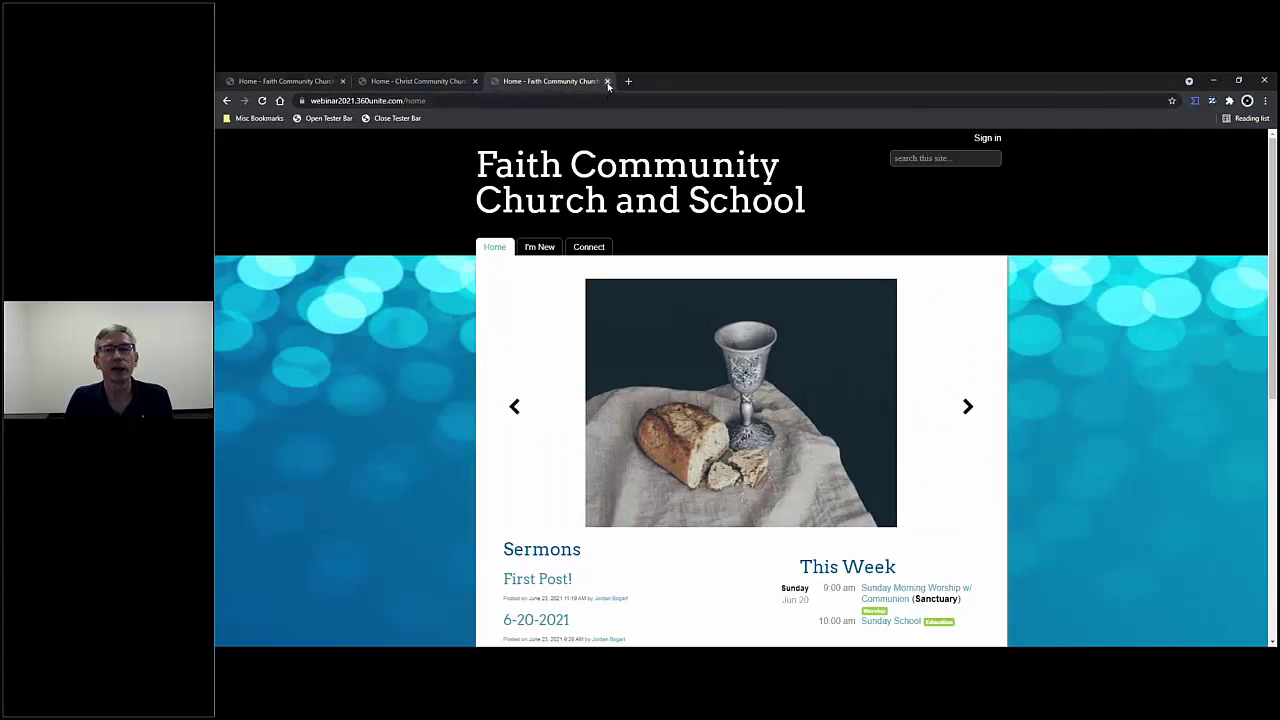
- Close the extra visitor tab and return to the home page listing sermons and This Week events
{"action": "left_click", "coordinate": [607, 81]}
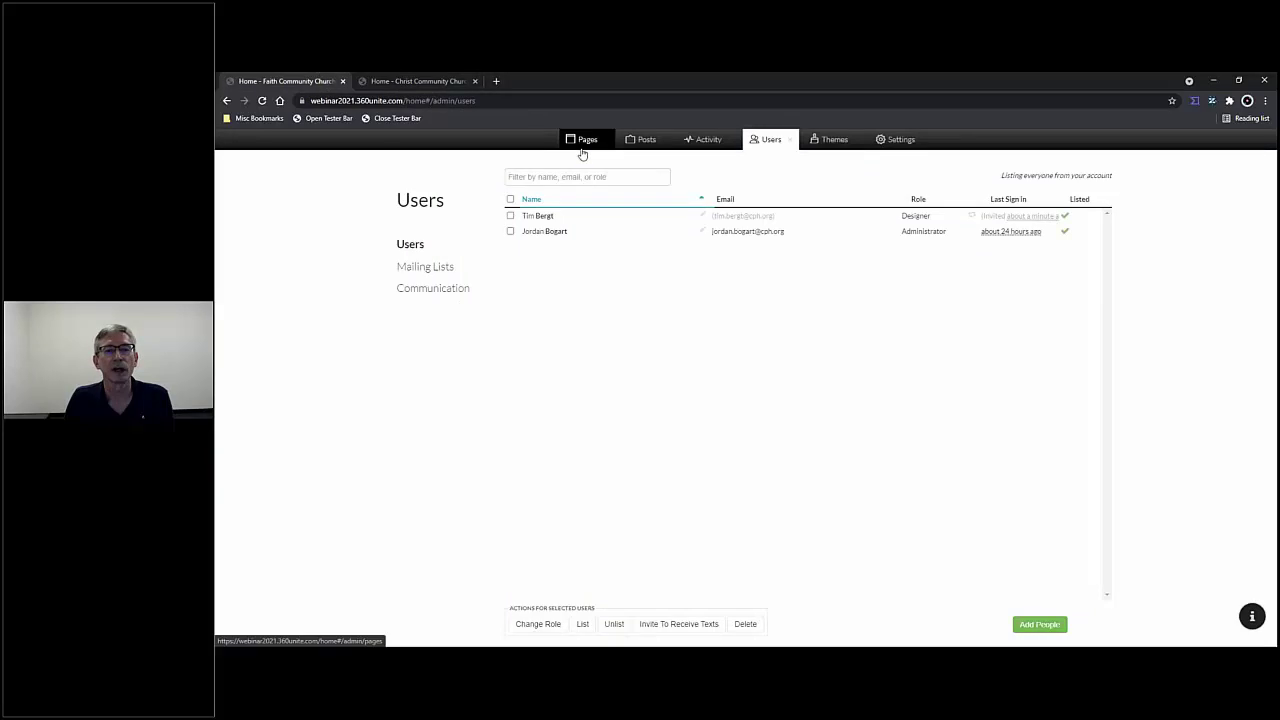
{"action": "left_click", "coordinate": [790, 140]}
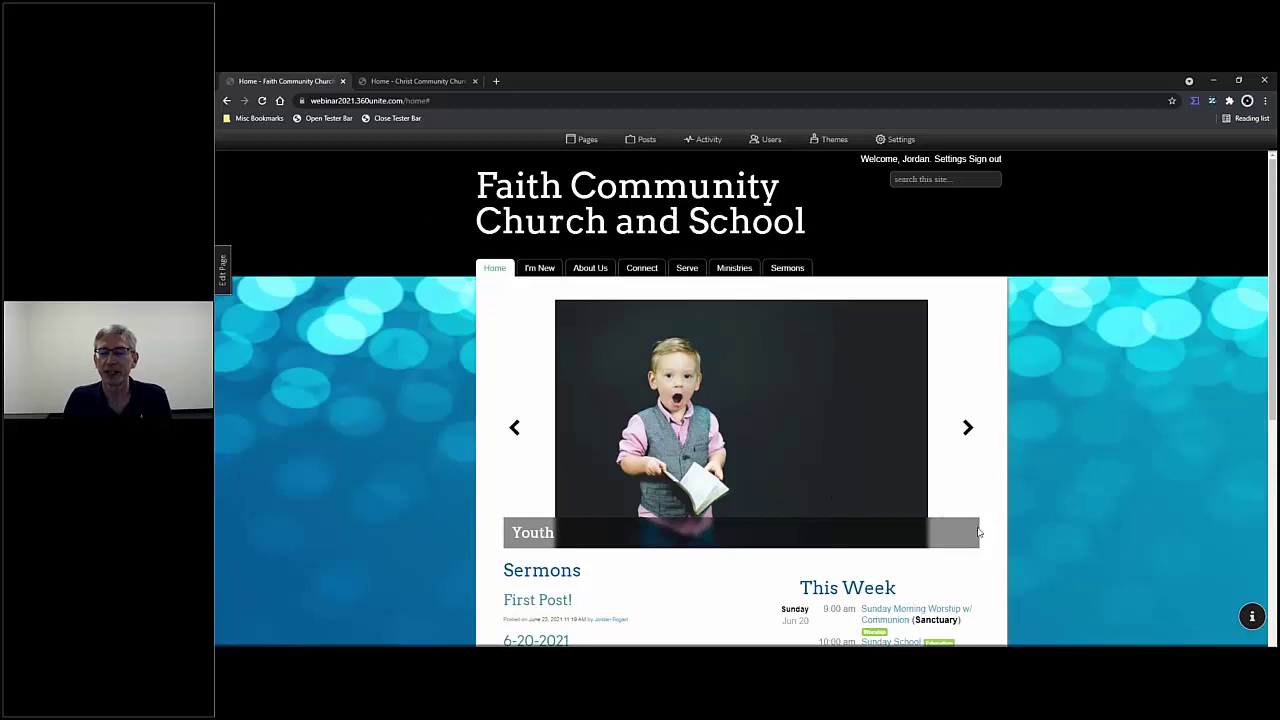
{"action": "scroll", "coordinate": [979, 532], "scroll_direction": "down", "scroll_amount": 3}
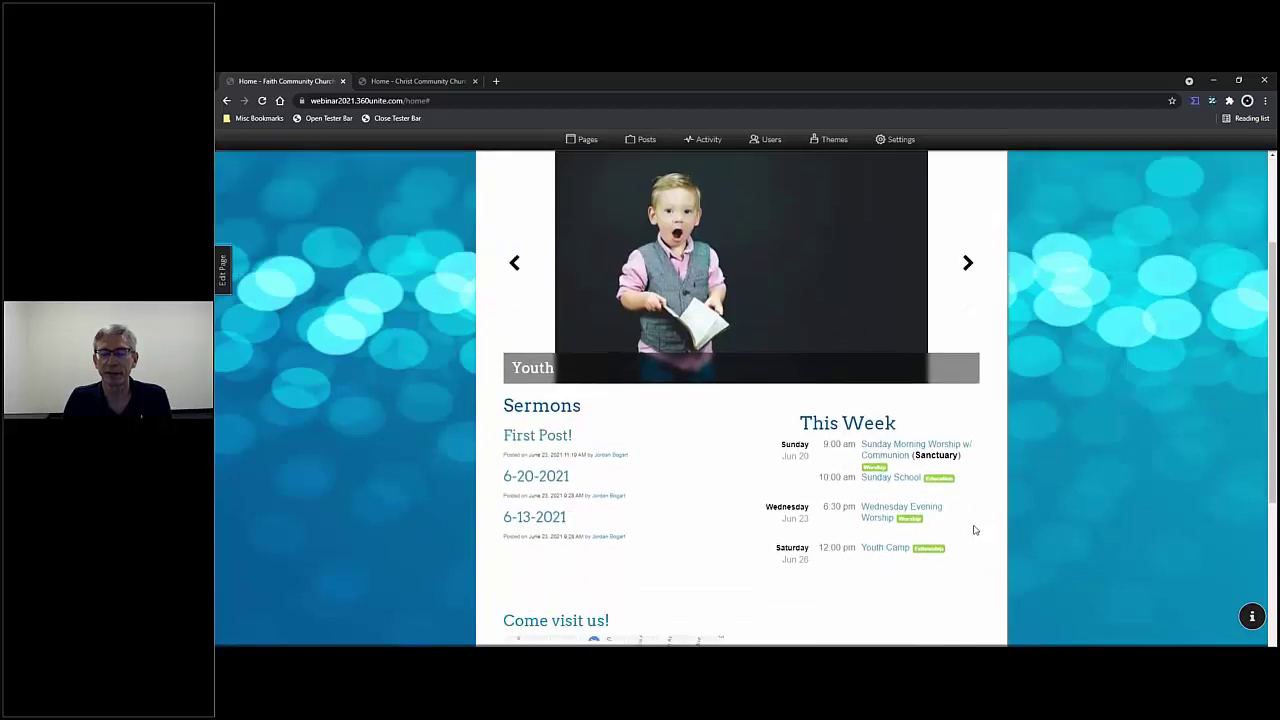
{"action": "scroll", "coordinate": [975, 530], "scroll_direction": "up", "scroll_amount": 3}
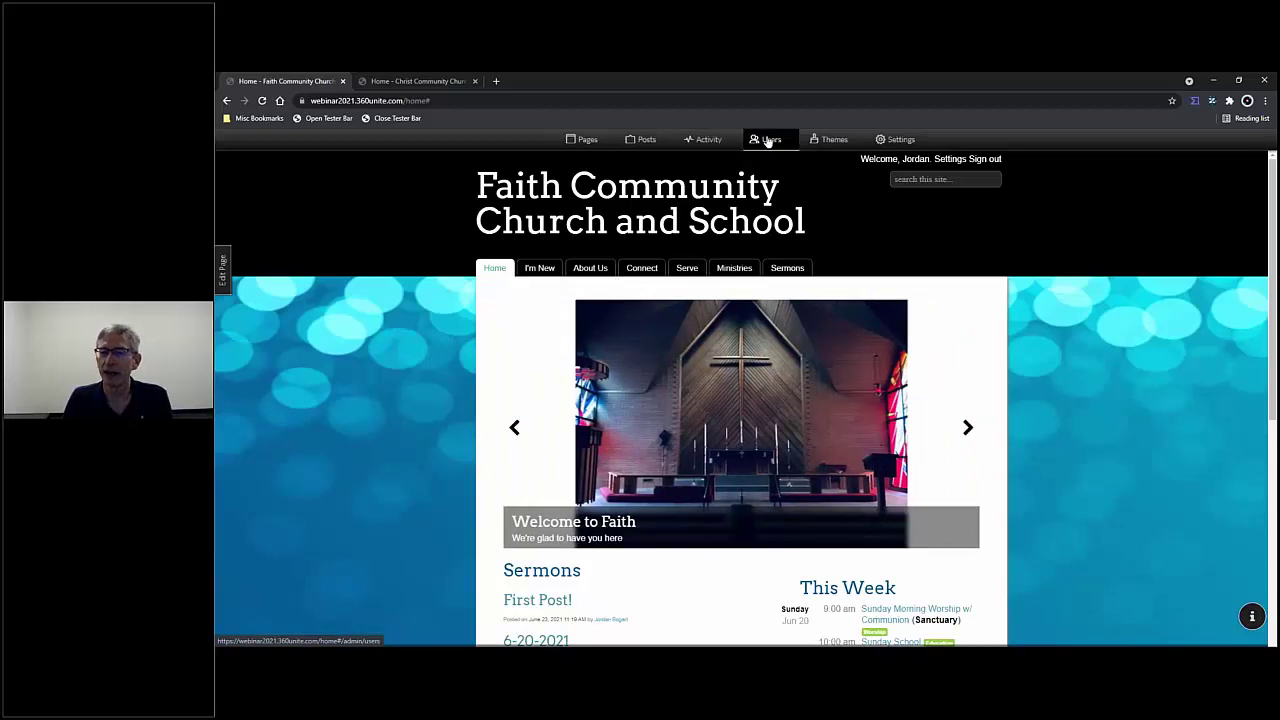
- Log back in as administrator via the Tester Bar and open the Users list showing Designer and Administrator
{"action": "left_click", "coordinate": [768, 140]}
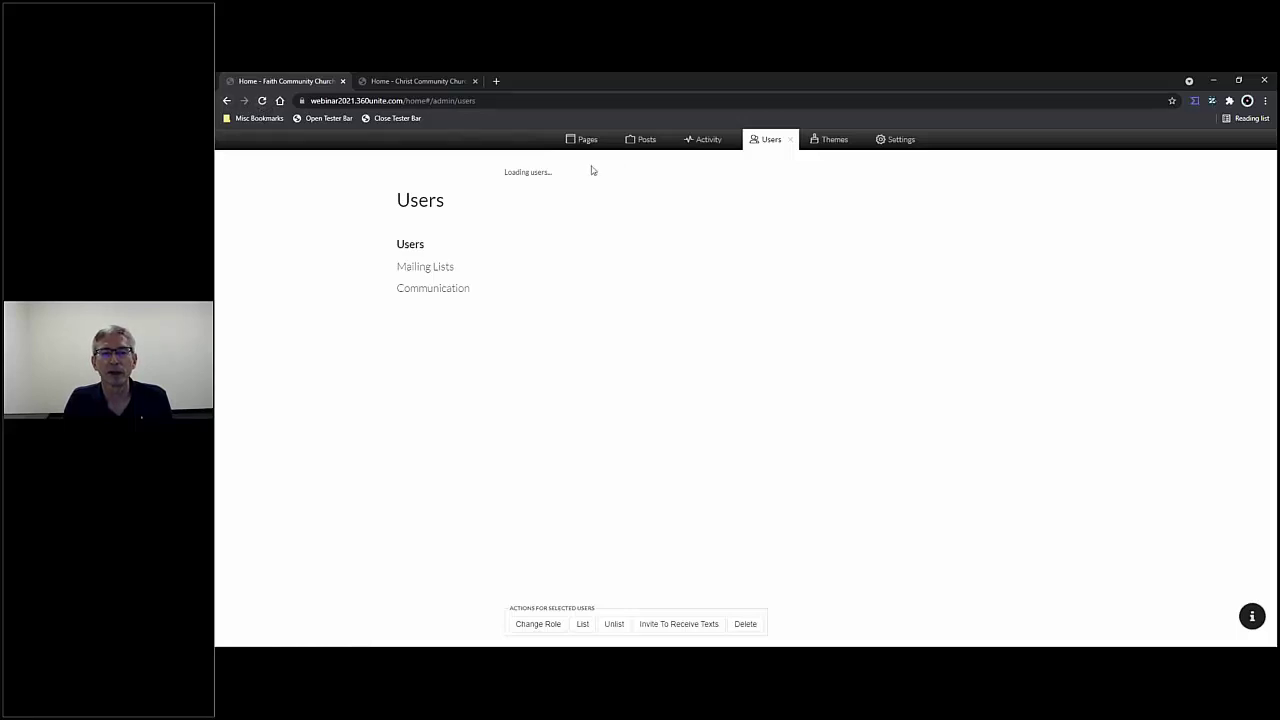
{"action": "left_click", "coordinate": [262, 101]}
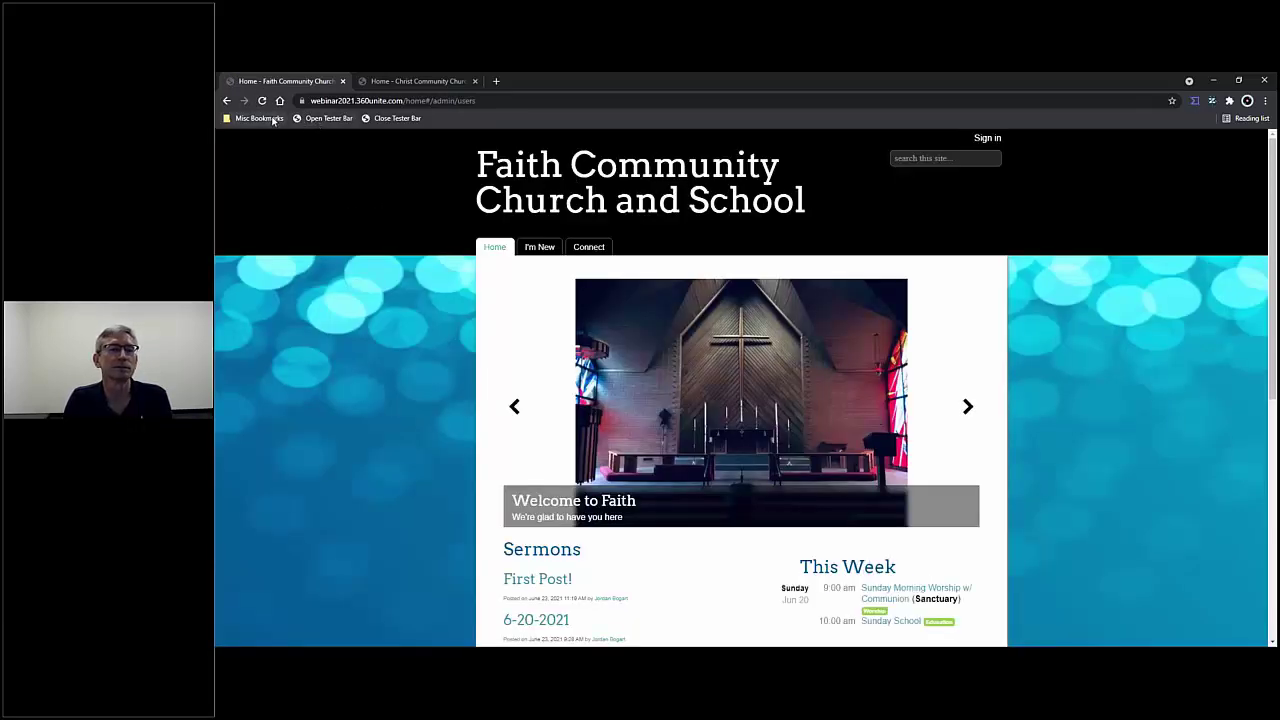
{"action": "left_click", "coordinate": [312, 119]}
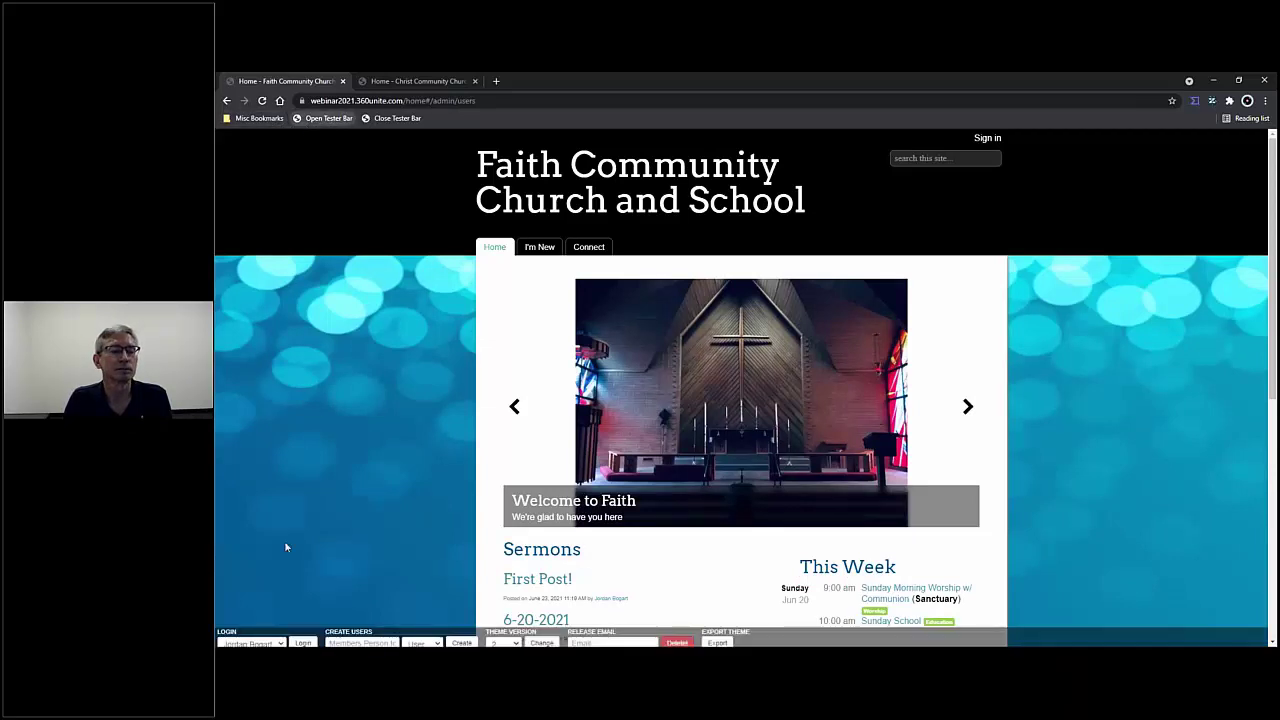
{"action": "left_click", "coordinate": [303, 639]}
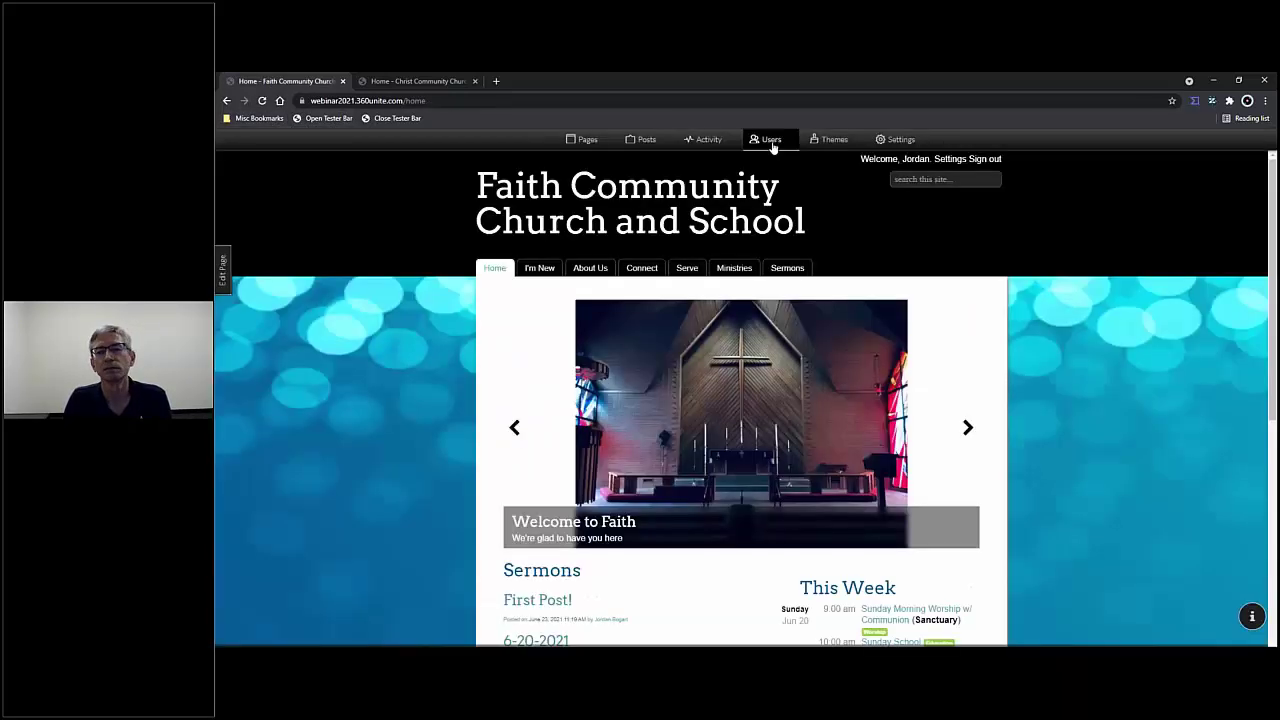
{"action": "left_click", "coordinate": [772, 141]}
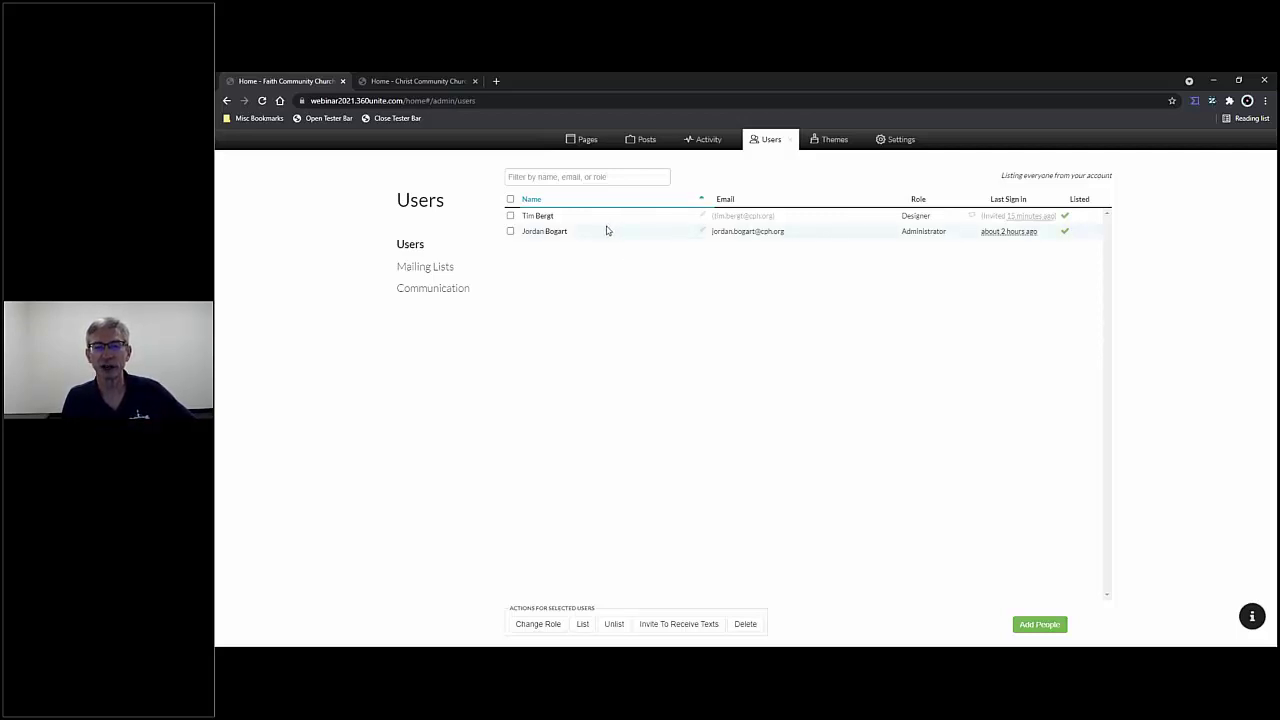
- Switch to the Christ Community Church tab to view its full Church360 Members user roster
{"action": "left_click", "coordinate": [424, 85]}
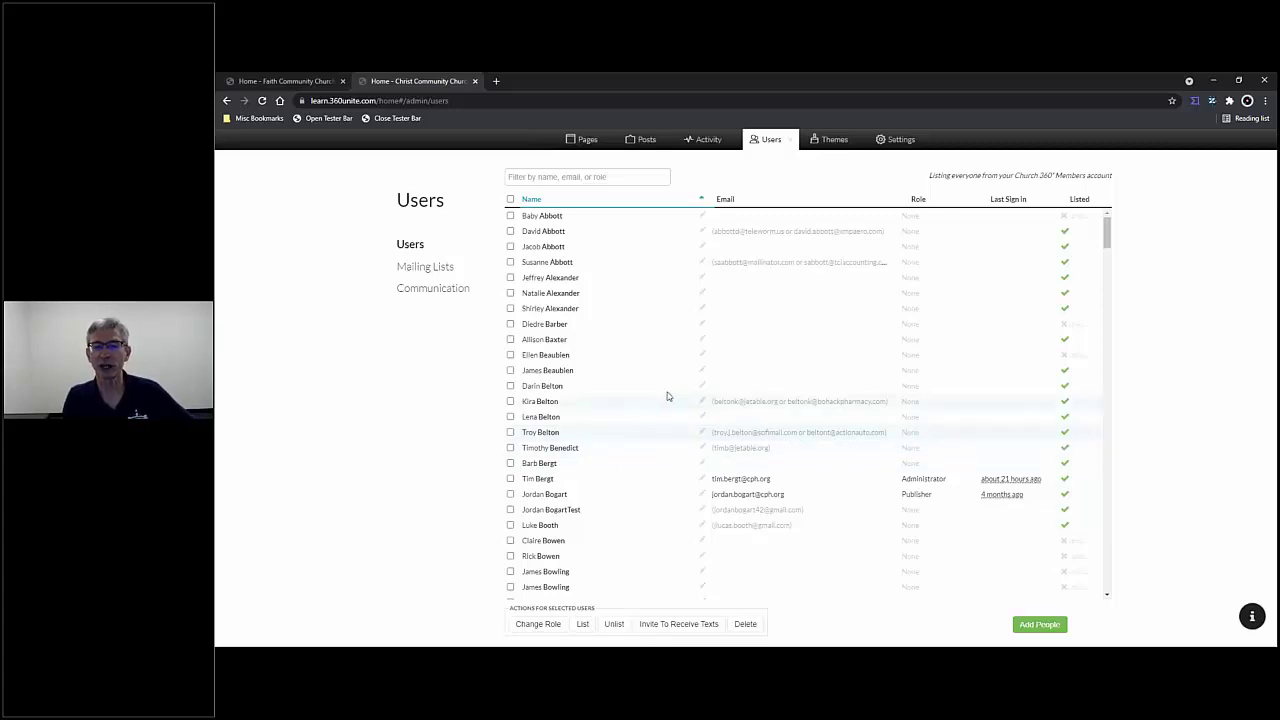
{"action": "scroll", "coordinate": [666, 395], "scroll_direction": "down", "scroll_amount": 8}
{"action": "scroll", "coordinate": [670, 403], "scroll_direction": "down", "scroll_amount": 10}
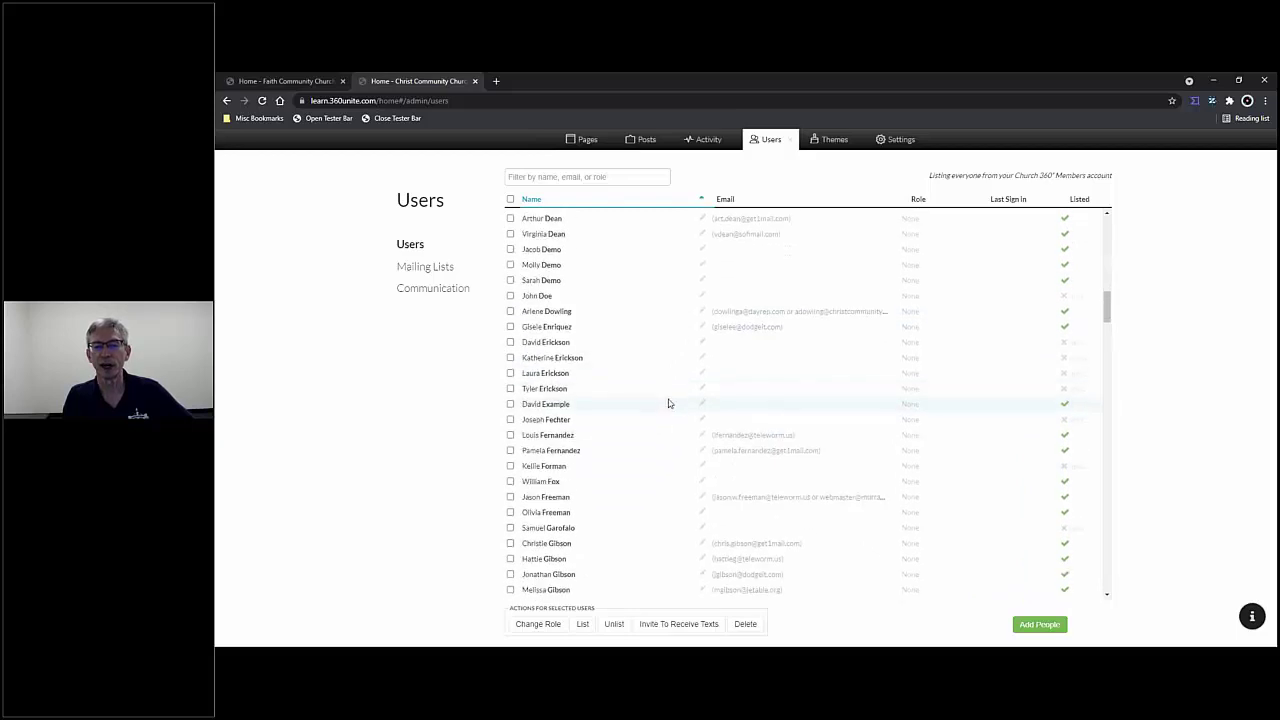
{"action": "scroll", "coordinate": [672, 416], "scroll_direction": "down", "scroll_amount": 10}
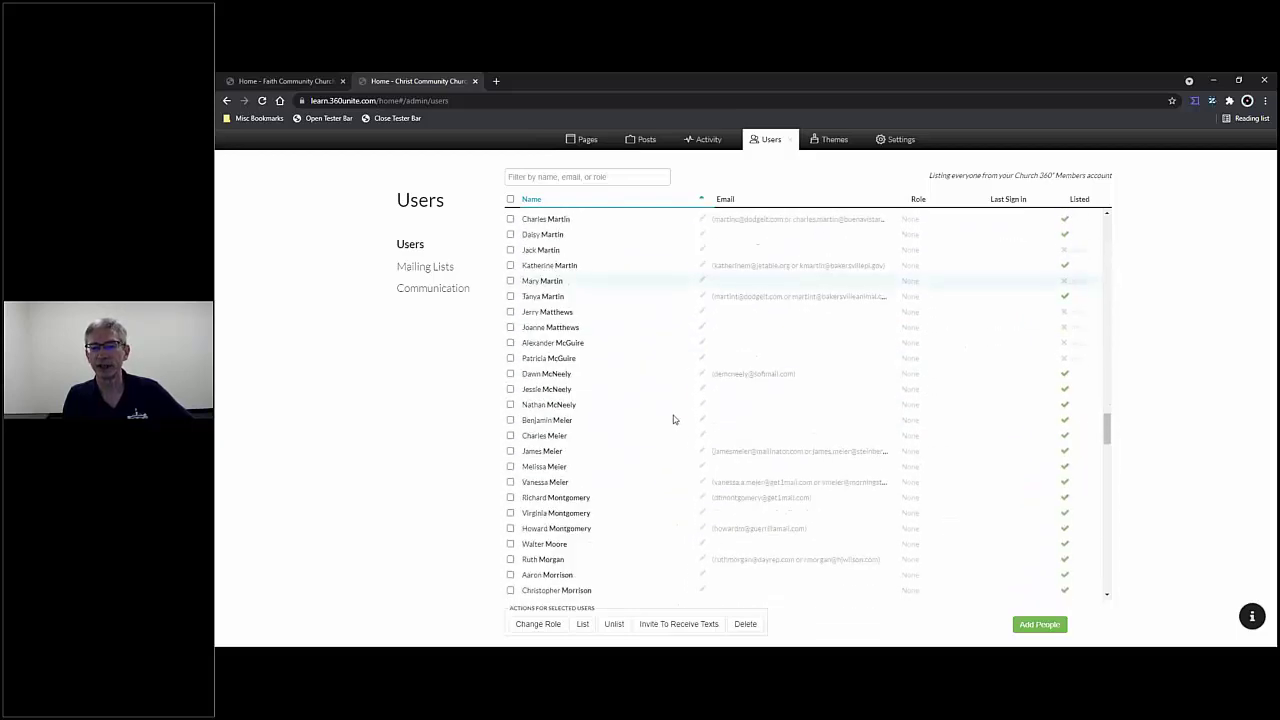
{"action": "scroll", "coordinate": [677, 434], "scroll_direction": "up", "scroll_amount": 10}
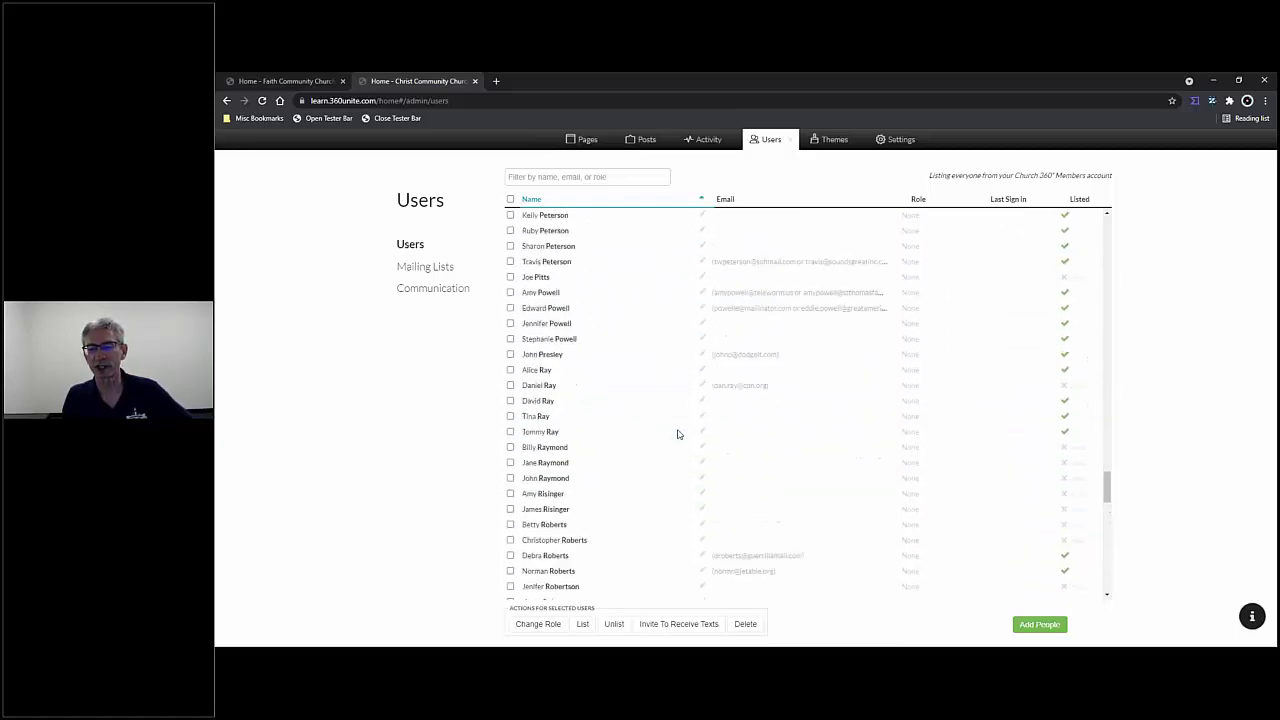
{"action": "scroll", "coordinate": [676, 430], "scroll_direction": "up", "scroll_amount": 10}
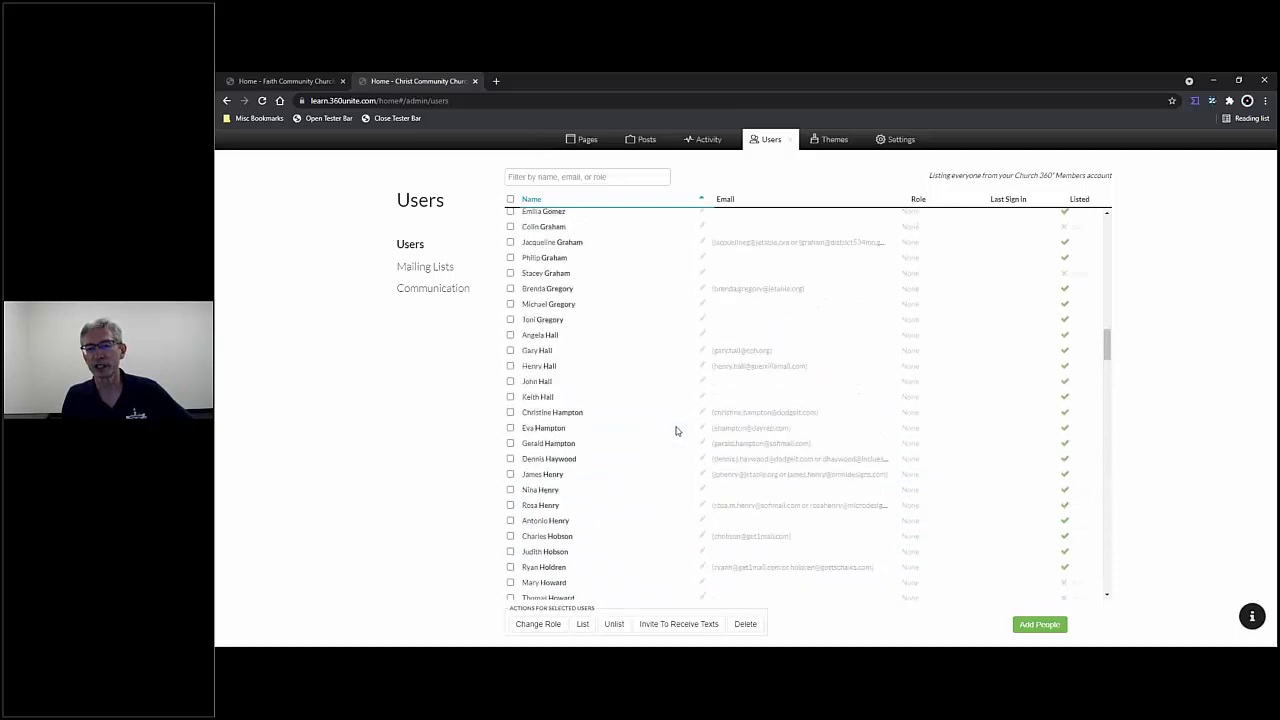
{"action": "scroll", "coordinate": [674, 433], "scroll_direction": "up", "scroll_amount": 5}
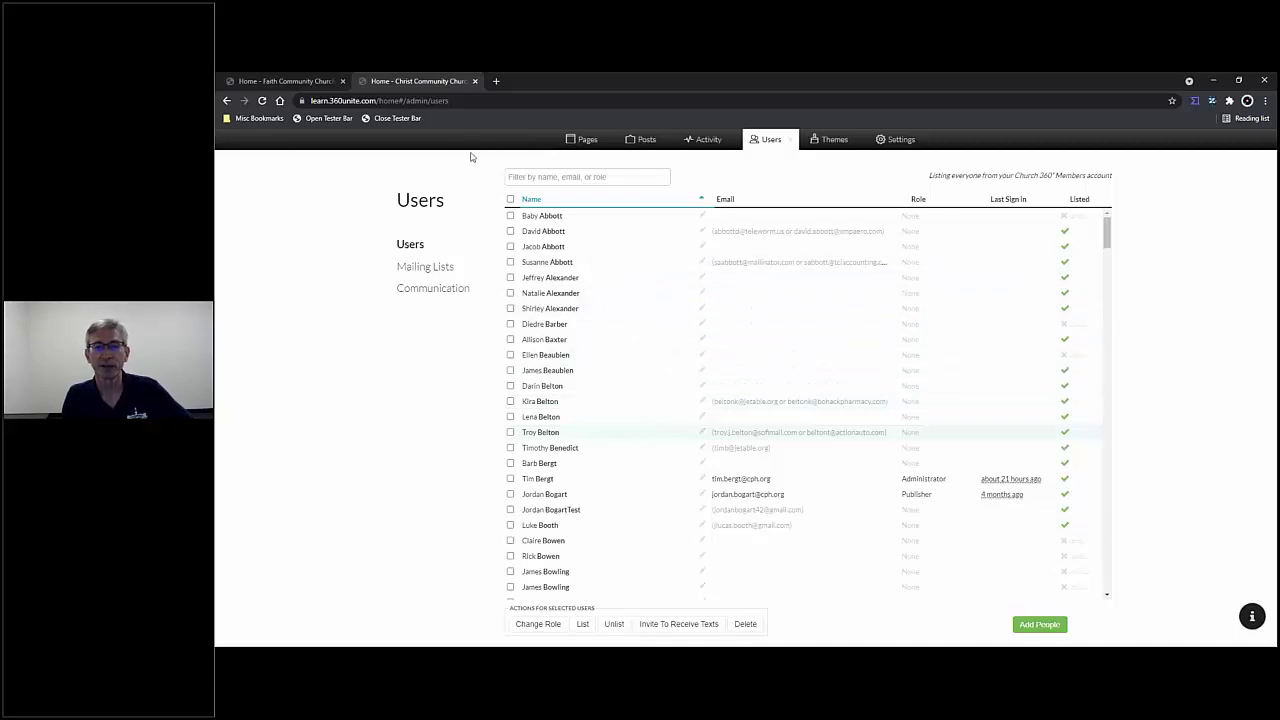
- On the Faith Community site, select the invited Designer user and change their role to User
{"action": "left_click", "coordinate": [281, 83]}
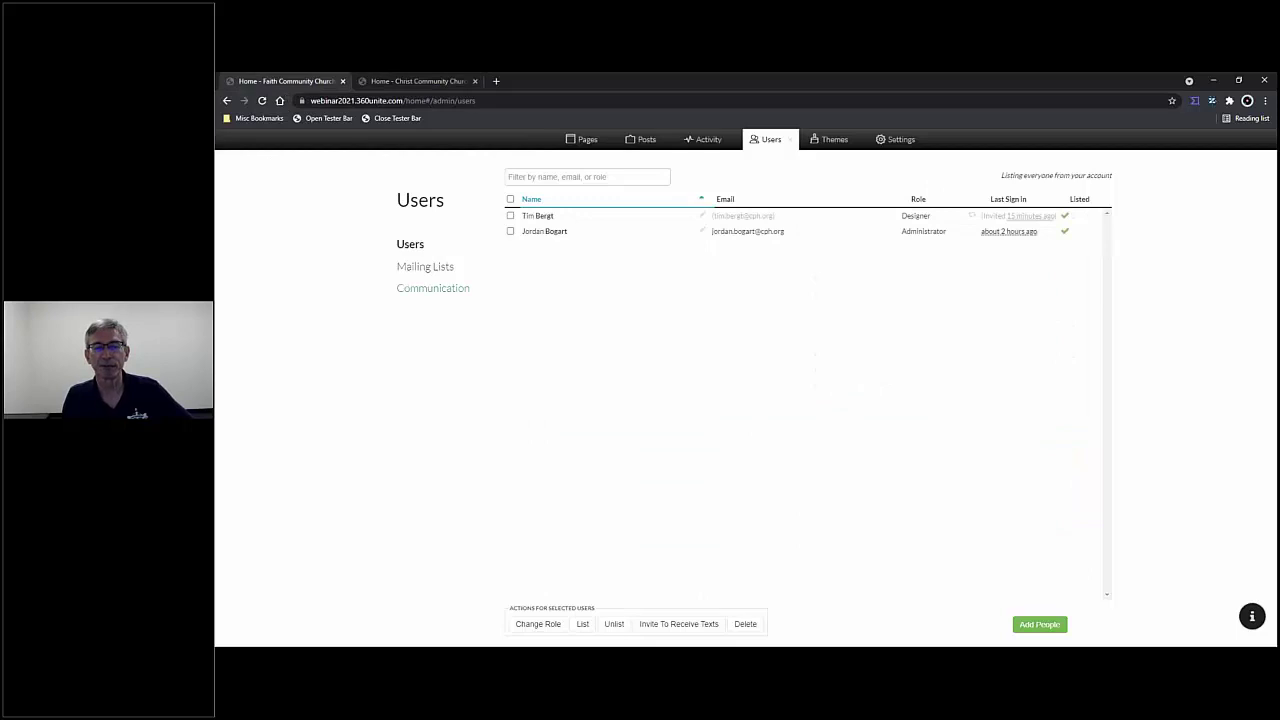
{"action": "left_click", "coordinate": [561, 177]}
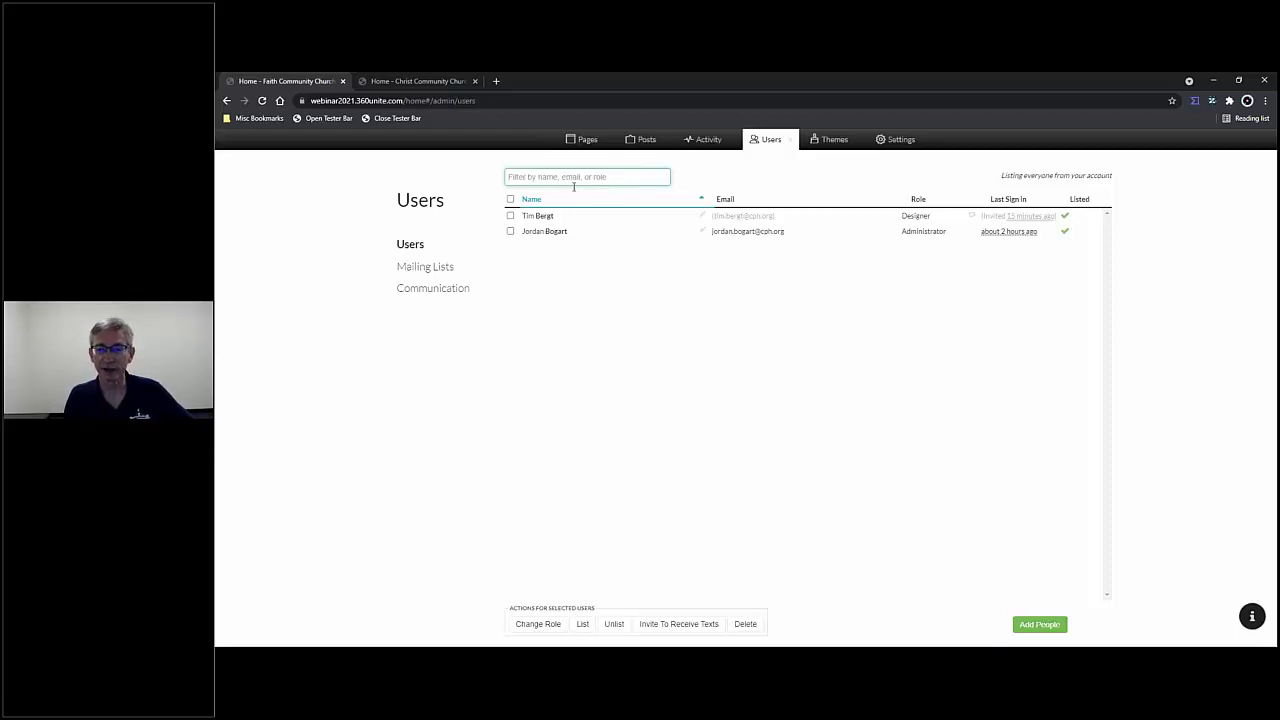
{"action": "left_click", "coordinate": [510, 216]}
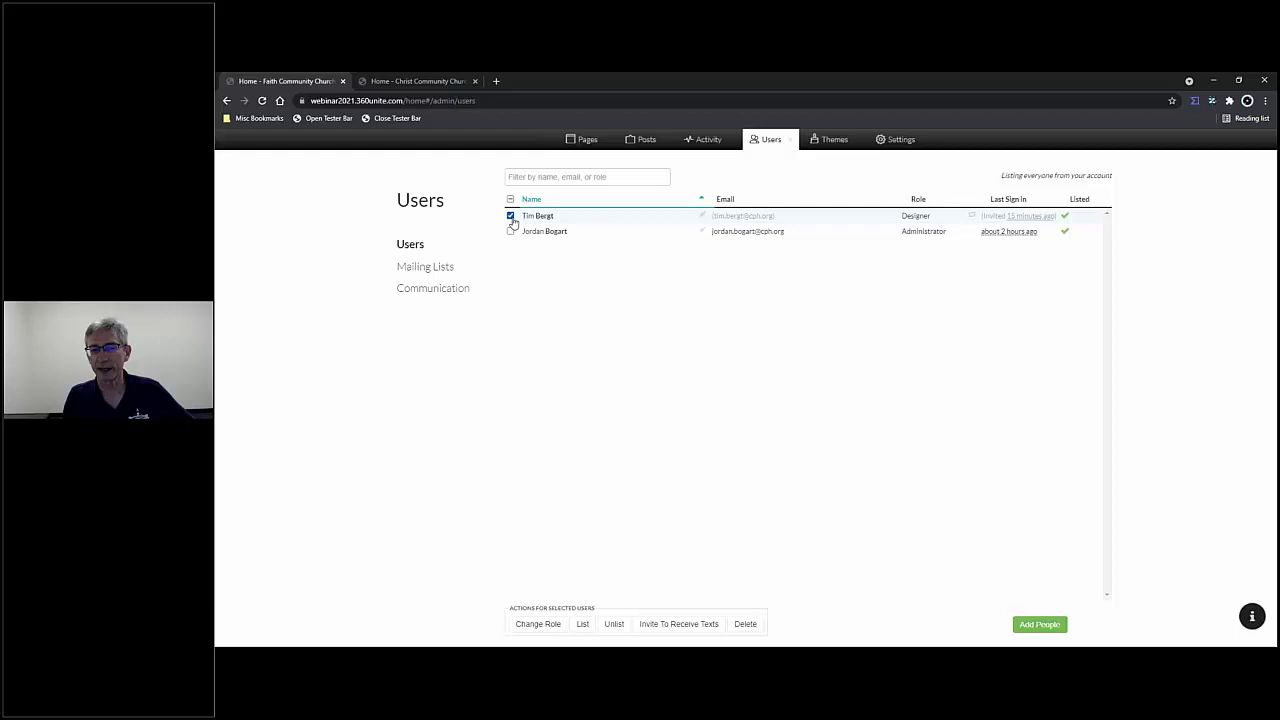
{"action": "left_click", "coordinate": [547, 628]}
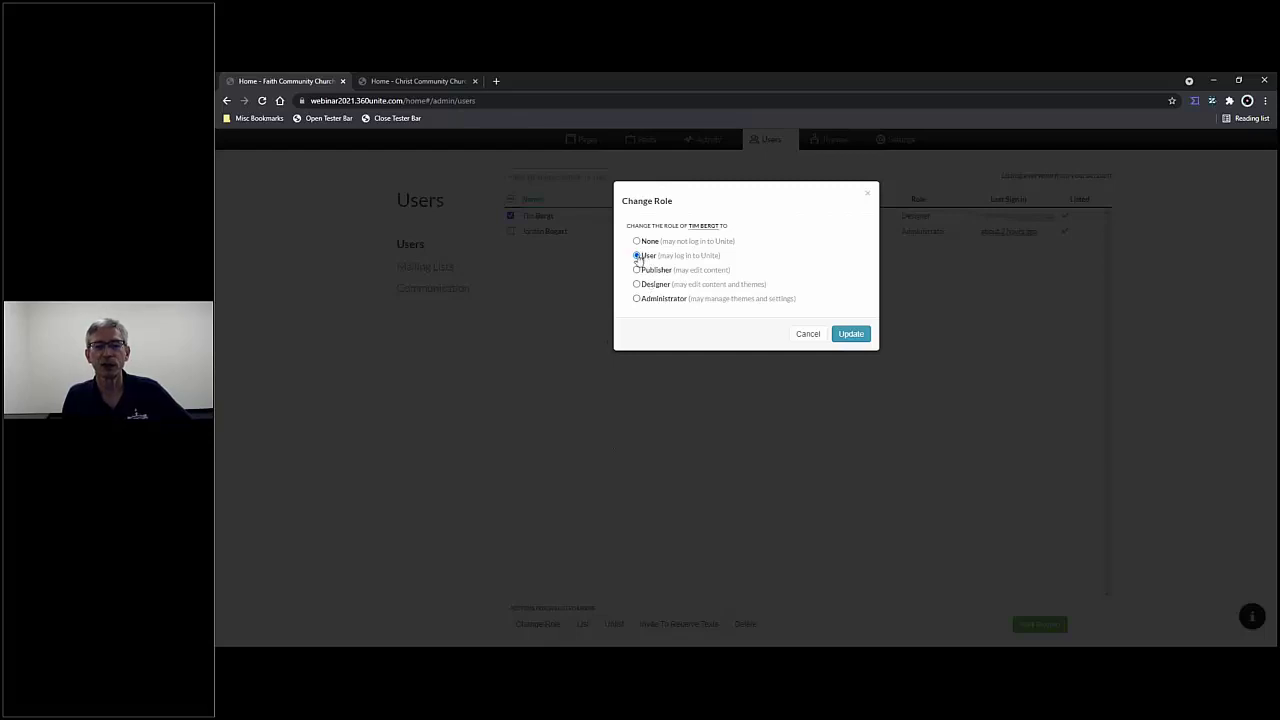
{"action": "left_click", "coordinate": [851, 335]}
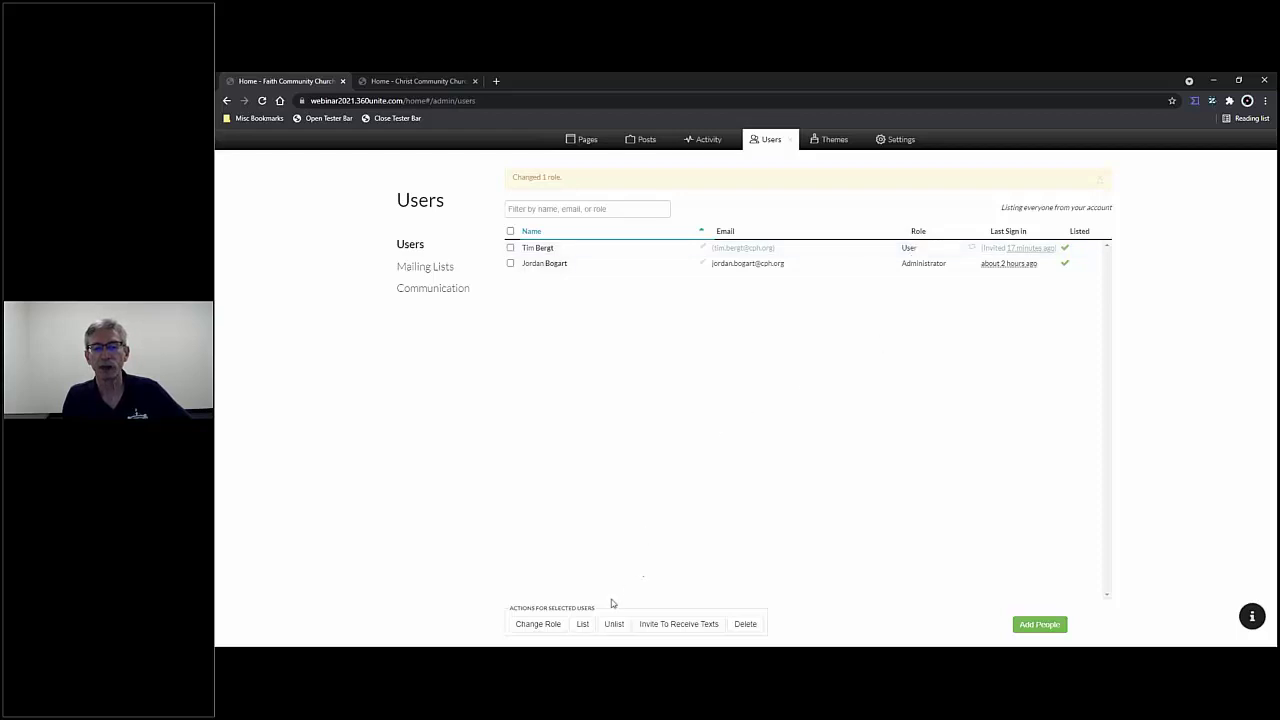
{"action": "left_click", "coordinate": [510, 247]}
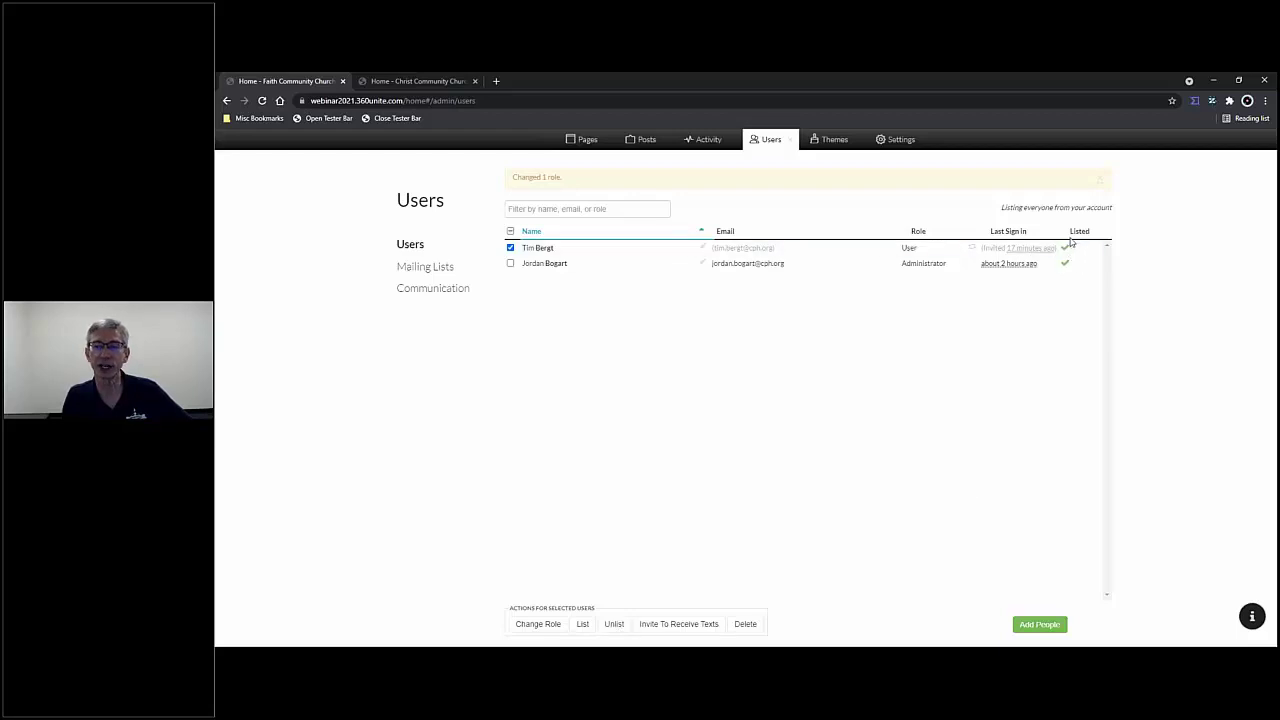
{"action": "left_click", "coordinate": [615, 625]}
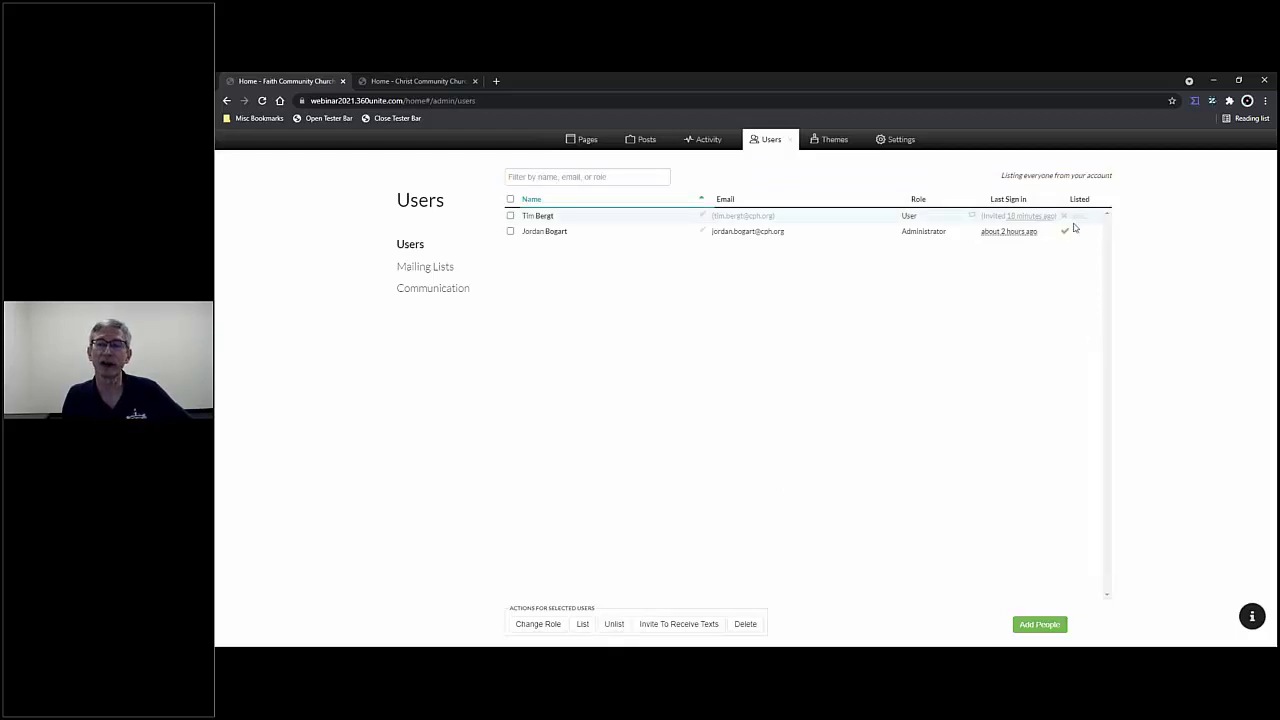
{"action": "left_click", "coordinate": [510, 216]}
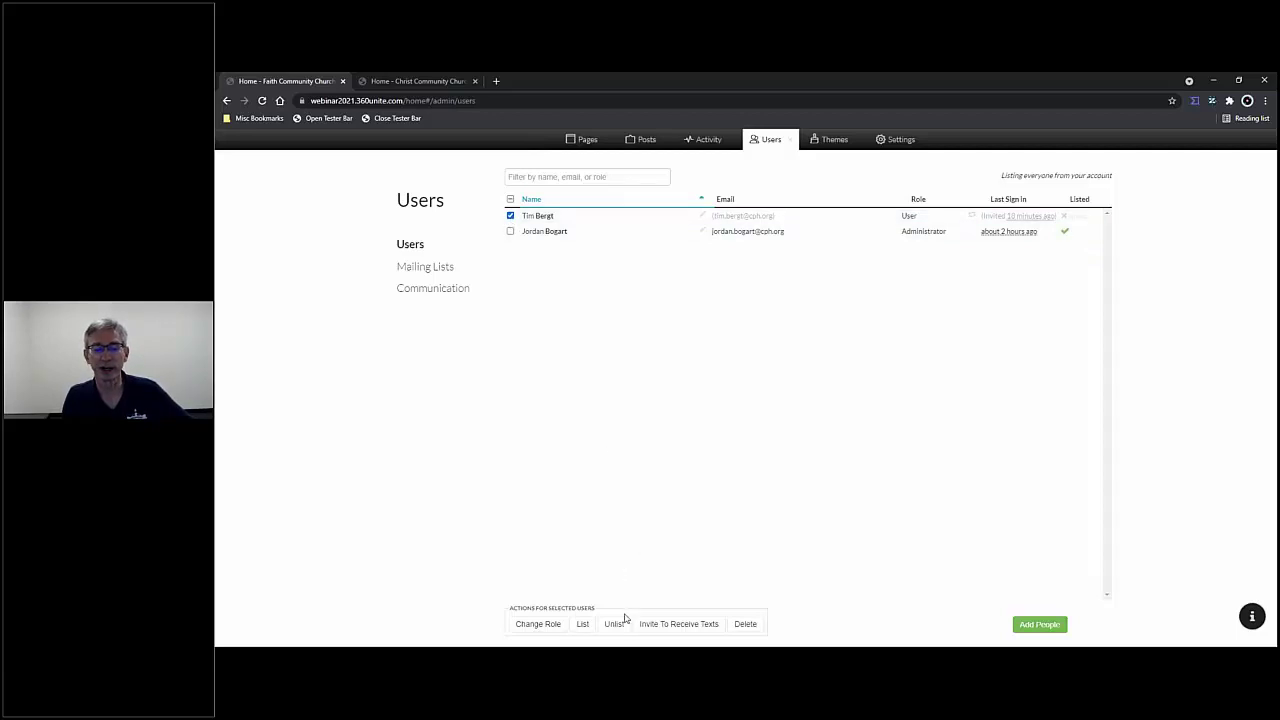
{"action": "left_click", "coordinate": [582, 626]}
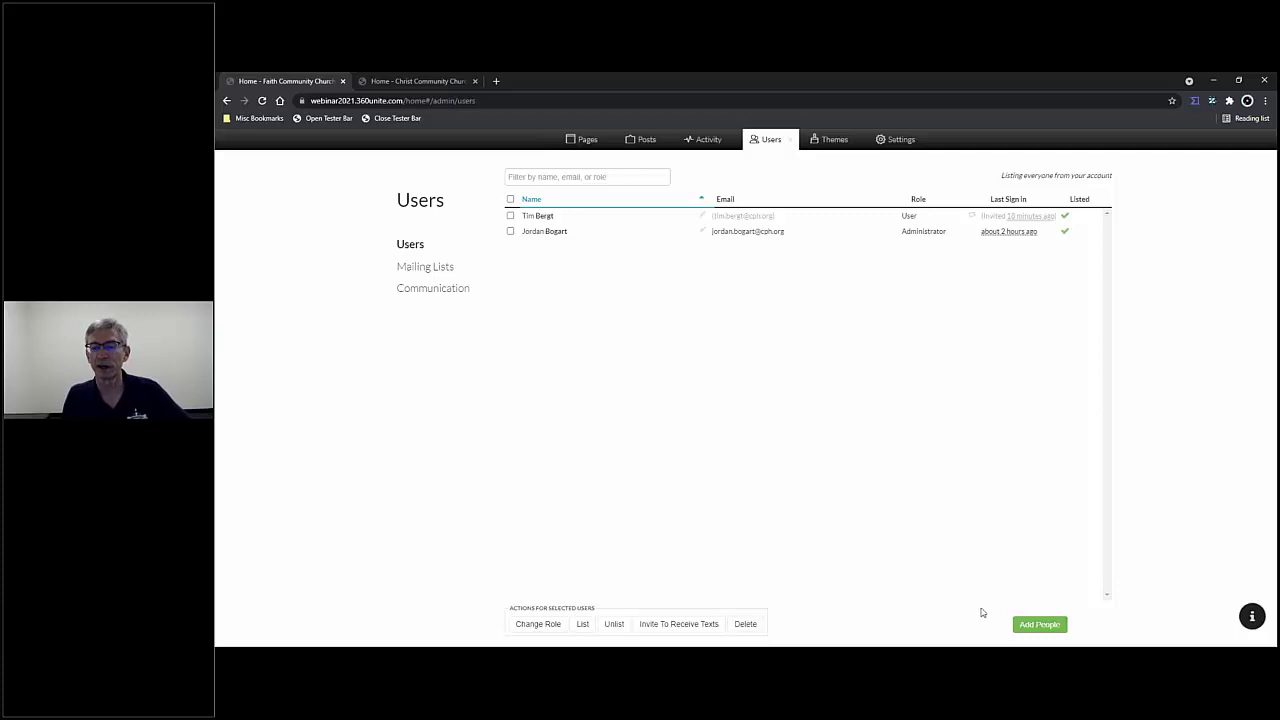
- In Add People, fill in the new person's first name, last name and e-mail address
{"action": "left_click", "coordinate": [1040, 625]}
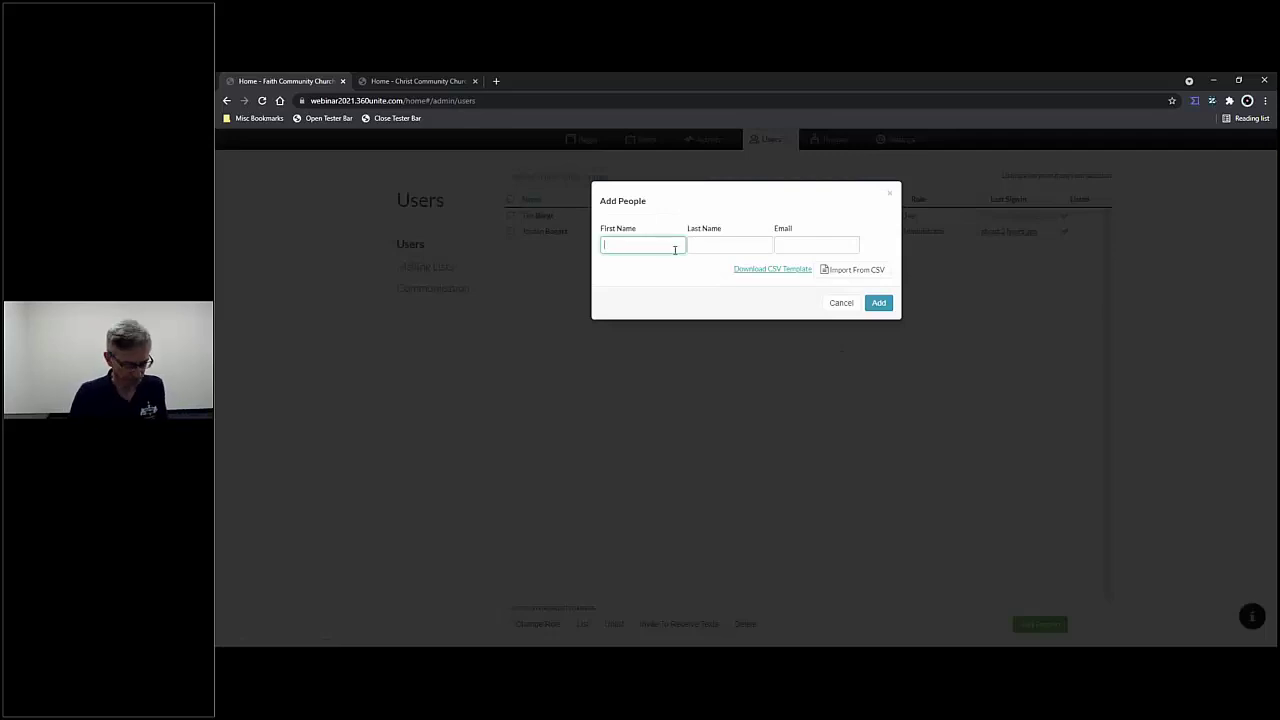
{"action": "key", "text": "Tab"}
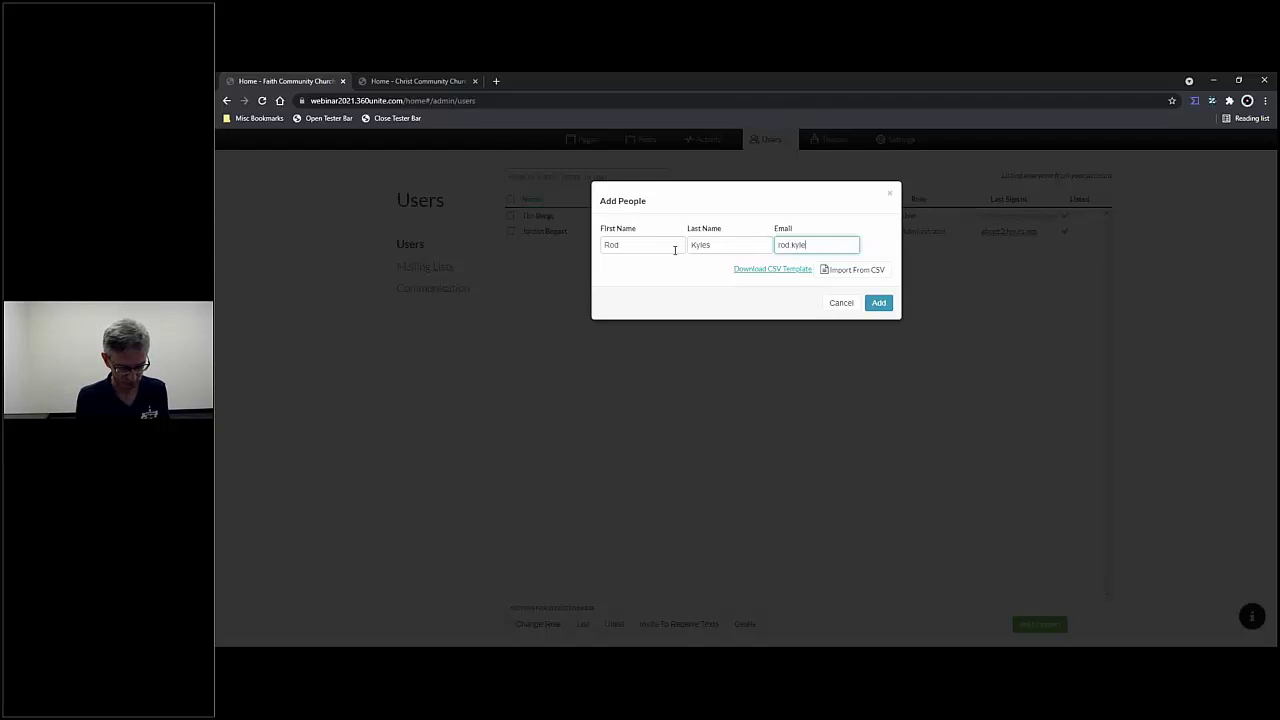
{"action": "type", "text": "@d"}
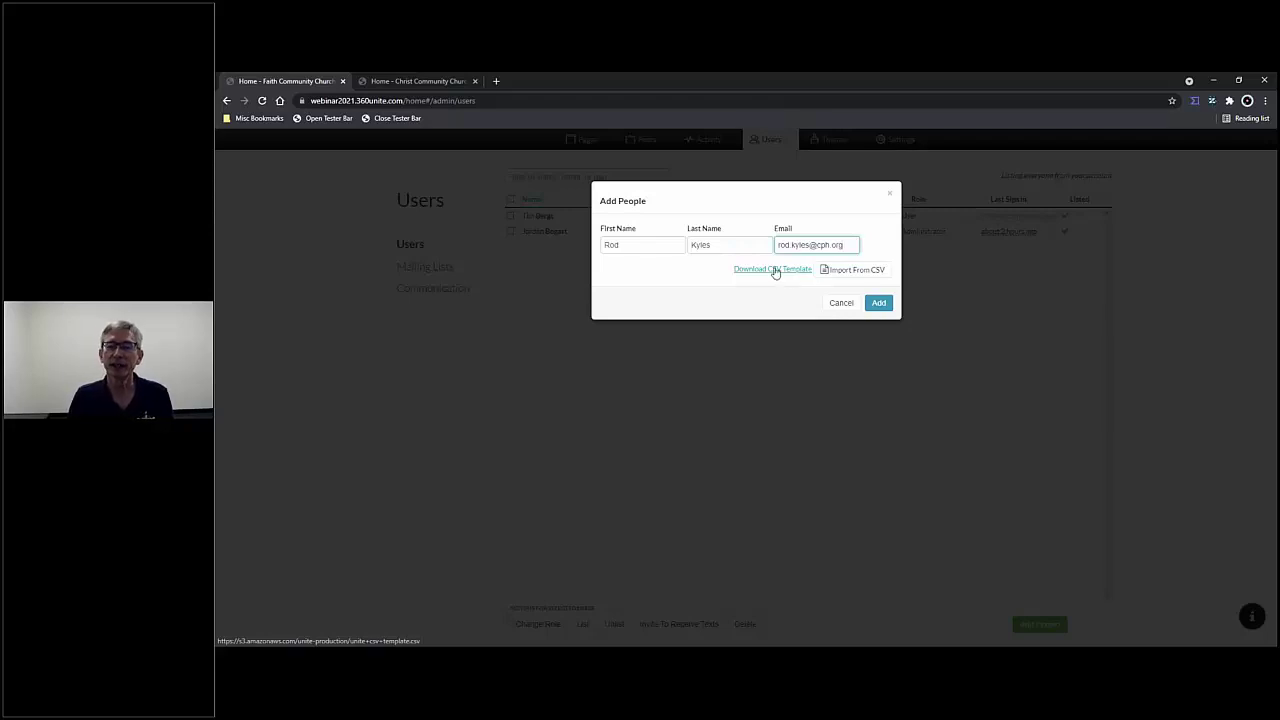
- Download the people-import CSV template to the Desktop and open it in Excel
{"action": "left_click", "coordinate": [776, 270]}
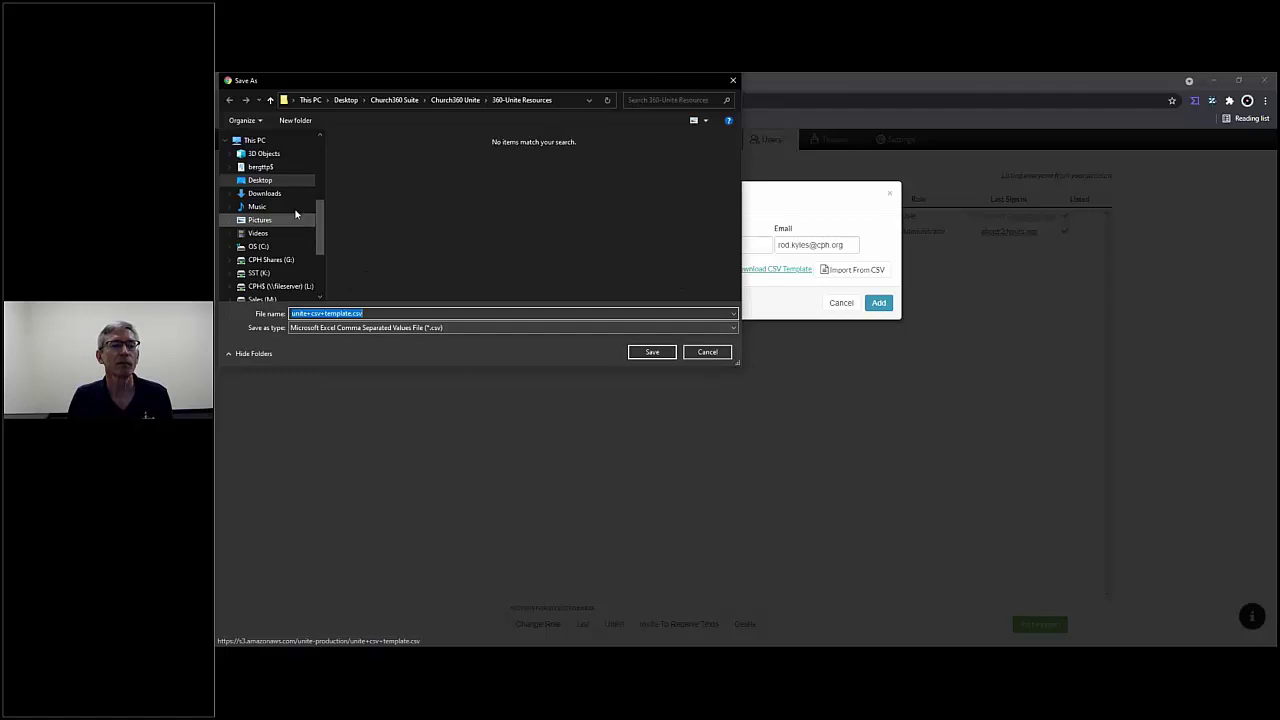
{"action": "left_click", "coordinate": [283, 185]}
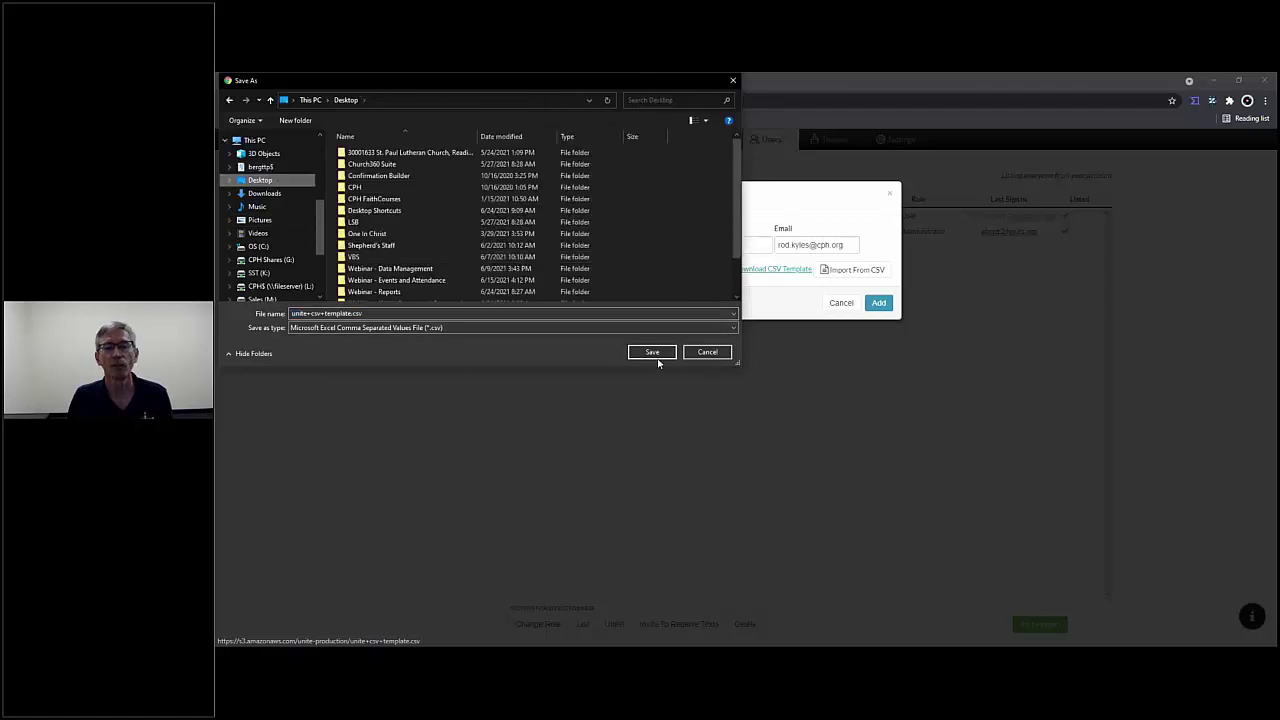
{"action": "left_click", "coordinate": [652, 352]}
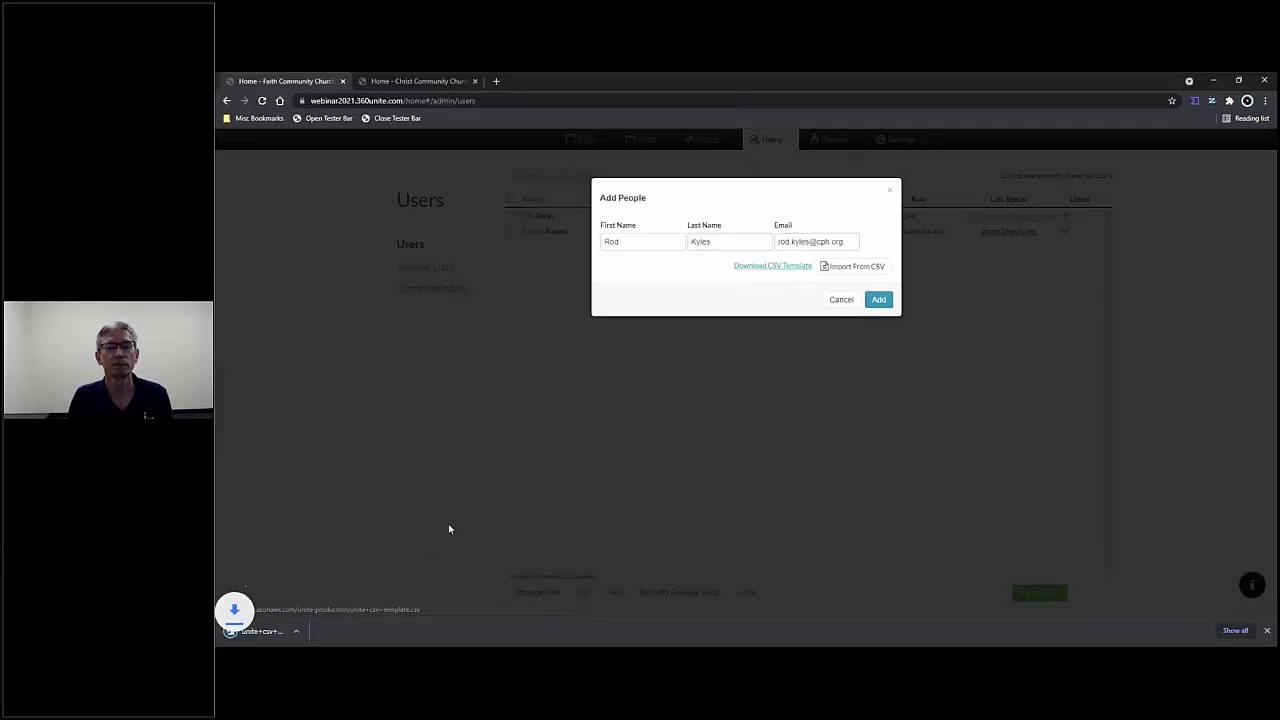
{"action": "left_click", "coordinate": [285, 631]}
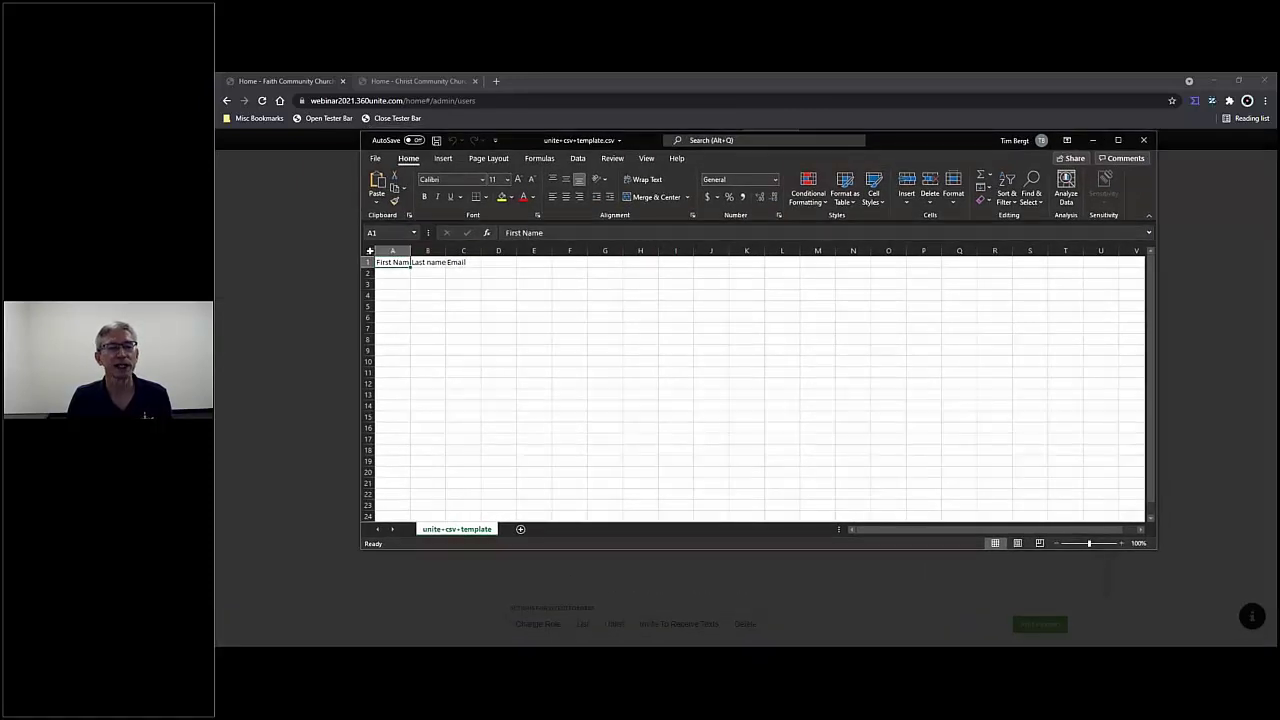
- Auto-fit and widen all template columns to one equal width, checking the First Name, Last name and Email headers
{"action": "left_click", "coordinate": [368, 250]}
{"action": "double_click", "coordinate": [410, 252]}
{"action": "left_click_drag", "start_coordinate": [477, 252], "coordinate": [576, 273]}
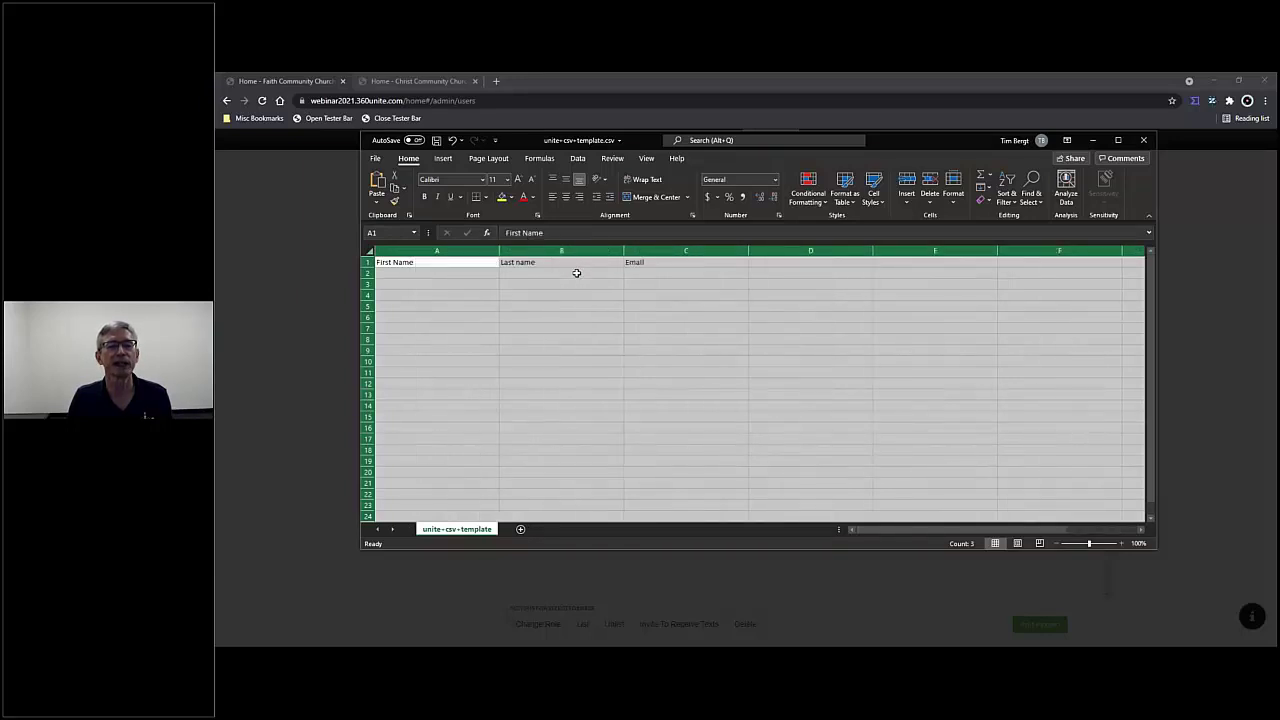
{"action": "left_click", "coordinate": [462, 259]}
{"action": "left_click", "coordinate": [561, 263]}
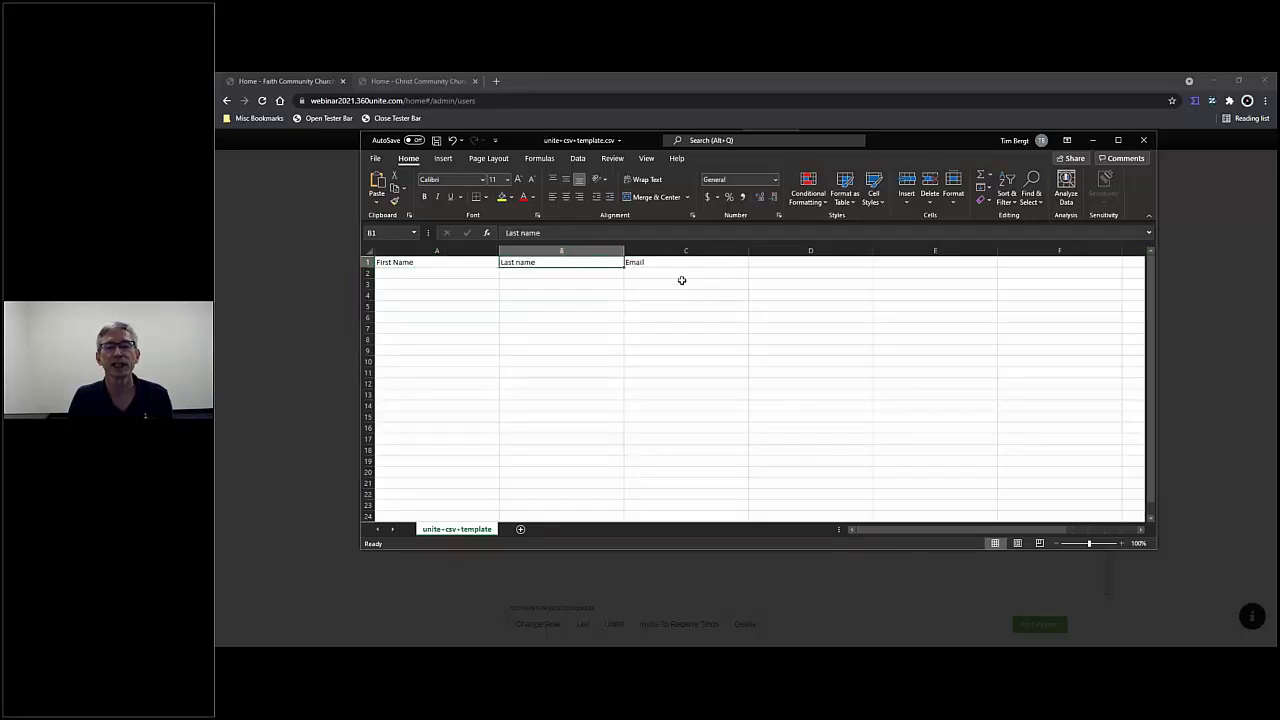
{"action": "left_click", "coordinate": [670, 259]}
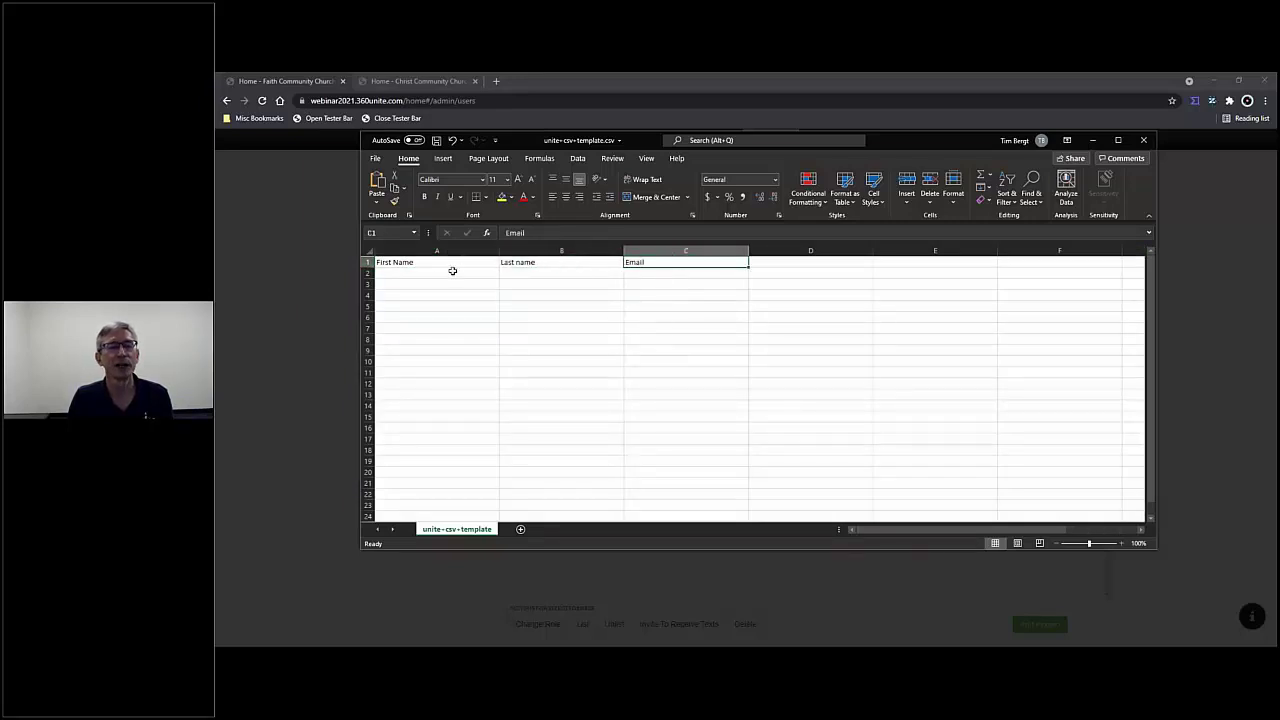
- Fill row 2 with the first person's first name, last name and e-mail
{"action": "left_click", "coordinate": [449, 270]}
{"action": "key", "text": "Tab"}
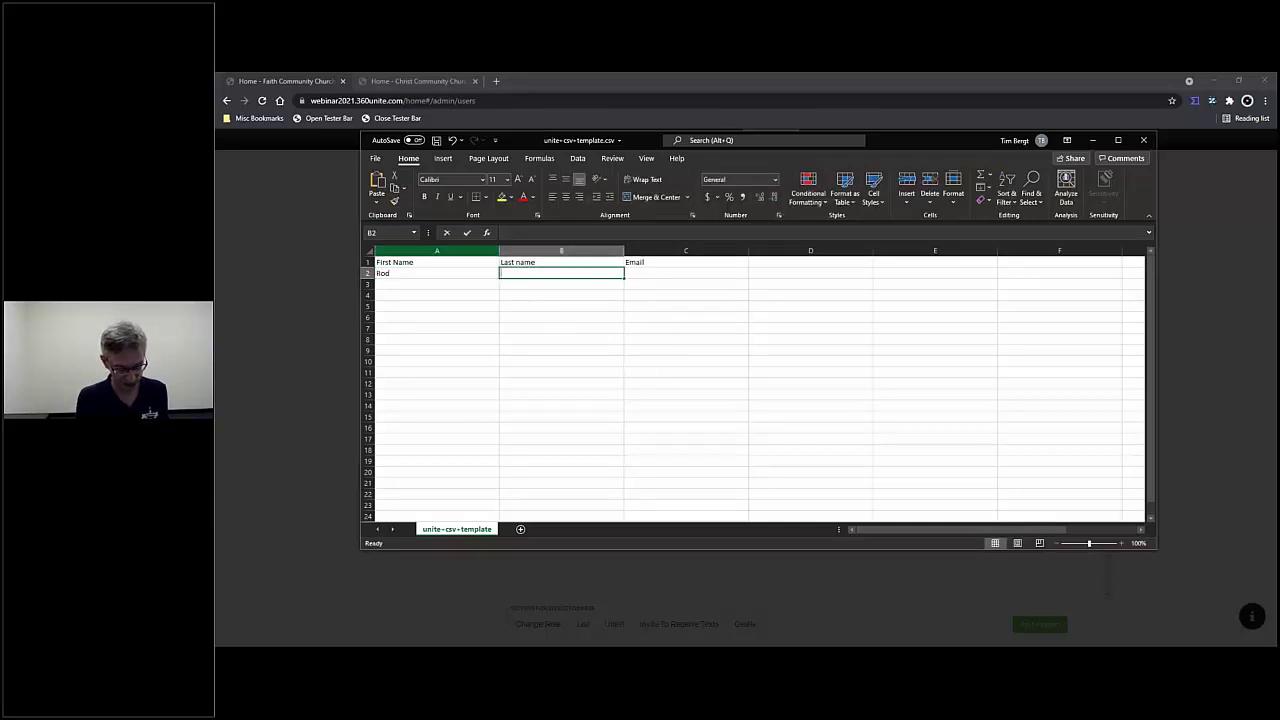
{"action": "key", "text": "Tab"}
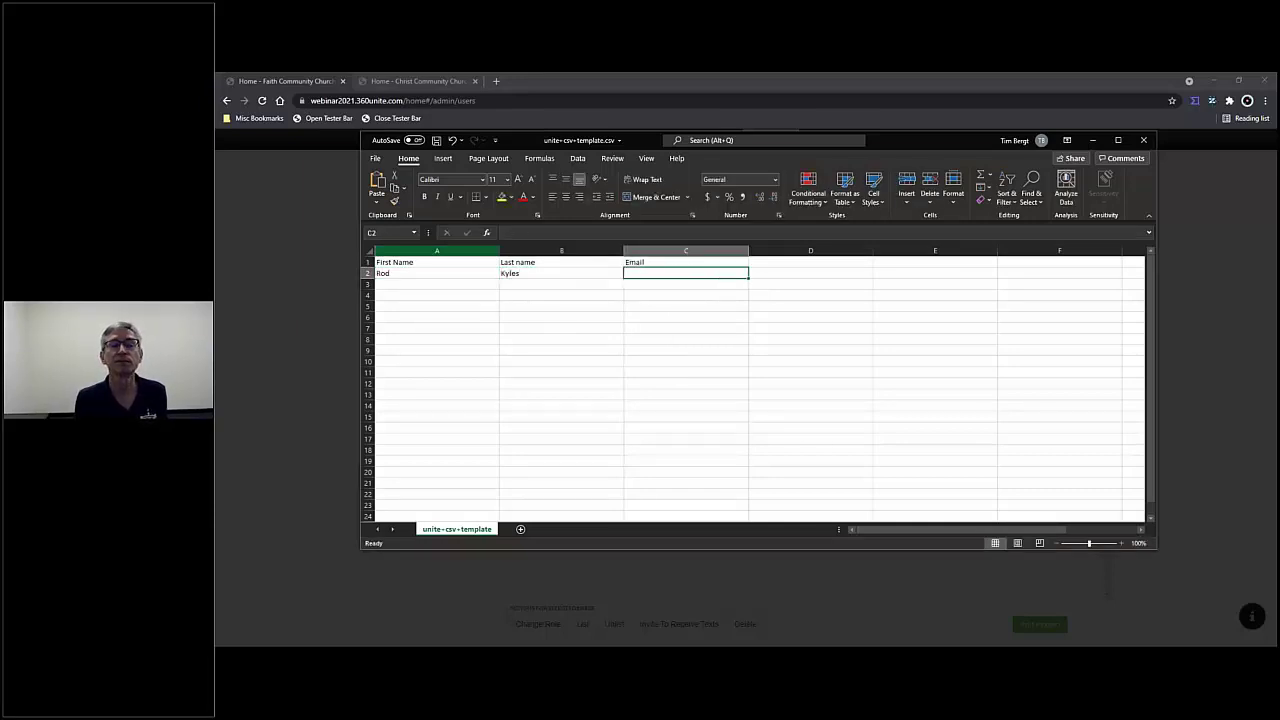
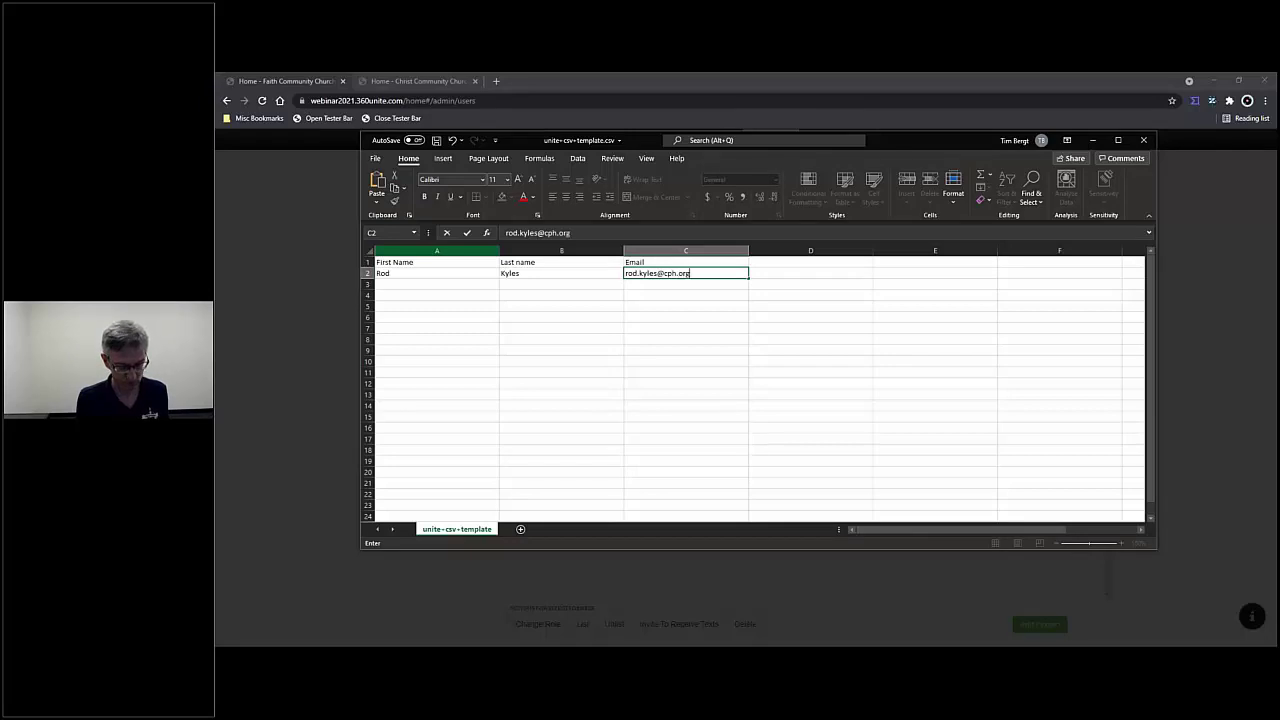
{"action": "key", "text": "Tab"}
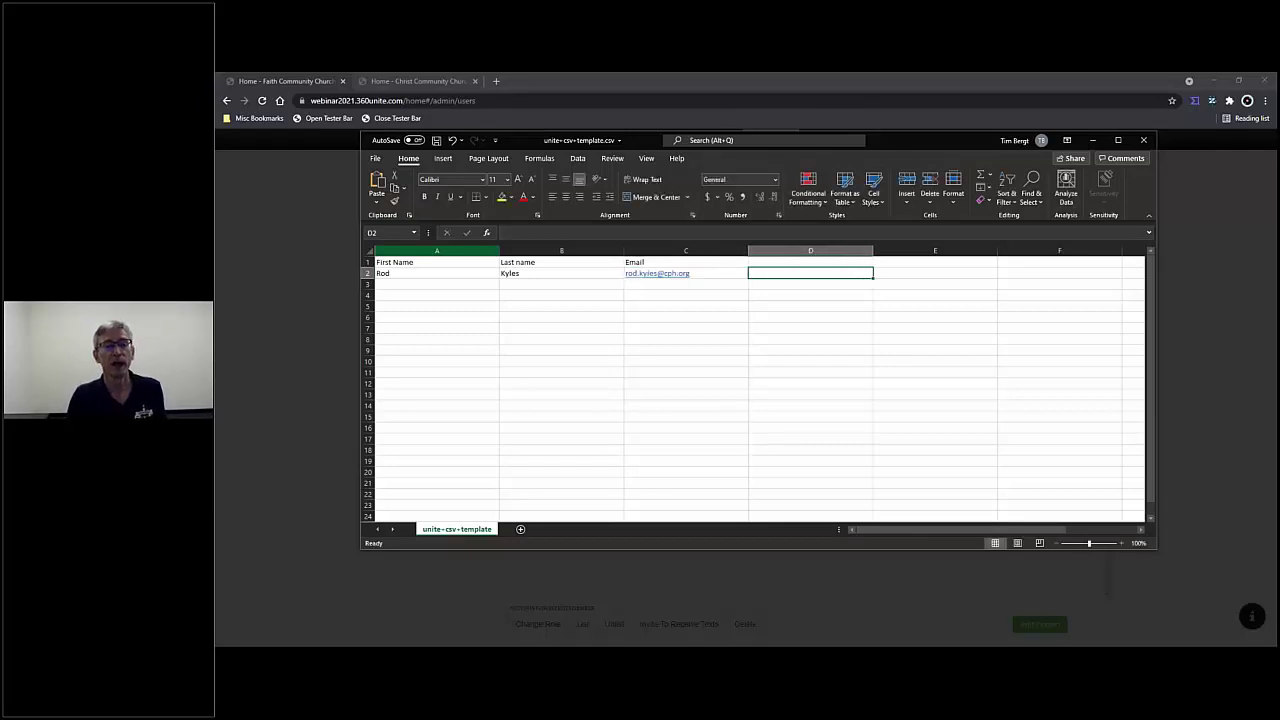
- Enter the second person's first name, last name and e-mail in row 3
{"action": "key", "text": "Down"}
{"action": "key", "text": "Left"}
{"action": "key", "text": "Left"}
{"action": "key", "text": "Left"}
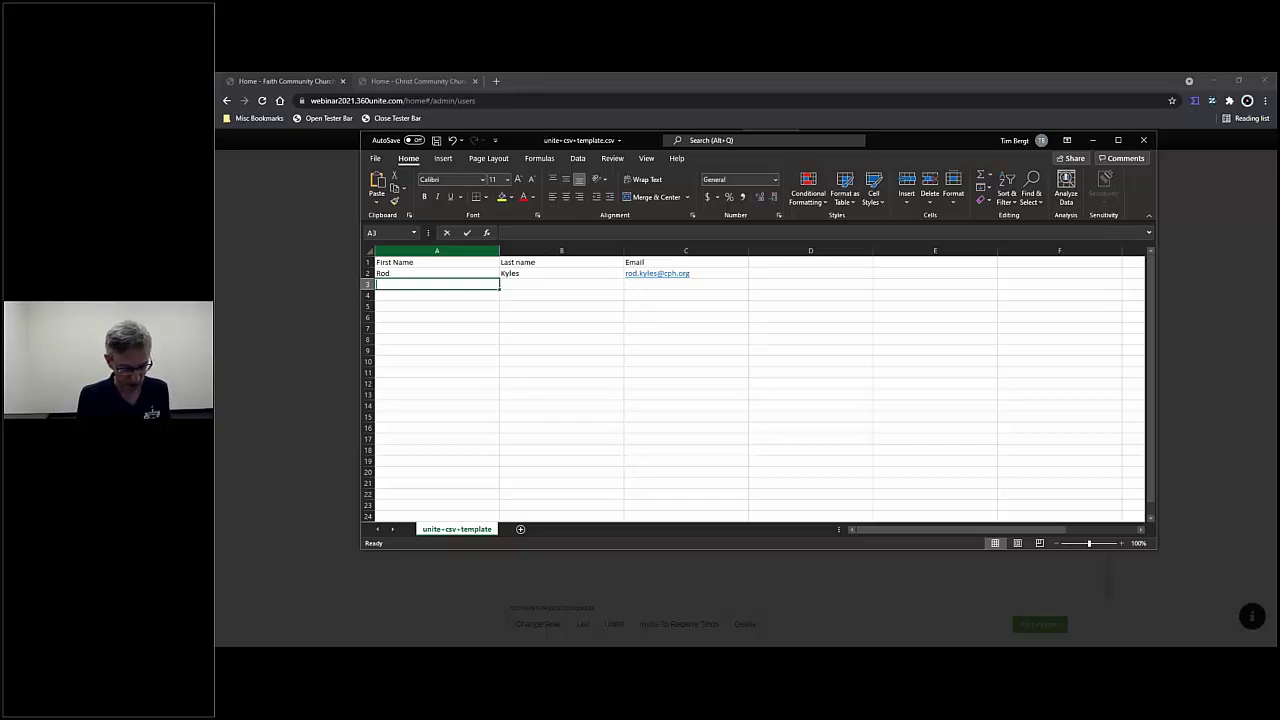
{"action": "key", "text": "Tab"}
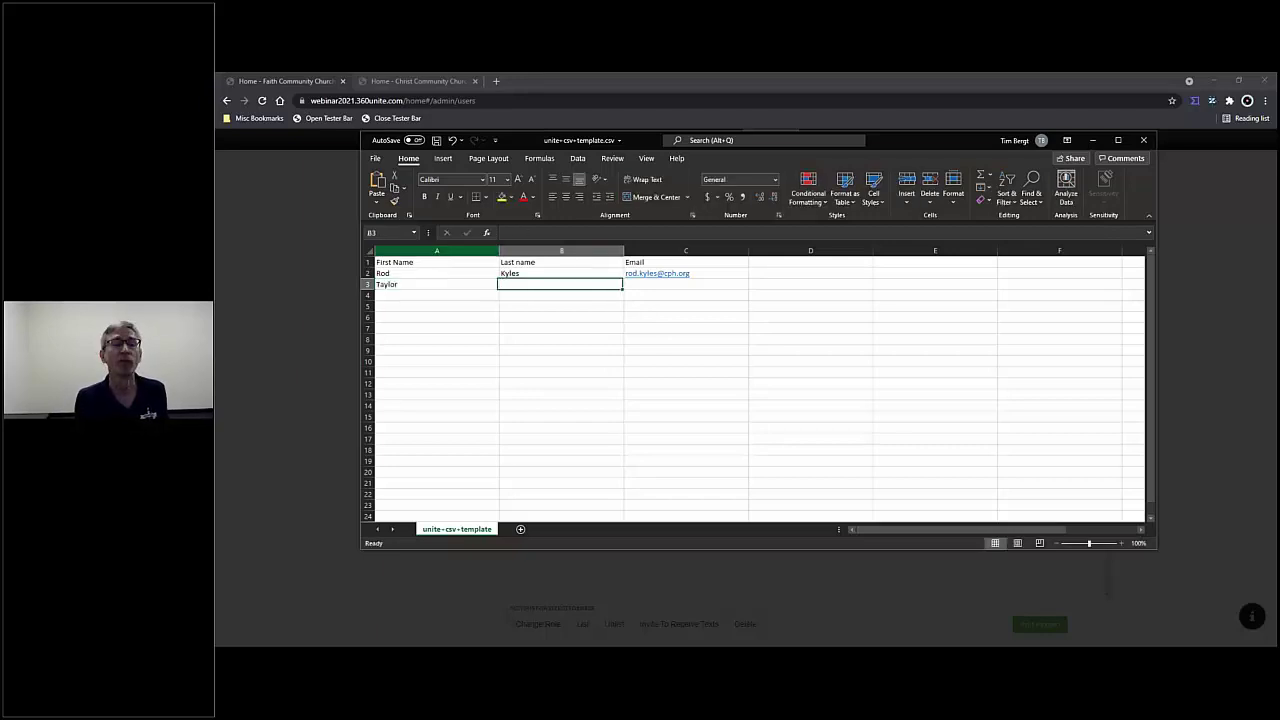
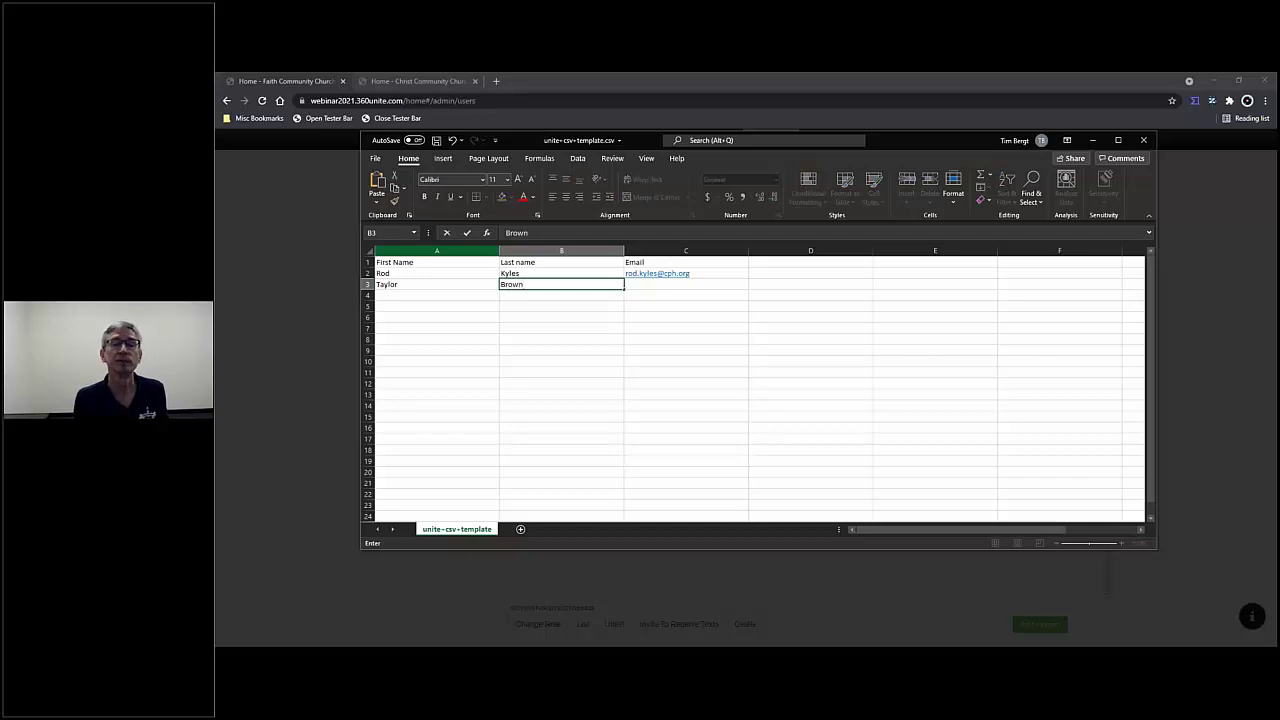
{"action": "key", "text": "Tab"}
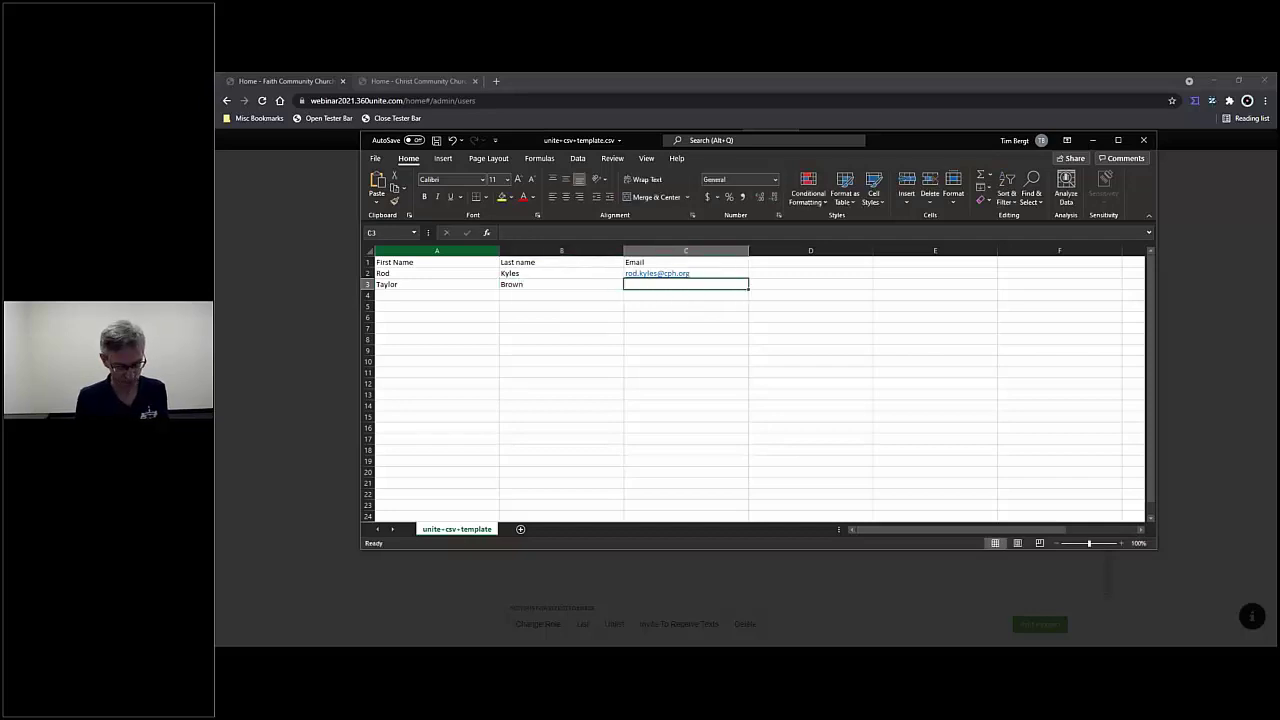
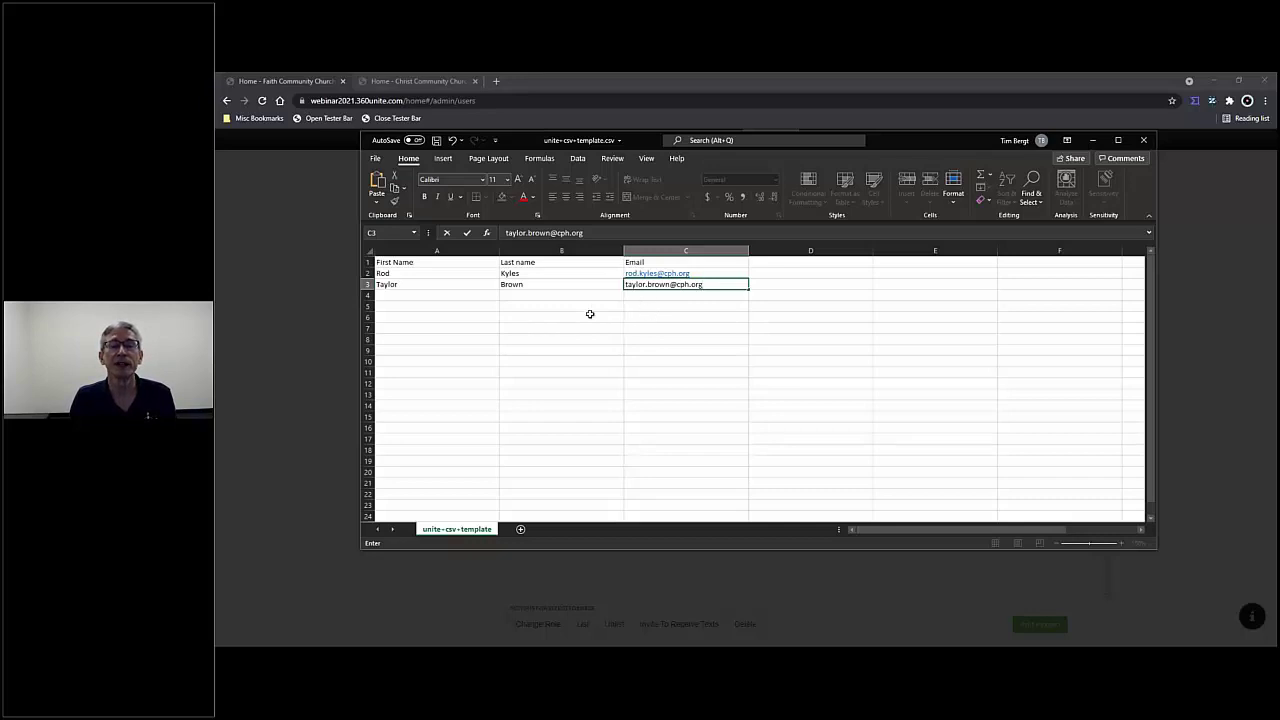
- Save and close the Excel template, then import unite+csv+template.csv from the Desktop into Add People
{"action": "left_click", "coordinate": [437, 142]}
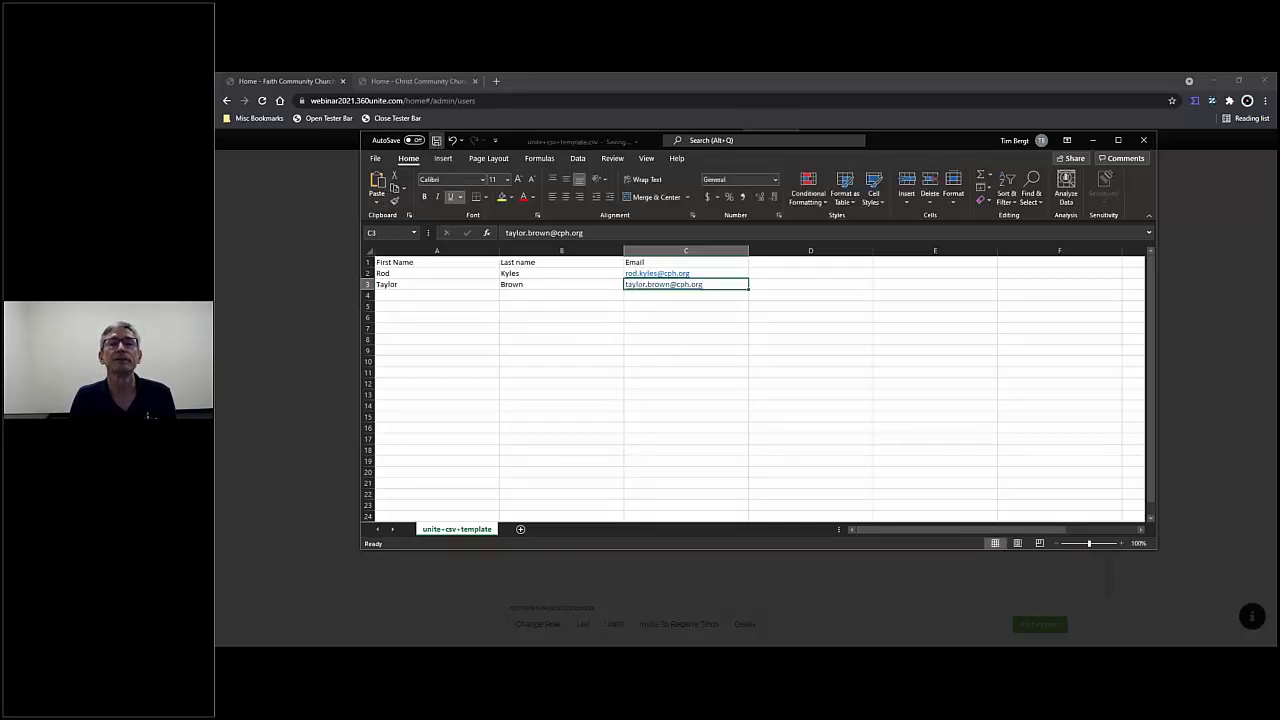
{"action": "left_click", "coordinate": [1143, 141]}
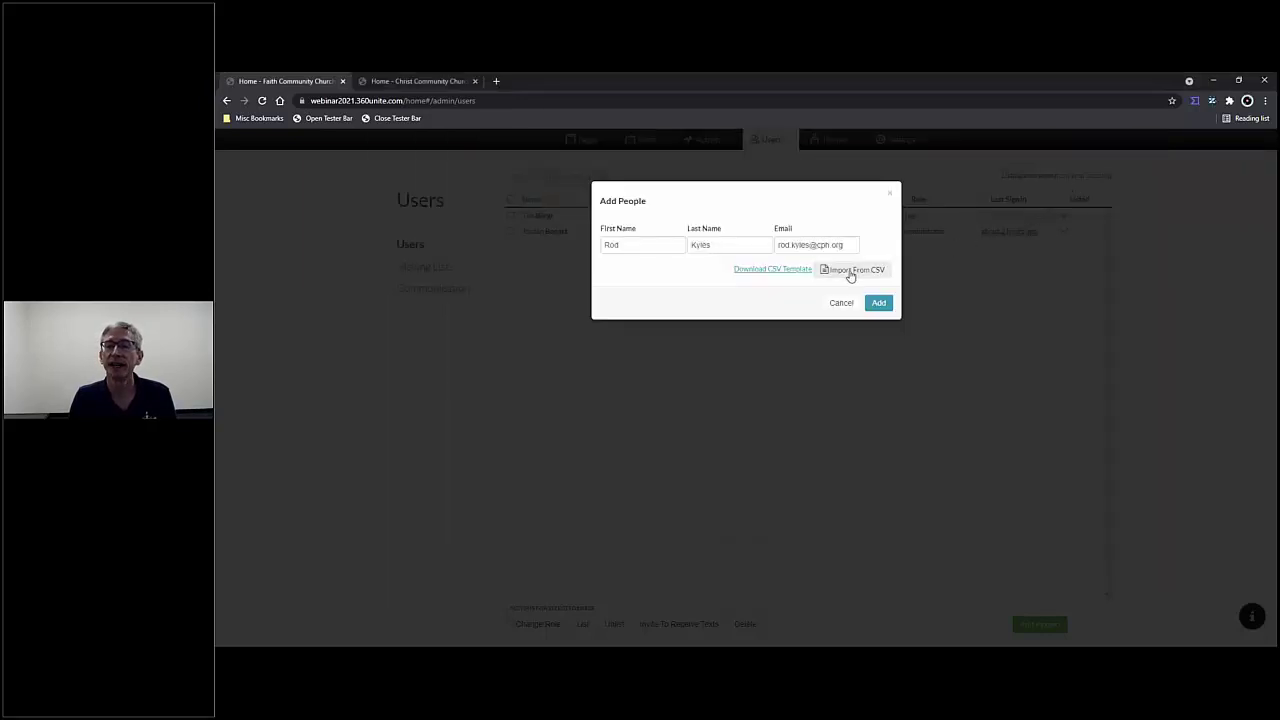
{"action": "left_click", "coordinate": [850, 271]}
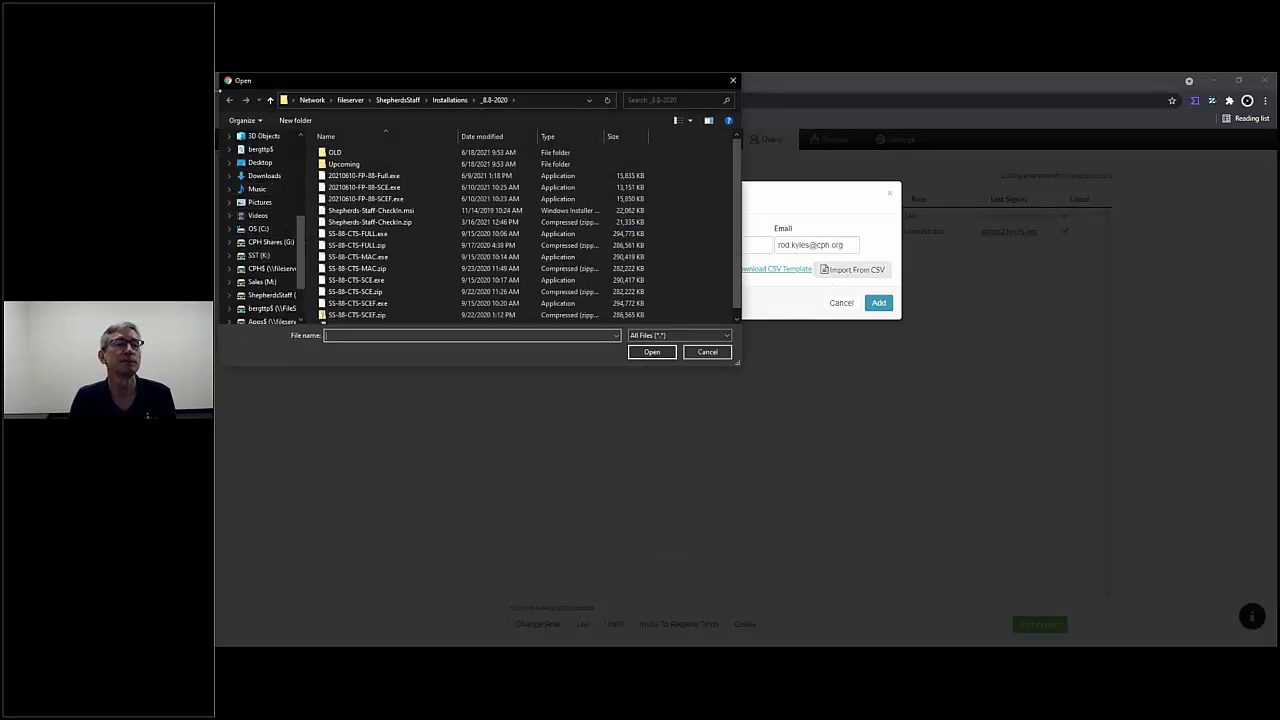
{"action": "scroll", "coordinate": [272, 200], "scroll_direction": "up", "scroll_amount": 3}
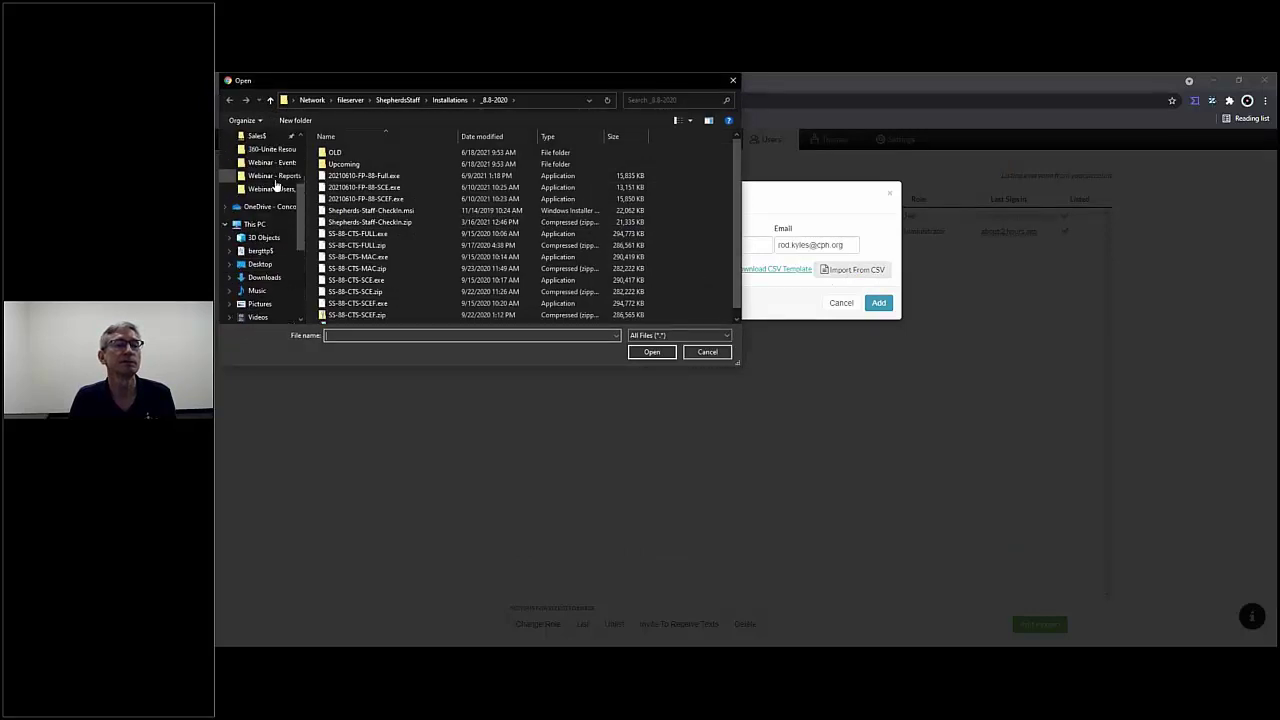
{"action": "left_click", "coordinate": [287, 263]}
{"action": "scroll", "coordinate": [413, 188], "scroll_direction": "down", "scroll_amount": 3}
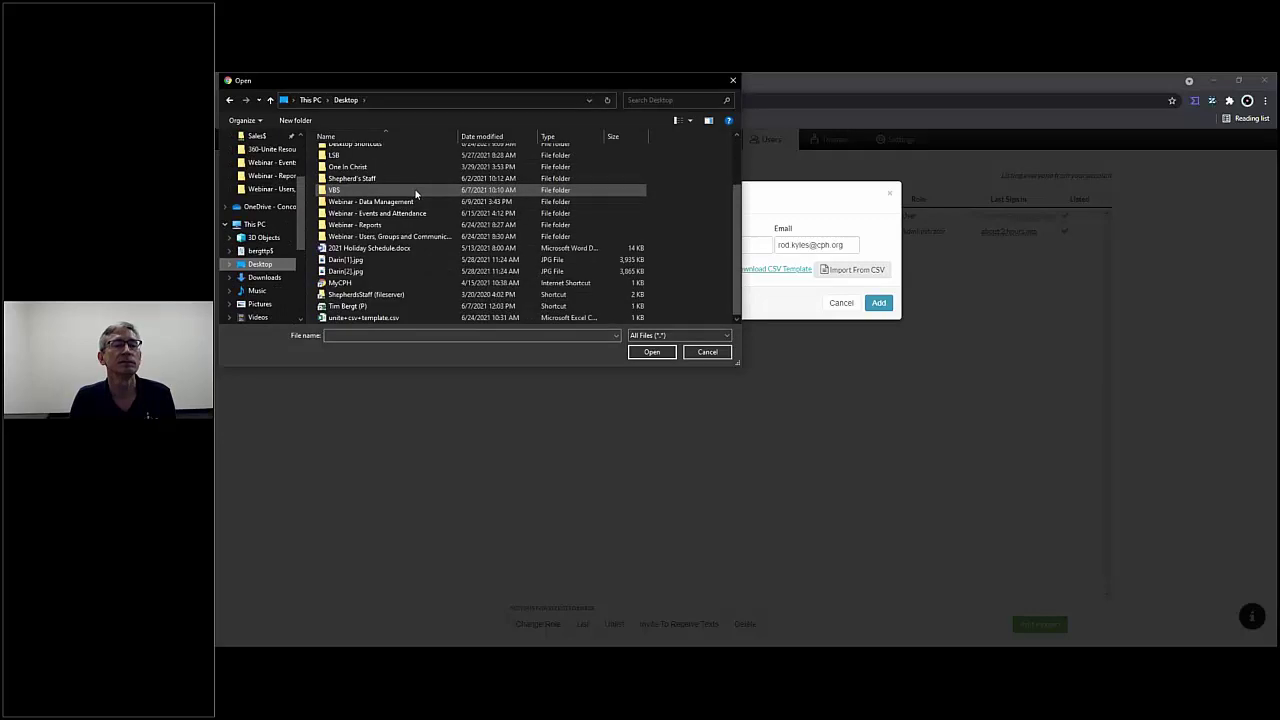
{"action": "left_click", "coordinate": [410, 318]}
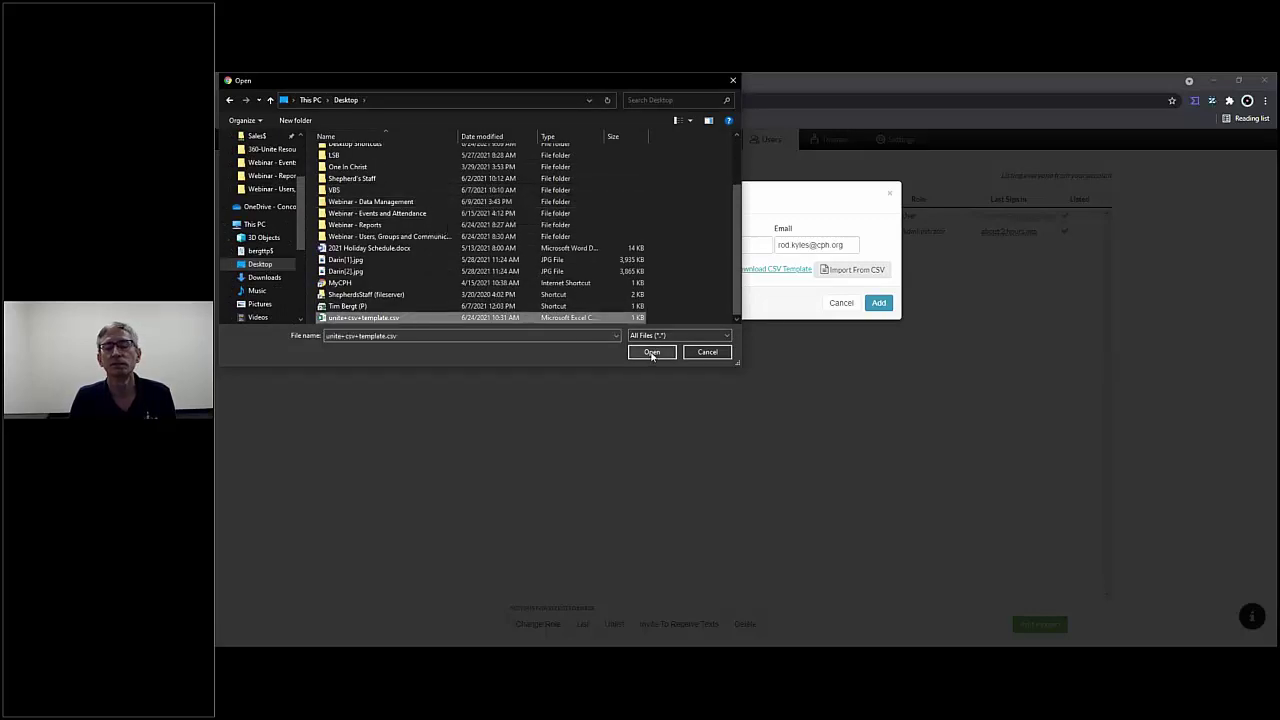
{"action": "left_click", "coordinate": [651, 352]}
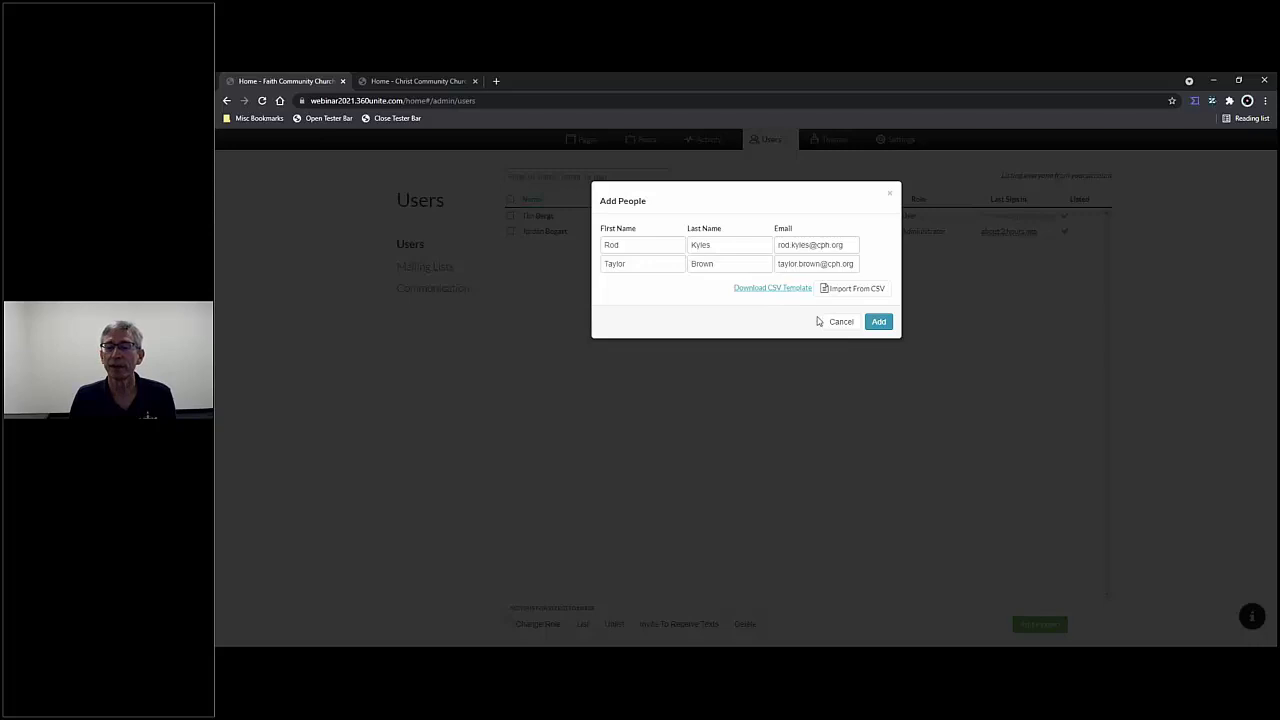
- Add both imported people as site users, then untick one new user in the list
{"action": "left_click", "coordinate": [879, 323]}
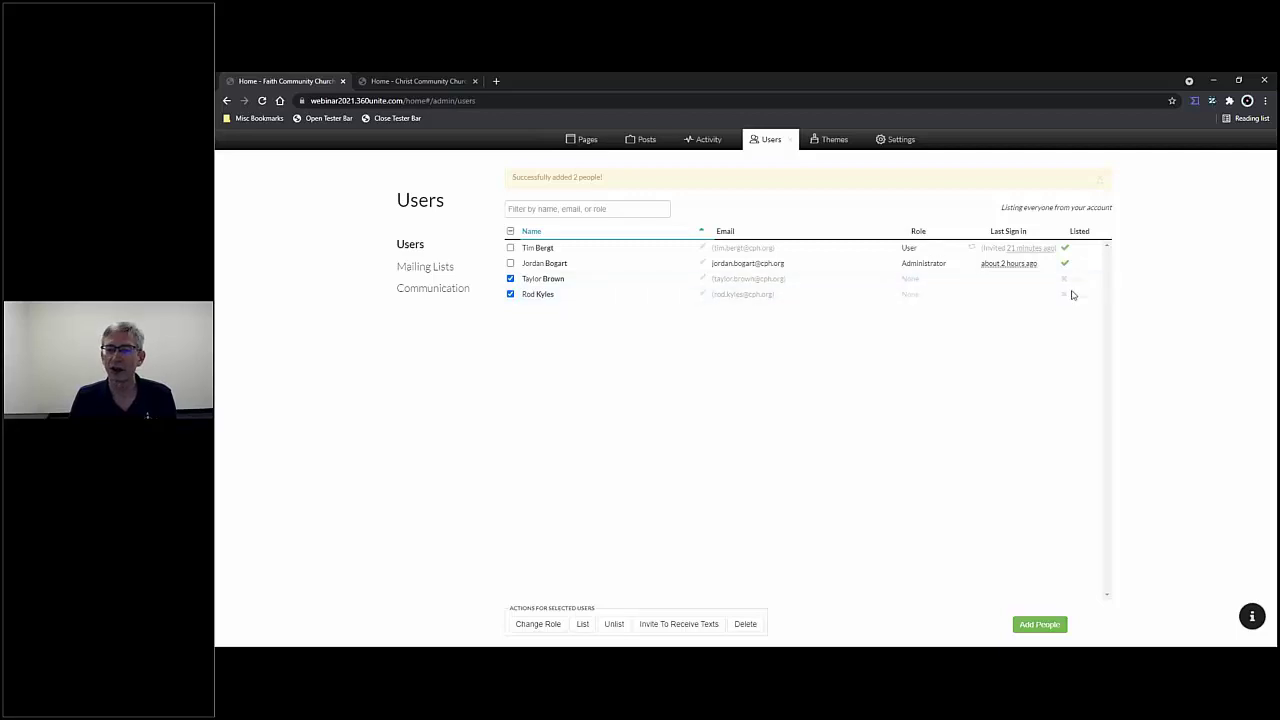
{"action": "left_click", "coordinate": [511, 280]}
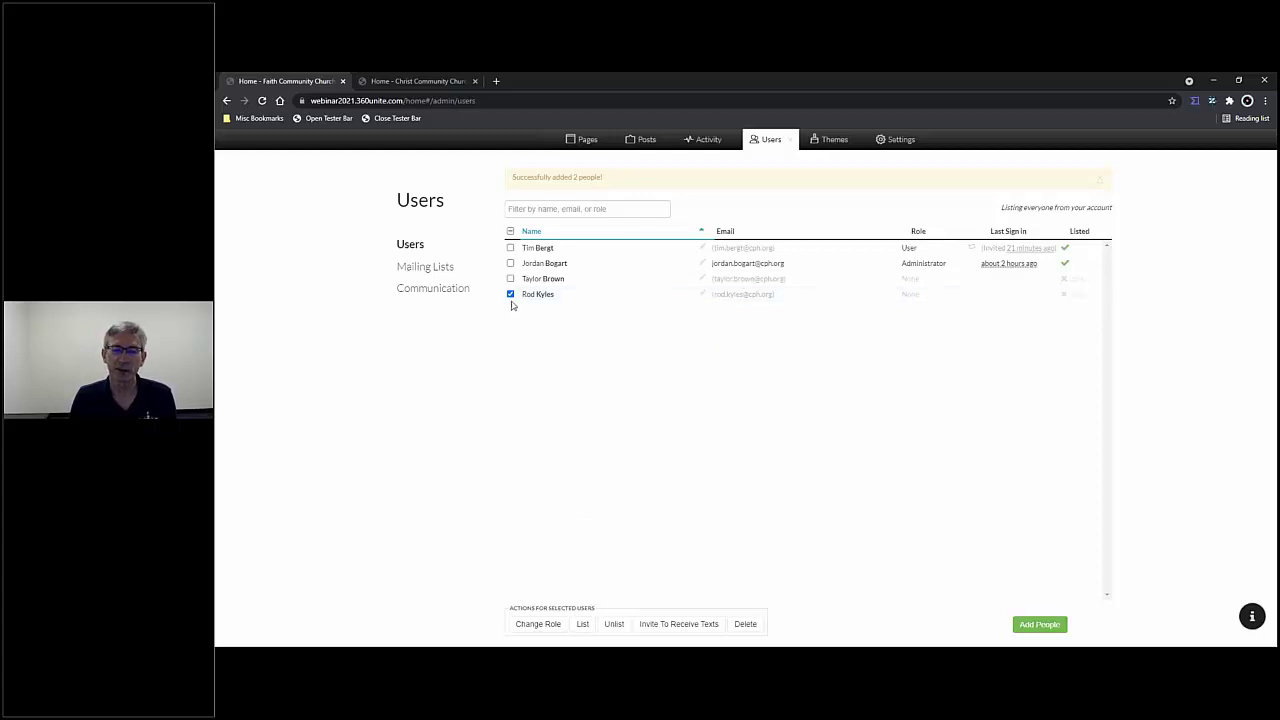
- Mark the new member as listed, give them the User role, and view their invitation e-mail in Outlook
{"action": "left_click", "coordinate": [583, 625]}
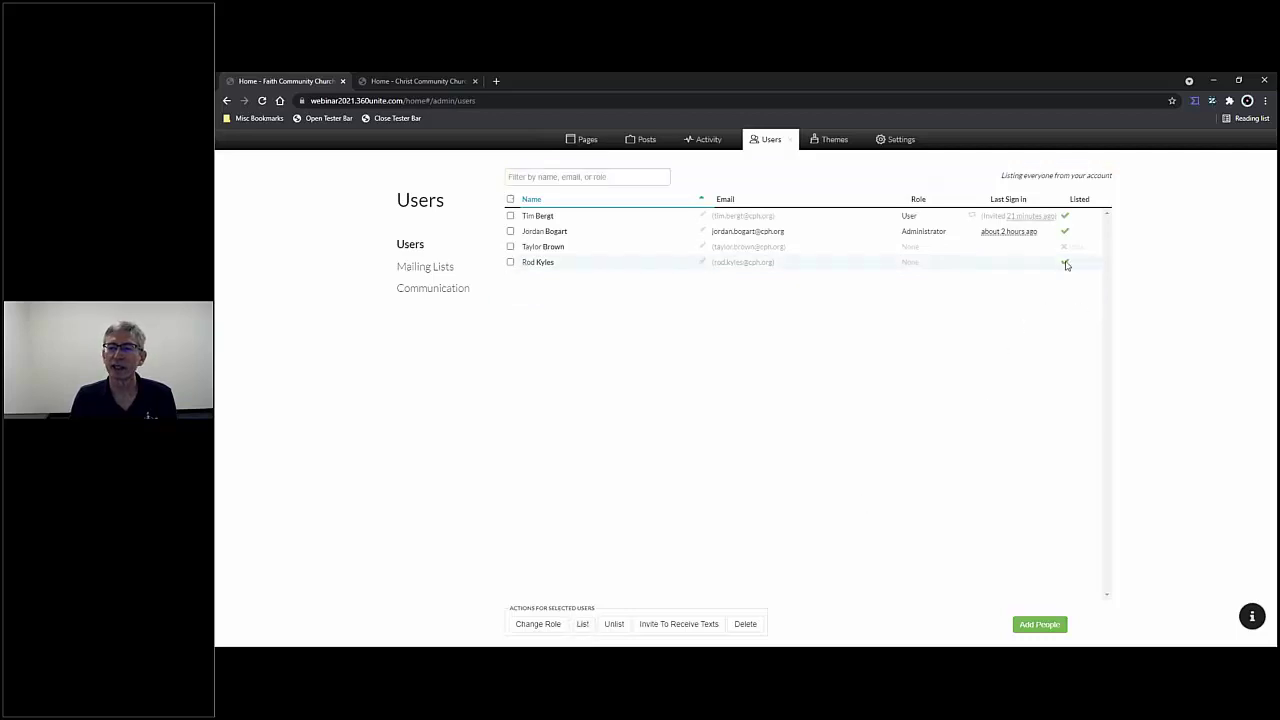
{"action": "left_click", "coordinate": [510, 262]}
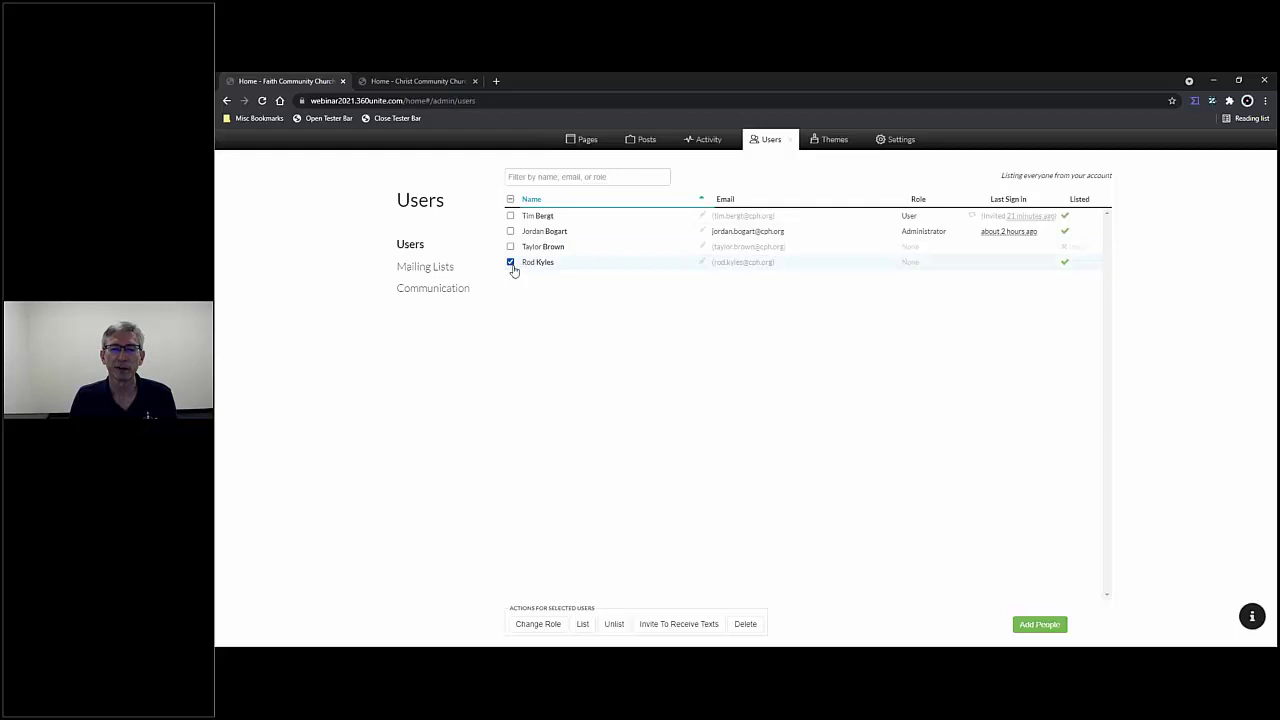
{"action": "left_click", "coordinate": [537, 624]}
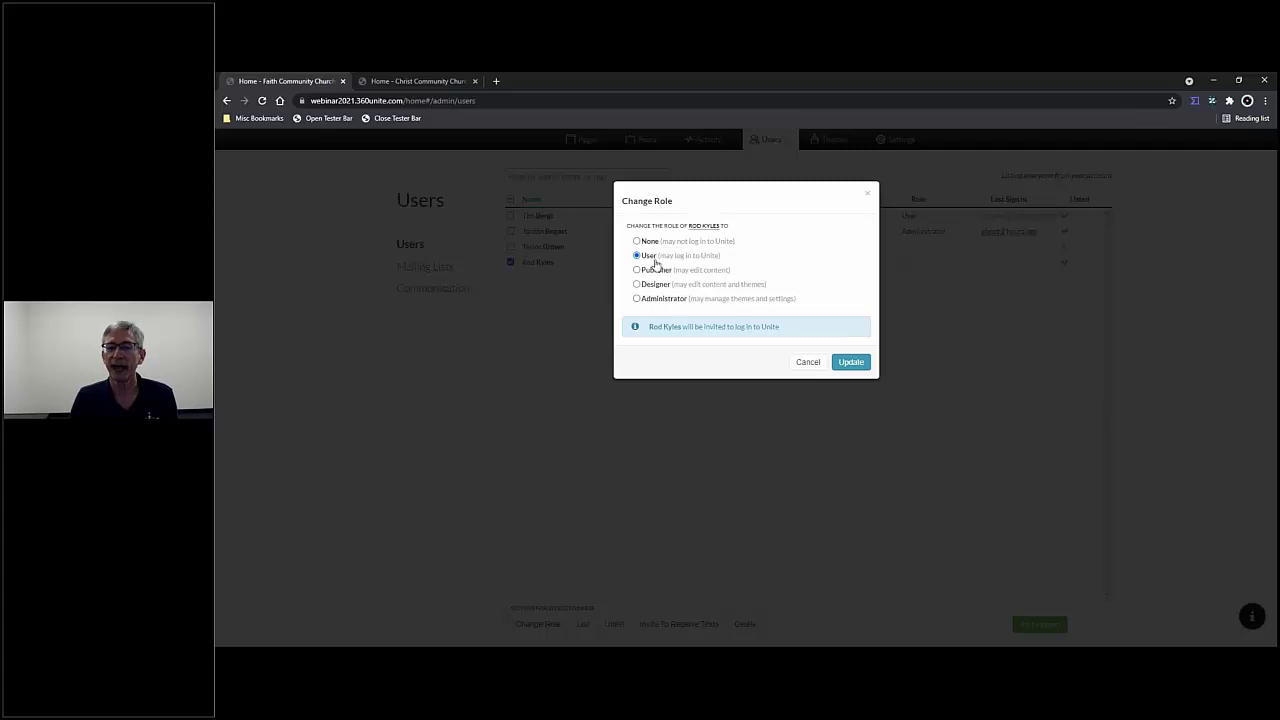
{"action": "left_click", "coordinate": [851, 363]}
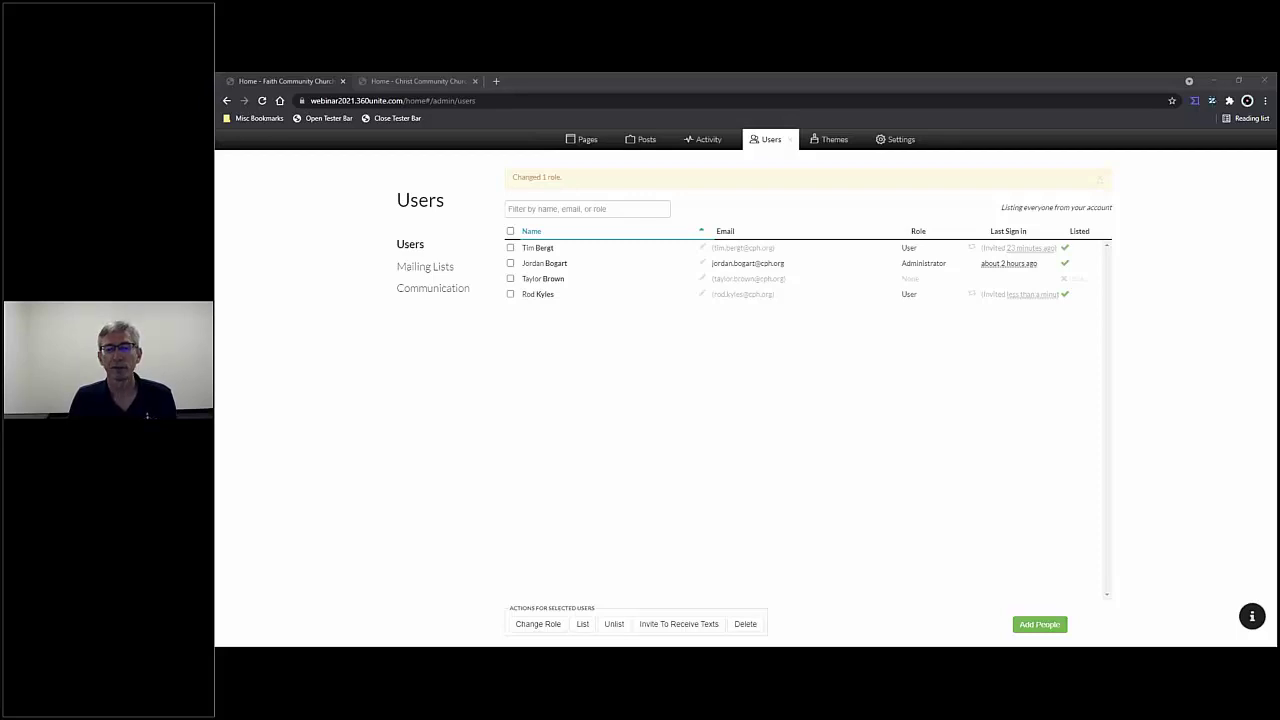
{"action": "left_click_drag", "start_coordinate": [214, 184], "coordinate": [657, 174]}
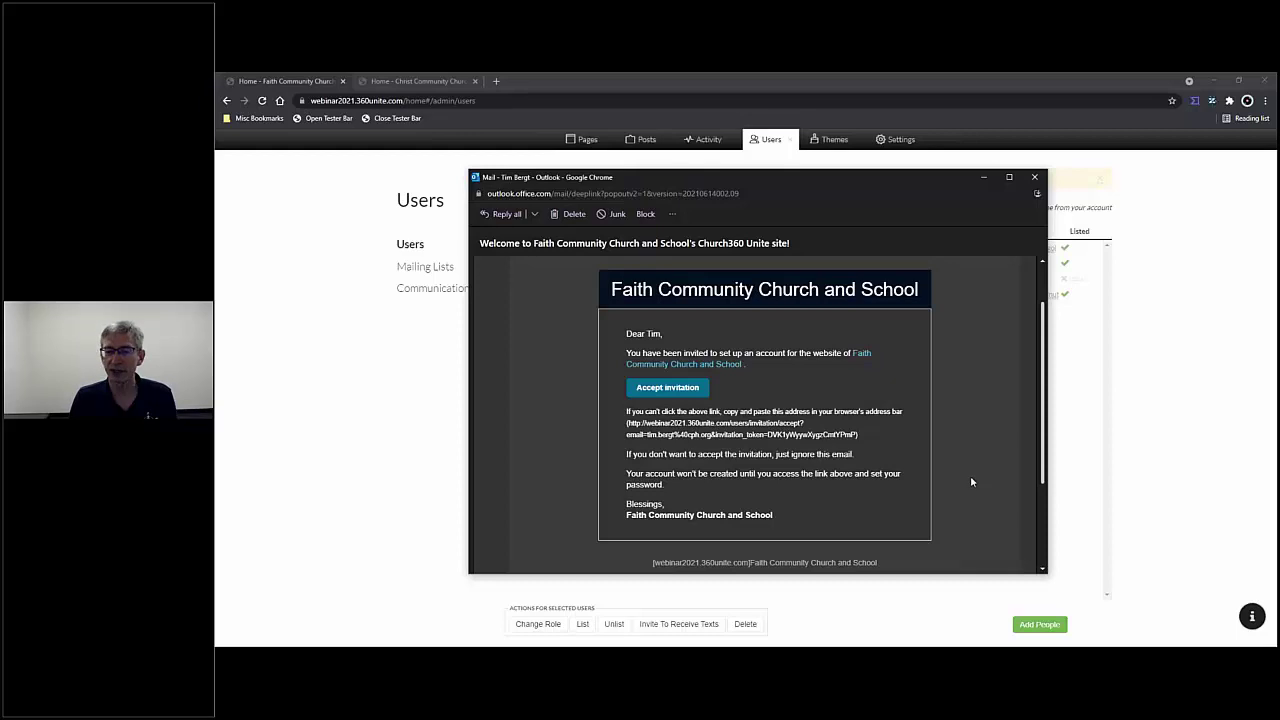
- Accept the invitation in the Faith Community welcome e-mail in Outlook on the web
{"action": "scroll", "coordinate": [939, 426], "scroll_direction": "up", "scroll_amount": 1}
{"action": "scroll", "coordinate": [922, 416], "scroll_direction": "down", "scroll_amount": 3}
{"action": "scroll", "coordinate": [920, 416], "scroll_direction": "up", "scroll_amount": 3}
{"action": "scroll", "coordinate": [917, 420], "scroll_direction": "down", "scroll_amount": 1}
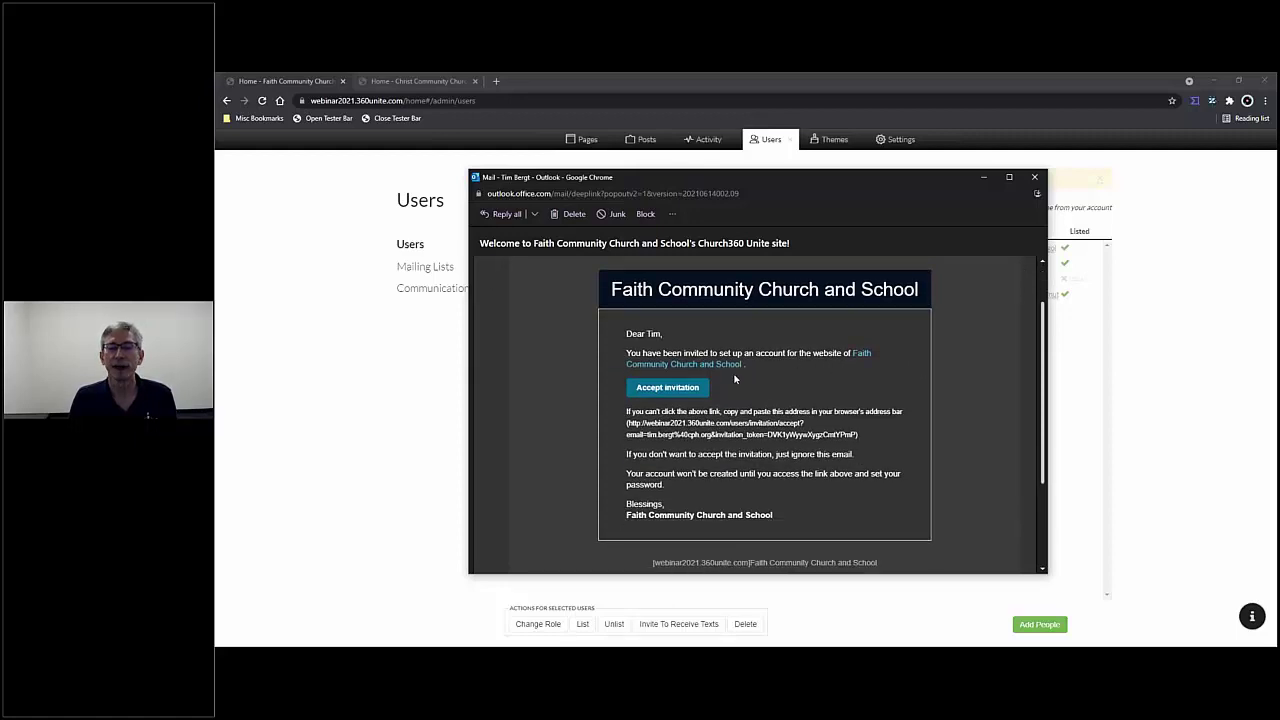
{"action": "left_click", "coordinate": [663, 394]}
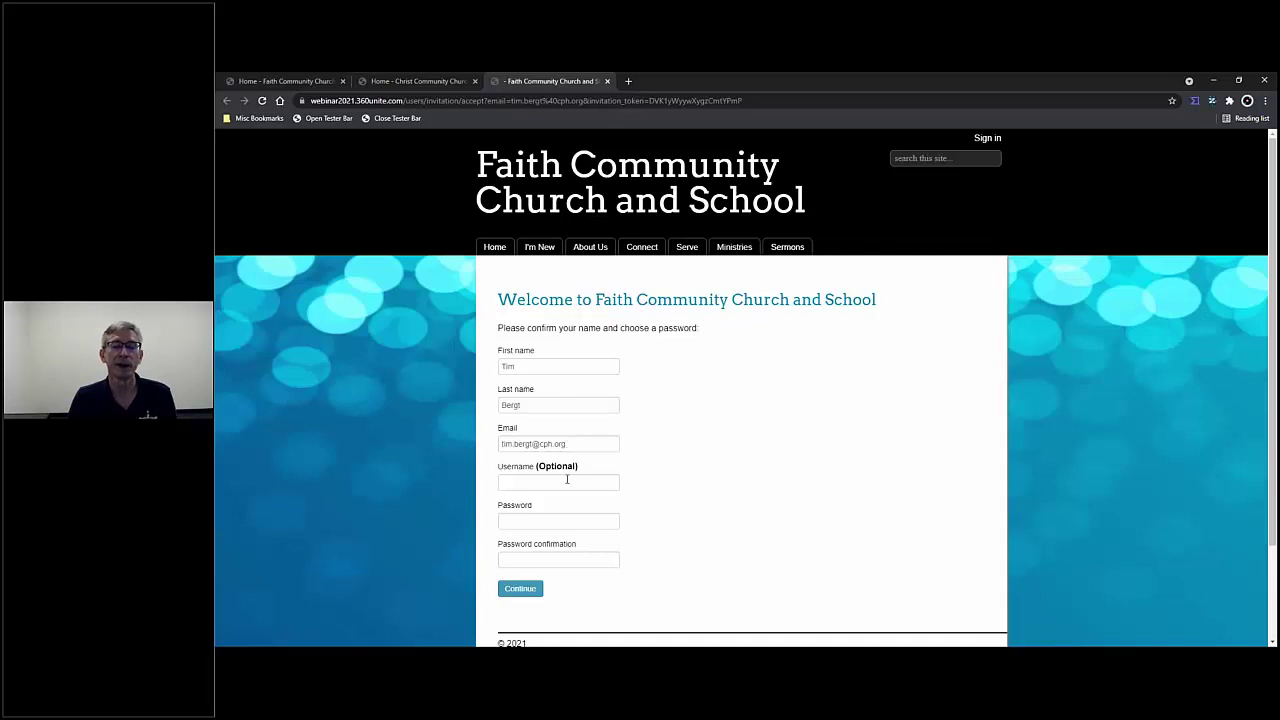
- Finish the invited account setup with a username and a confirmed password, then sign in
{"action": "left_click", "coordinate": [567, 484]}
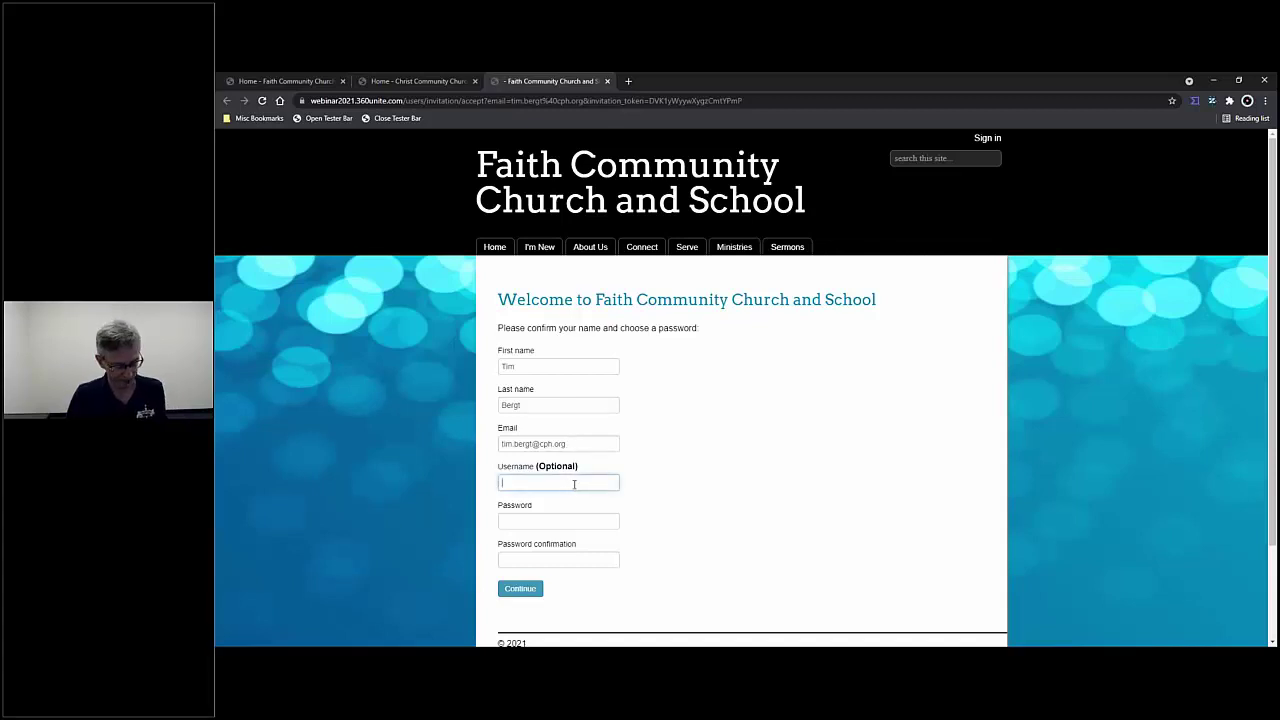
{"action": "type", "text": "t"}
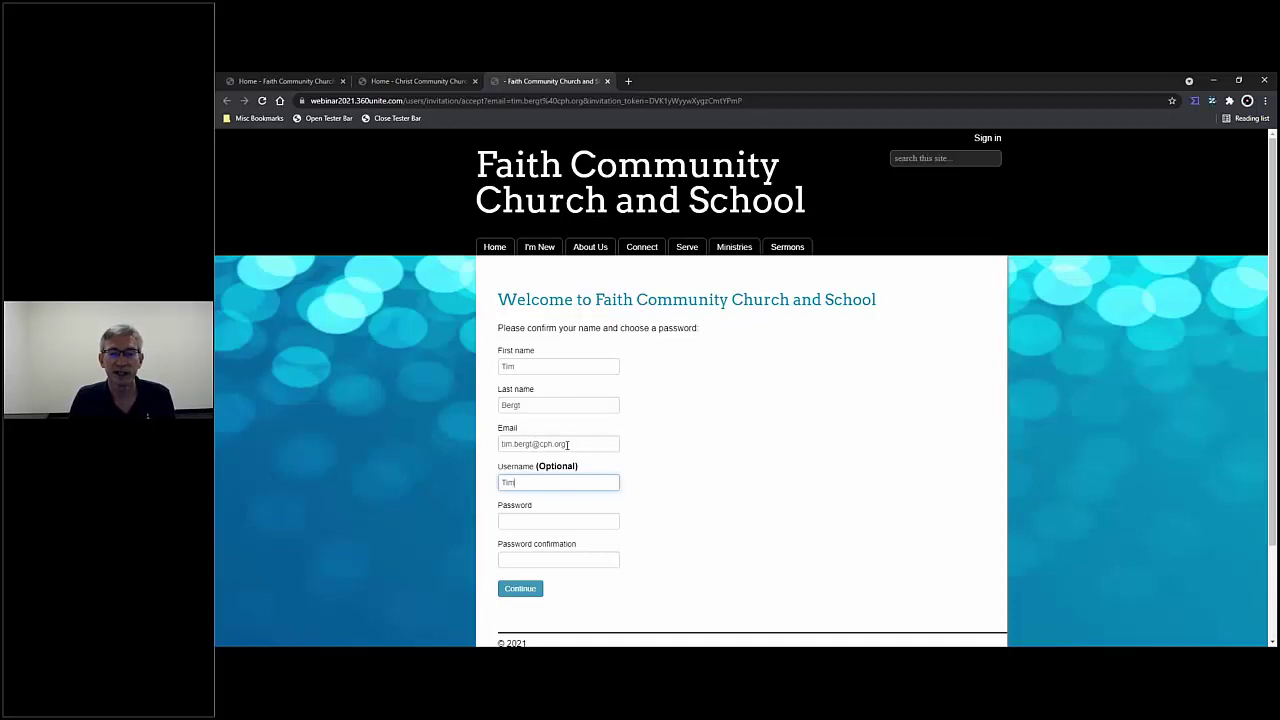
{"action": "left_click", "coordinate": [558, 517]}
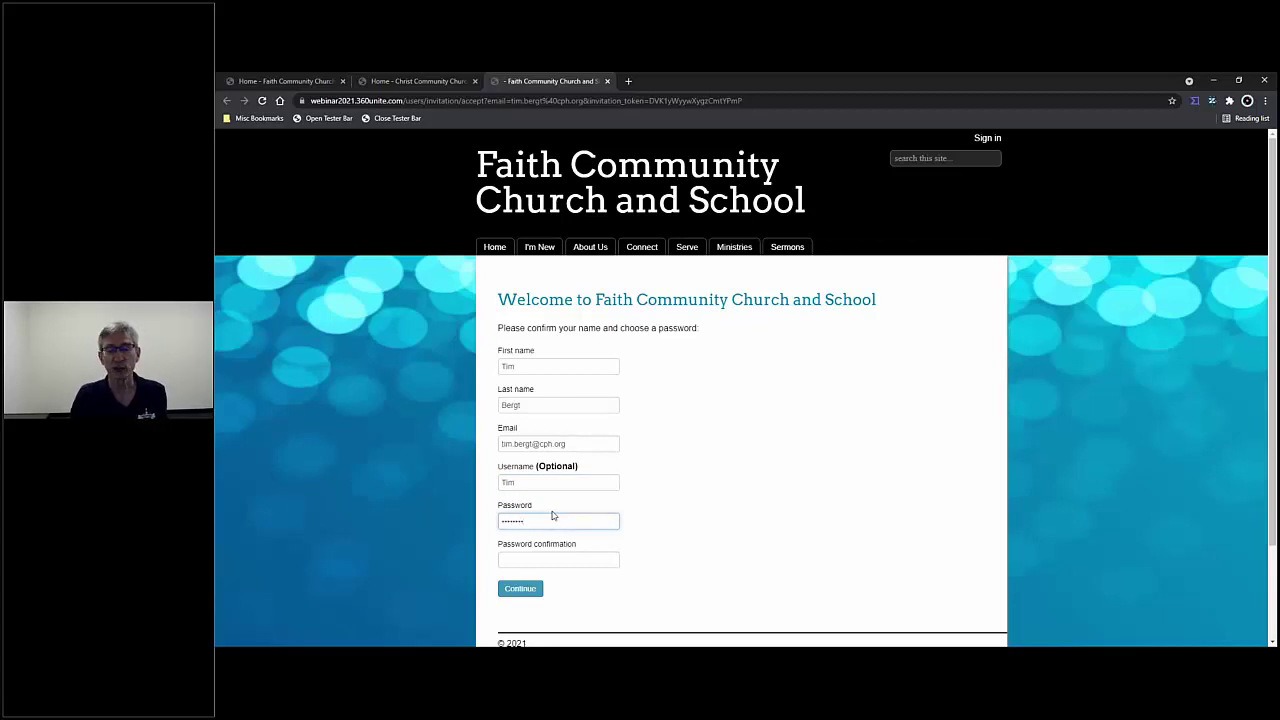
{"action": "left_click", "coordinate": [553, 558]}
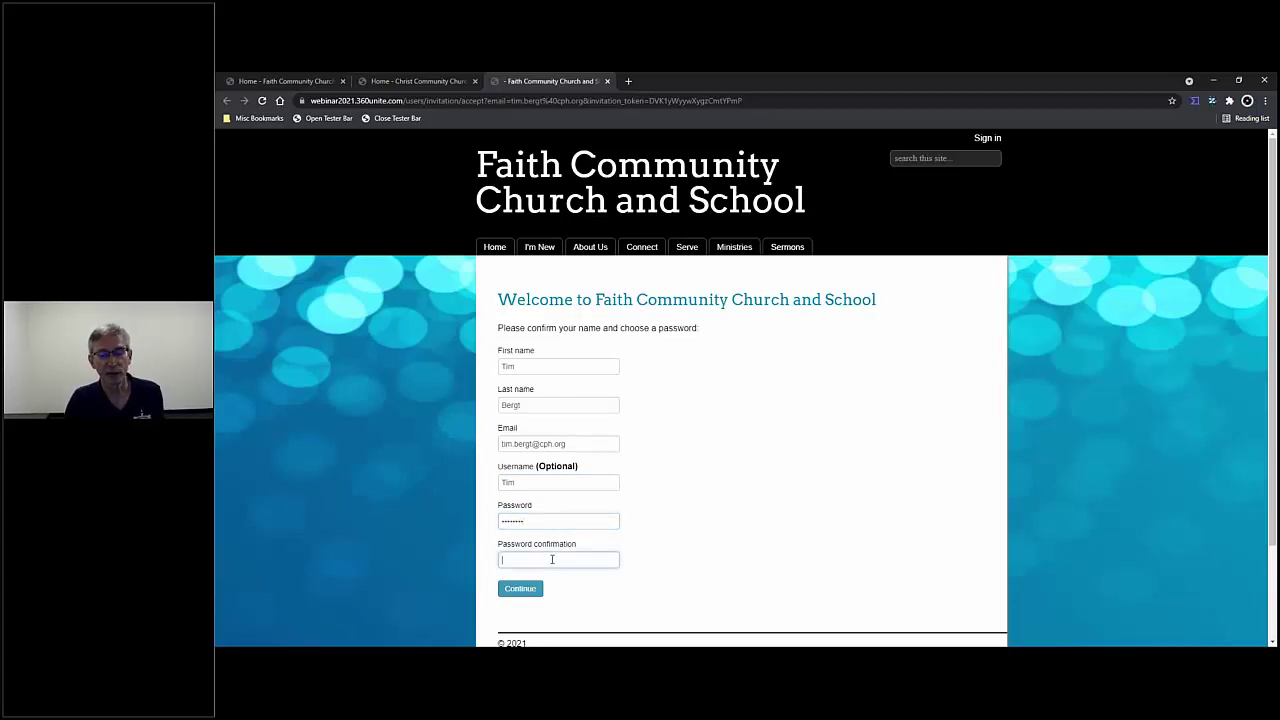
{"action": "type", "text": "•••"}
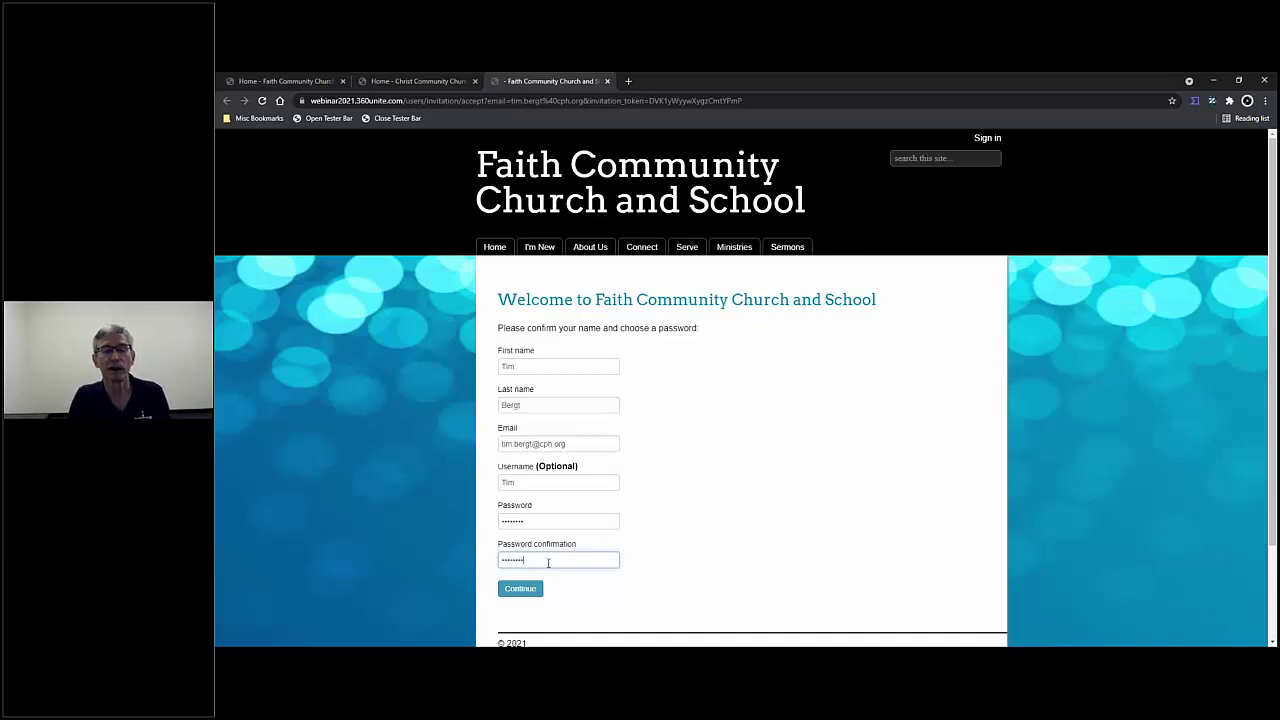
{"action": "left_click", "coordinate": [536, 590]}
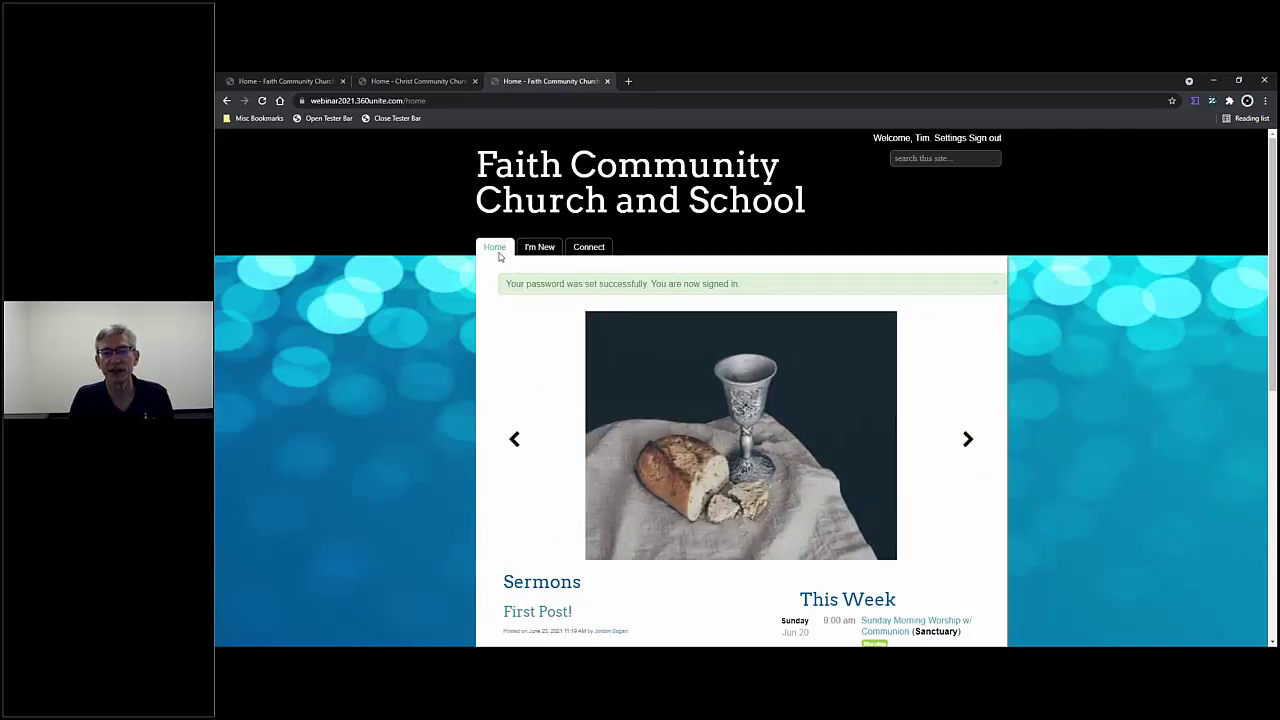
- Sign the new member out and close the extra church site tab
{"action": "mouse_move", "coordinate": [593, 258]}
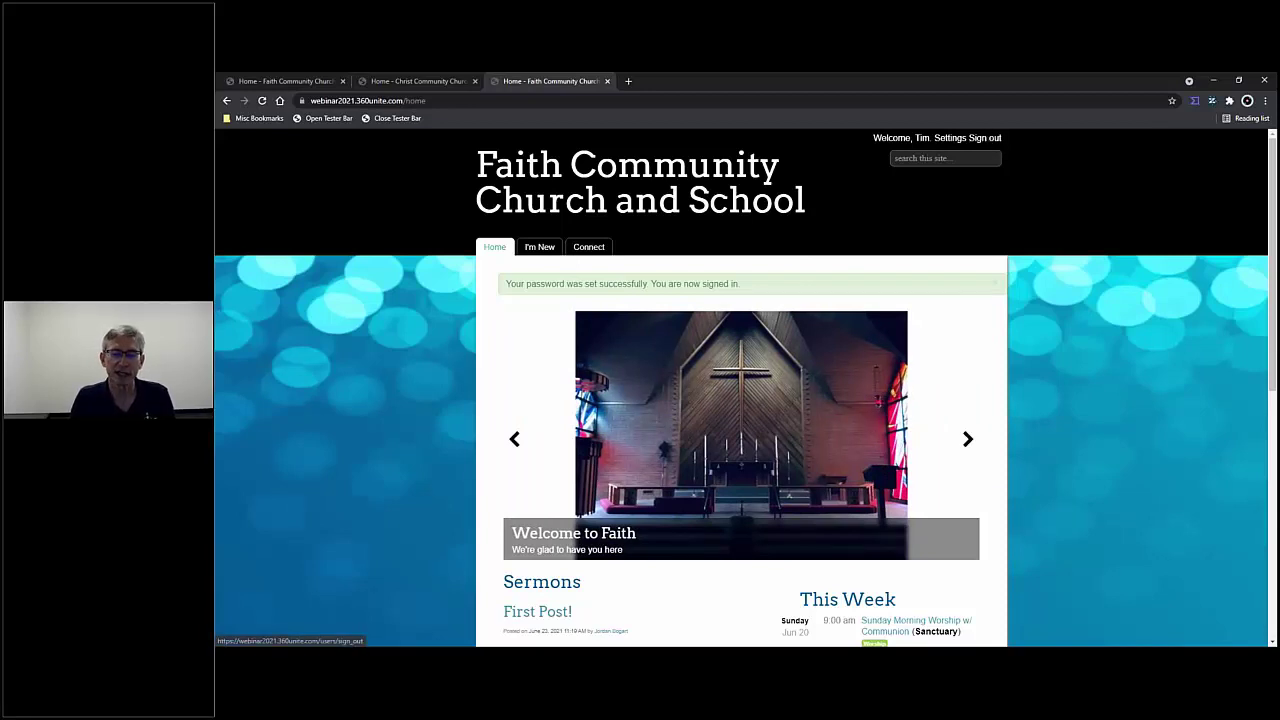
{"action": "left_click", "coordinate": [985, 138]}
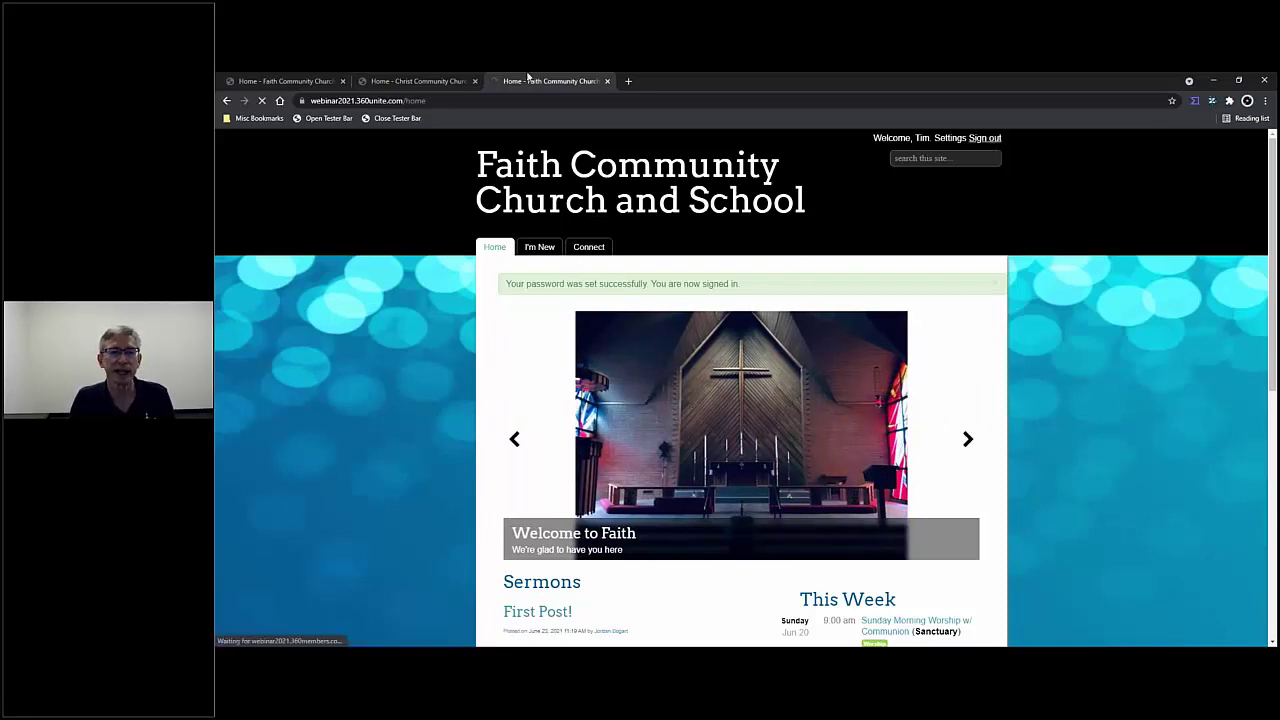
{"action": "left_click", "coordinate": [607, 81]}
- Return to the main site tab's home page and log back in as administrator via the Tester Bar
{"action": "left_click", "coordinate": [302, 81]}
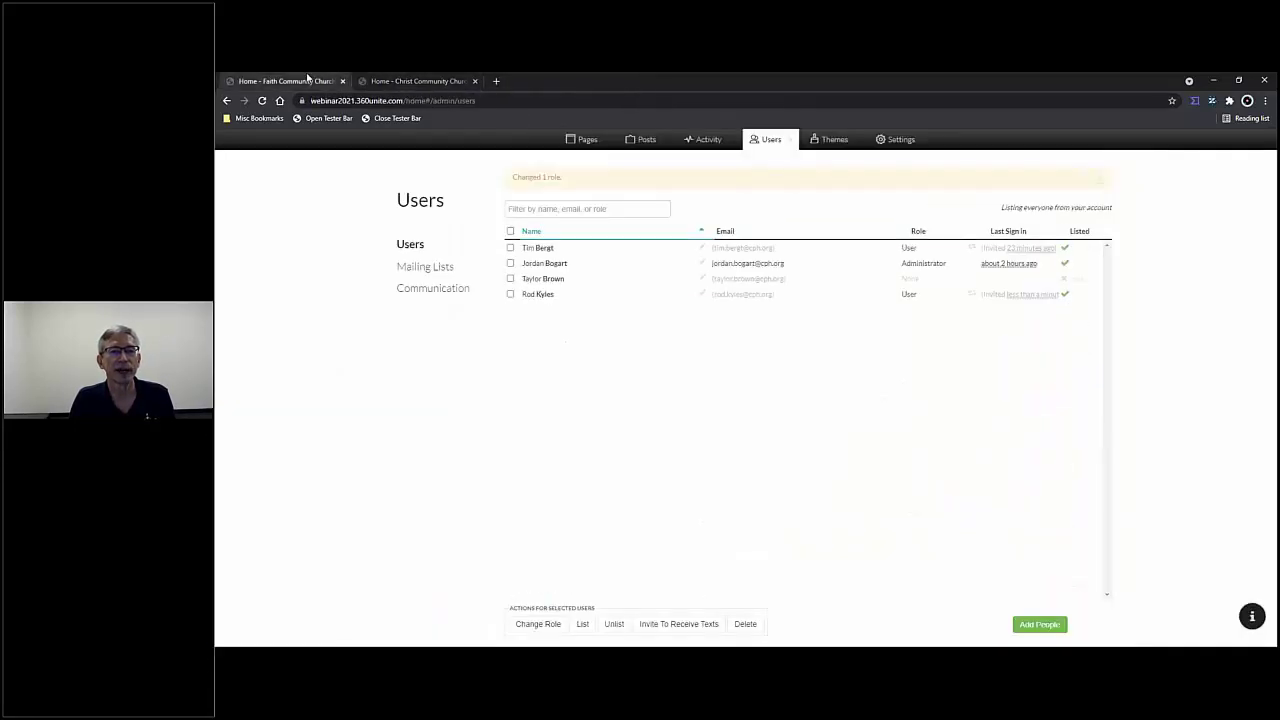
{"action": "left_click", "coordinate": [791, 142]}
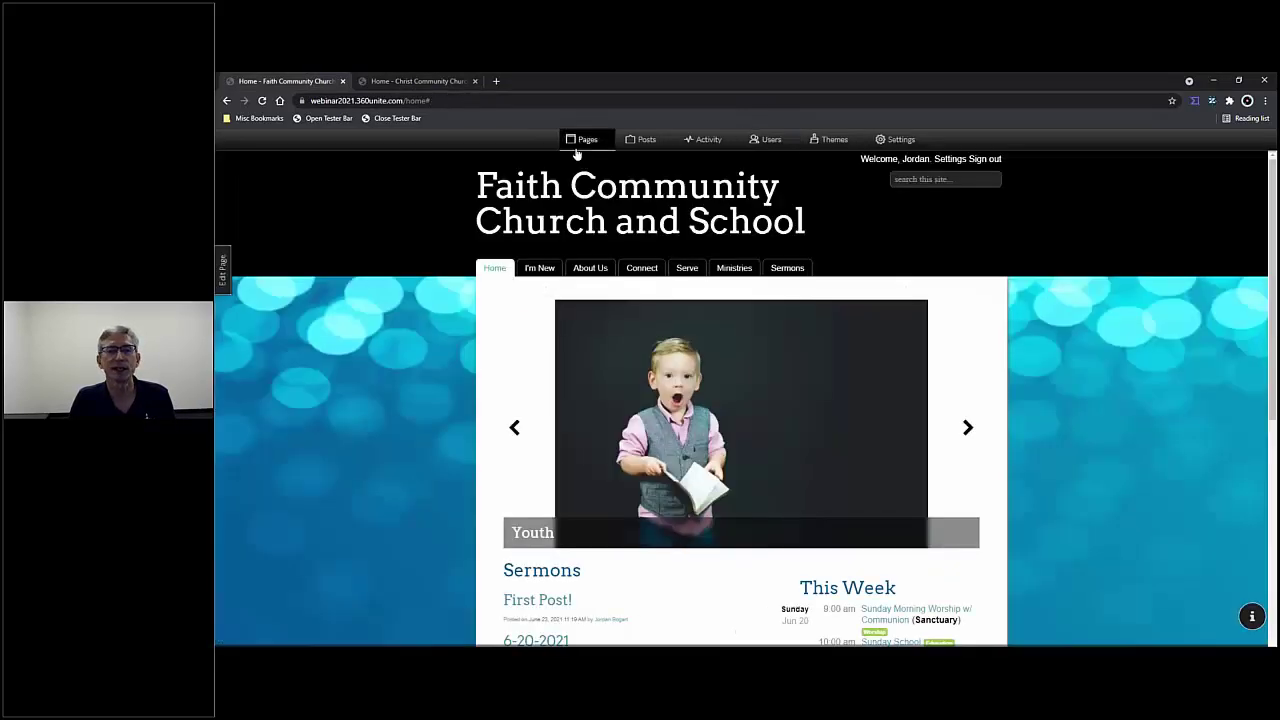
{"action": "left_click", "coordinate": [262, 100]}
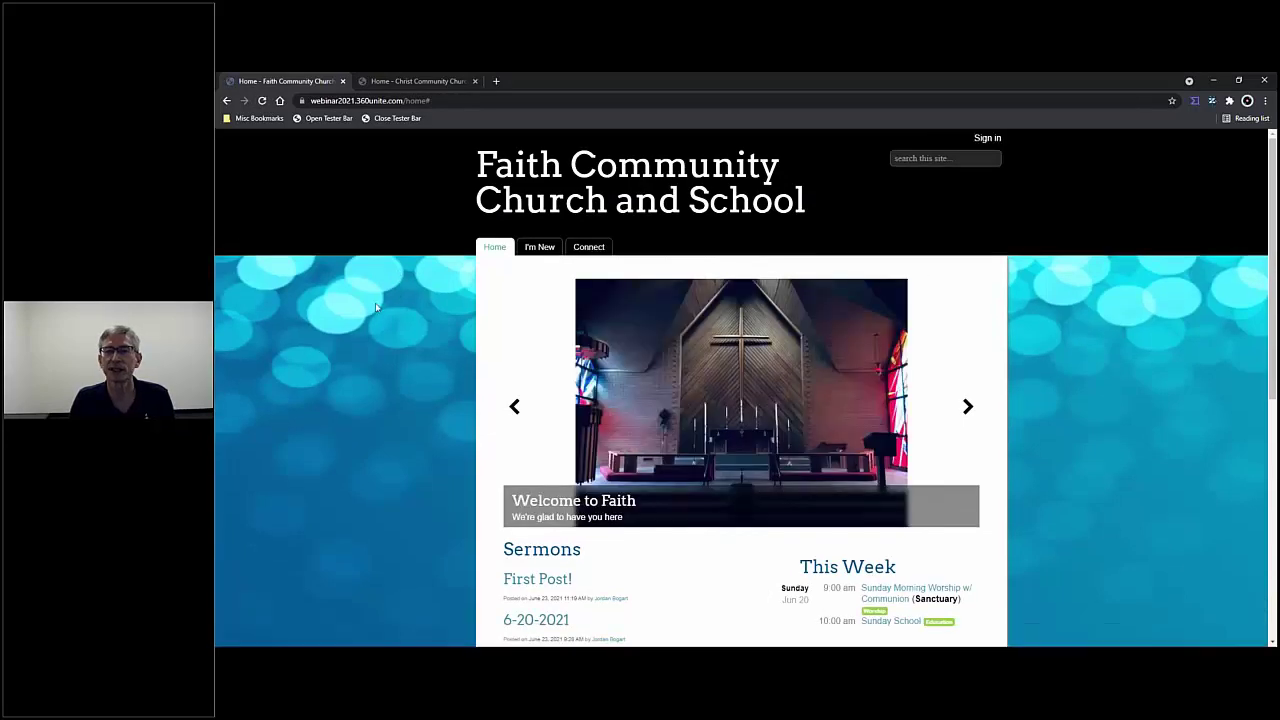
{"action": "left_click", "coordinate": [312, 120]}
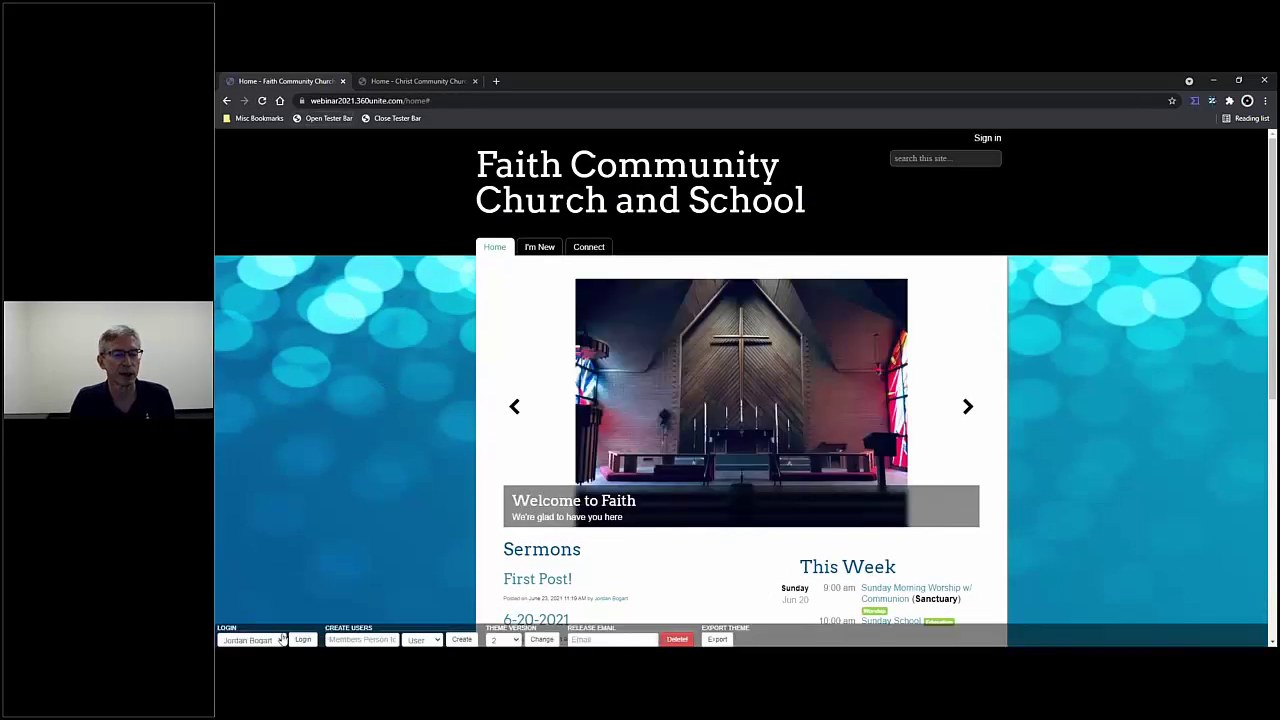
{"action": "left_click", "coordinate": [303, 640]}
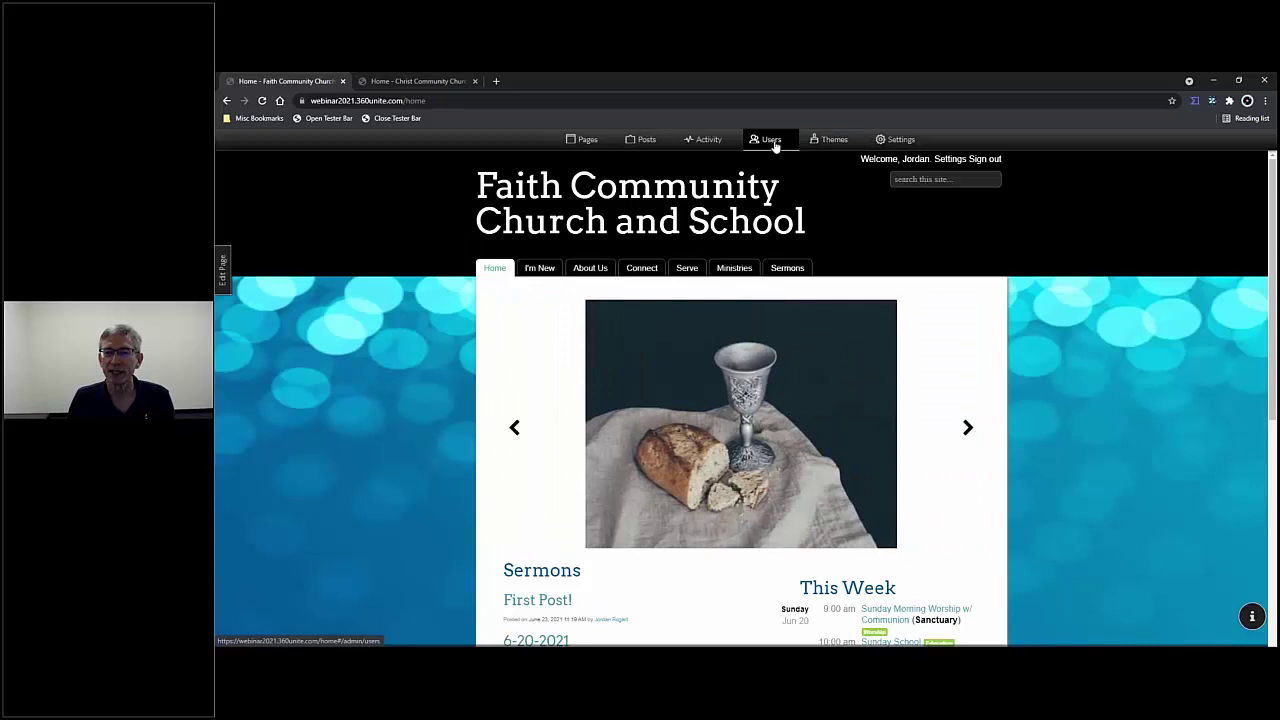
- Open the admin Users list to check the new member's recent sign-in
{"action": "left_click", "coordinate": [775, 141]}
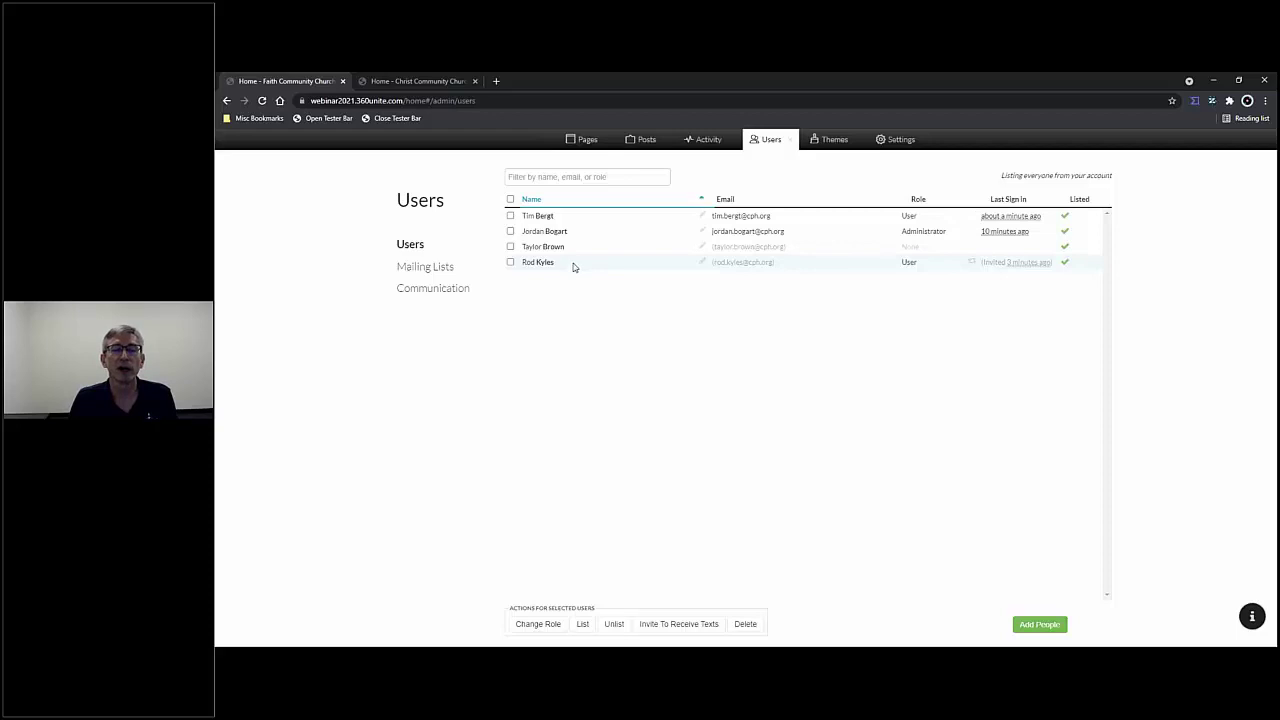
- Expand the first member's shortened first name to its full form, save it, and check that member's row
{"action": "left_click", "coordinate": [703, 217]}
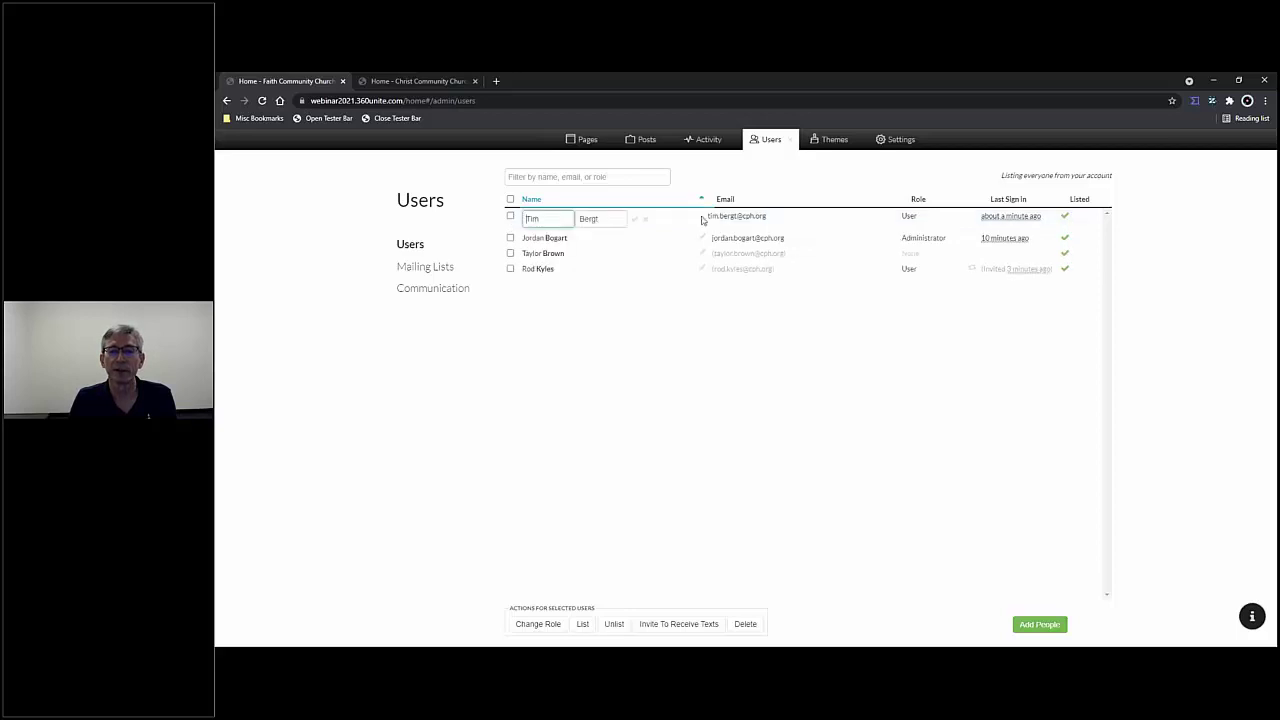
{"action": "type", "text": "oth"}
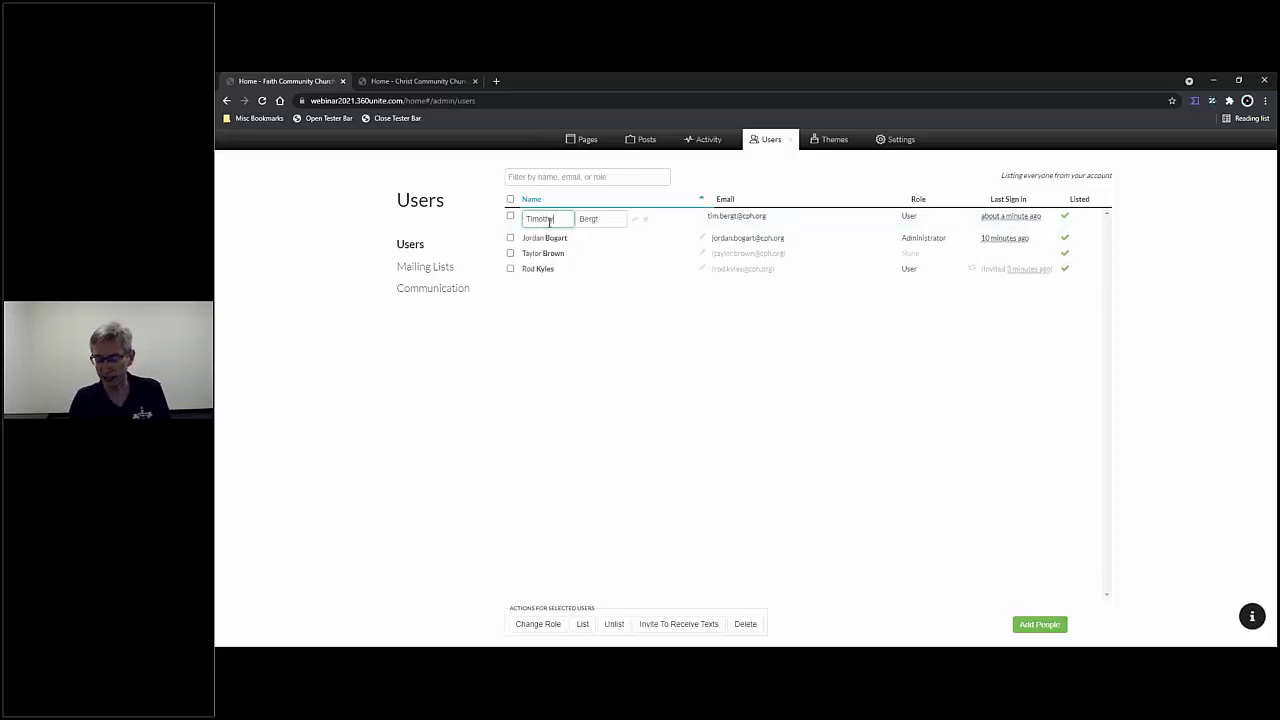
{"action": "type", "text": "y"}
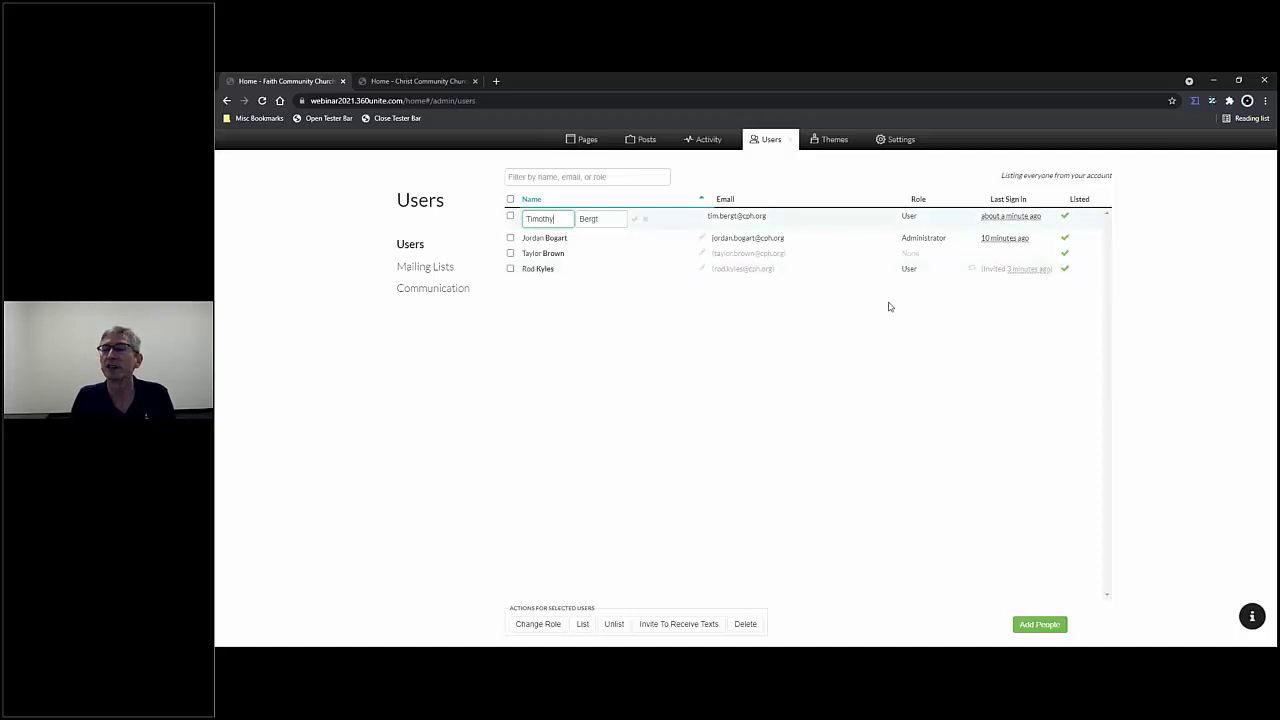
{"action": "left_click", "coordinate": [634, 218]}
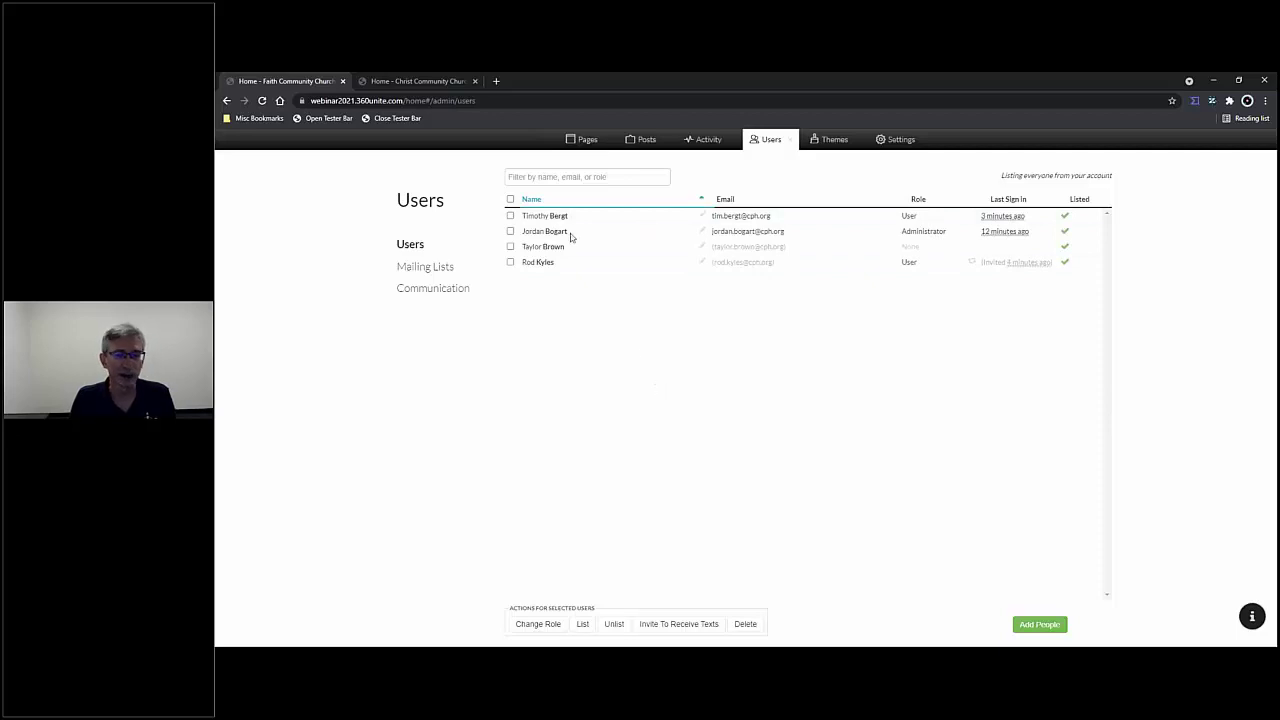
{"action": "left_click", "coordinate": [511, 216]}
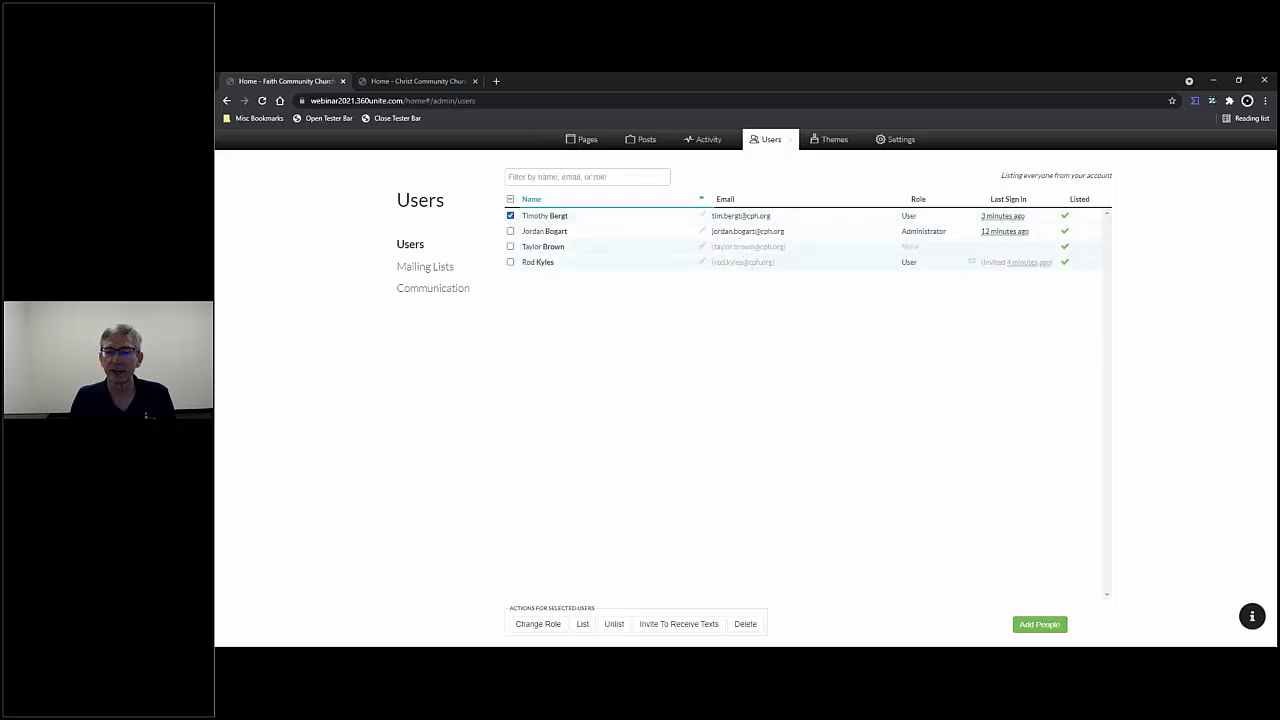
- Give the renamed member the Publisher role and dismiss the 'Changed 1 role.' notice
{"action": "left_click", "coordinate": [553, 624]}
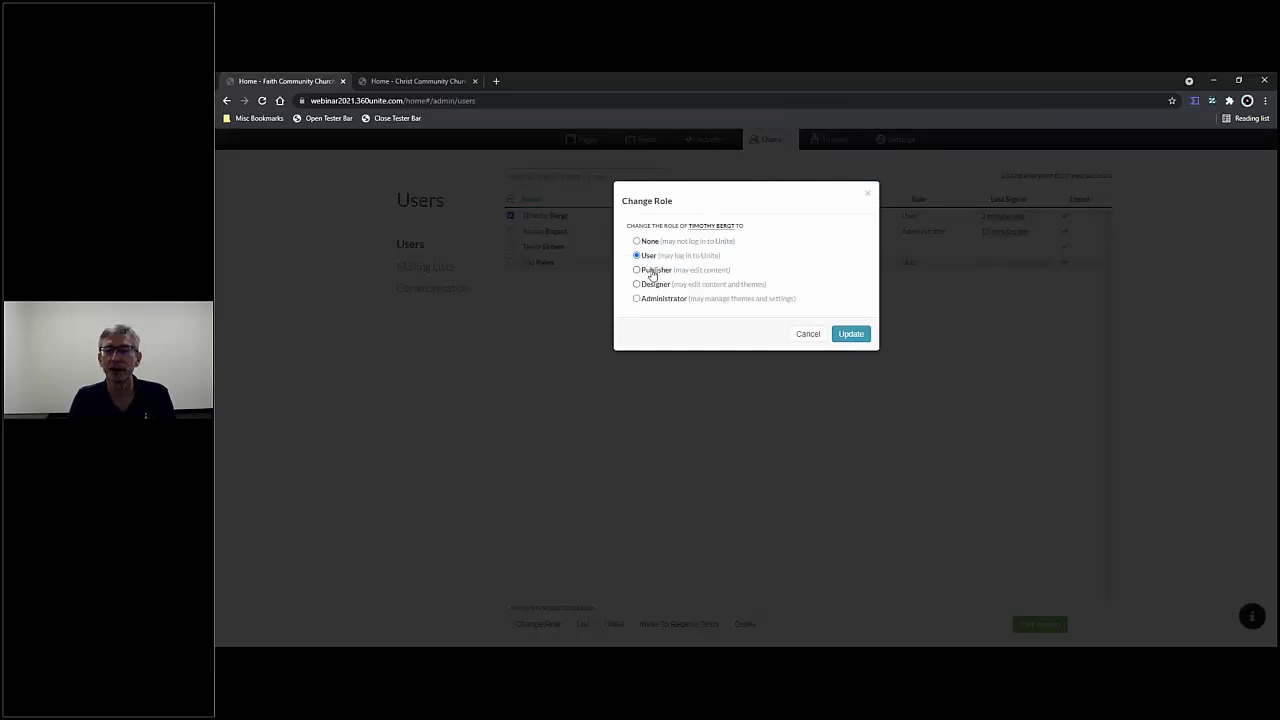
{"action": "left_click", "coordinate": [851, 334]}
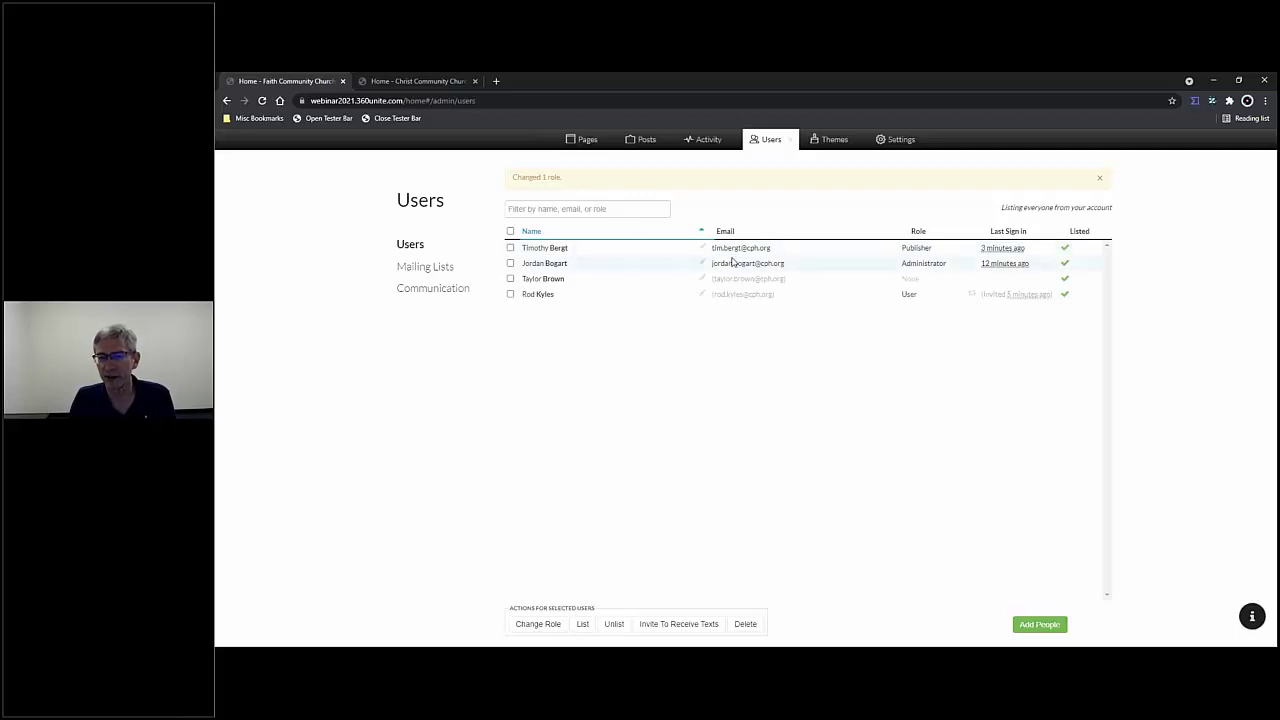
{"action": "left_click_drag", "start_coordinate": [712, 248], "coordinate": [779, 251]}
{"action": "left_click", "coordinate": [783, 252]}
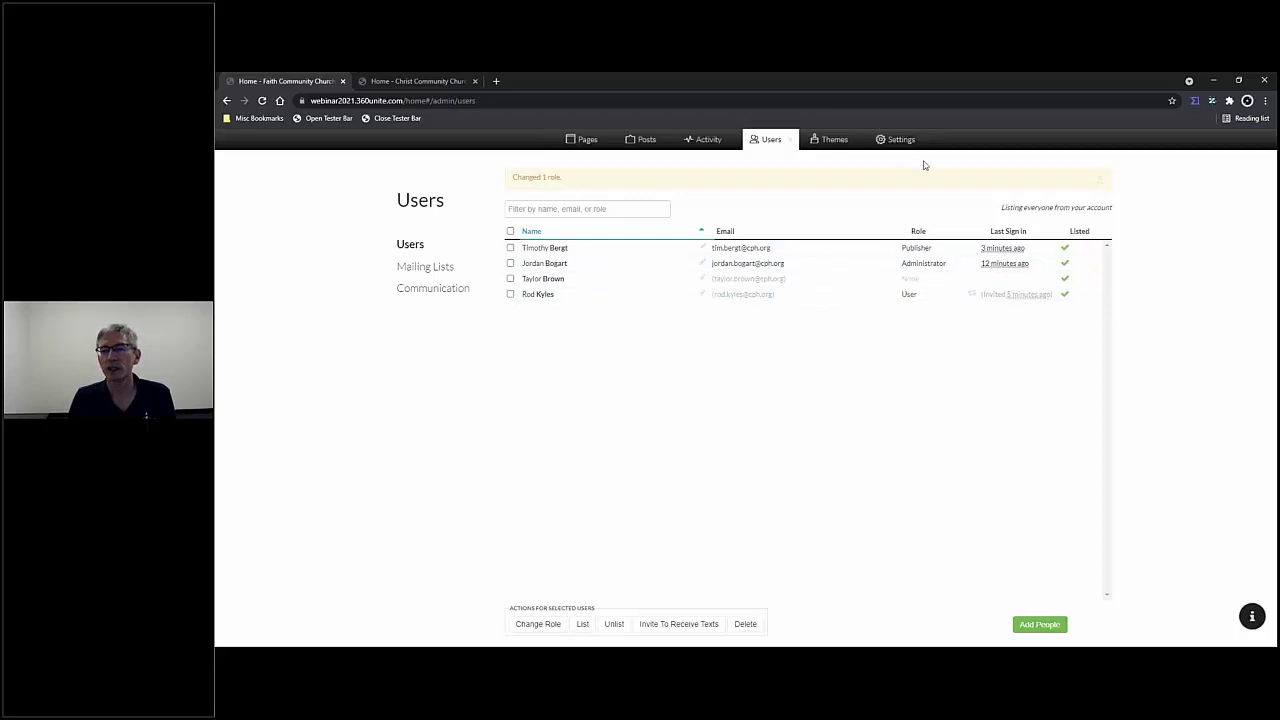
{"action": "left_click", "coordinate": [1100, 179]}
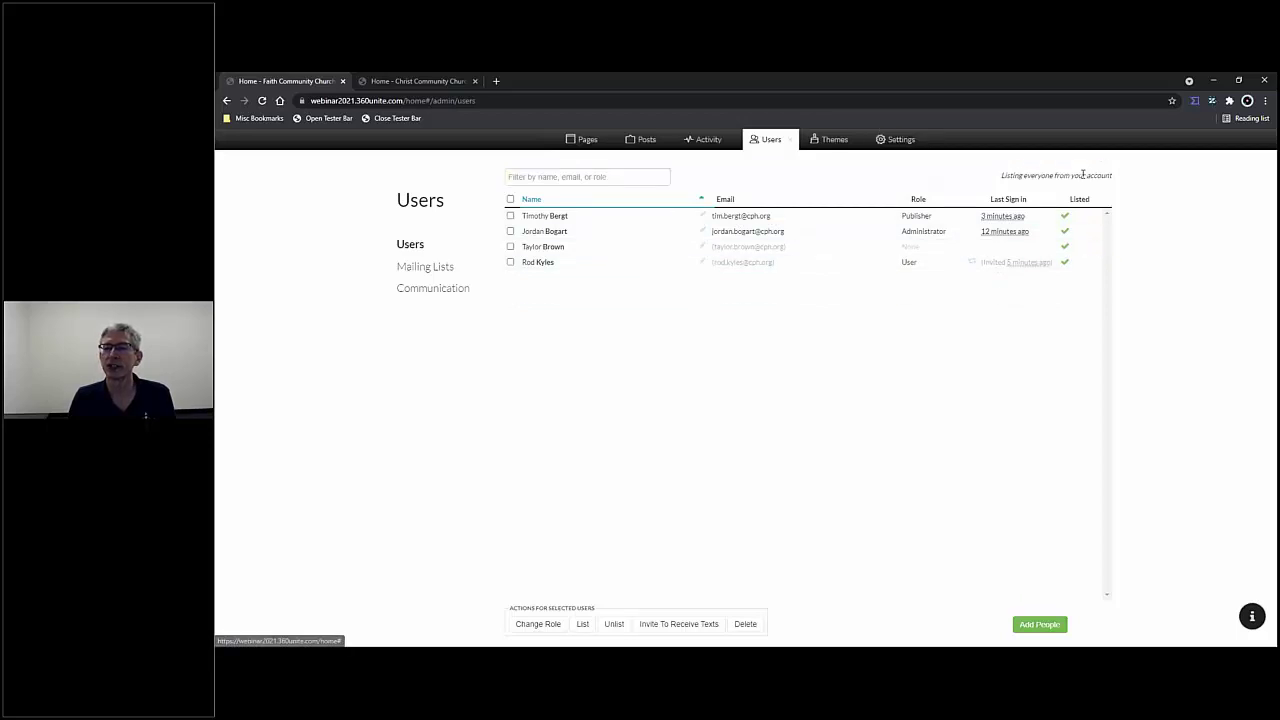
- Sign out of the church site and log in as the publisher user from the Tester Bar's Login list
{"action": "left_click", "coordinate": [790, 146]}
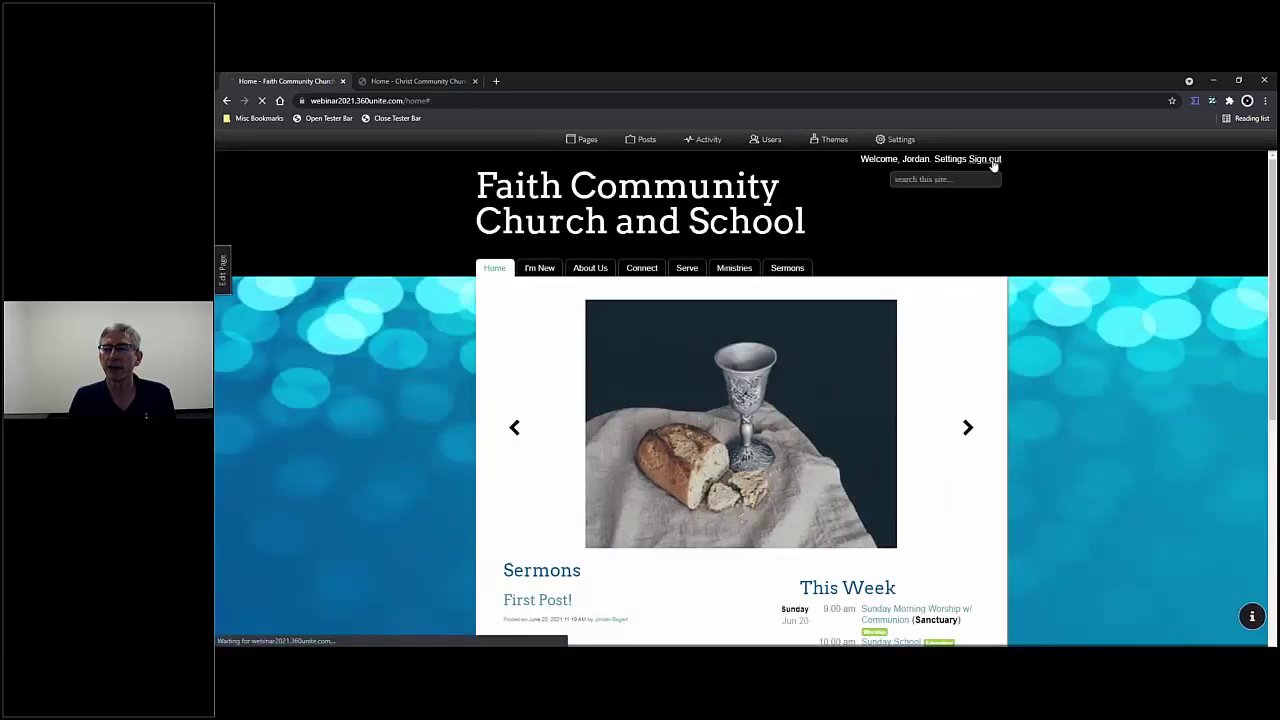
{"action": "left_click", "coordinate": [990, 160]}
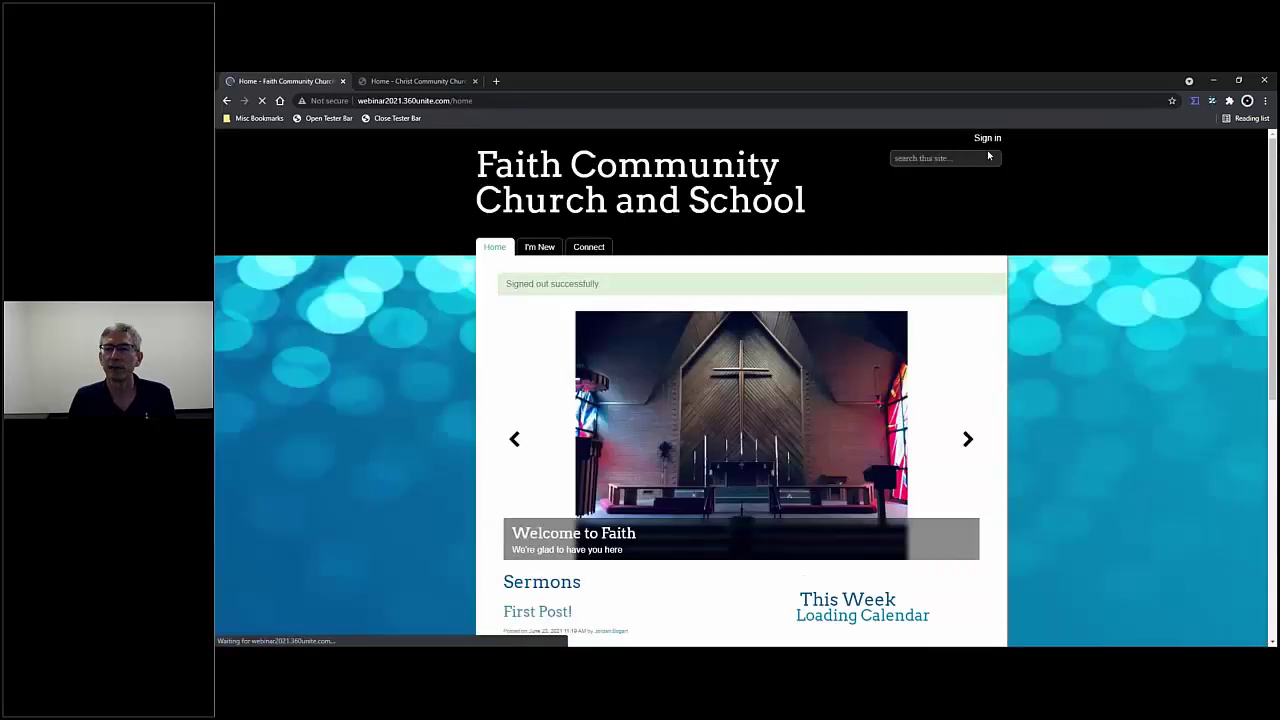
{"action": "left_click", "coordinate": [328, 118]}
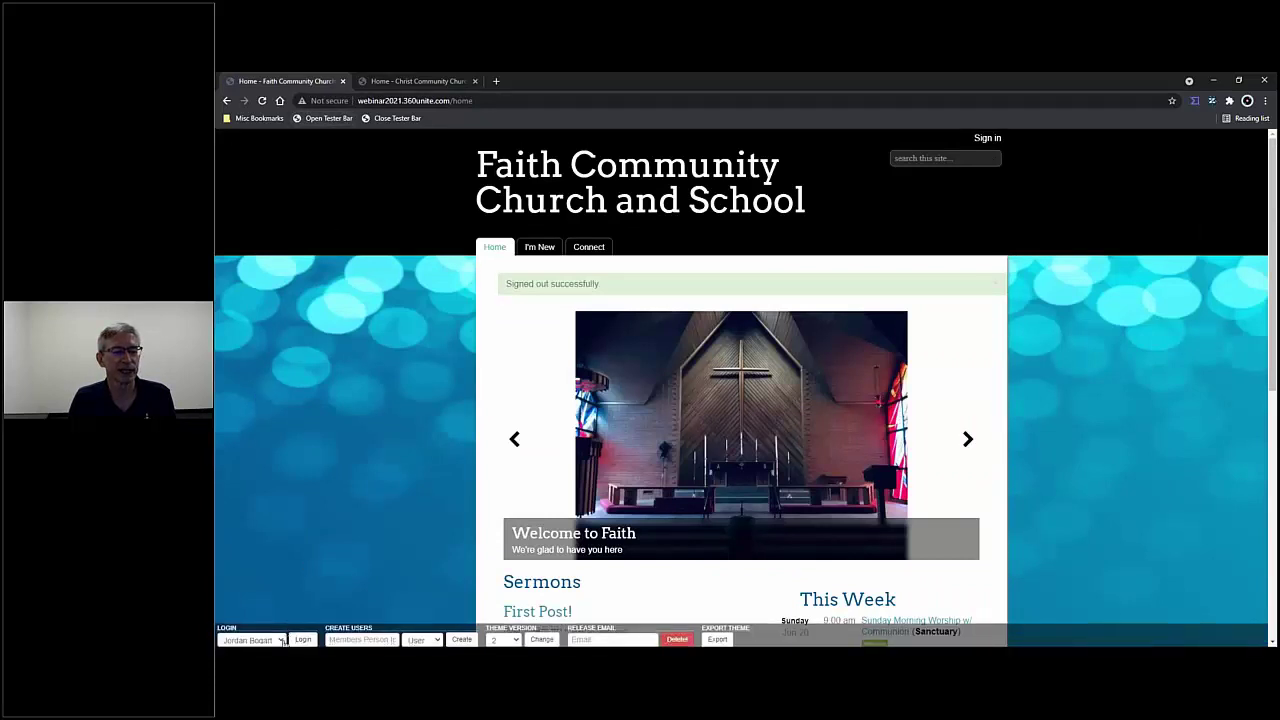
{"action": "left_click", "coordinate": [280, 640]}
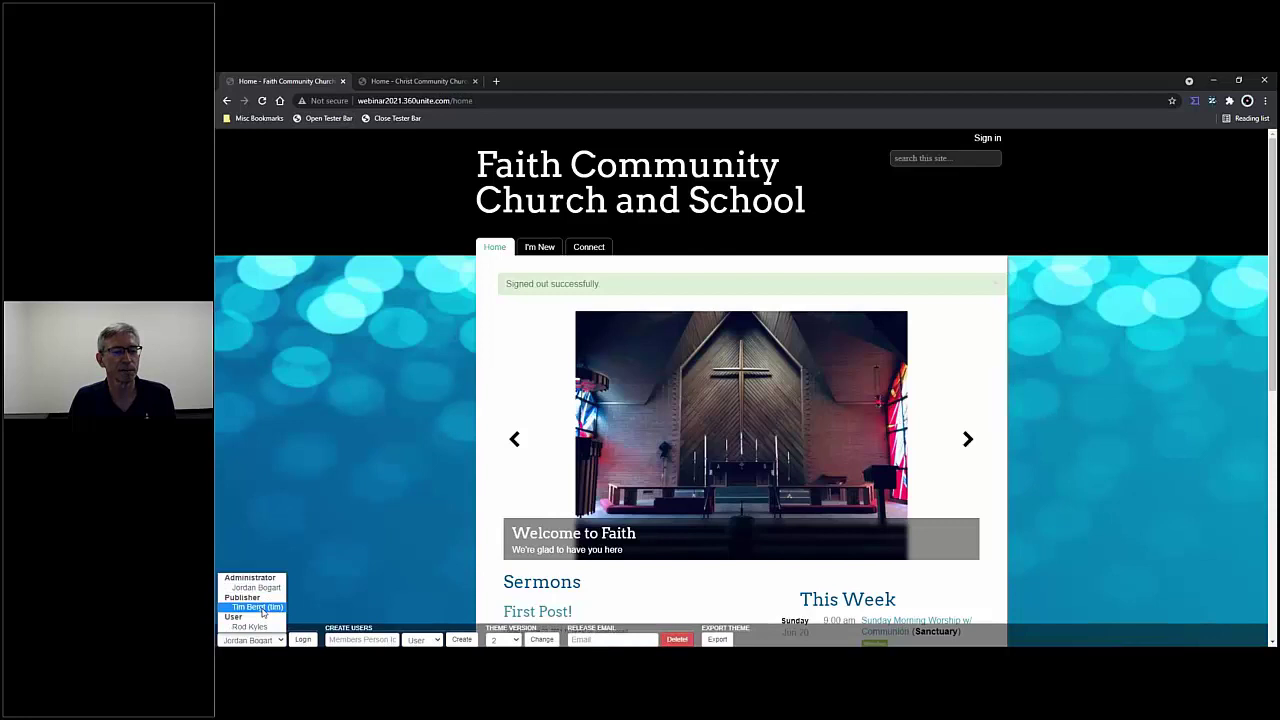
{"action": "left_click", "coordinate": [258, 607]}
{"action": "left_click", "coordinate": [303, 640]}
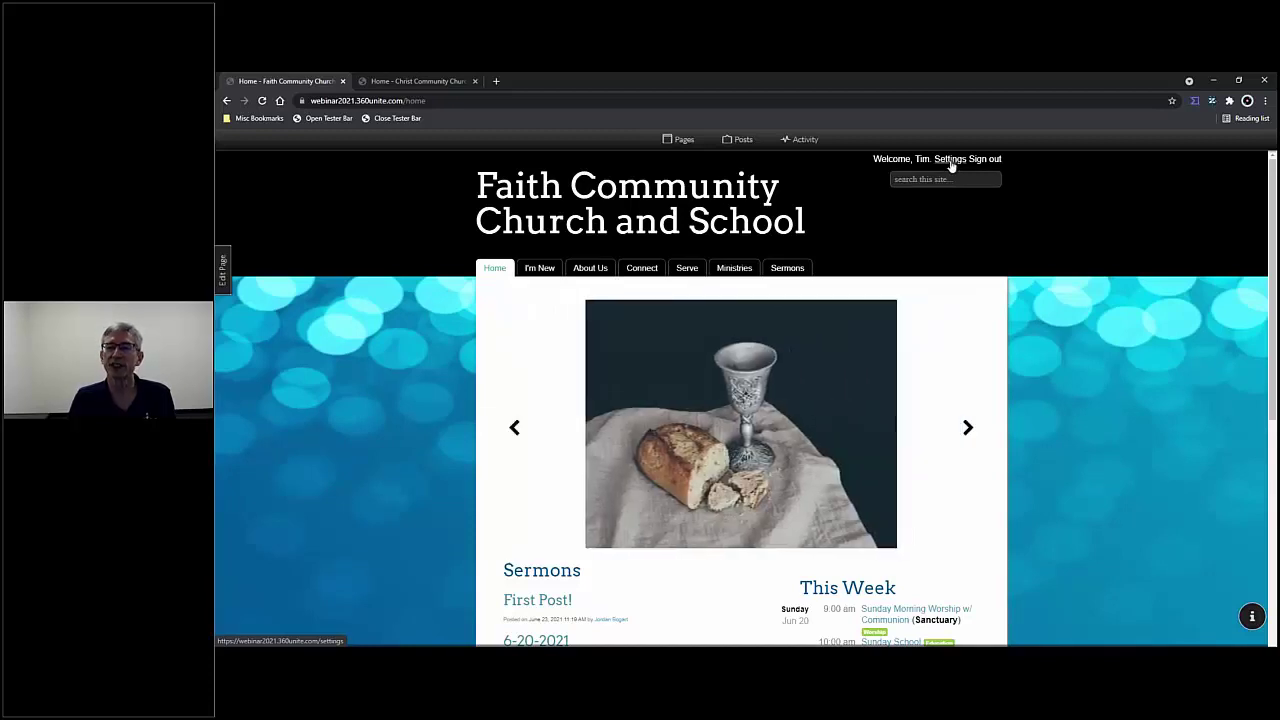
- Open the User Settings page and select the Email Address field's contents
{"action": "left_click", "coordinate": [950, 162]}
{"action": "left_click", "coordinate": [561, 386]}
{"action": "left_click_drag", "start_coordinate": [561, 386], "coordinate": [495, 385]}
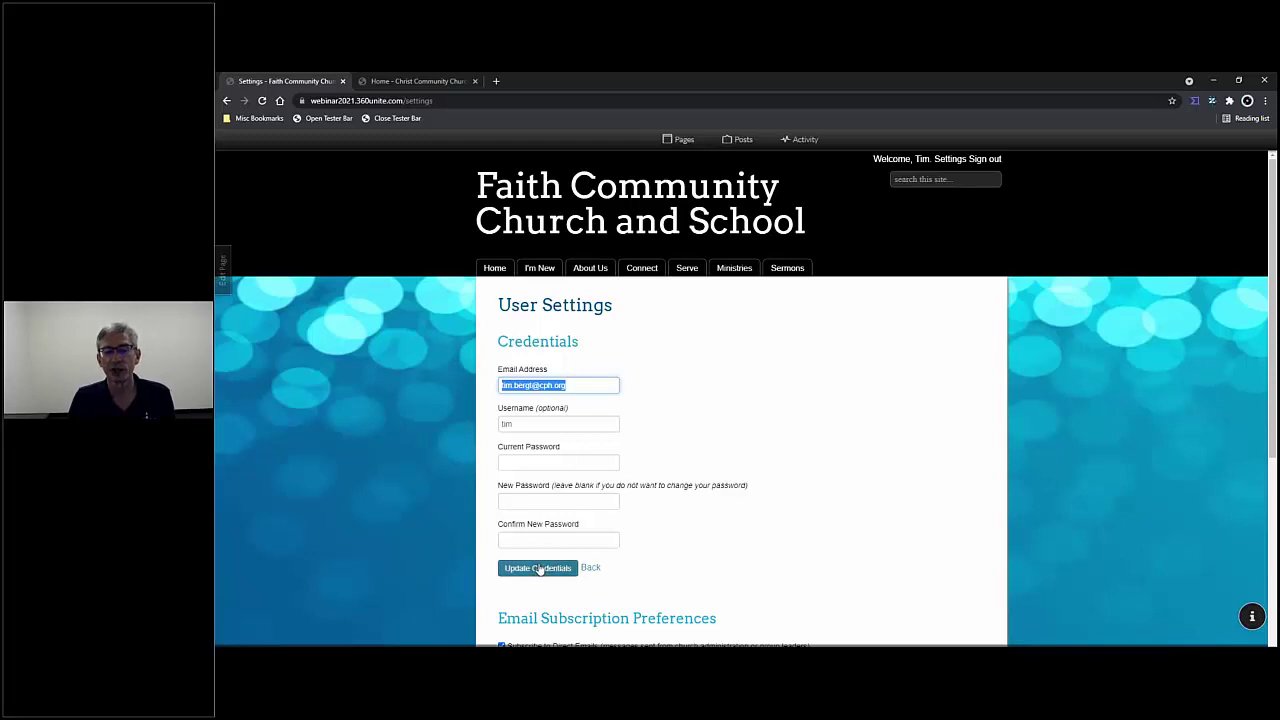
{"action": "scroll", "coordinate": [537, 567], "scroll_direction": "down", "scroll_amount": 1}
{"action": "scroll", "coordinate": [537, 564], "scroll_direction": "up", "scroll_amount": 1}
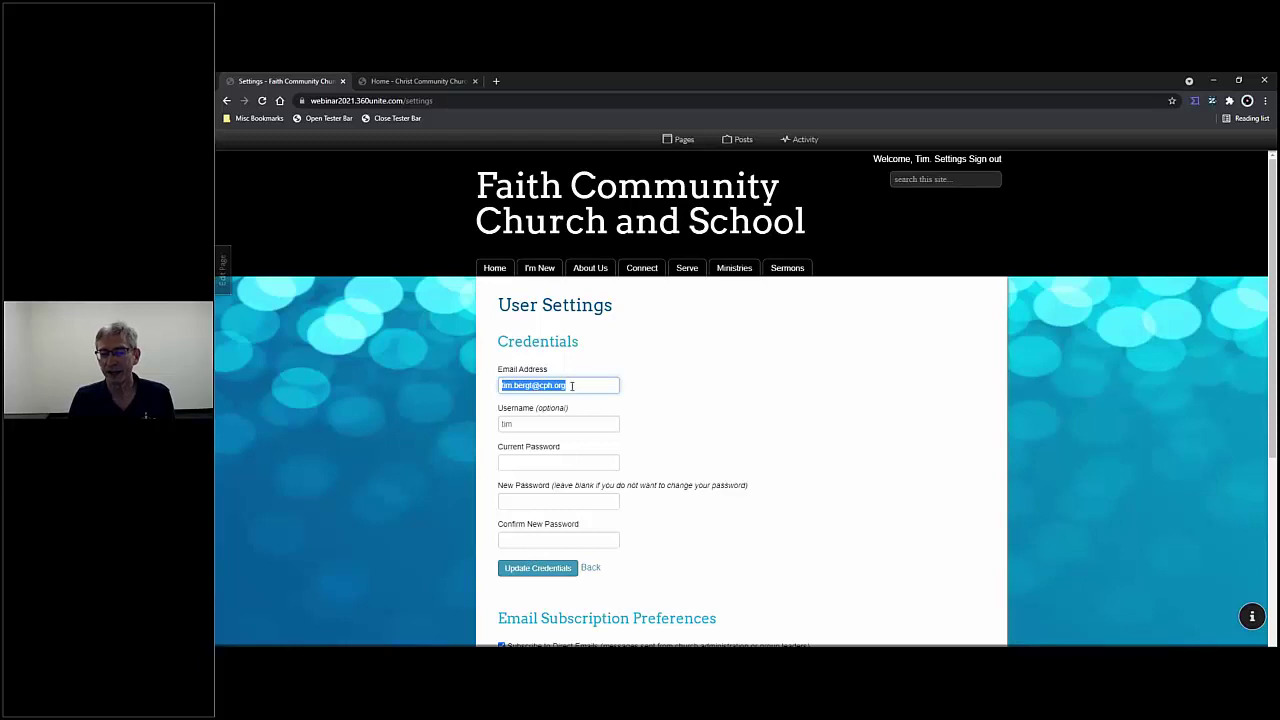
- Sign out of the publisher account and log back in as Administrator through the Tester Bar
{"action": "left_click", "coordinate": [982, 161]}
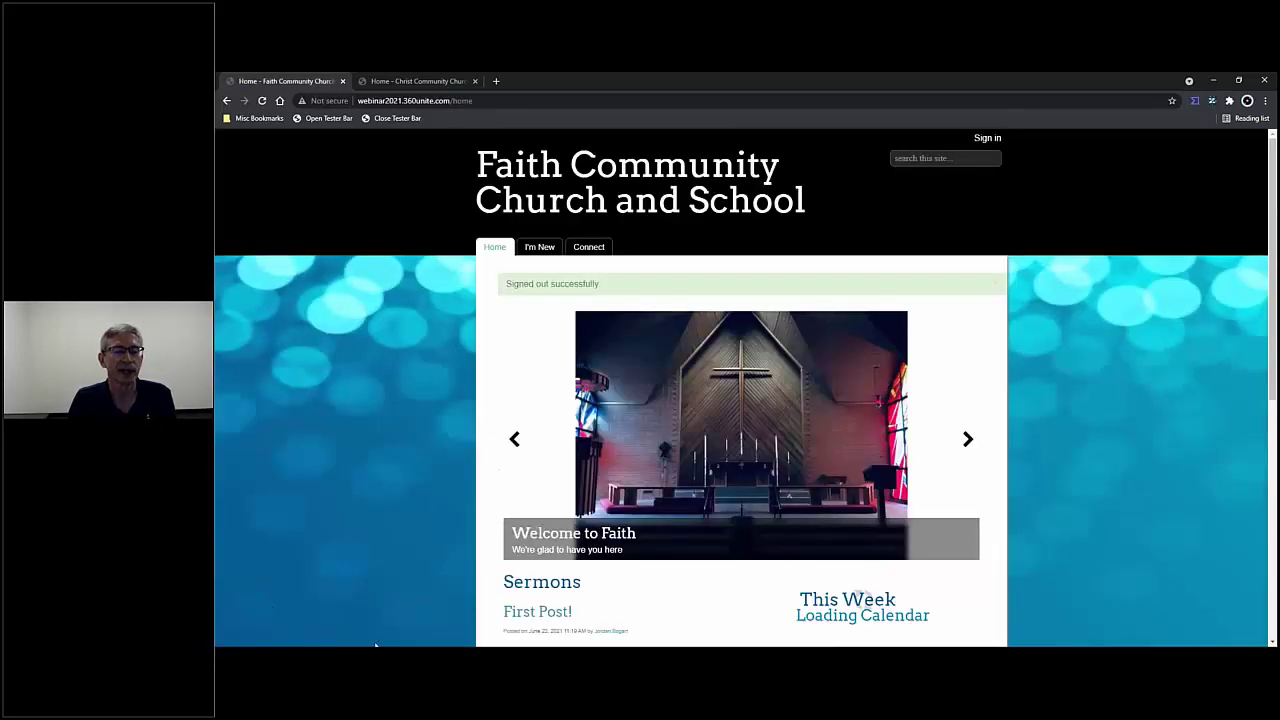
{"action": "left_click", "coordinate": [310, 117]}
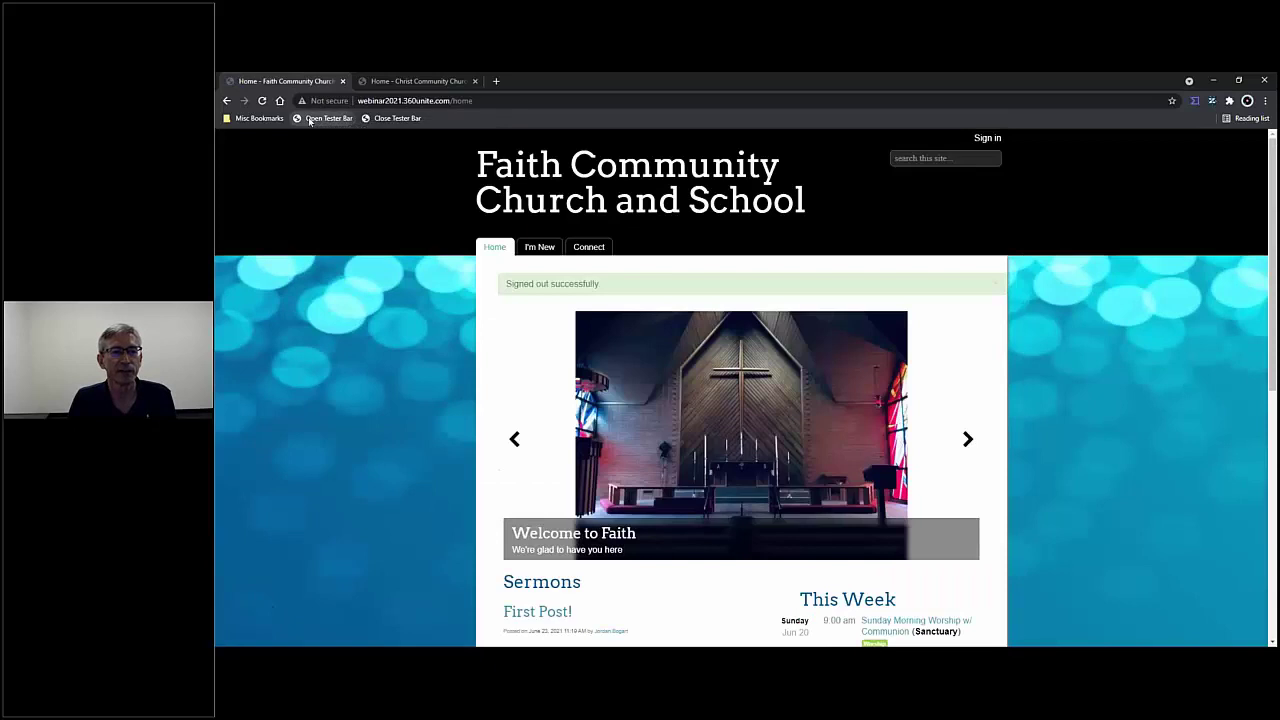
{"action": "left_click", "coordinate": [303, 639]}
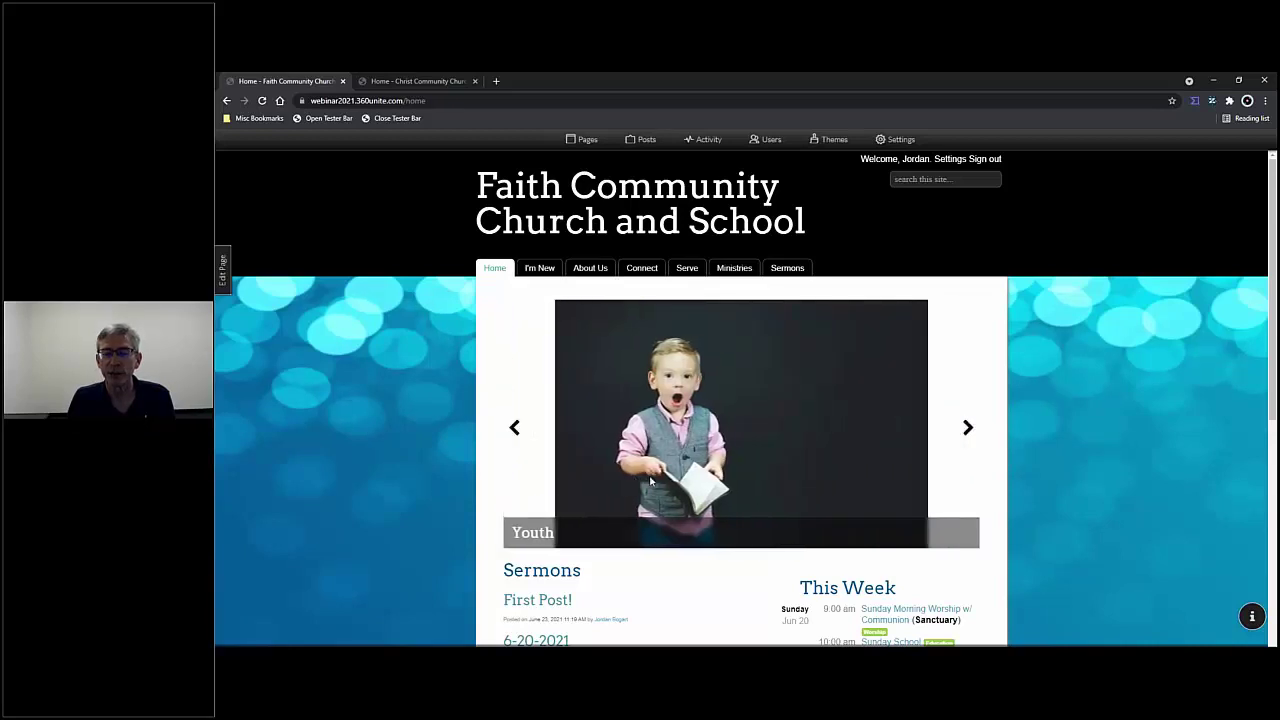
{"action": "mouse_move", "coordinate": [642, 266]}
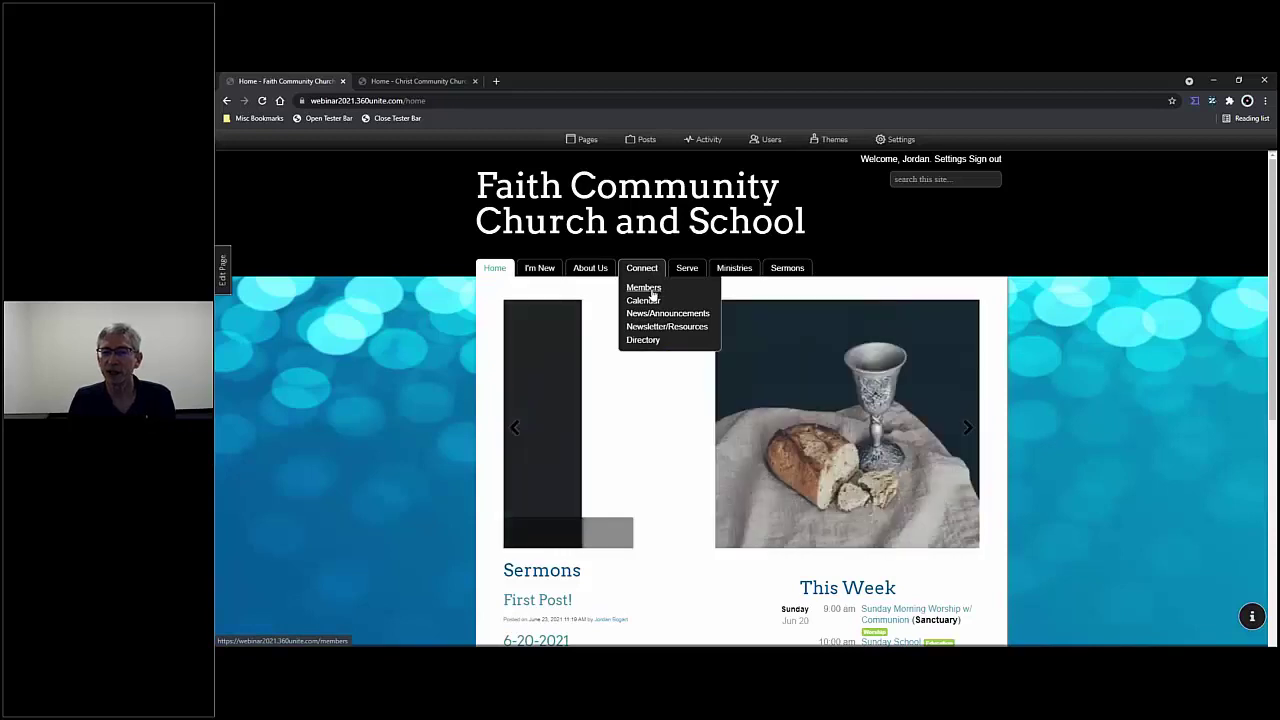
- Browse Faith Community's four-person Members directory, then switch to Christ Community Church's Users roster
{"action": "left_click", "coordinate": [647, 290]}
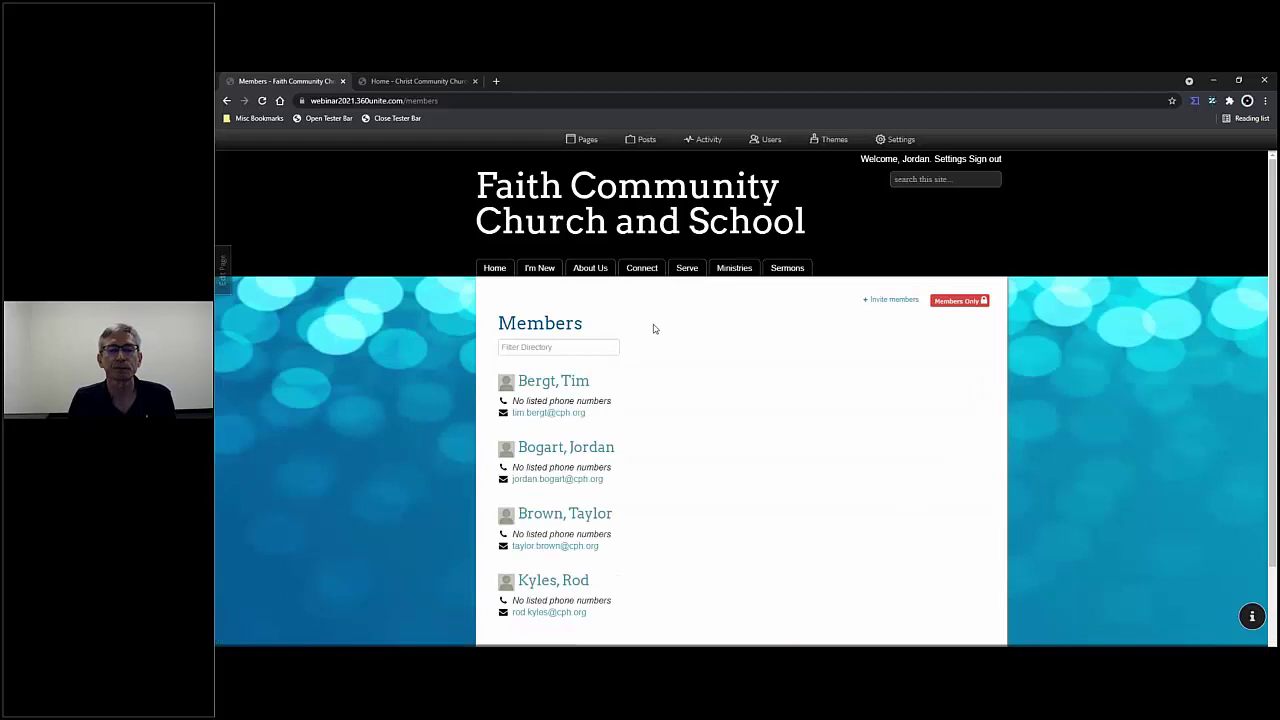
{"action": "scroll", "coordinate": [655, 330], "scroll_direction": "down", "scroll_amount": 1}
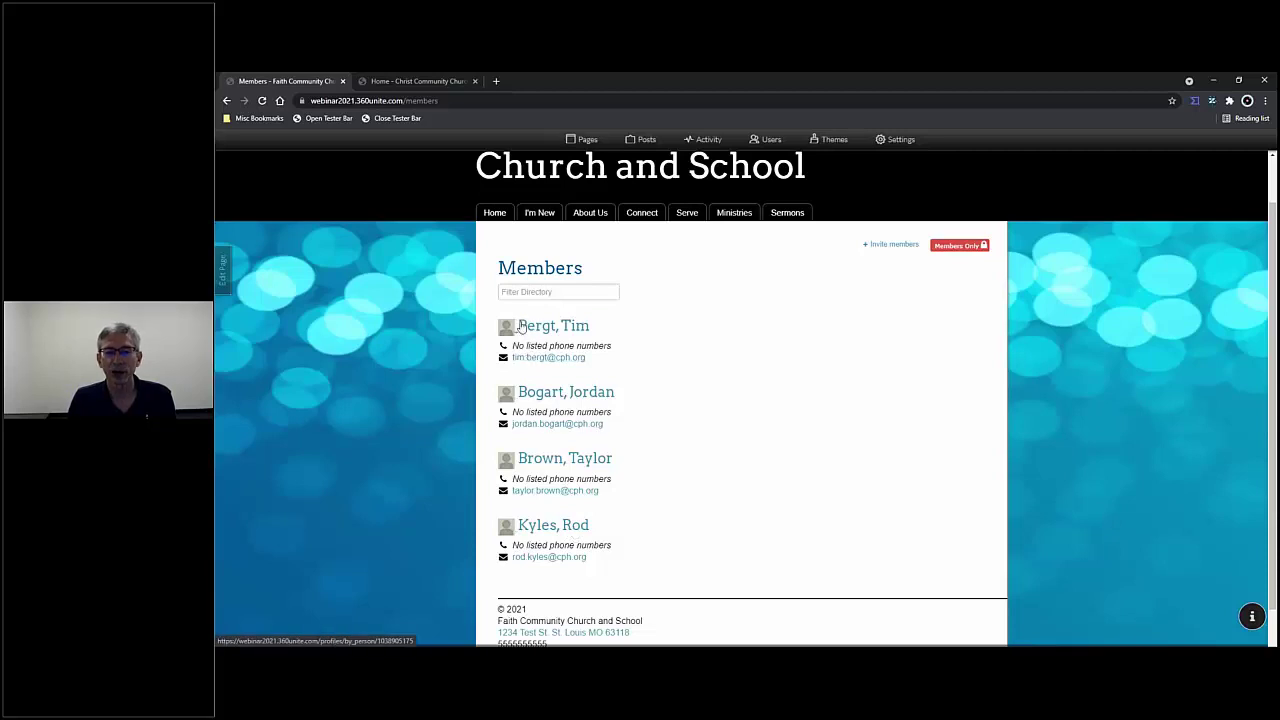
{"action": "left_click", "coordinate": [418, 81]}
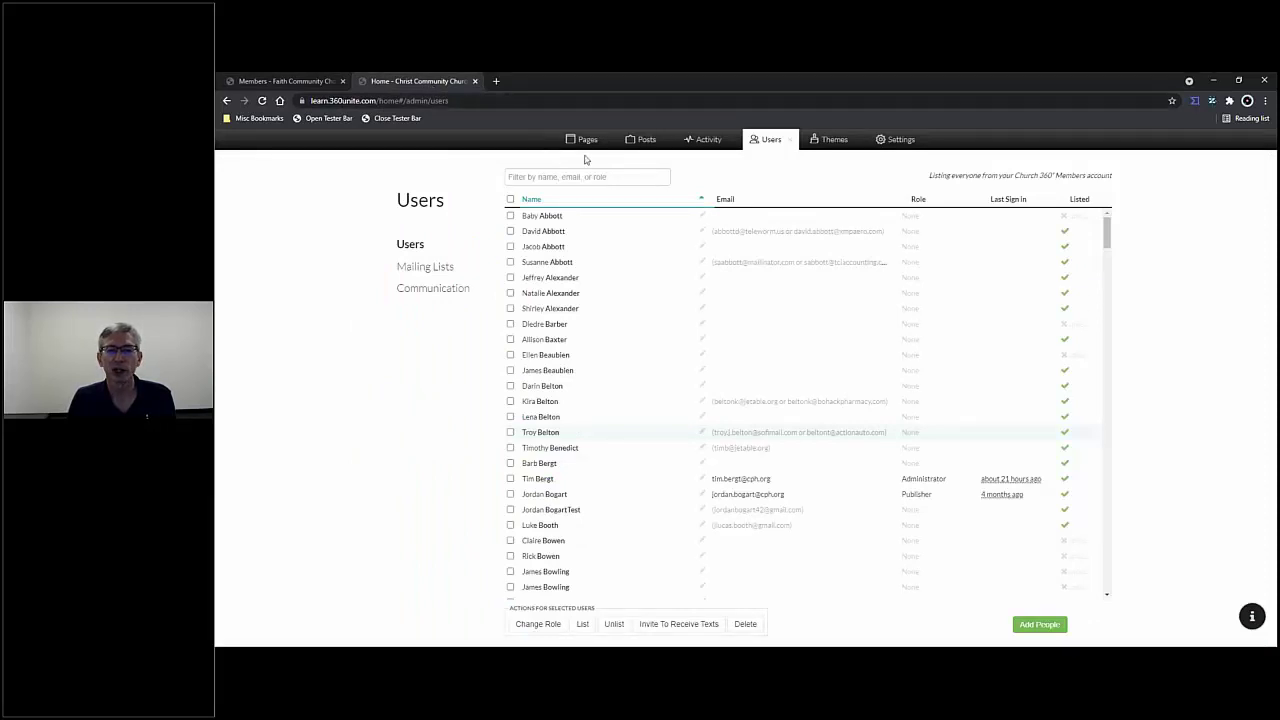
- Close the Users panel and scroll through Christ Community's household directory with addresses and phones
{"action": "left_click", "coordinate": [791, 143]}
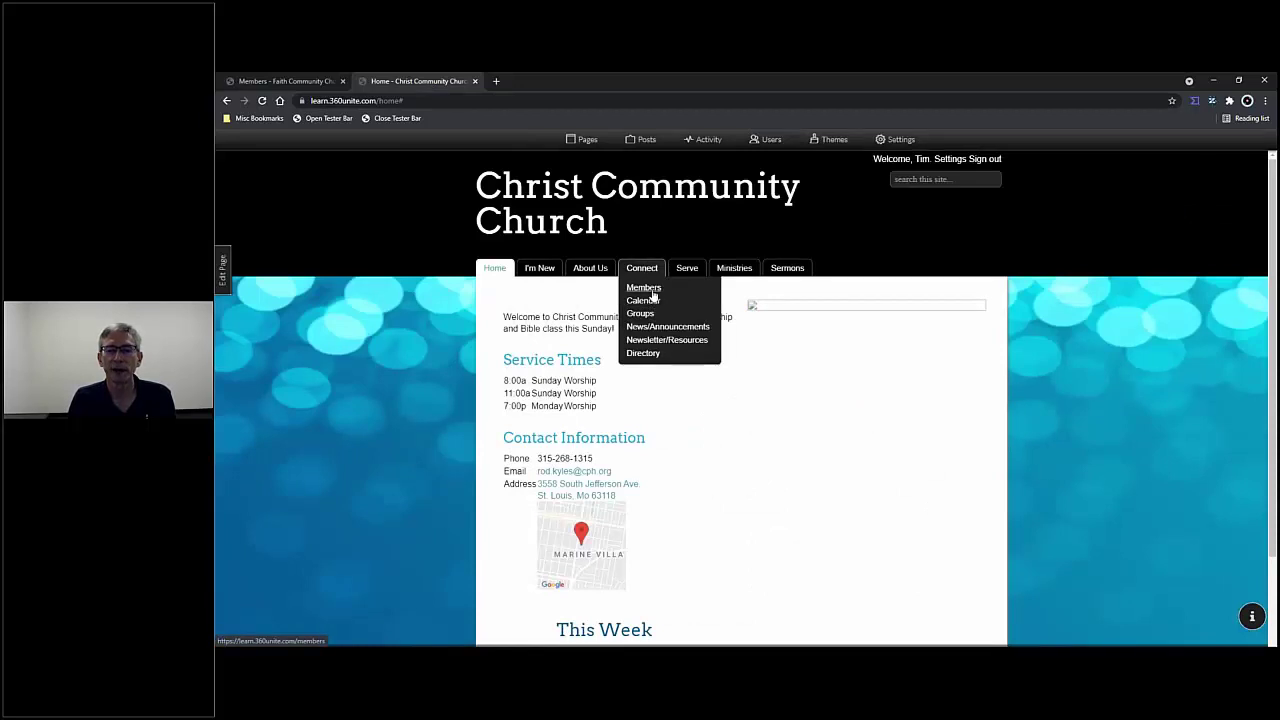
{"action": "left_click", "coordinate": [645, 289]}
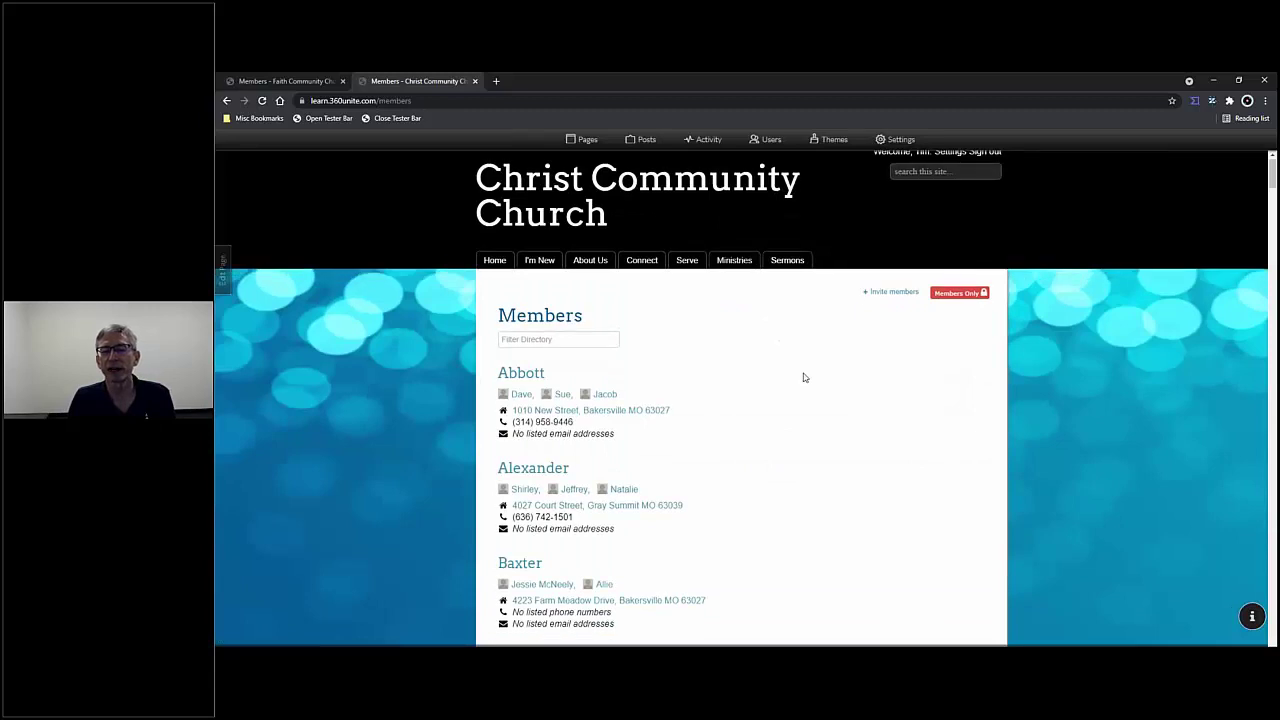
{"action": "scroll", "coordinate": [805, 375], "scroll_direction": "down", "scroll_amount": 2}
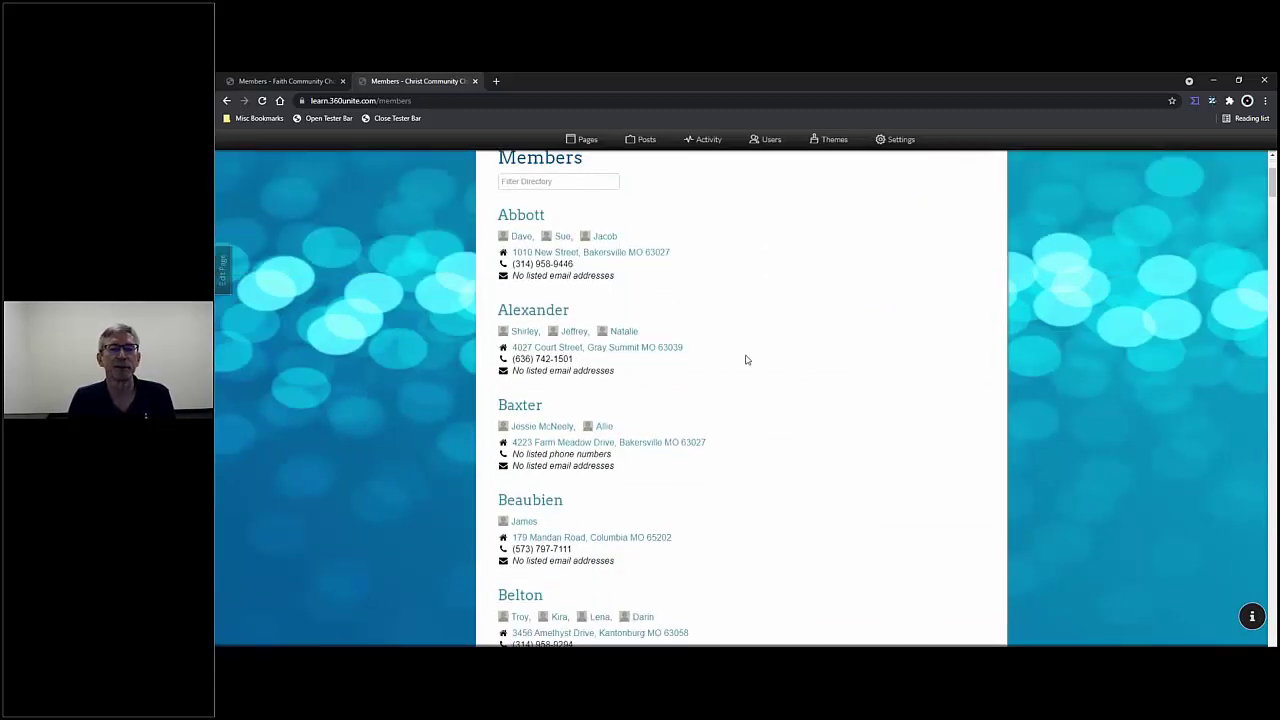
{"action": "scroll", "coordinate": [750, 366], "scroll_direction": "down", "scroll_amount": 2}
{"action": "scroll", "coordinate": [746, 367], "scroll_direction": "down", "scroll_amount": 8}
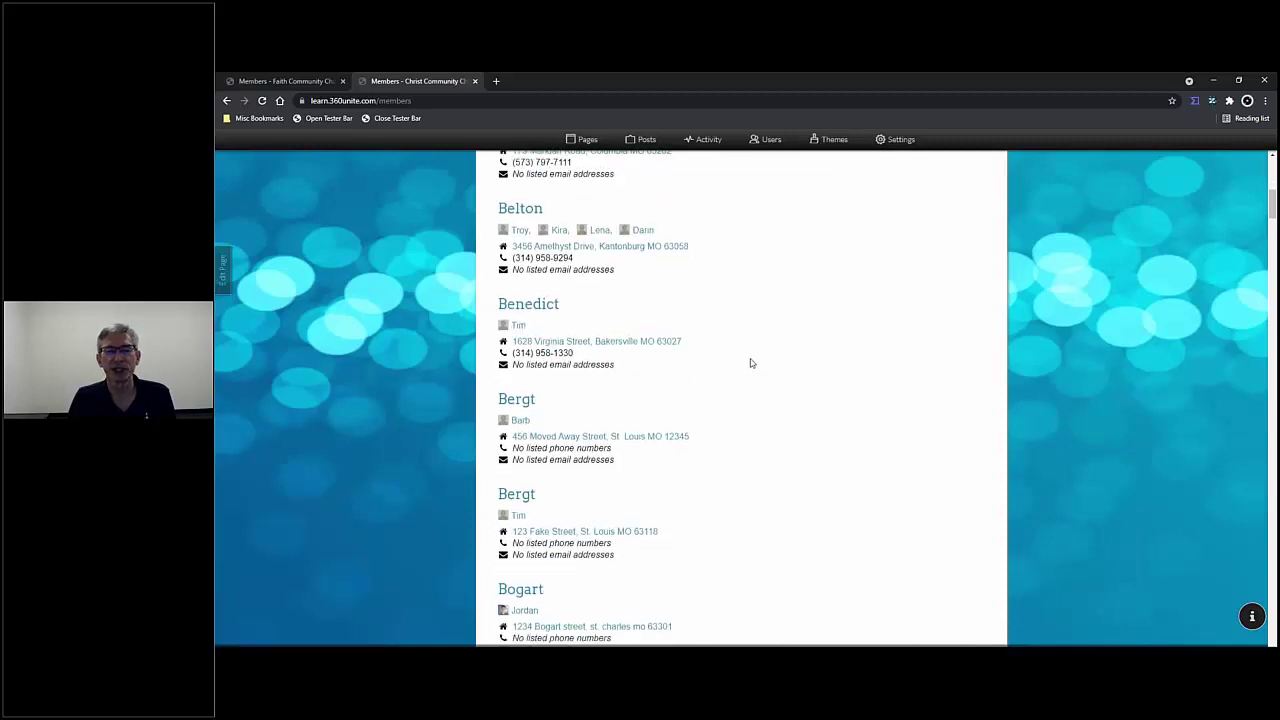
{"action": "scroll", "coordinate": [750, 370], "scroll_direction": "down", "scroll_amount": 9}
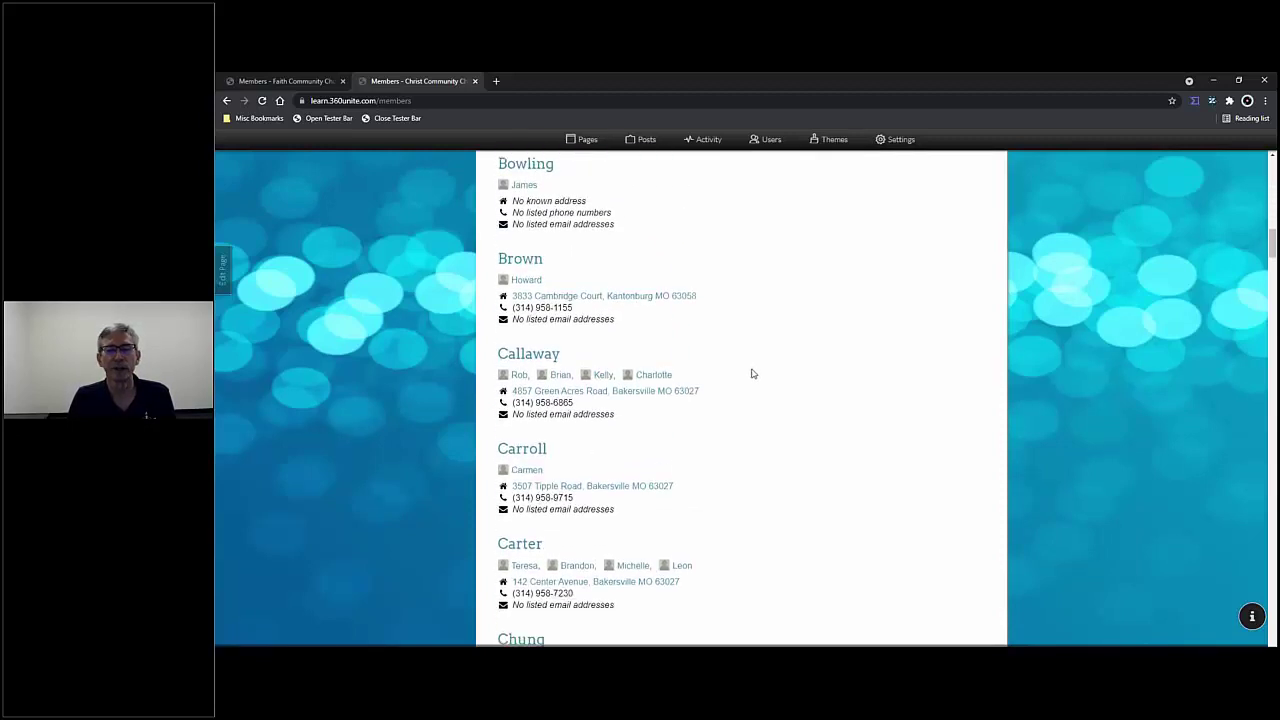
{"action": "scroll", "coordinate": [756, 383], "scroll_direction": "down", "scroll_amount": 2}
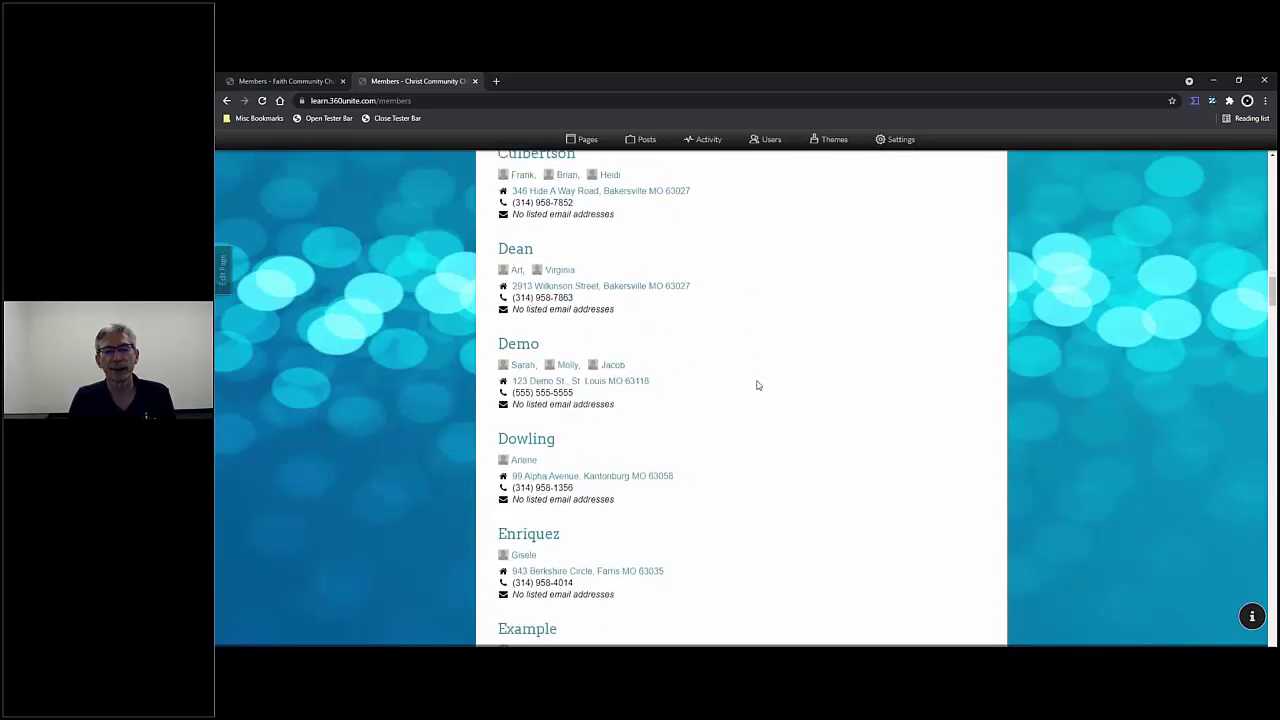
{"action": "scroll", "coordinate": [754, 383], "scroll_direction": "up", "scroll_amount": 1}
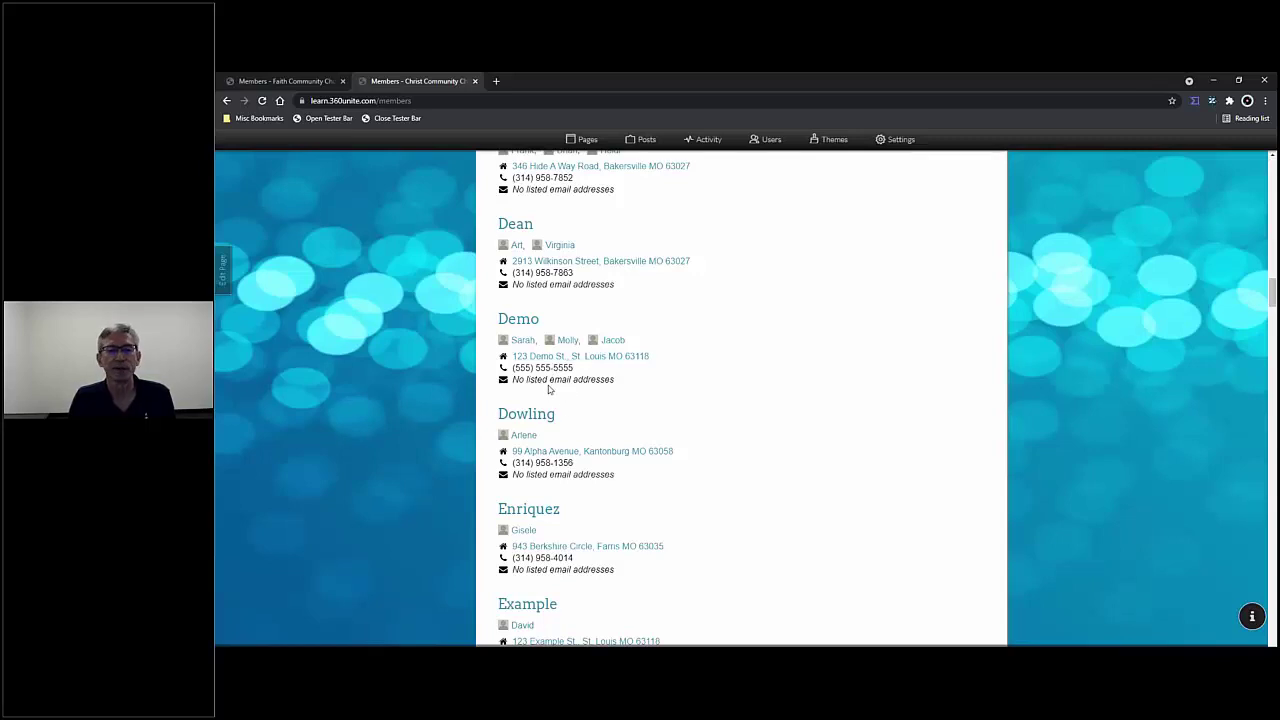
{"action": "scroll", "coordinate": [585, 398], "scroll_direction": "up", "scroll_amount": 12}
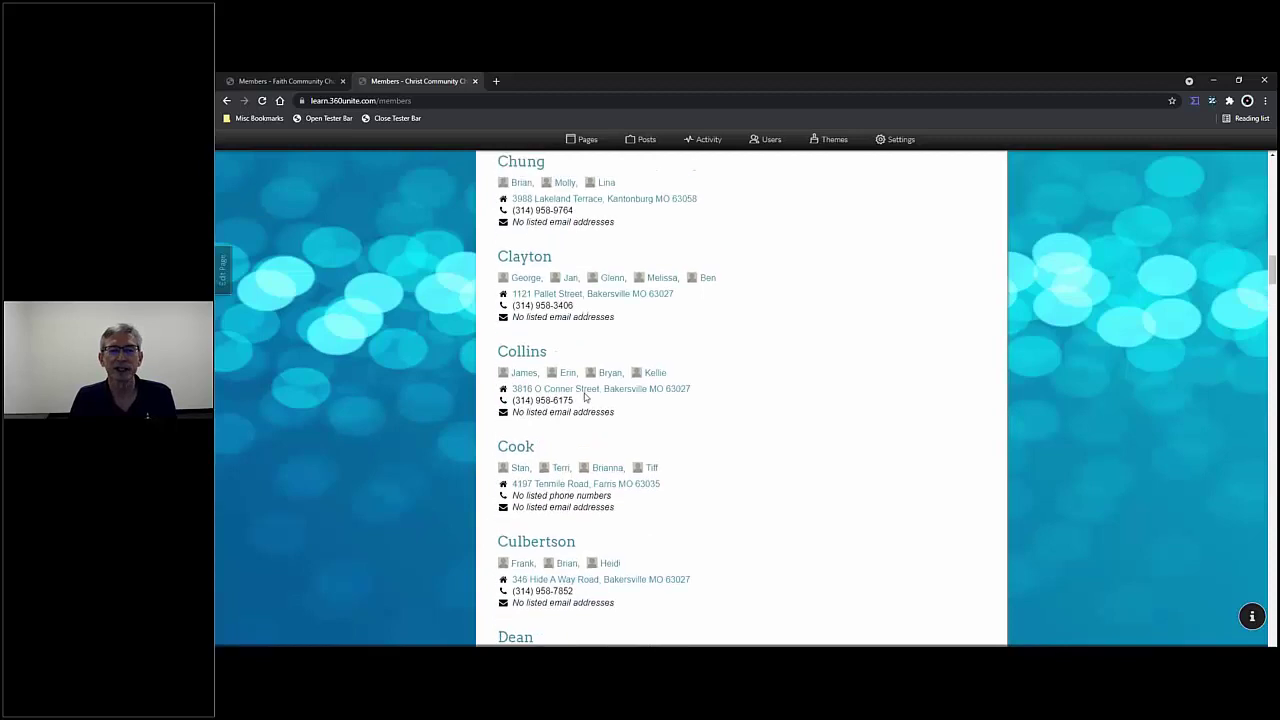
{"action": "scroll", "coordinate": [586, 390], "scroll_direction": "up", "scroll_amount": 9}
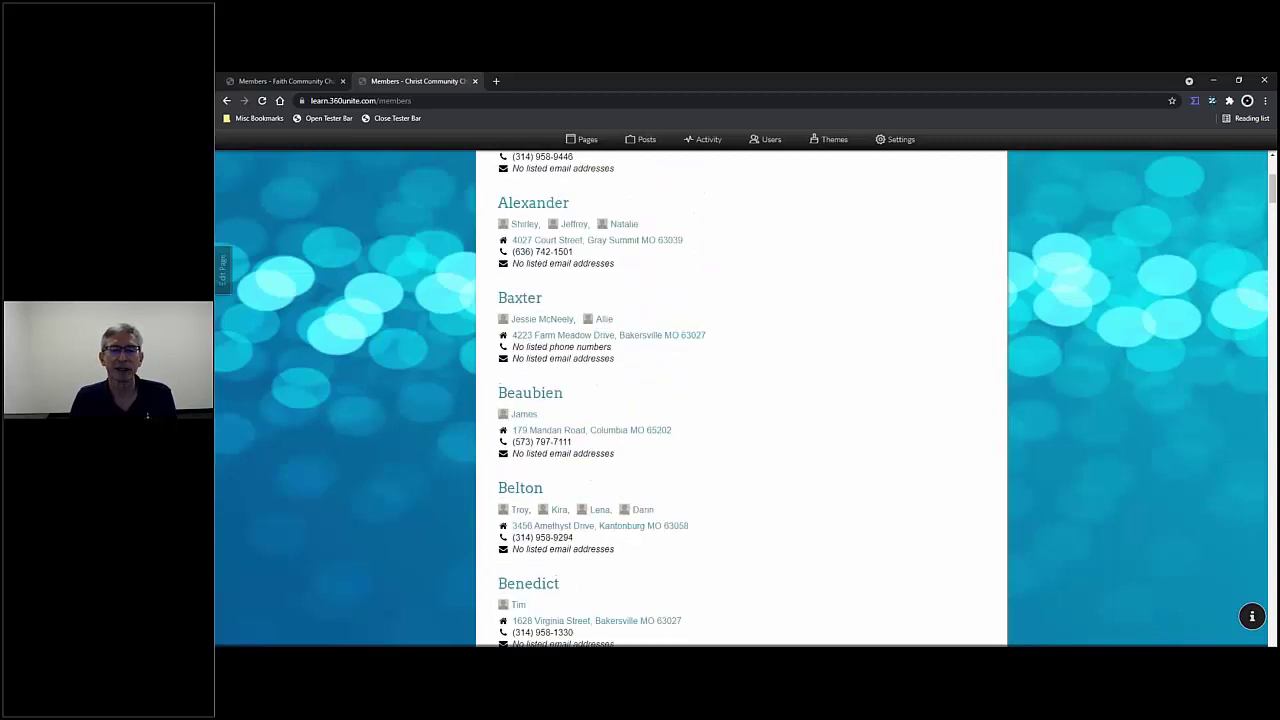
{"action": "scroll", "coordinate": [586, 390], "scroll_direction": "up", "scroll_amount": 1}
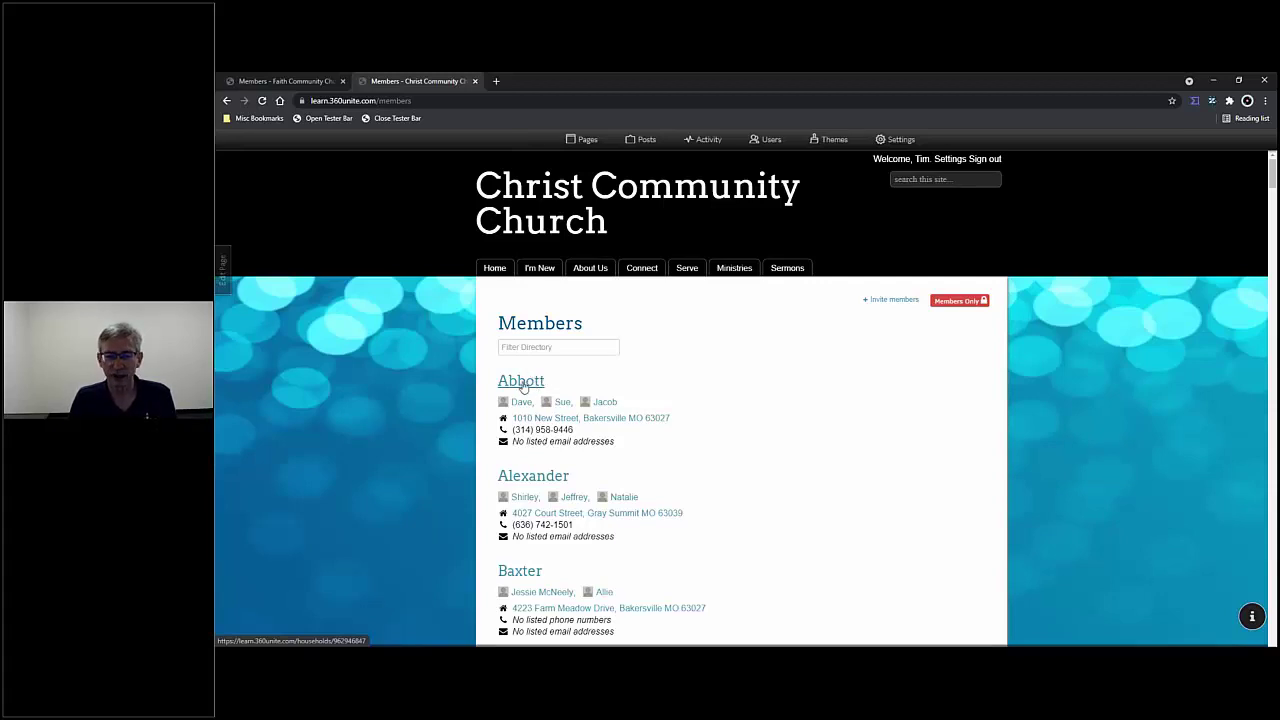
- Bring up the first household's Edit Household form with its family name, address and phones
{"action": "left_click", "coordinate": [522, 384]}
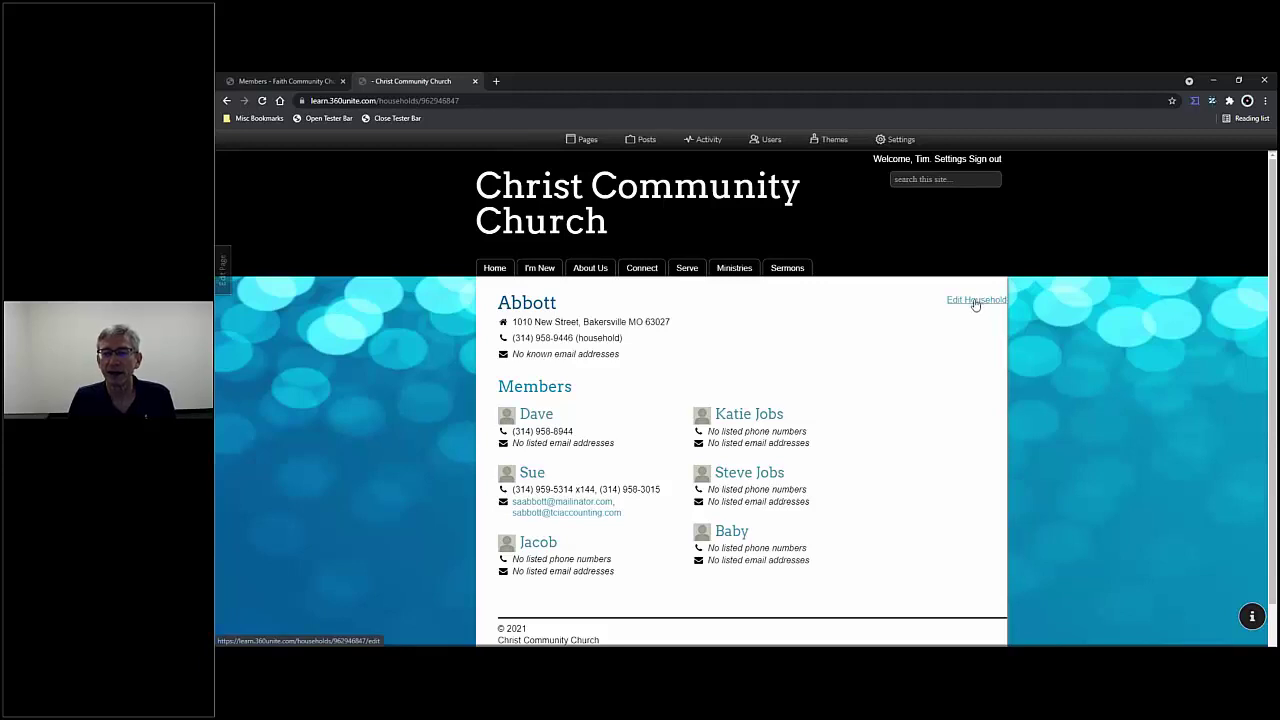
{"action": "left_click", "coordinate": [976, 301]}
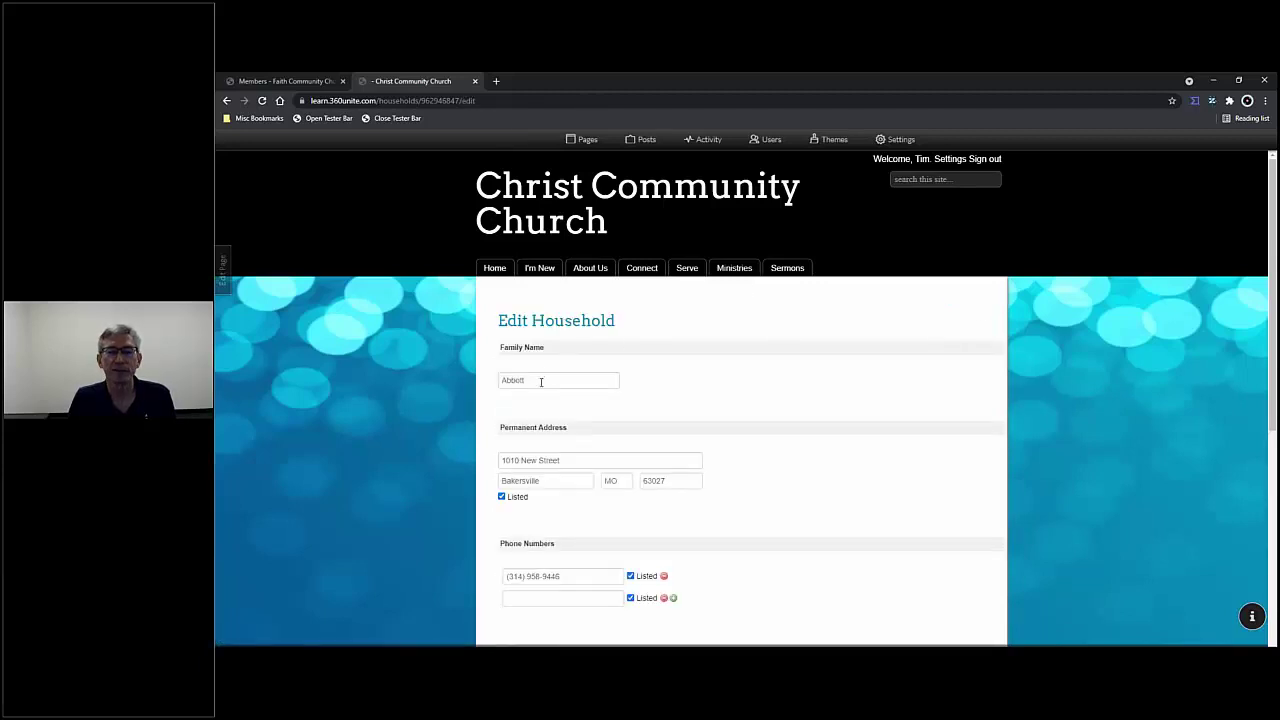
{"action": "scroll", "coordinate": [545, 383], "scroll_direction": "down", "scroll_amount": 2}
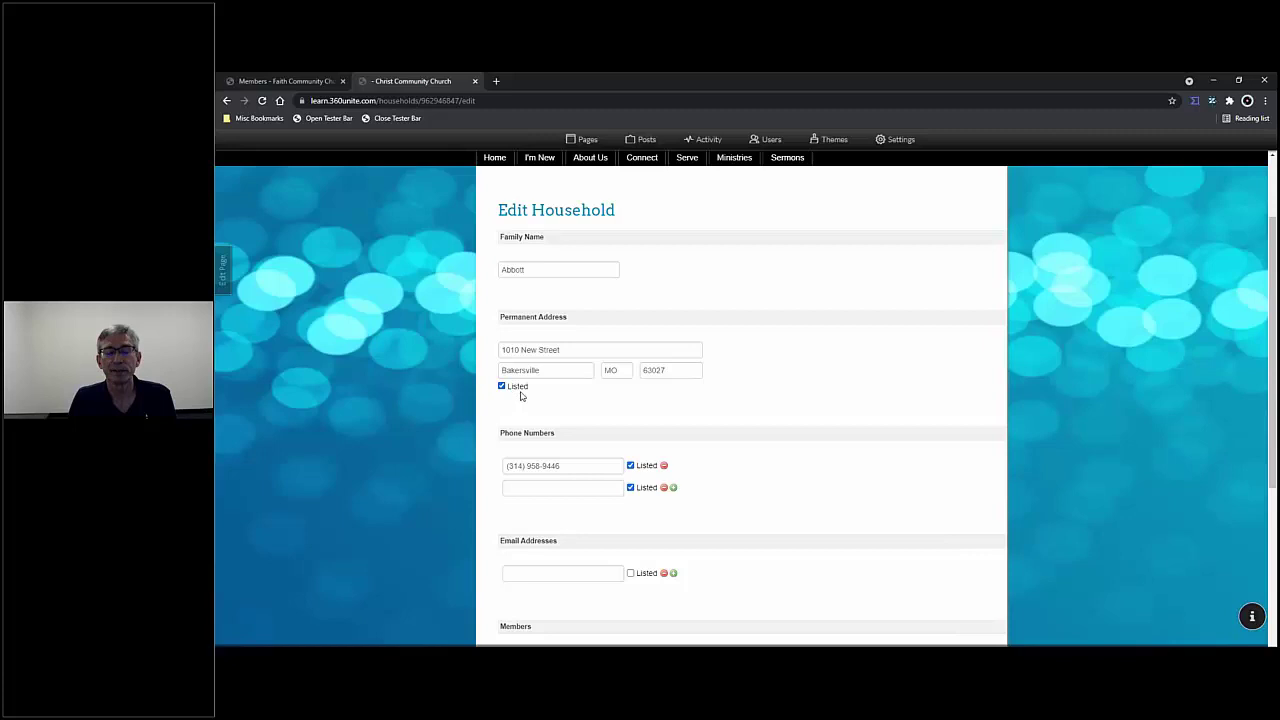
{"action": "scroll", "coordinate": [546, 348], "scroll_direction": "down", "scroll_amount": 2}
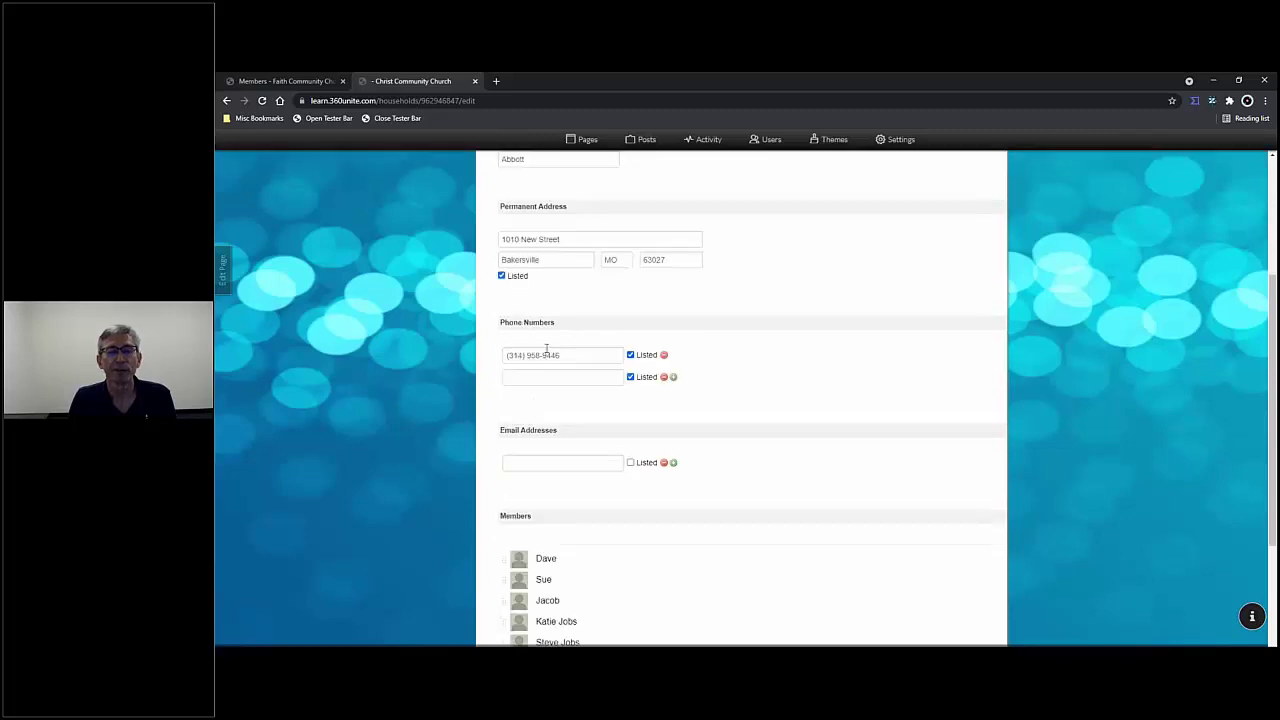
{"action": "scroll", "coordinate": [590, 385], "scroll_direction": "down", "scroll_amount": 3}
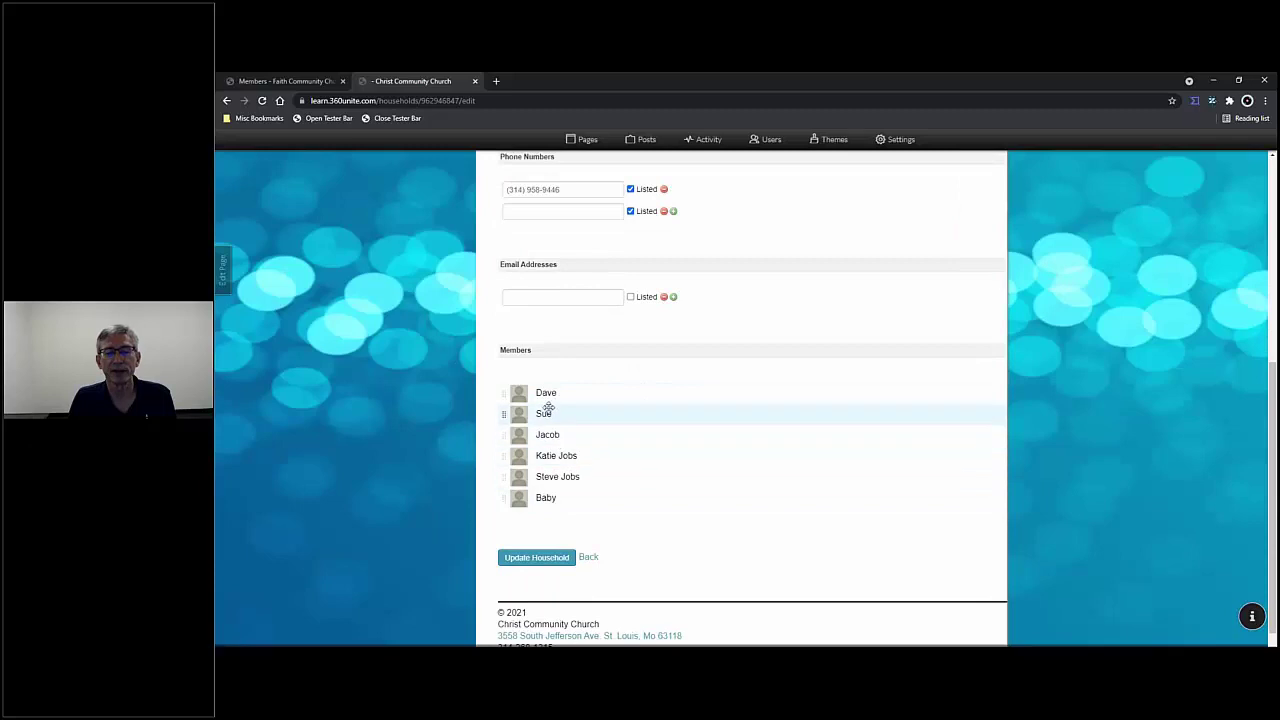
{"action": "mouse_move", "coordinate": [506, 500]}
{"action": "left_mouse_down"}
{"action": "mouse_move", "coordinate": [506, 473]}
{"action": "mouse_move", "coordinate": [506, 501]}
{"action": "left_mouse_up"}
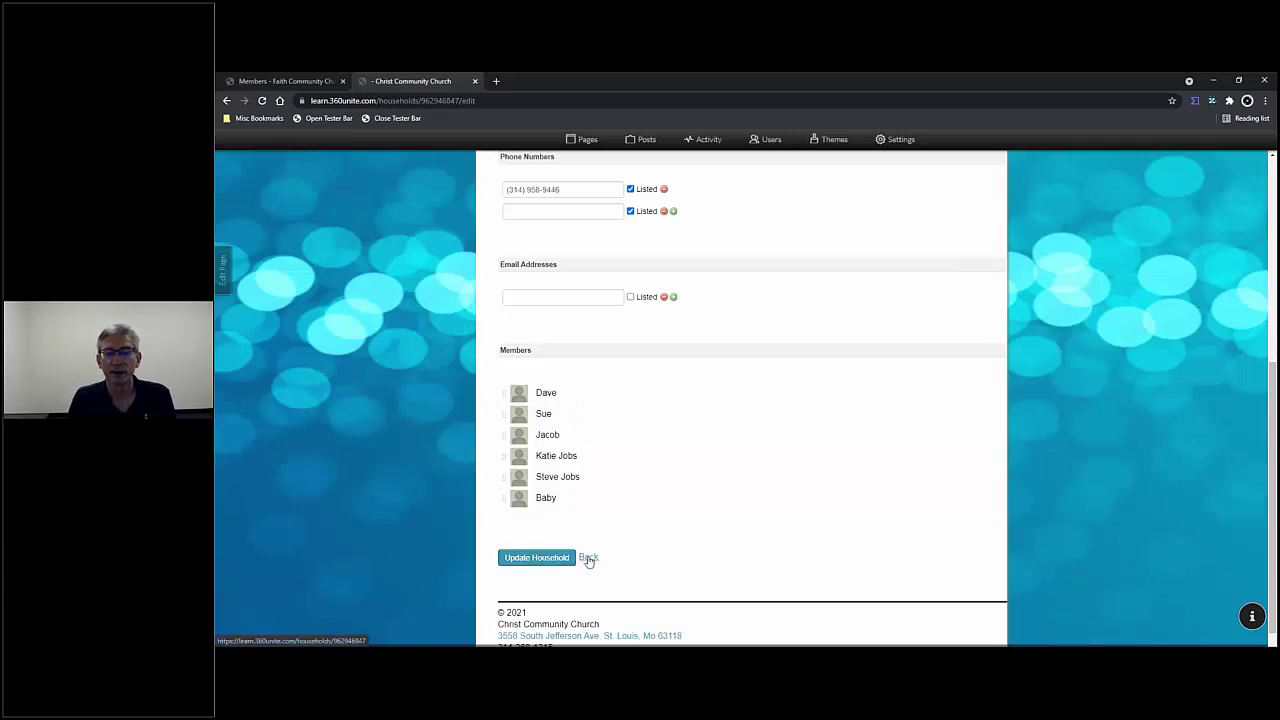
{"action": "left_click", "coordinate": [589, 558]}
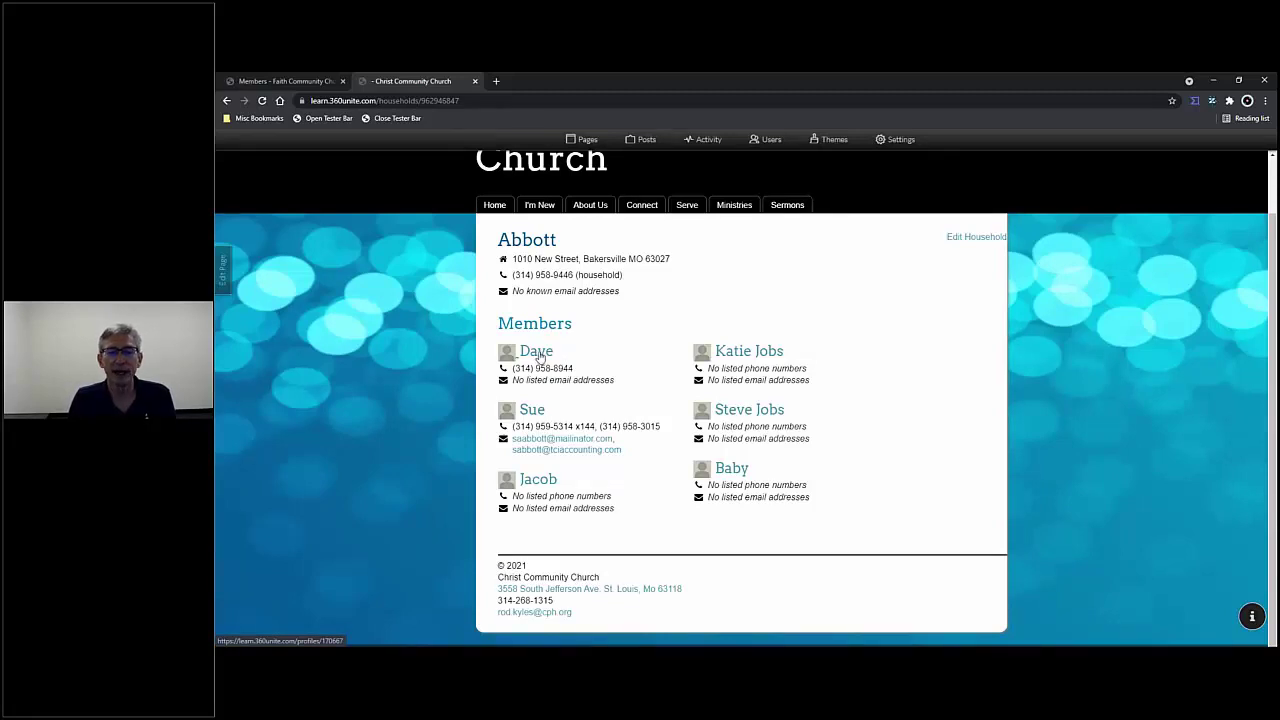
- Open the profile of the household's first listed member
{"action": "left_click", "coordinate": [540, 357]}
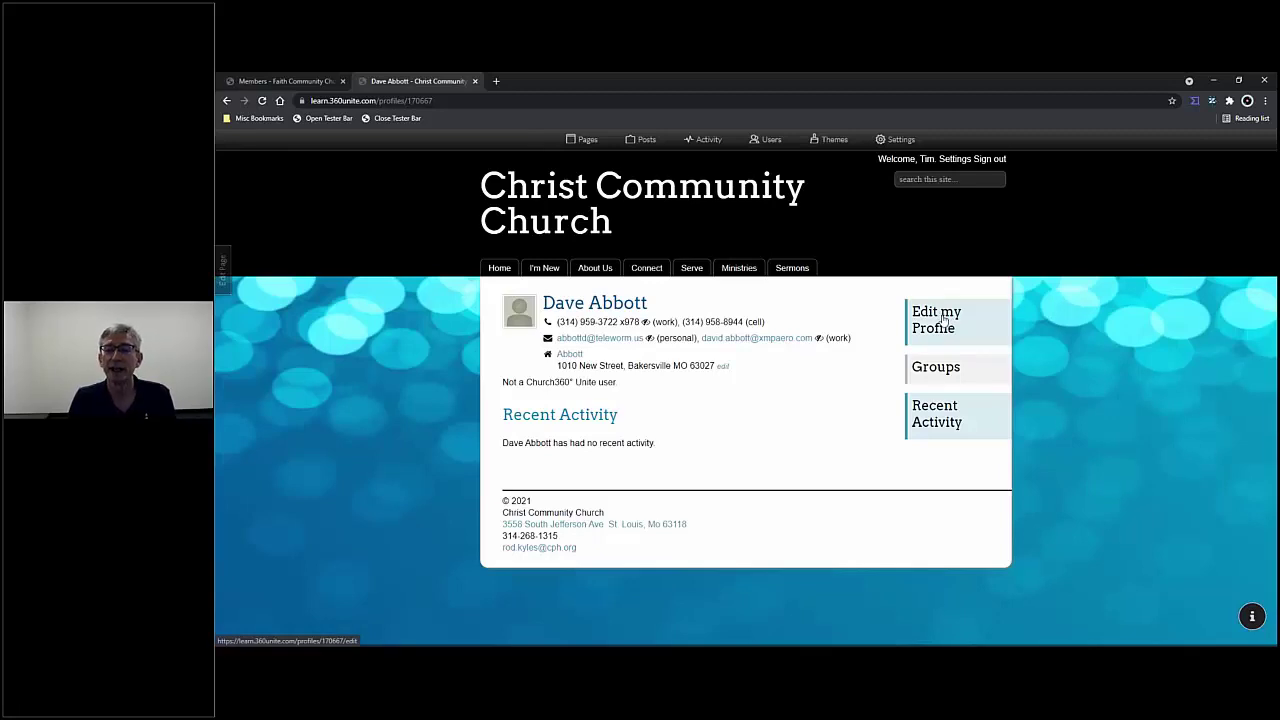
- In the member's profile editor, stop listing the work email publicly
{"action": "left_click", "coordinate": [943, 318]}
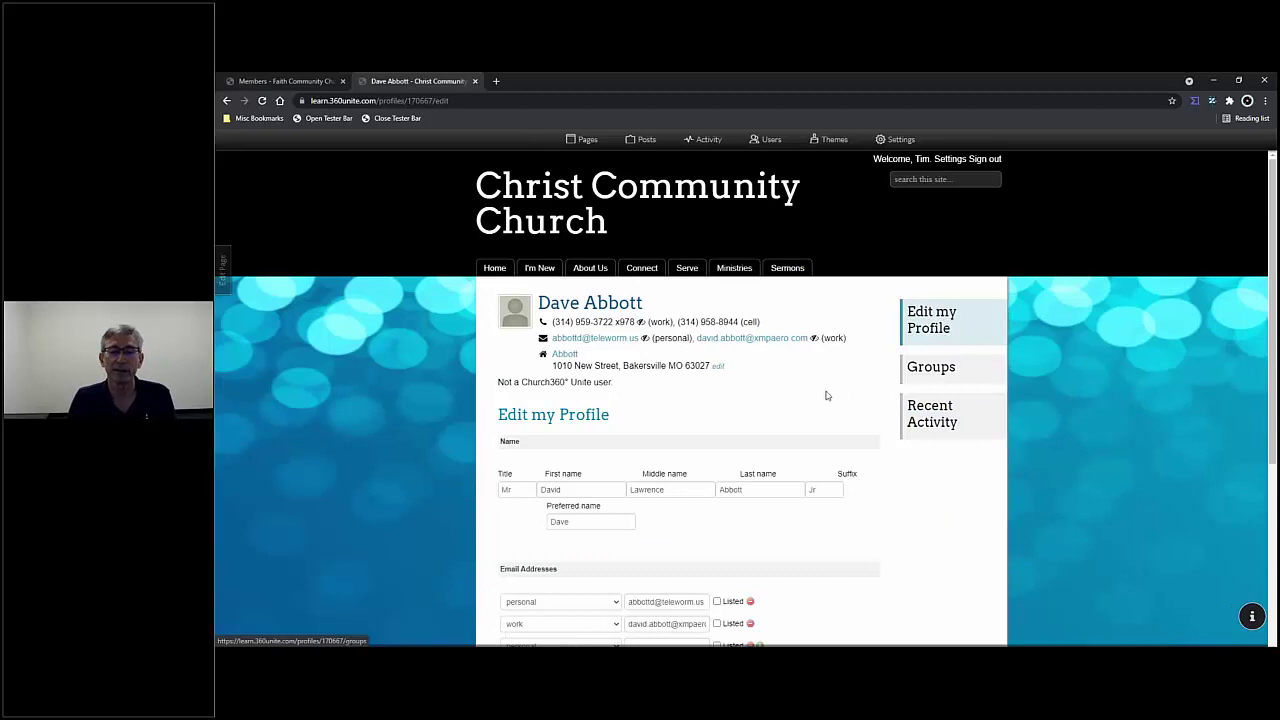
{"action": "scroll", "coordinate": [826, 394], "scroll_direction": "down", "scroll_amount": 2}
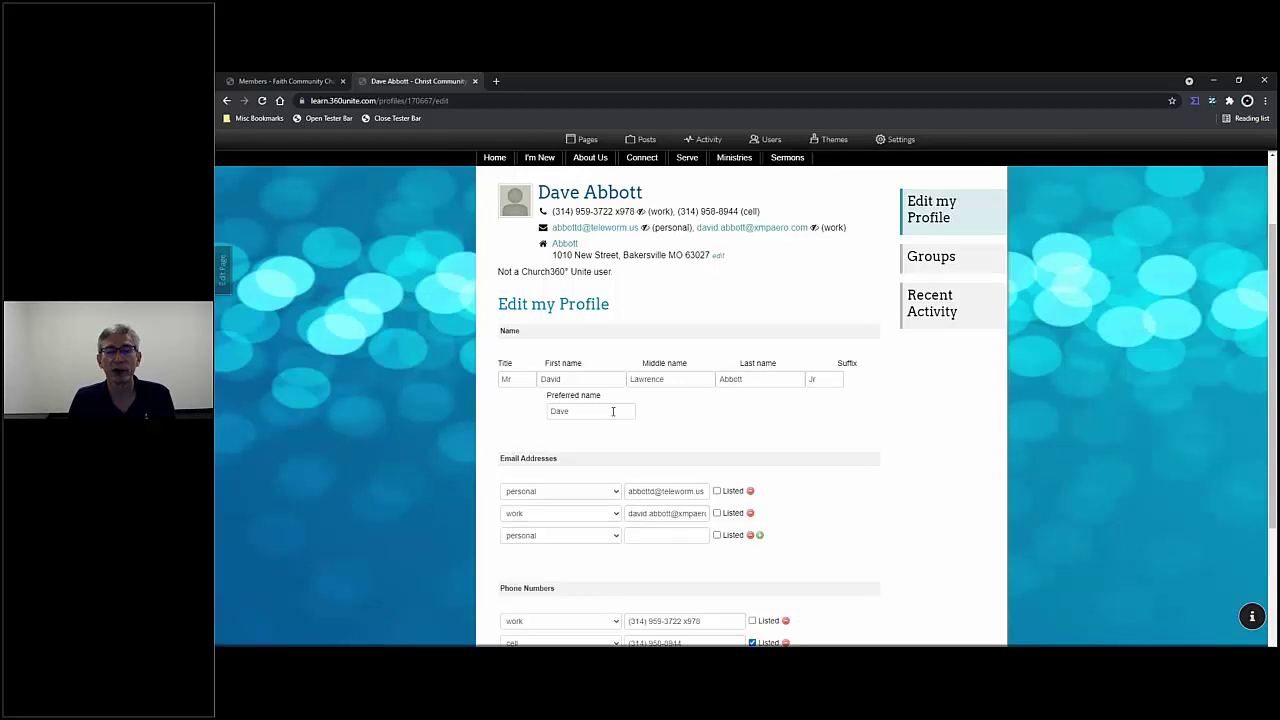
{"action": "scroll", "coordinate": [613, 411], "scroll_direction": "down", "scroll_amount": 3}
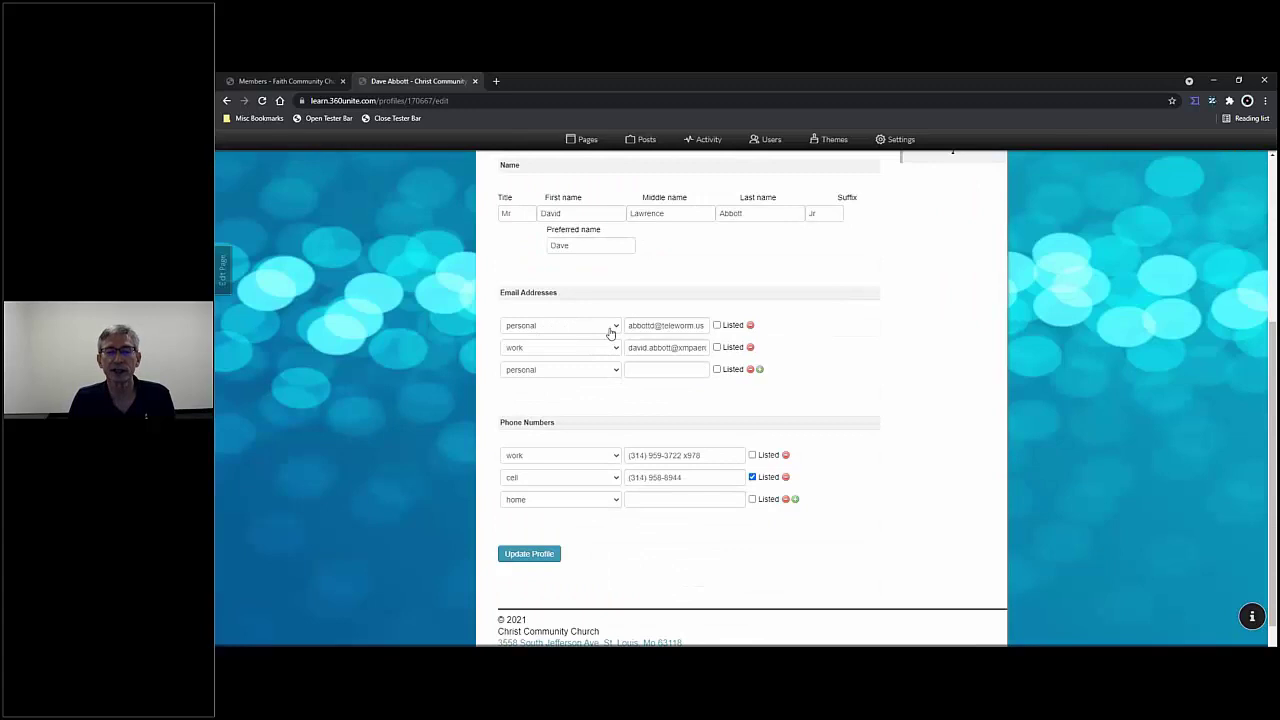
{"action": "left_click", "coordinate": [617, 373]}
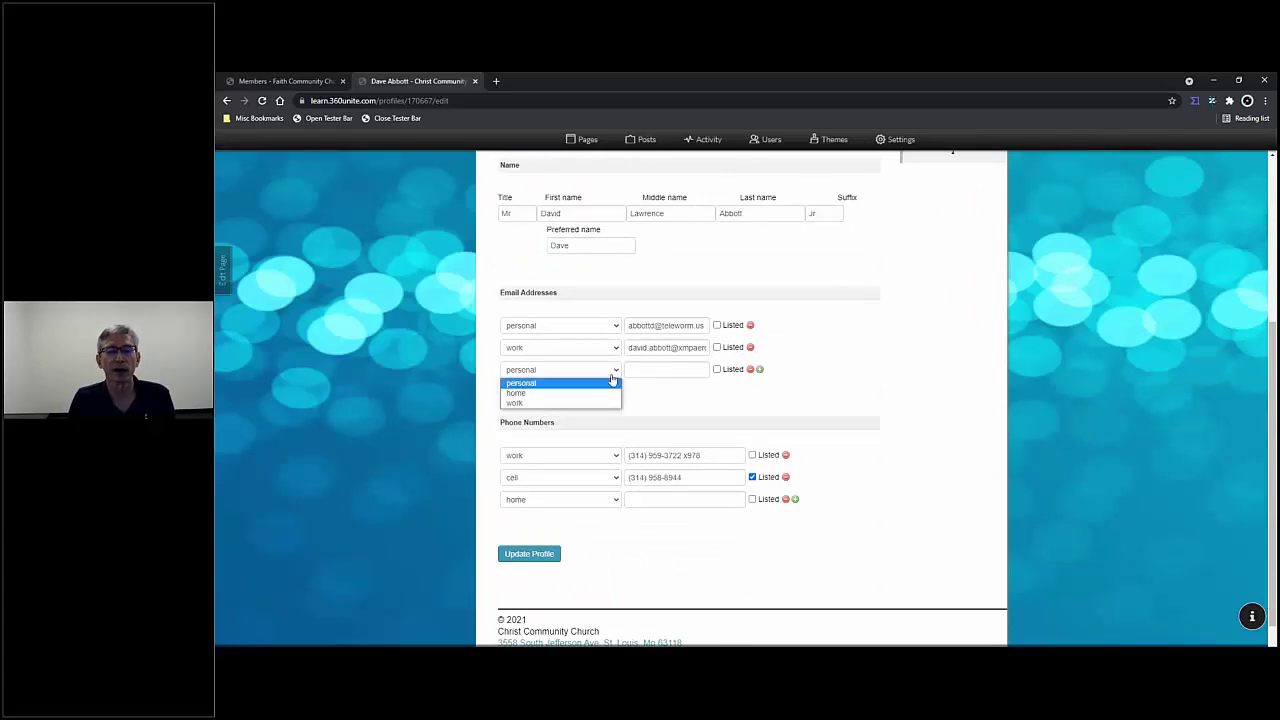
{"action": "left_click", "coordinate": [690, 404]}
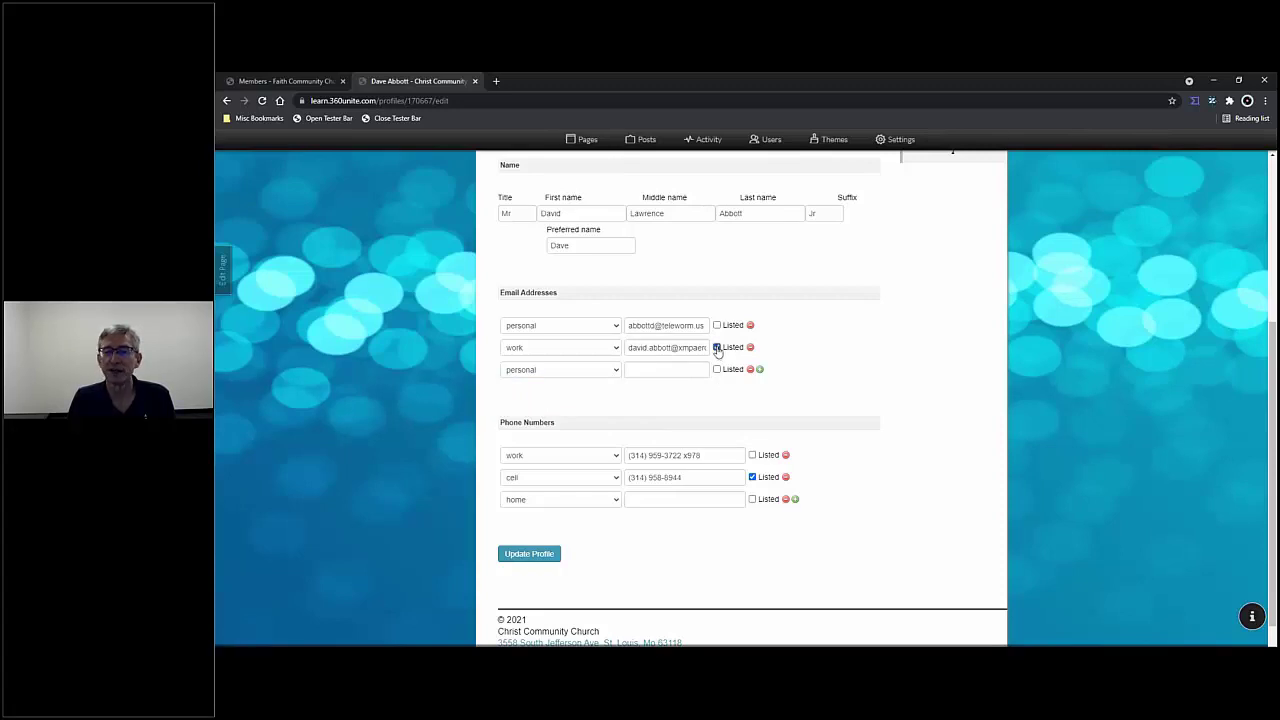
{"action": "left_click", "coordinate": [716, 347]}
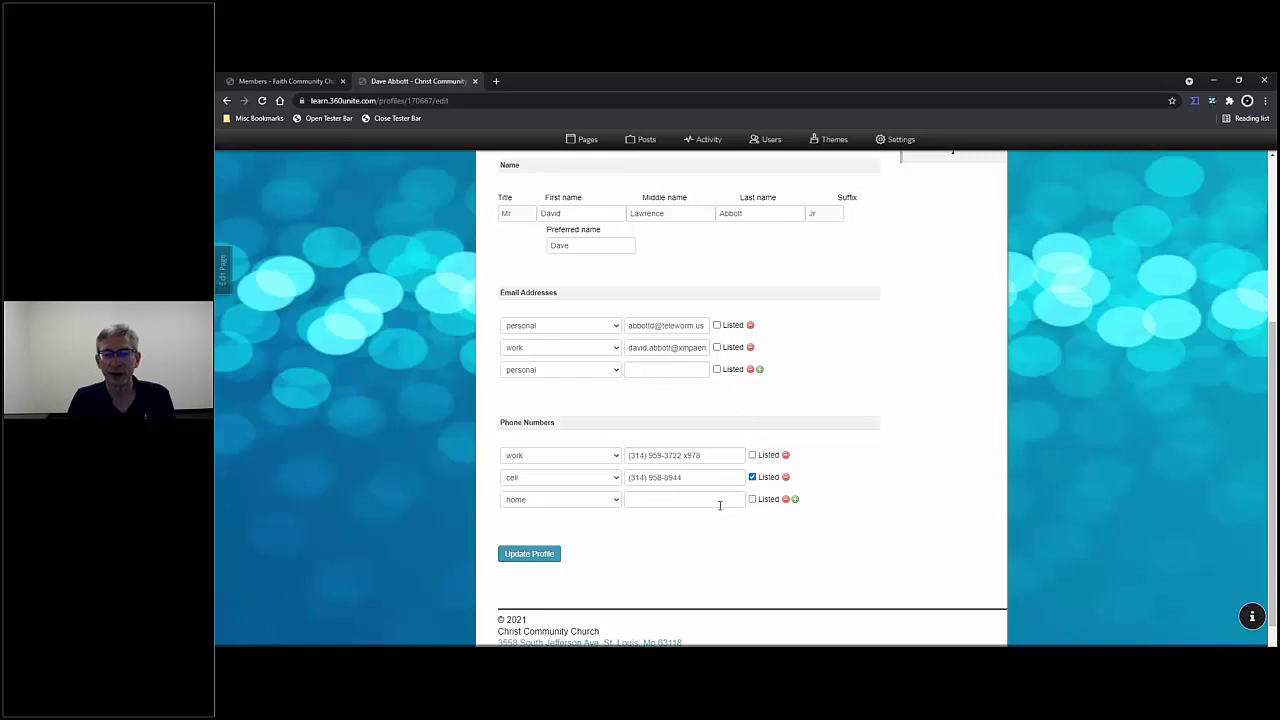
- Remove the empty home phone and third email rows, then update the profile
{"action": "scroll", "coordinate": [668, 423], "scroll_direction": "down", "scroll_amount": 1}
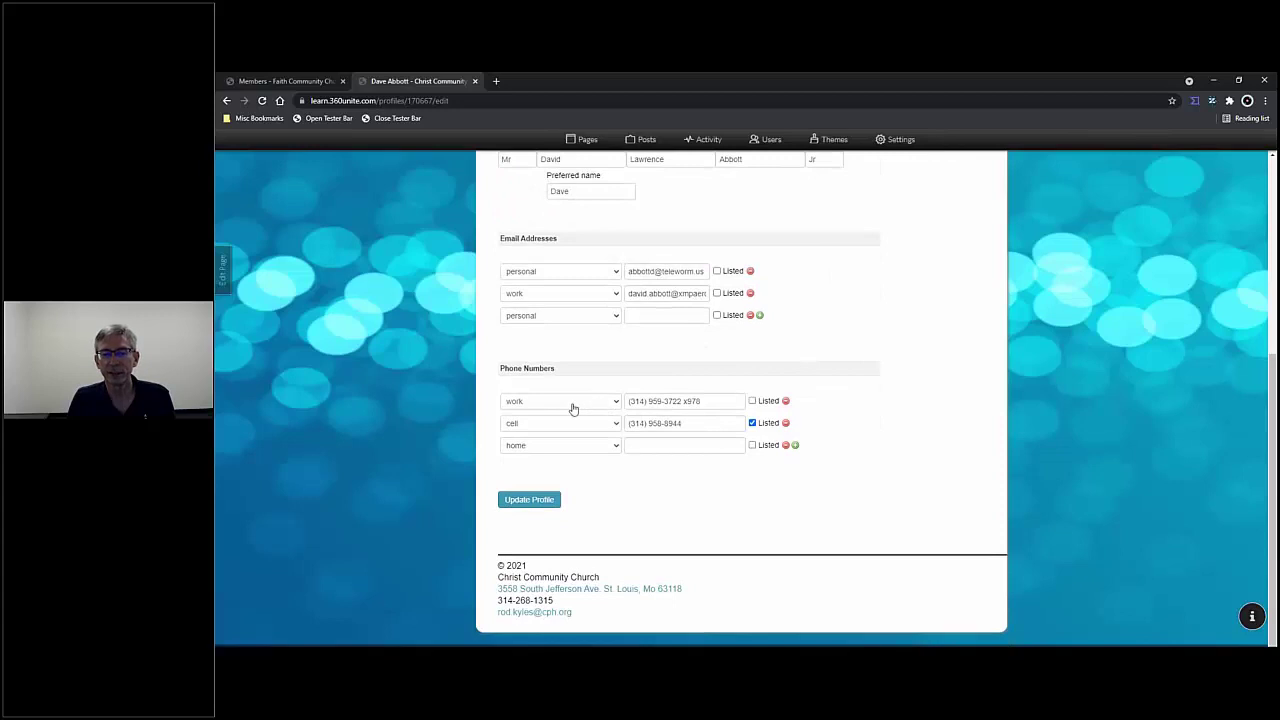
{"action": "left_click", "coordinate": [616, 447]}
{"action": "left_click", "coordinate": [616, 449]}
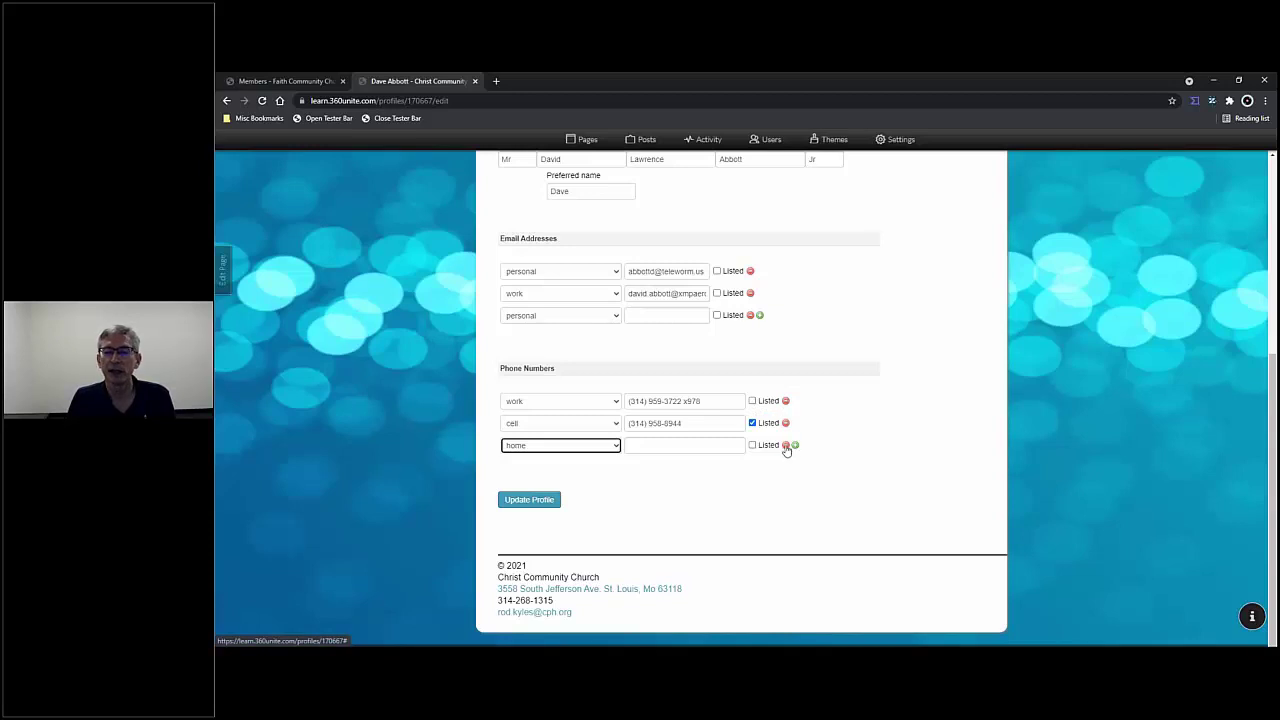
{"action": "left_click", "coordinate": [785, 445]}
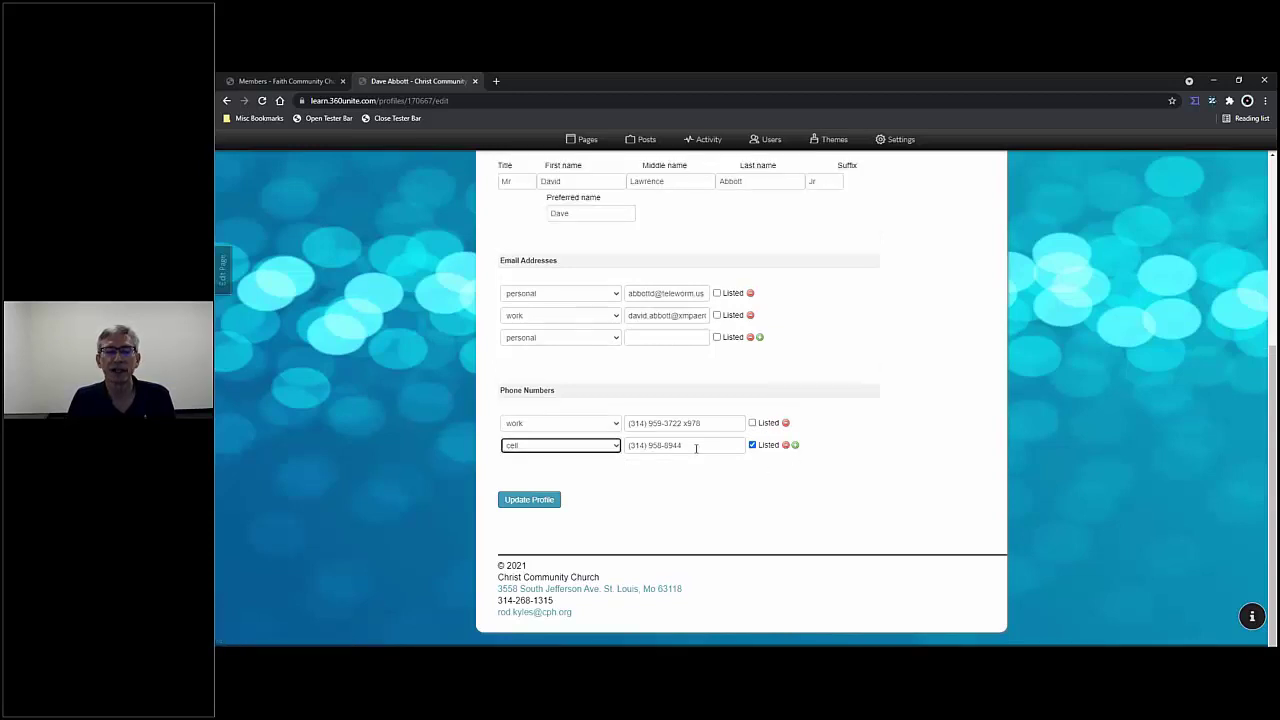
{"action": "left_click", "coordinate": [690, 484]}
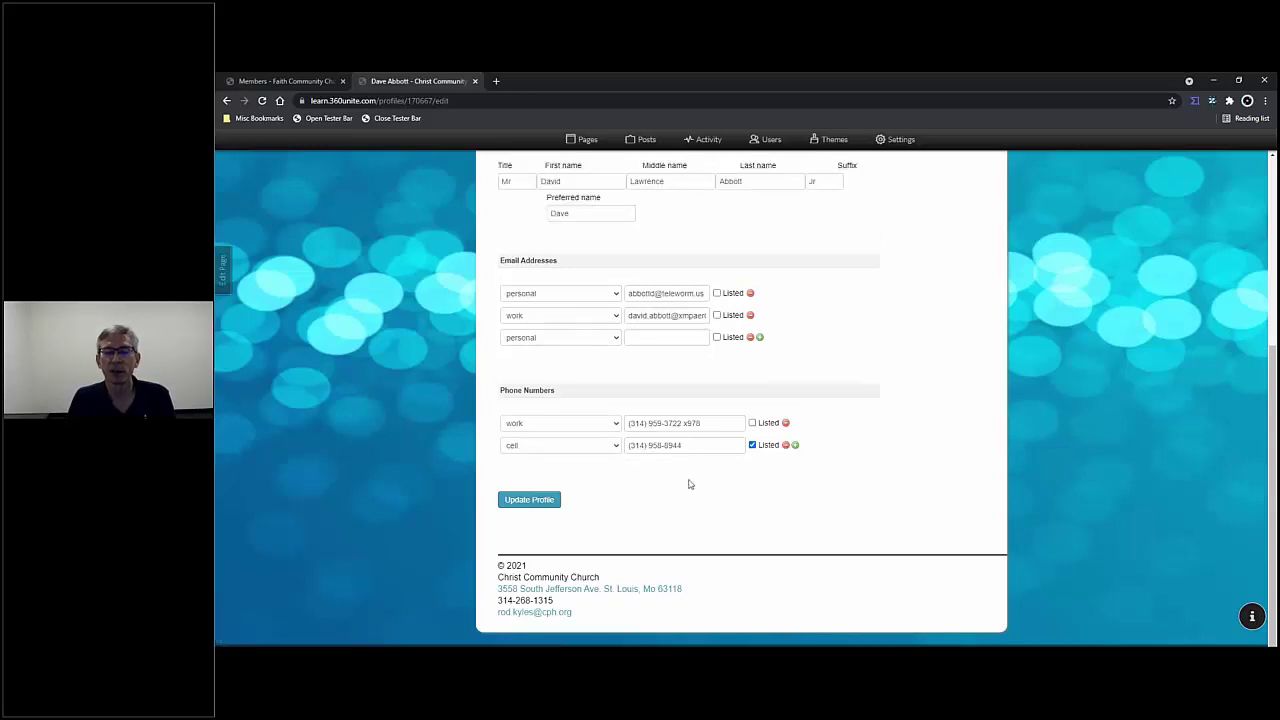
{"action": "left_click", "coordinate": [750, 338]}
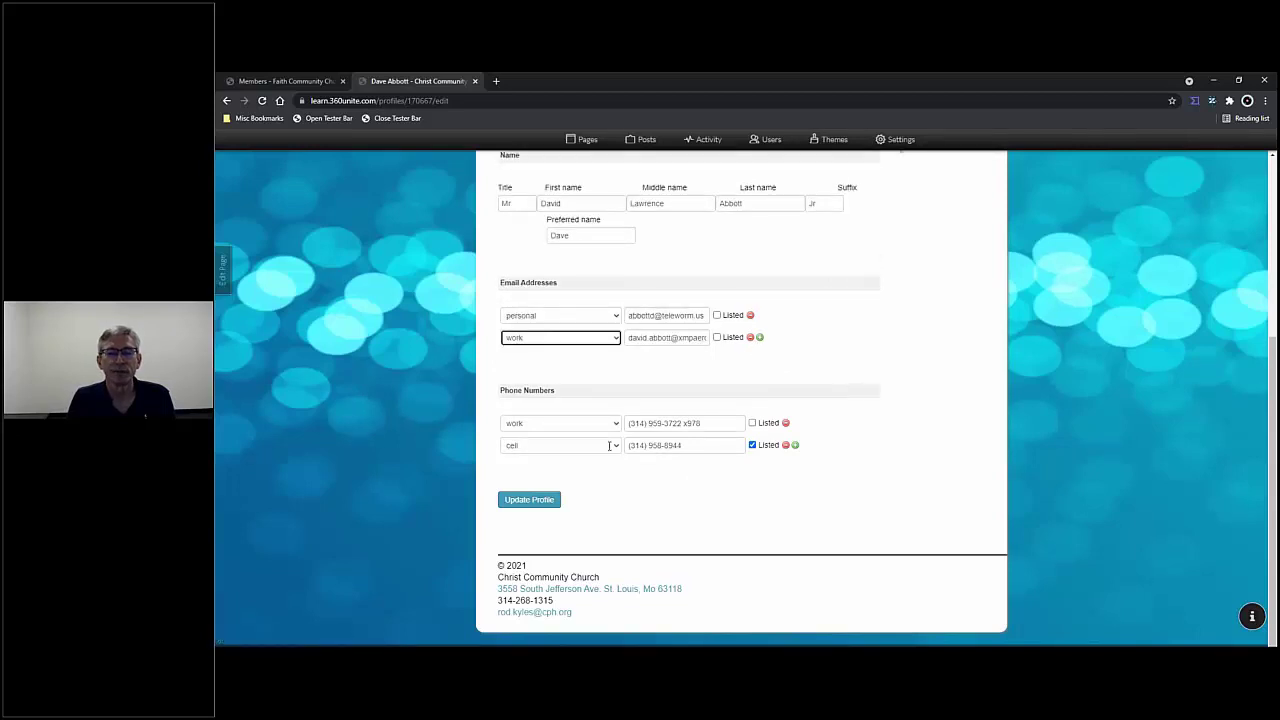
{"action": "left_click", "coordinate": [536, 500]}
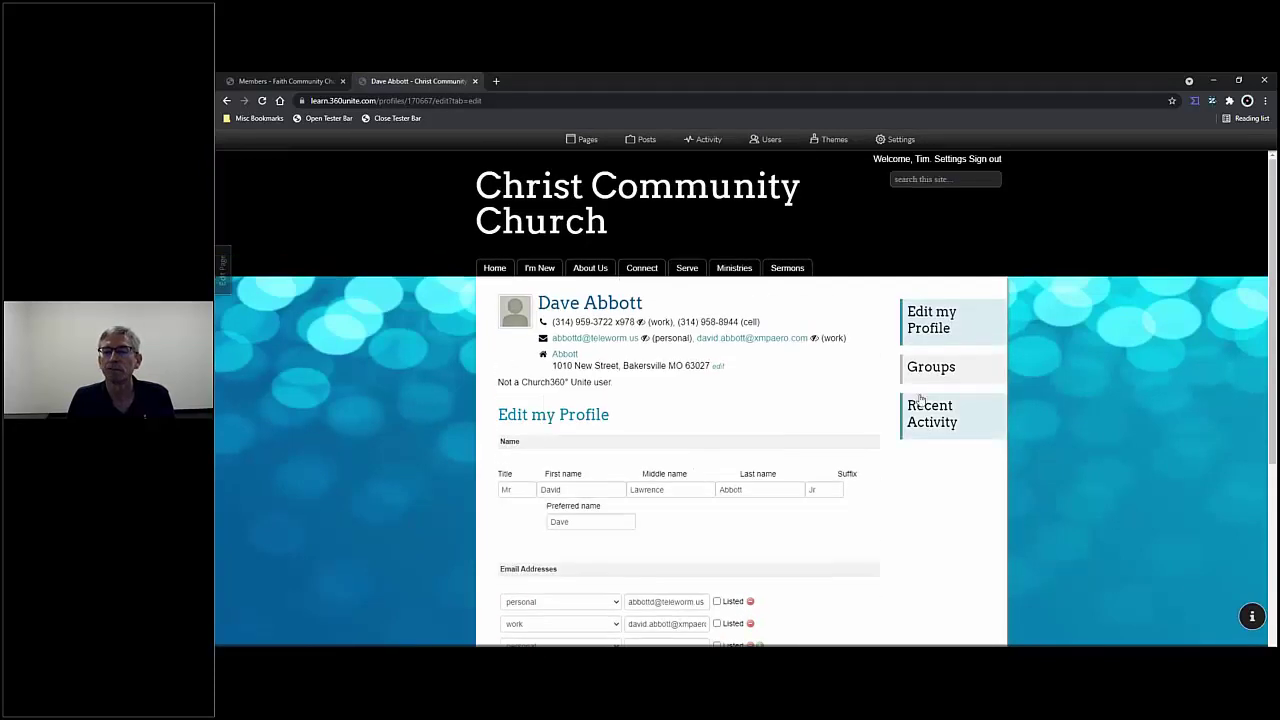
- View the member's Groups, then their Recent Activity, which shows none
{"action": "left_click", "coordinate": [935, 370]}
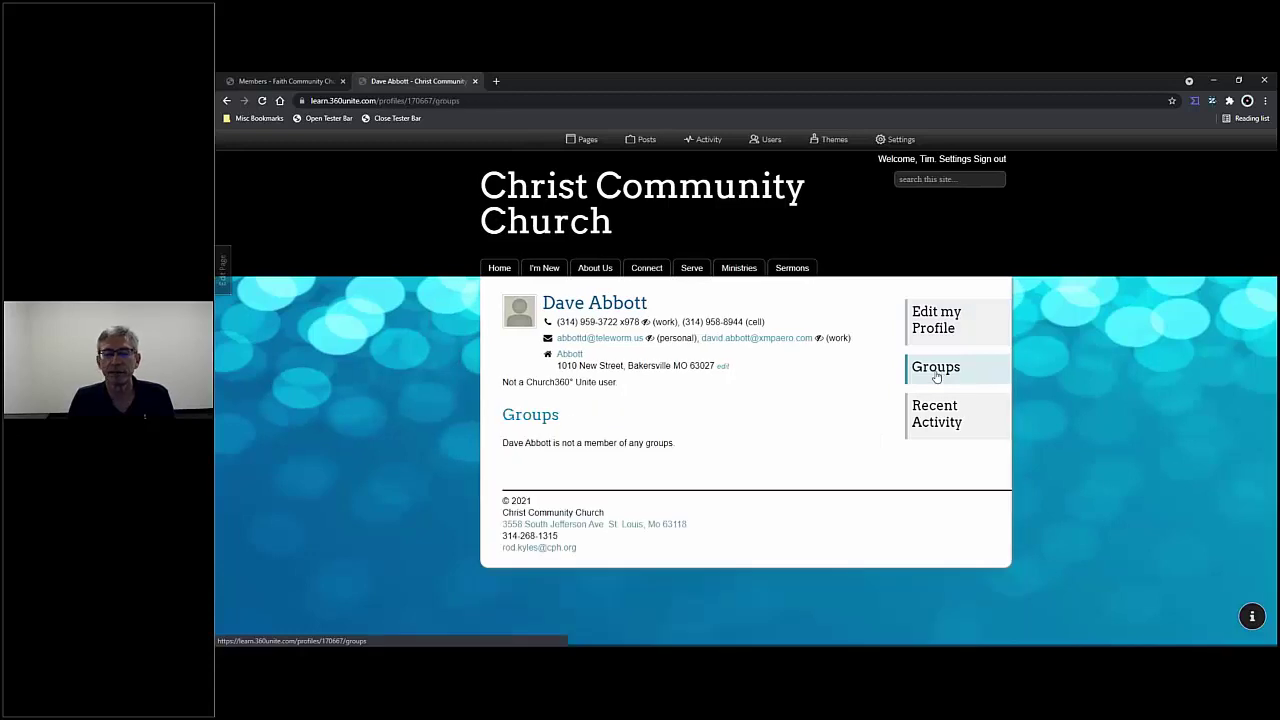
{"action": "left_click", "coordinate": [943, 428]}
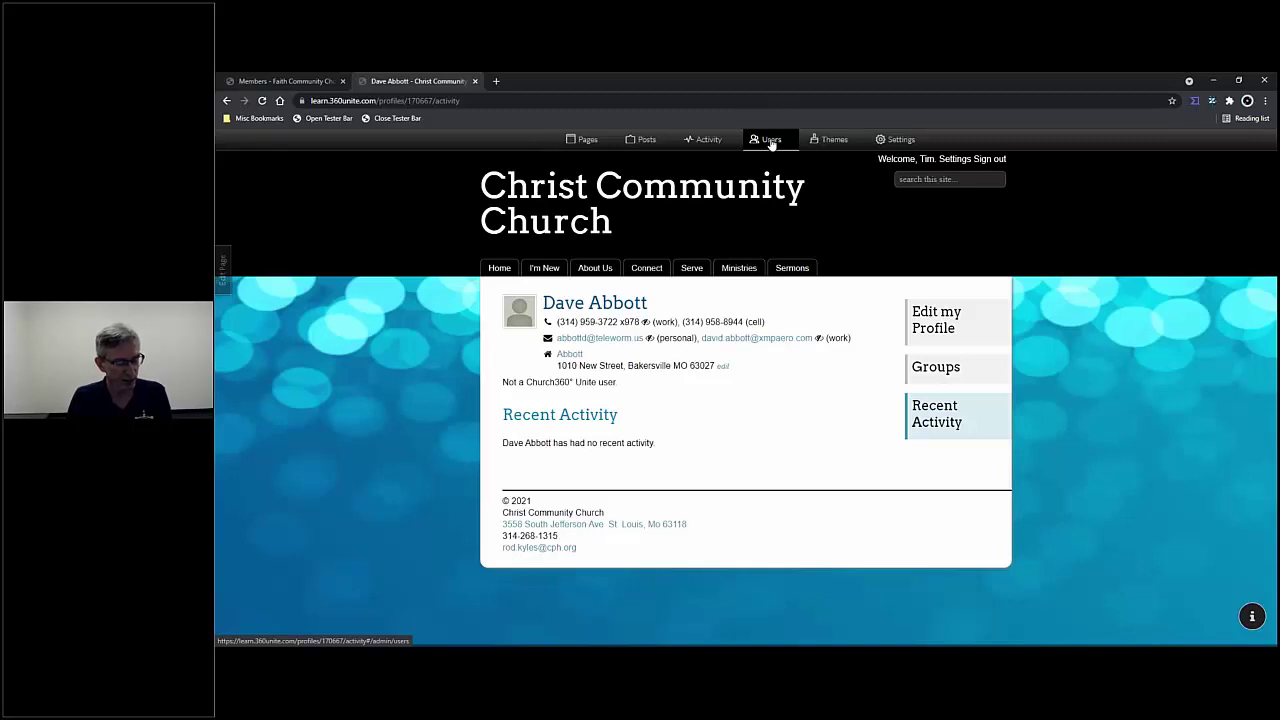
- Bring up the Pages admin for the Faith Community Church and School site
{"action": "left_click", "coordinate": [587, 141]}
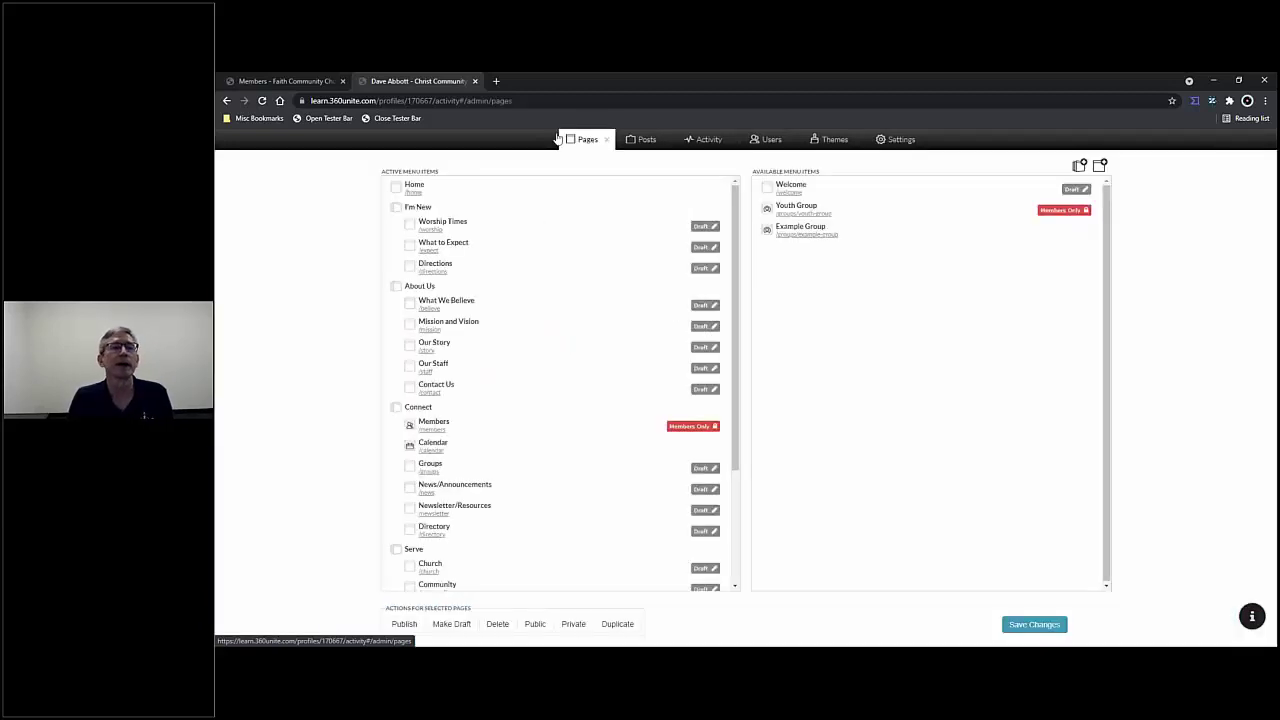
{"action": "left_click", "coordinate": [285, 81]}
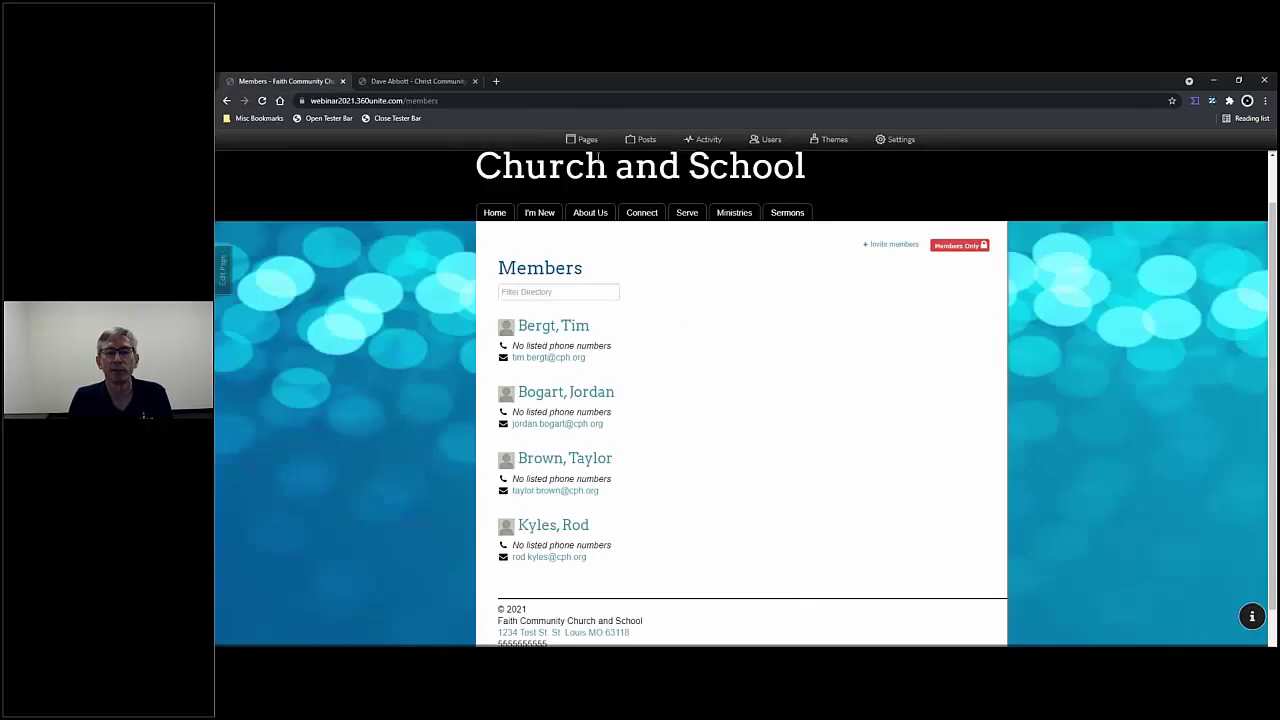
{"action": "left_click", "coordinate": [584, 143]}
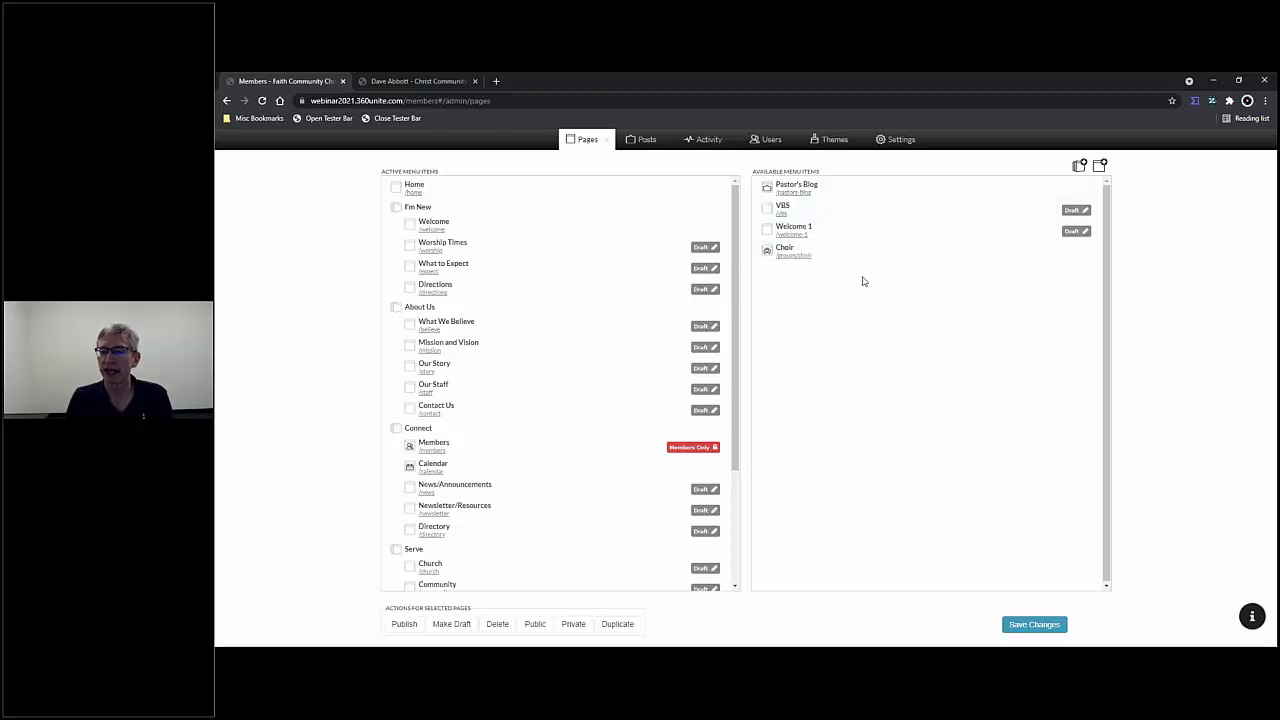
- Add a new page from the Group template and name it 'Men's Ministry'
{"action": "left_click", "coordinate": [1099, 166]}
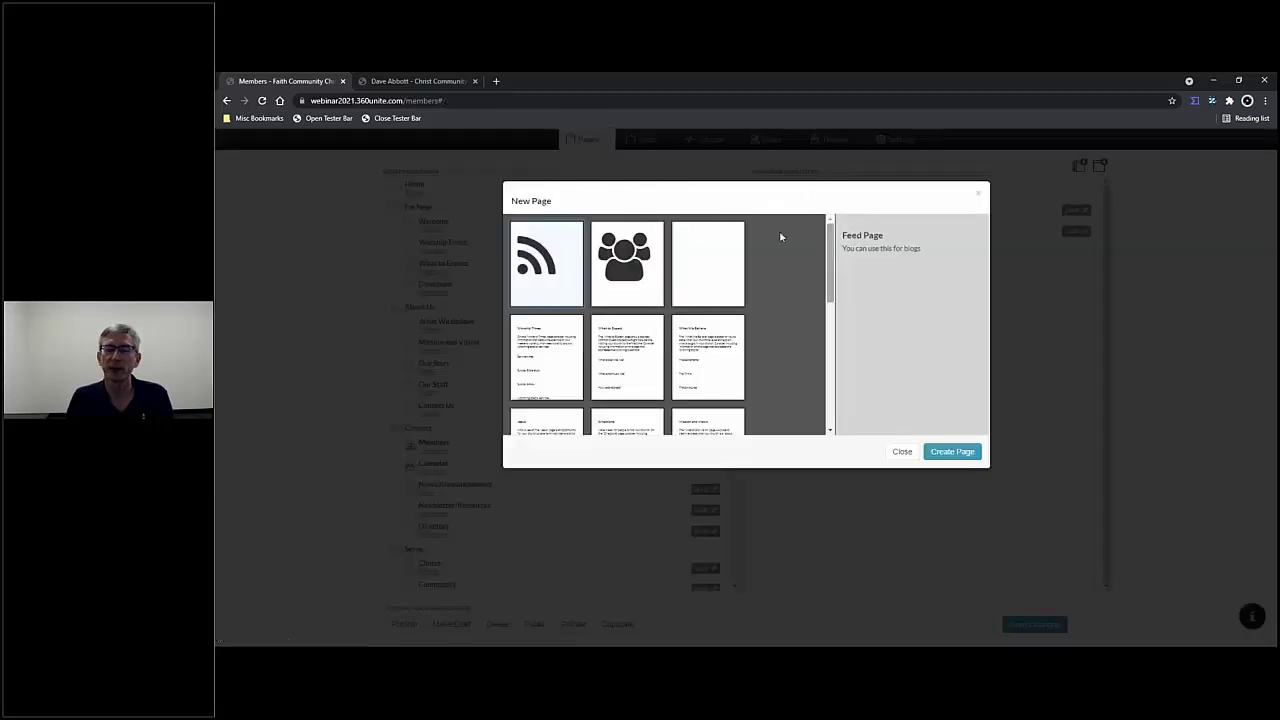
{"action": "left_click", "coordinate": [633, 300]}
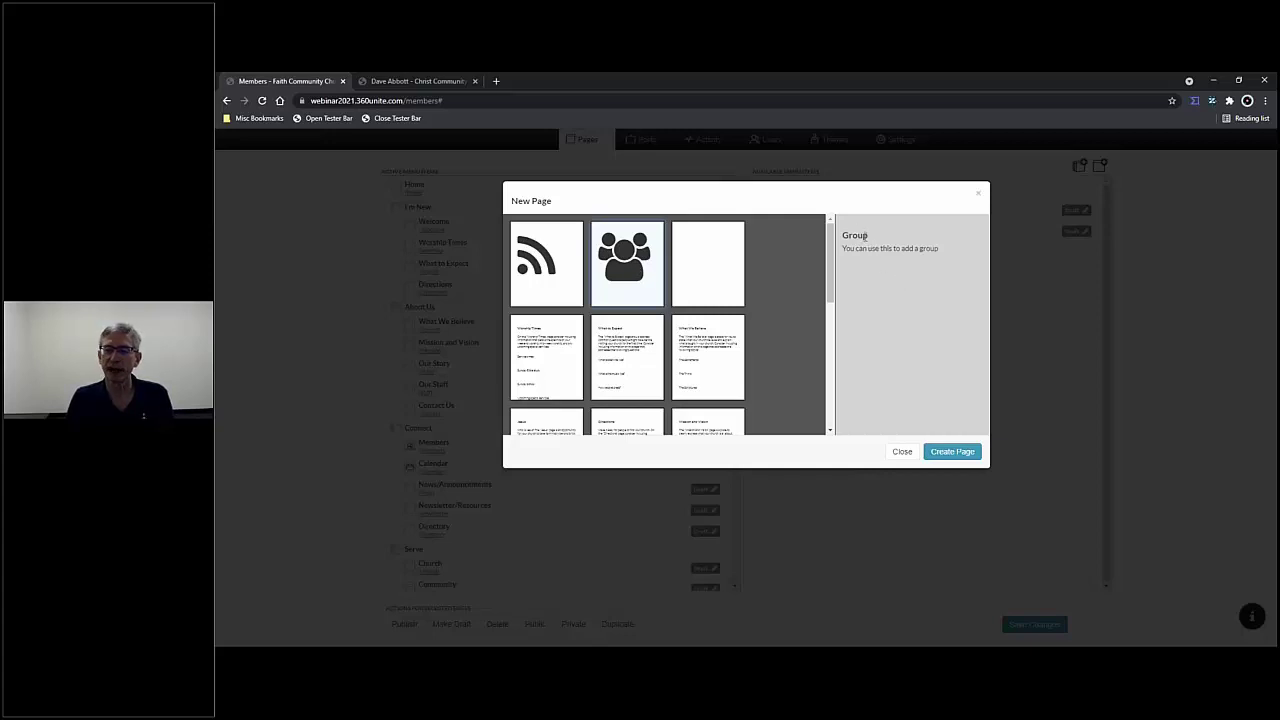
{"action": "left_click", "coordinate": [953, 452]}
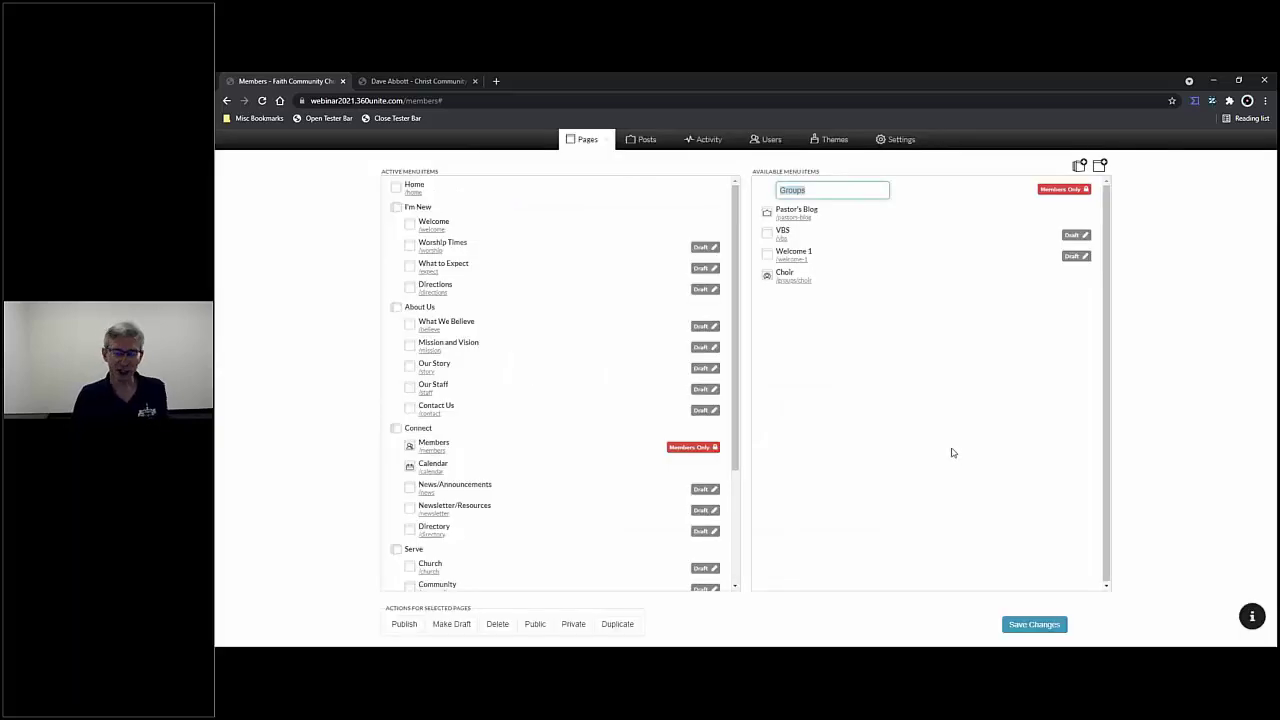
{"action": "type", "text": "Mem"}
{"action": "type", "text": "'s Mini"}
{"action": "type", "text": "stry"}
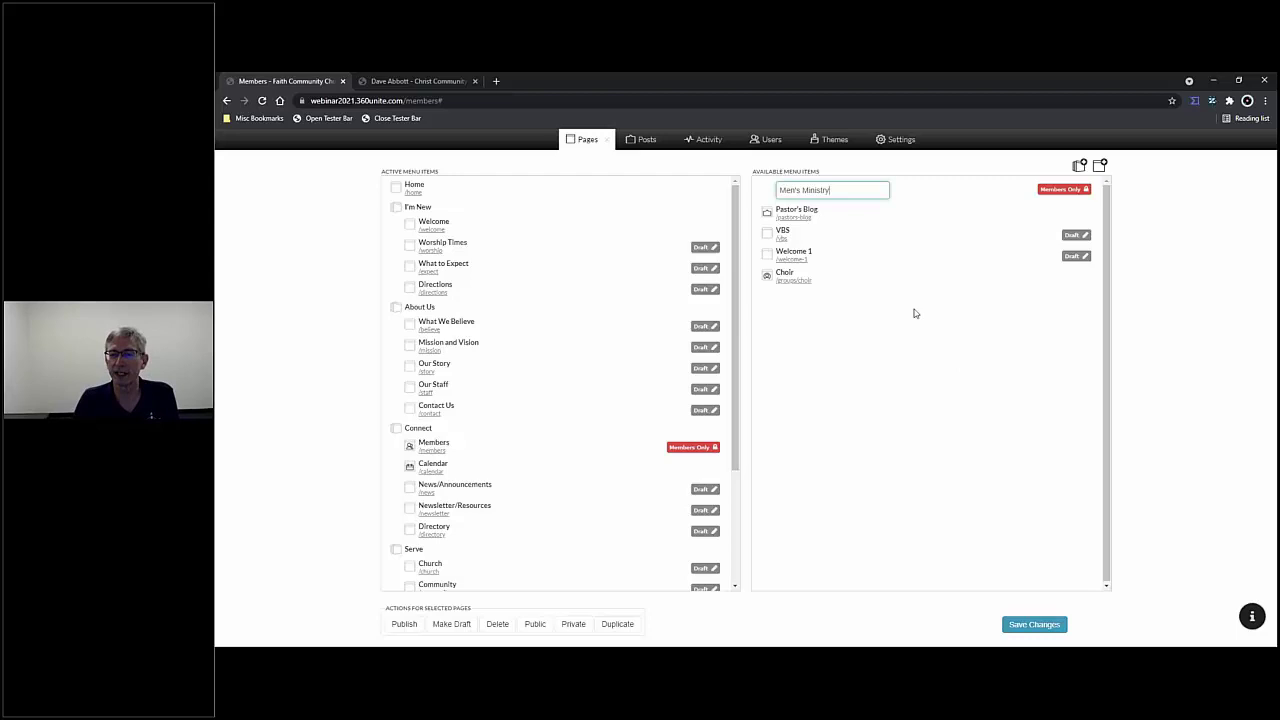
- Save changes so Men's Ministry lists as Members Only at /groups/mens-ministry
{"action": "left_click", "coordinate": [1030, 626]}
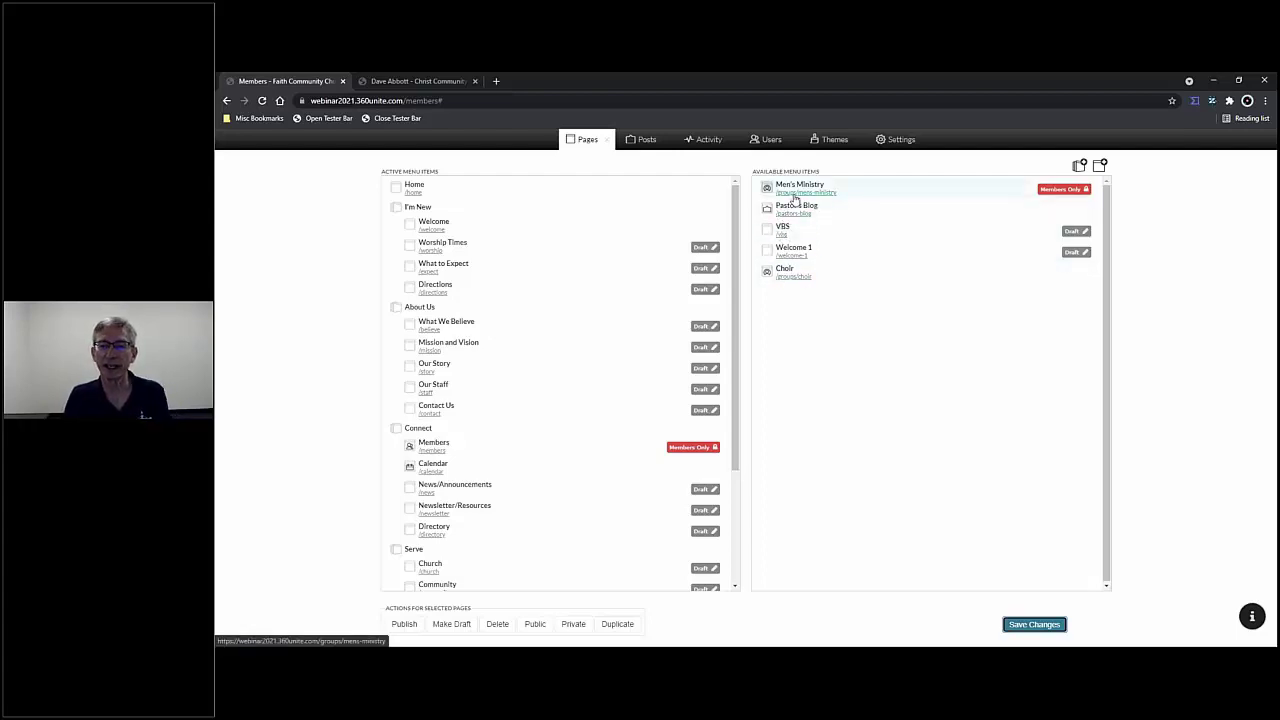
{"action": "left_click", "coordinate": [795, 198]}
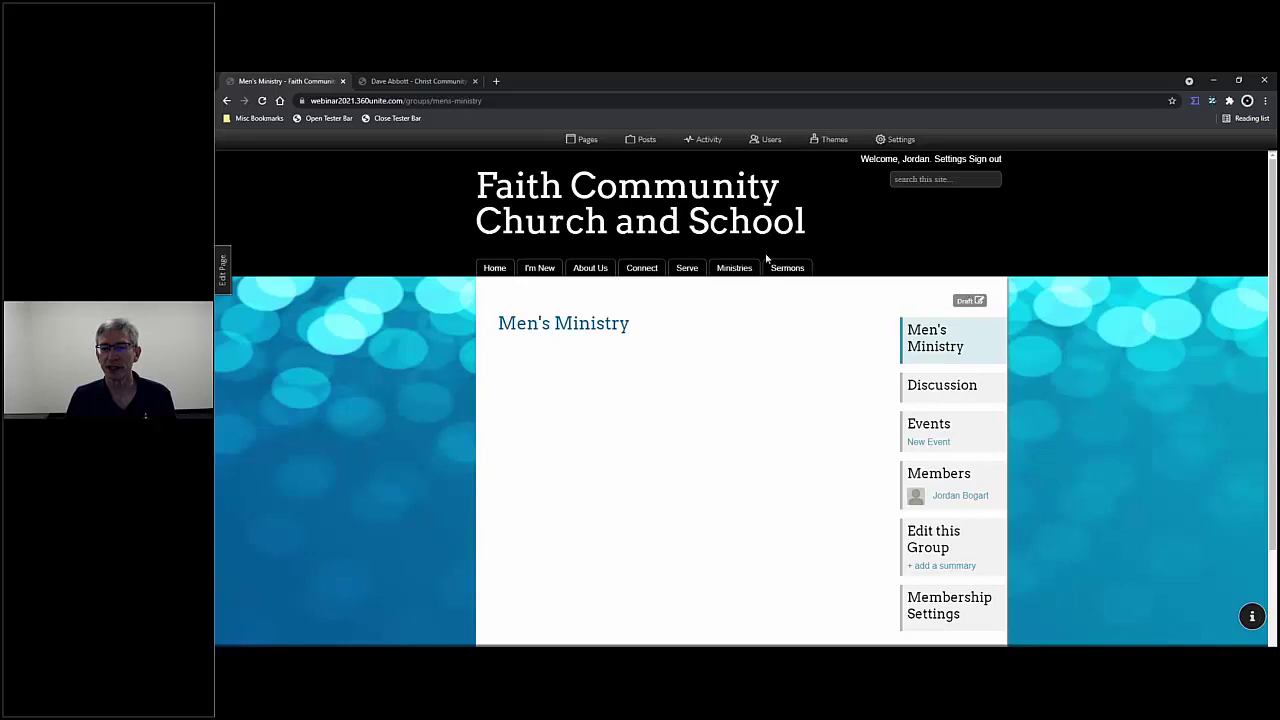
{"action": "mouse_move", "coordinate": [688, 268]}
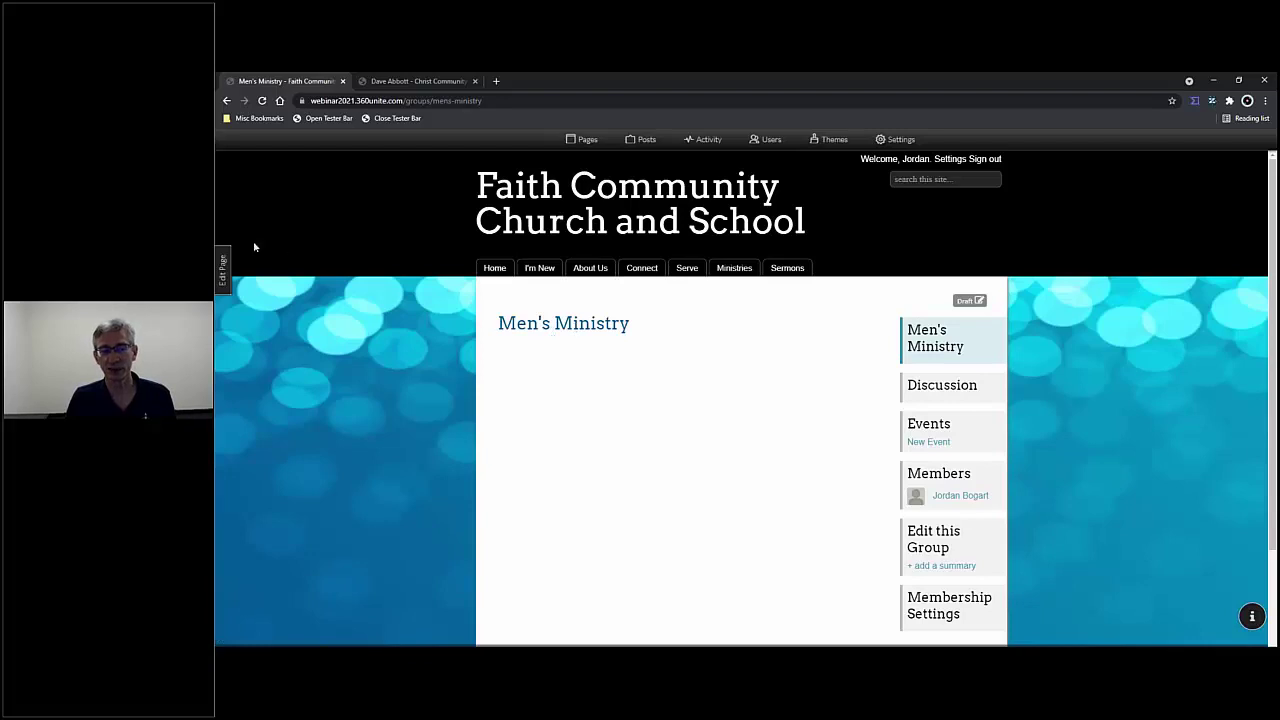
- Open the Men's Ministry page settings, trying Published status before setting it back to Draft
{"action": "left_click", "coordinate": [227, 283]}
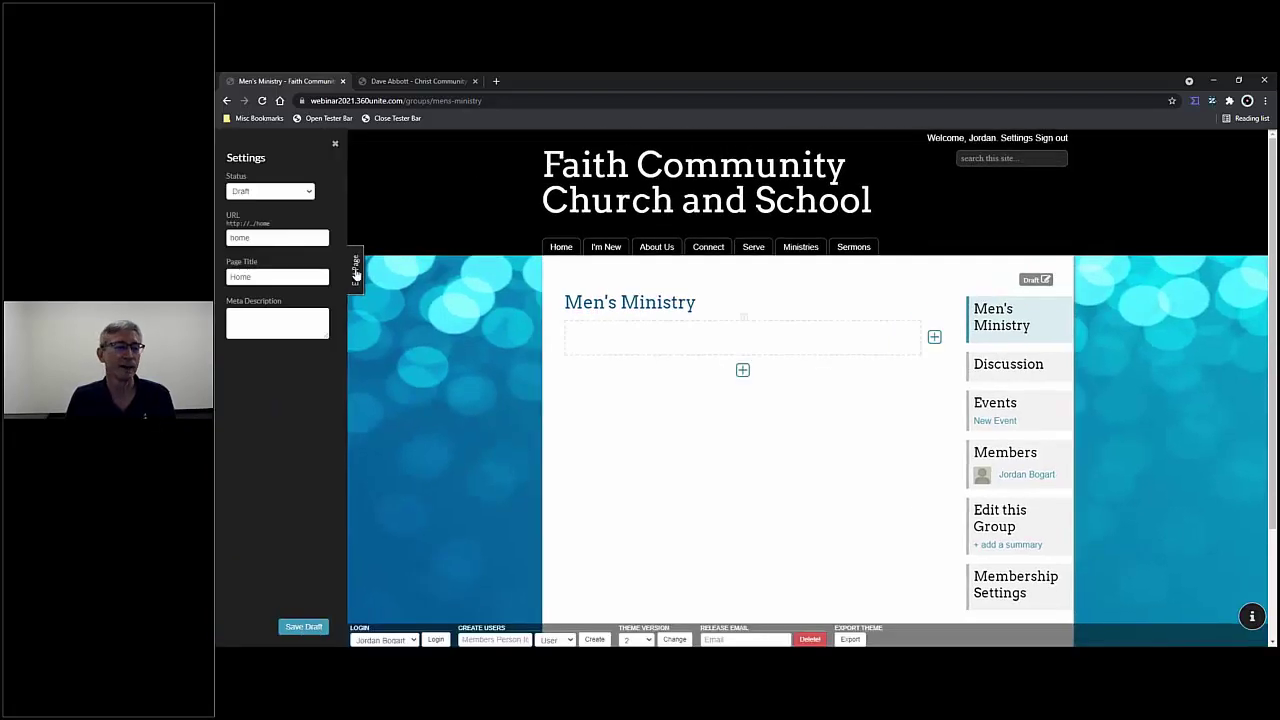
{"action": "left_click", "coordinate": [306, 192]}
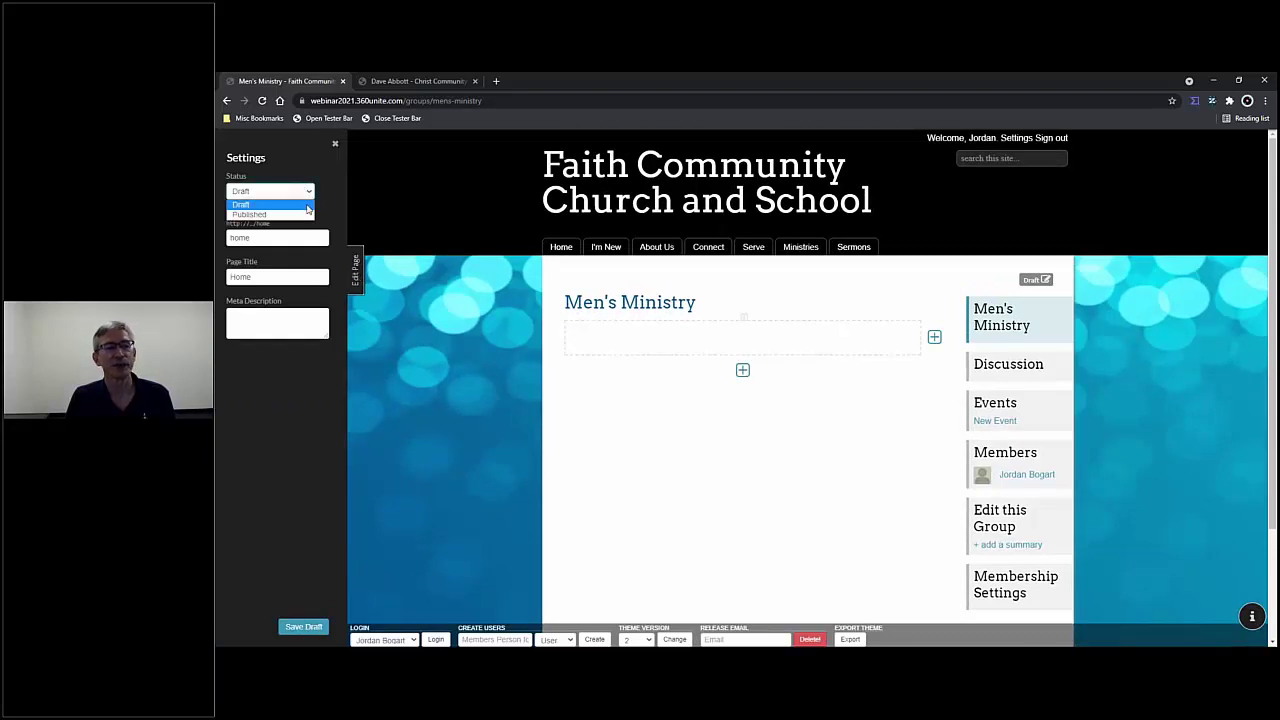
{"action": "left_click", "coordinate": [305, 217]}
{"action": "left_click", "coordinate": [306, 194]}
{"action": "left_click", "coordinate": [302, 204]}
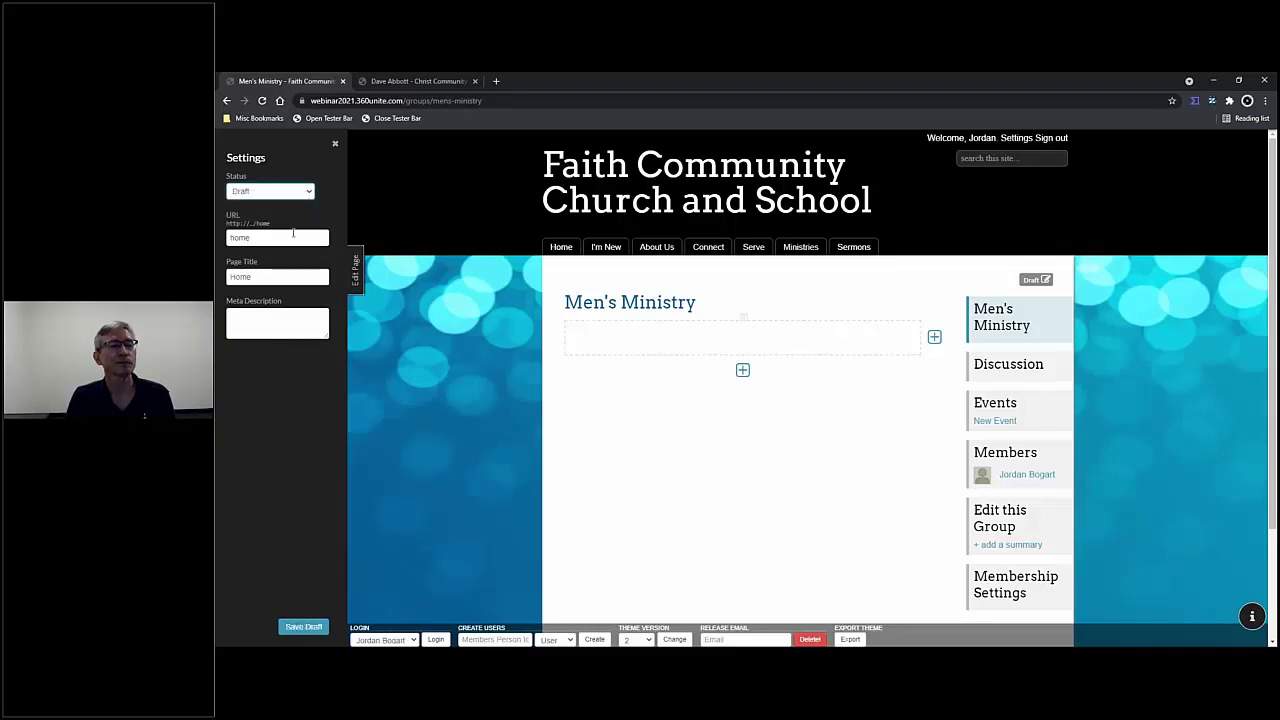
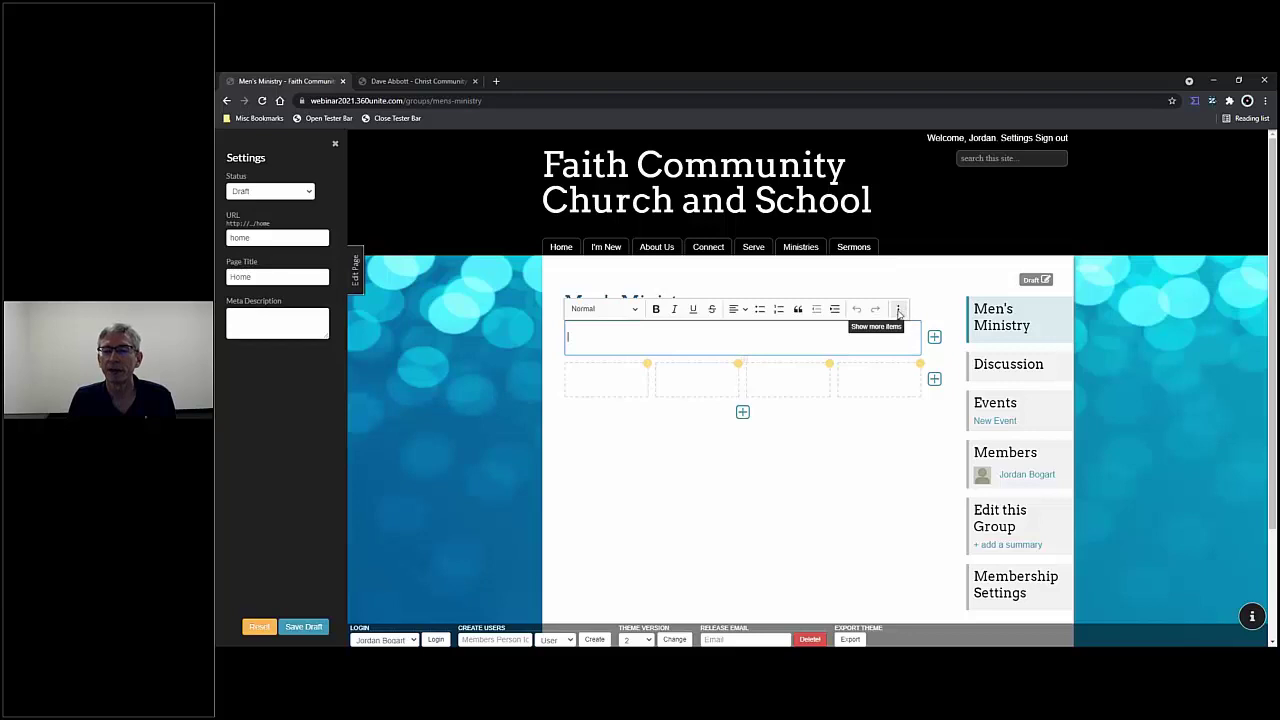
- Start an image upload and browse to the 360-Unite Resources folder
{"action": "left_click", "coordinate": [899, 310]}
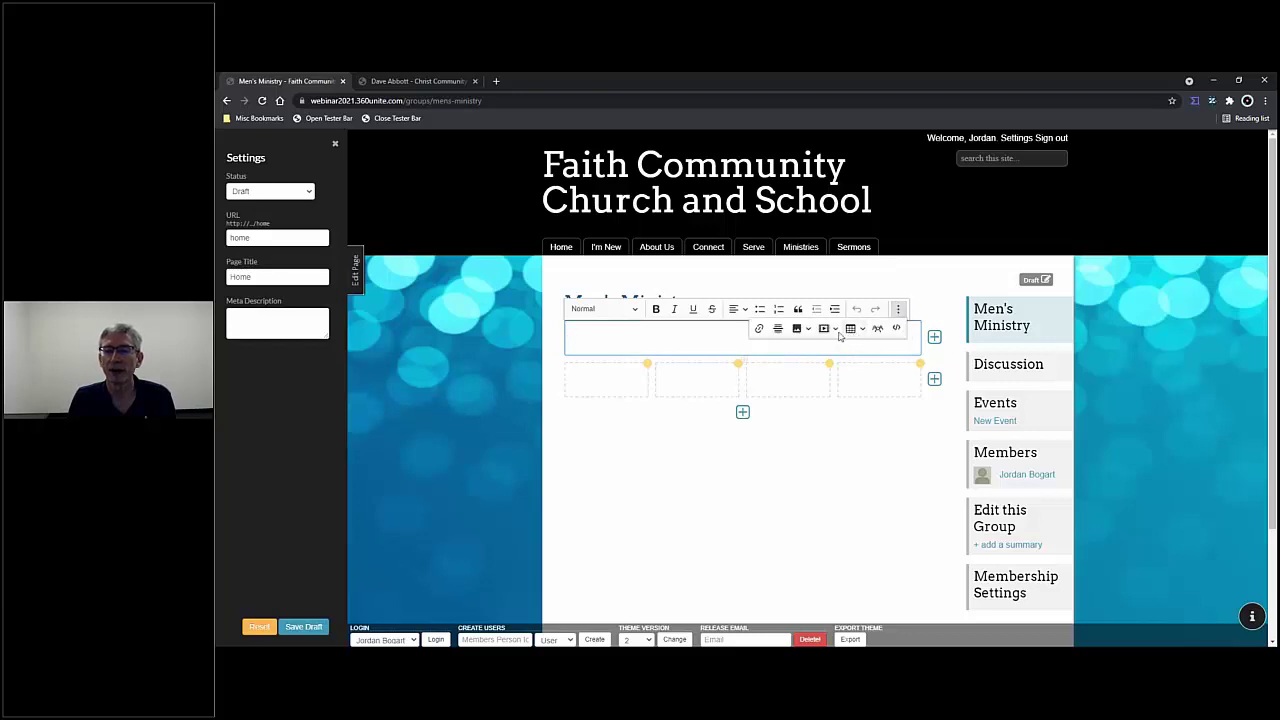
{"action": "left_click", "coordinate": [808, 330]}
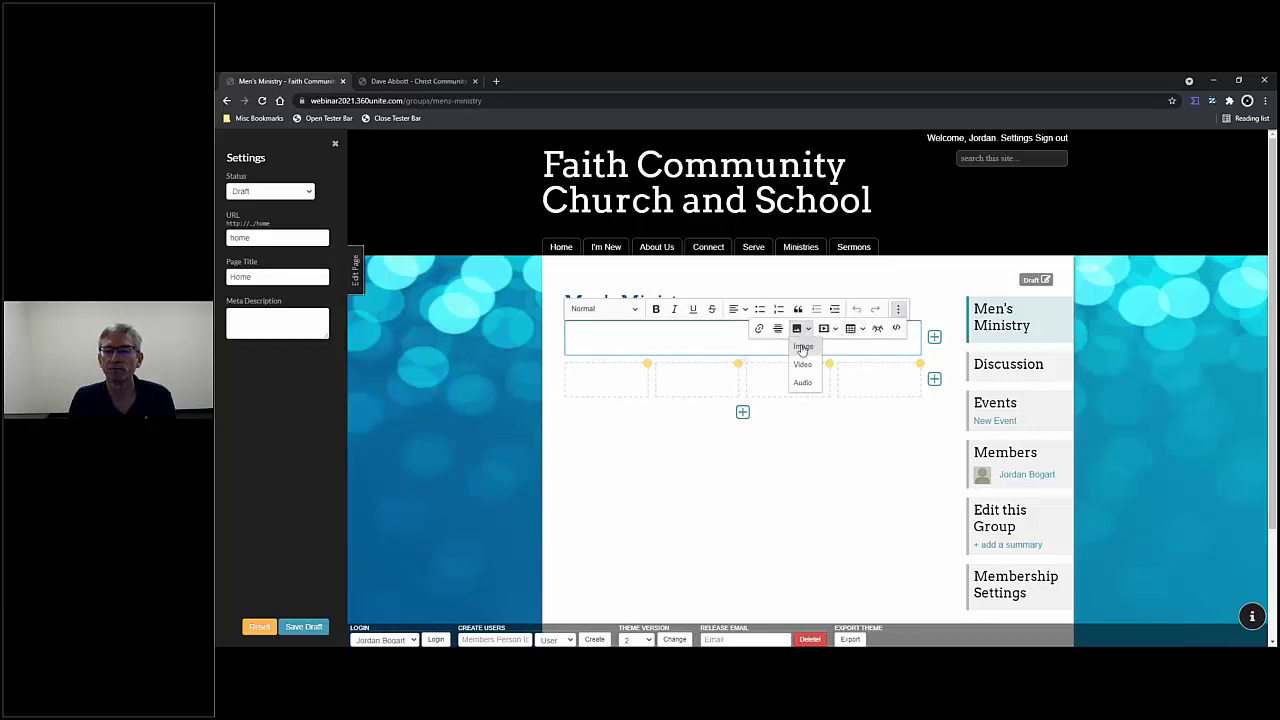
{"action": "left_click", "coordinate": [803, 347]}
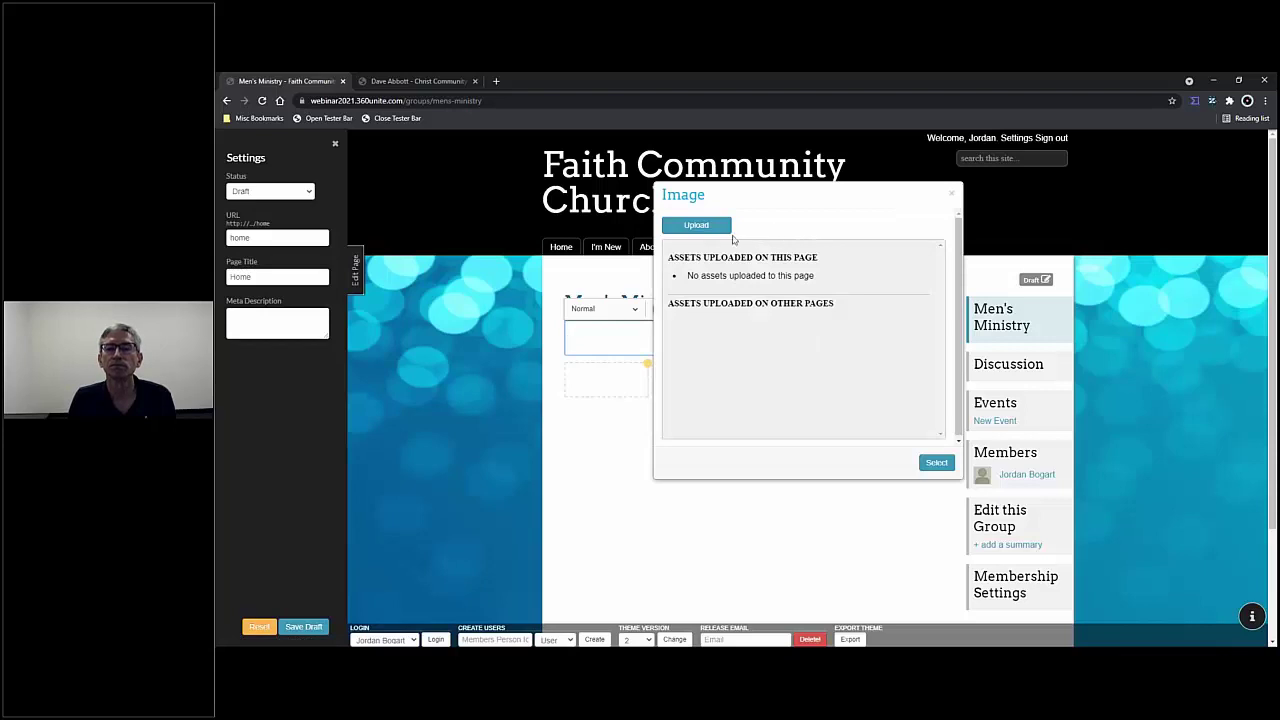
{"action": "left_click", "coordinate": [722, 228]}
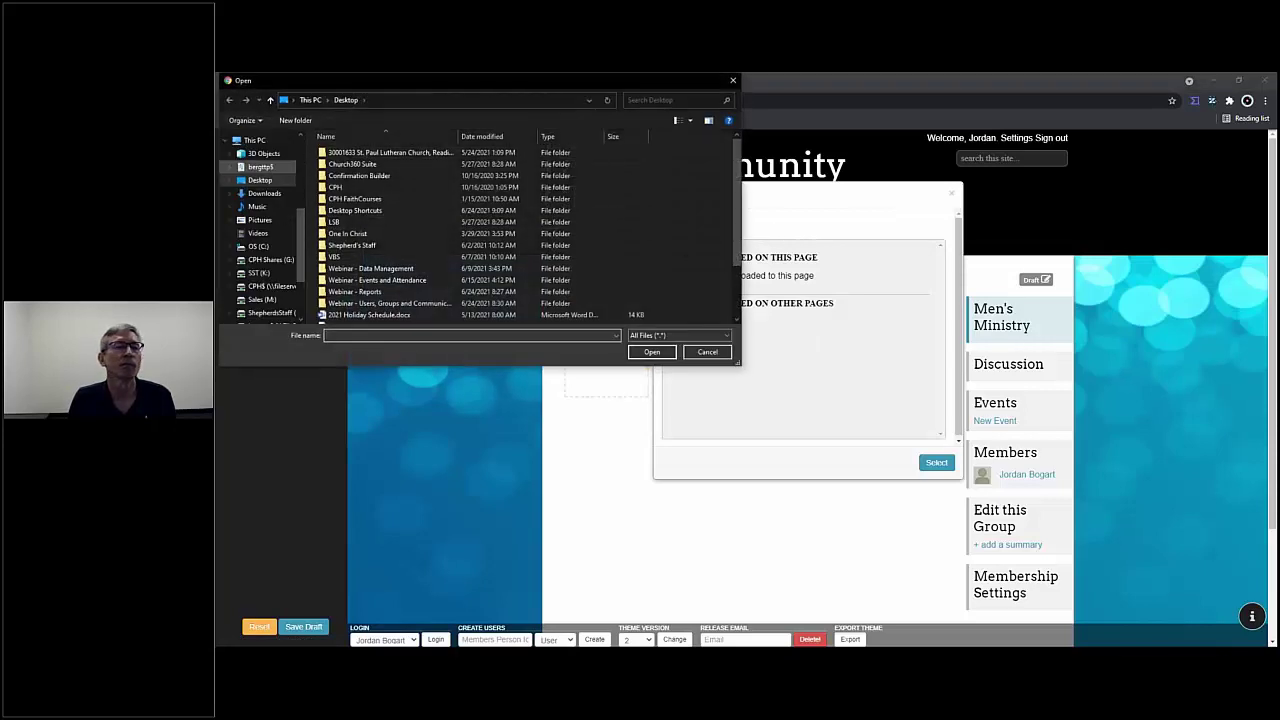
{"action": "left_click", "coordinate": [352, 192]}
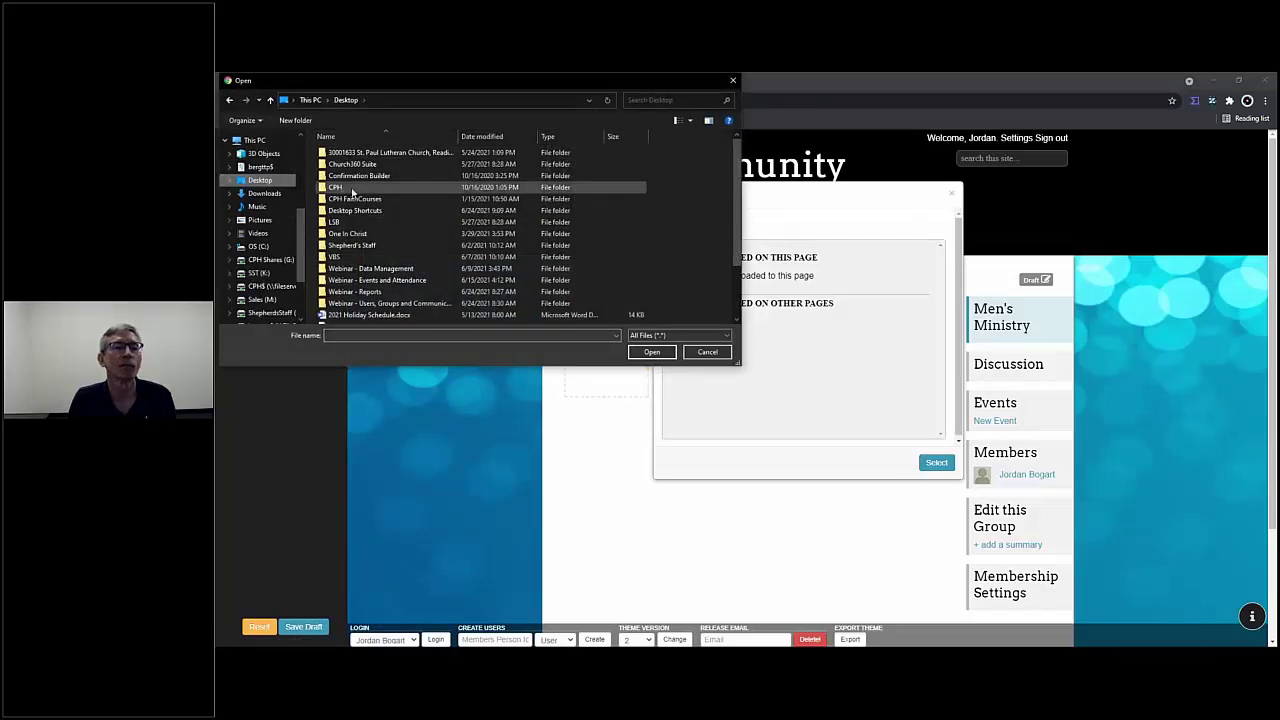
{"action": "double_click", "coordinate": [366, 164]}
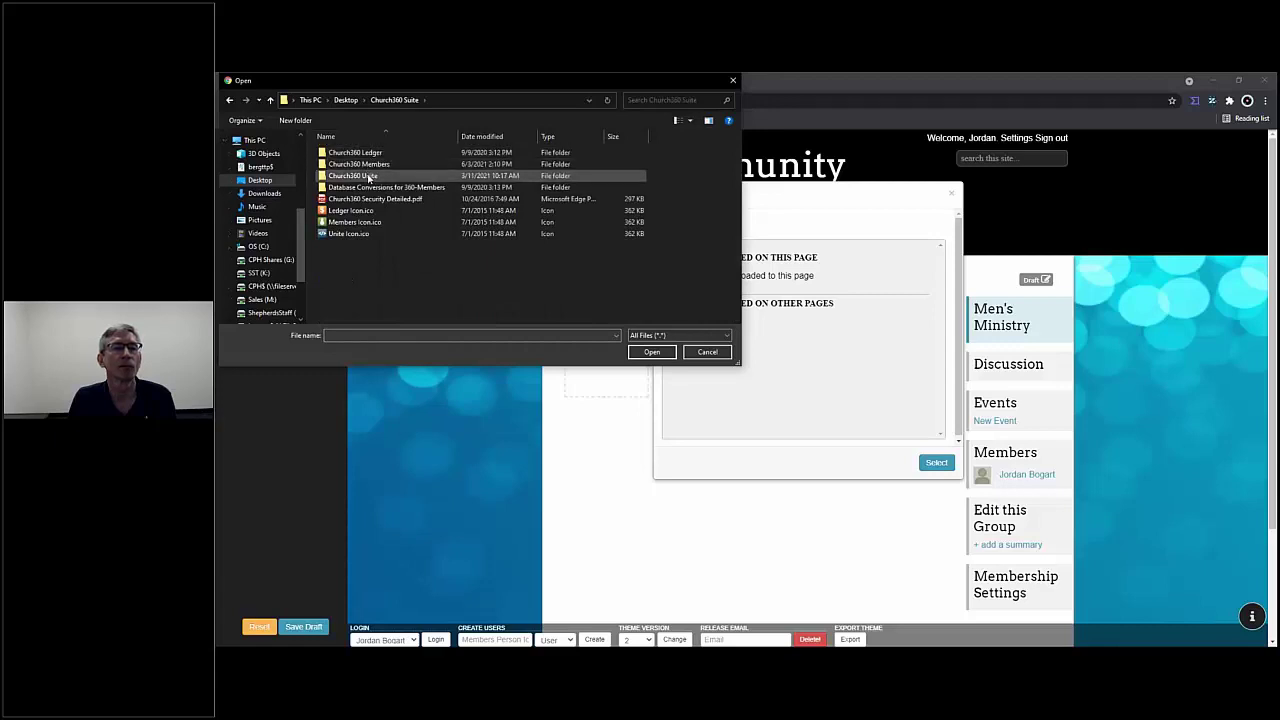
{"action": "double_click", "coordinate": [364, 175]}
{"action": "double_click", "coordinate": [344, 168]}
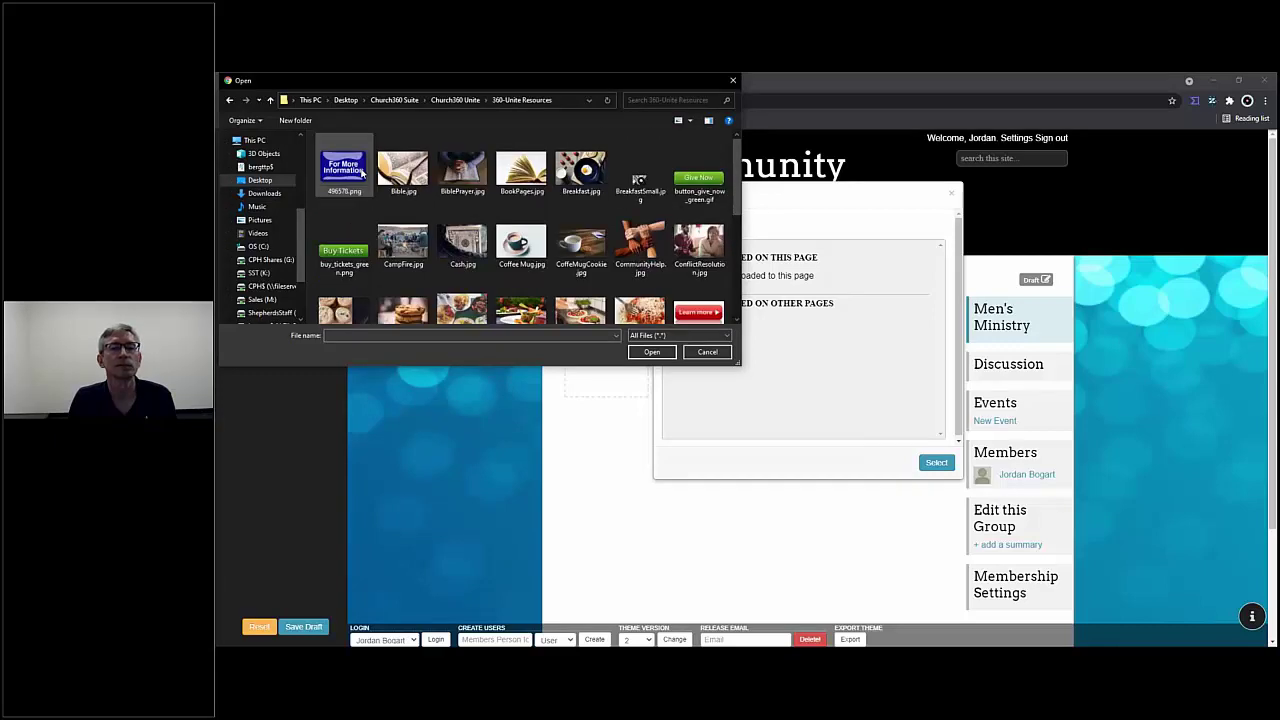
- Upload MenTogether.jpg and insert it into the page's first content block
{"action": "scroll", "coordinate": [483, 248], "scroll_direction": "down", "scroll_amount": 3}
{"action": "scroll", "coordinate": [483, 248], "scroll_direction": "up", "scroll_amount": 1}
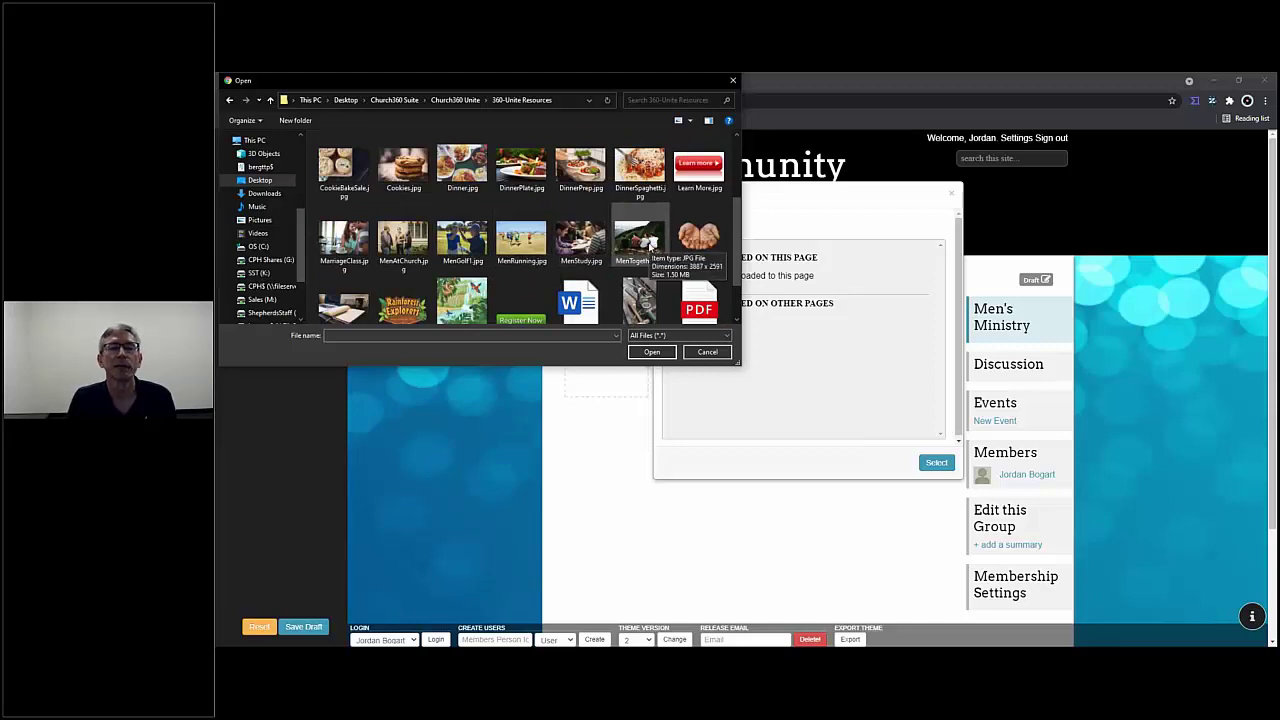
{"action": "left_click", "coordinate": [651, 247]}
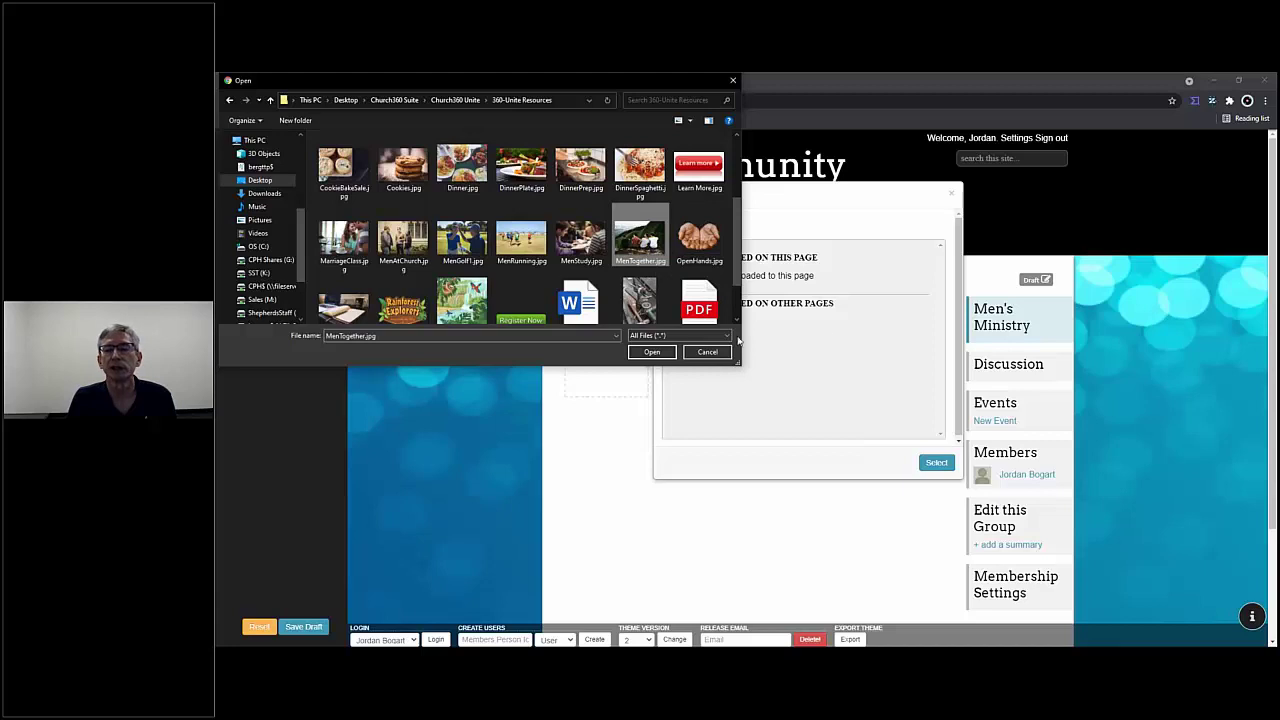
{"action": "left_click", "coordinate": [653, 352]}
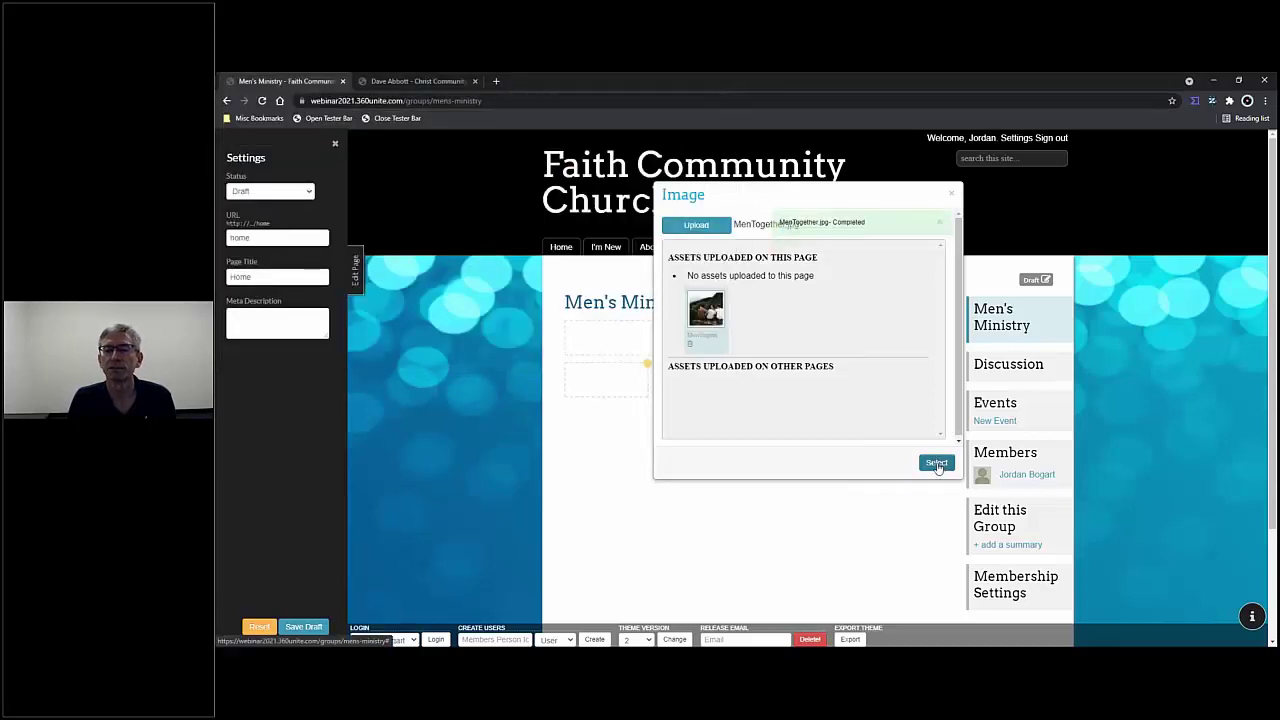
{"action": "left_click", "coordinate": [937, 464]}
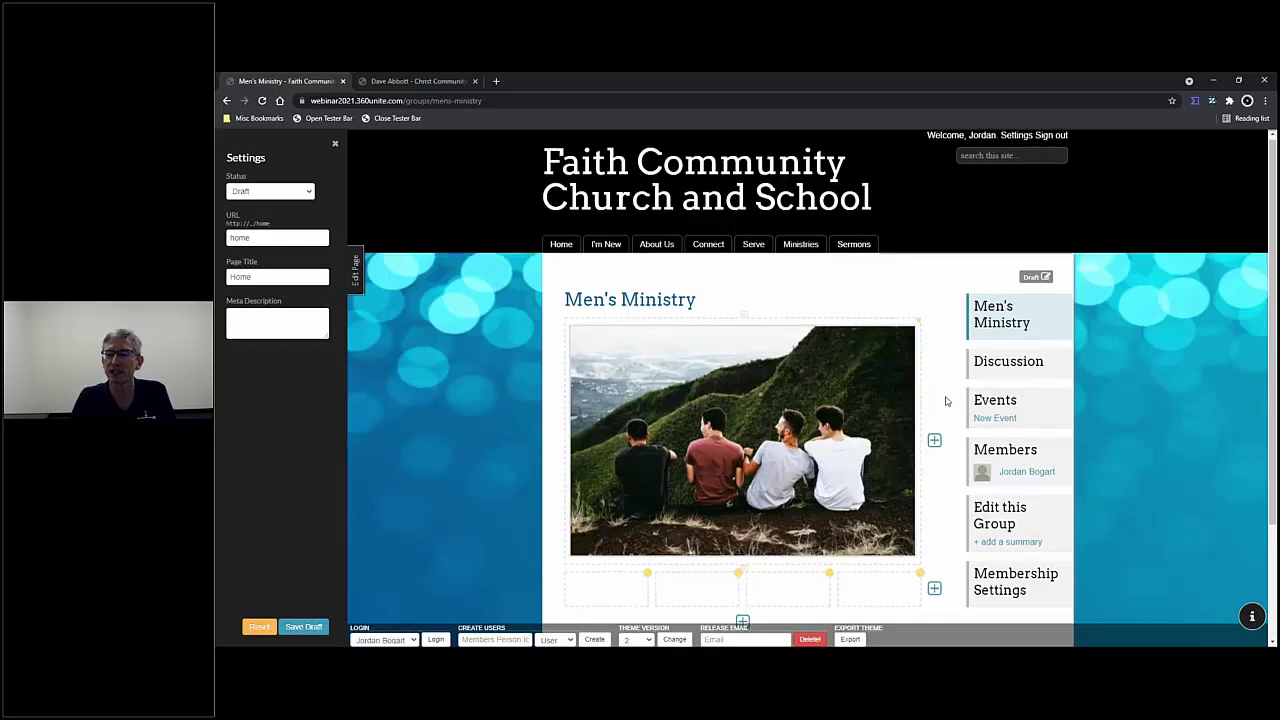
- Open the Men's Ministry group edit form with Edit this Group in the sidebar
{"action": "scroll", "coordinate": [960, 400], "scroll_direction": "down", "scroll_amount": 1}
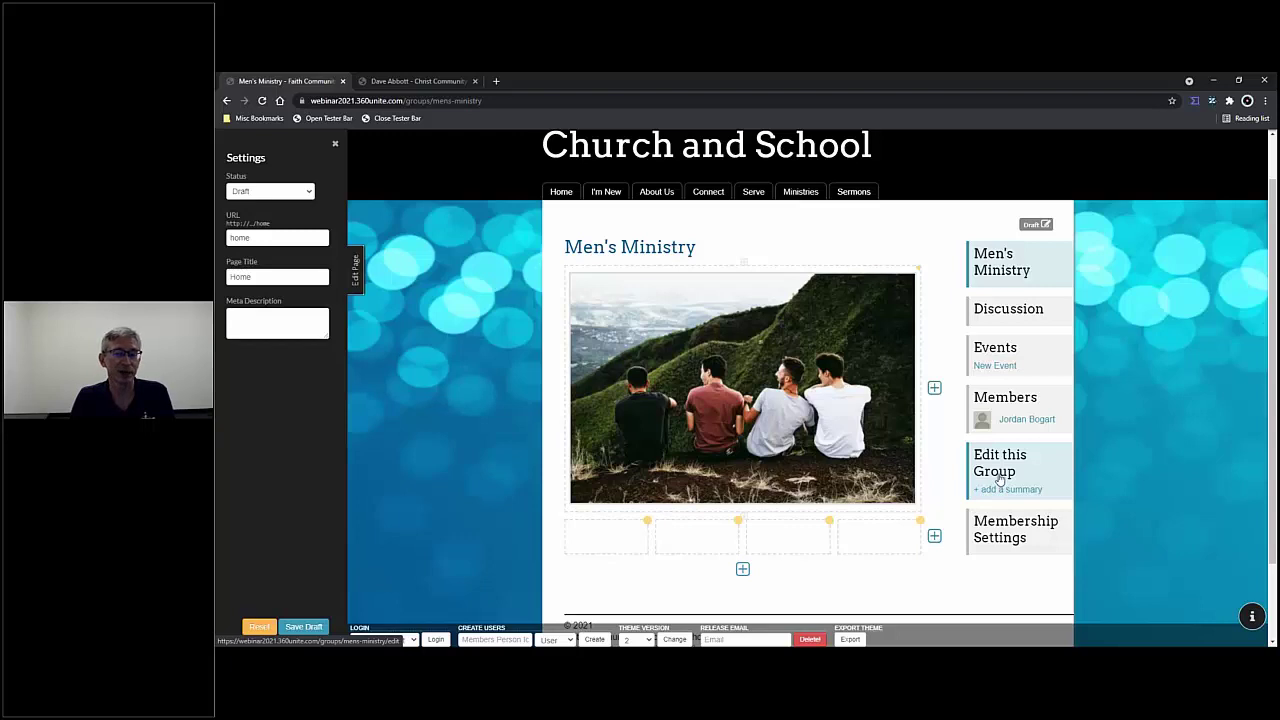
{"action": "left_click", "coordinate": [1000, 478]}
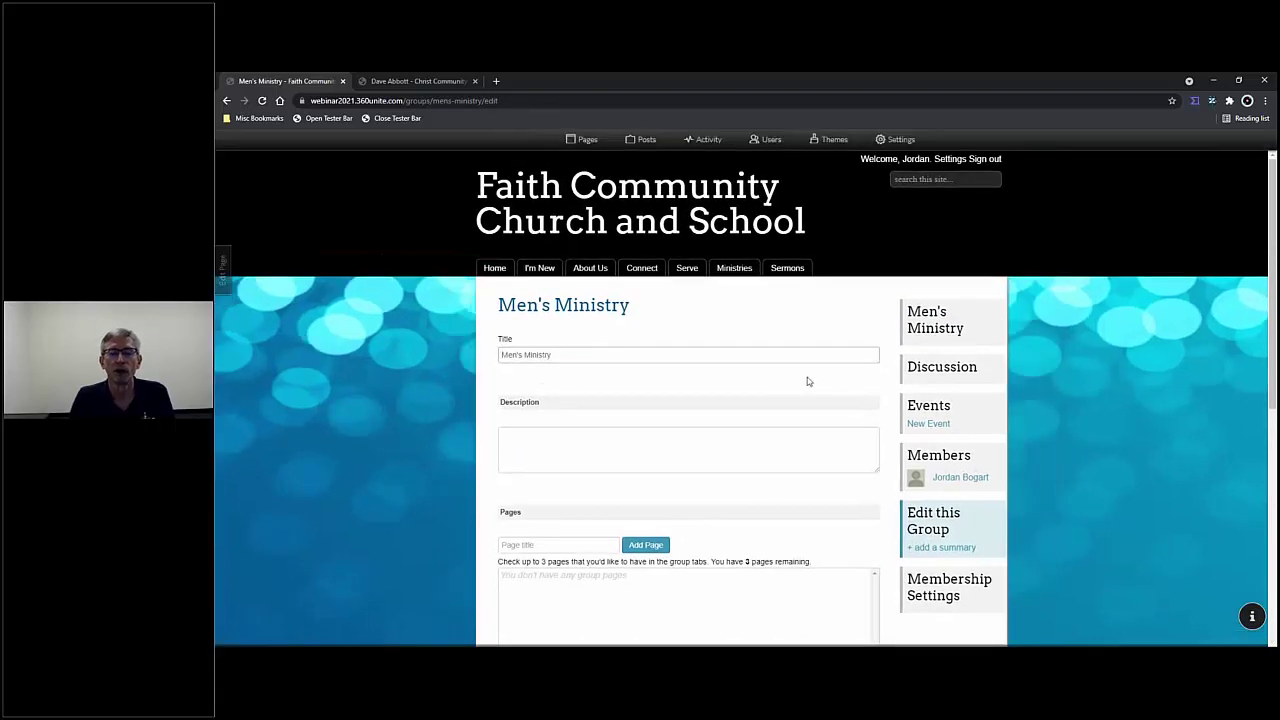
- Enter the description 'Where men gather to grow in their knowledge of the Lord'
{"action": "scroll", "coordinate": [806, 380], "scroll_direction": "down", "scroll_amount": 1}
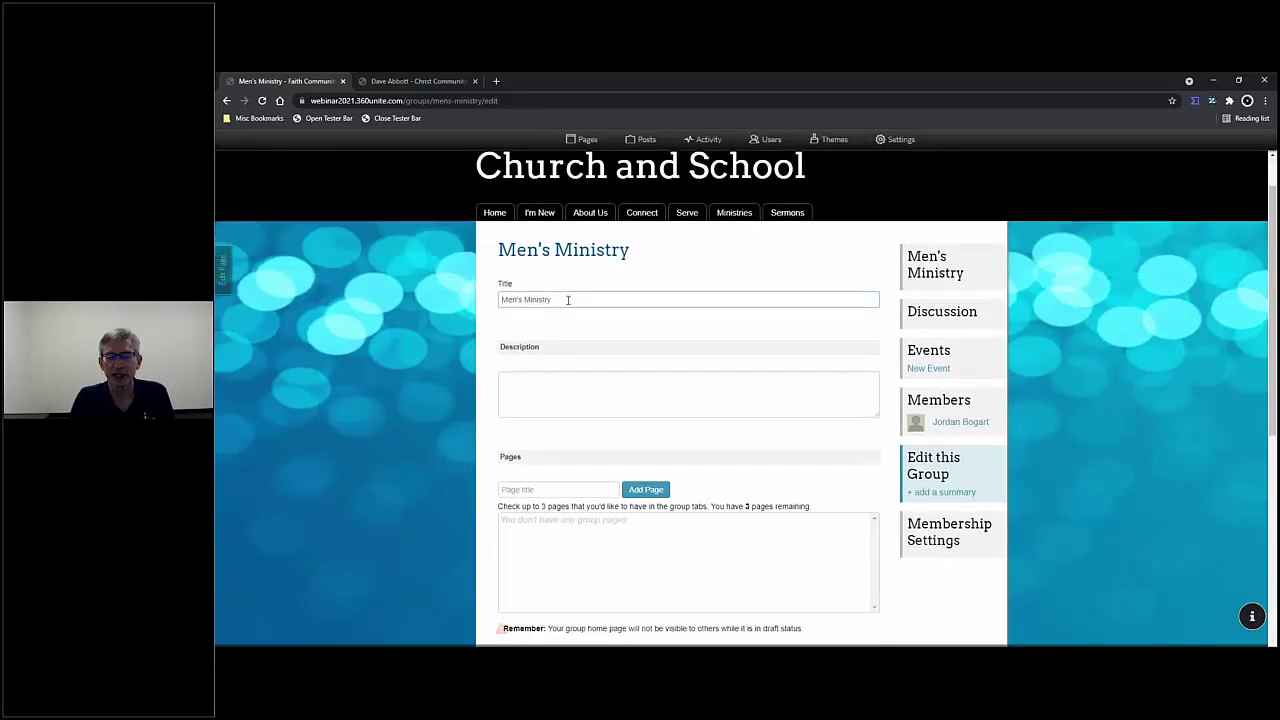
{"action": "left_click", "coordinate": [552, 384]}
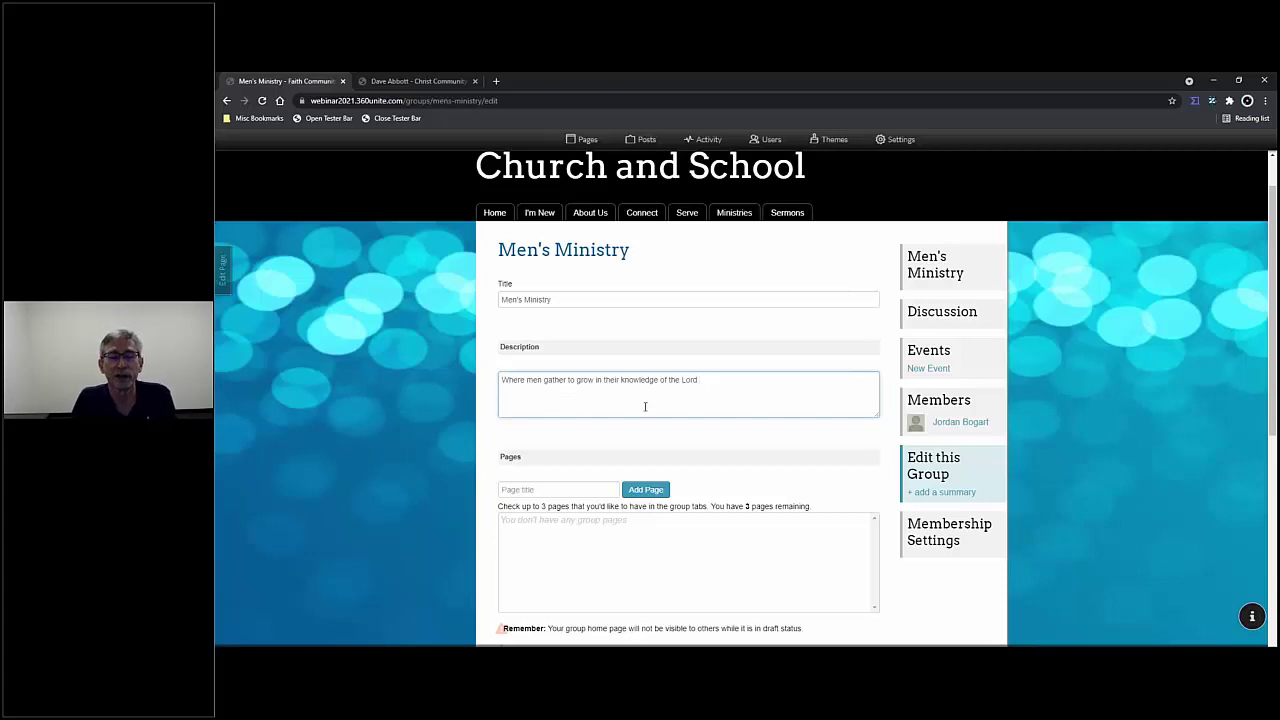
{"action": "scroll", "coordinate": [651, 411], "scroll_direction": "down", "scroll_amount": 2}
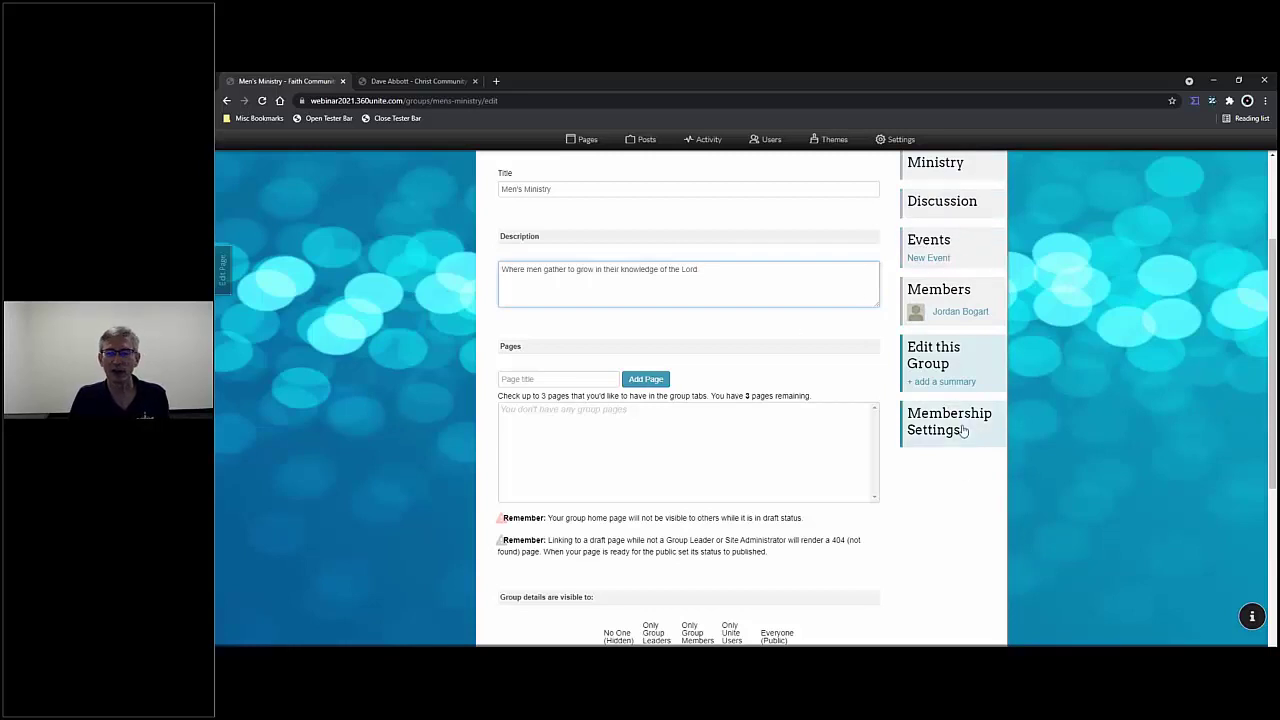
{"action": "scroll", "coordinate": [962, 430], "scroll_direction": "up", "scroll_amount": 2}
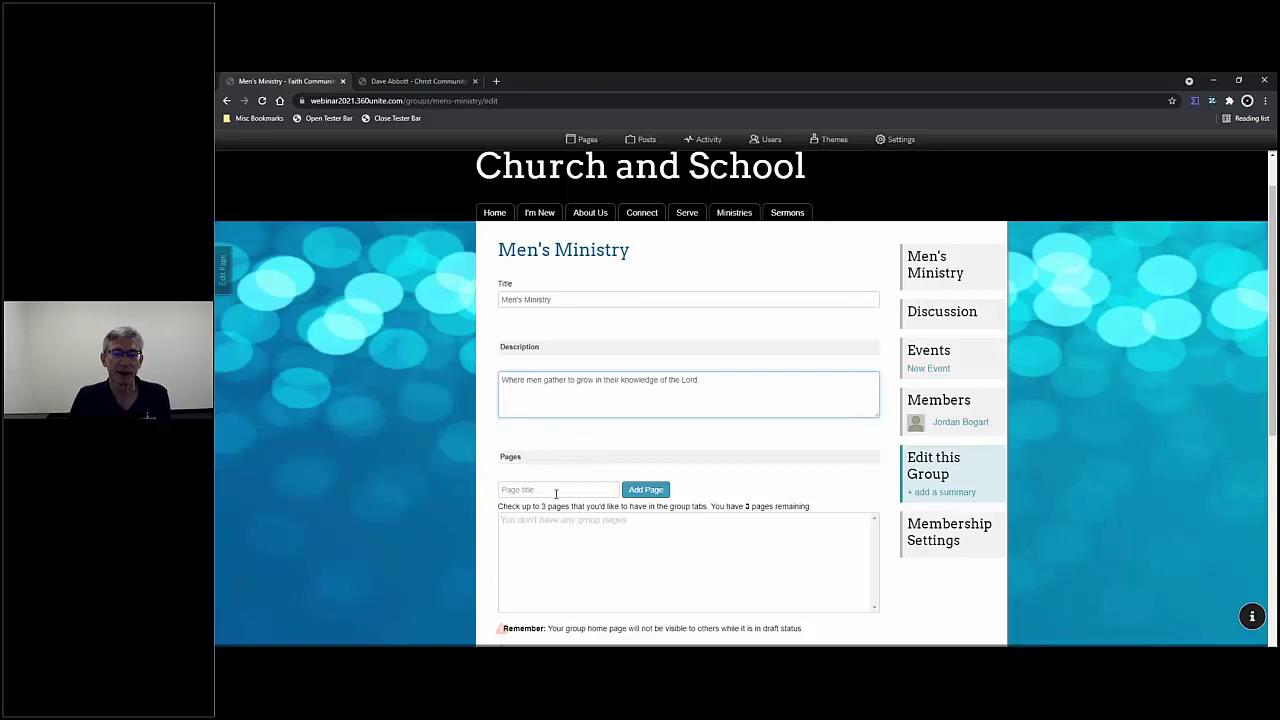
{"action": "scroll", "coordinate": [556, 493], "scroll_direction": "down", "scroll_amount": 2}
- Add Outreach and Photos as pages of the group
{"action": "left_click", "coordinate": [549, 323]}
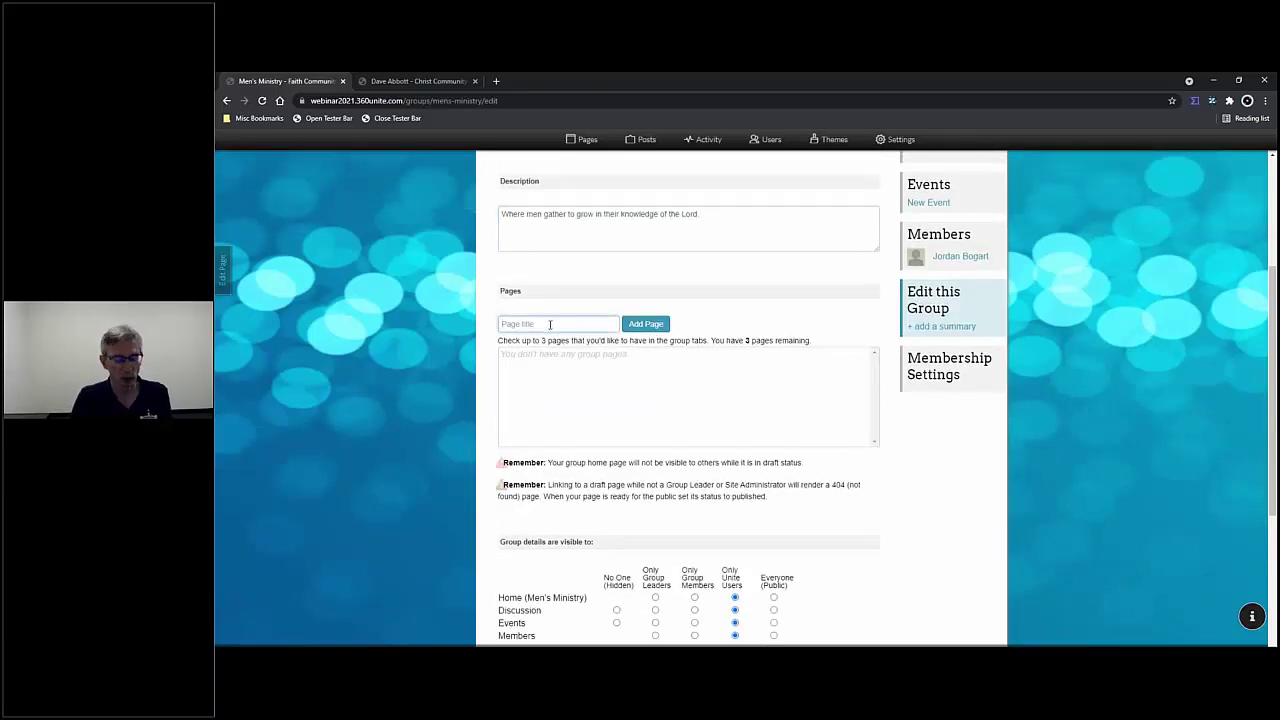
{"action": "type", "text": "Outreach"}
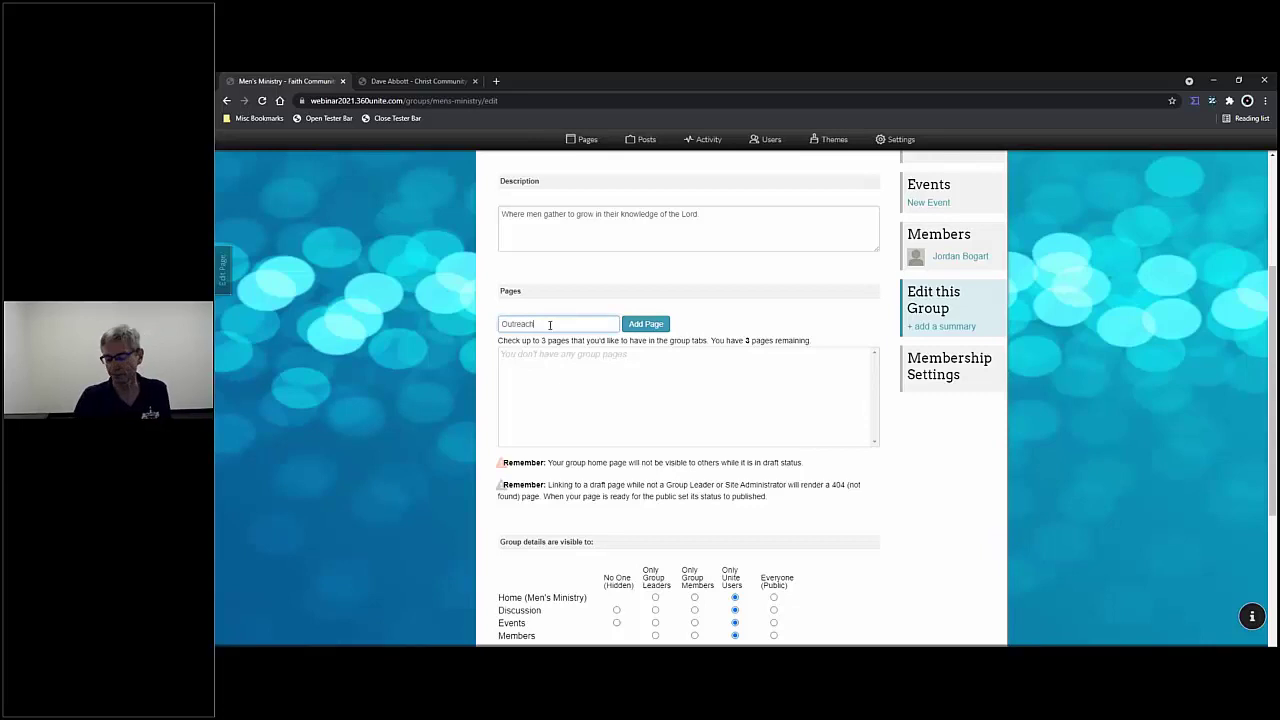
{"action": "key", "text": "Return"}
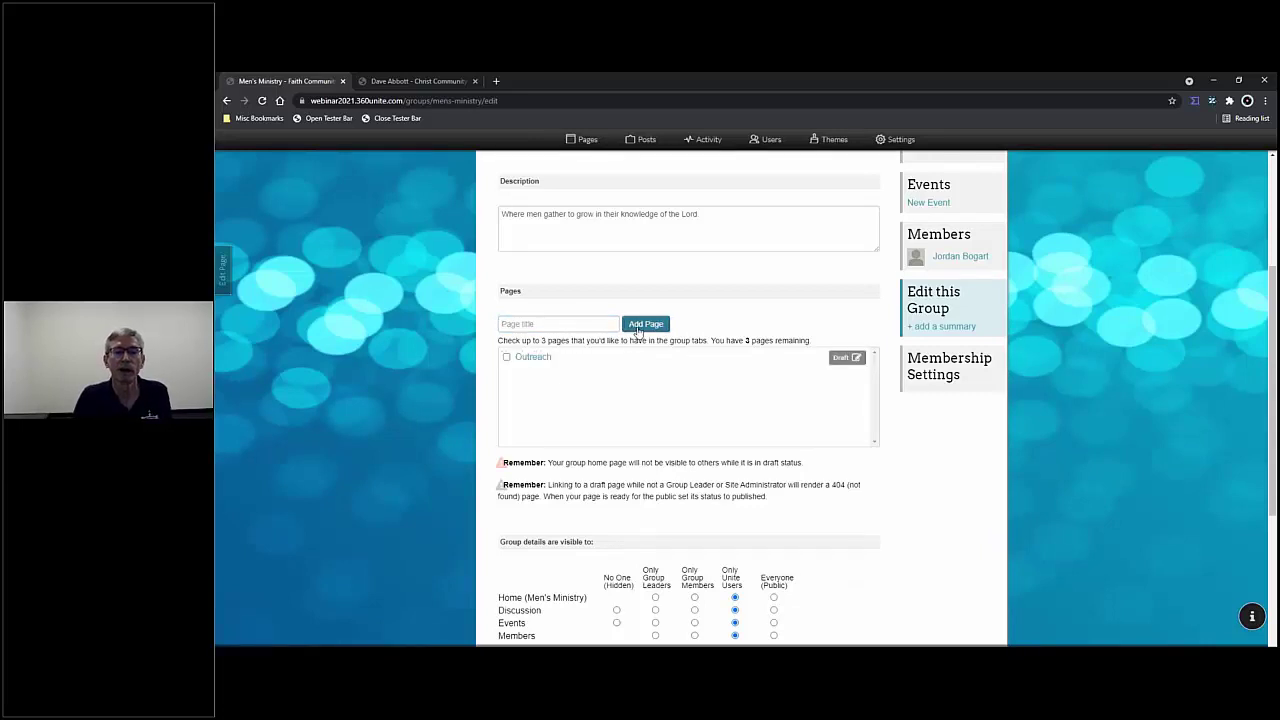
{"action": "left_click", "coordinate": [566, 323]}
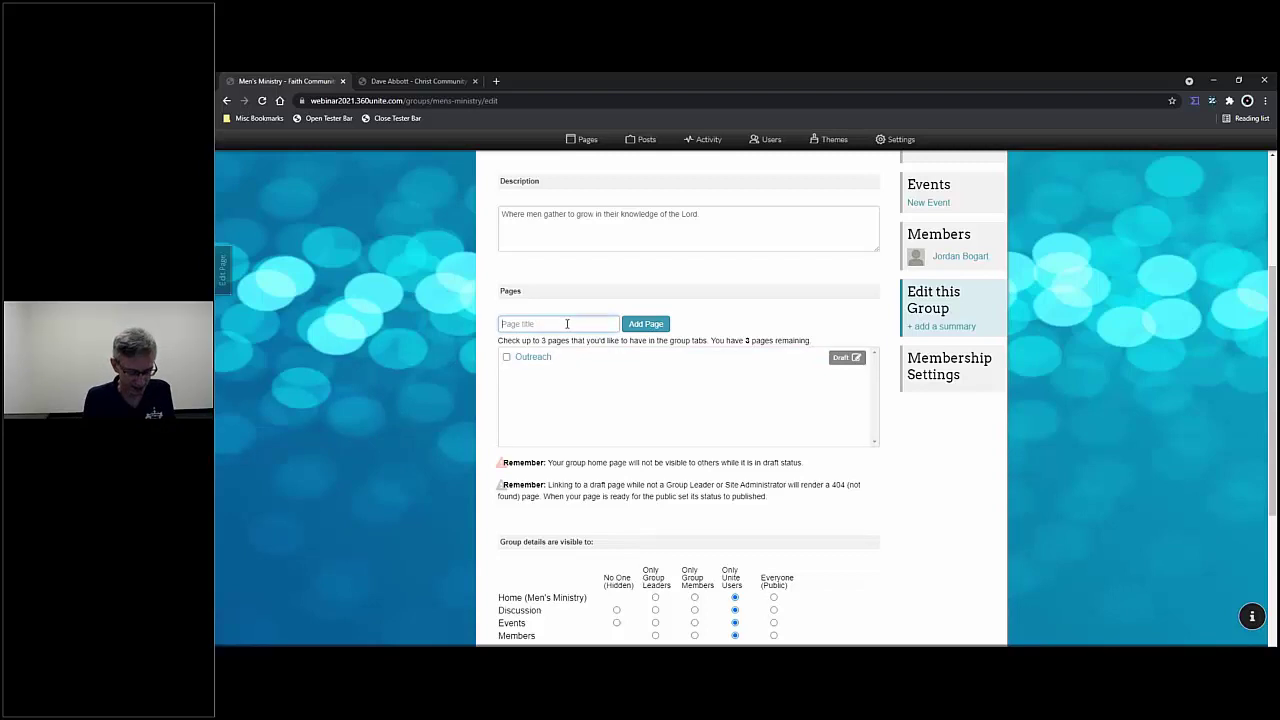
{"action": "type", "text": "Pl"}
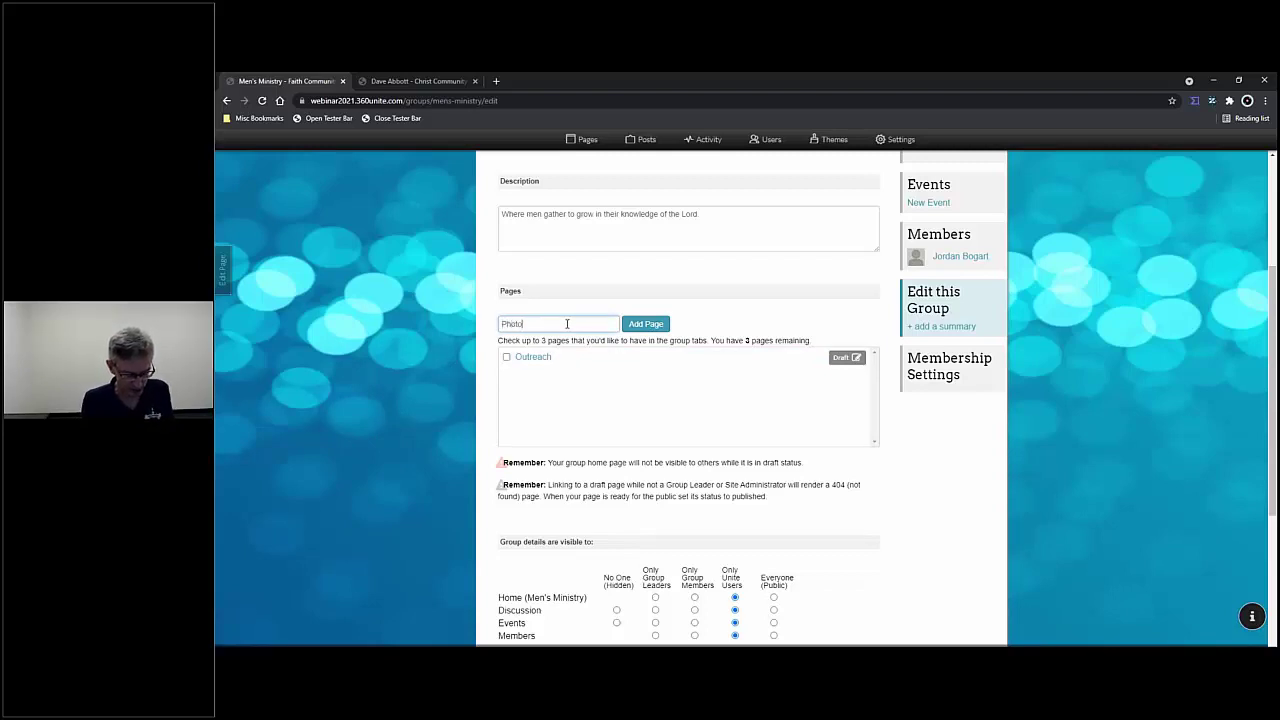
{"action": "type", "text": "otos"}
{"action": "left_click", "coordinate": [646, 324]}
- Add a Spiritual Growth page, fixing the misspelled 'Spiritual' via the spelling suggestion
{"action": "left_click", "coordinate": [595, 321]}
{"action": "type", "text": "St"}
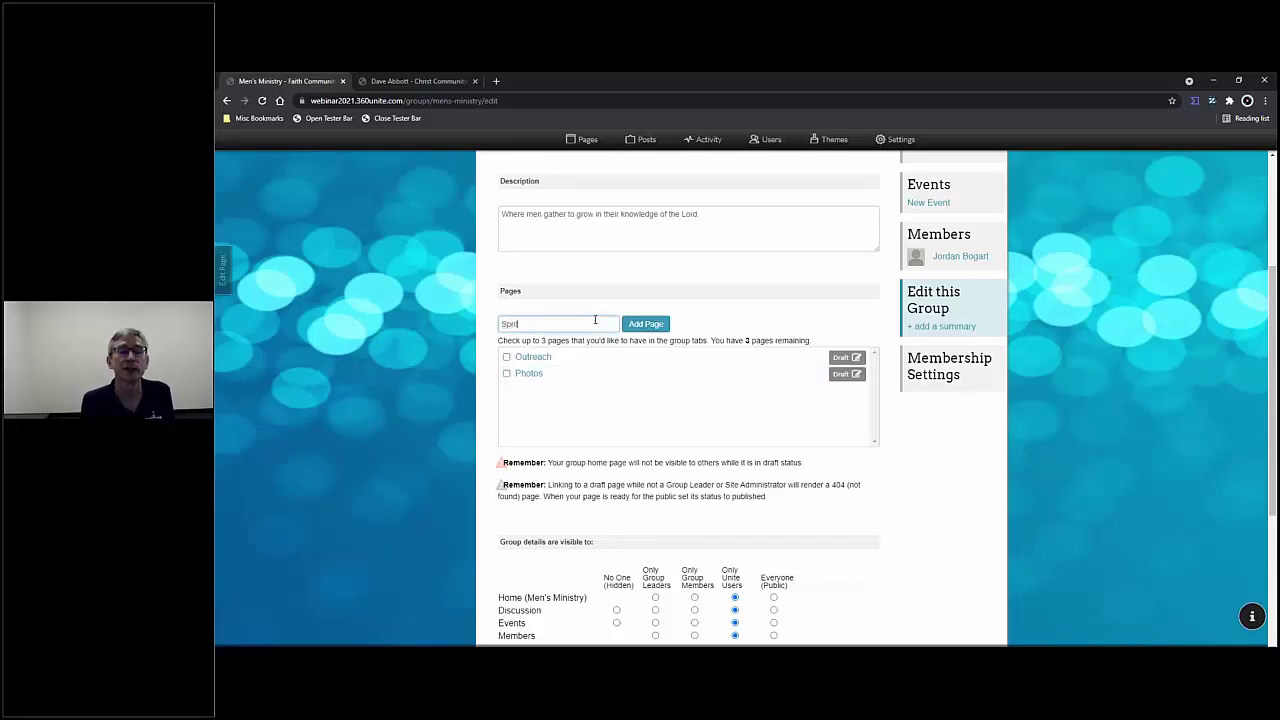
{"action": "type", "text": "iritual Growth"}
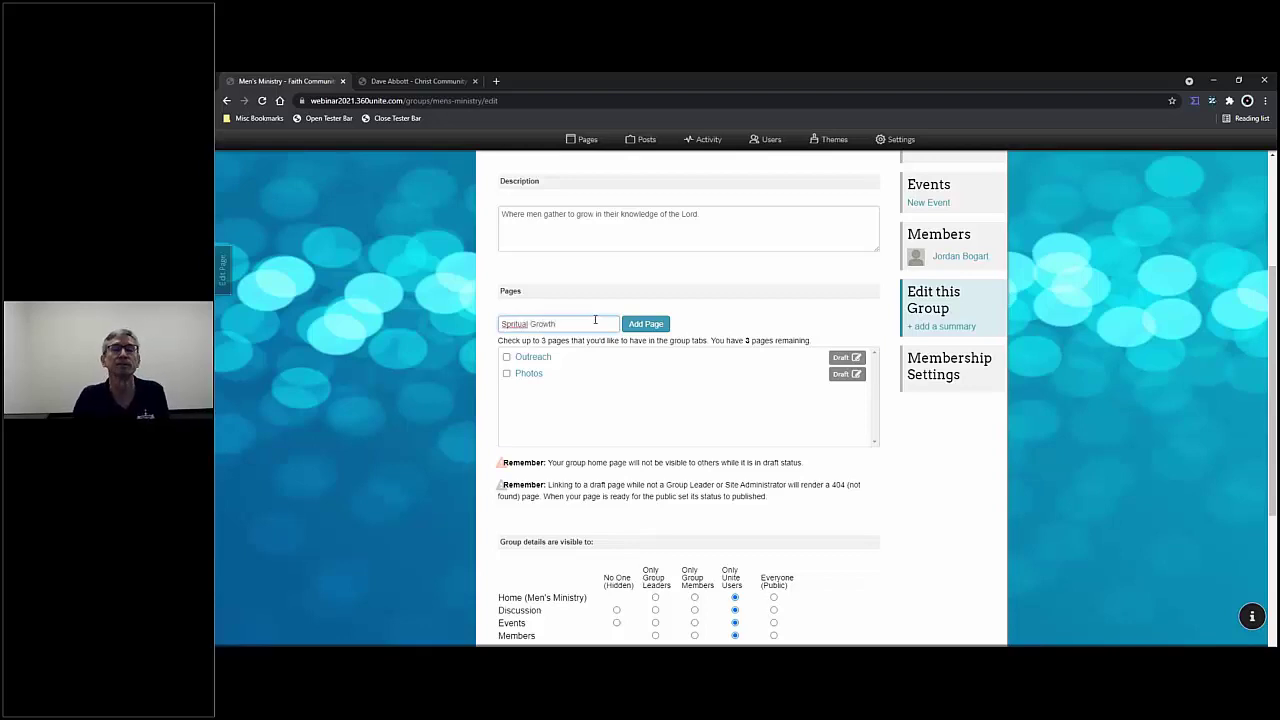
{"action": "right_click", "coordinate": [521, 322]}
{"action": "left_click", "coordinate": [545, 331]}
{"action": "left_click", "coordinate": [640, 325]}
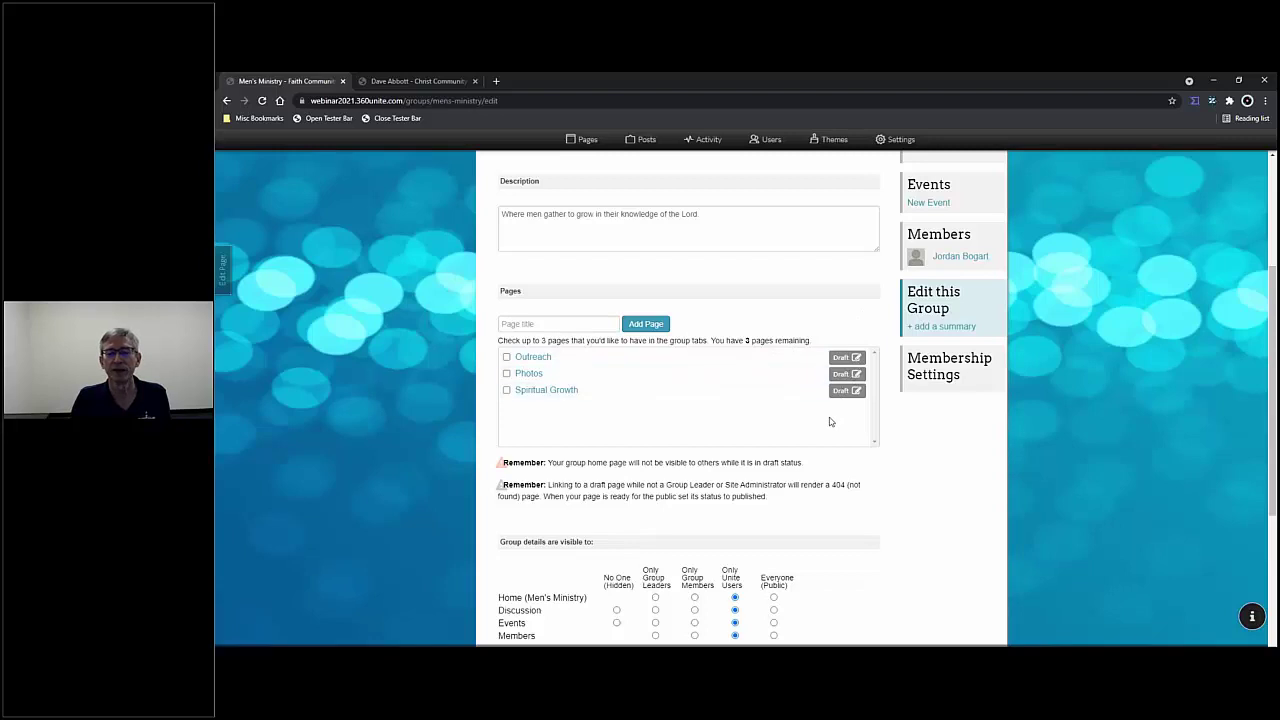
{"action": "scroll", "coordinate": [838, 425], "scroll_direction": "down", "scroll_amount": 1}
{"action": "scroll", "coordinate": [838, 425], "scroll_direction": "up", "scroll_amount": 1}
{"action": "scroll", "coordinate": [836, 433], "scroll_direction": "up", "scroll_amount": 3}
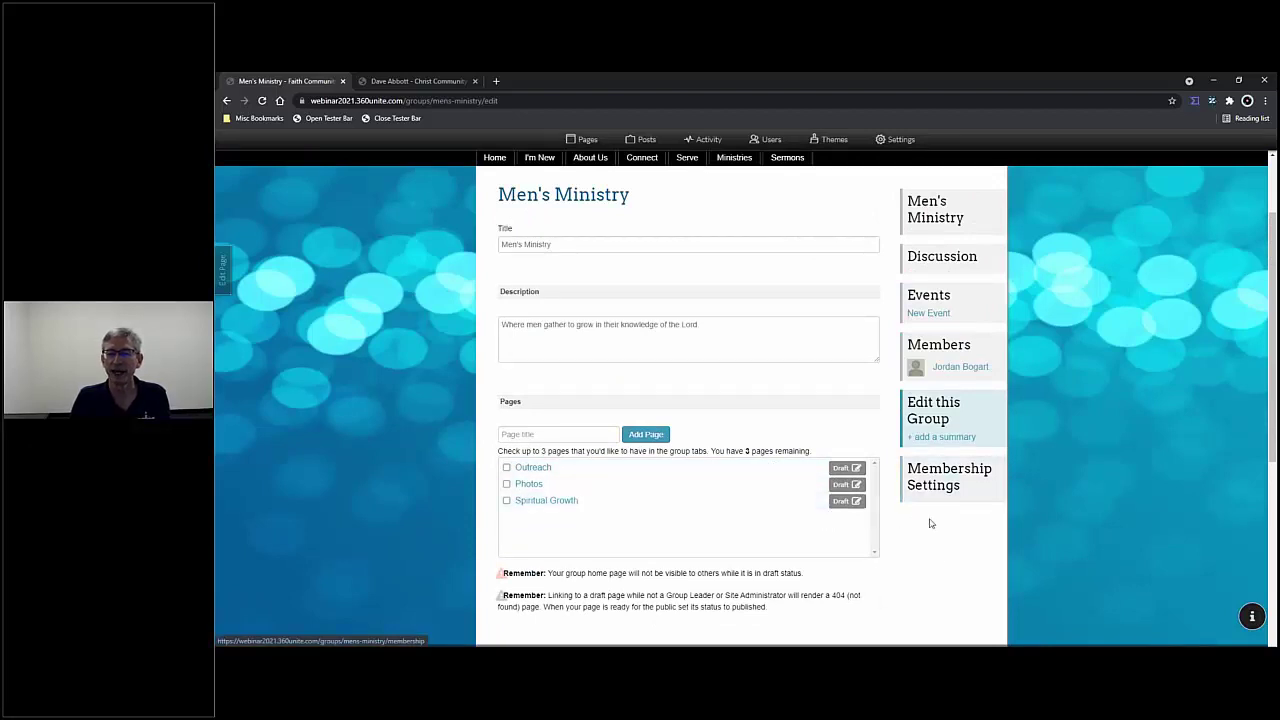
- Save the new description and three draft pages with Update Group
{"action": "scroll", "coordinate": [940, 570], "scroll_direction": "up", "scroll_amount": 3}
{"action": "scroll", "coordinate": [955, 612], "scroll_direction": "down", "scroll_amount": 2}
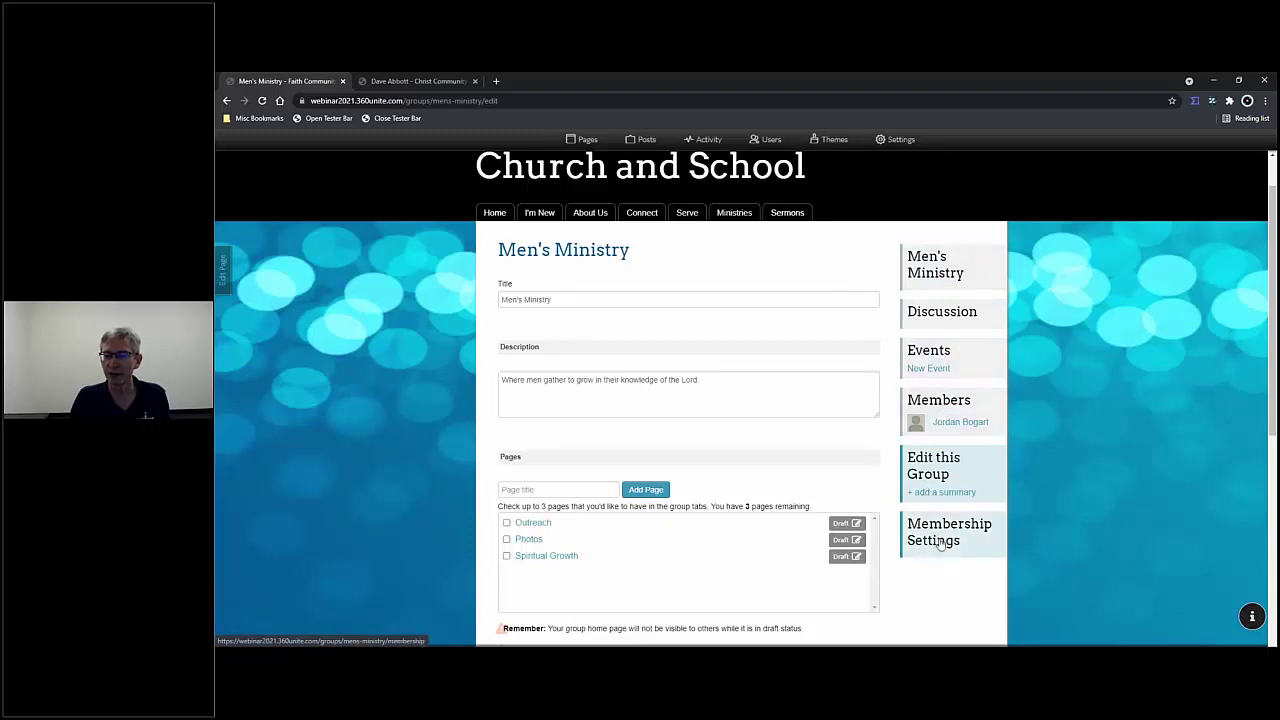
{"action": "scroll", "coordinate": [934, 558], "scroll_direction": "down", "scroll_amount": 1}
{"action": "scroll", "coordinate": [934, 558], "scroll_direction": "down", "scroll_amount": 3}
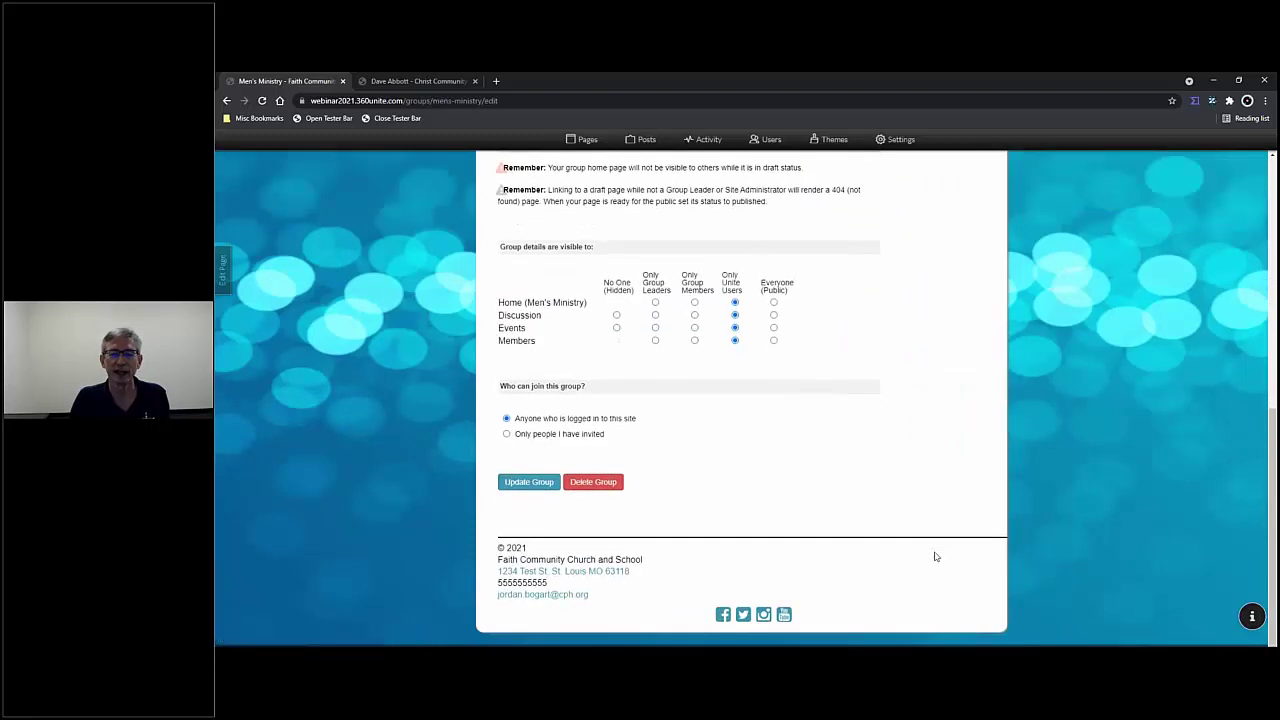
{"action": "left_click", "coordinate": [524, 481]}
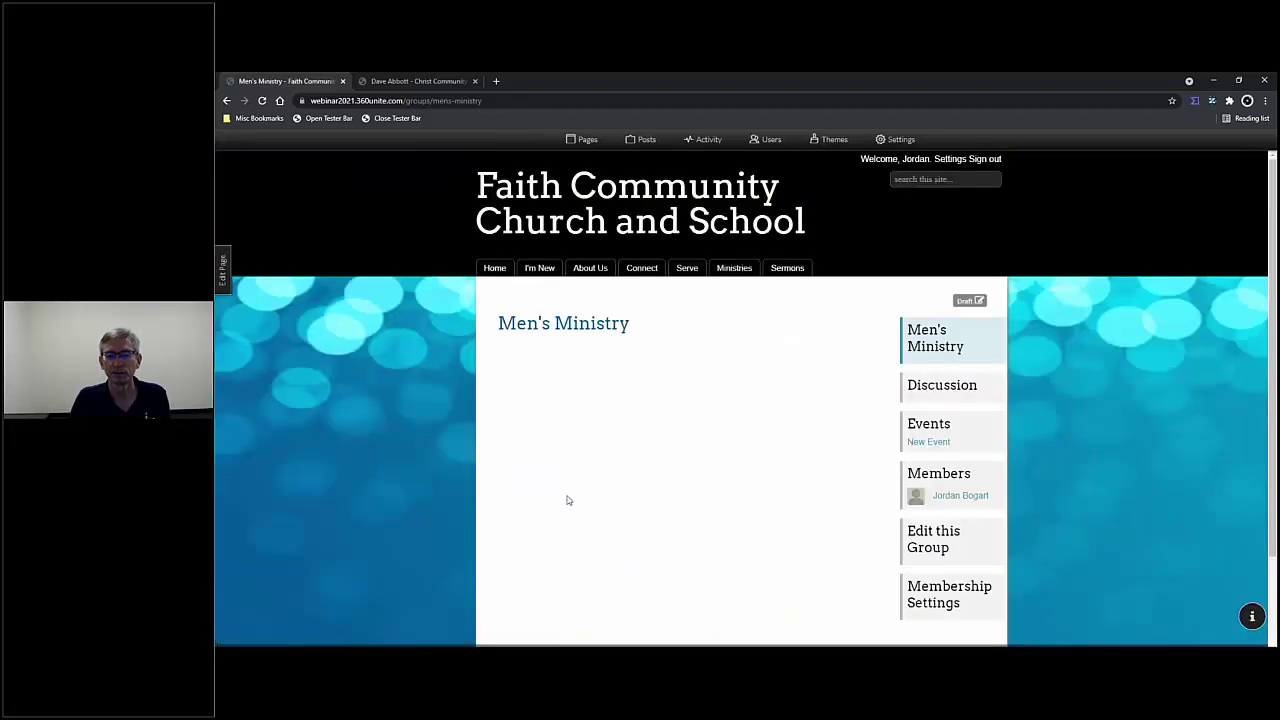
- Reload the Men's Ministry group page and reopen its Edit this Group form
{"action": "scroll", "coordinate": [711, 509], "scroll_direction": "down", "scroll_amount": 2}
{"action": "scroll", "coordinate": [711, 509], "scroll_direction": "up", "scroll_amount": 2}
{"action": "left_click", "coordinate": [263, 102]}
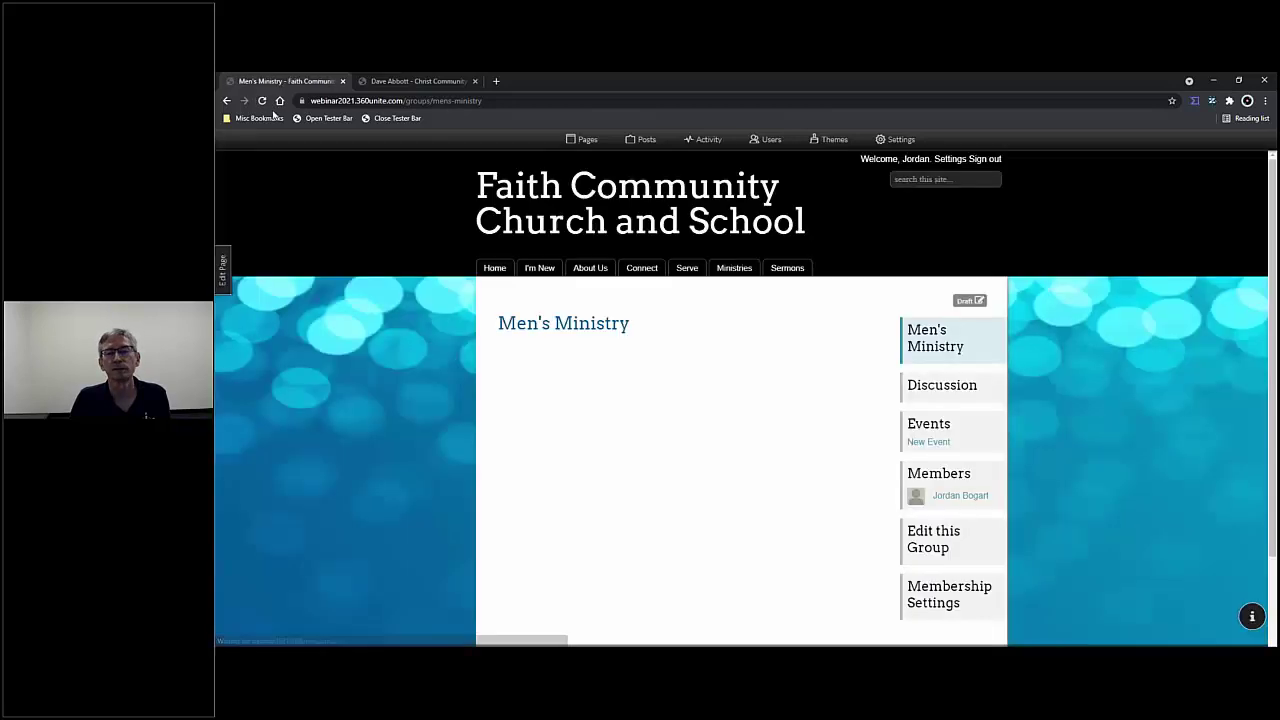
{"action": "scroll", "coordinate": [866, 550], "scroll_direction": "down", "scroll_amount": 2}
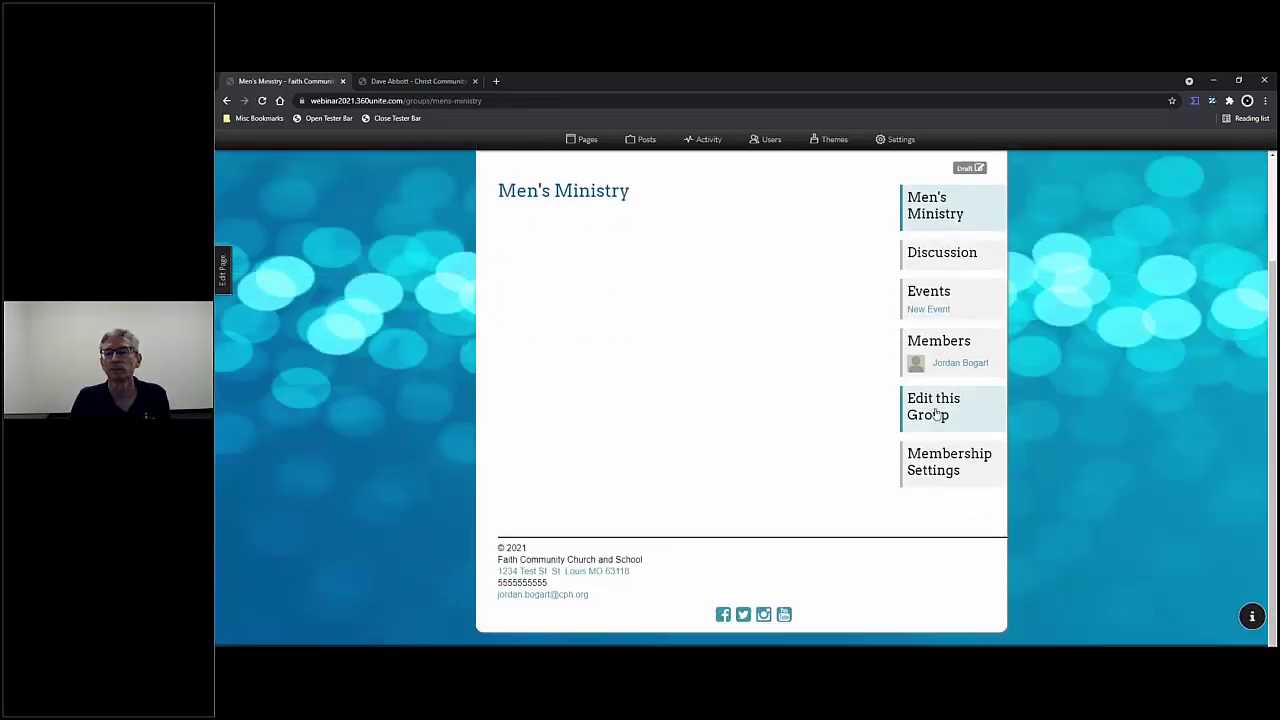
{"action": "left_click", "coordinate": [940, 408]}
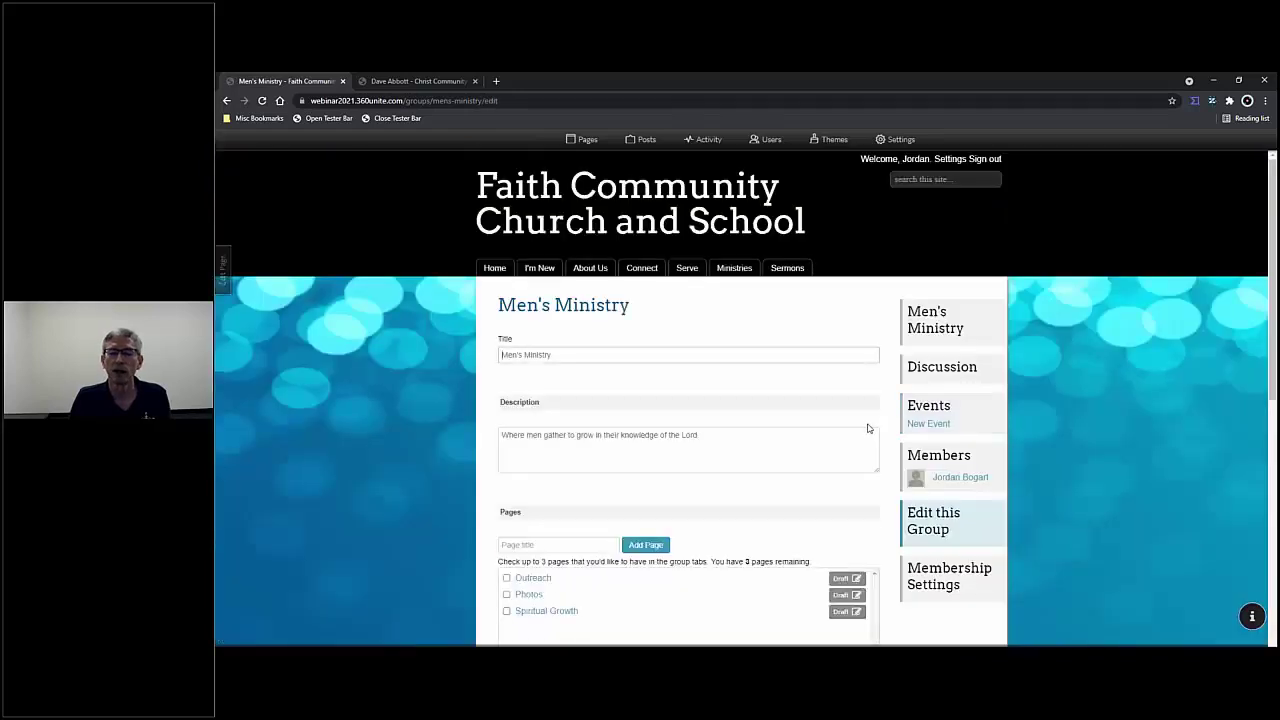
- Cancel the Outreach rename, enable Outreach, Photos and Spiritual Growth as tabs, and update the group
{"action": "scroll", "coordinate": [868, 430], "scroll_direction": "down", "scroll_amount": 2}
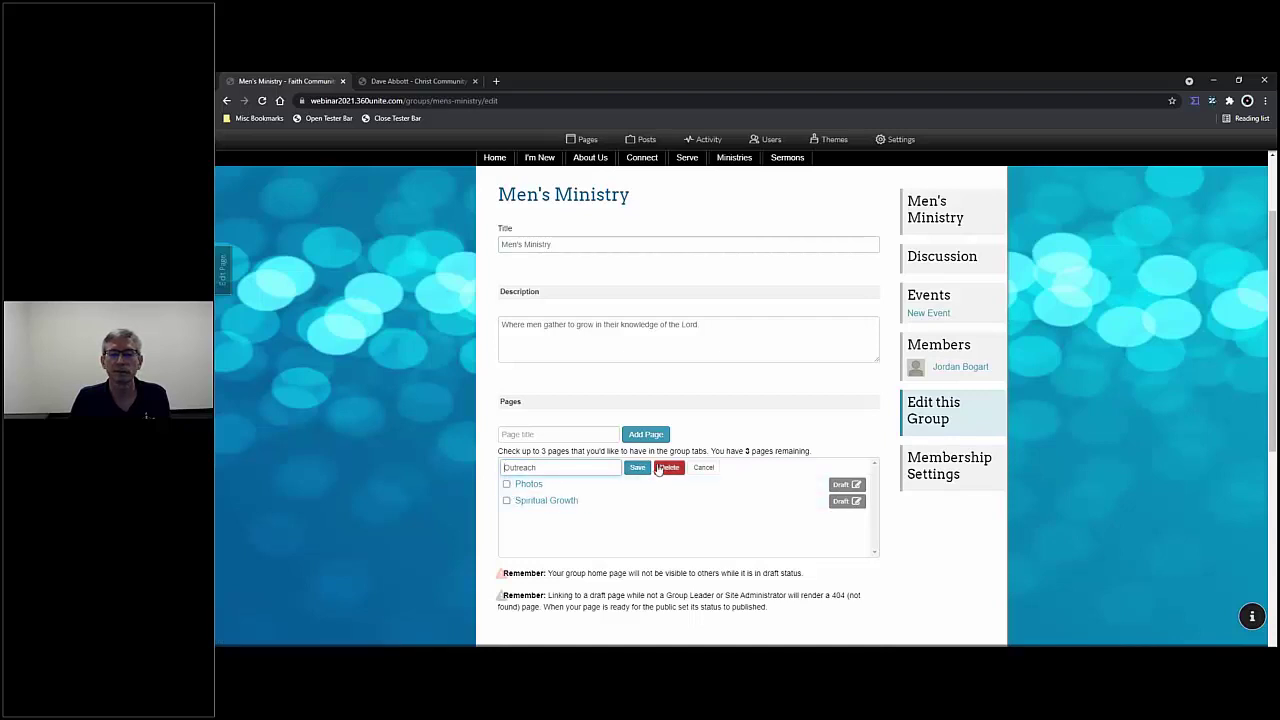
{"action": "left_click", "coordinate": [701, 469]}
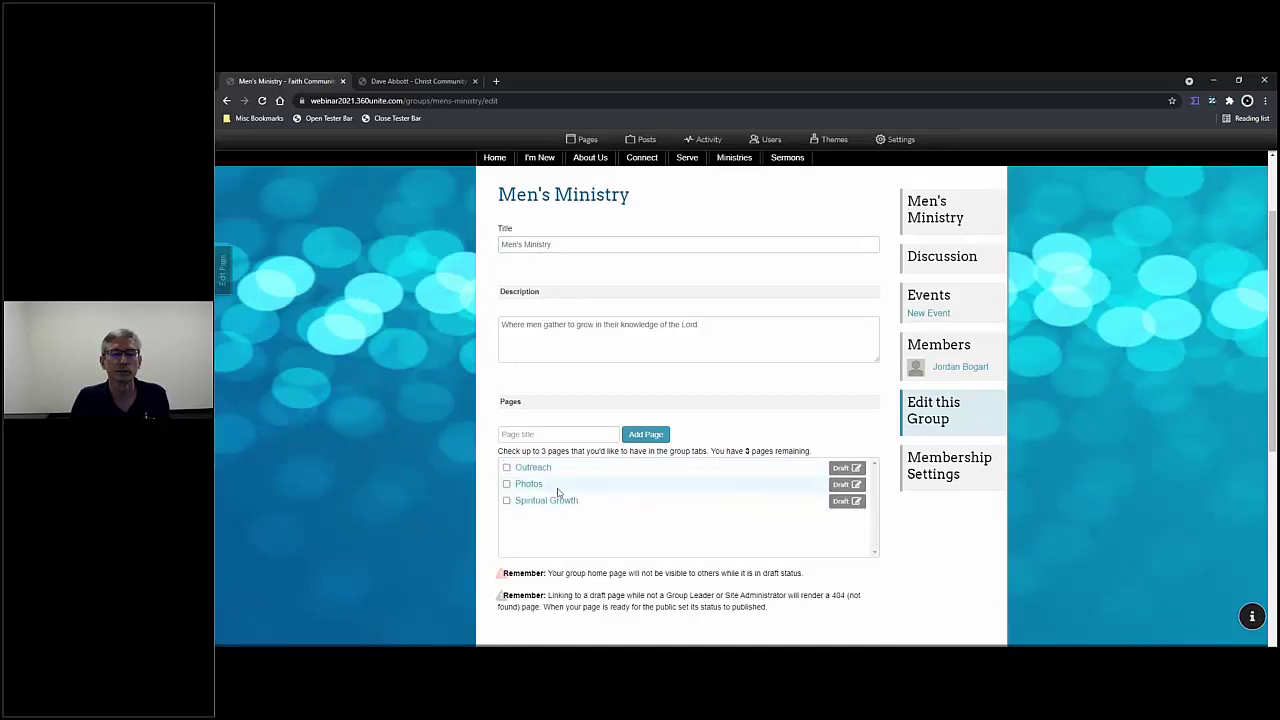
{"action": "left_click", "coordinate": [507, 468]}
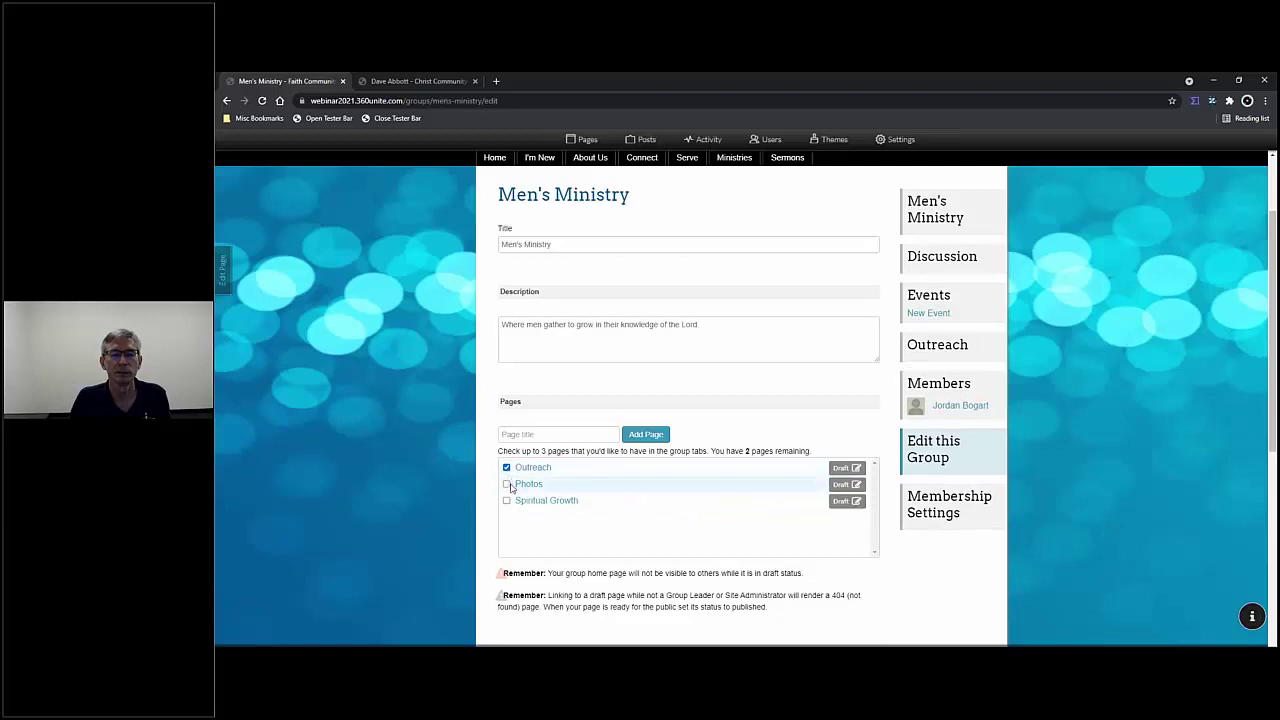
{"action": "left_click", "coordinate": [507, 484]}
{"action": "left_click", "coordinate": [507, 500]}
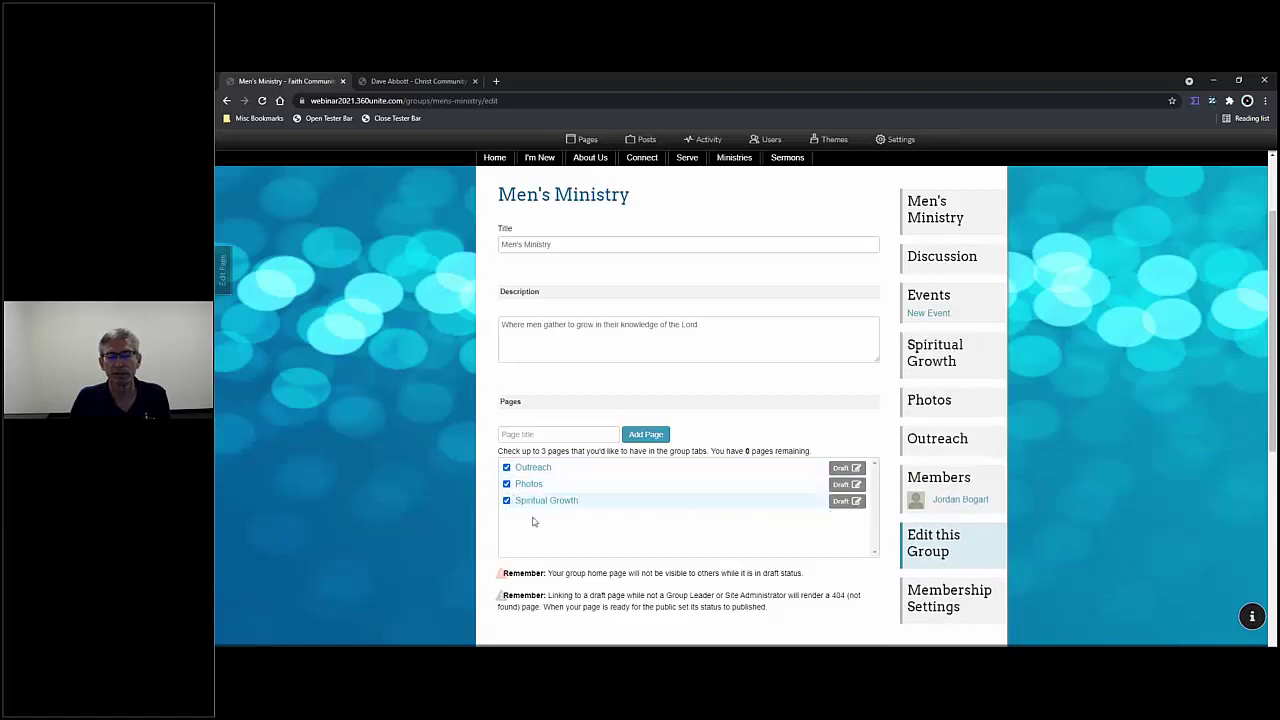
{"action": "scroll", "coordinate": [640, 595], "scroll_direction": "down", "scroll_amount": 4}
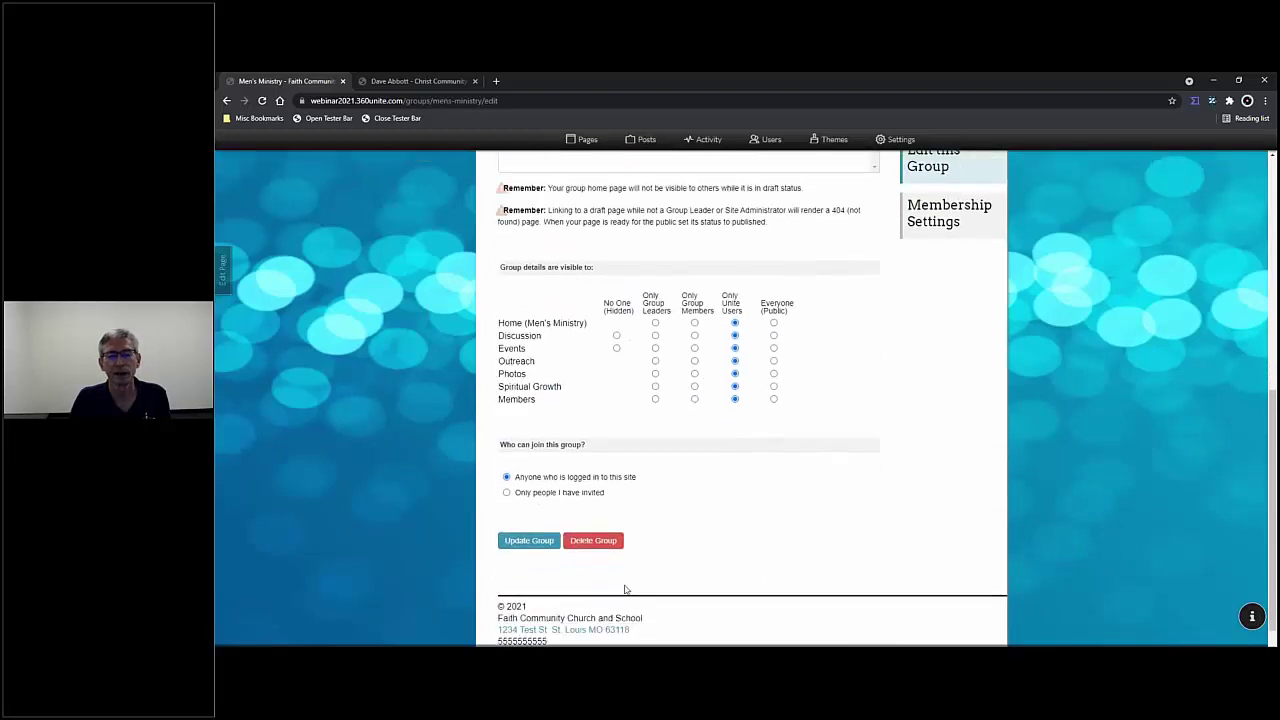
{"action": "left_click", "coordinate": [529, 539]}
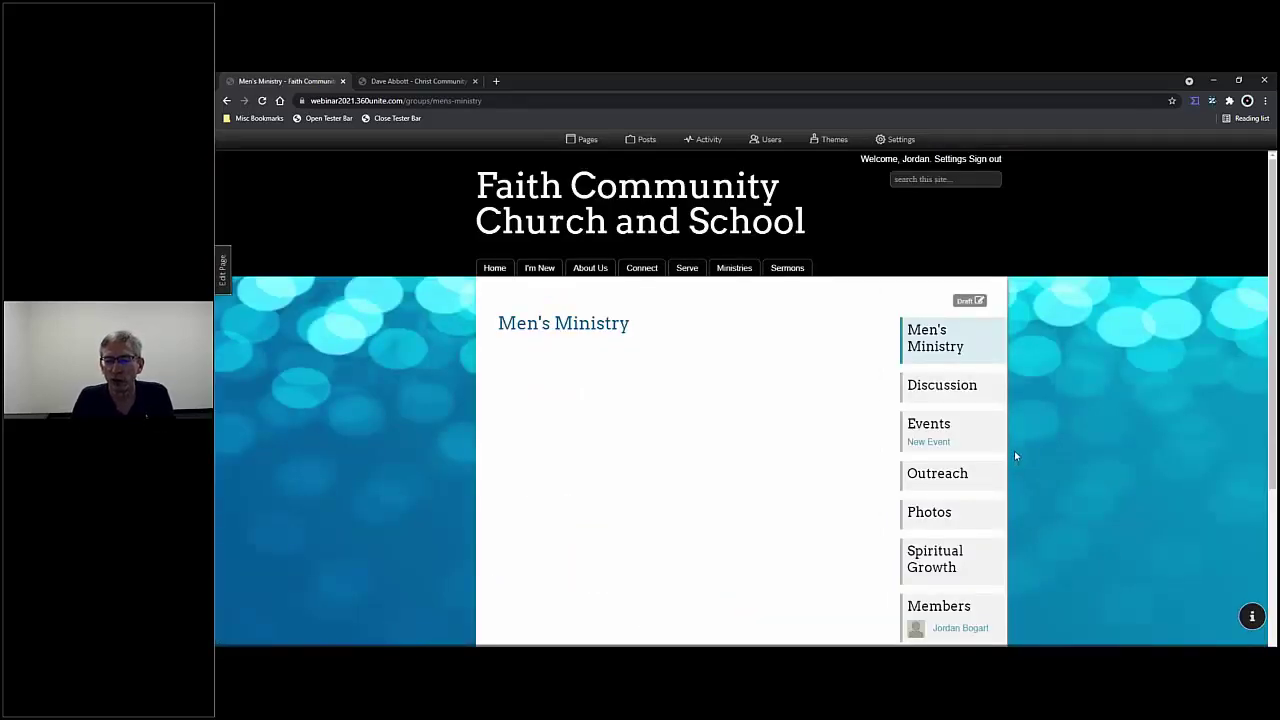
- Go to the Outreach page from the group's sidebar
{"action": "scroll", "coordinate": [1014, 454], "scroll_direction": "down", "scroll_amount": 1}
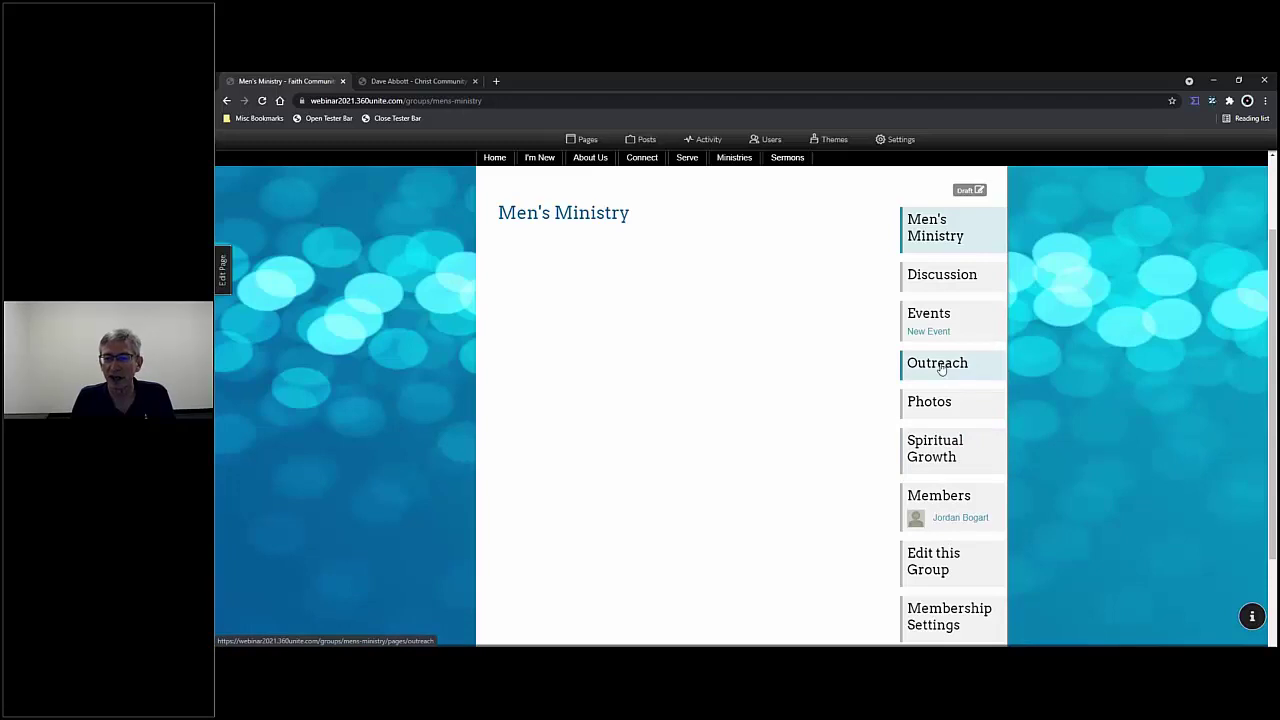
{"action": "left_click", "coordinate": [940, 368]}
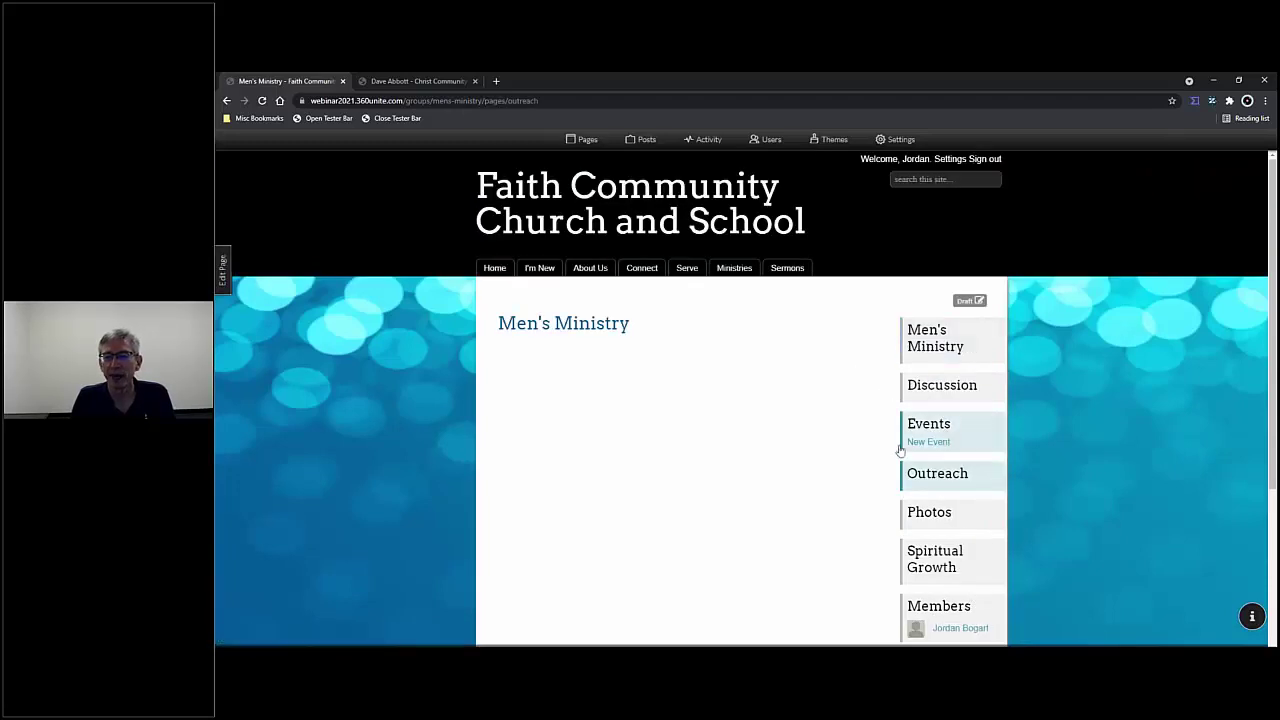
- Add an 'Outreach' Heading 1 block to the Outreach page, save the draft, and go to Photos
{"action": "left_click", "coordinate": [228, 270]}
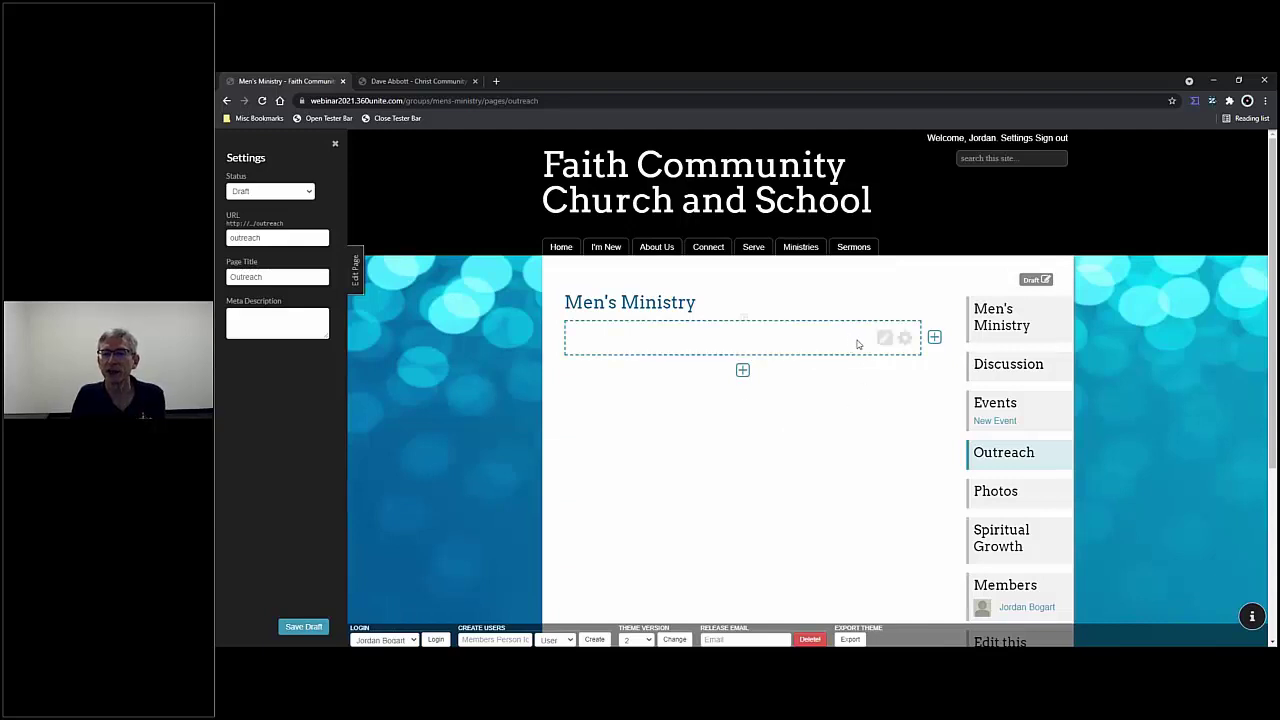
{"action": "left_click", "coordinate": [748, 339]}
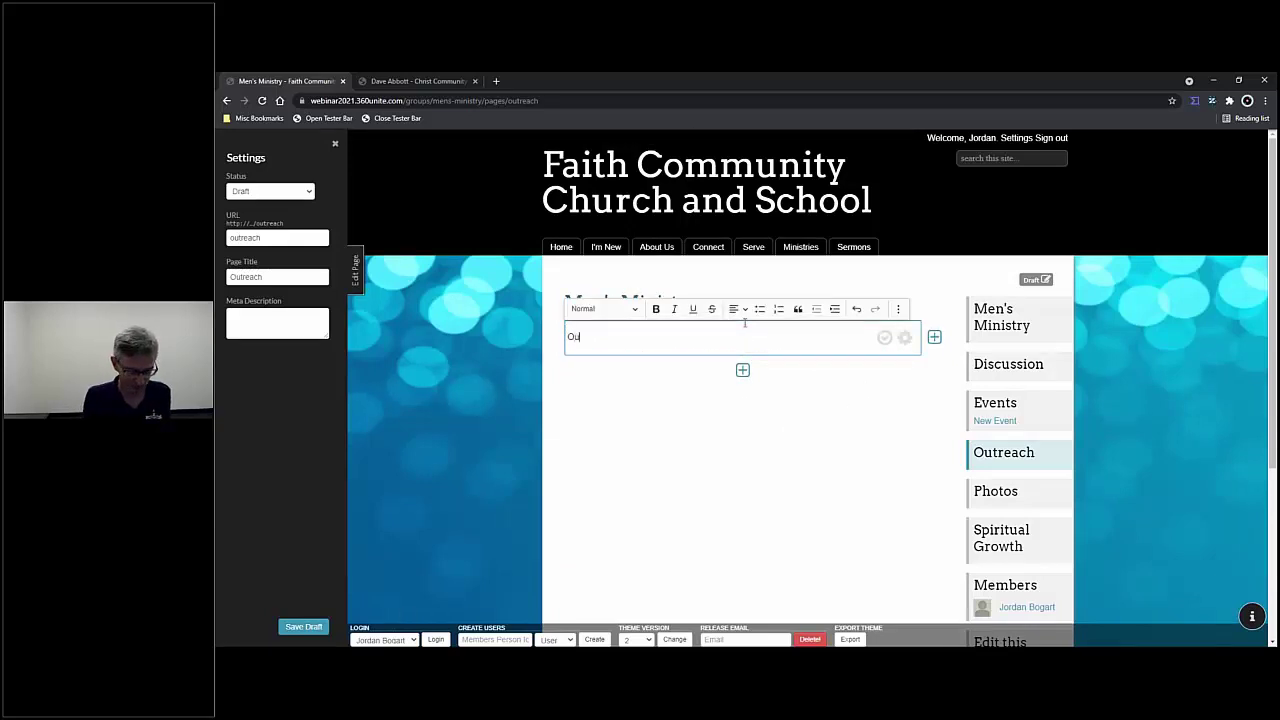
{"action": "type", "text": "Outreach"}
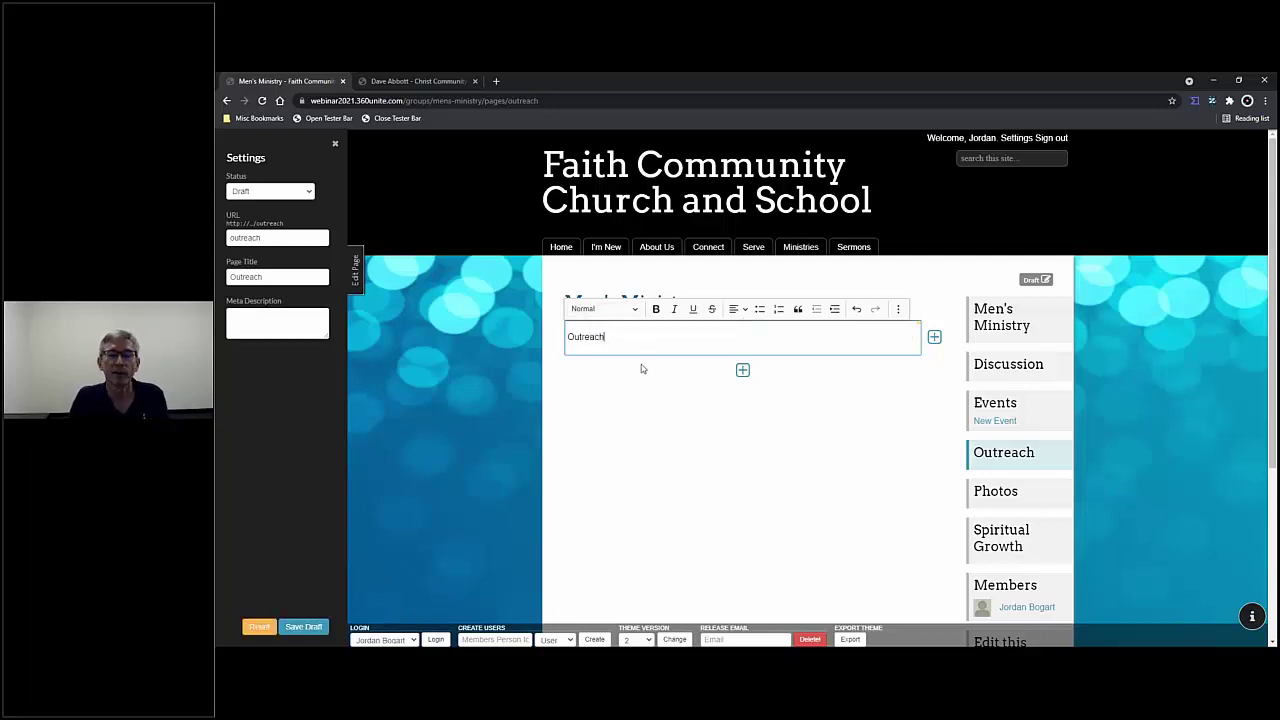
{"action": "left_click_drag", "start_coordinate": [617, 335], "coordinate": [568, 325]}
{"action": "left_click", "coordinate": [634, 309]}
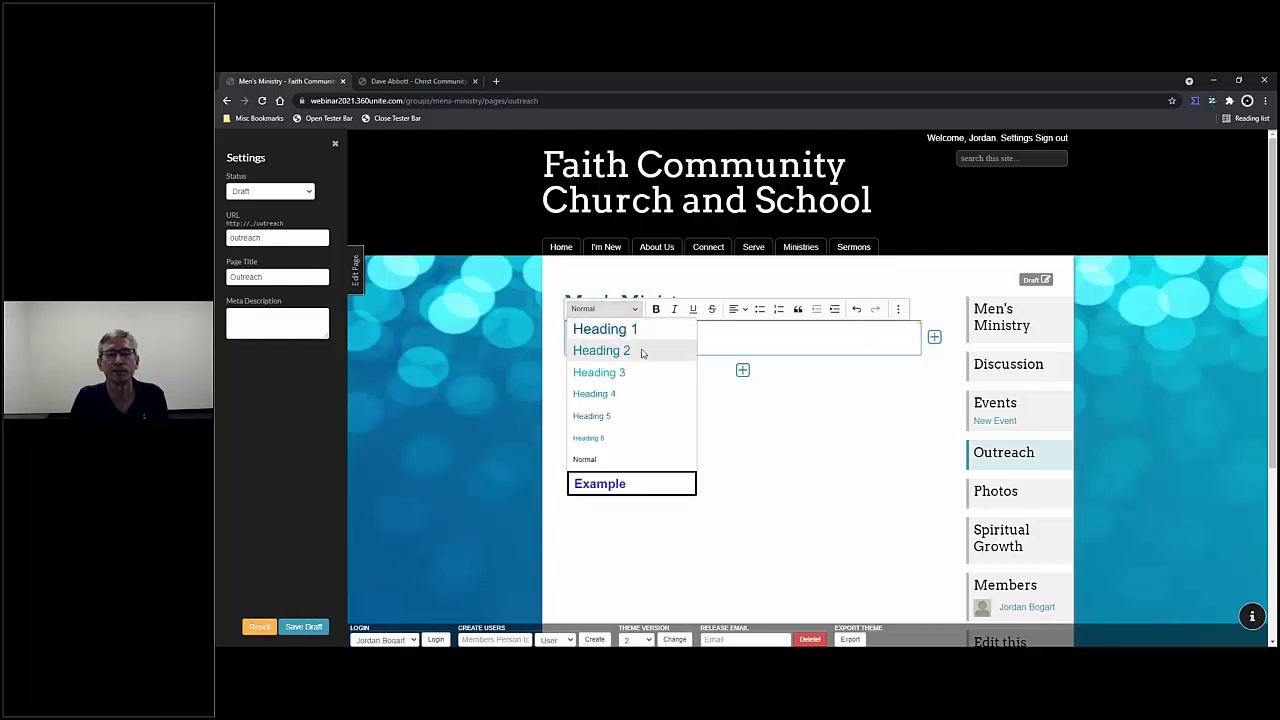
{"action": "left_click", "coordinate": [638, 333]}
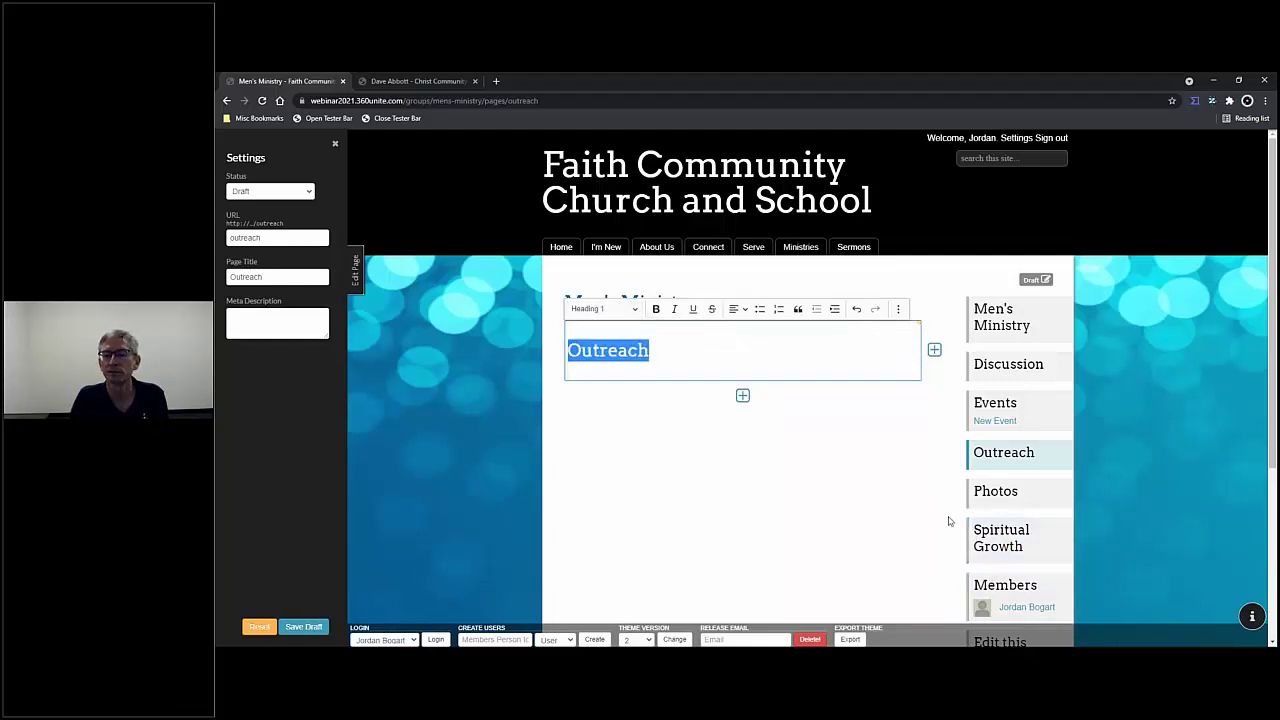
{"action": "left_click", "coordinate": [900, 392]}
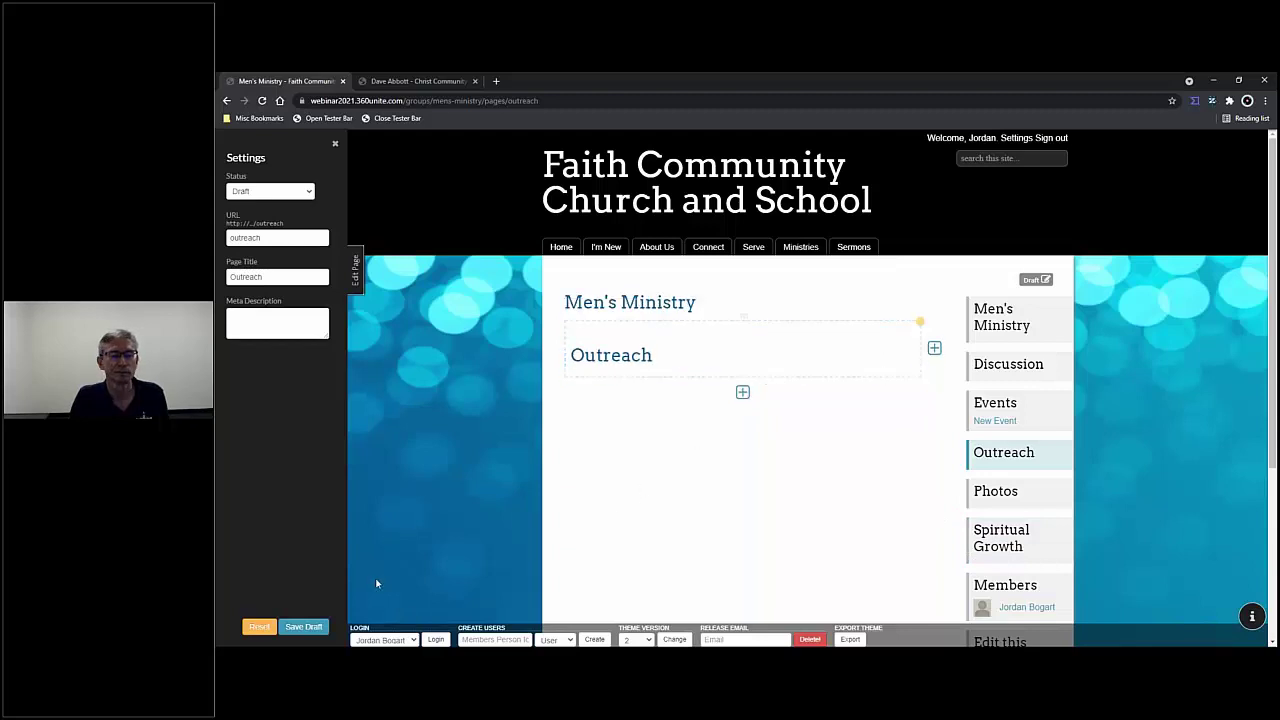
{"action": "left_click", "coordinate": [313, 628]}
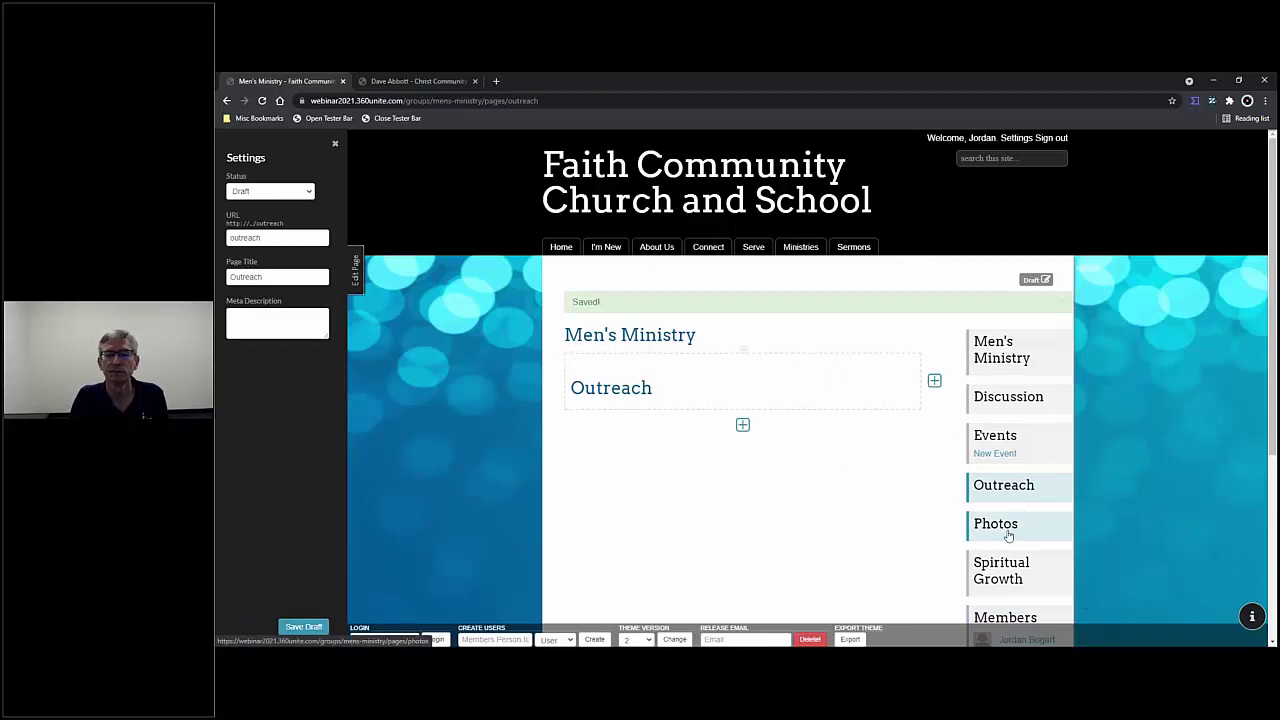
{"action": "left_click", "coordinate": [1000, 524]}
- Put a 'Photos' Heading 1 in the Photos page's content block, then go to Spiritual Growth
{"action": "left_click", "coordinate": [798, 344]}
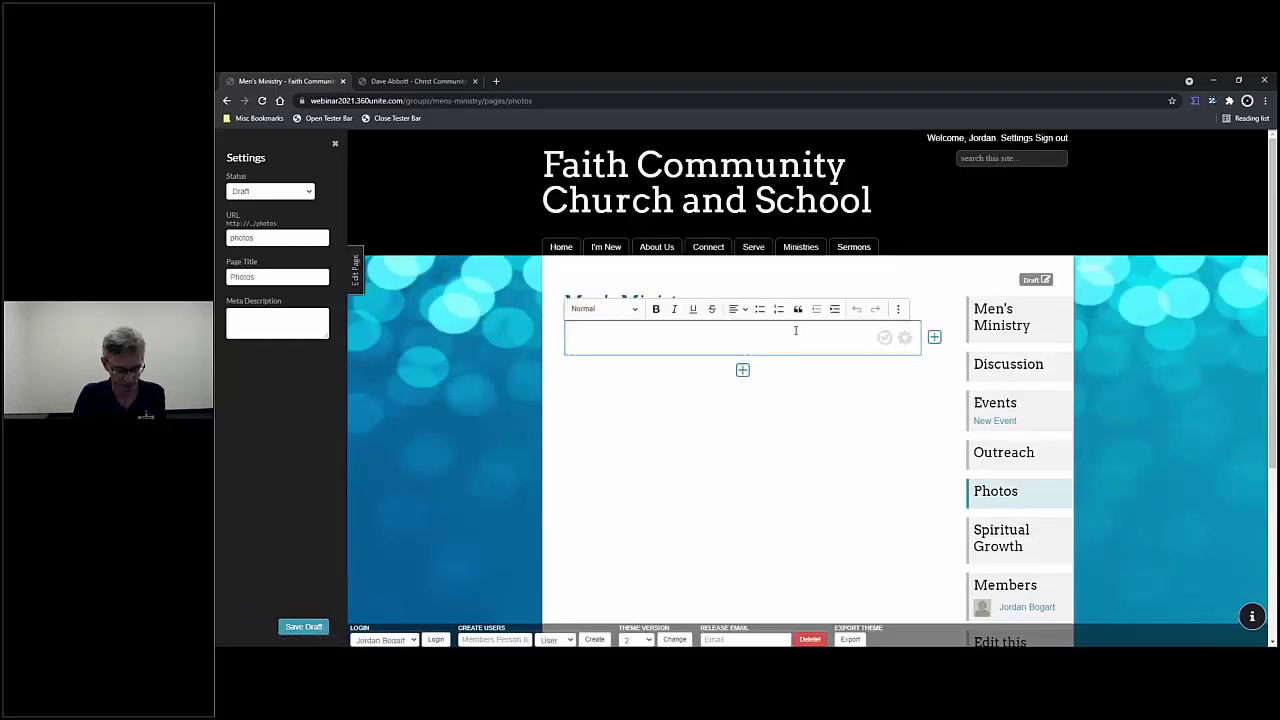
{"action": "type", "text": "Photos"}
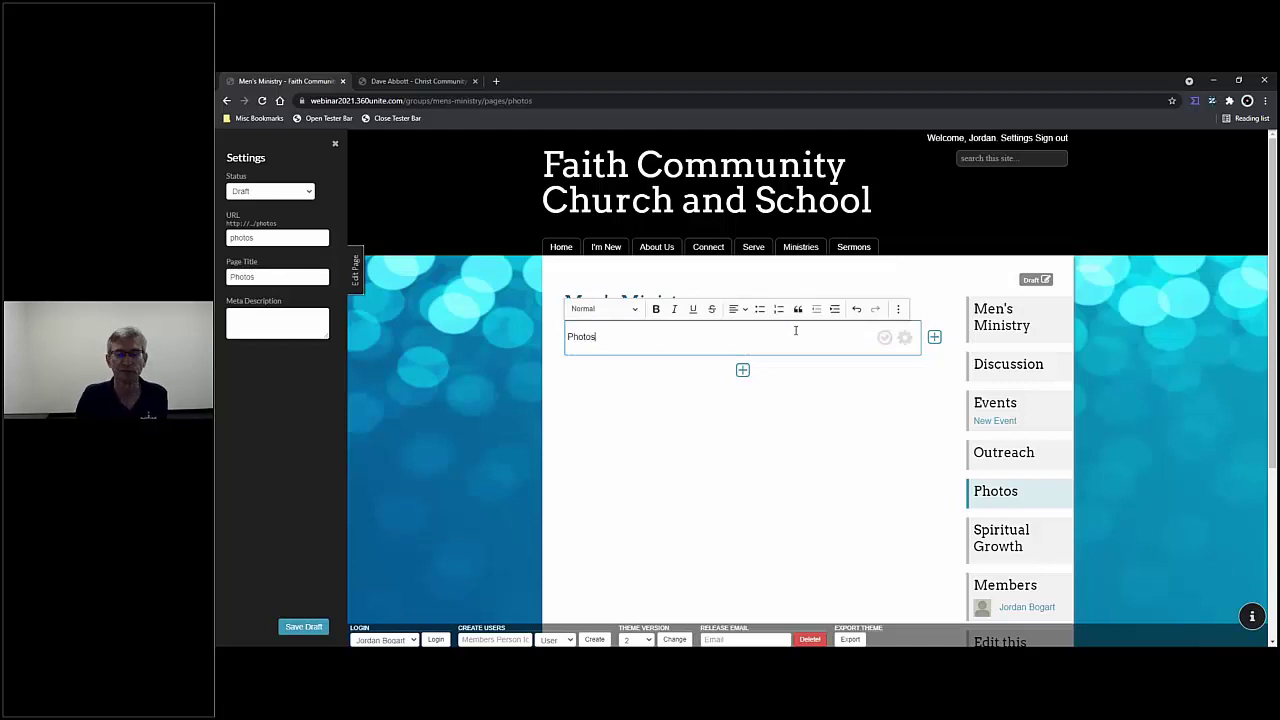
{"action": "key", "text": "ctrl+a"}
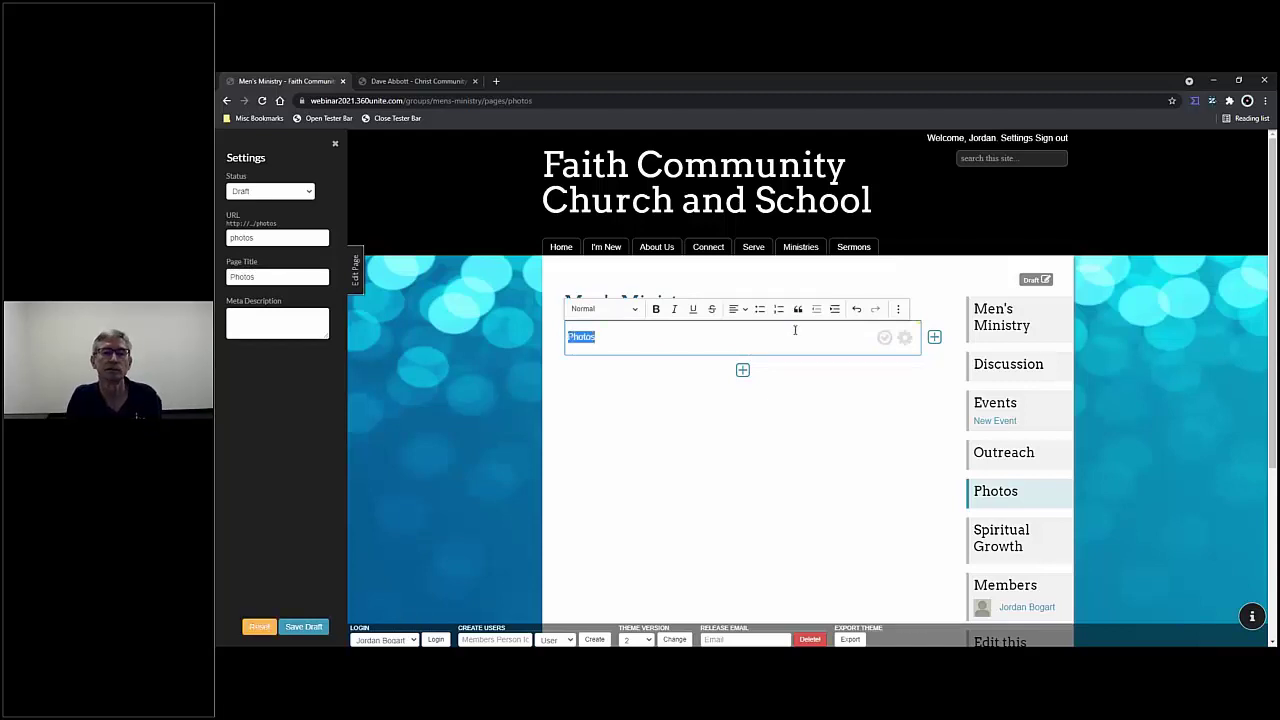
{"action": "left_click", "coordinate": [630, 309]}
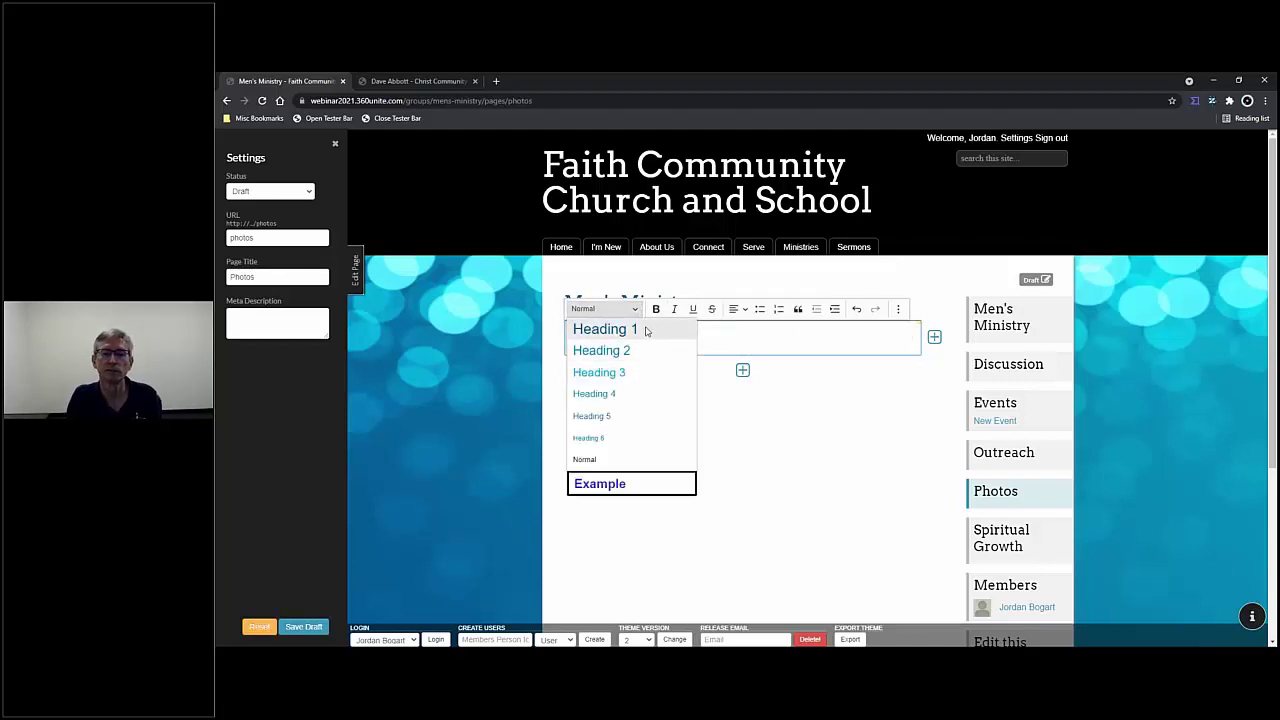
{"action": "left_click", "coordinate": [650, 330]}
{"action": "left_click", "coordinate": [884, 339]}
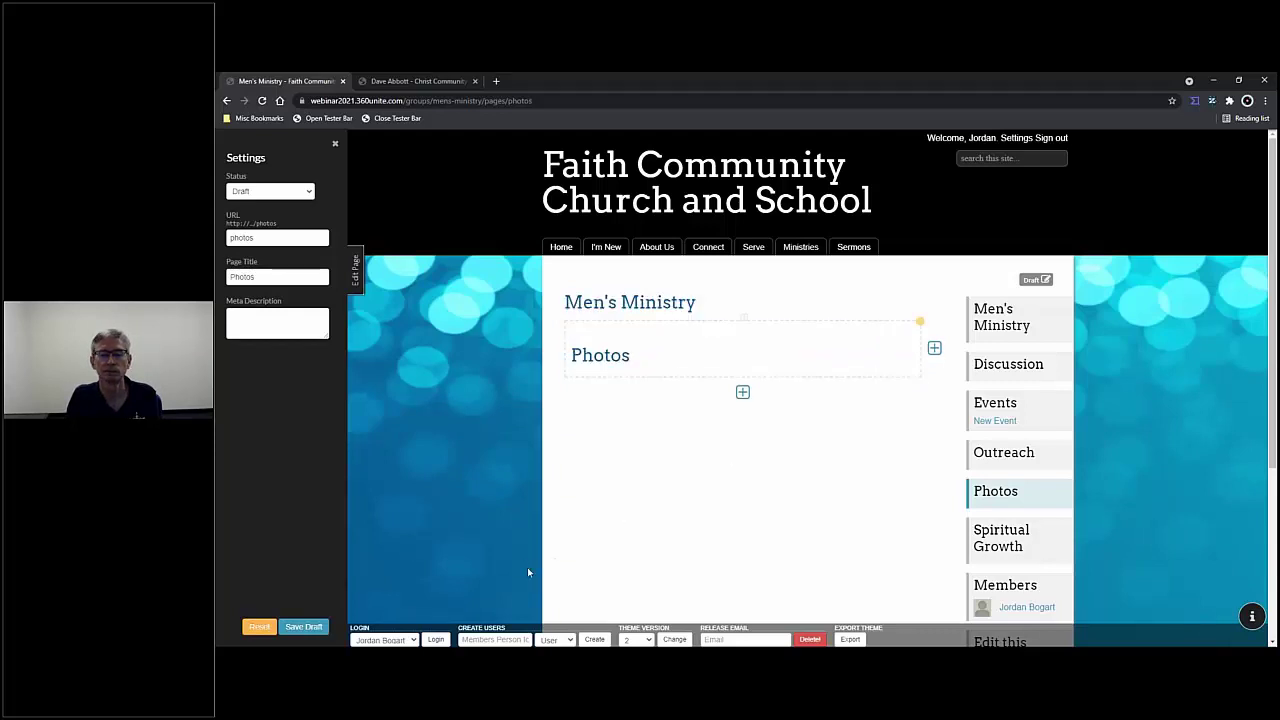
{"action": "left_click", "coordinate": [1015, 548]}
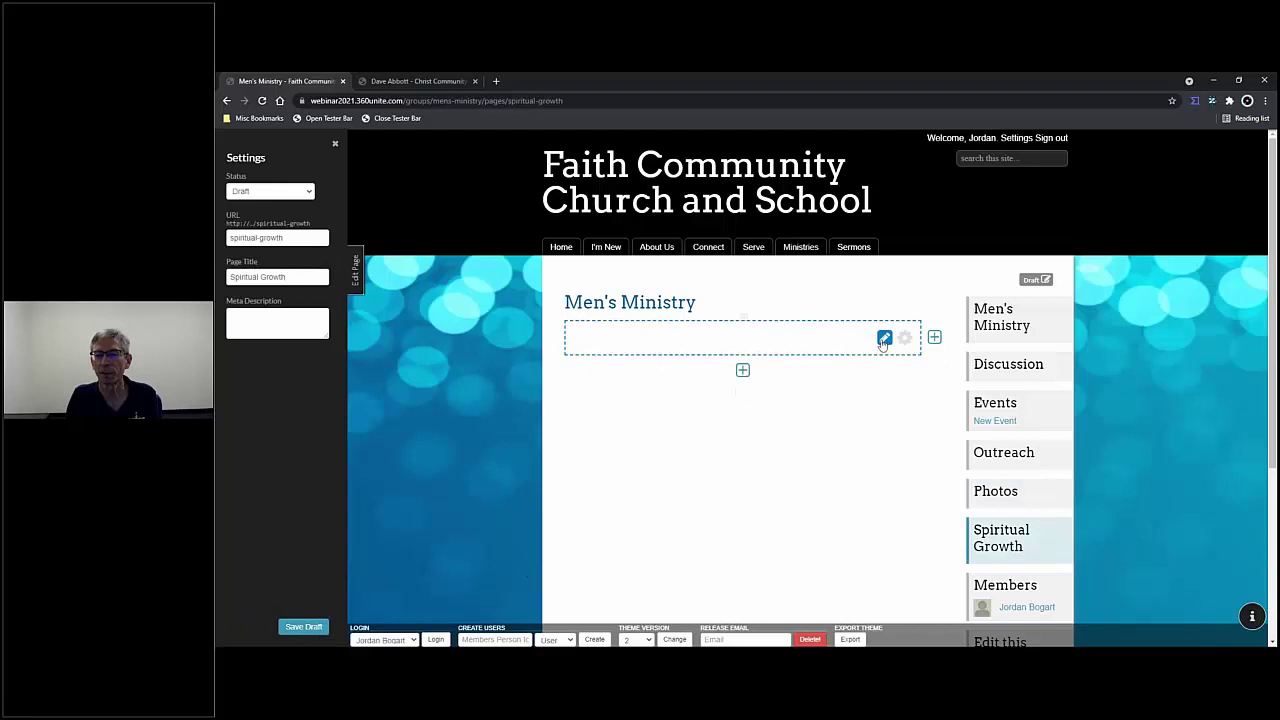
- Fill the empty content block with the heading 'Spiritual Growth' and save the page as a draft
{"action": "left_click", "coordinate": [780, 343]}
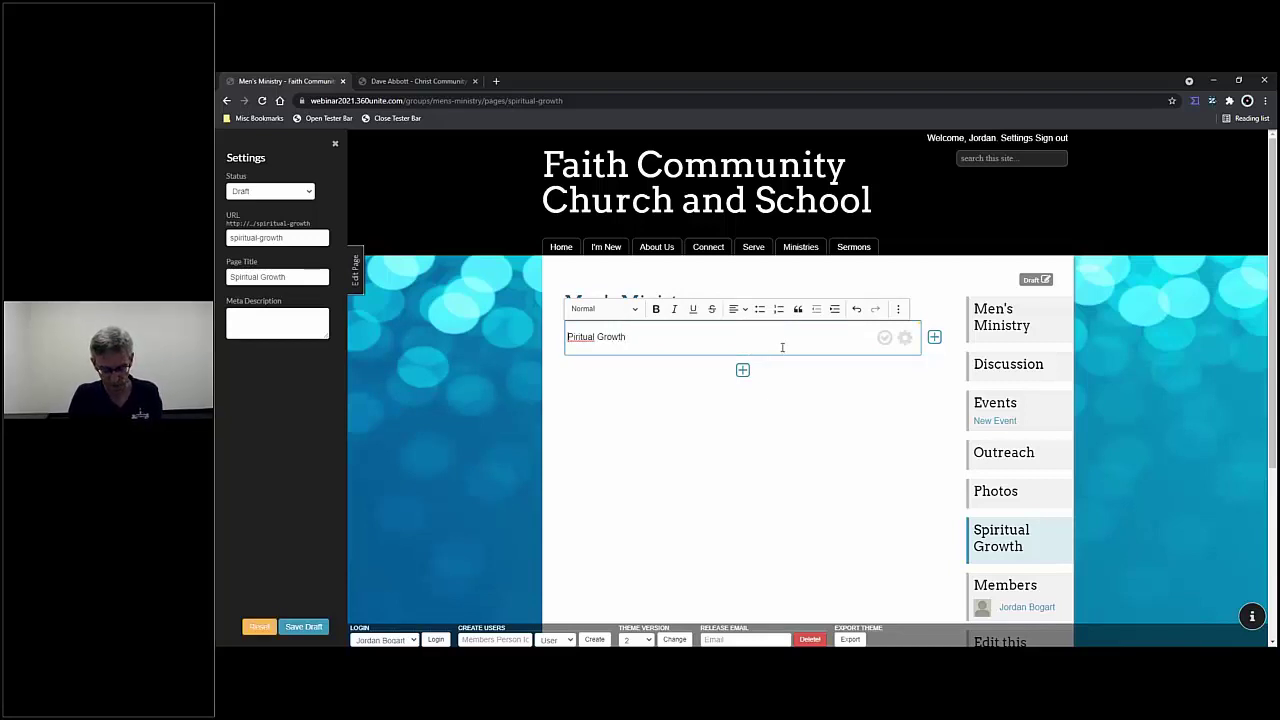
{"action": "type", "text": "Spiri"}
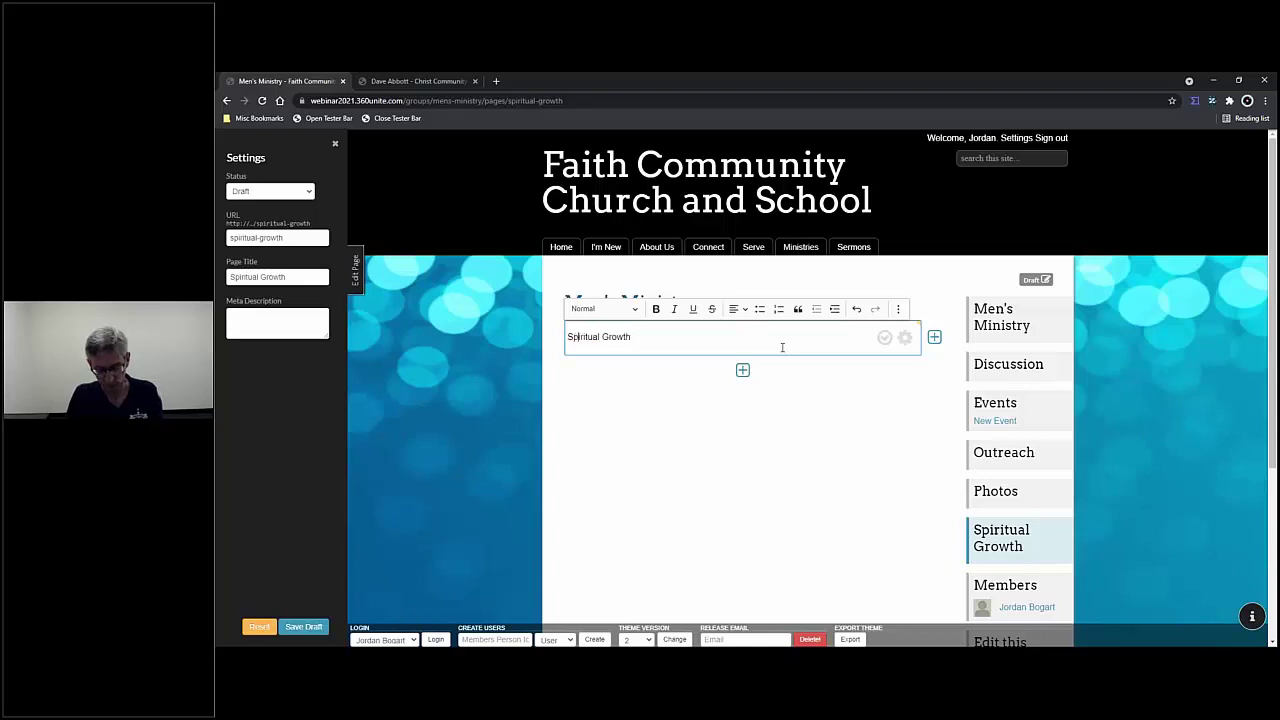
{"action": "left_click", "coordinate": [884, 337]}
{"action": "left_click", "coordinate": [315, 627]}
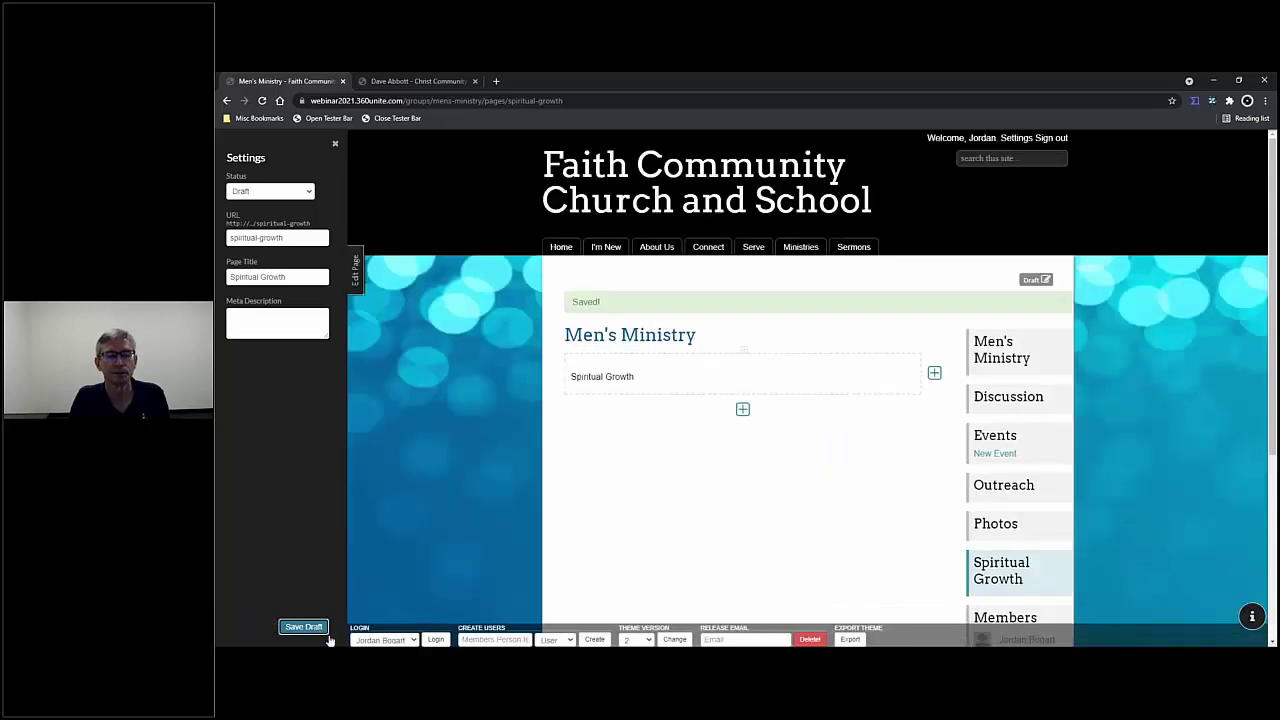
{"action": "left_click", "coordinate": [645, 382]}
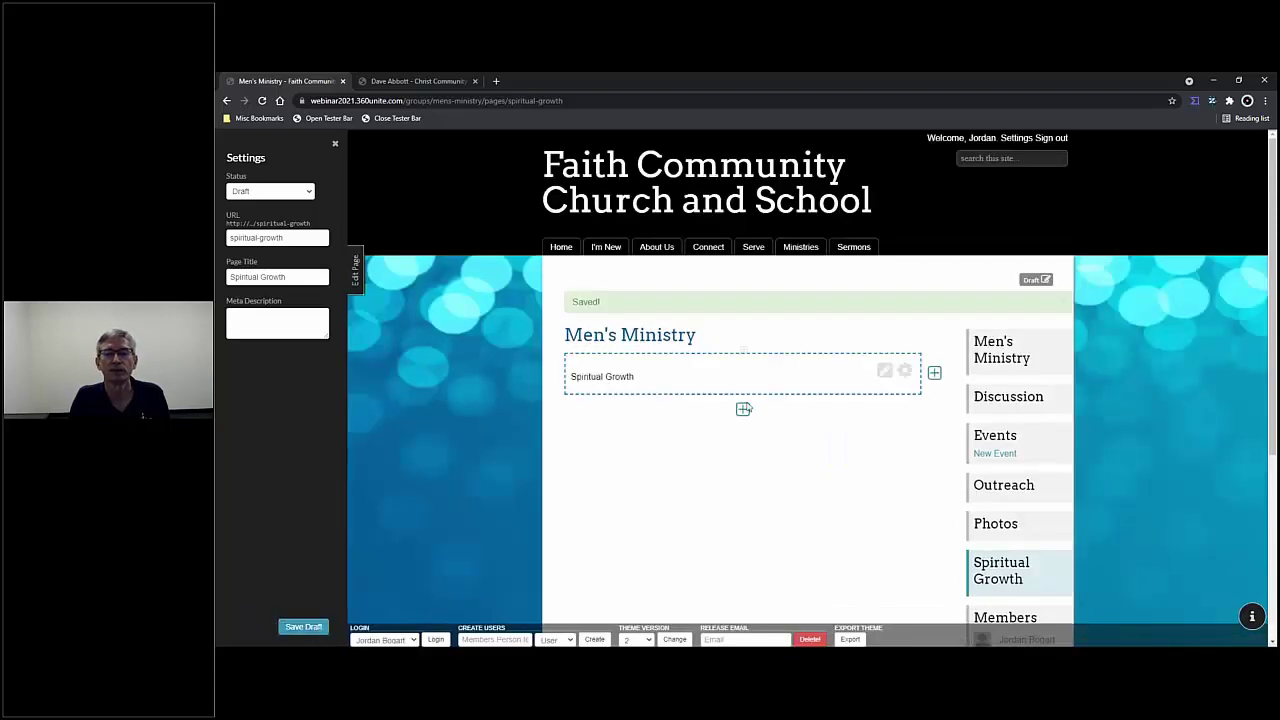
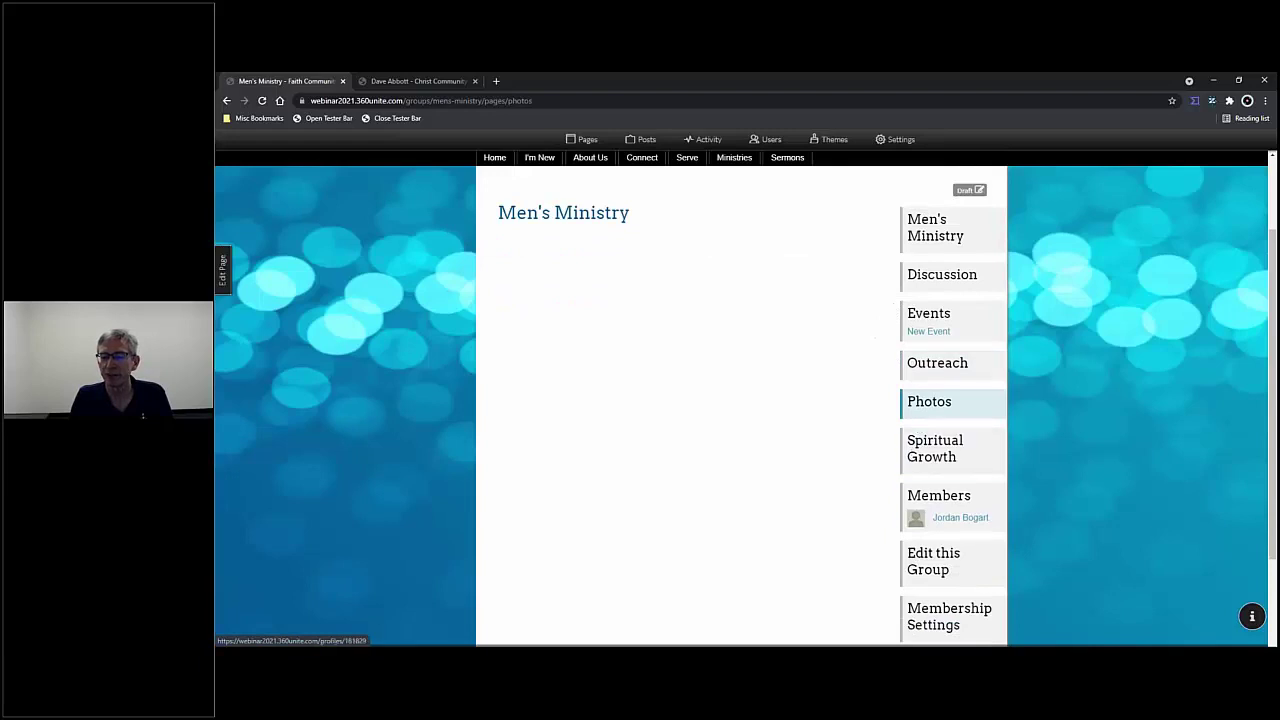
- Open the Men's Ministry group's edit page and scroll to its visibility settings
{"action": "left_click", "coordinate": [936, 566]}
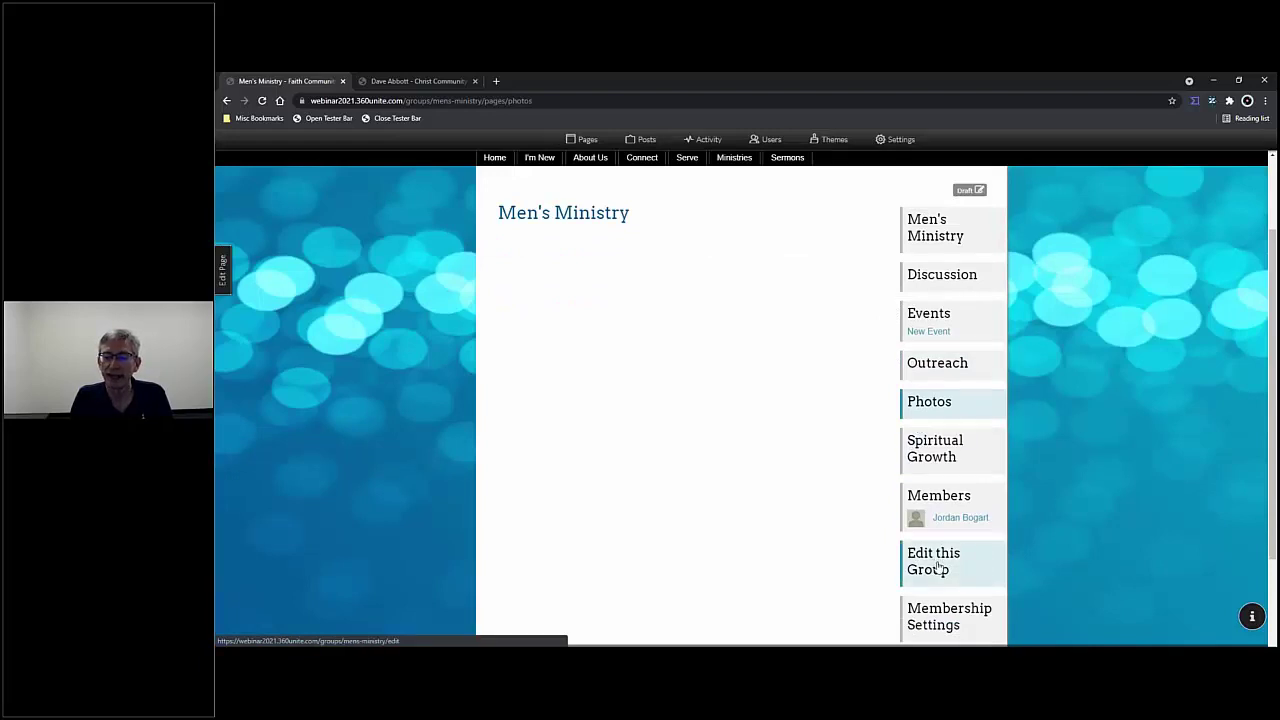
{"action": "scroll", "coordinate": [775, 473], "scroll_direction": "down", "scroll_amount": 2}
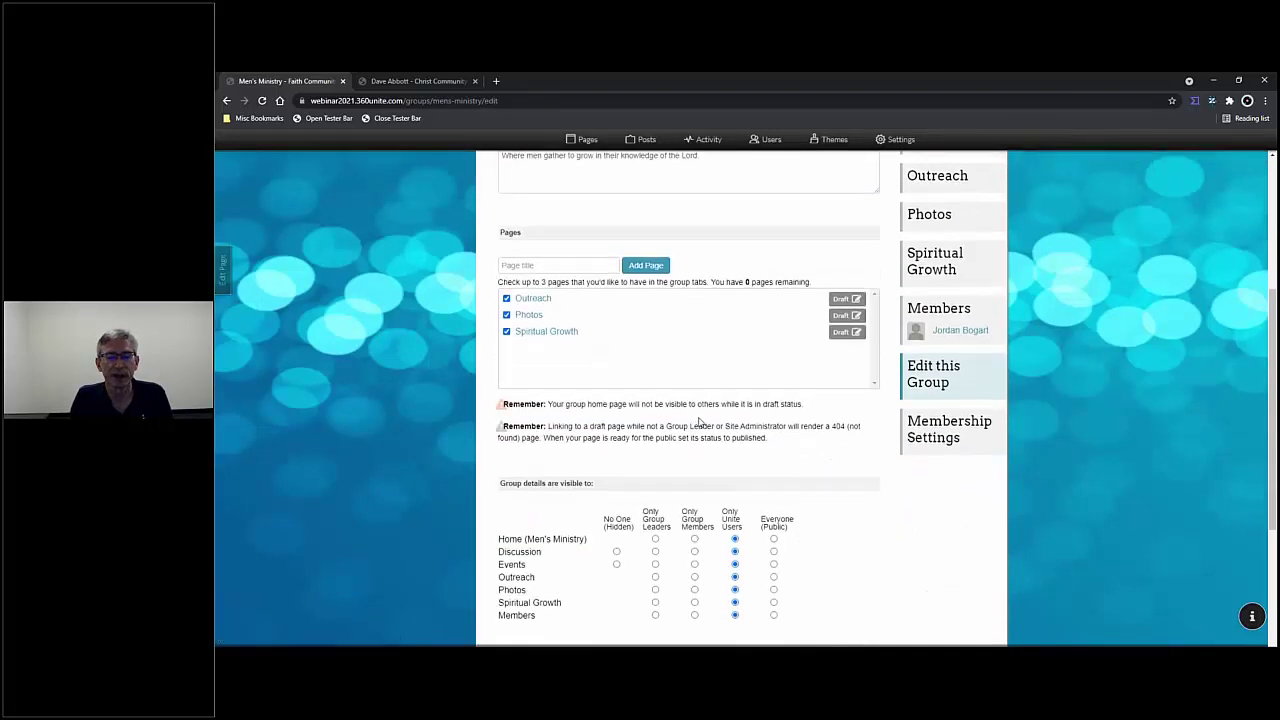
{"action": "scroll", "coordinate": [700, 400], "scroll_direction": "down", "scroll_amount": 2}
{"action": "scroll", "coordinate": [587, 257], "scroll_direction": "up", "scroll_amount": 2}
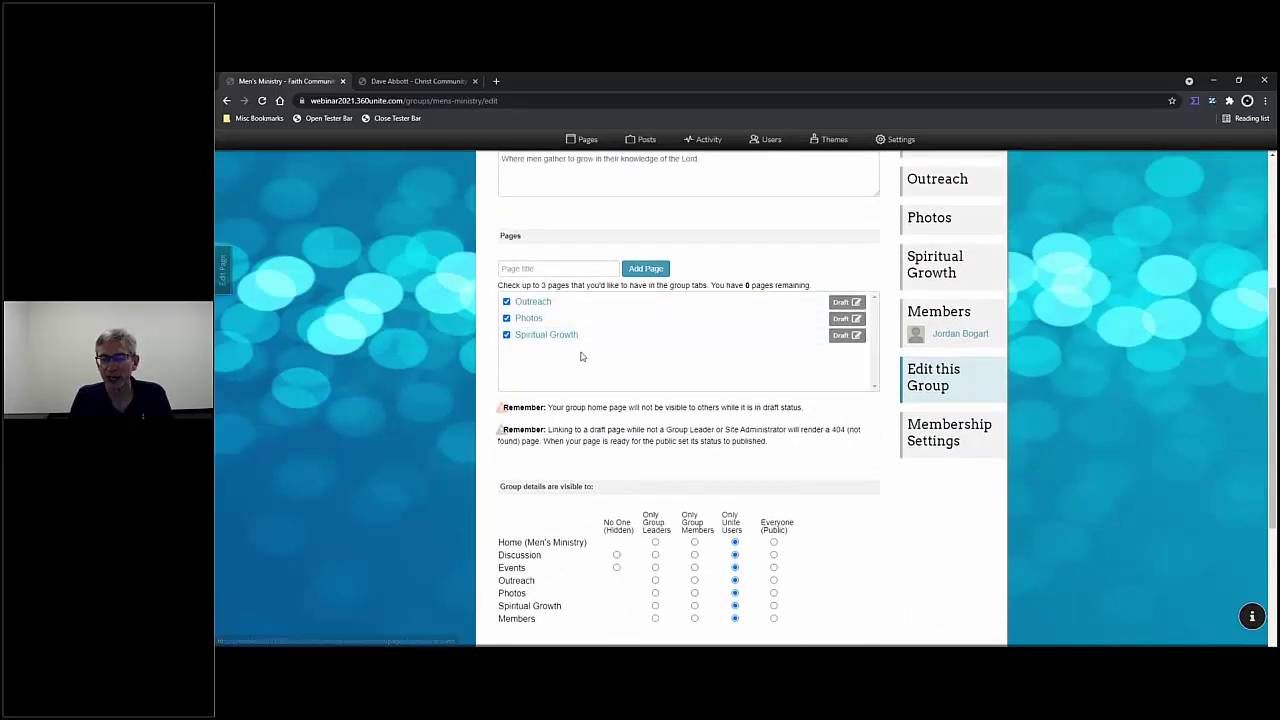
{"action": "scroll", "coordinate": [580, 357], "scroll_direction": "down", "scroll_amount": 3}
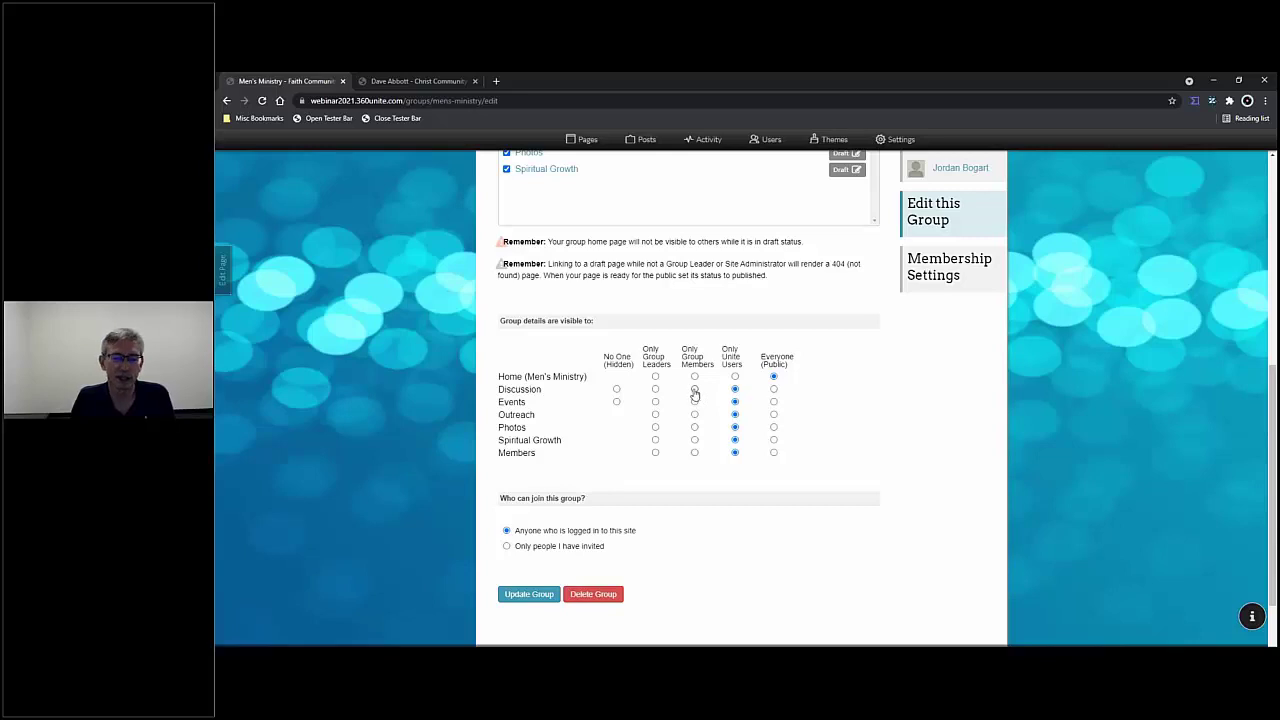
- Limit Discussion, Outreach, Photos and Spiritual Growth to Only Group Members, leaving Events public
{"action": "left_click", "coordinate": [694, 390]}
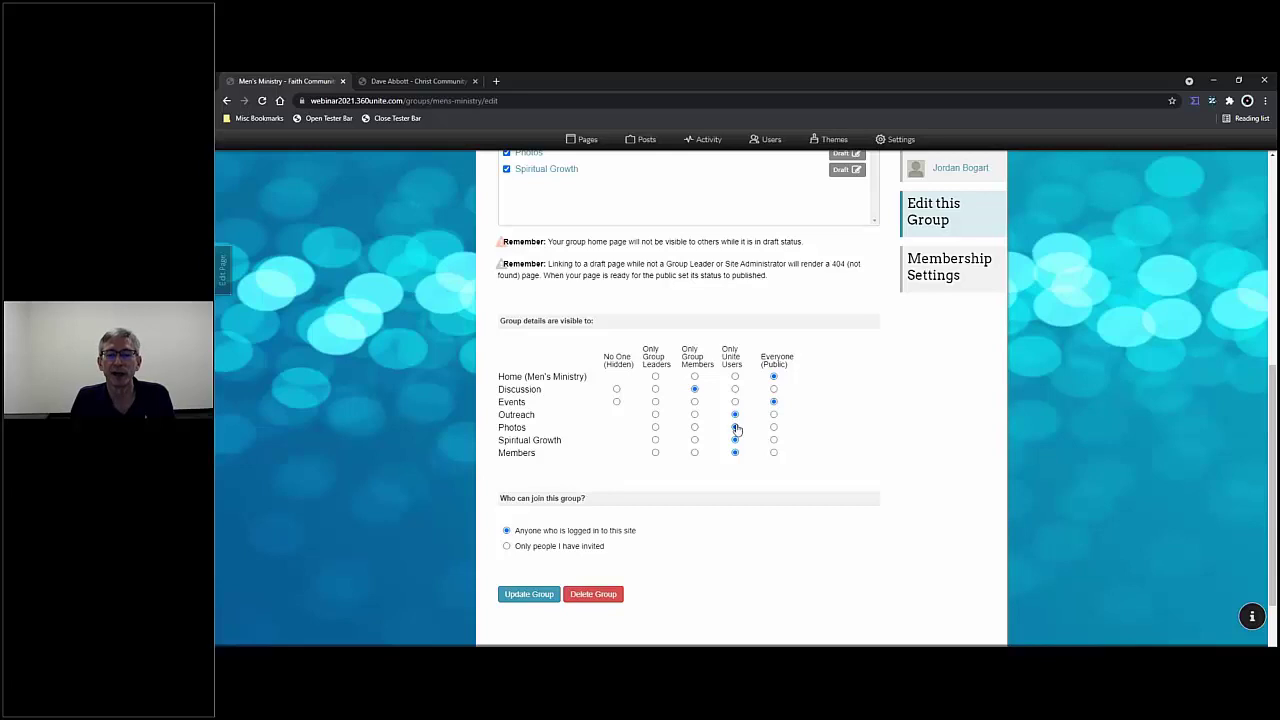
{"action": "left_click", "coordinate": [735, 427]}
{"action": "left_click", "coordinate": [735, 448]}
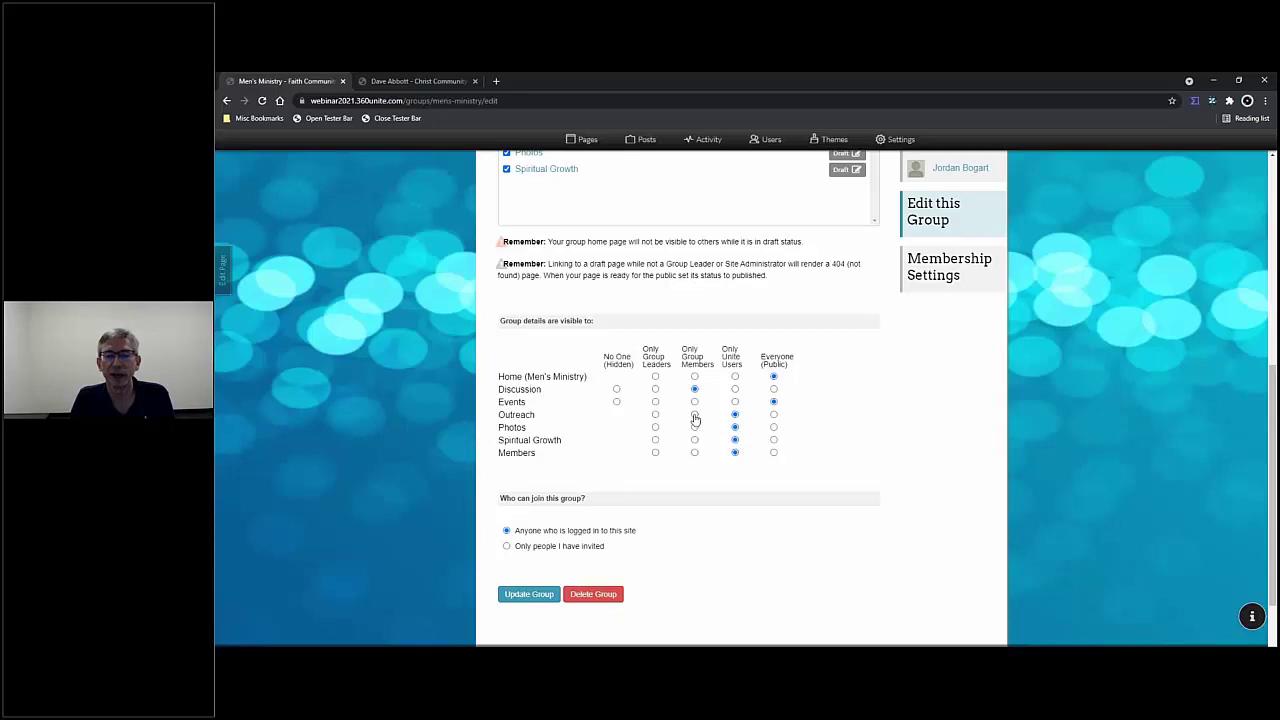
{"action": "left_click", "coordinate": [694, 414]}
{"action": "left_click", "coordinate": [694, 427]}
{"action": "left_click", "coordinate": [694, 440]}
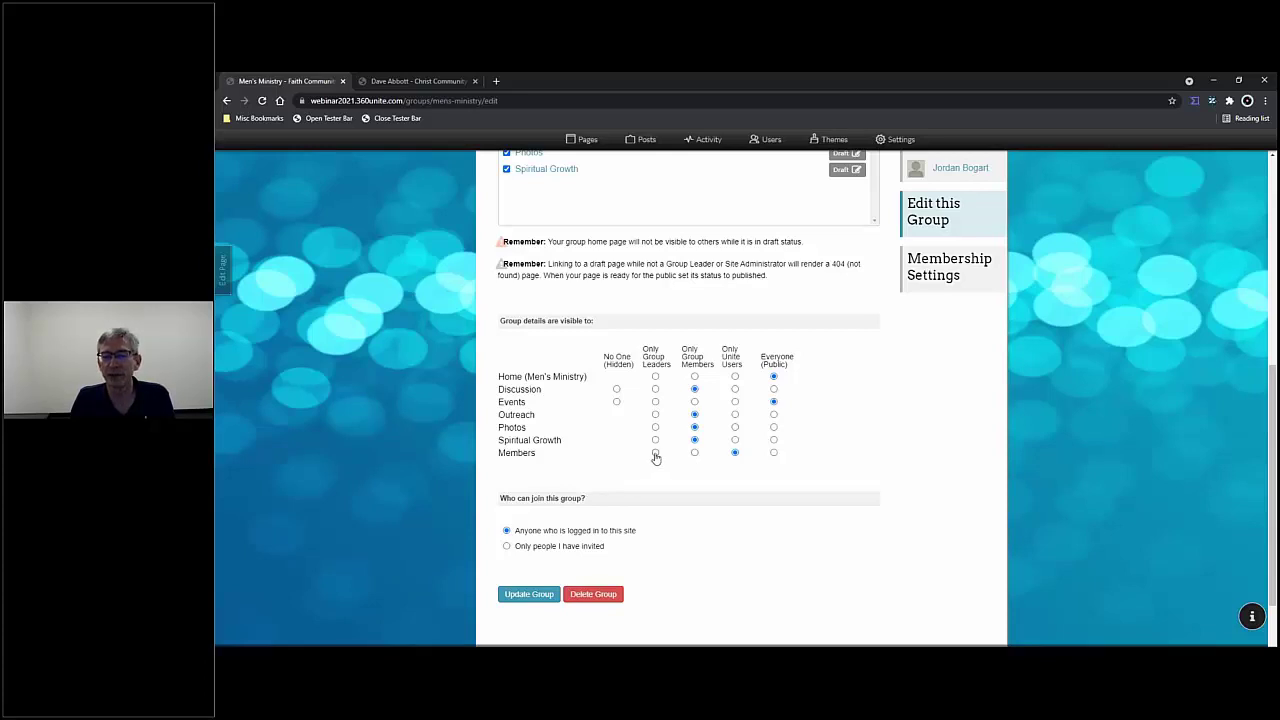
- Restrict Members to Only Group Leaders and set joining to 'Only people I have invited'
{"action": "left_click", "coordinate": [655, 453]}
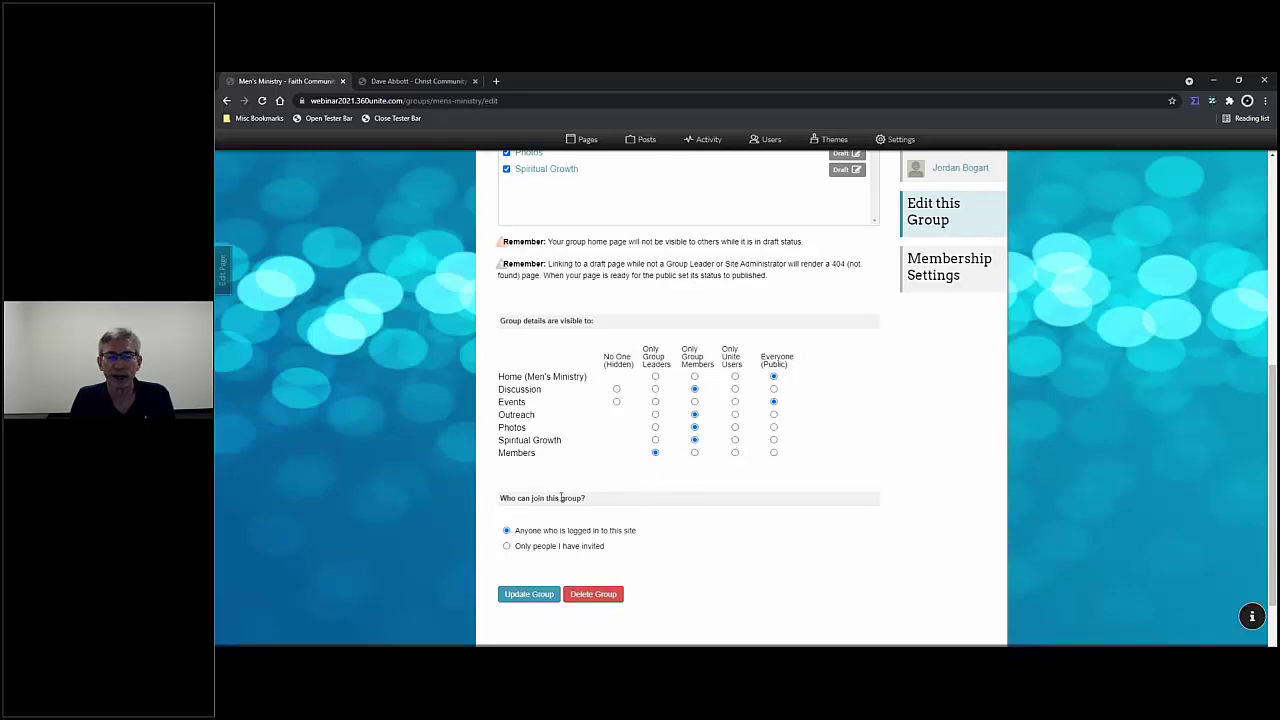
{"action": "scroll", "coordinate": [566, 490], "scroll_direction": "down", "scroll_amount": 2}
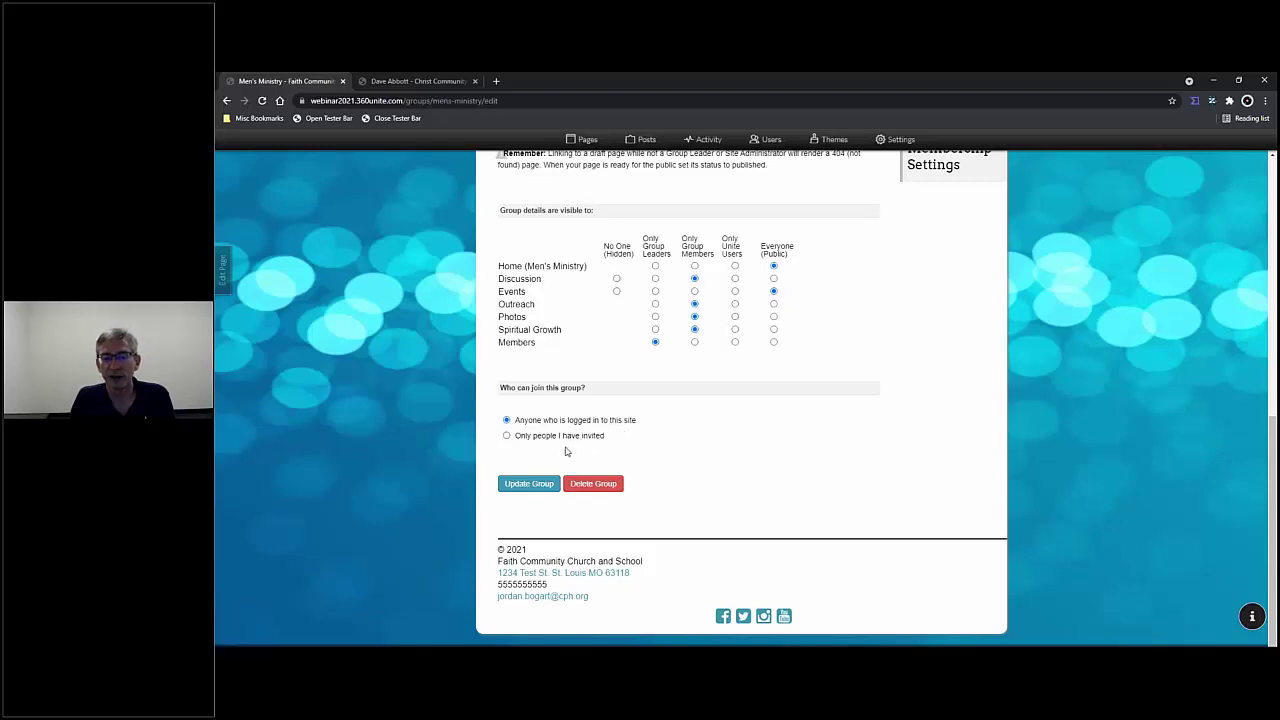
{"action": "left_click", "coordinate": [507, 437]}
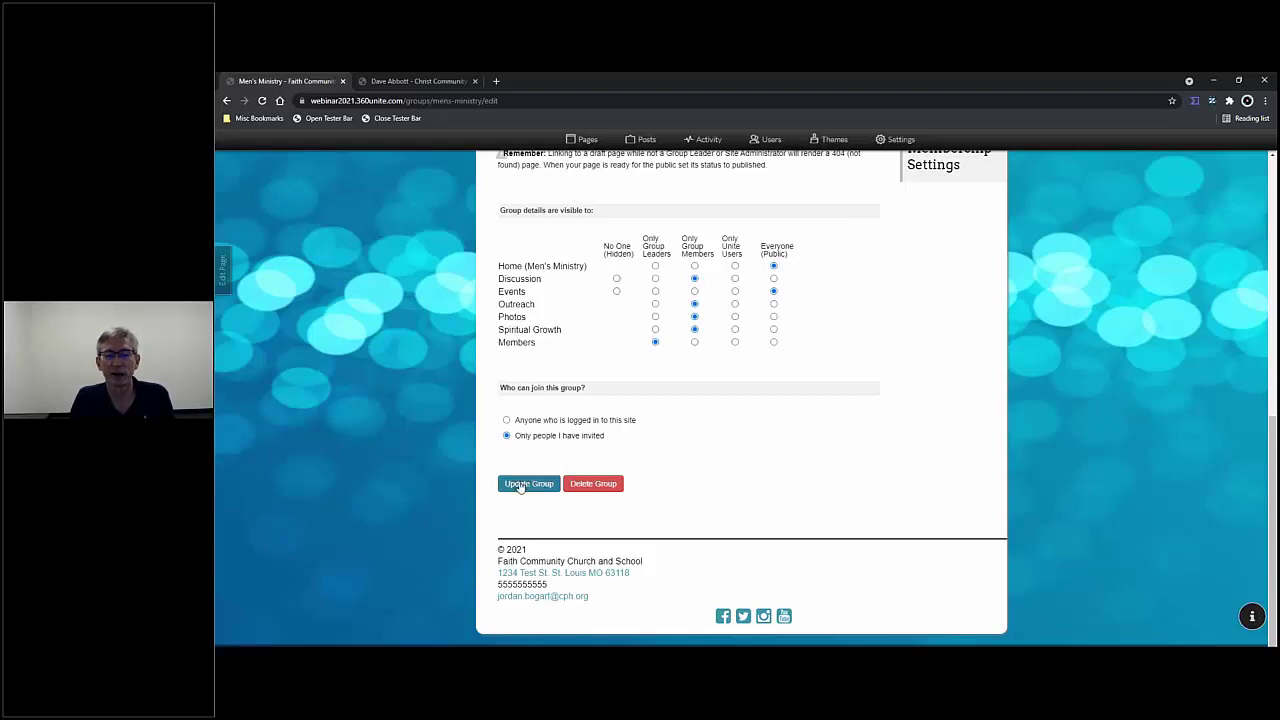
- Save with Update Group and review the reloaded Men's Ministry group page
{"action": "left_click", "coordinate": [527, 484]}
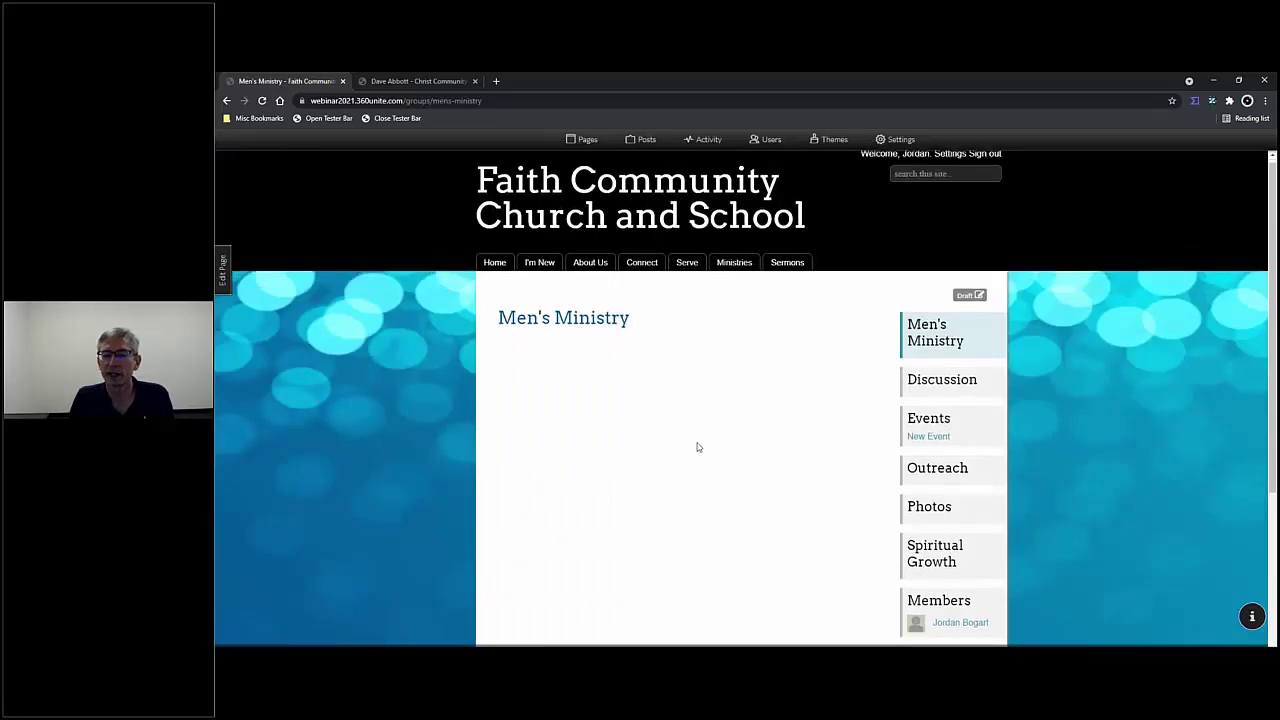
{"action": "scroll", "coordinate": [698, 447], "scroll_direction": "down", "scroll_amount": 1}
{"action": "scroll", "coordinate": [697, 446], "scroll_direction": "up", "scroll_amount": 1}
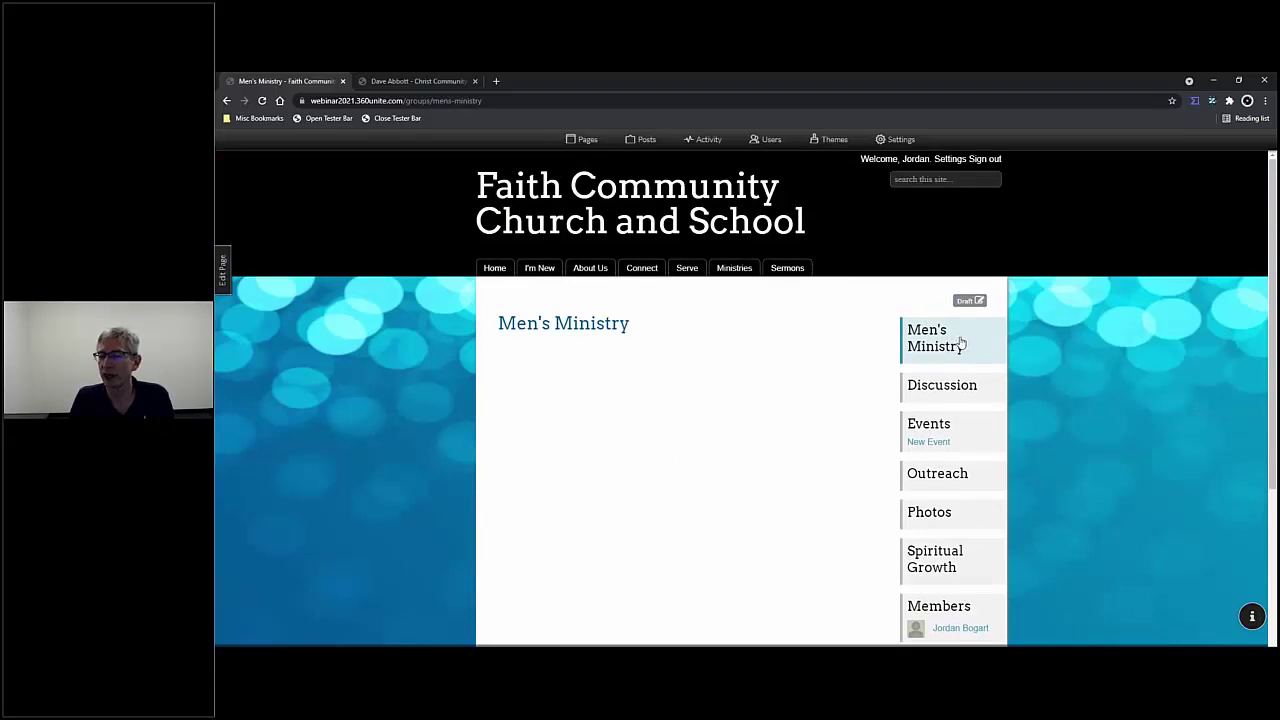
{"action": "scroll", "coordinate": [960, 342], "scroll_direction": "down", "scroll_amount": 1}
{"action": "scroll", "coordinate": [960, 342], "scroll_direction": "down", "scroll_amount": 3}
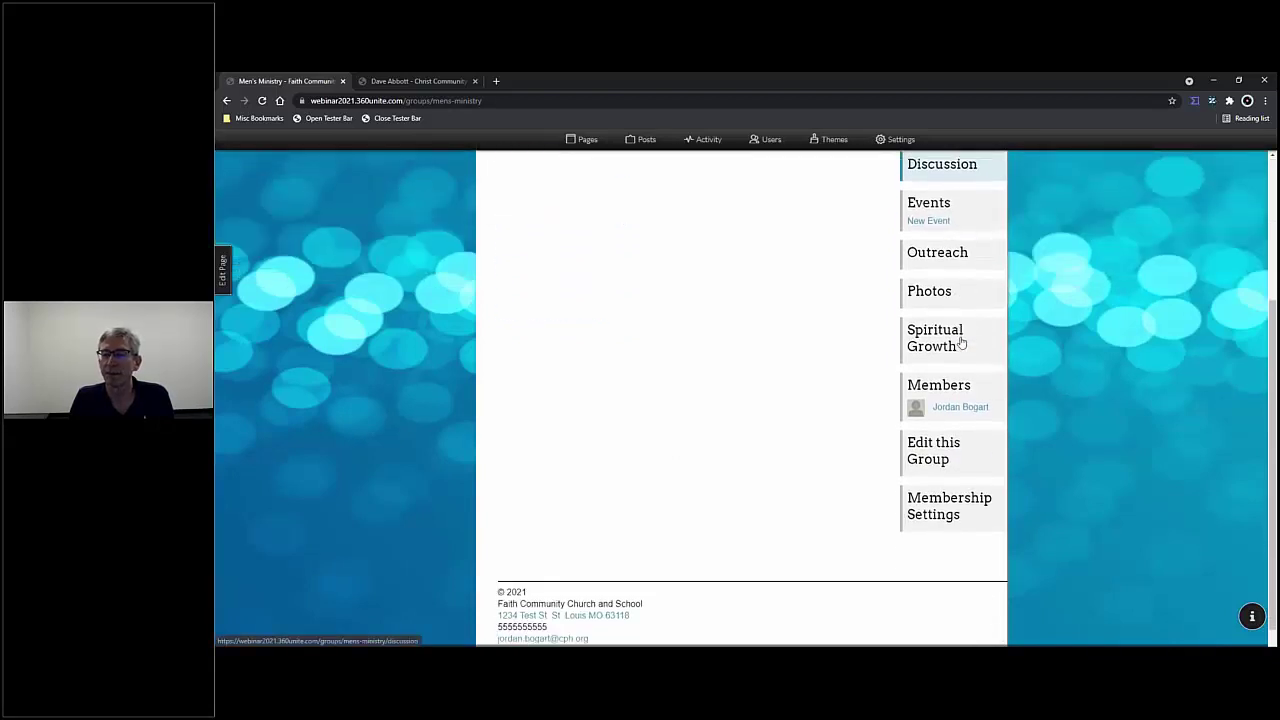
{"action": "scroll", "coordinate": [960, 336], "scroll_direction": "up", "scroll_amount": 2}
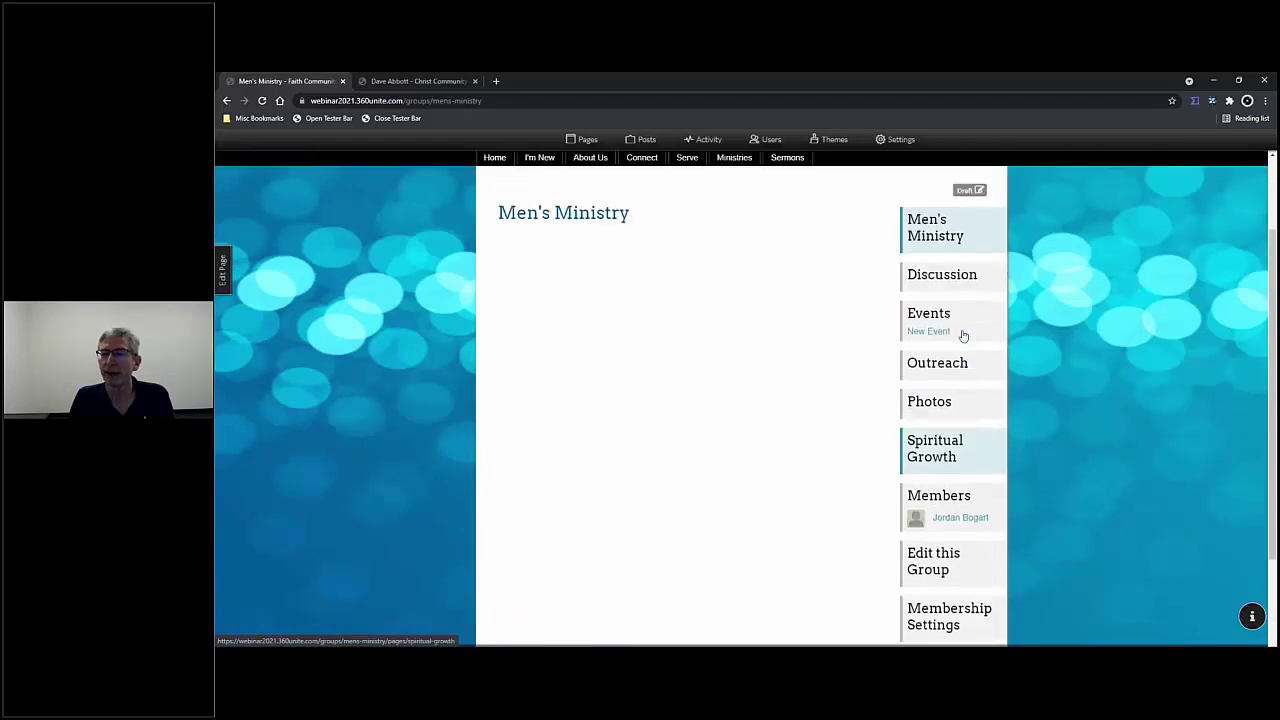
- On the Discussion page, draft a next-meeting question, post it, and reload the page
{"action": "left_click", "coordinate": [940, 276]}
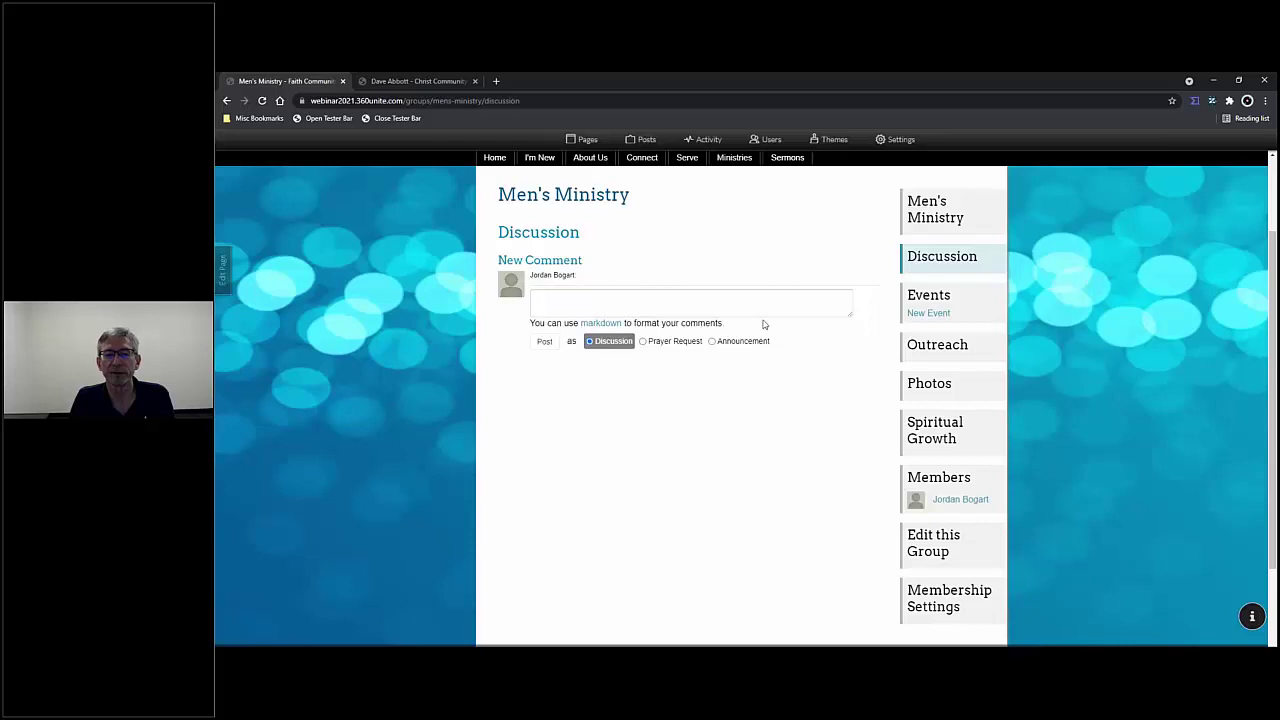
{"action": "left_click", "coordinate": [568, 297]}
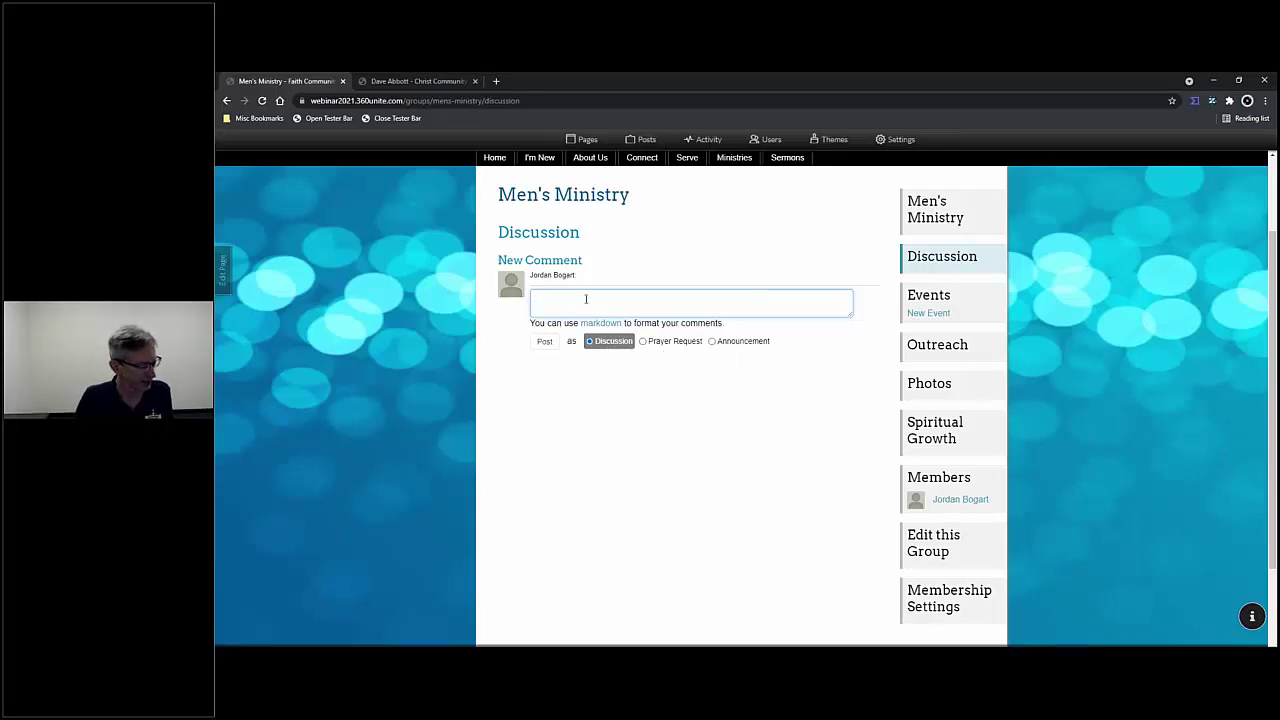
{"action": "type", "text": "What should"}
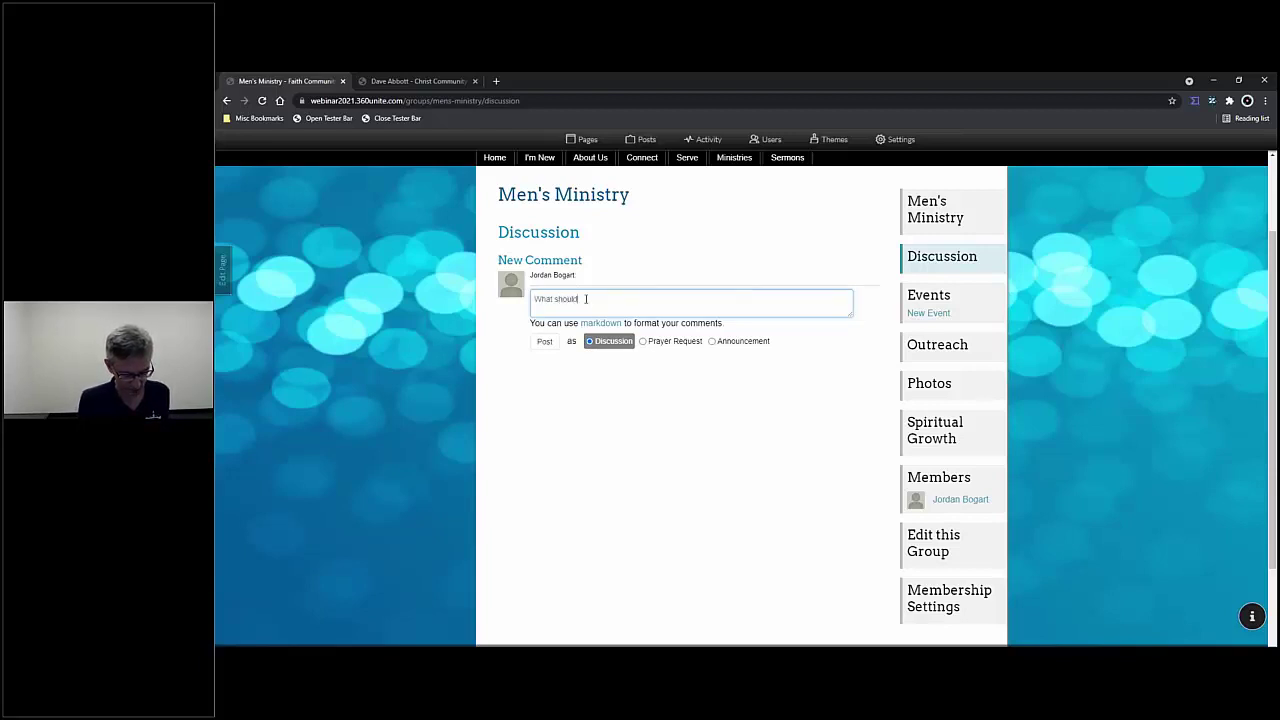
{"action": "type", "text": " we do on our"}
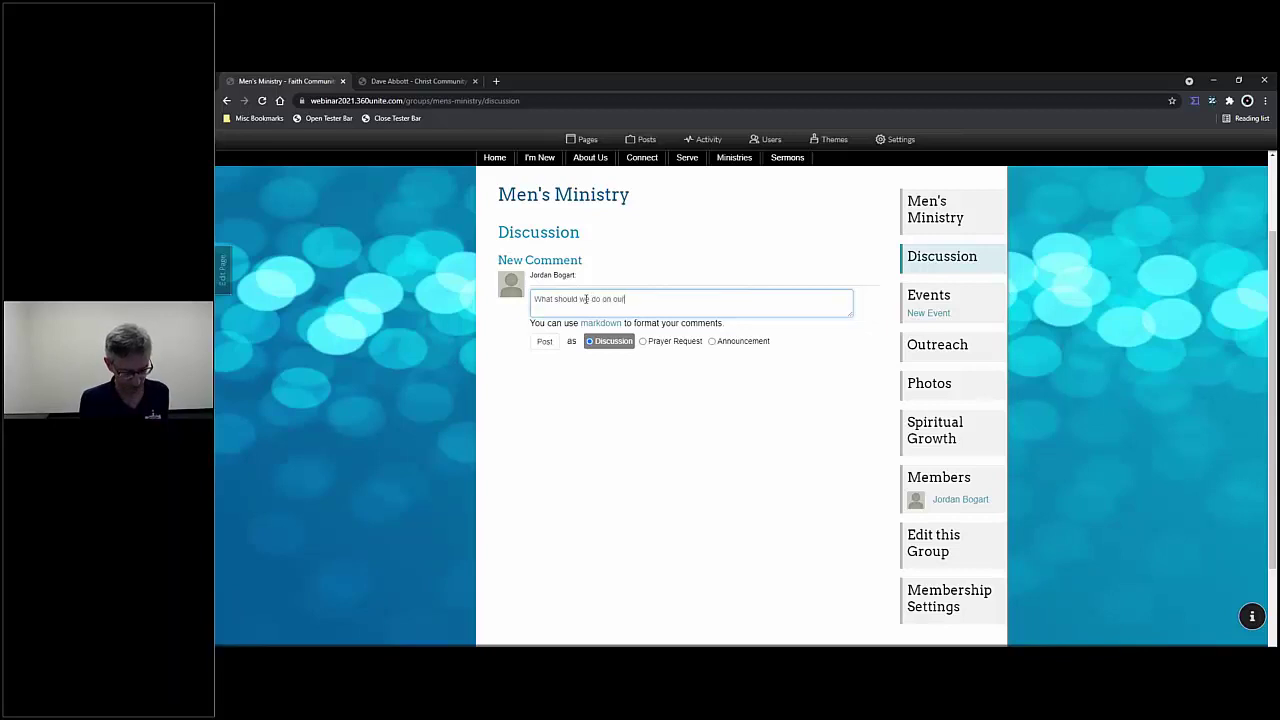
{"action": "type", "text": " next group meeting?"}
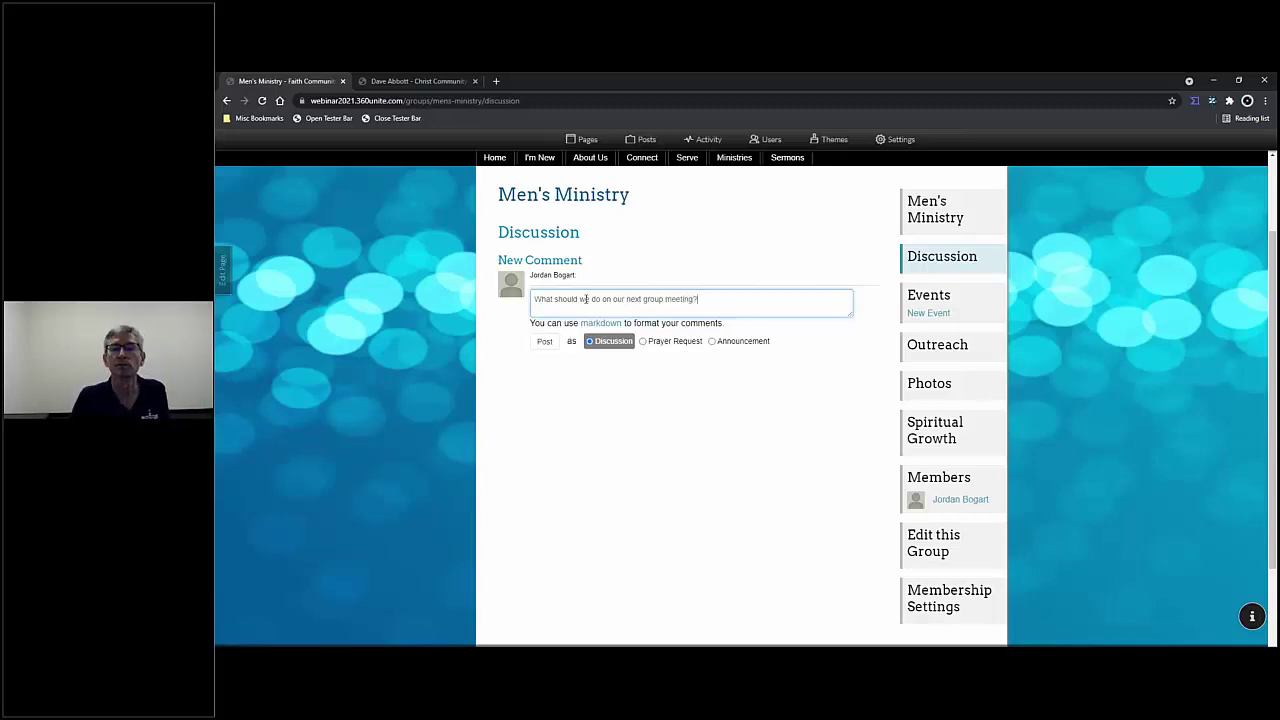
{"action": "left_click", "coordinate": [544, 341]}
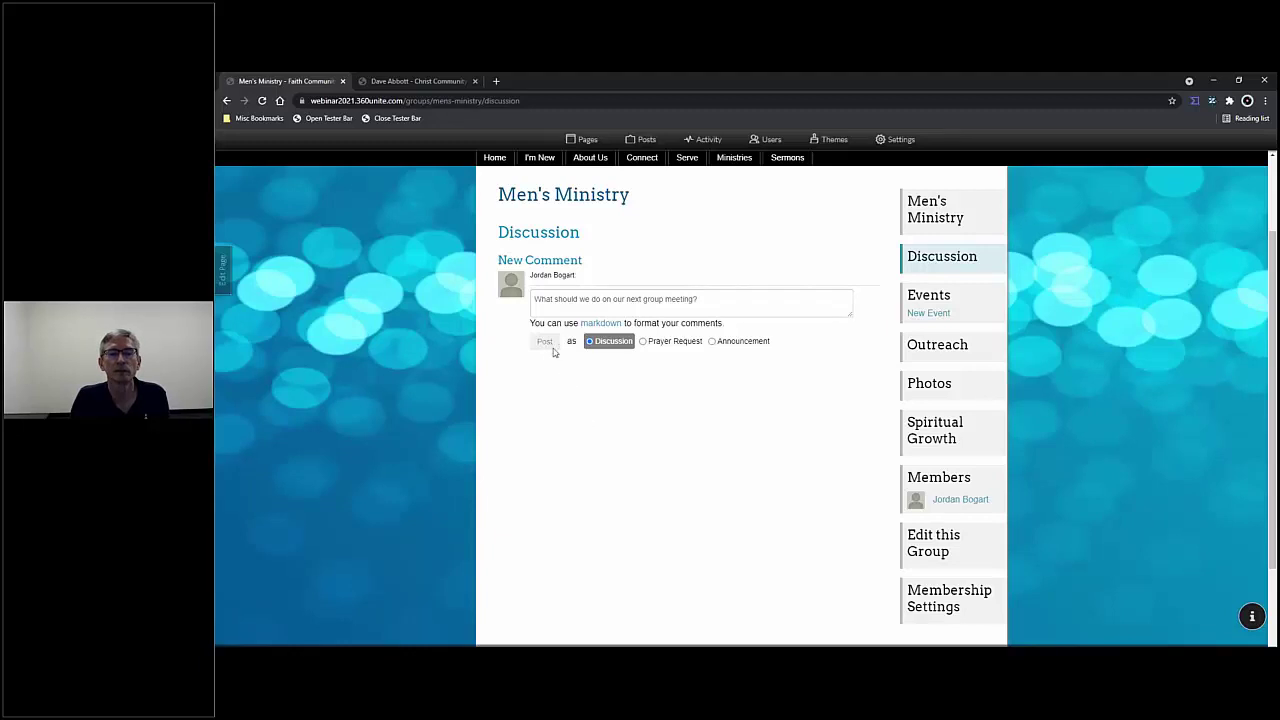
{"action": "left_click", "coordinate": [262, 101]}
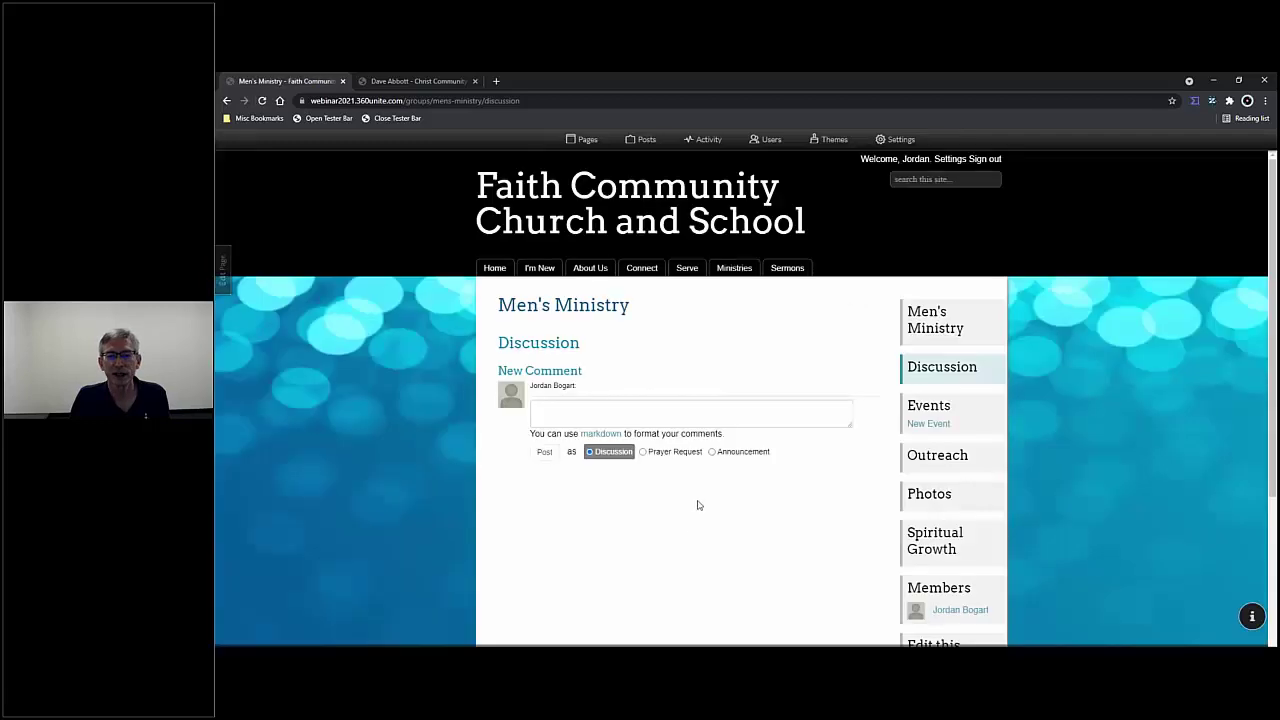
- Post the comment 'What should we do at our next meeting?' as a Discussion post
{"action": "left_click", "coordinate": [591, 403]}
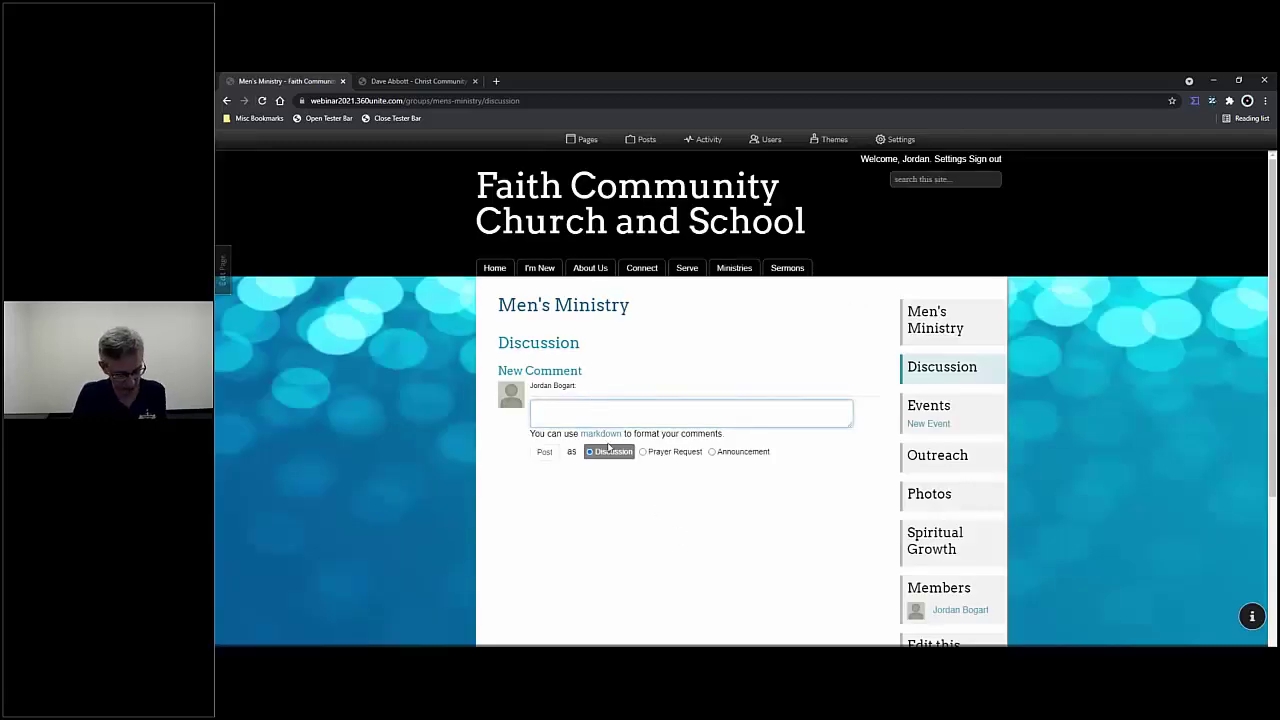
{"action": "type", "text": "What should we"}
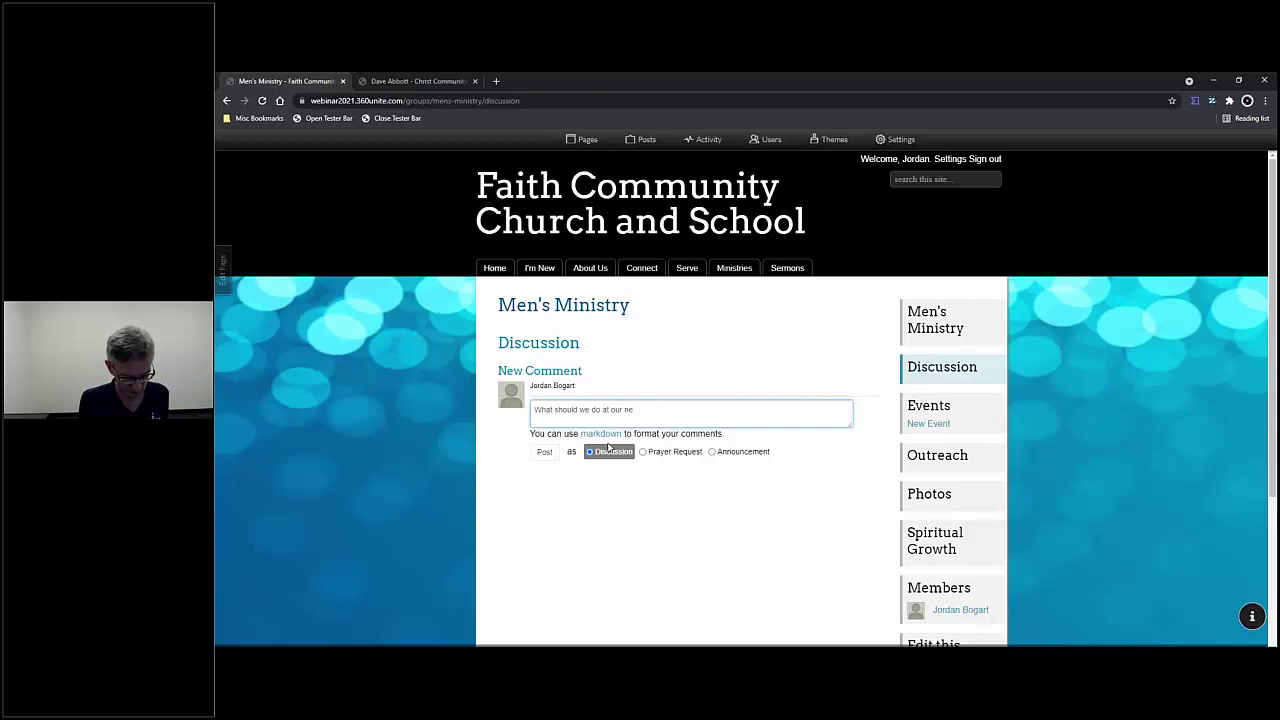
{"action": "type", "text": "do at our next meeting?"}
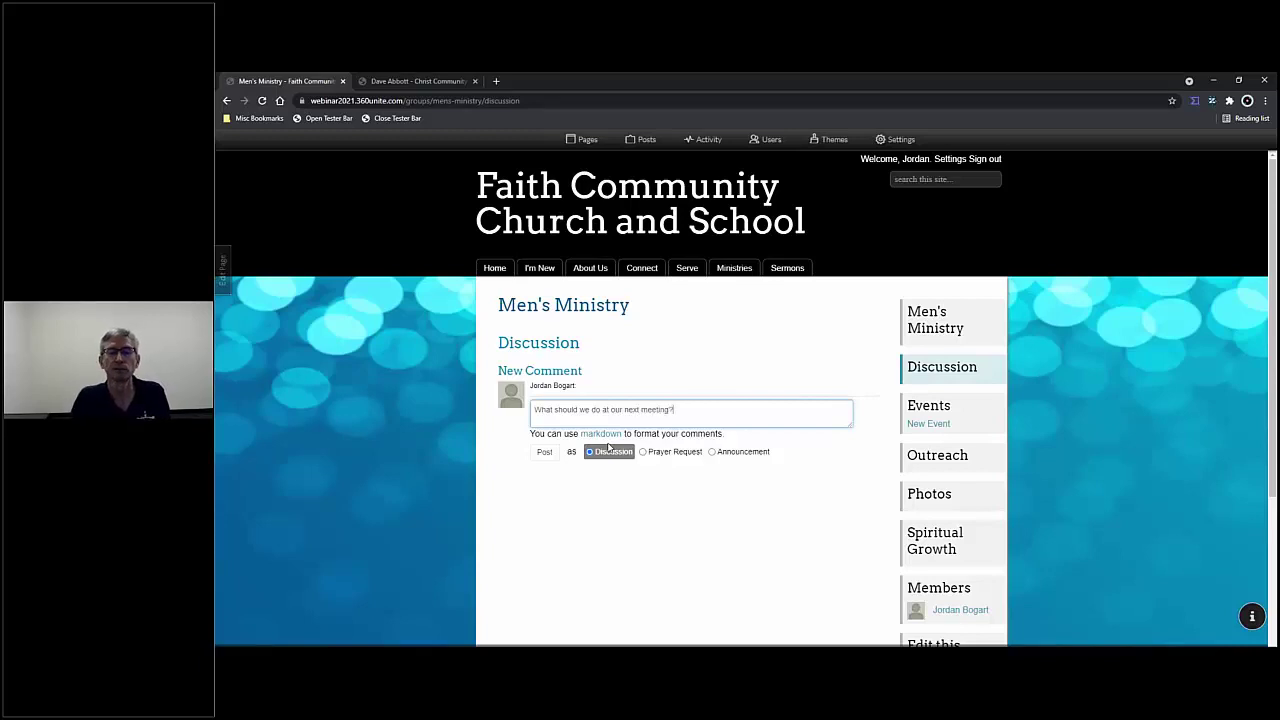
{"action": "left_click", "coordinate": [545, 452]}
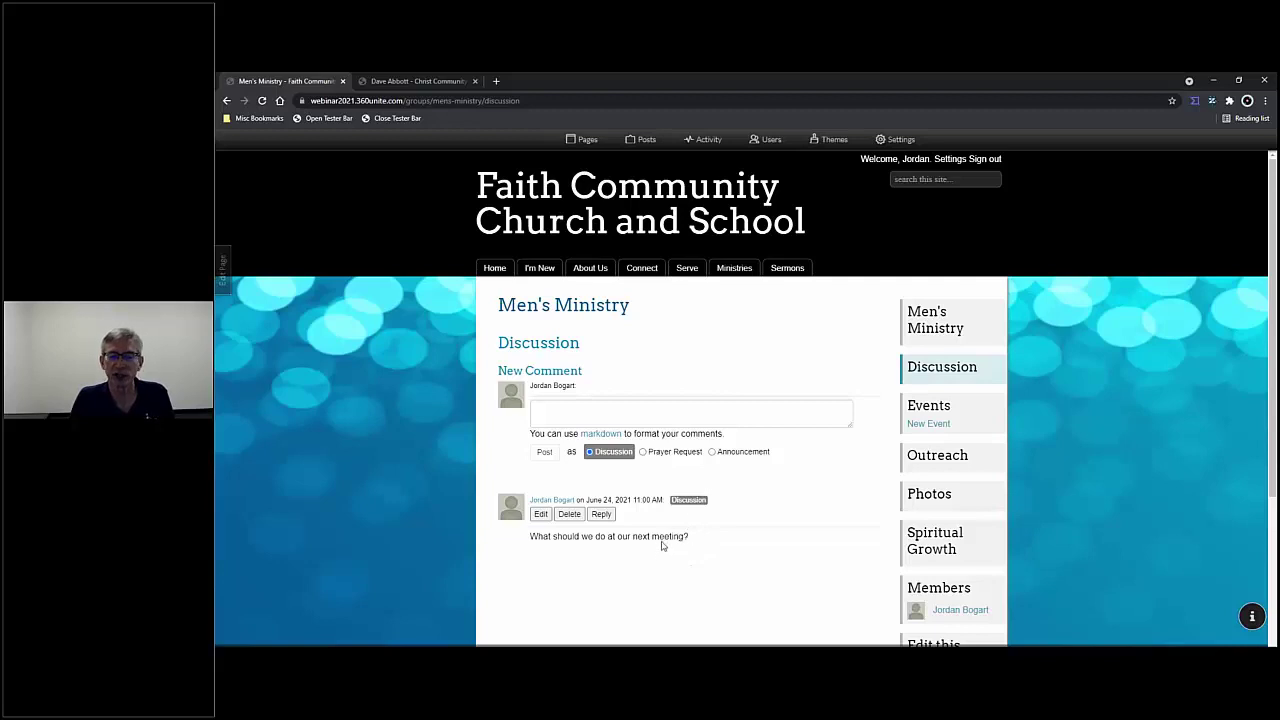
- Reply 'Let's have donuts' under the next-meeting question
{"action": "scroll", "coordinate": [669, 525], "scroll_direction": "down", "scroll_amount": 1}
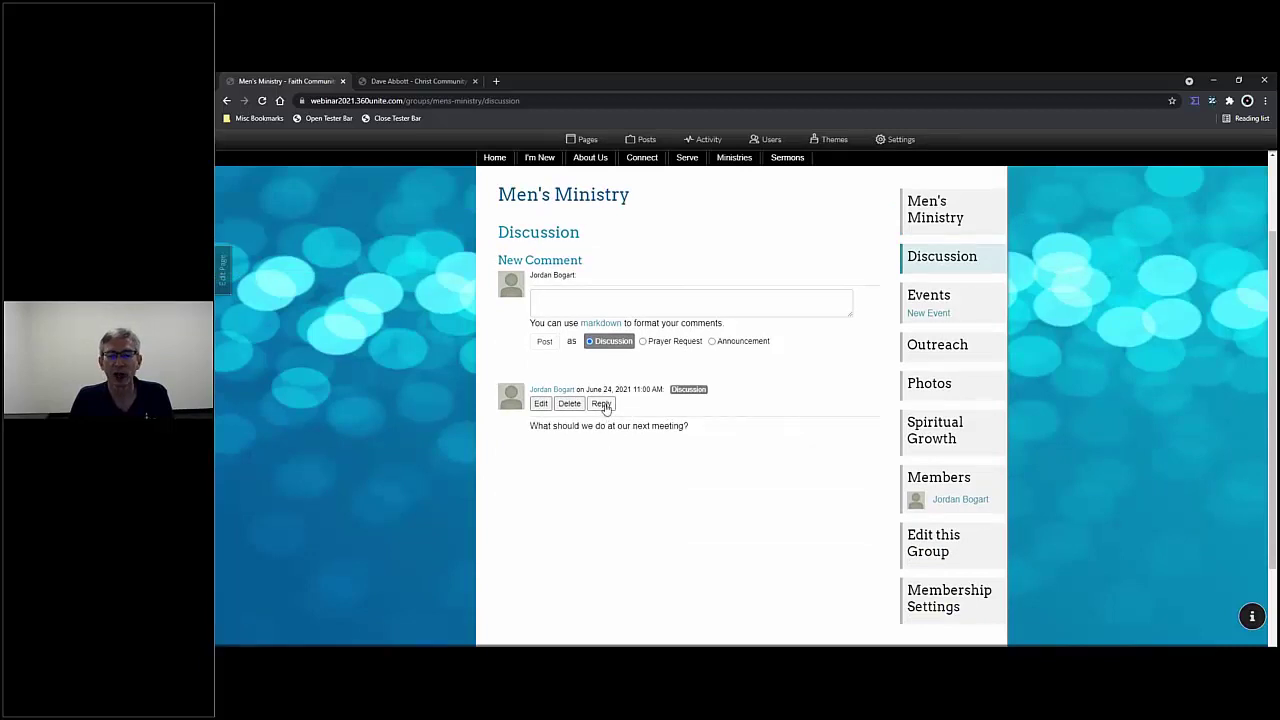
{"action": "left_click", "coordinate": [601, 404]}
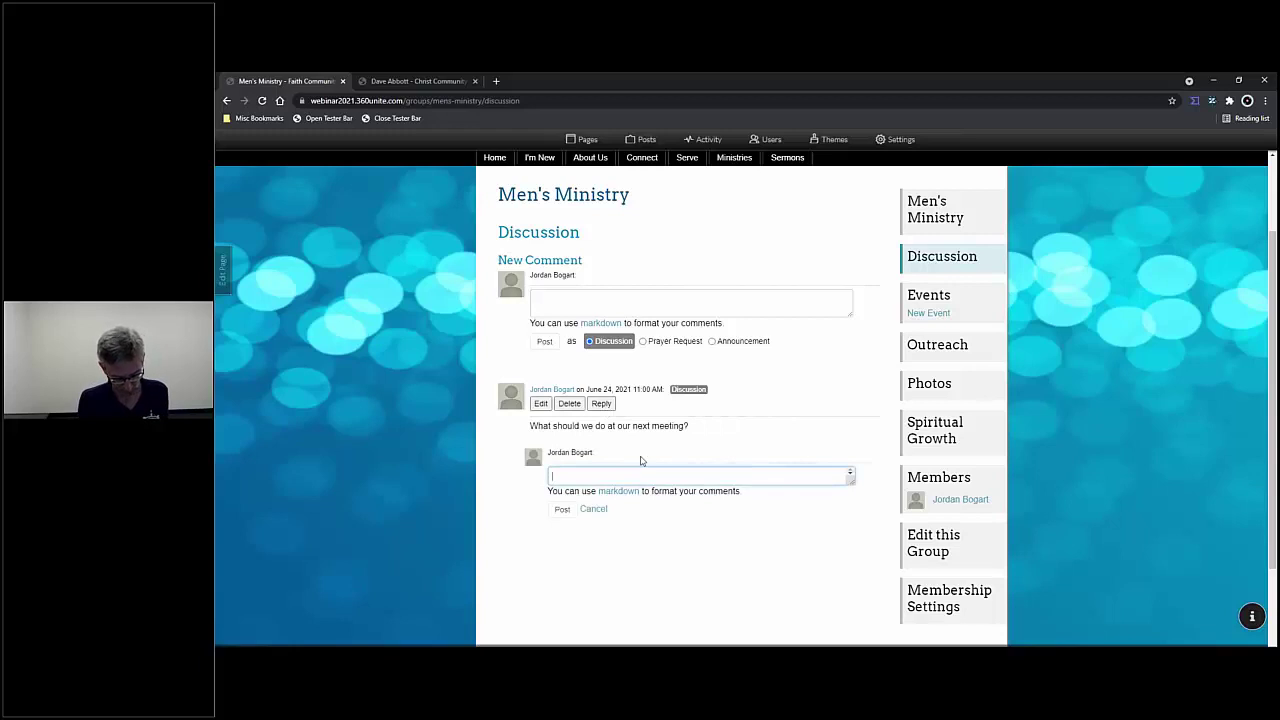
{"action": "type", "text": "Let's have donuts"}
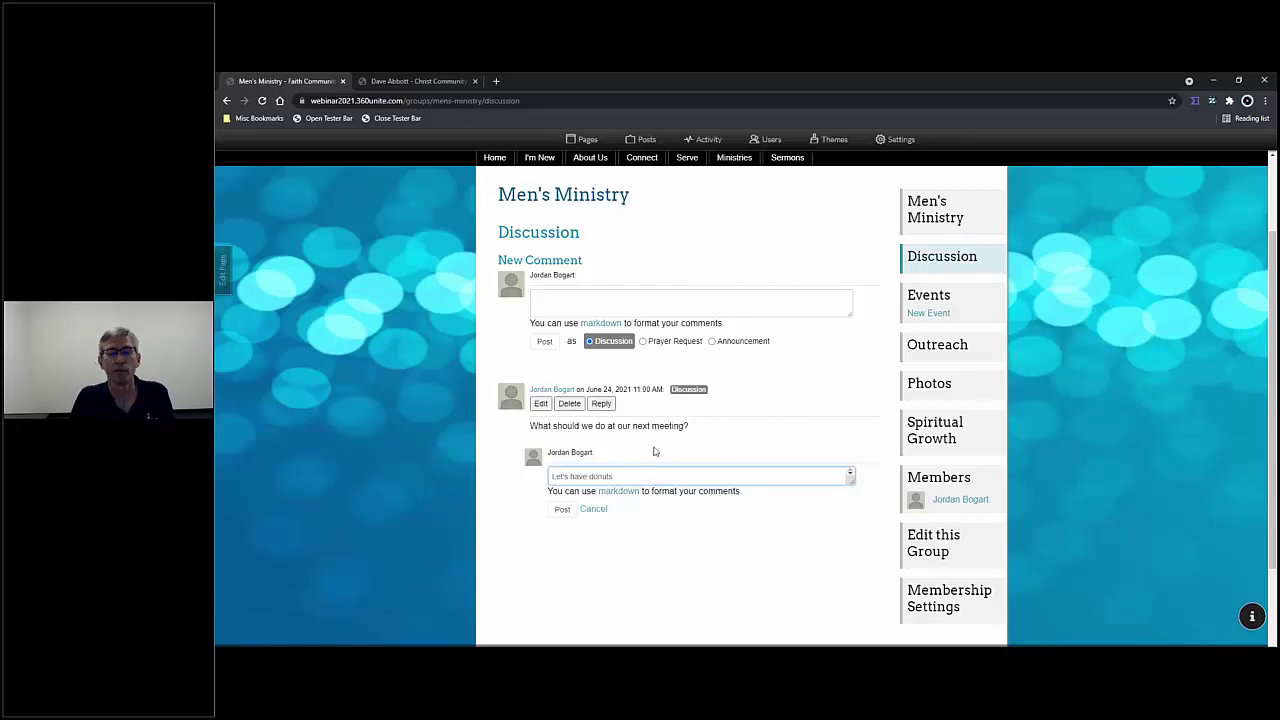
{"action": "left_click", "coordinate": [573, 512]}
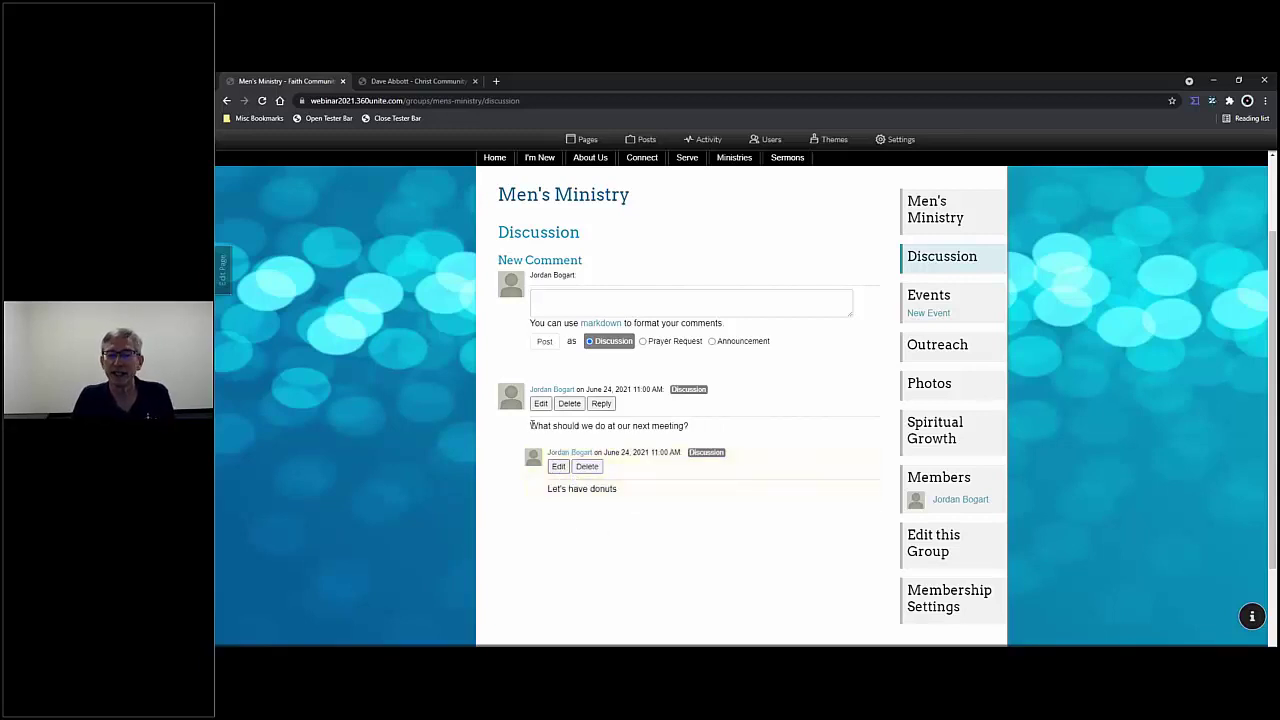
- Post a Prayer Request: 'Let's pray for the homeless this week'
{"action": "left_click", "coordinate": [555, 300]}
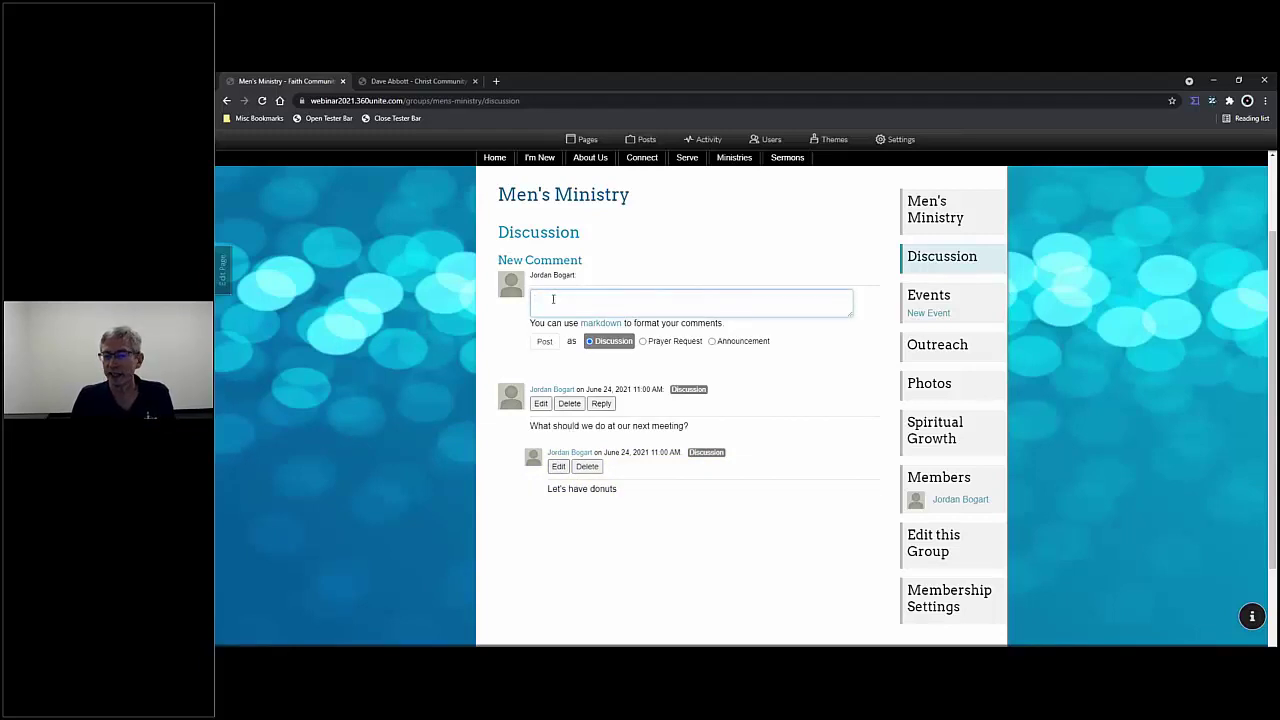
{"action": "left_click", "coordinate": [645, 342]}
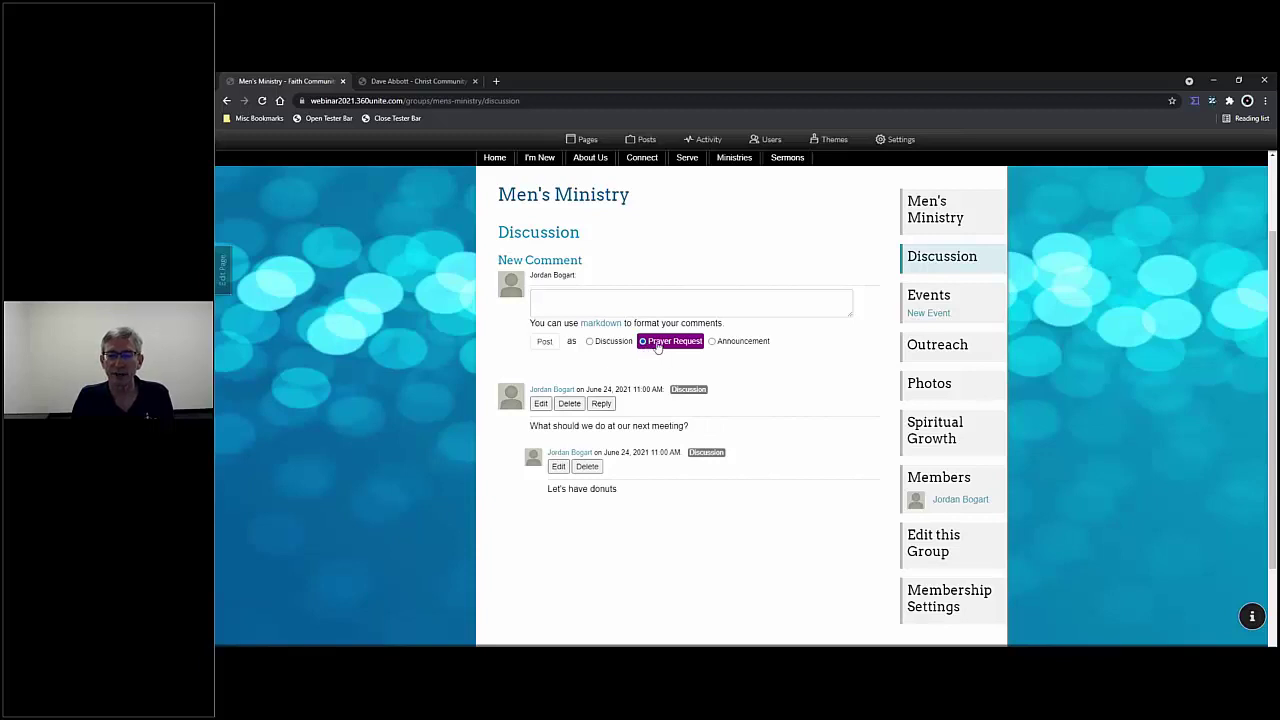
{"action": "left_click", "coordinate": [606, 301]}
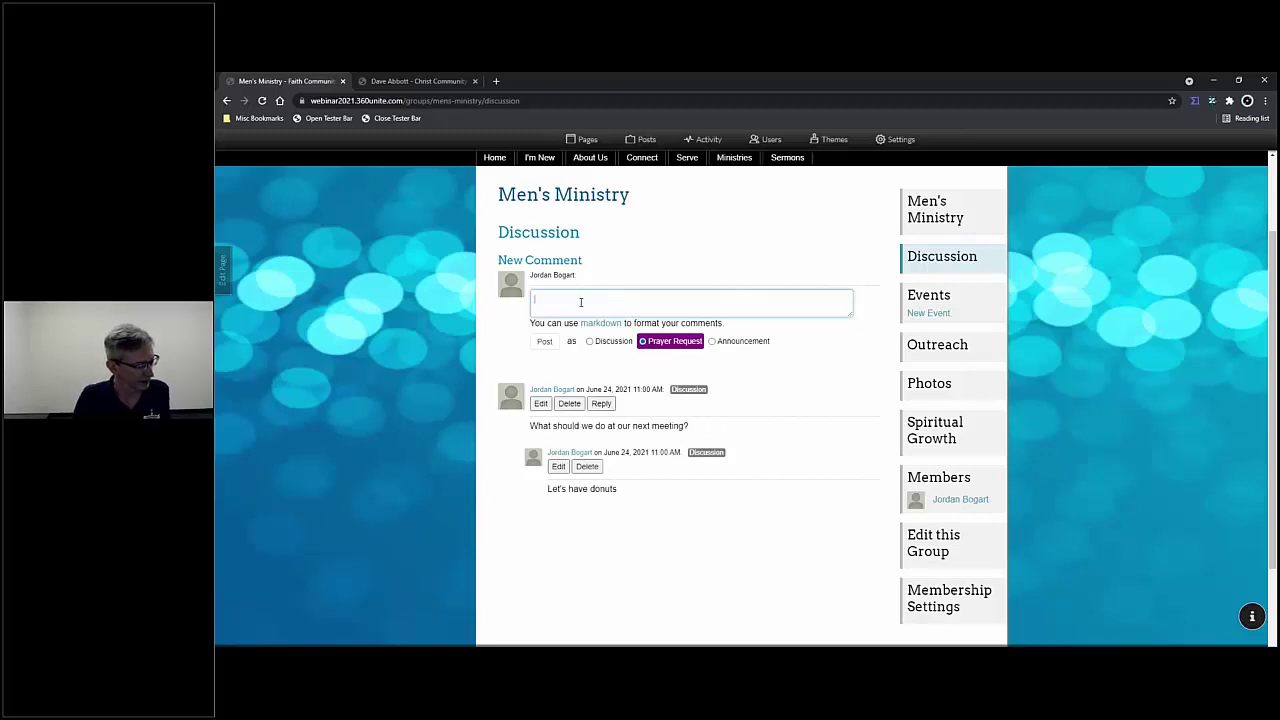
{"action": "type", "text": "Let's pray for the homeless this week."}
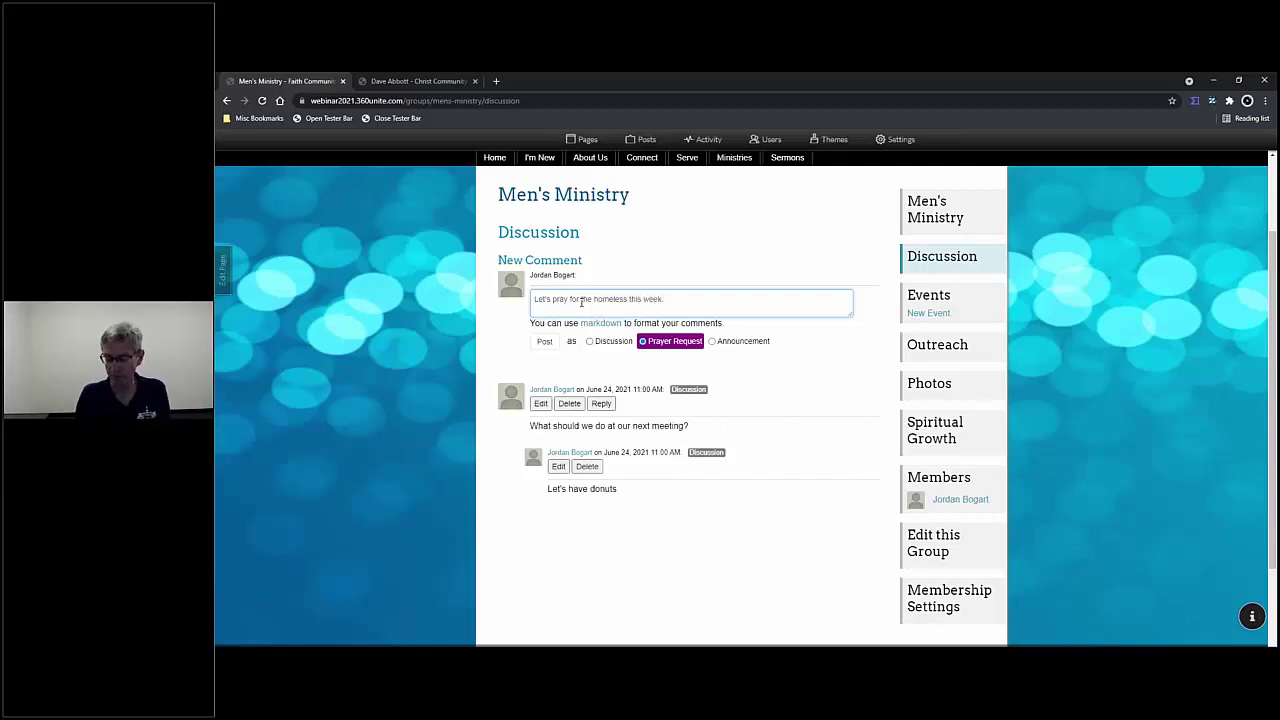
{"action": "left_click", "coordinate": [545, 341]}
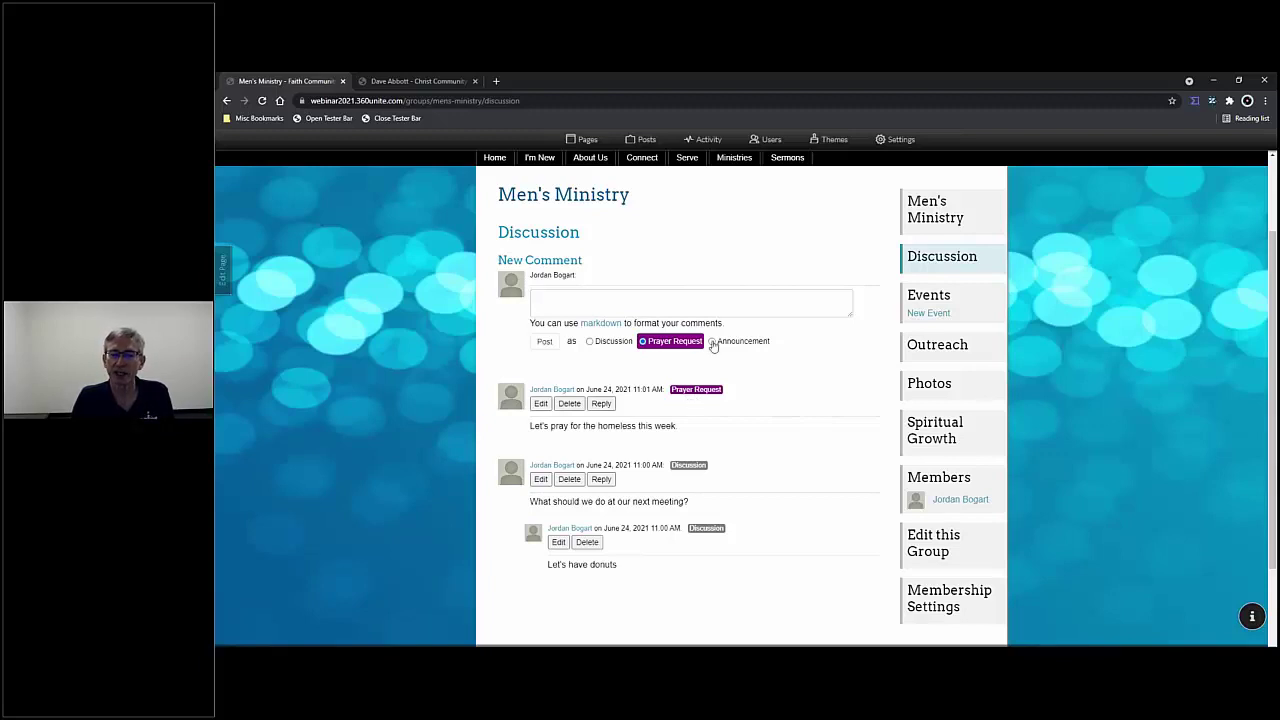
- Post an Announcement reading 'Upcoming church picnic'
{"action": "left_click", "coordinate": [713, 342]}
{"action": "left_click", "coordinate": [690, 303]}
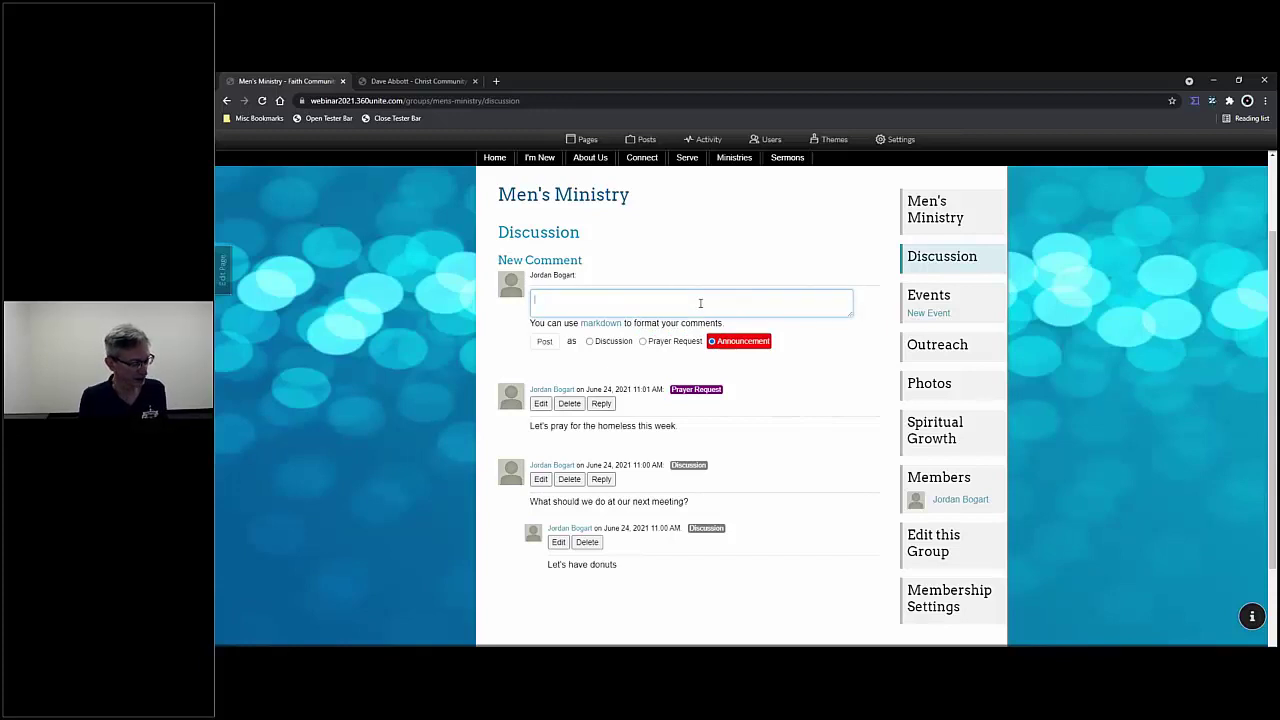
{"action": "type", "text": "Upcoming"}
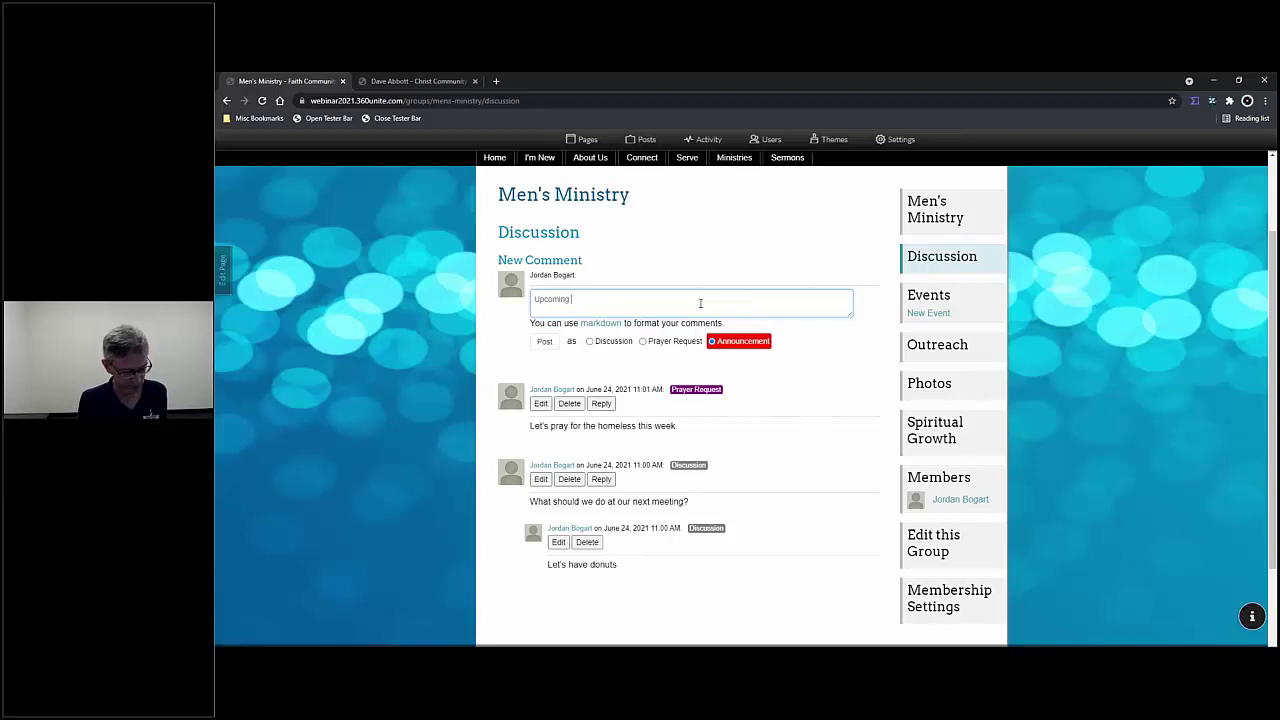
{"action": "type", "text": " church"}
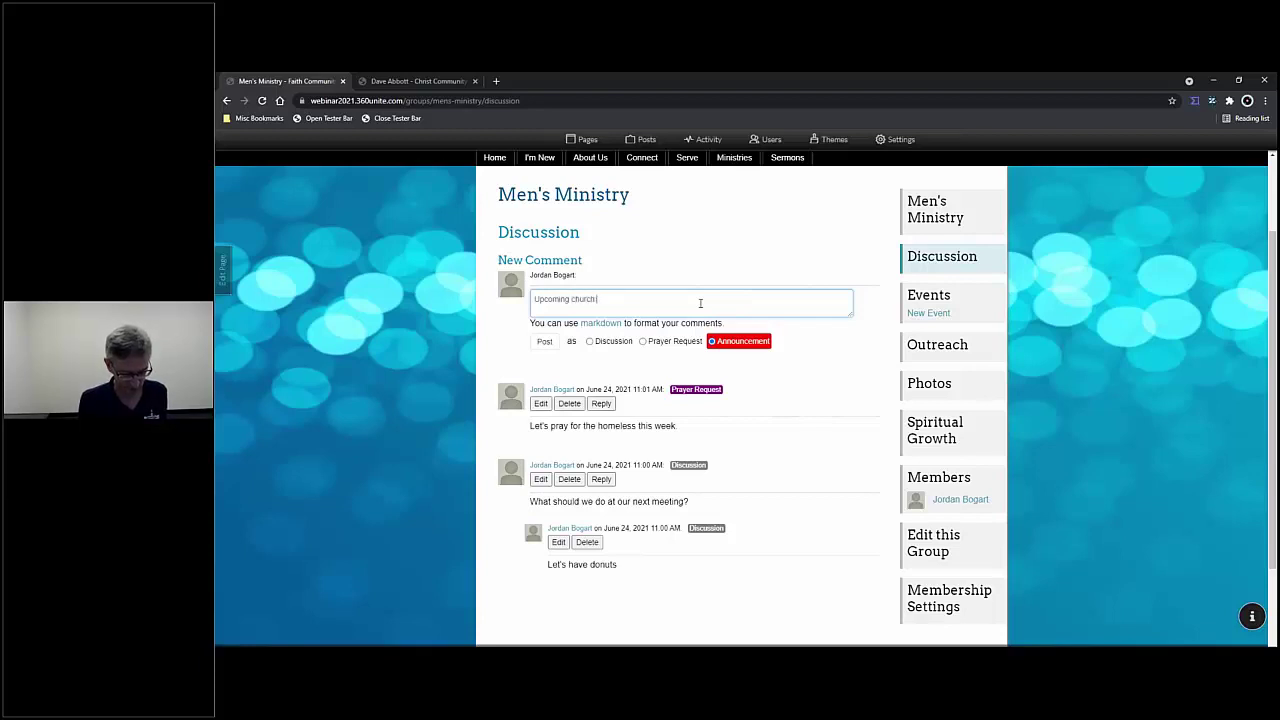
{"action": "type", "text": " picnic"}
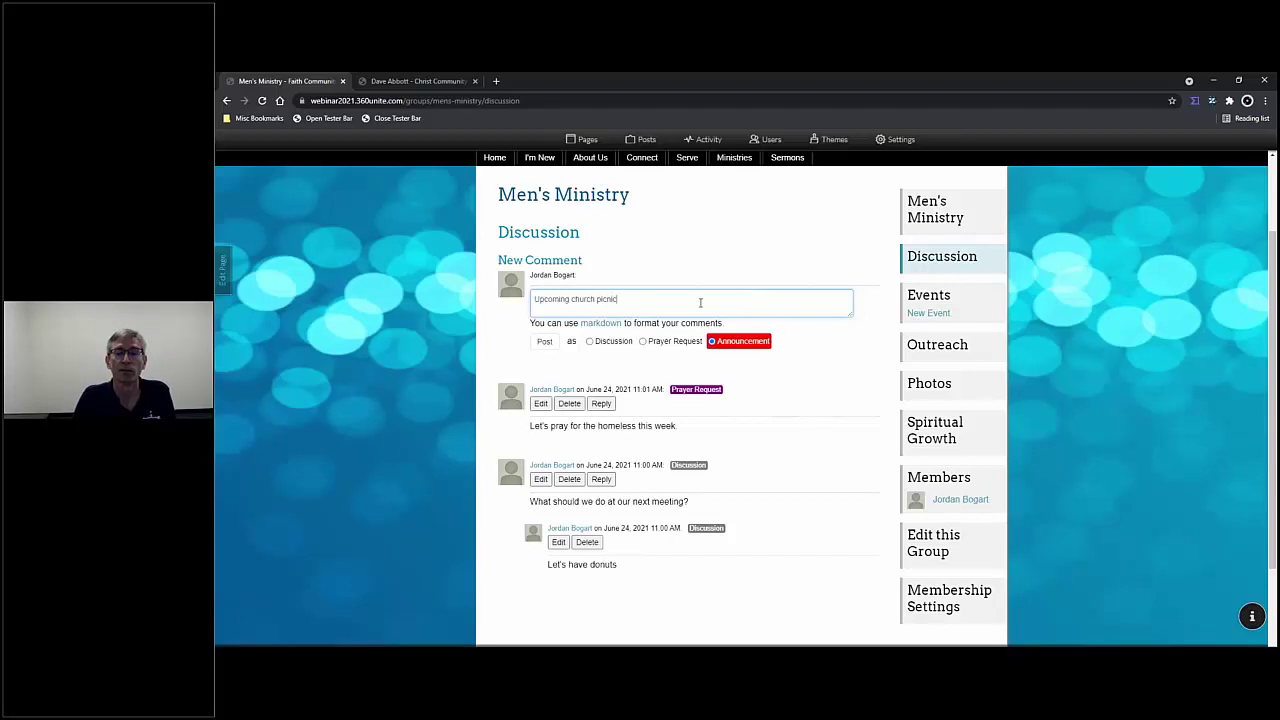
{"action": "left_click", "coordinate": [544, 341]}
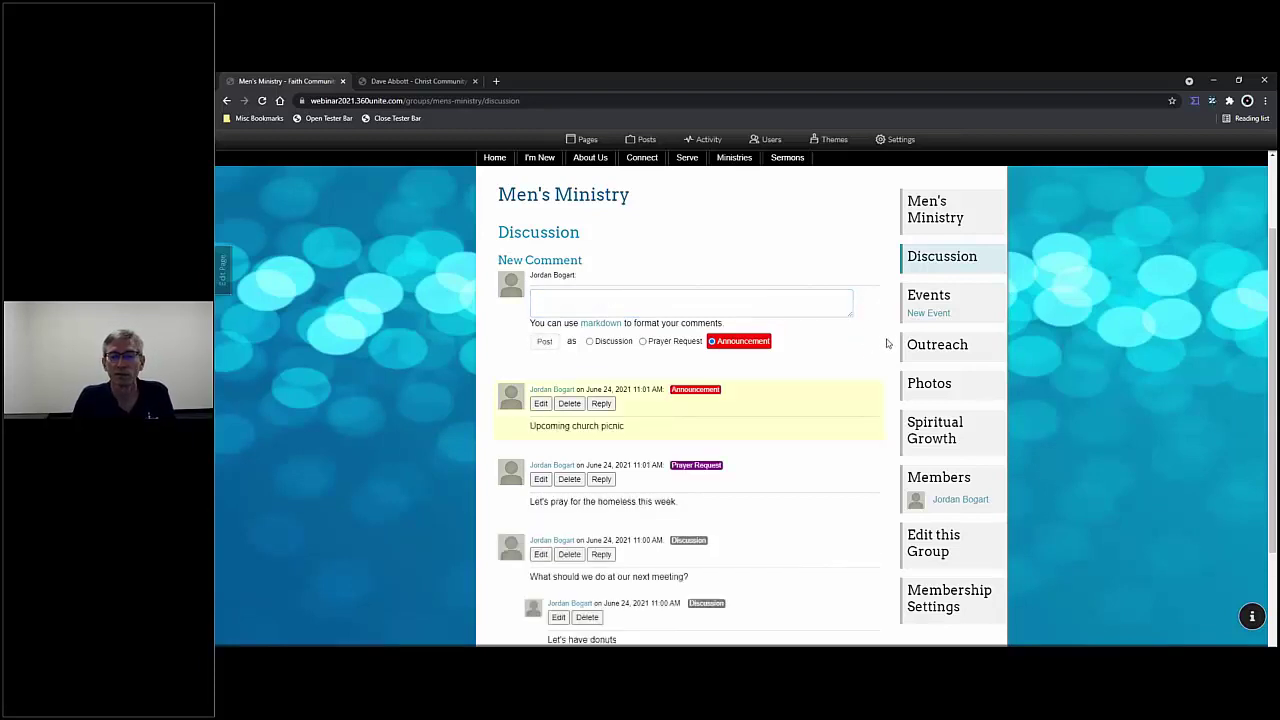
- Delete the 'Upcoming church picnic' announcement, confirming in the Delete Comment dialog
{"action": "scroll", "coordinate": [880, 345], "scroll_direction": "down", "scroll_amount": 2}
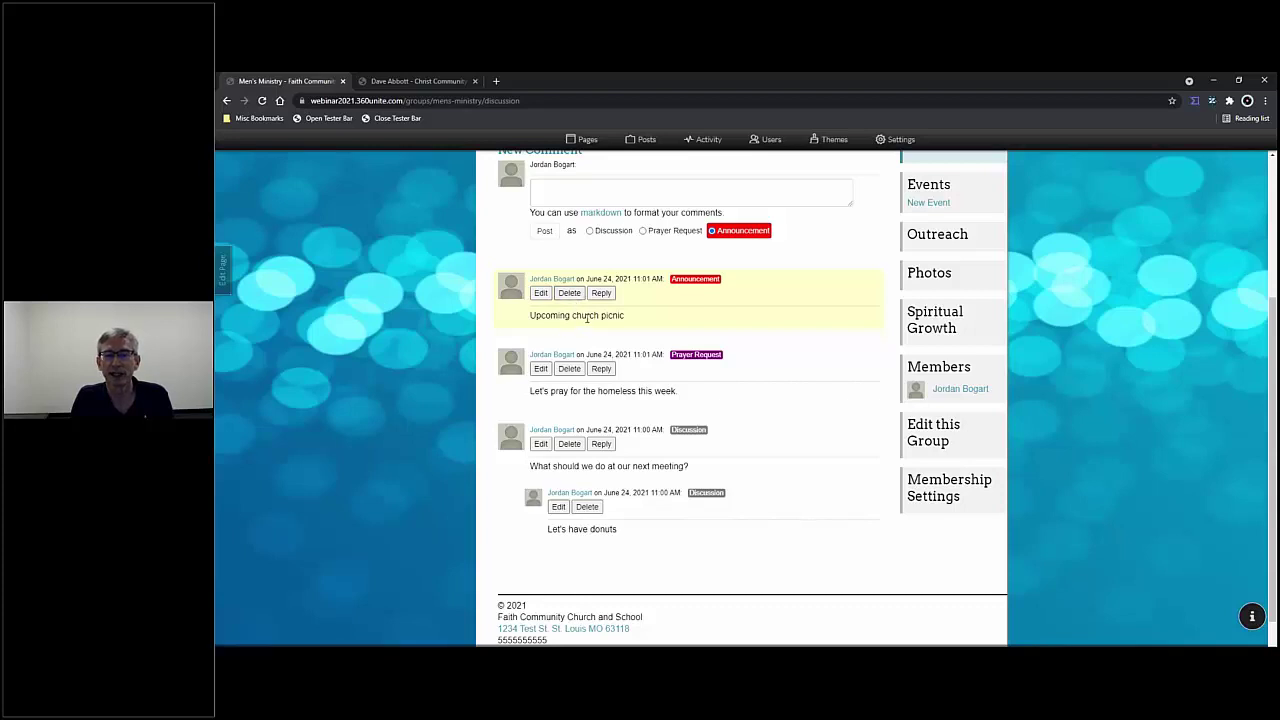
{"action": "left_click", "coordinate": [541, 293]}
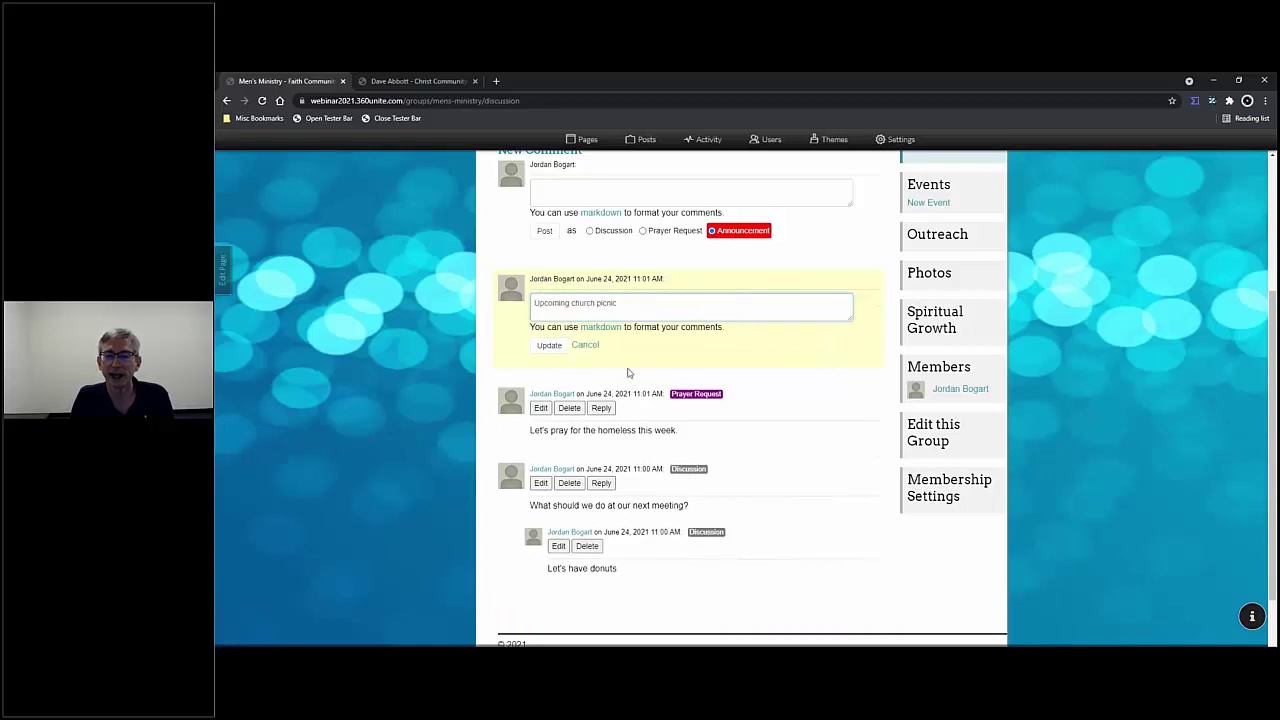
{"action": "left_click", "coordinate": [585, 345]}
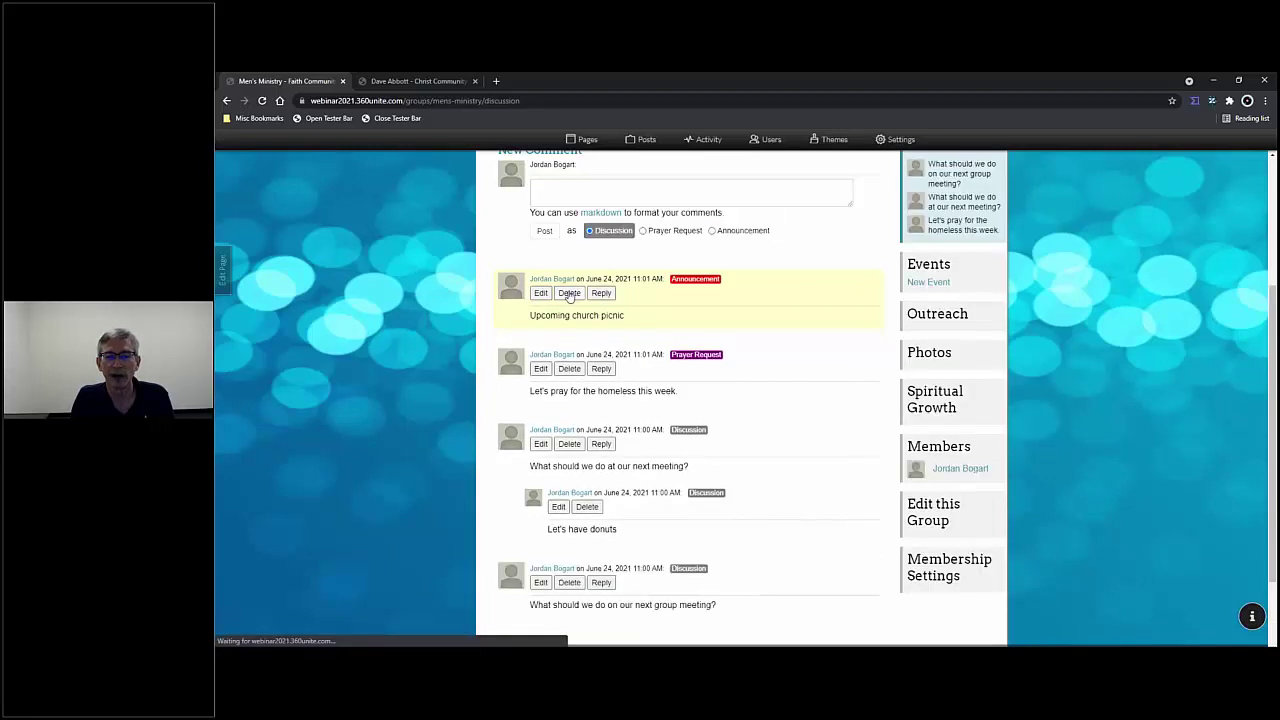
{"action": "left_click", "coordinate": [569, 293]}
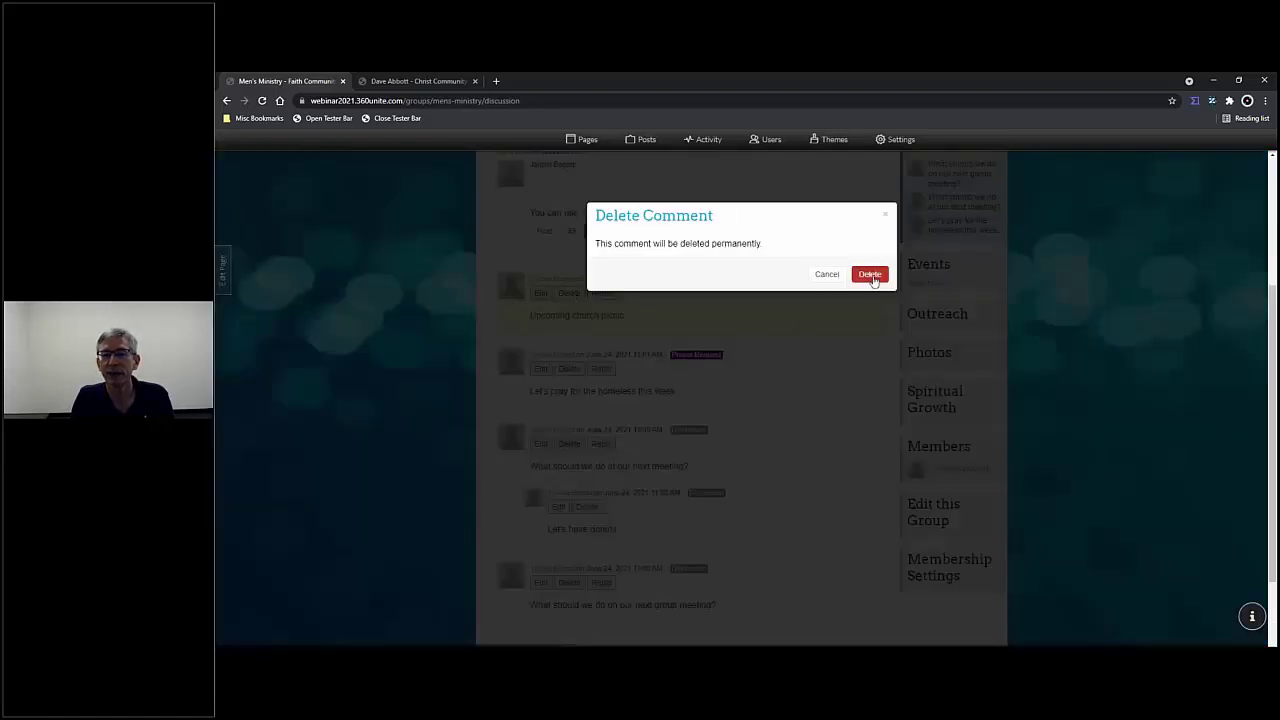
{"action": "left_click", "coordinate": [868, 274]}
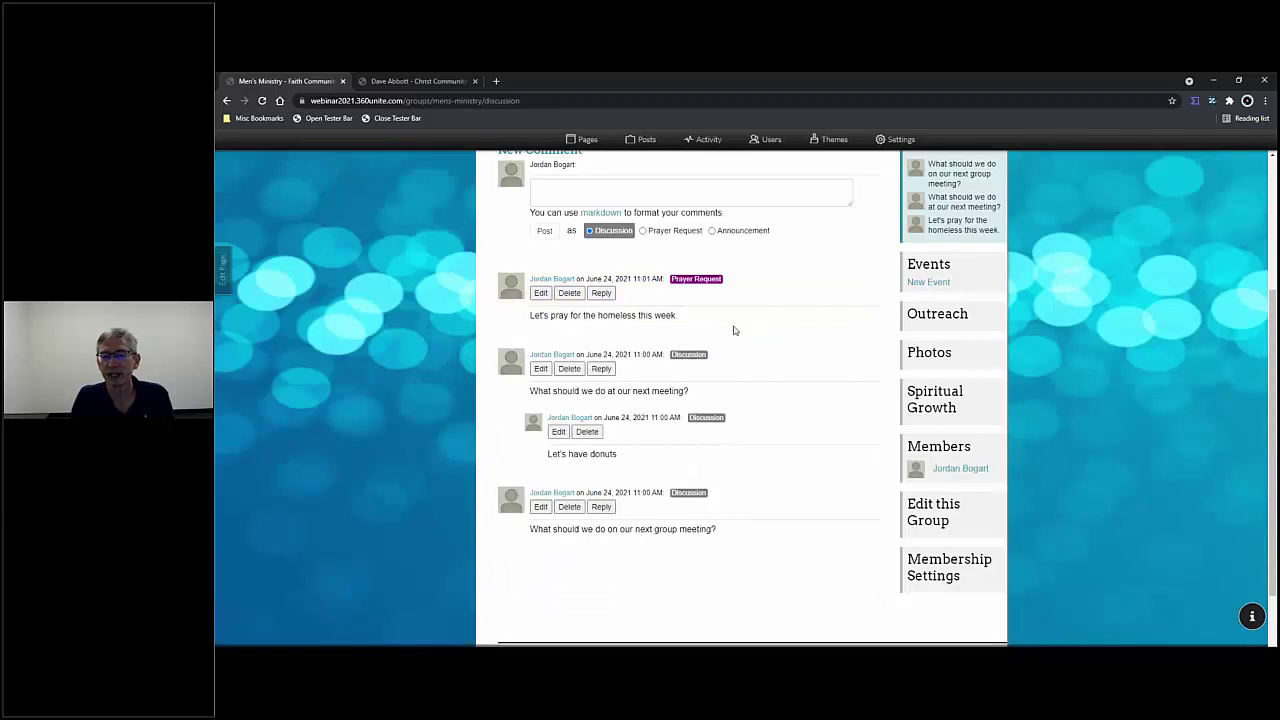
{"action": "scroll", "coordinate": [732, 329], "scroll_direction": "up", "scroll_amount": 2}
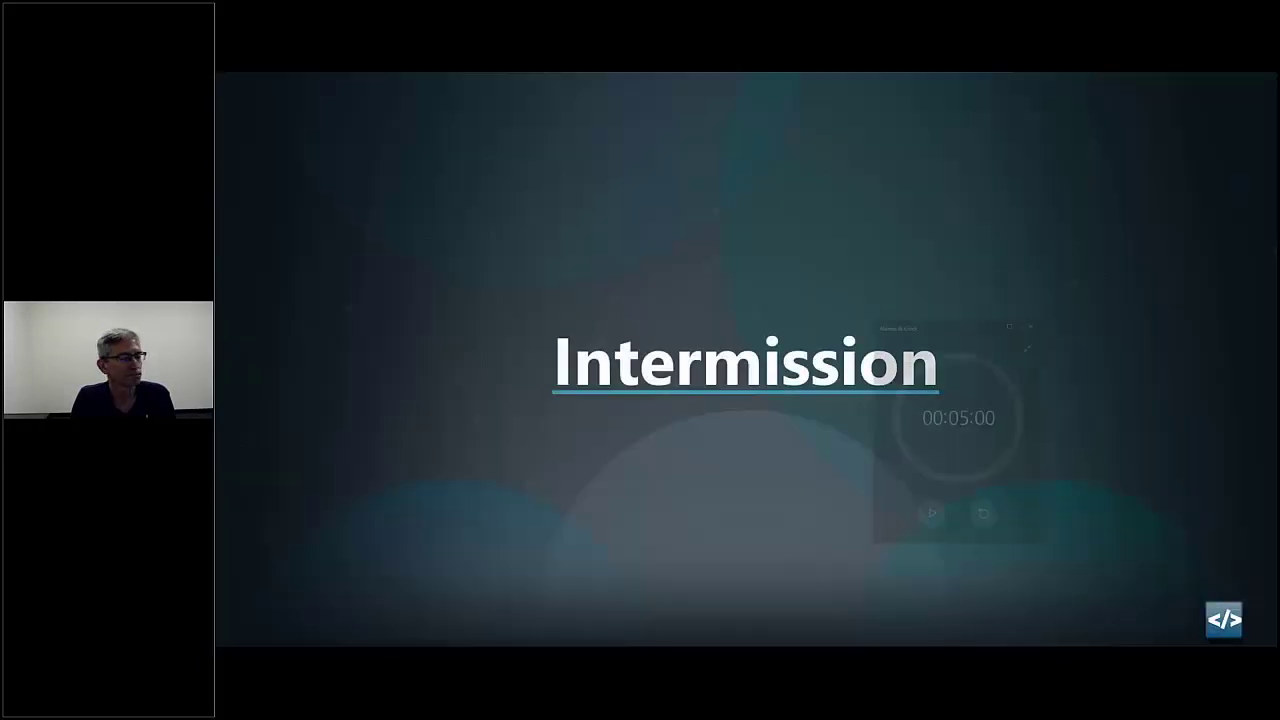
- Start the 00:05:00 countdown in the Alarms & Clock timer
{"action": "key", "text": "alt+Tab"}
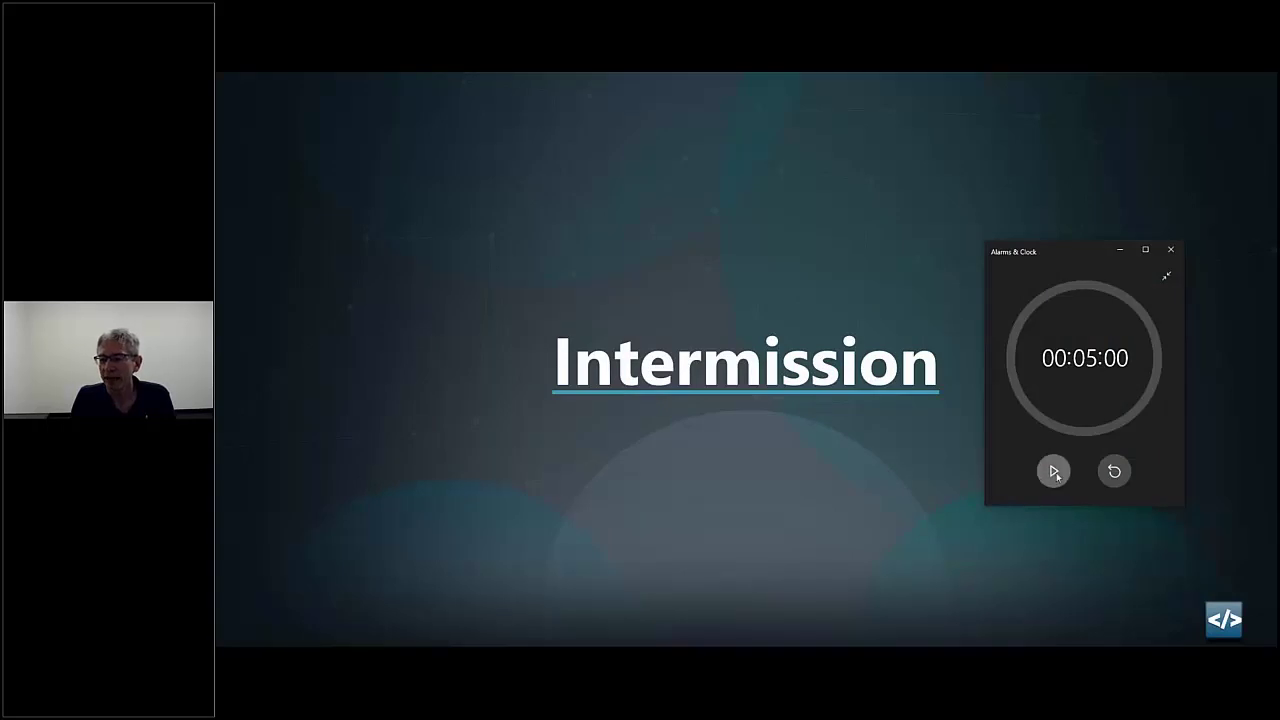
{"action": "left_click", "coordinate": [1054, 472]}
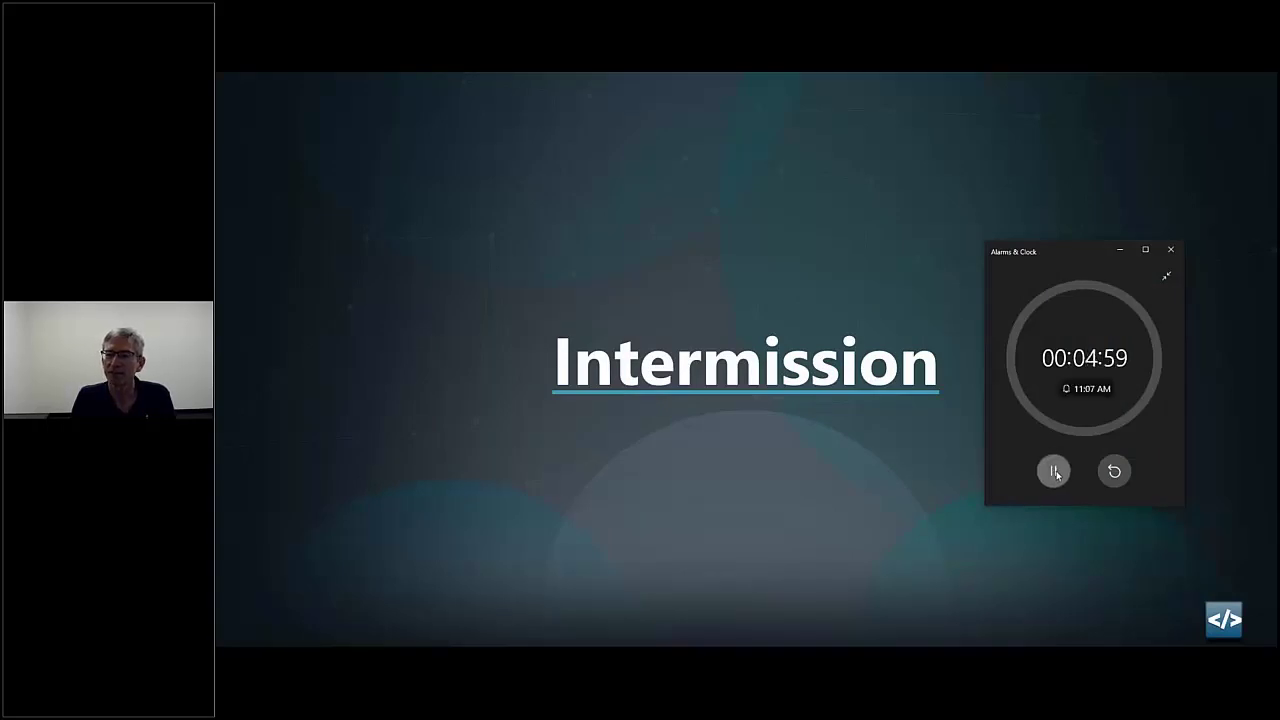
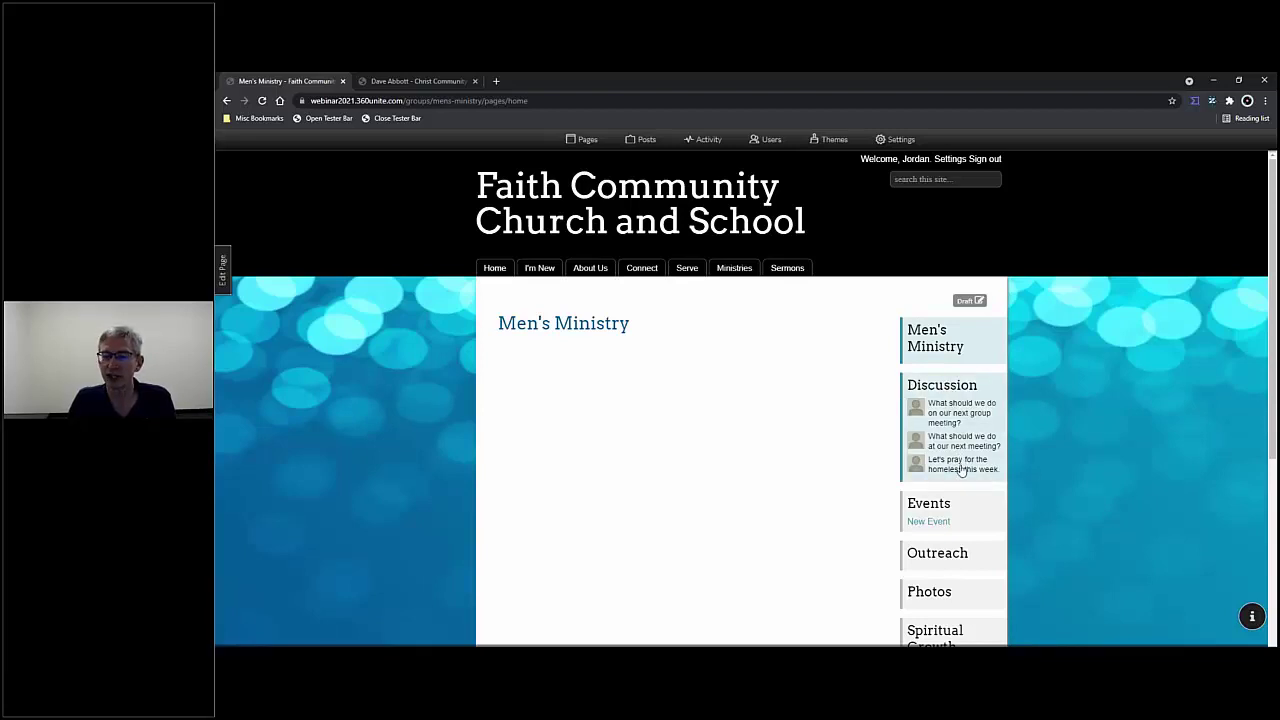
- Open the Men's Ministry Events calendar, try Week view, and return to the June 2021 month grid
{"action": "scroll", "coordinate": [960, 460], "scroll_direction": "down", "scroll_amount": 3}
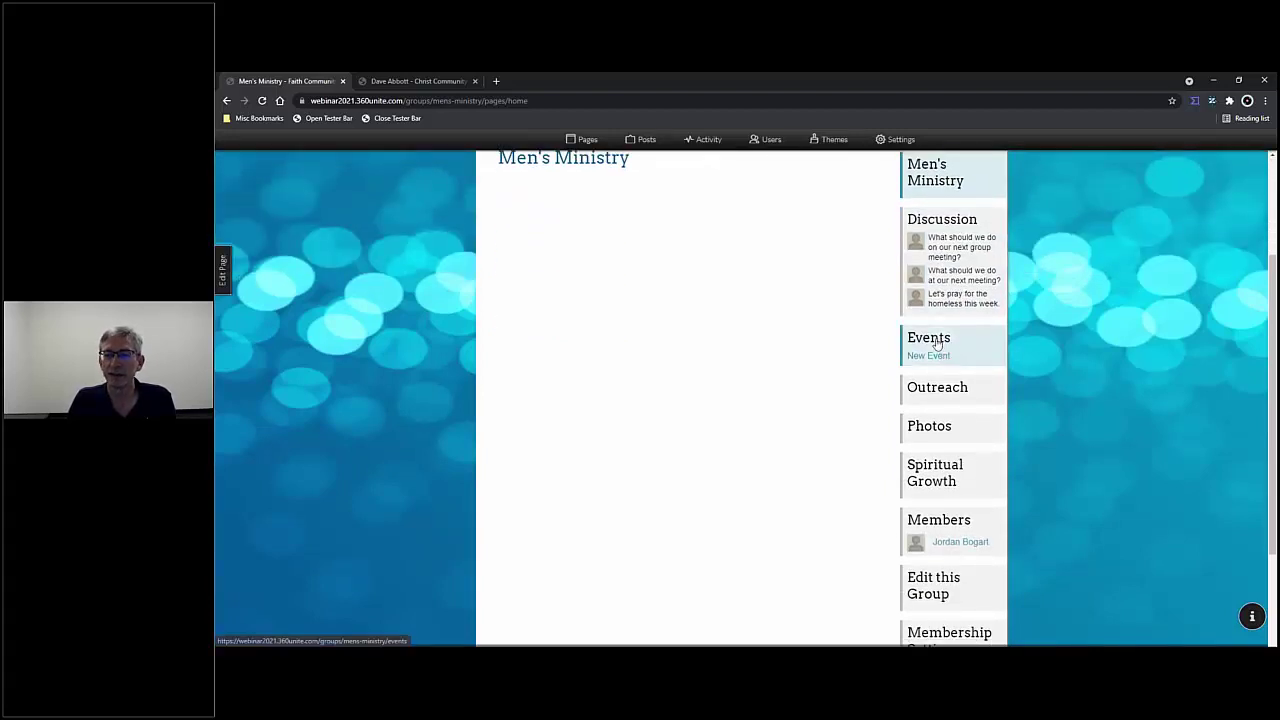
{"action": "left_click", "coordinate": [937, 343]}
{"action": "scroll", "coordinate": [803, 474], "scroll_direction": "up", "scroll_amount": 2}
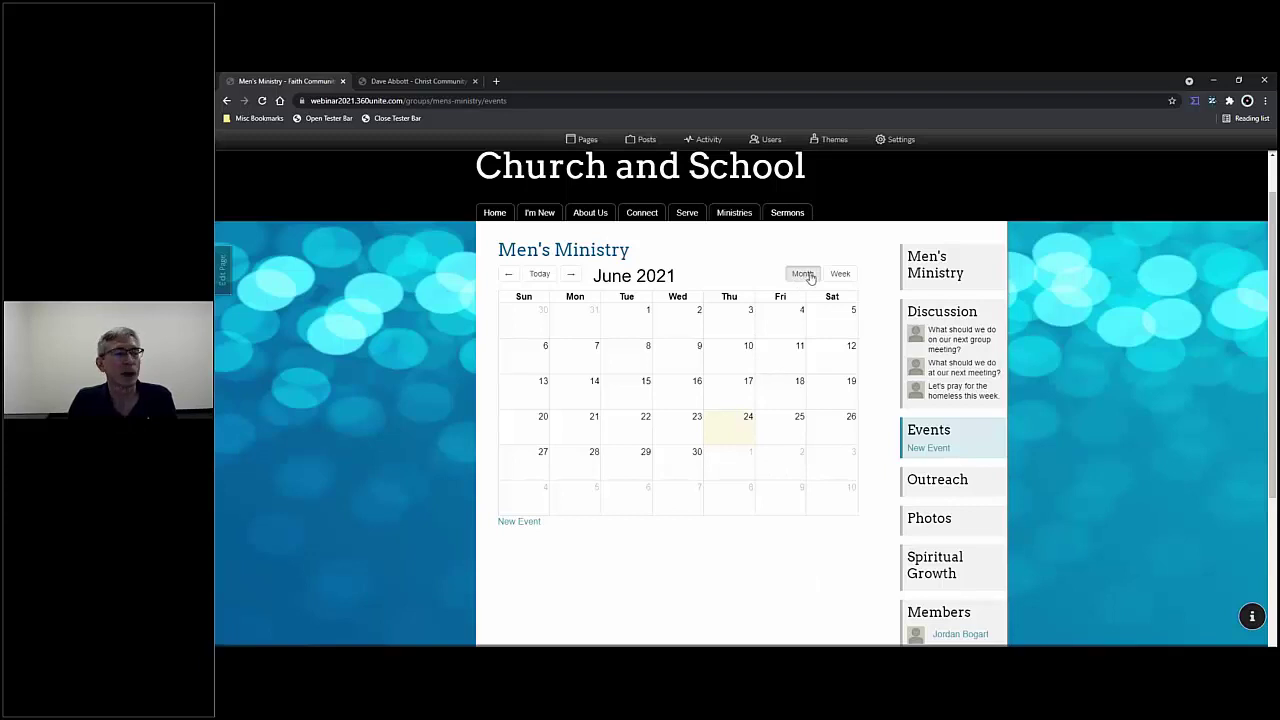
{"action": "left_click", "coordinate": [841, 276]}
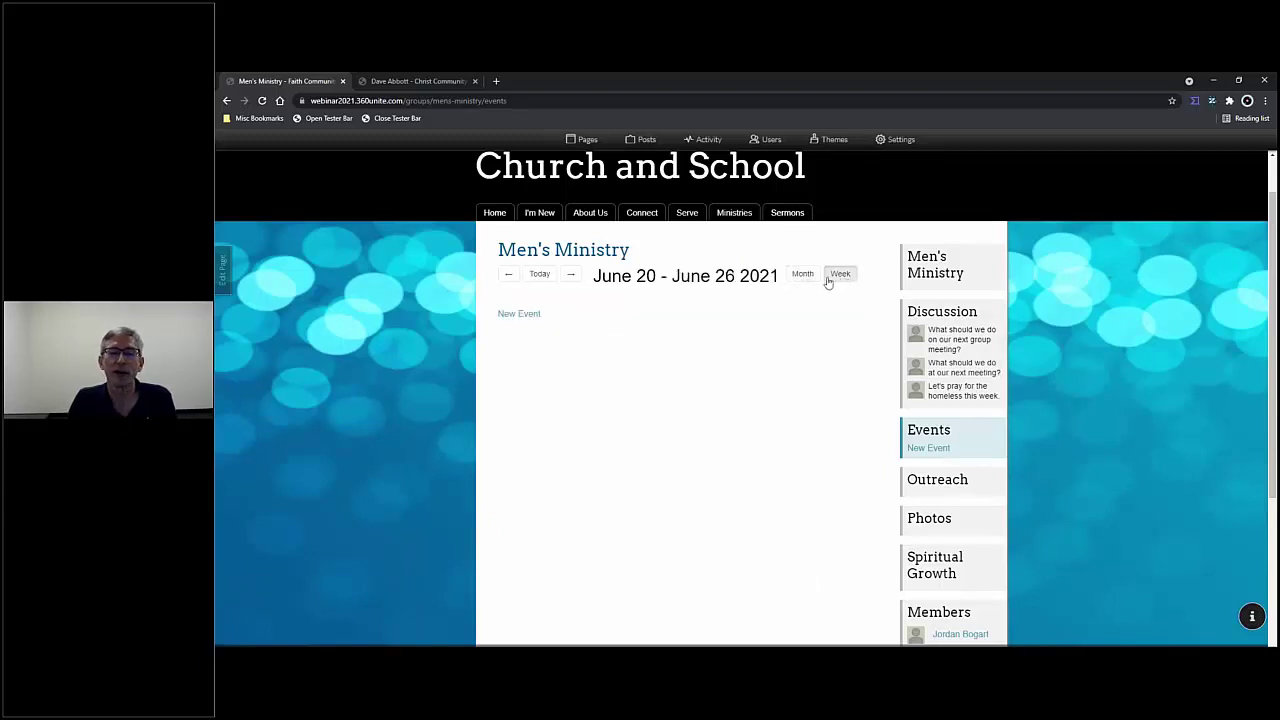
{"action": "left_click", "coordinate": [809, 278]}
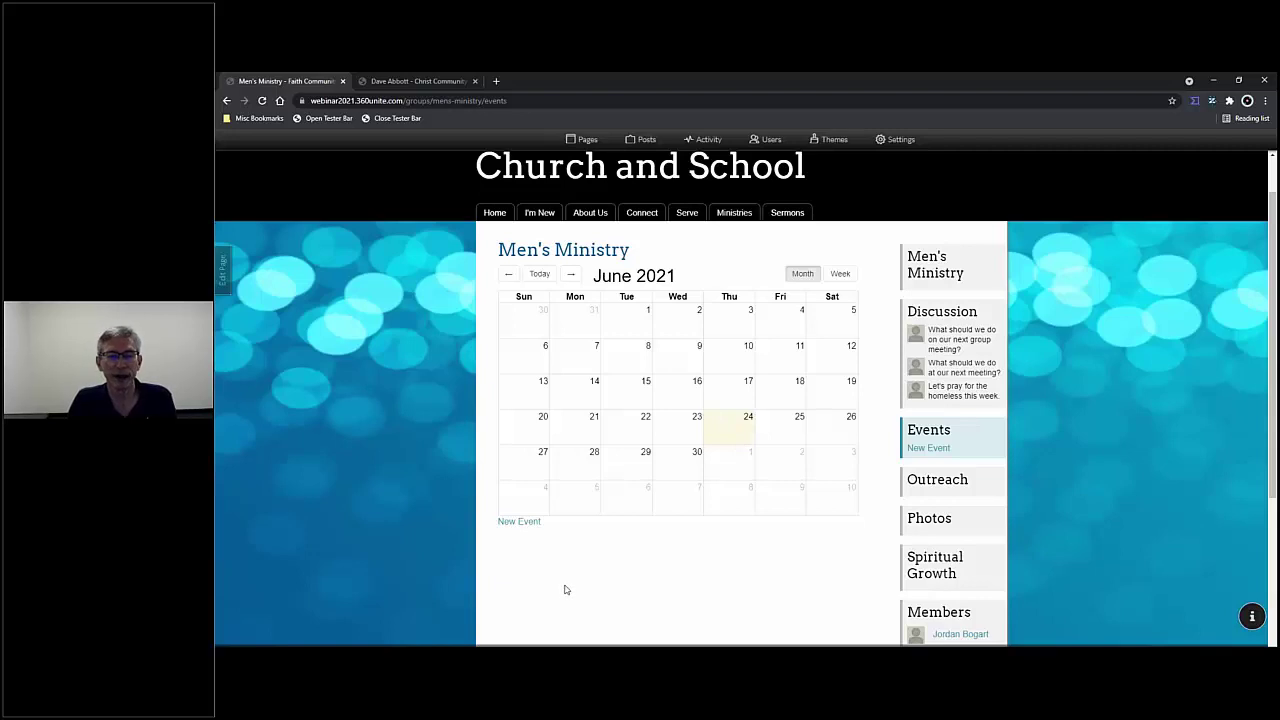
- Start a new event titled Men's Breakfast with location Church Basement
{"action": "left_click", "coordinate": [522, 528]}
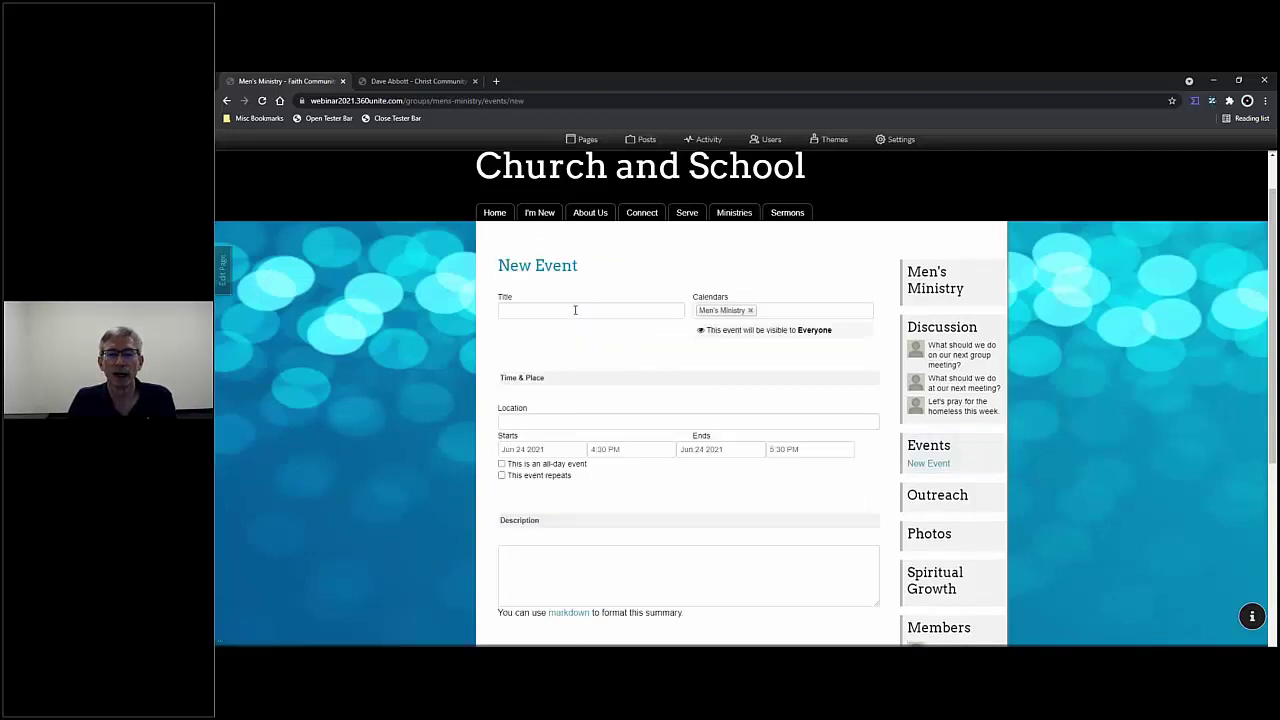
{"action": "left_click", "coordinate": [576, 308]}
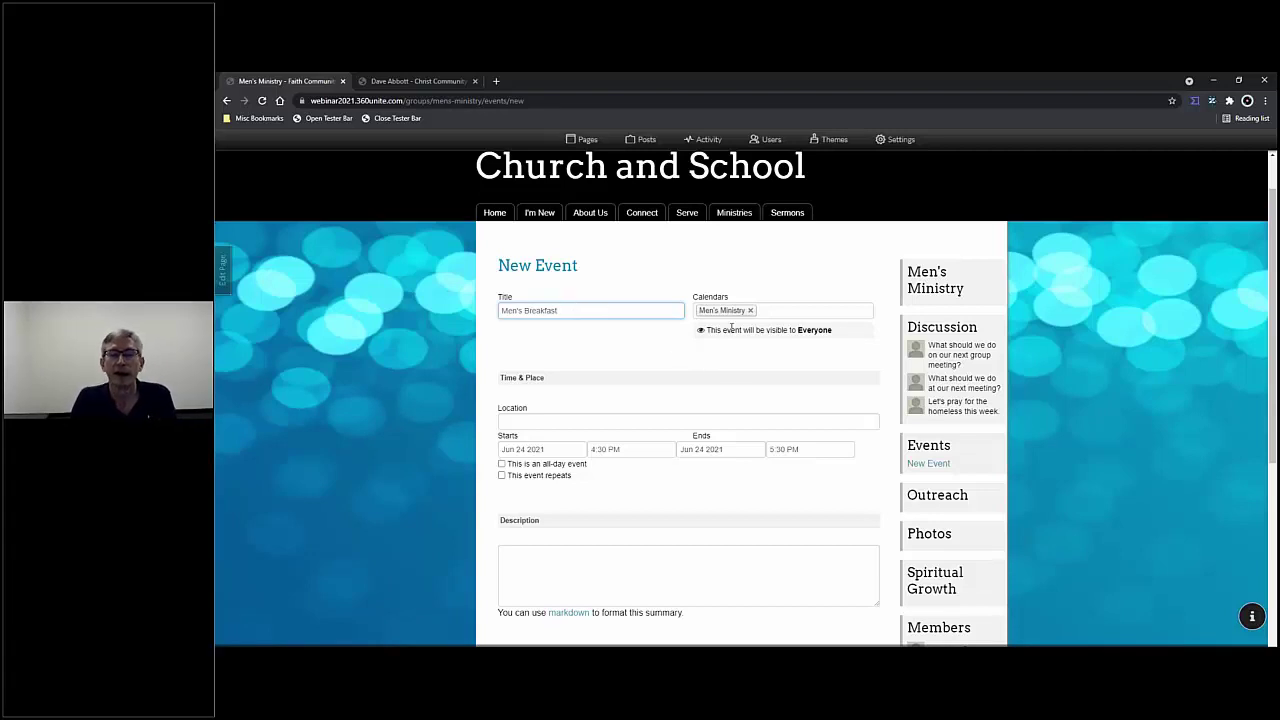
{"action": "left_click", "coordinate": [604, 422]}
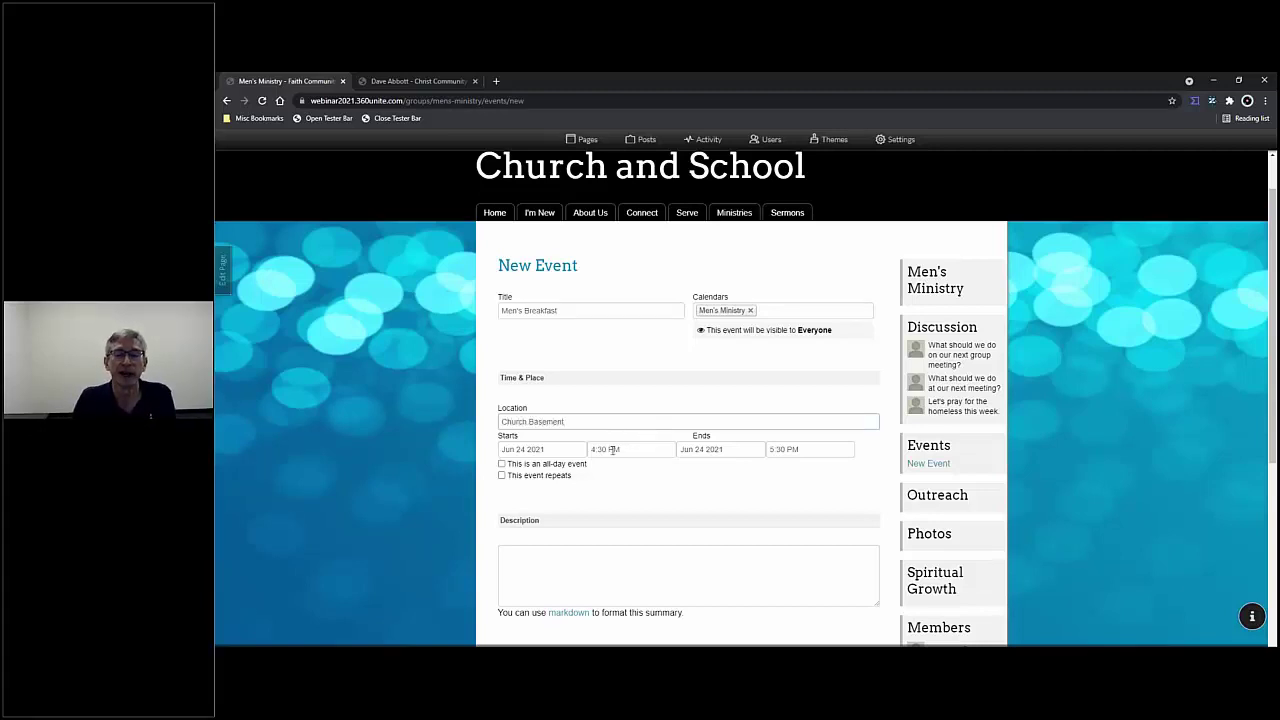
{"action": "scroll", "coordinate": [612, 466], "scroll_direction": "down", "scroll_amount": 1}
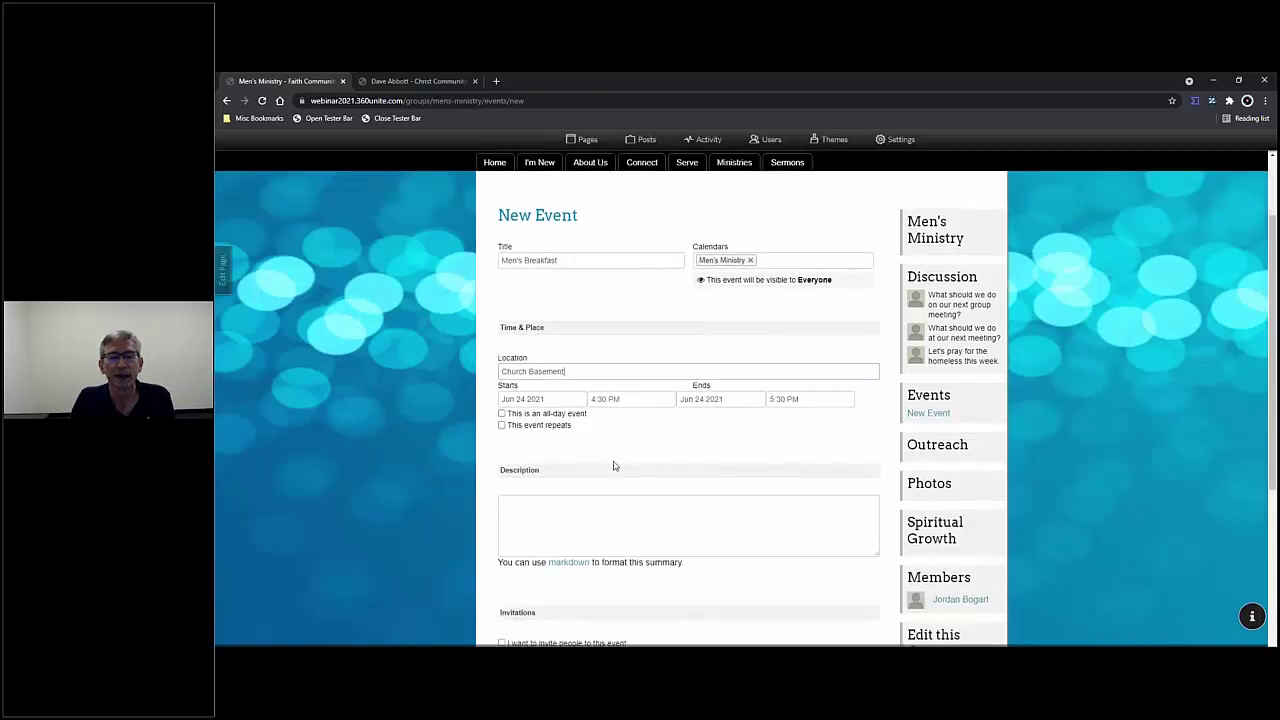
- Set the event date to Jun 12 2021, from 7:00 AM to 8:30 AM
{"action": "left_click", "coordinate": [577, 393]}
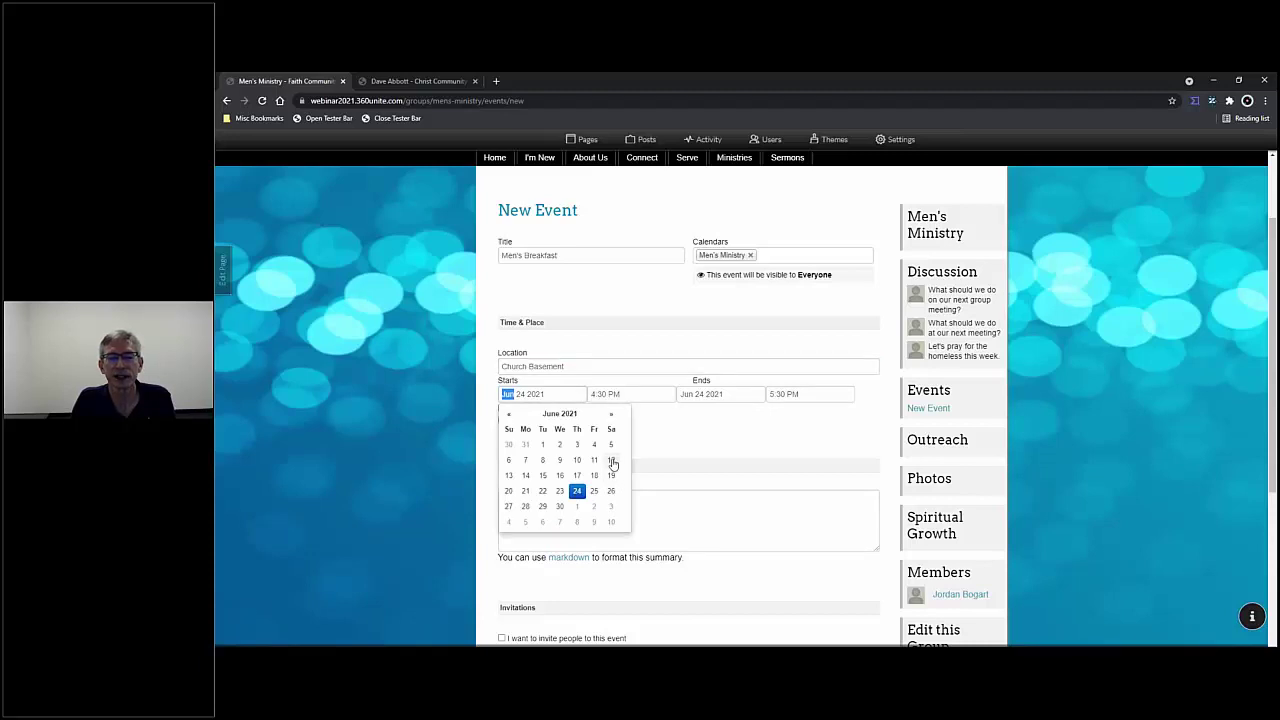
{"action": "left_click", "coordinate": [612, 461]}
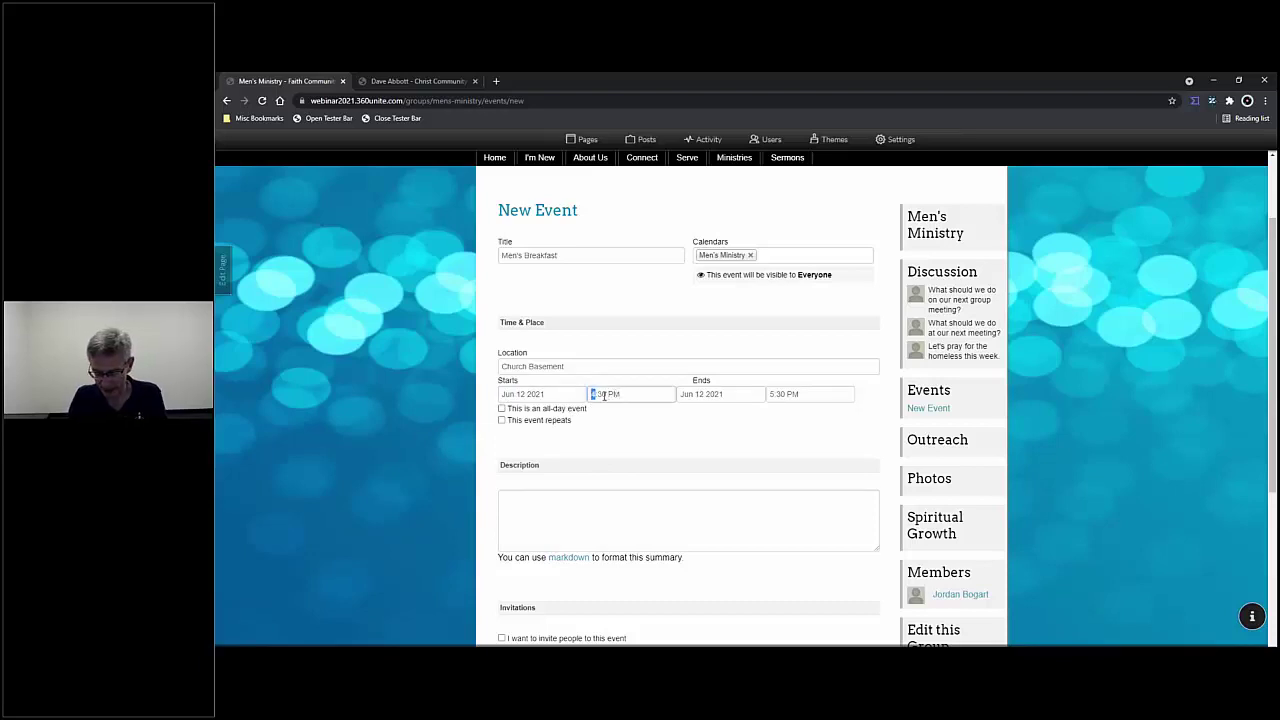
{"action": "type", "text": "7"}
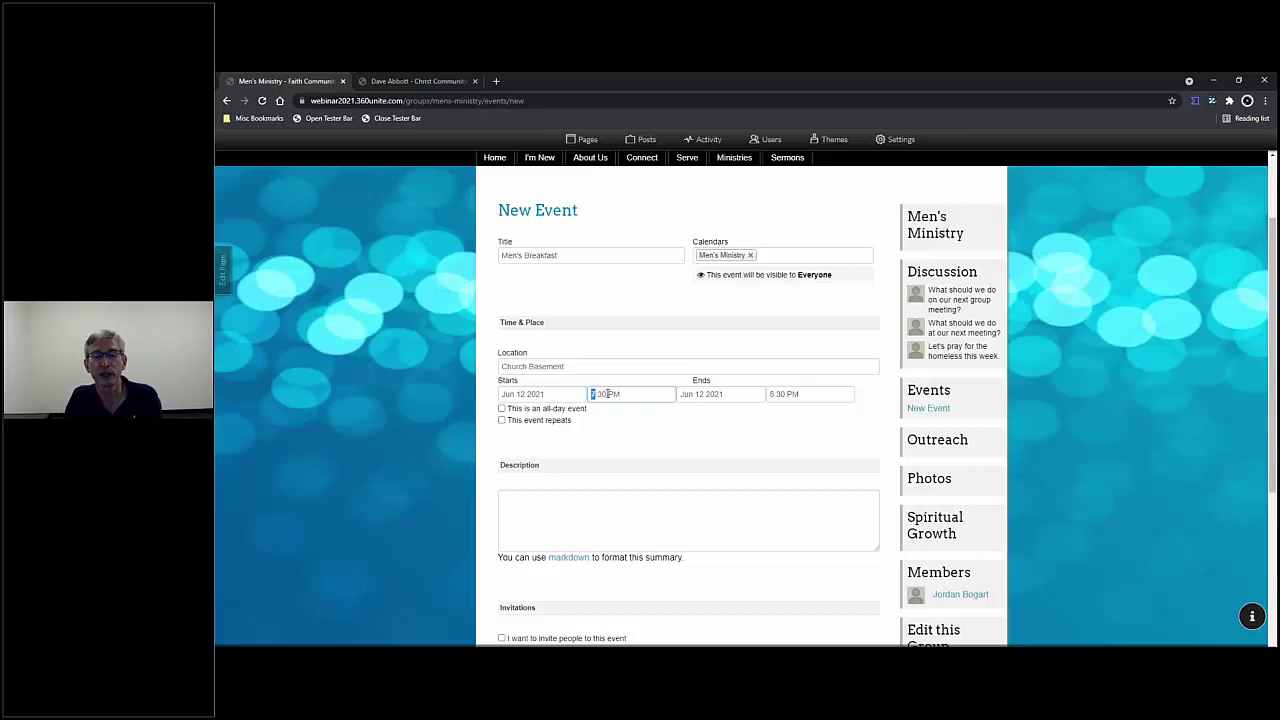
{"action": "left_click", "coordinate": [604, 397]}
{"action": "type", "text": "00"}
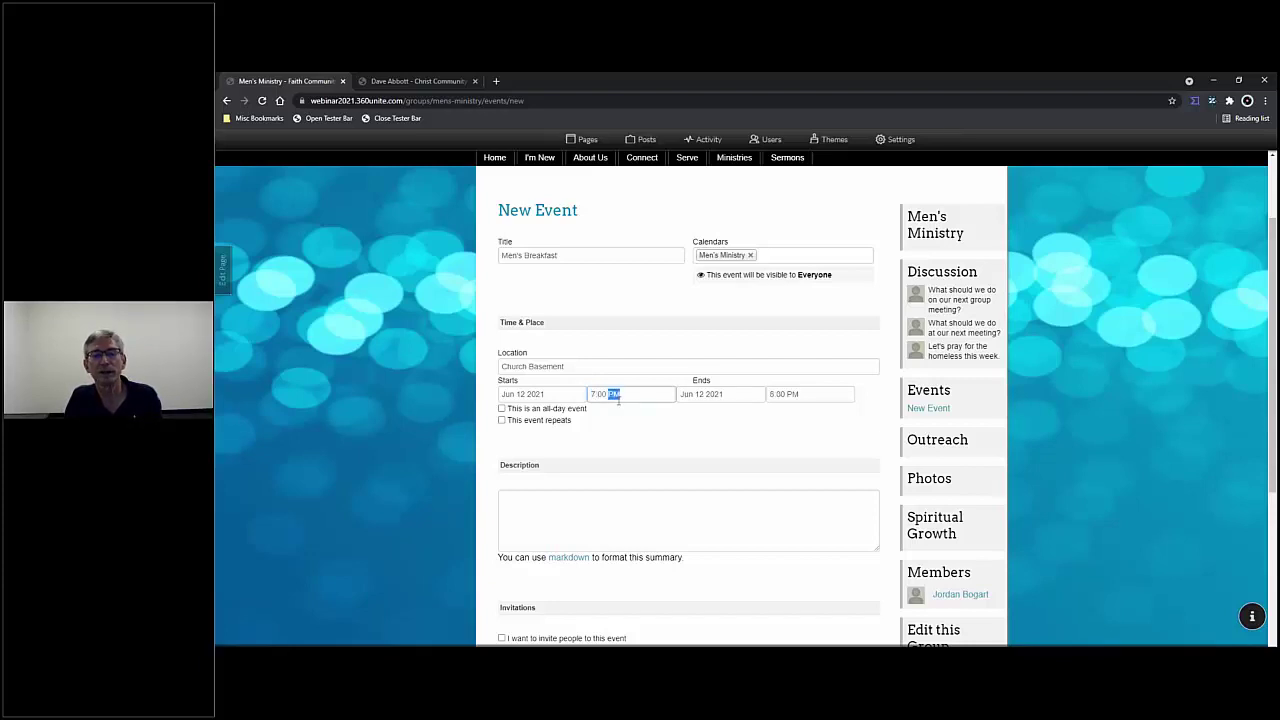
{"action": "type", "text": "a"}
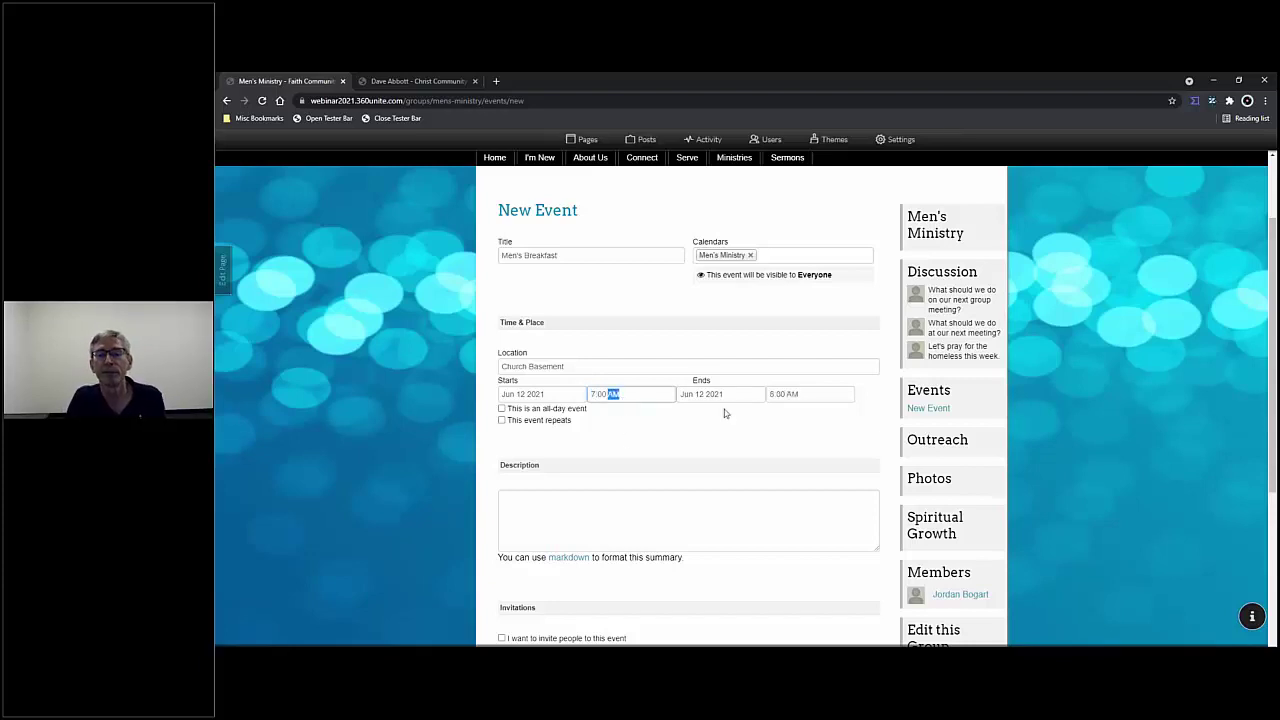
{"action": "key", "text": "Tab"}
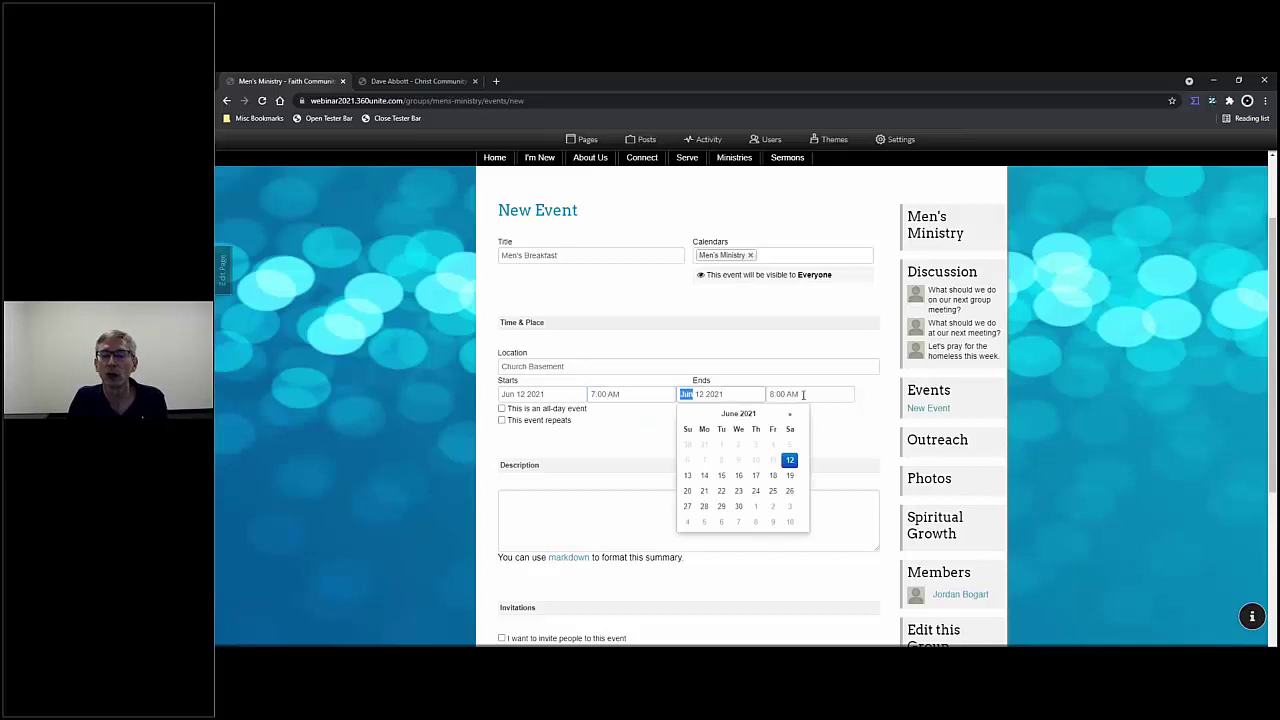
{"action": "key", "text": "Tab"}
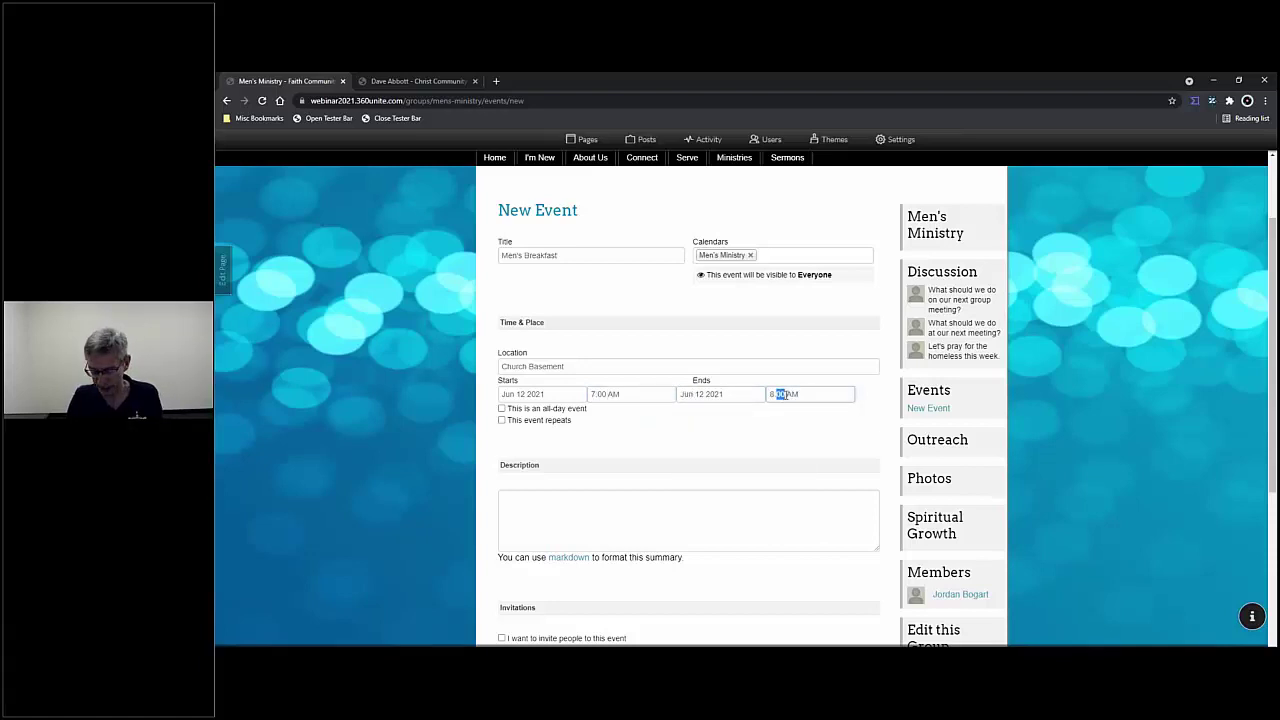
{"action": "left_click", "coordinate": [805, 426]}
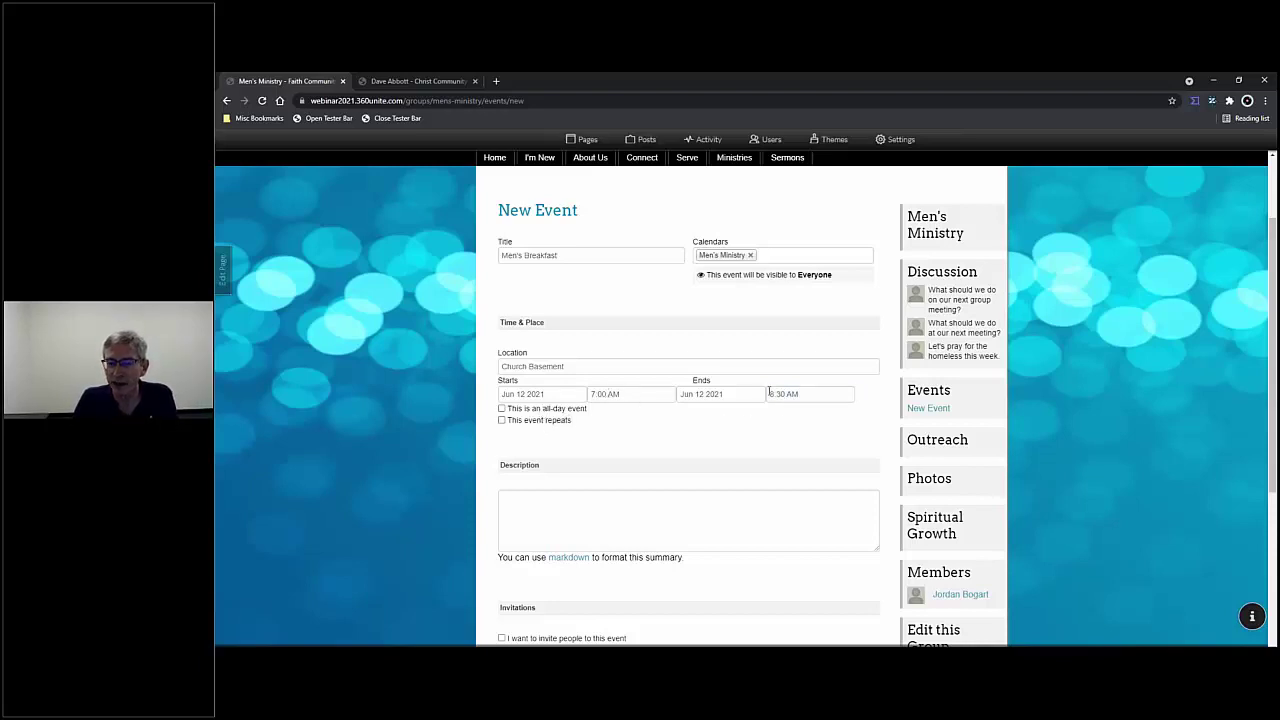
- Make the event repeat every single month
{"action": "left_click", "coordinate": [502, 421]}
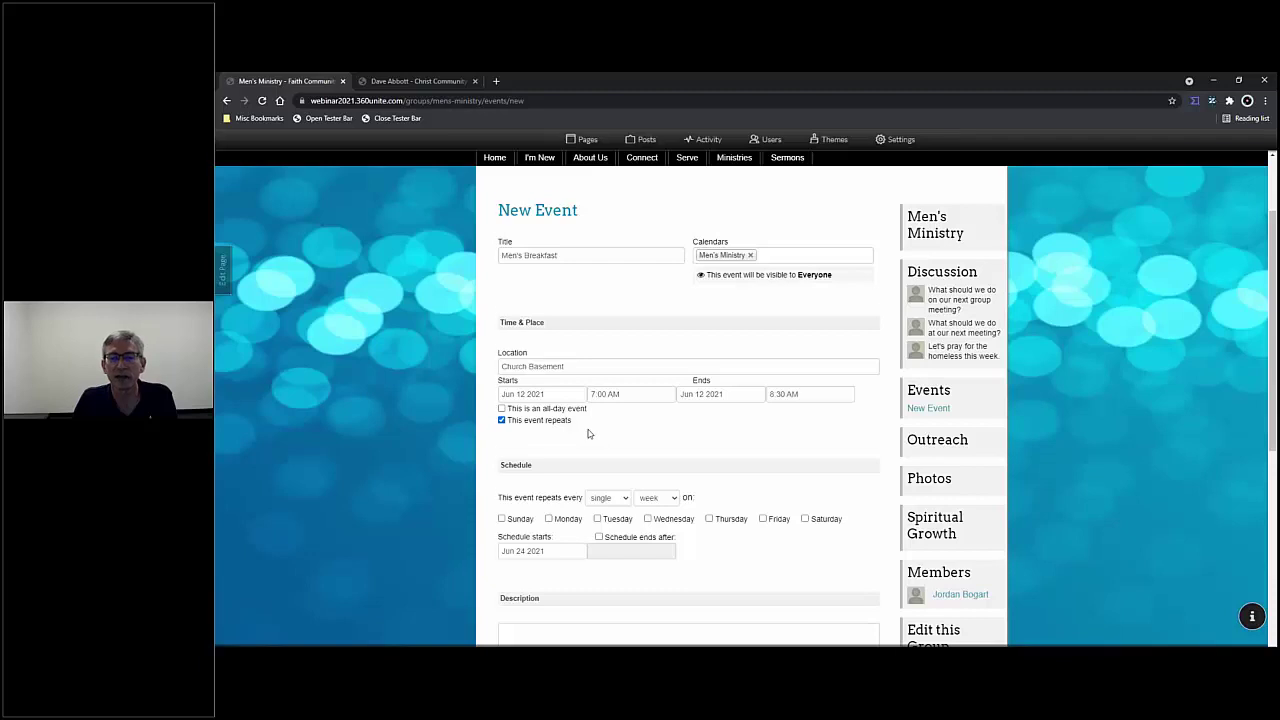
{"action": "scroll", "coordinate": [595, 415], "scroll_direction": "down", "scroll_amount": 2}
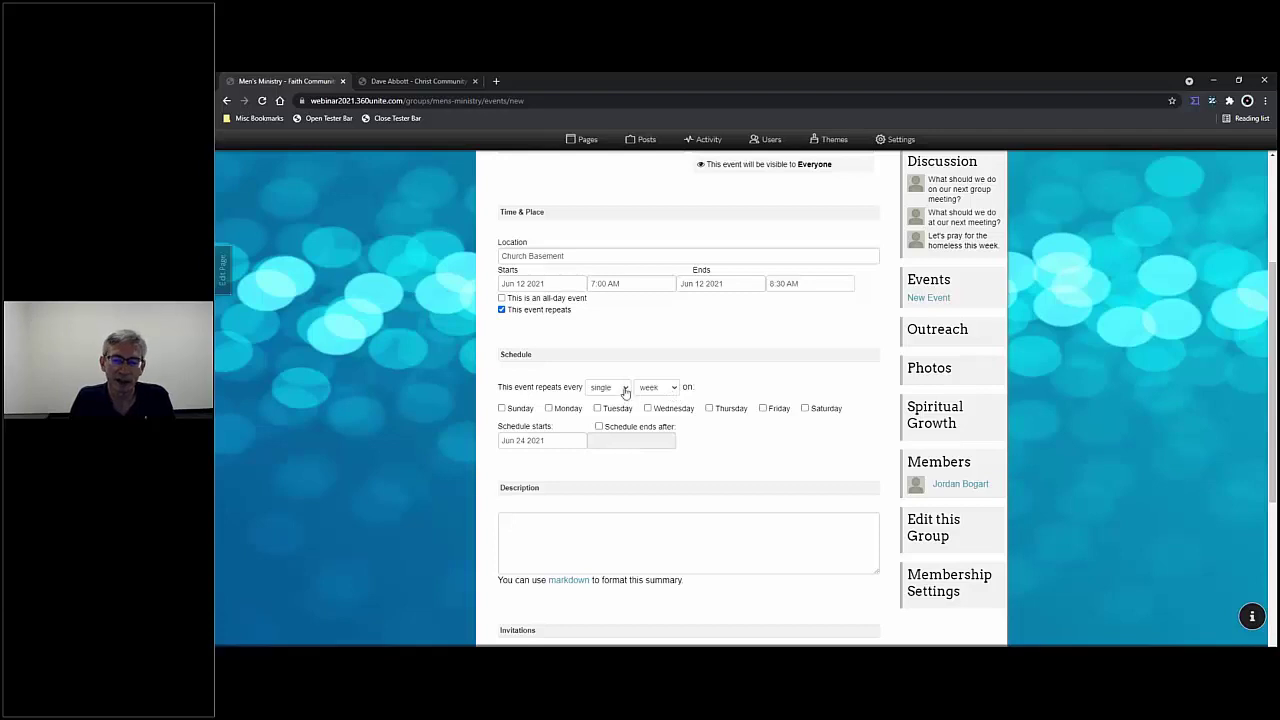
{"action": "left_click", "coordinate": [626, 390]}
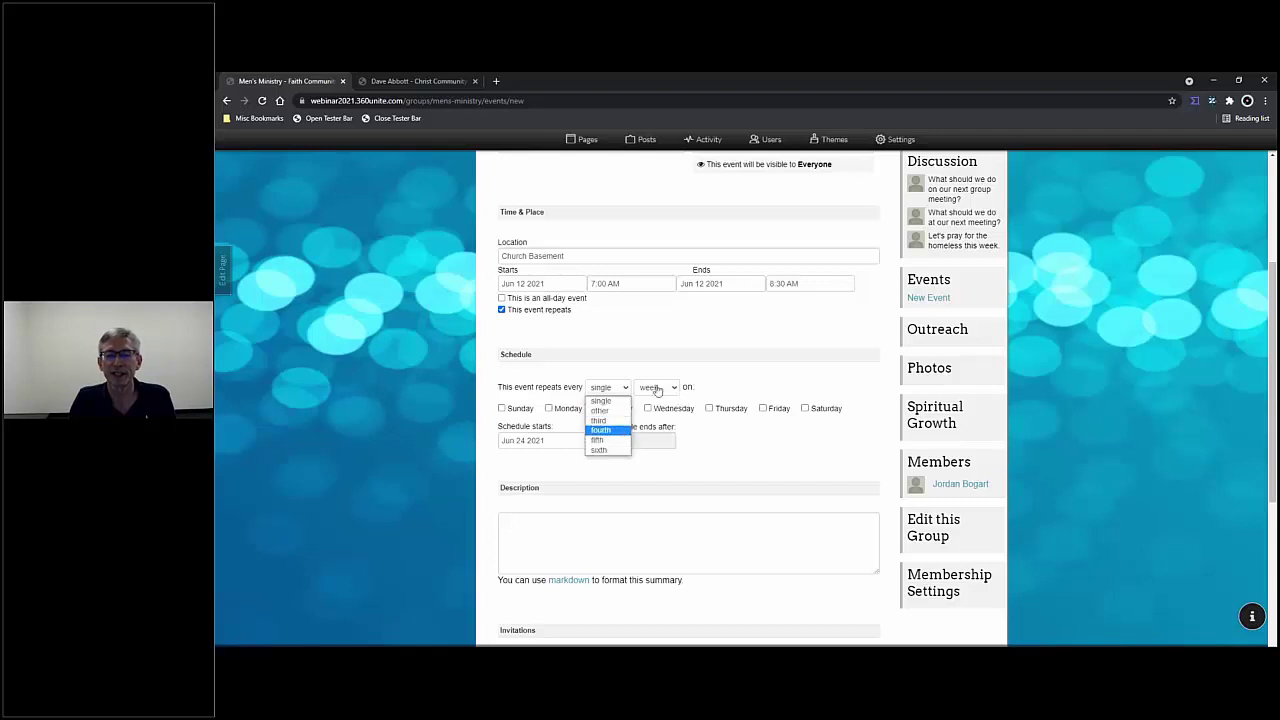
{"action": "left_click", "coordinate": [673, 389]}
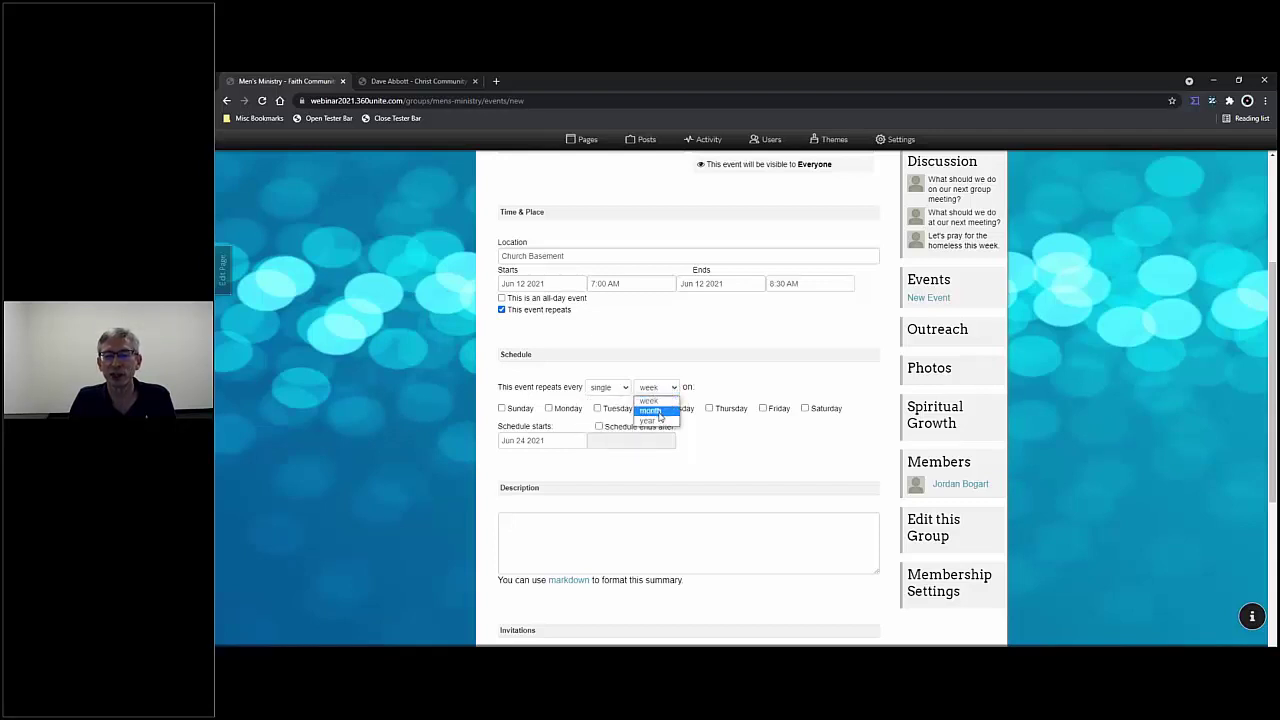
{"action": "left_click", "coordinate": [659, 413]}
{"action": "left_click", "coordinate": [624, 393]}
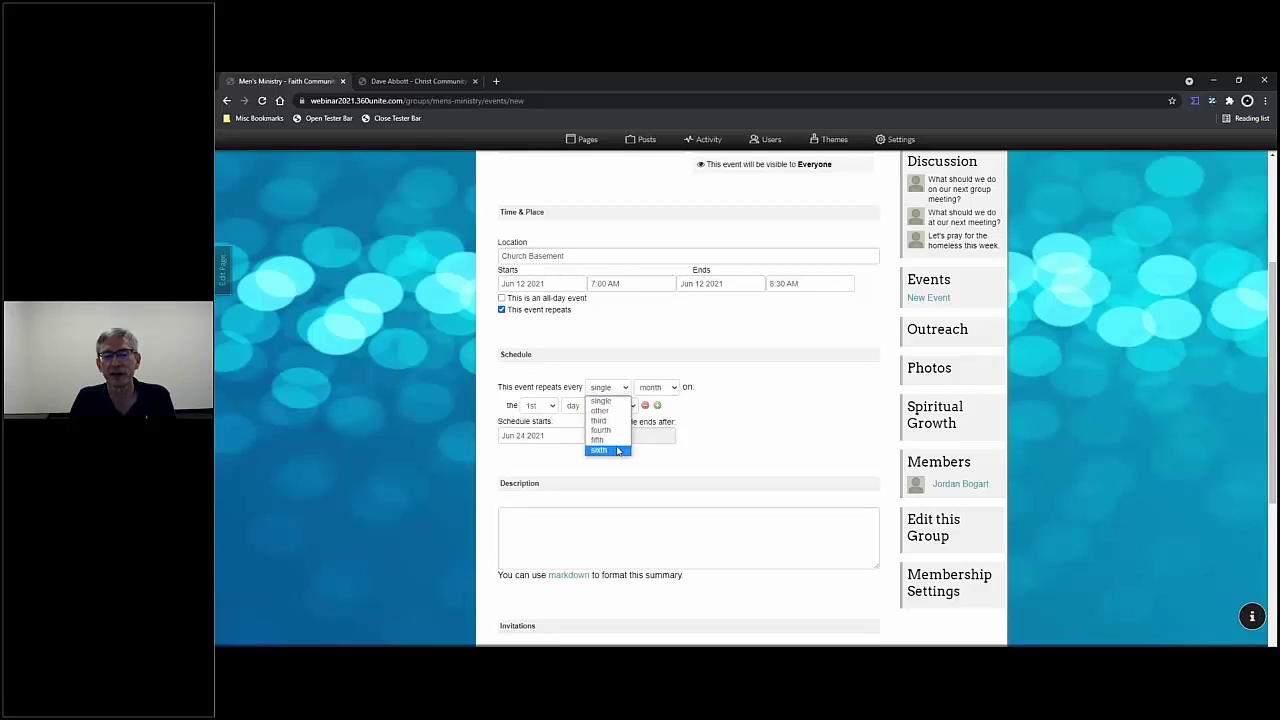
{"action": "left_click", "coordinate": [670, 372]}
{"action": "left_click", "coordinate": [674, 388]}
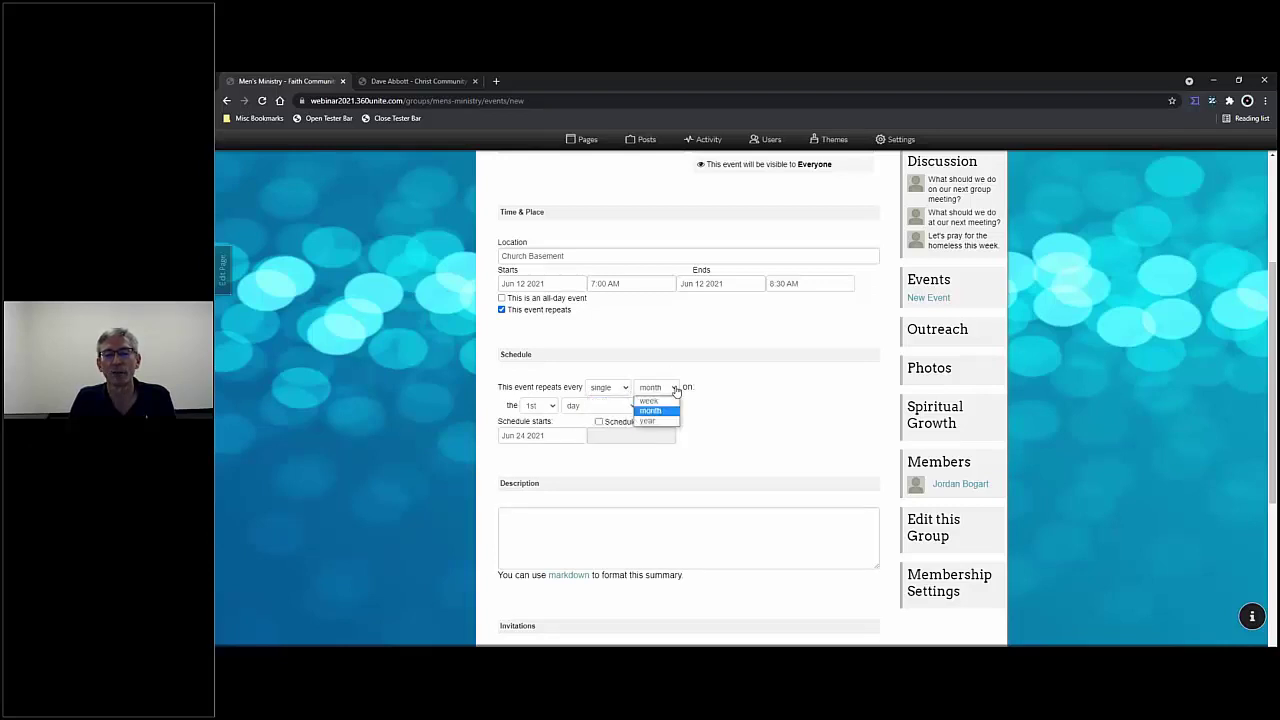
{"action": "left_click", "coordinate": [653, 423]}
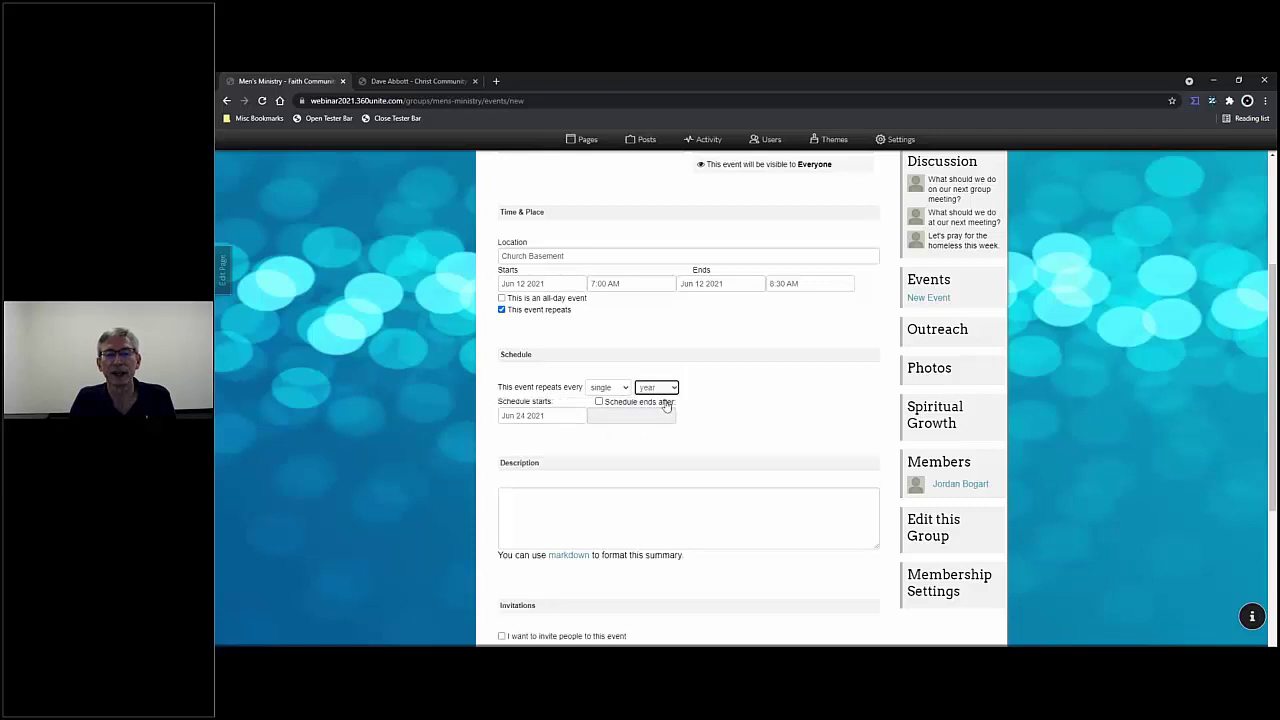
{"action": "left_click", "coordinate": [670, 390]}
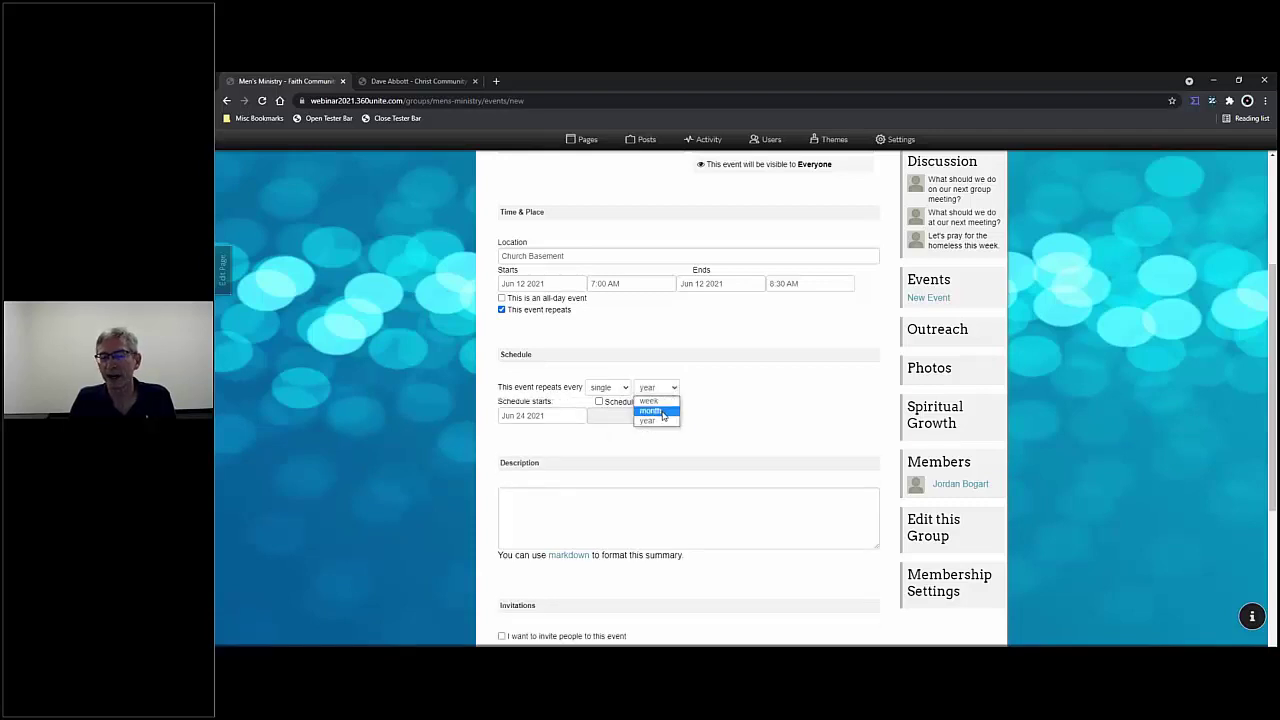
{"action": "left_click", "coordinate": [663, 416]}
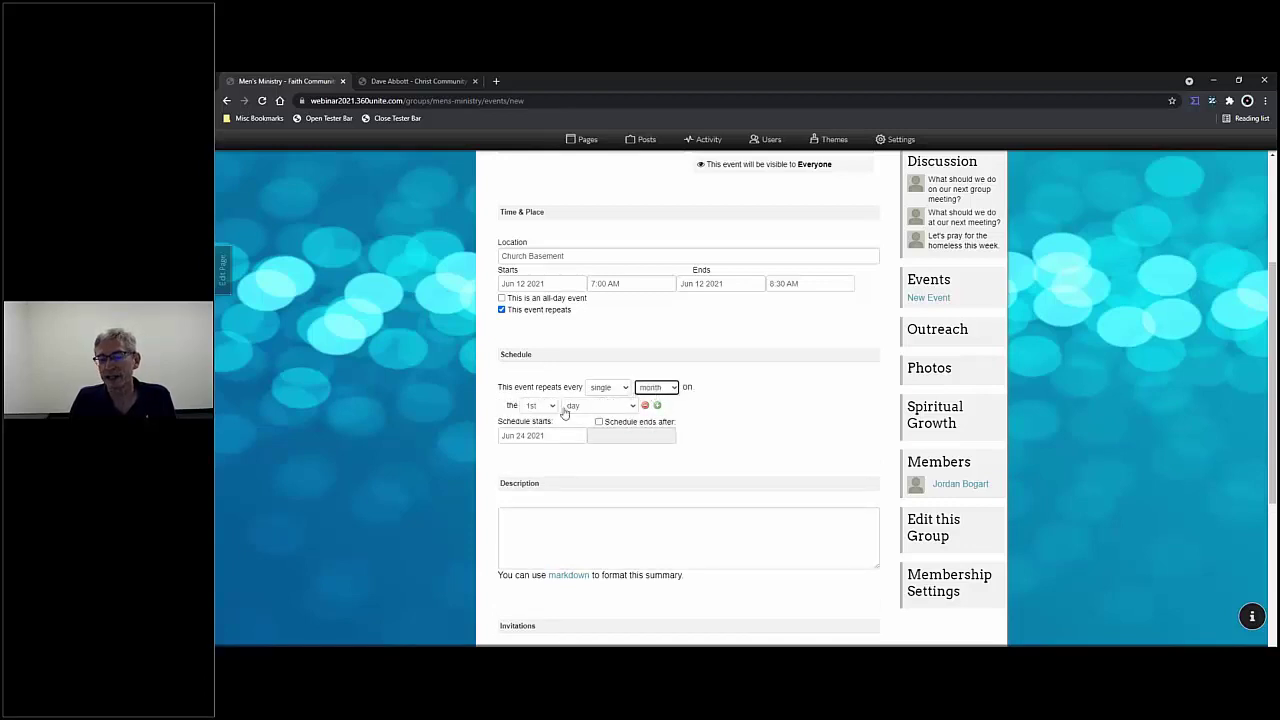
- Set the monthly repeat to fall on the 2nd Saturday
{"action": "left_click", "coordinate": [552, 408]}
{"action": "left_click", "coordinate": [538, 429]}
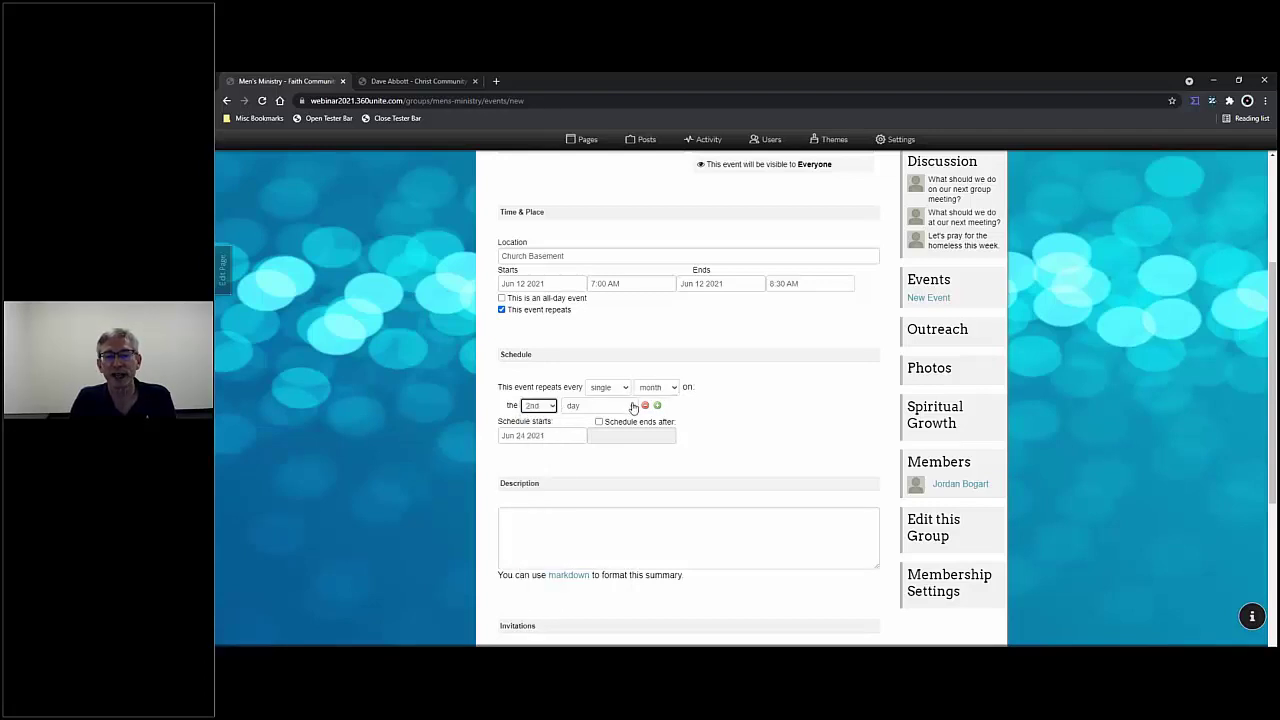
{"action": "left_click", "coordinate": [630, 407]}
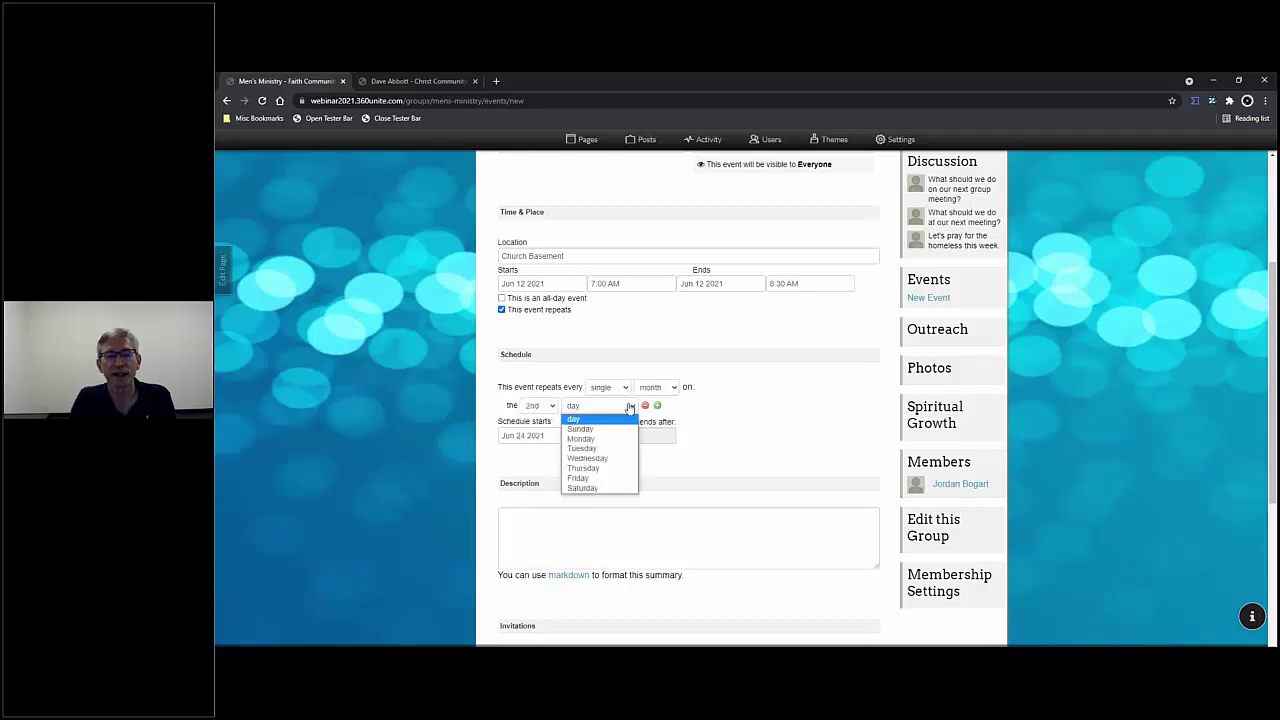
{"action": "left_click", "coordinate": [578, 489]}
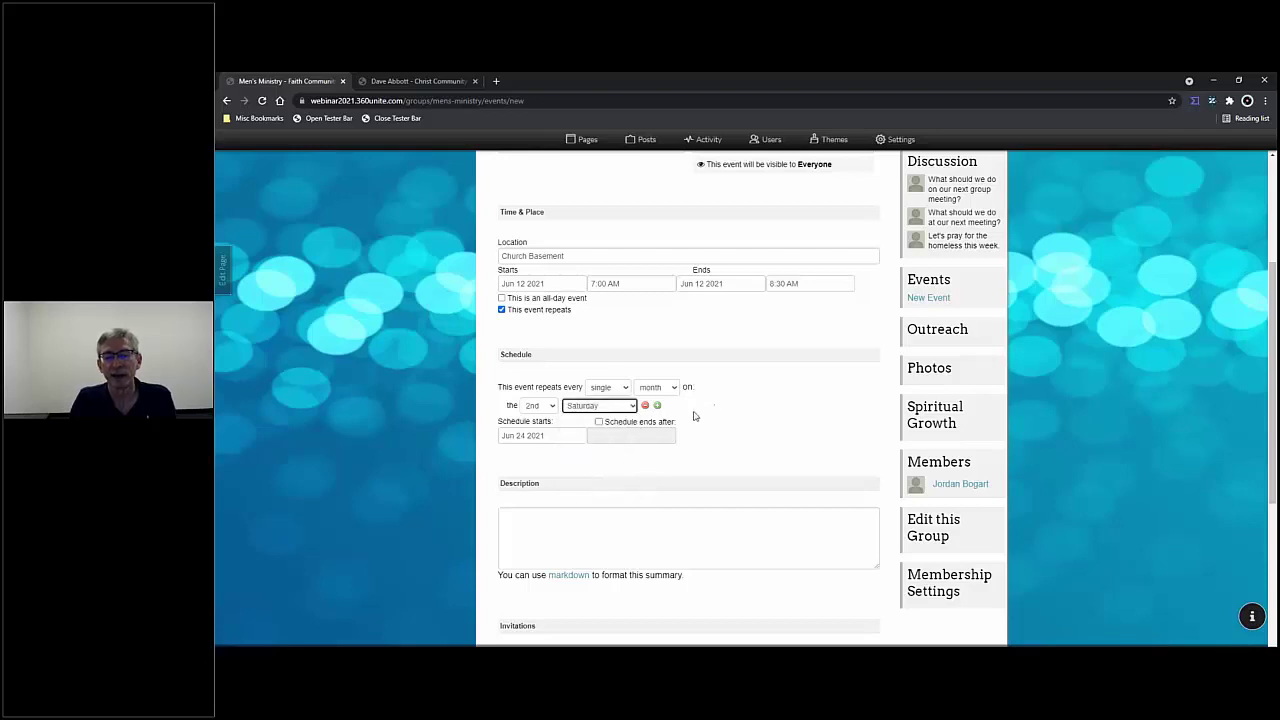
{"action": "left_click", "coordinate": [631, 408]}
{"action": "left_click", "coordinate": [618, 421]}
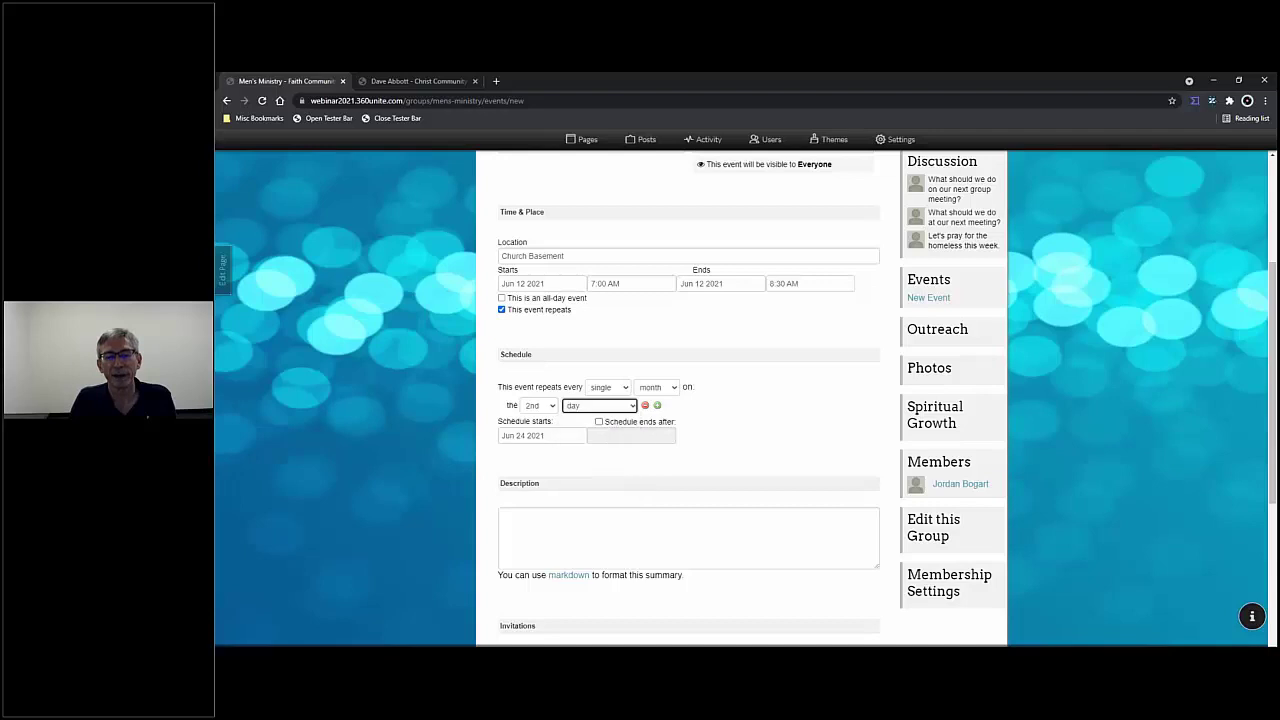
{"action": "left_click", "coordinate": [555, 408]}
{"action": "left_click_drag", "start_coordinate": [553, 468], "coordinate": [563, 555]}
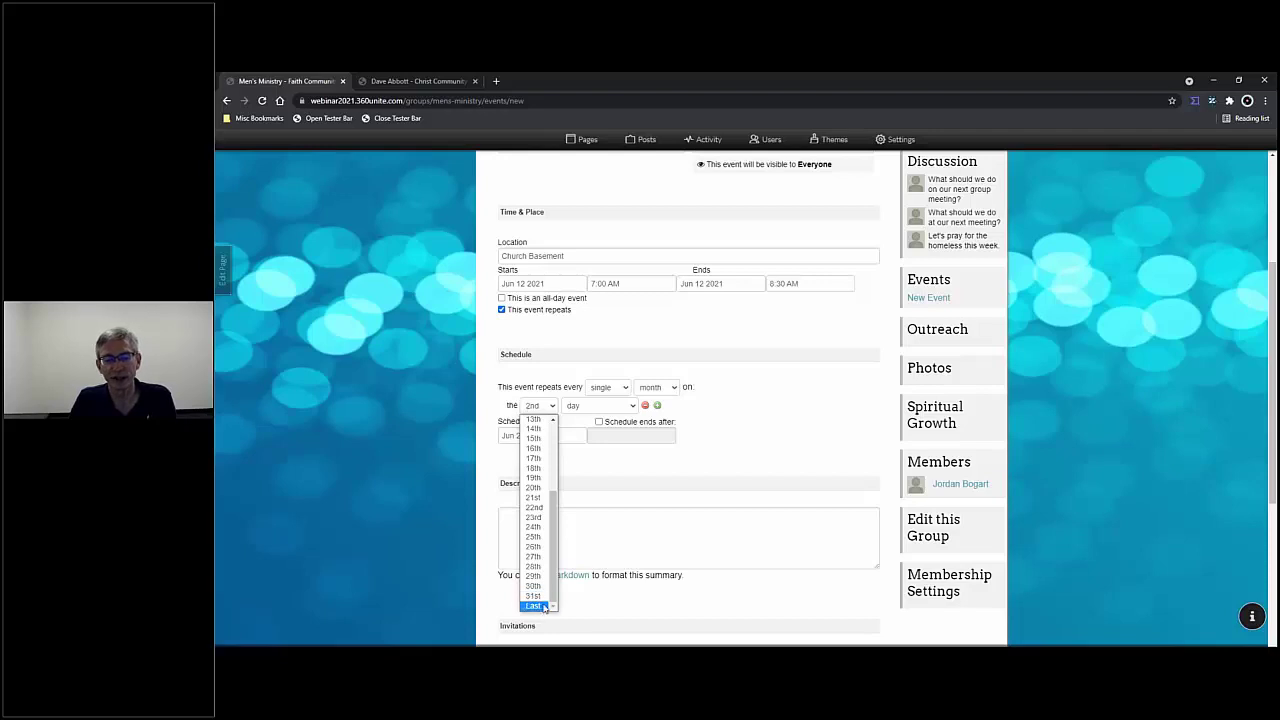
{"action": "left_click_drag", "start_coordinate": [550, 590], "coordinate": [546, 477]}
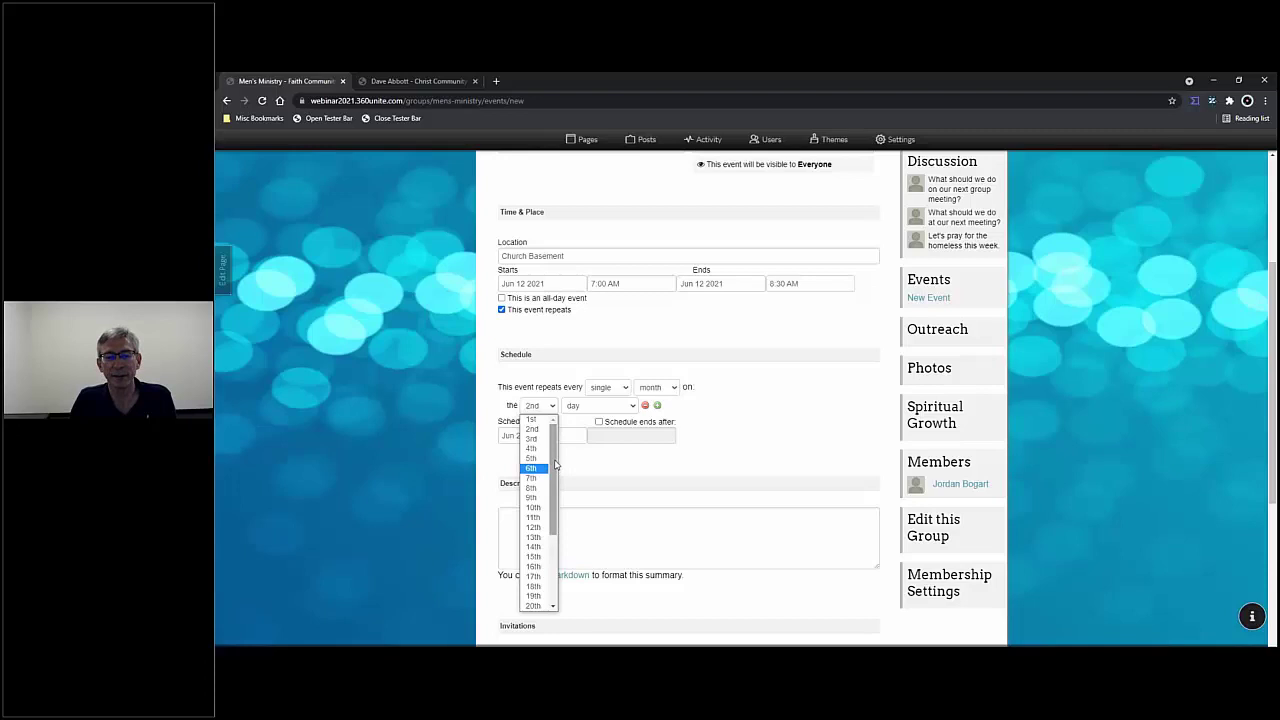
{"action": "left_click", "coordinate": [573, 423]}
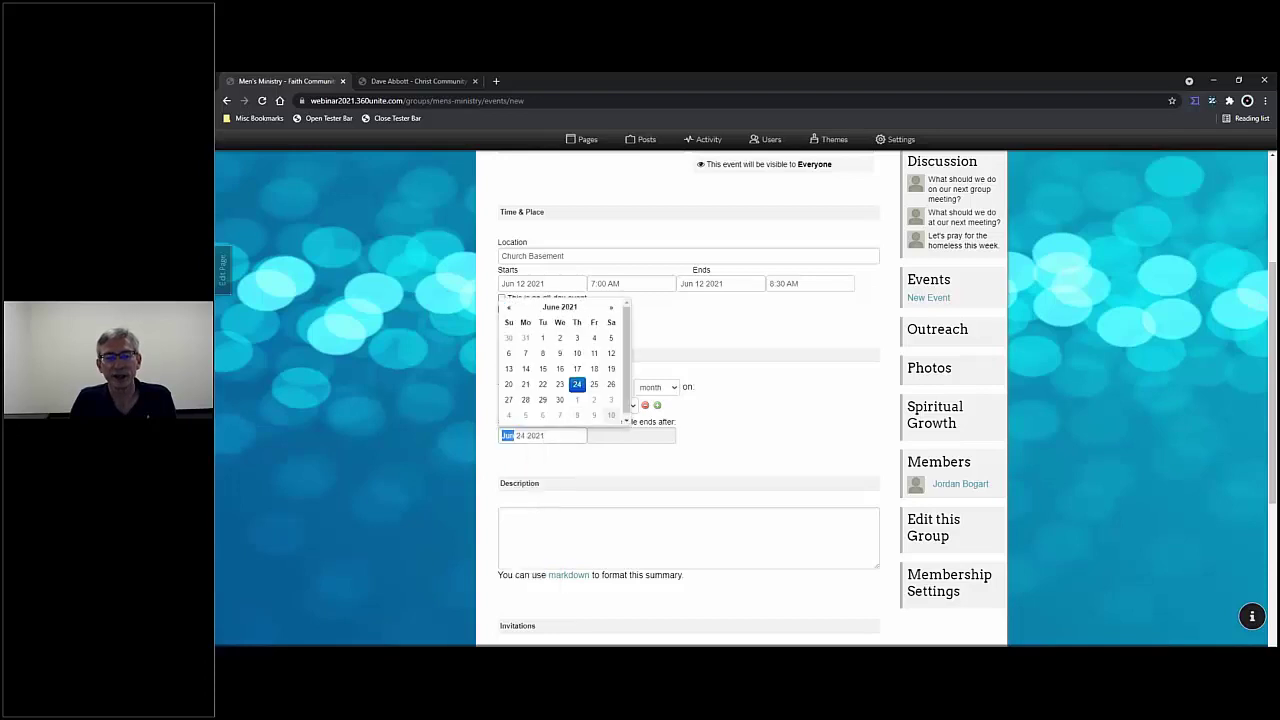
{"action": "left_click", "coordinate": [757, 437]}
{"action": "left_click", "coordinate": [632, 408]}
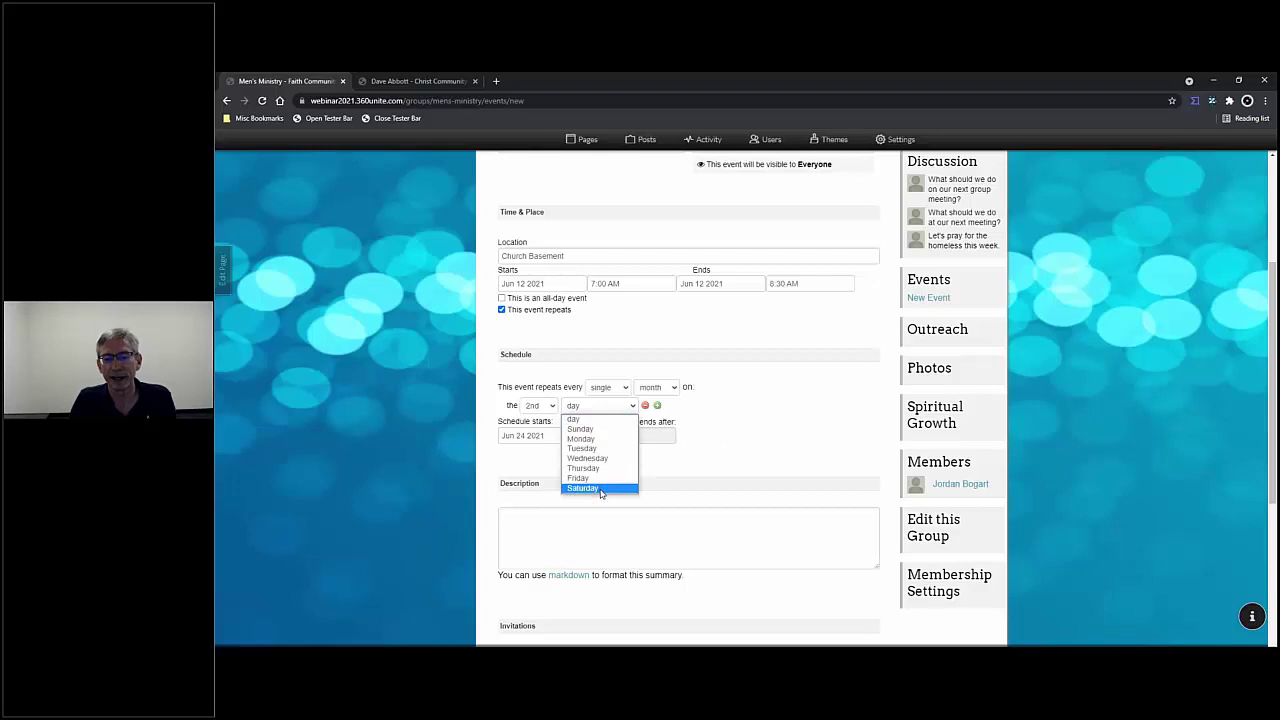
{"action": "left_click", "coordinate": [601, 488]}
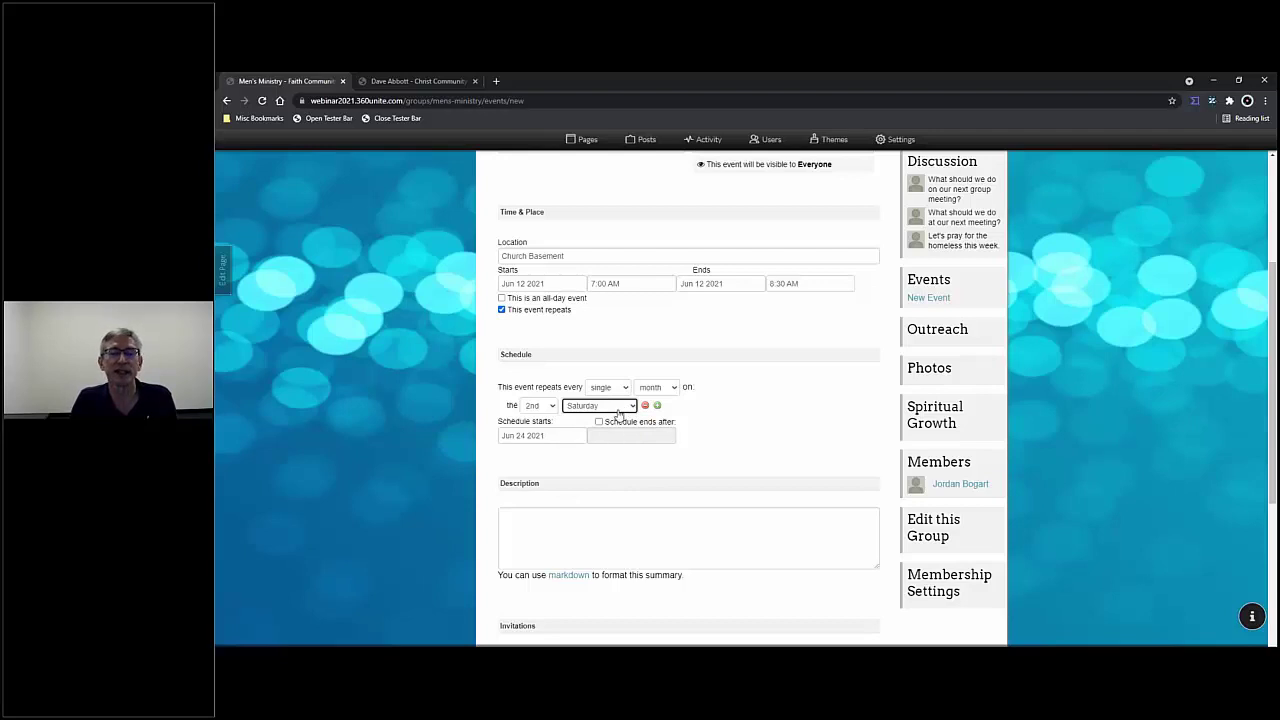
- Start the repeat schedule on Jun 12 2021 and leave it with no end date
{"action": "left_click", "coordinate": [556, 436]}
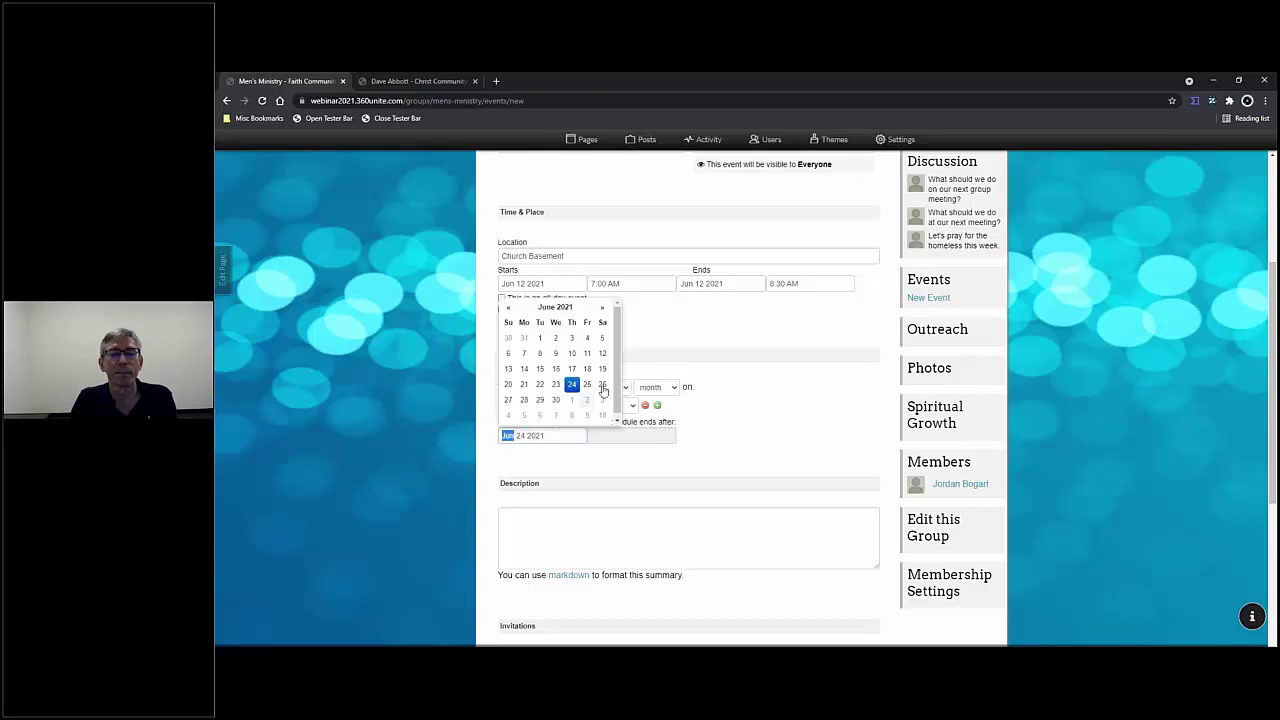
{"action": "left_click", "coordinate": [606, 358]}
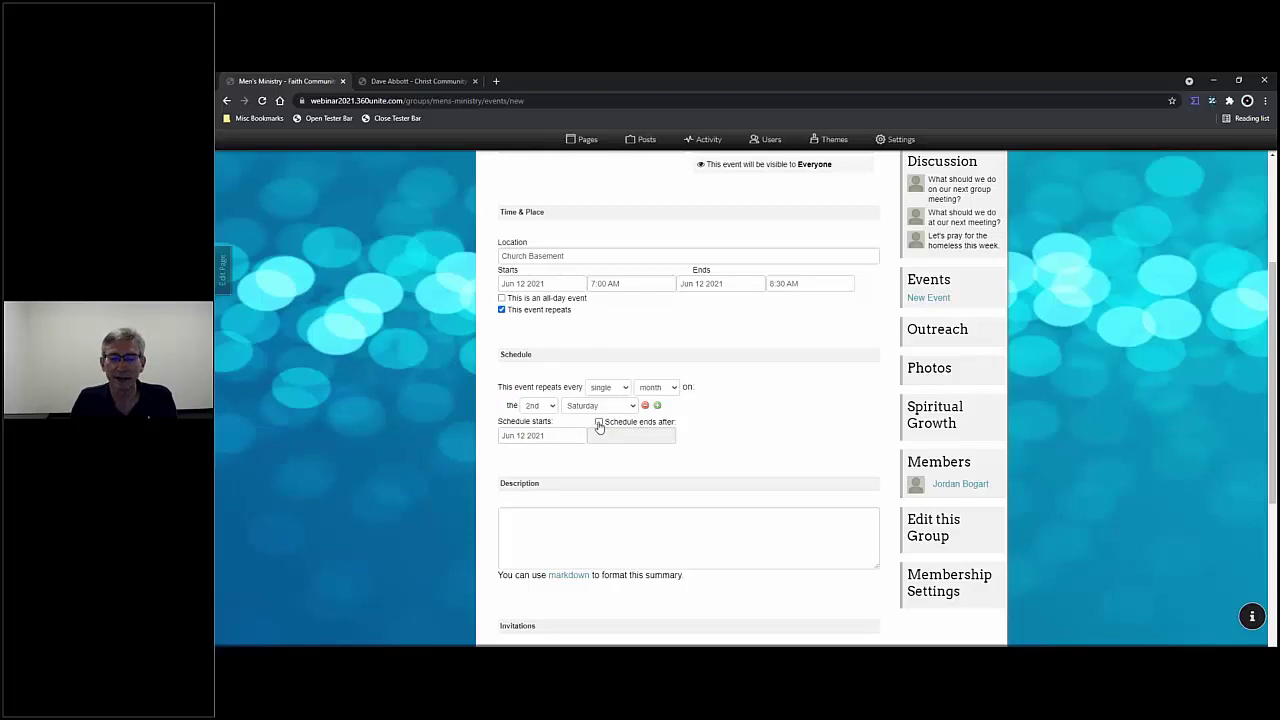
{"action": "left_click", "coordinate": [599, 423]}
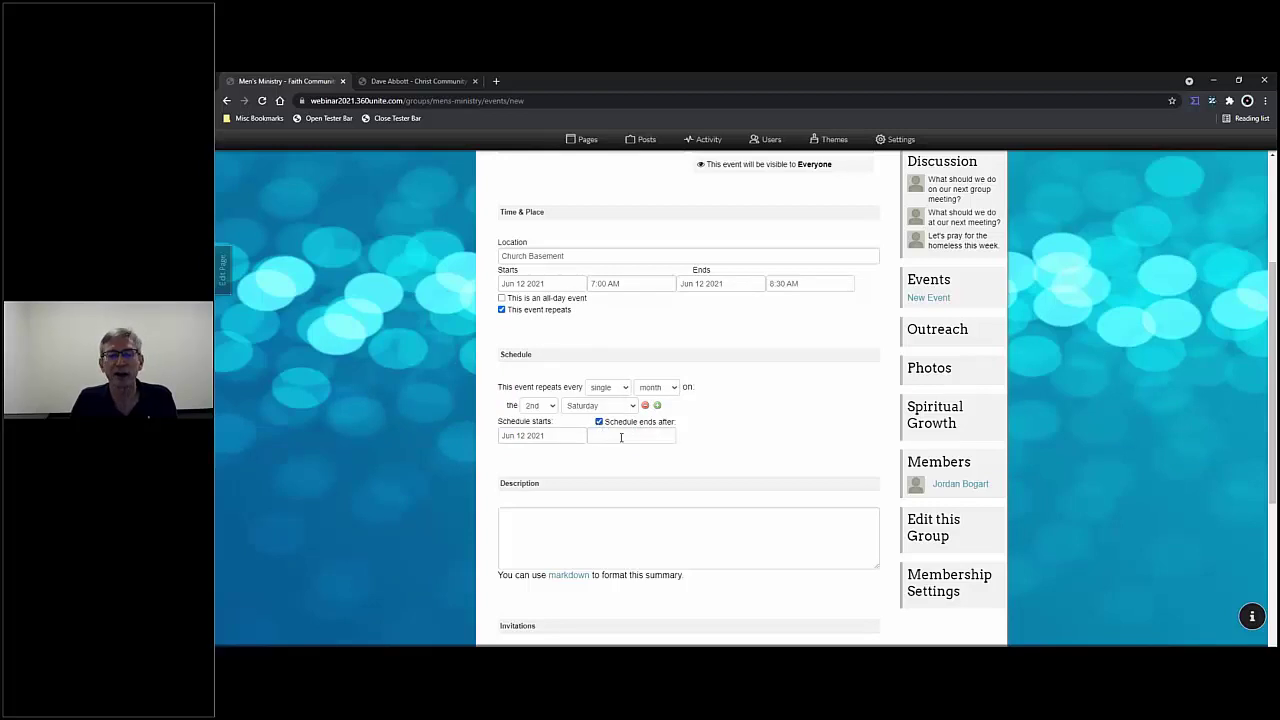
{"action": "left_click", "coordinate": [627, 435]}
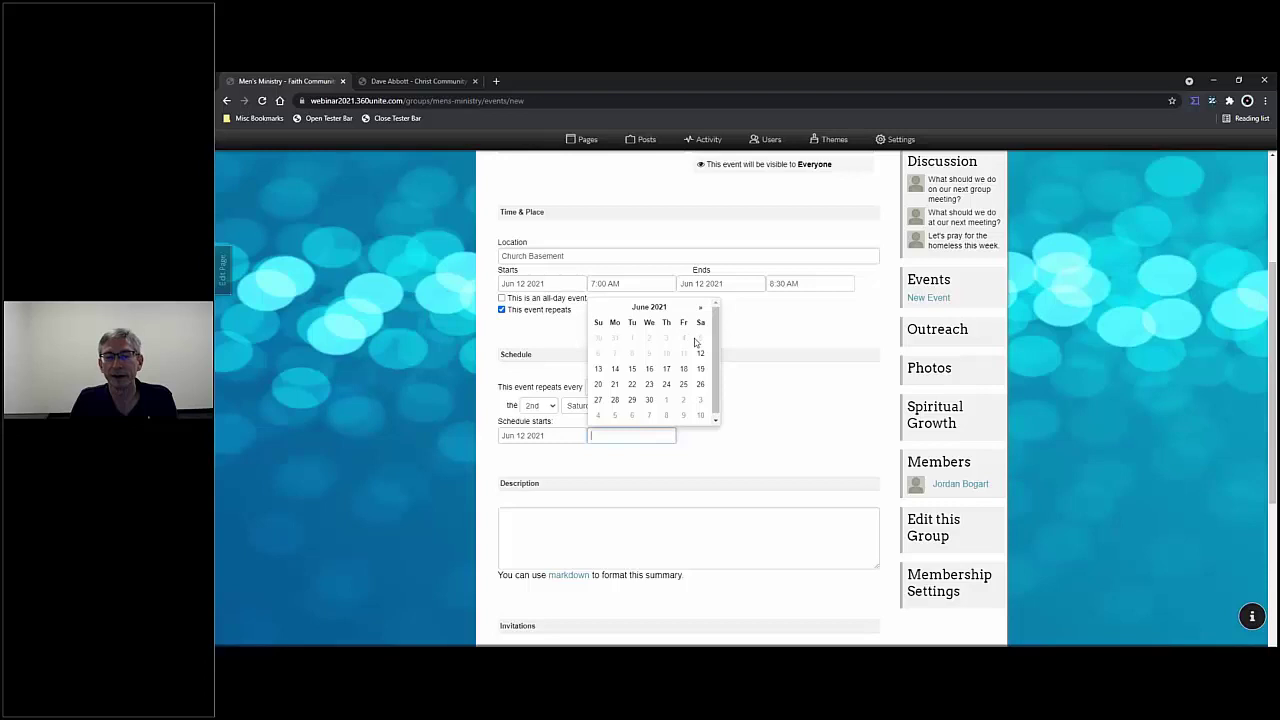
{"action": "left_click", "coordinate": [714, 459]}
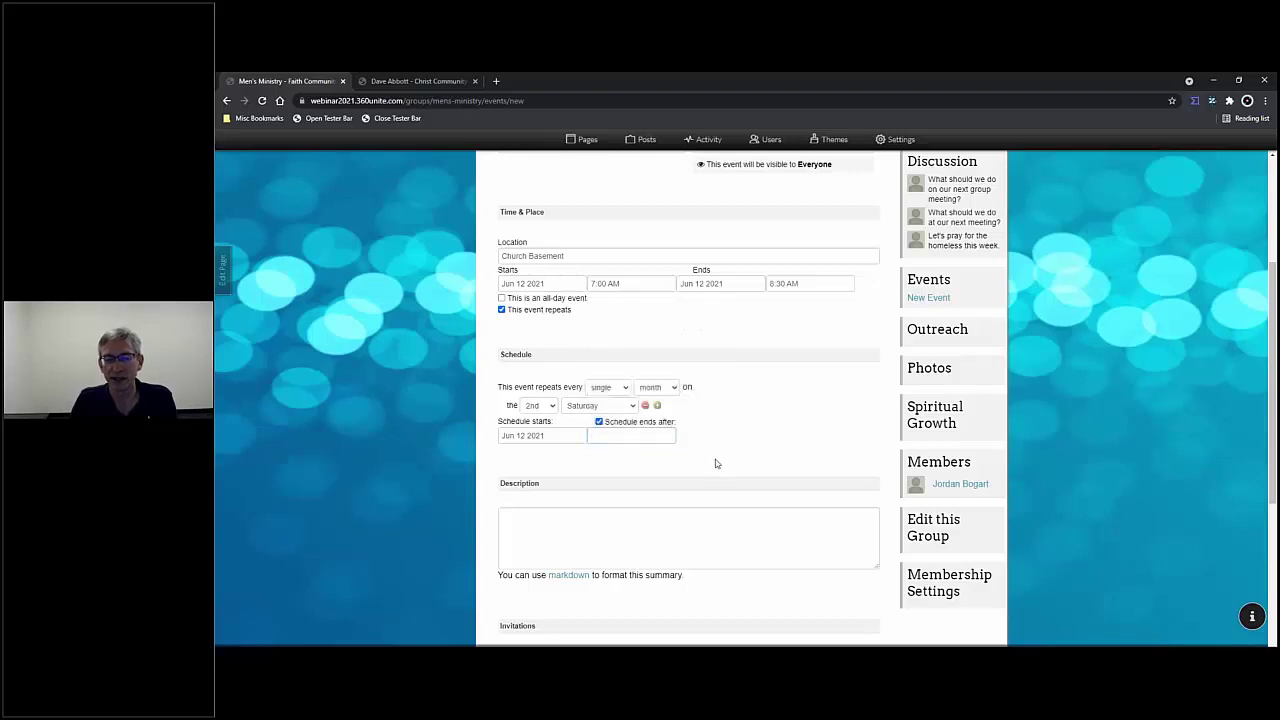
{"action": "left_click", "coordinate": [599, 422]}
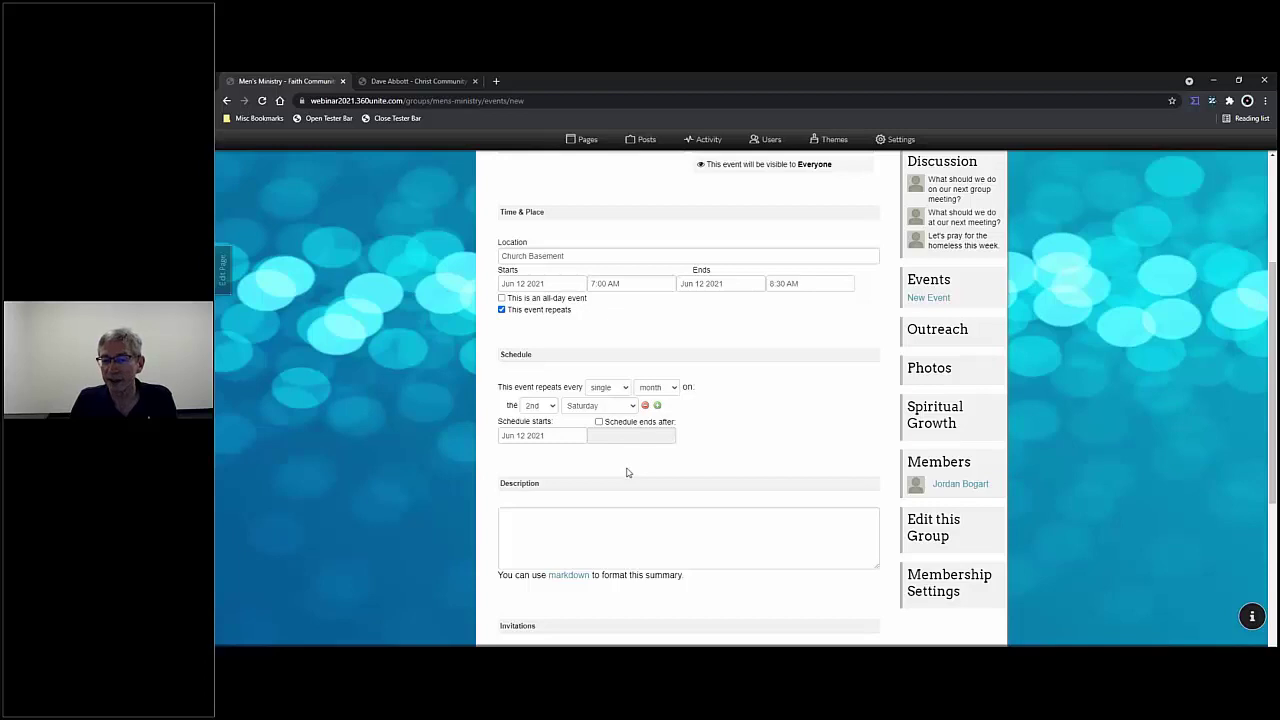
{"action": "scroll", "coordinate": [627, 468], "scroll_direction": "down", "scroll_amount": 2}
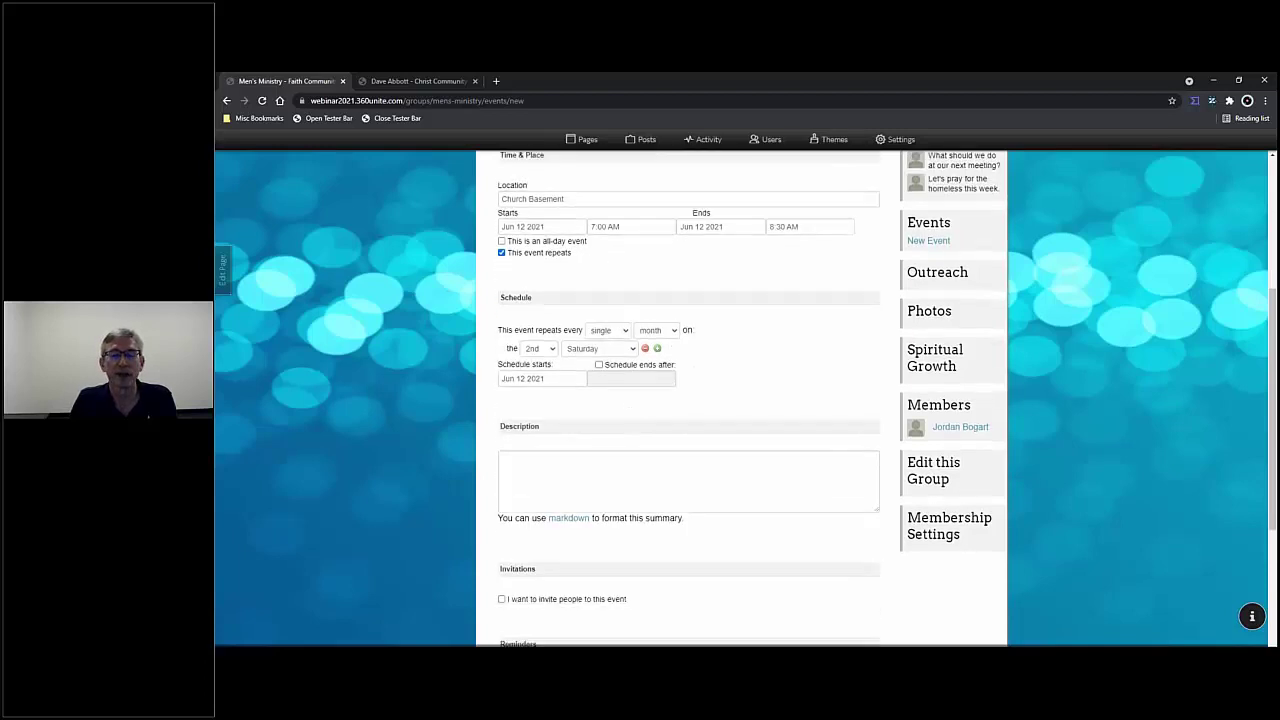
- Enter the description 'This is about the Breakfast' and leave invitations turned off
{"action": "left_click", "coordinate": [607, 418]}
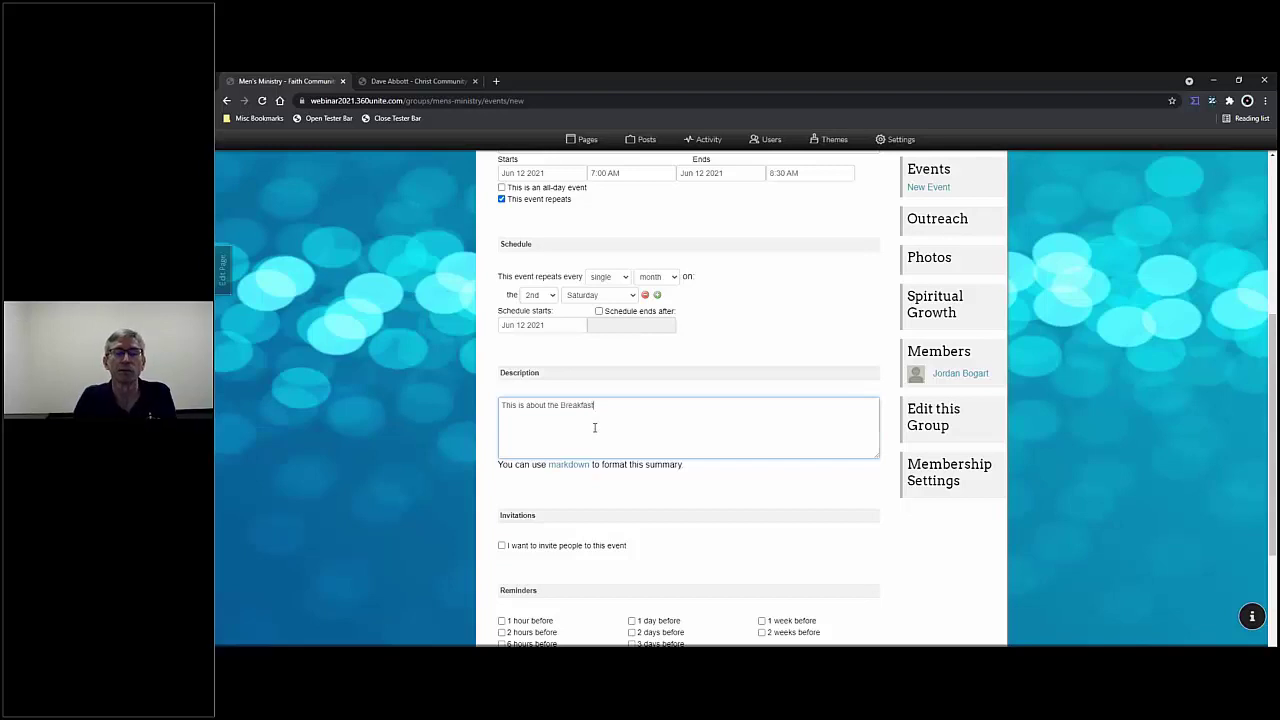
{"action": "scroll", "coordinate": [672, 398], "scroll_direction": "down", "scroll_amount": 3}
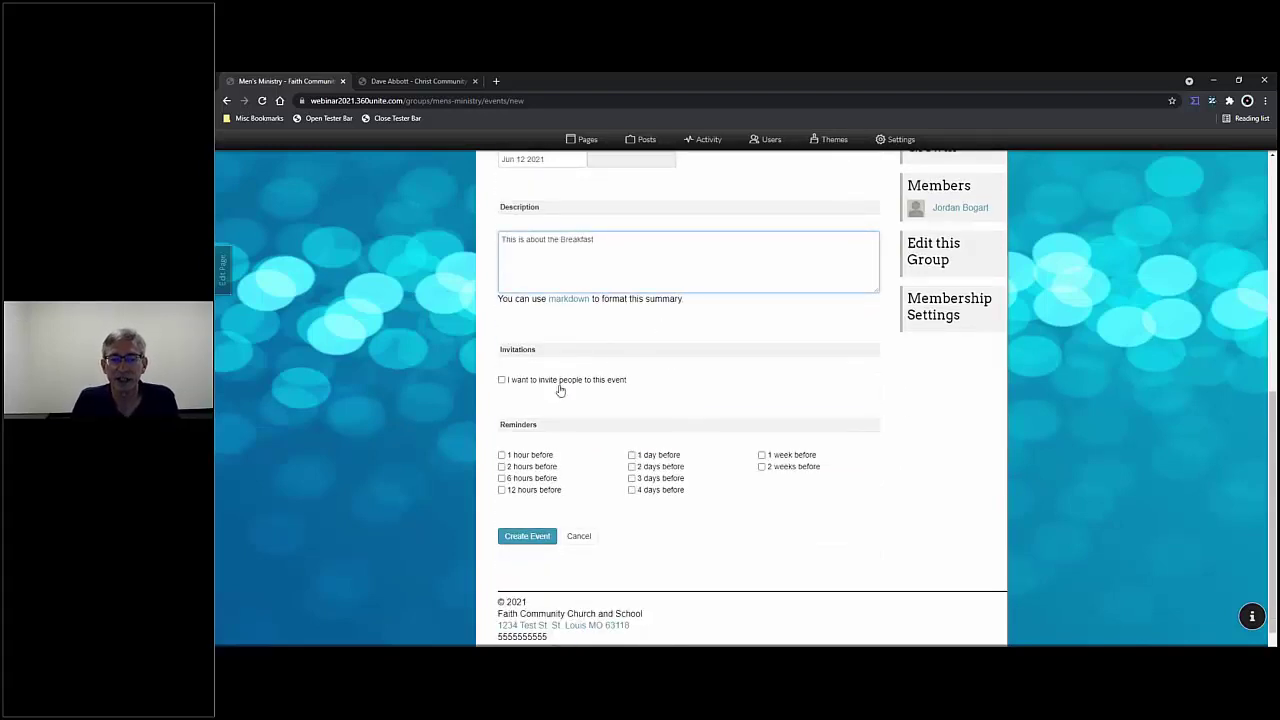
{"action": "left_click", "coordinate": [501, 381]}
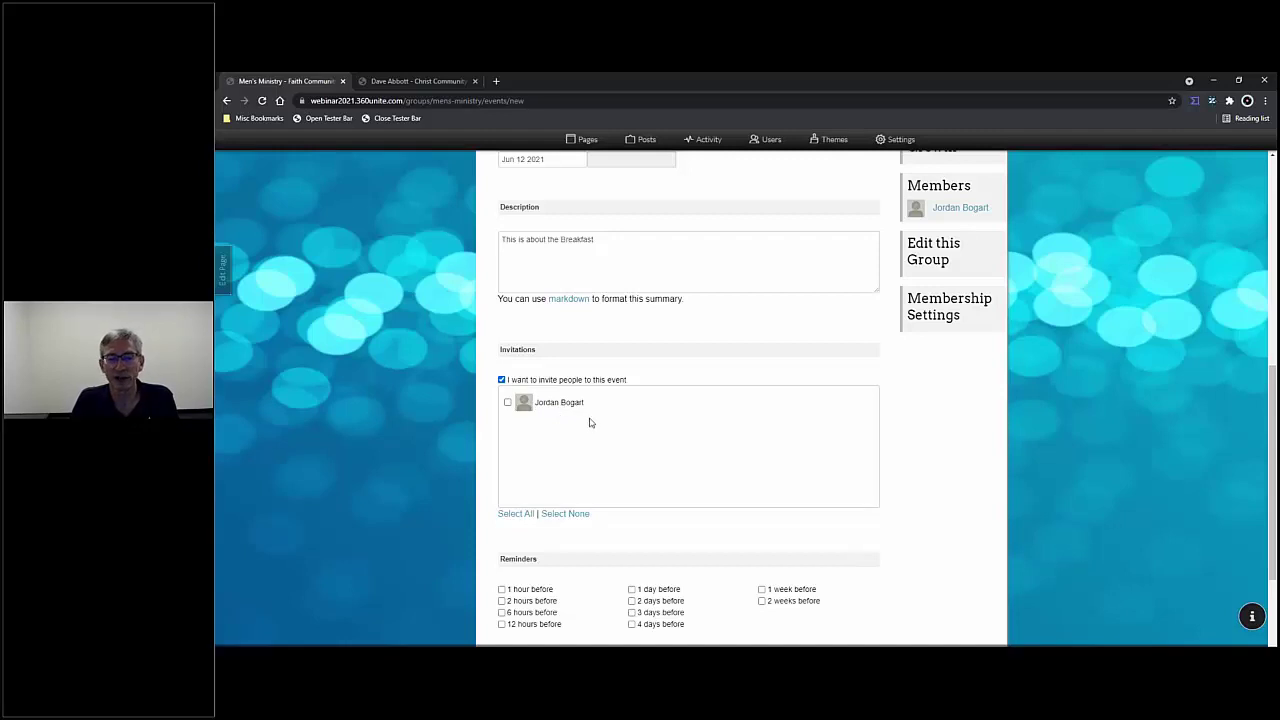
{"action": "left_click", "coordinate": [526, 383]}
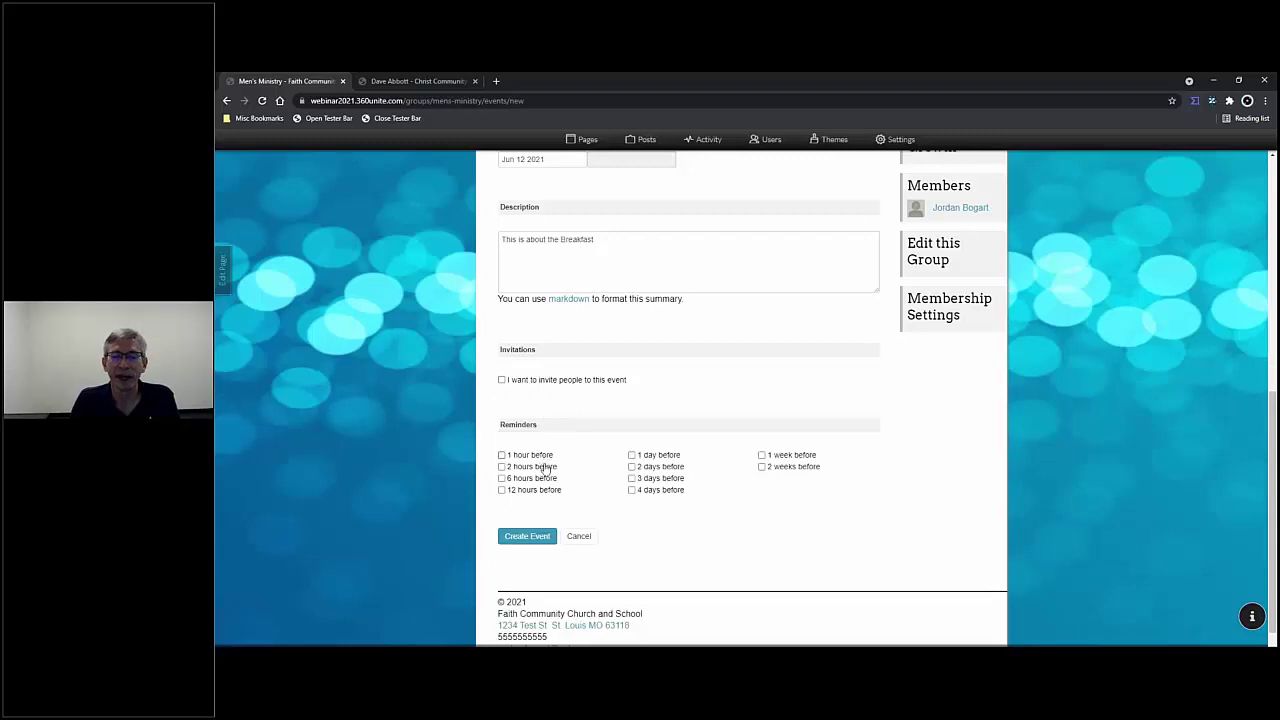
- Add 1-hour, 1-day and 1-week reminders and create the Men's Breakfast event
{"action": "left_click", "coordinate": [502, 456]}
{"action": "left_click", "coordinate": [632, 456]}
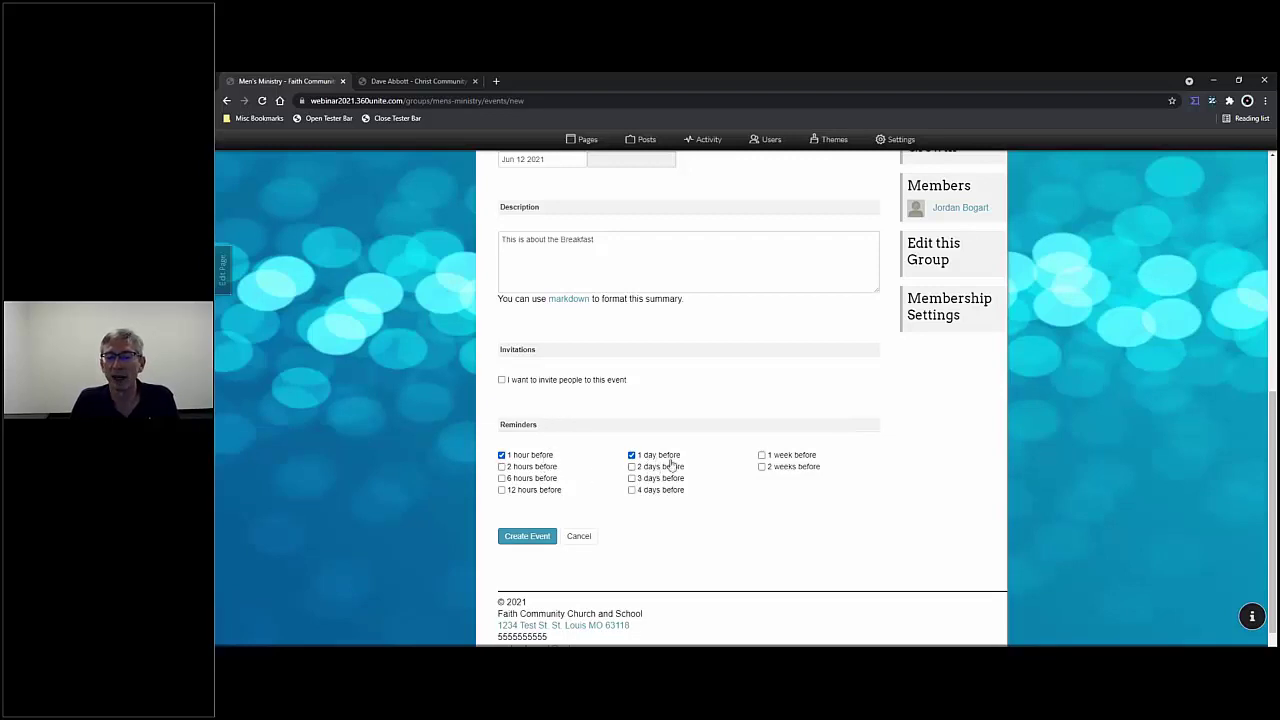
{"action": "left_click", "coordinate": [762, 457]}
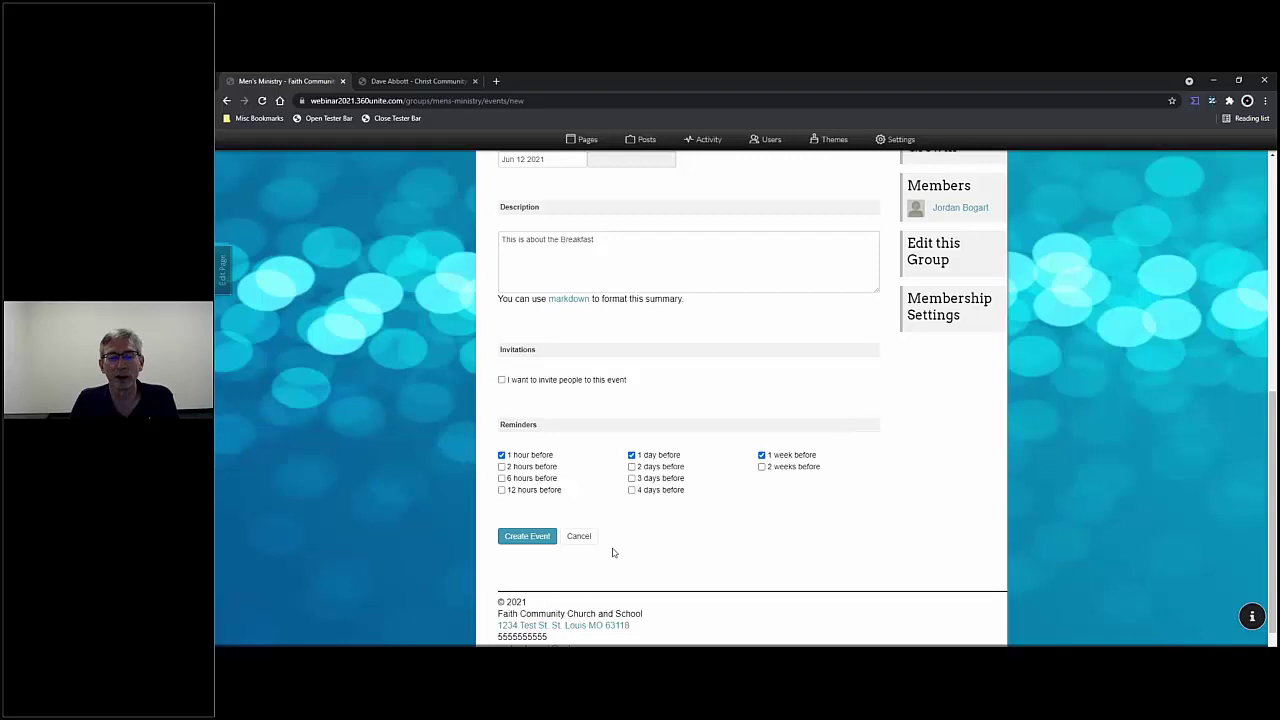
{"action": "left_click", "coordinate": [522, 541]}
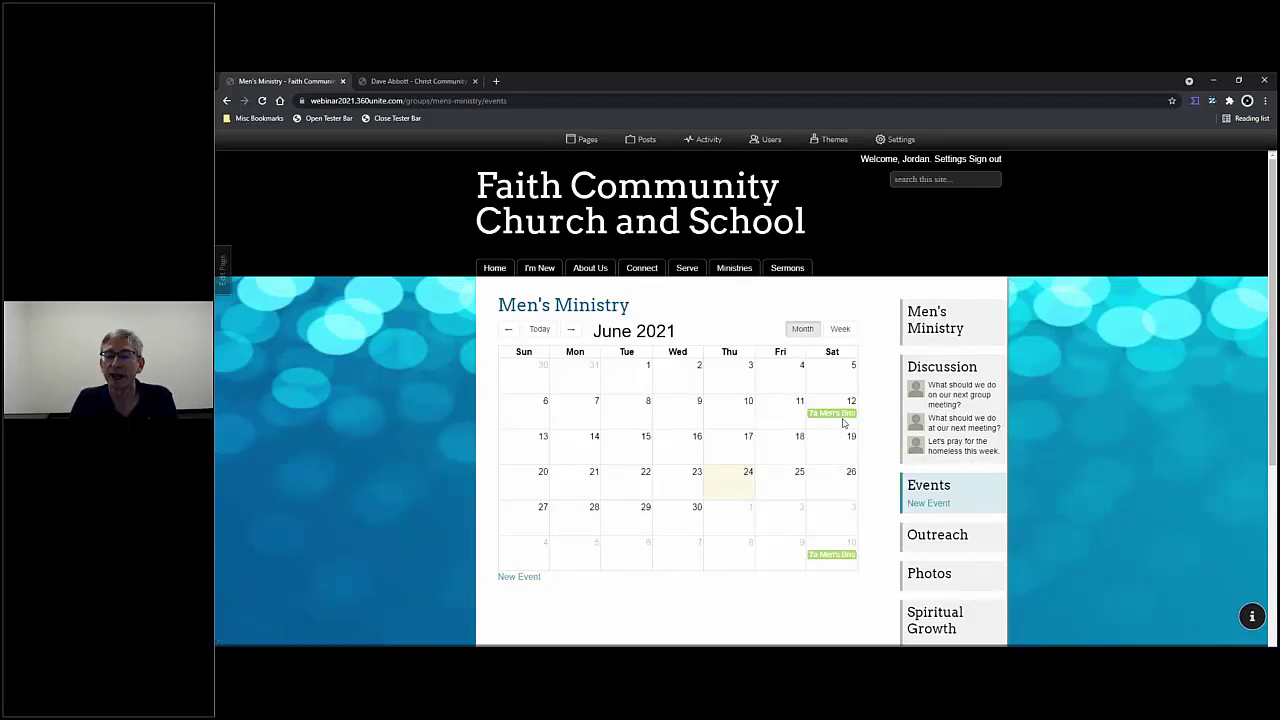
{"action": "left_click", "coordinate": [570, 330]}
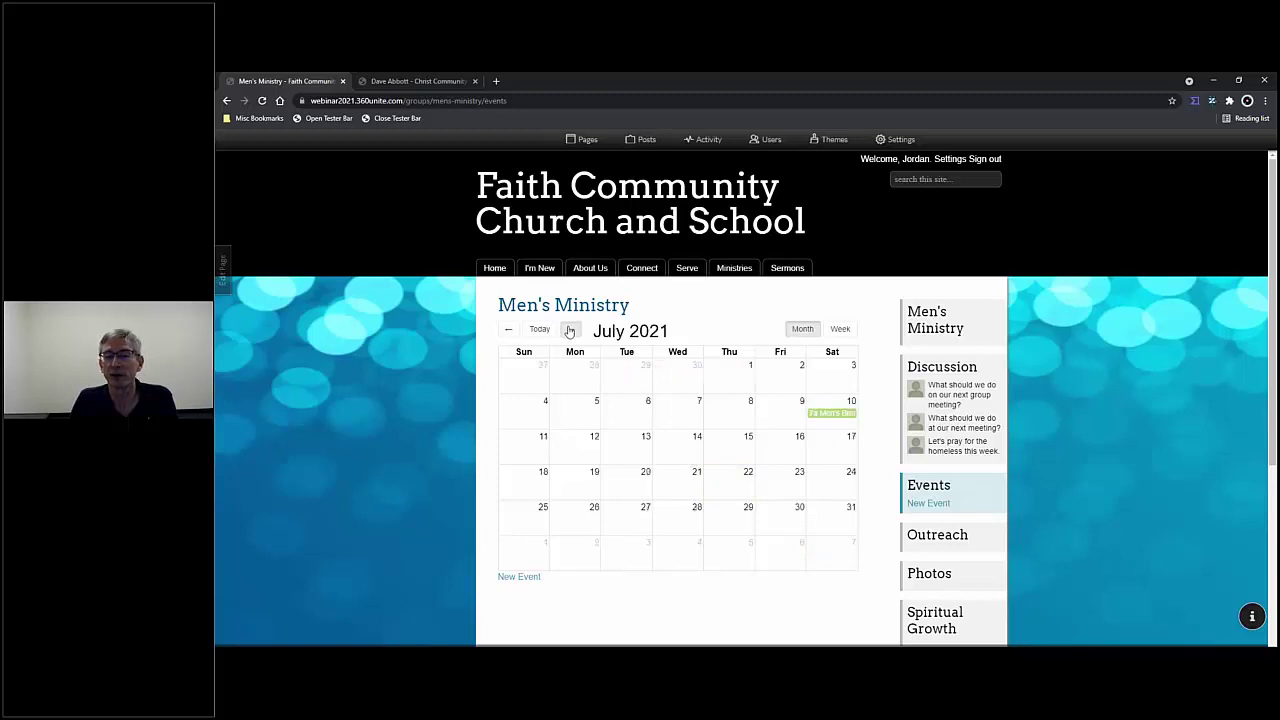
{"action": "left_click", "coordinate": [570, 330]}
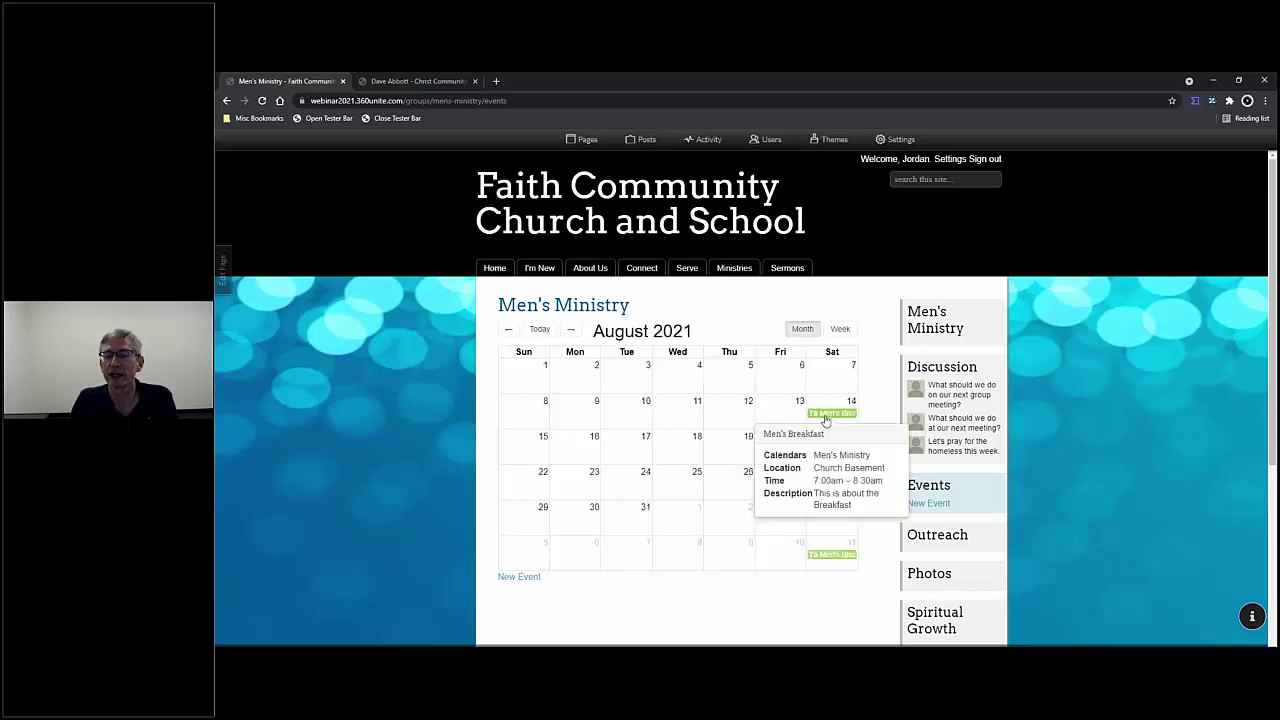
{"action": "left_click", "coordinate": [509, 330]}
{"action": "left_click", "coordinate": [509, 330]}
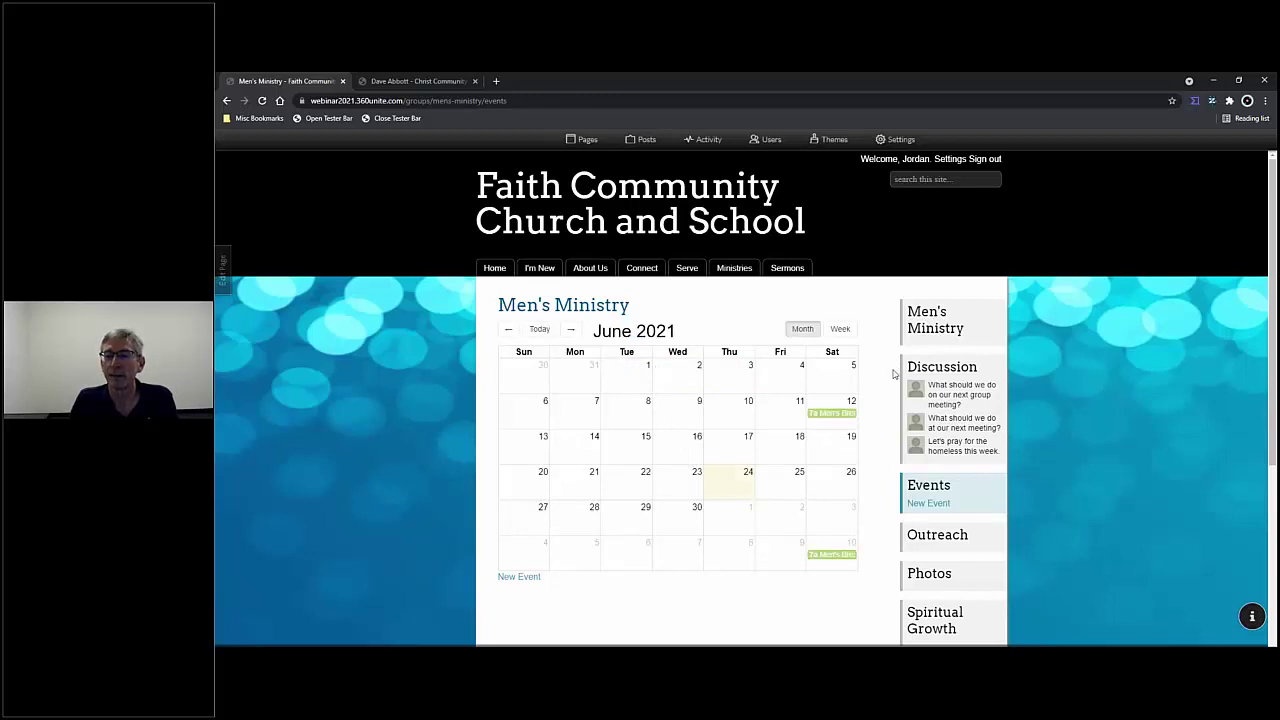
{"action": "scroll", "coordinate": [893, 373], "scroll_direction": "down", "scroll_amount": 3}
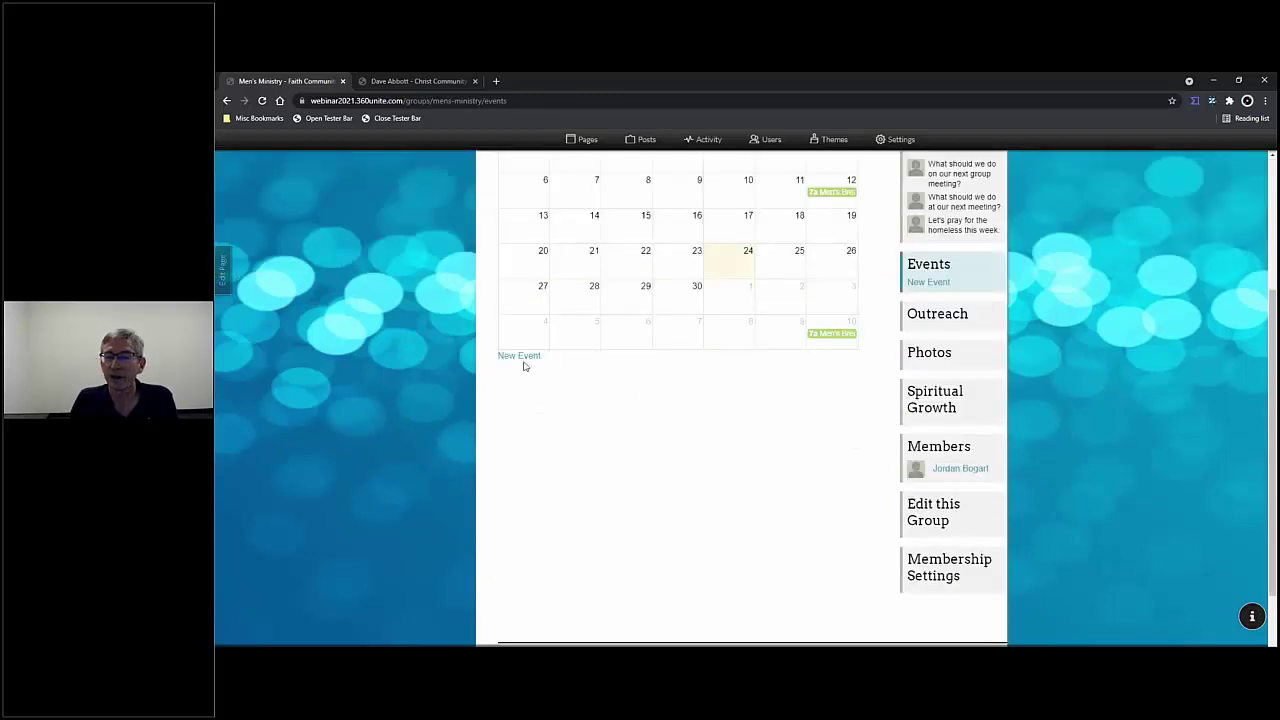
- Start a new Men's Ministry event, then cancel and discard the form
{"action": "left_click", "coordinate": [520, 357]}
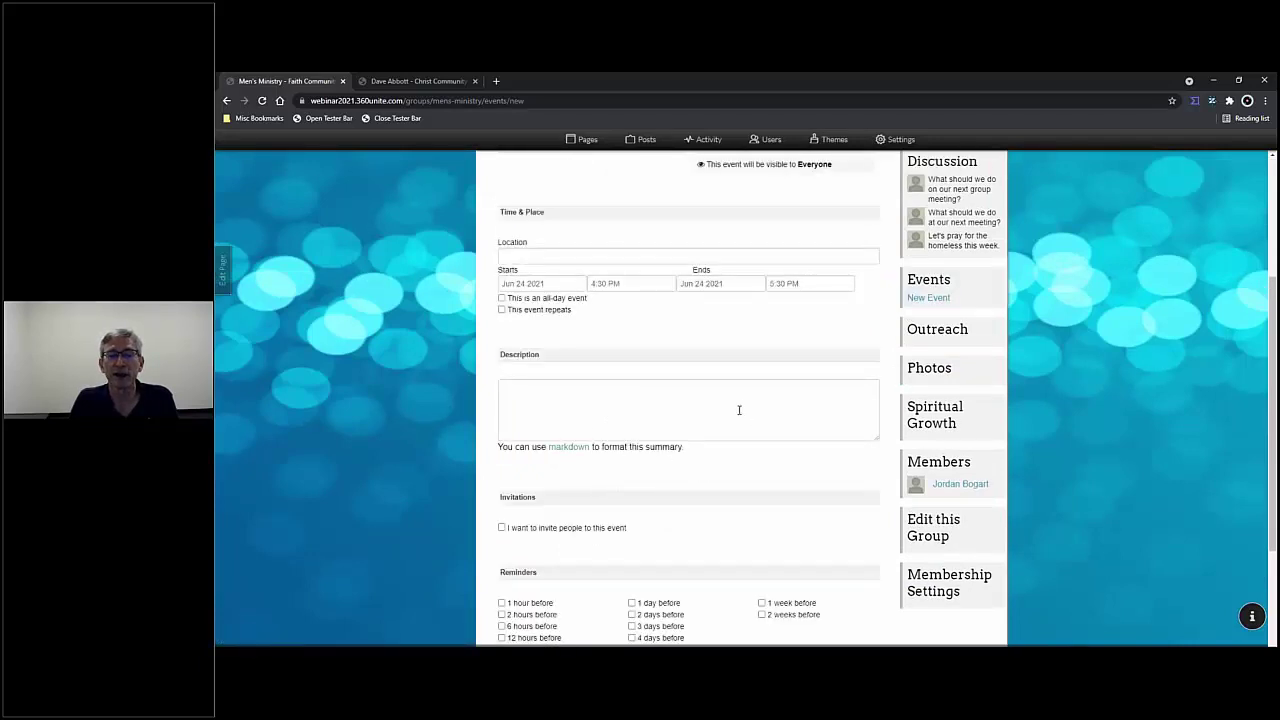
{"action": "scroll", "coordinate": [739, 409], "scroll_direction": "up", "scroll_amount": 3}
{"action": "scroll", "coordinate": [739, 409], "scroll_direction": "down", "scroll_amount": 1}
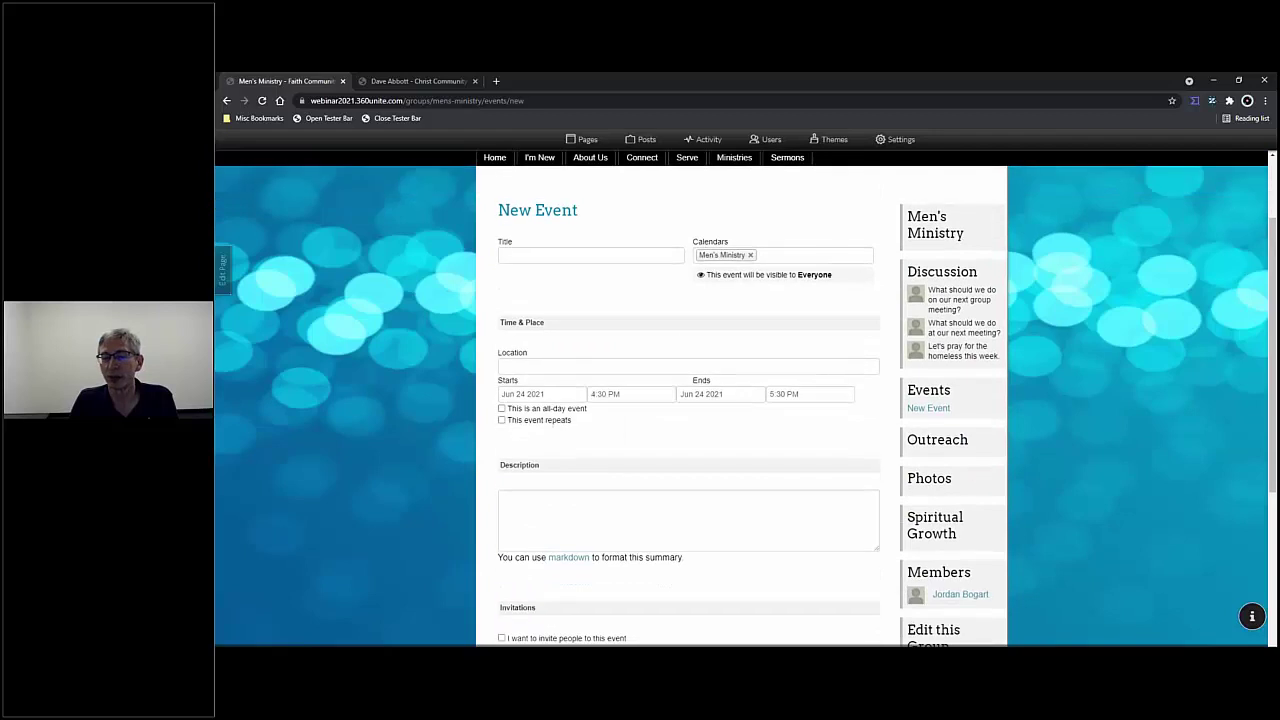
{"action": "scroll", "coordinate": [740, 410], "scroll_direction": "down", "scroll_amount": 3}
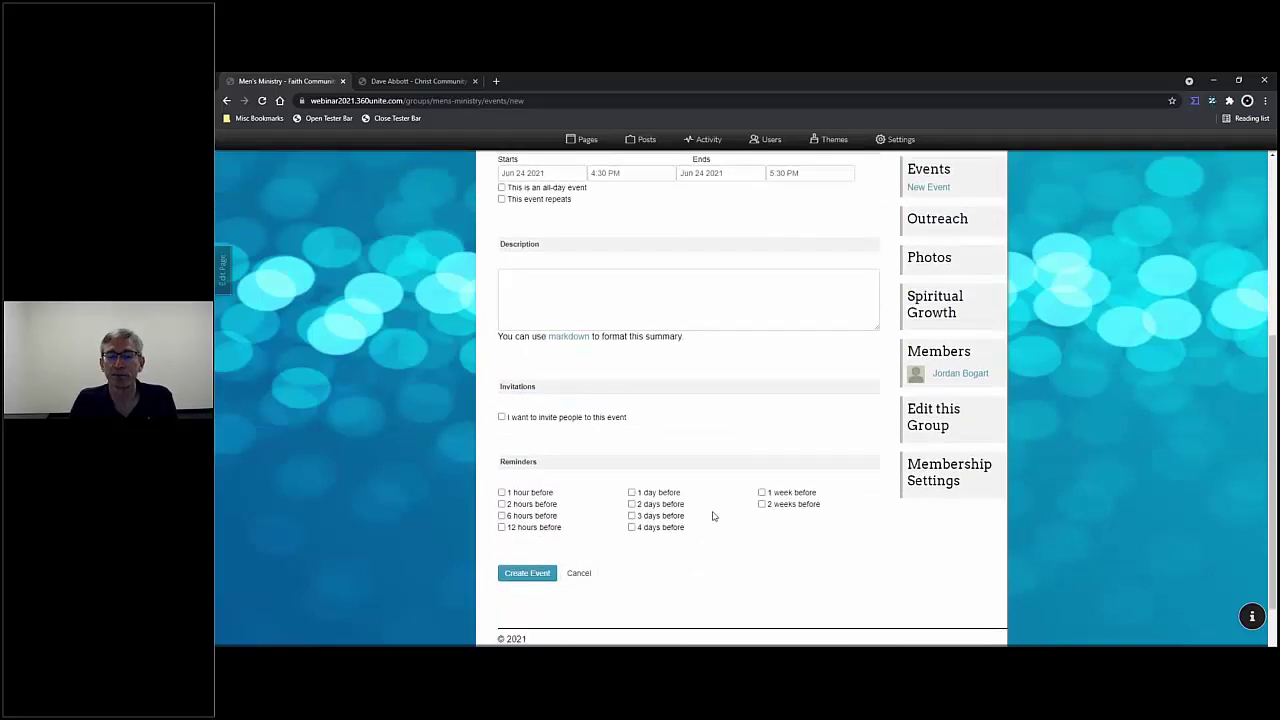
{"action": "left_click", "coordinate": [572, 573]}
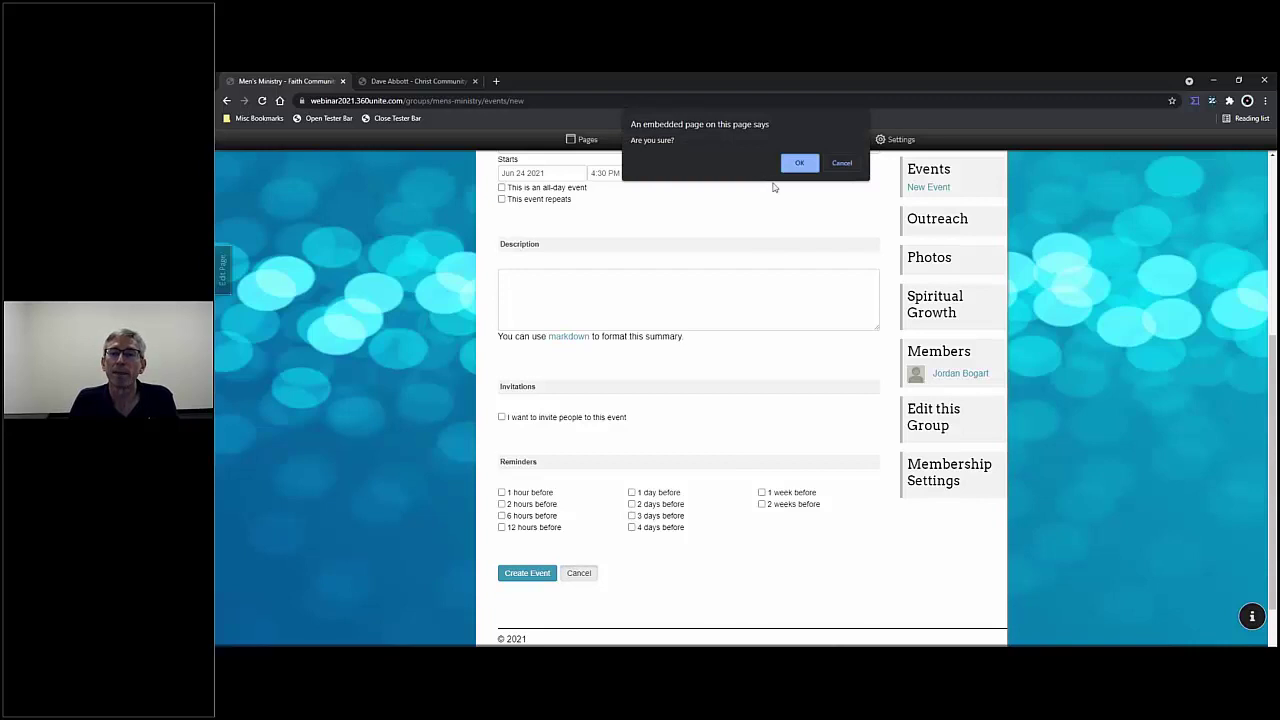
{"action": "left_click", "coordinate": [797, 163]}
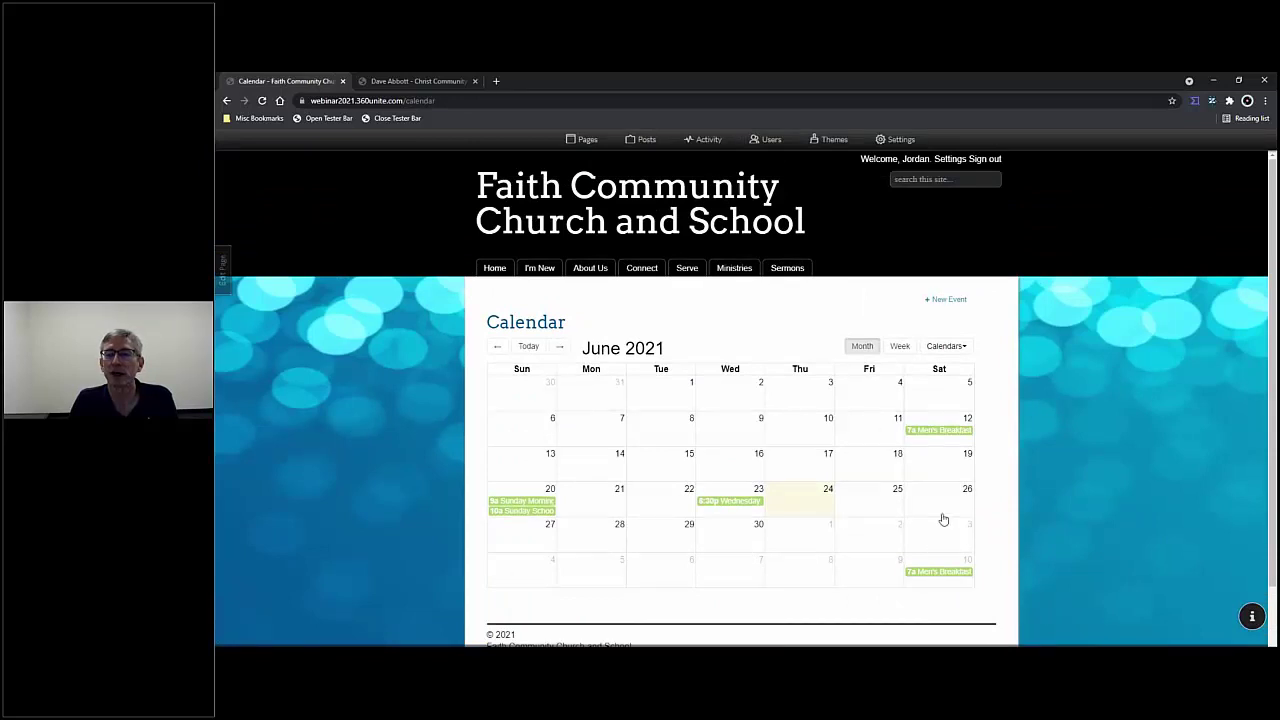
- Go to the Men's Ministry group page through the page menu manager and view its Members box
{"action": "left_click", "coordinate": [227, 101]}
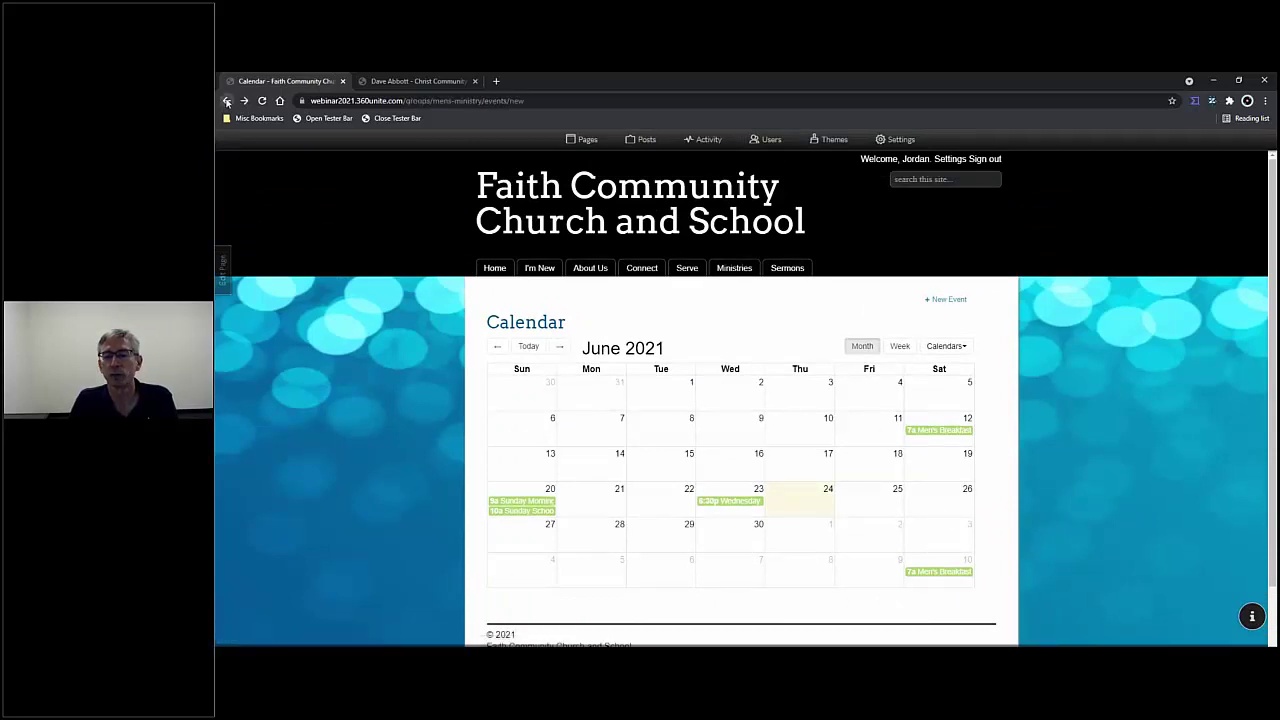
{"action": "left_click", "coordinate": [582, 139]}
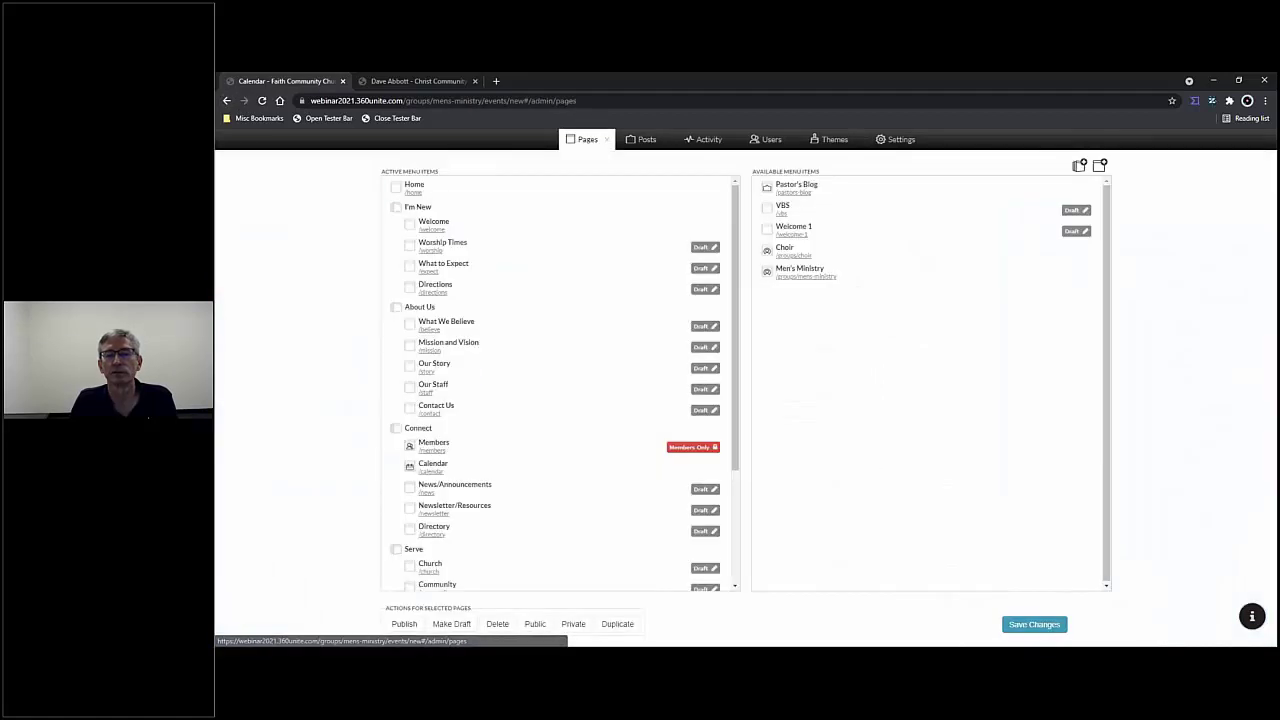
{"action": "left_click", "coordinate": [801, 277]}
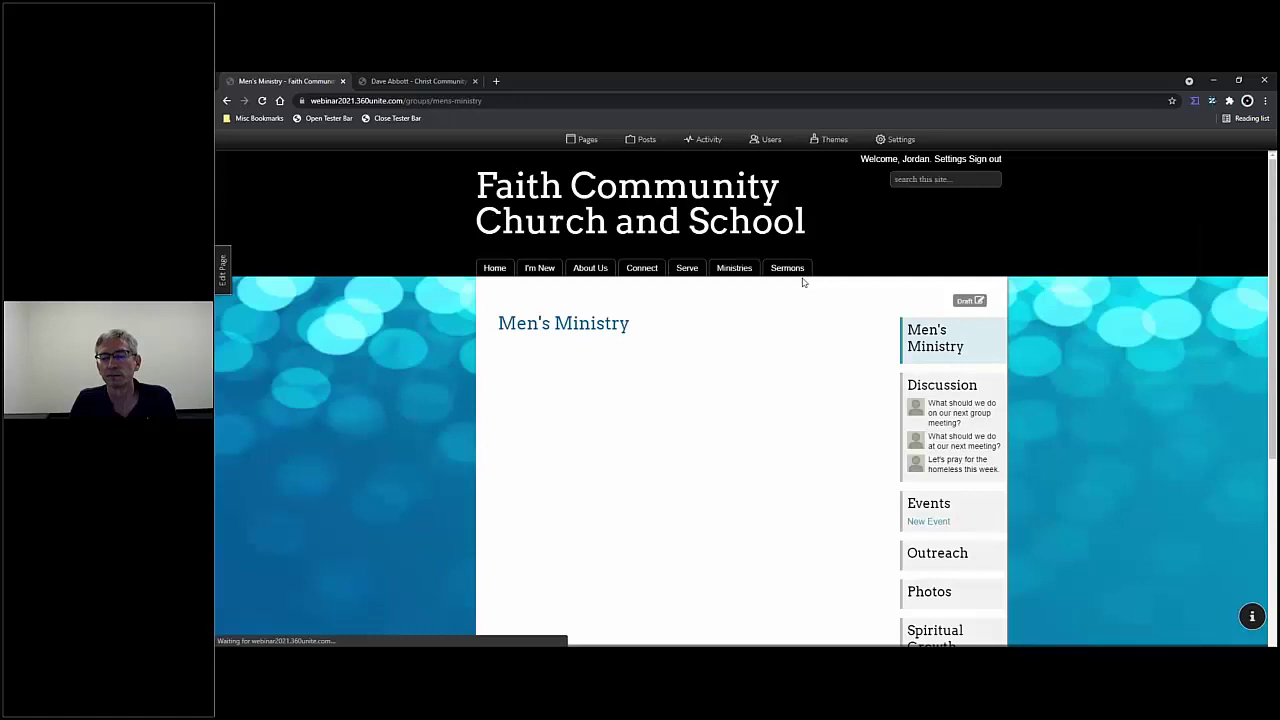
{"action": "scroll", "coordinate": [930, 360], "scroll_direction": "down", "scroll_amount": 3}
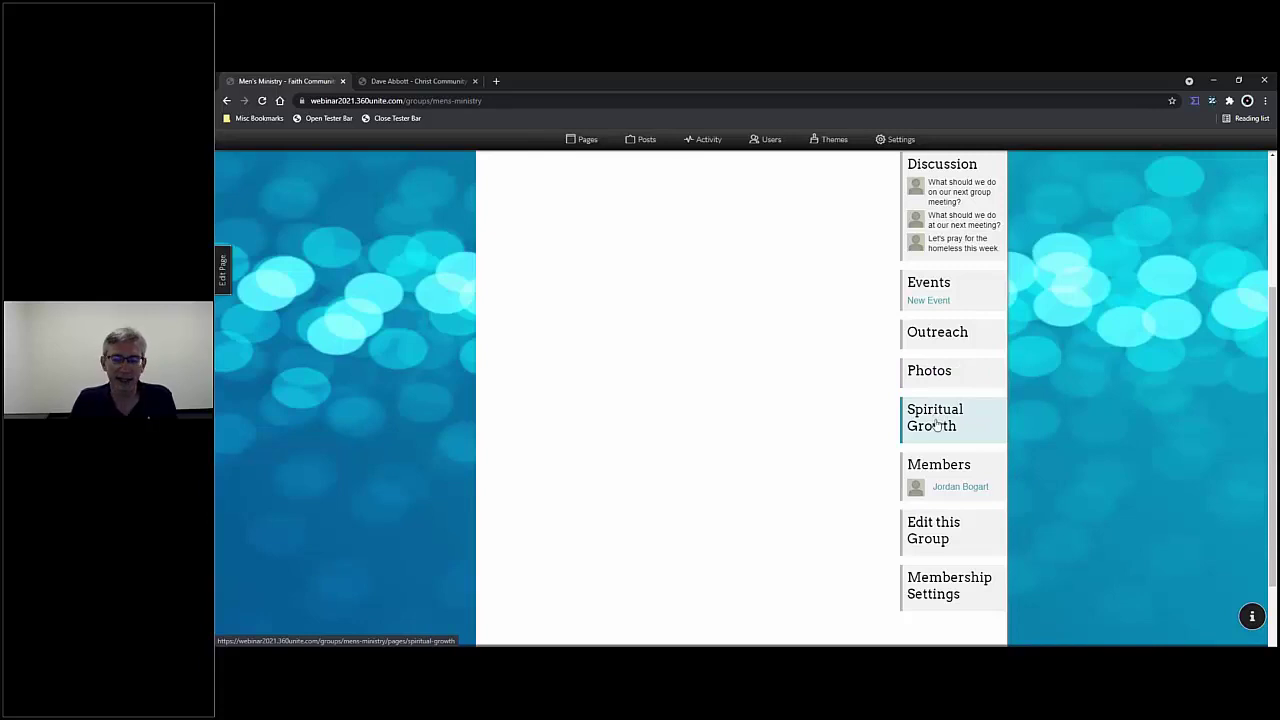
- Add two people to the Men's Ministry group from the Select an Option list
{"action": "left_click", "coordinate": [947, 473]}
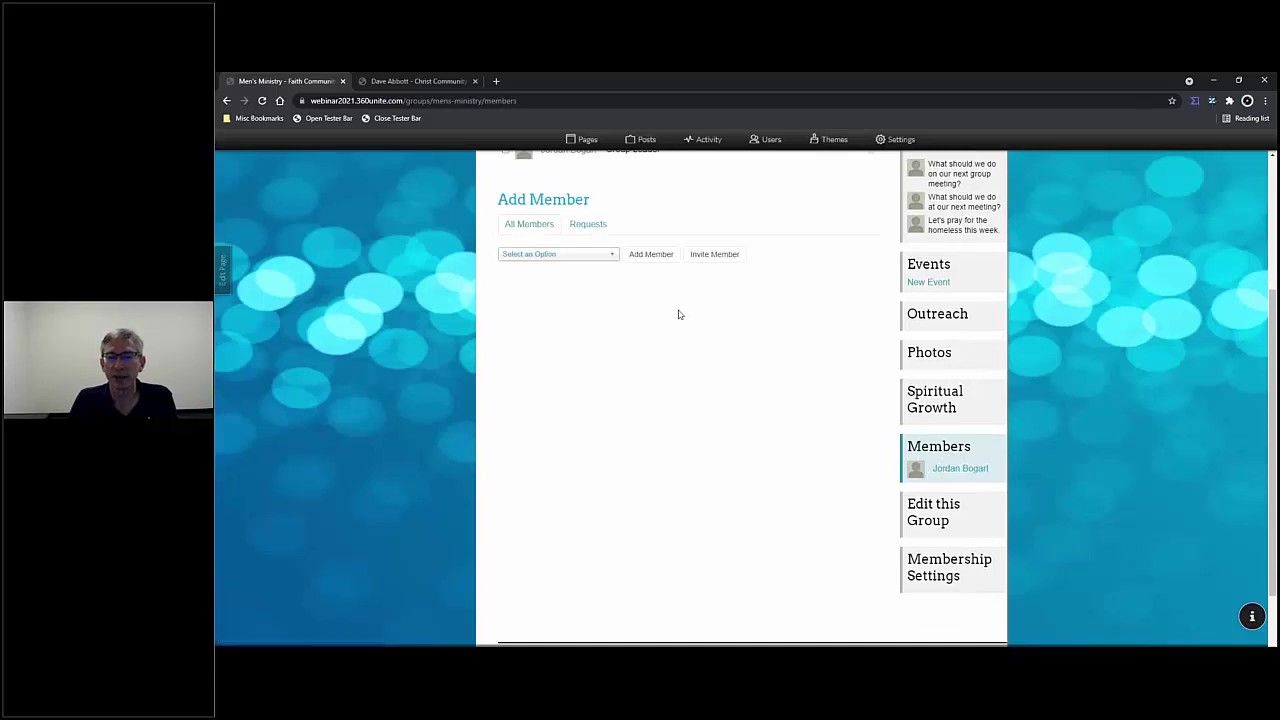
{"action": "scroll", "coordinate": [740, 341], "scroll_direction": "up", "scroll_amount": 3}
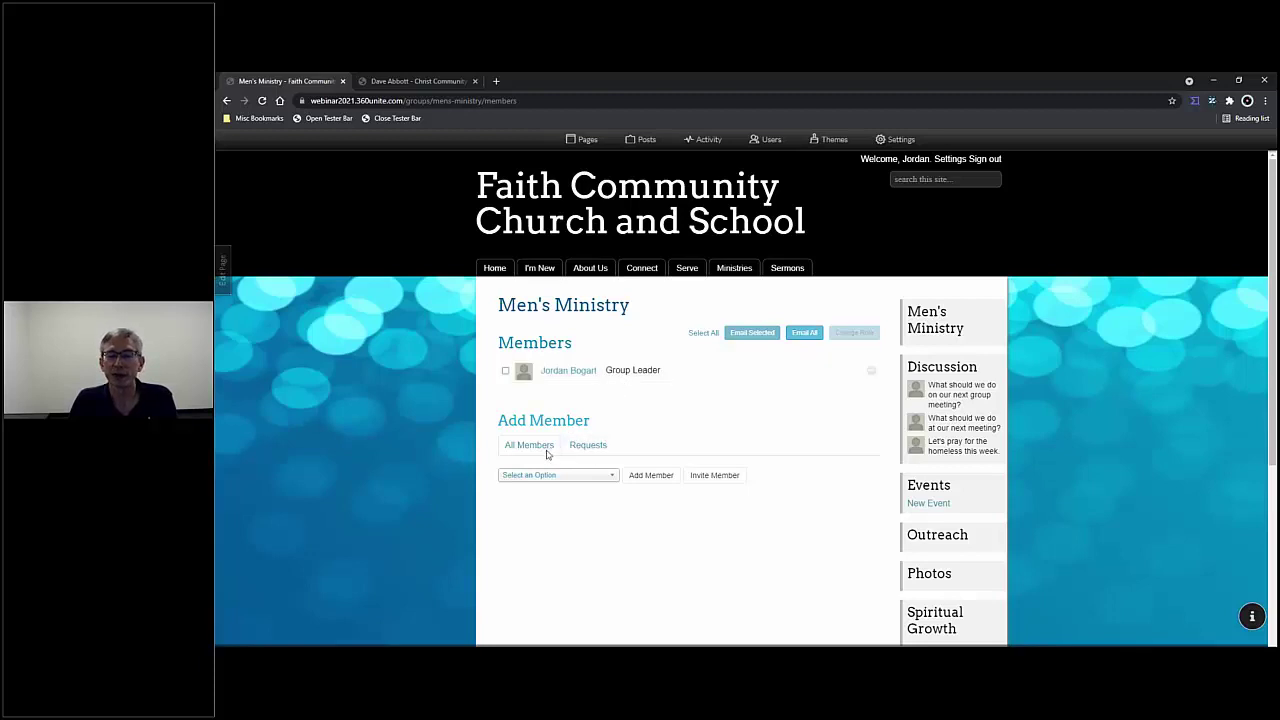
{"action": "left_click", "coordinate": [565, 478]}
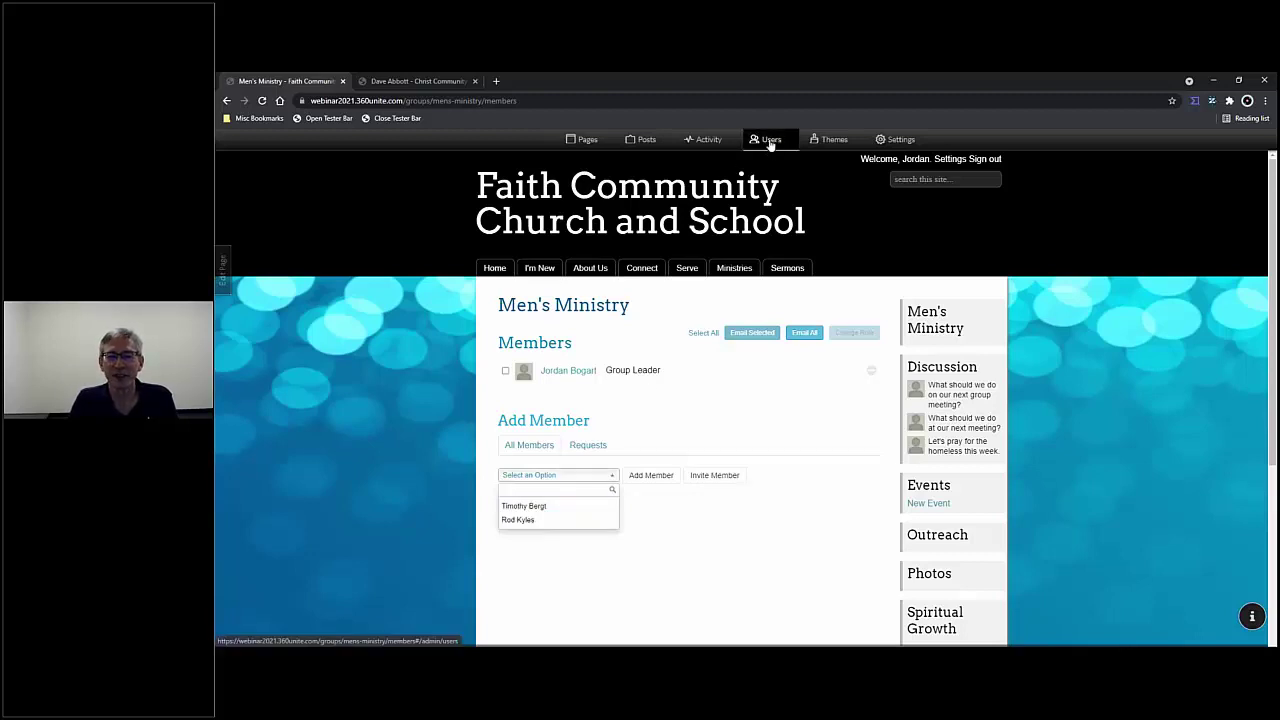
{"action": "left_click", "coordinate": [541, 508]}
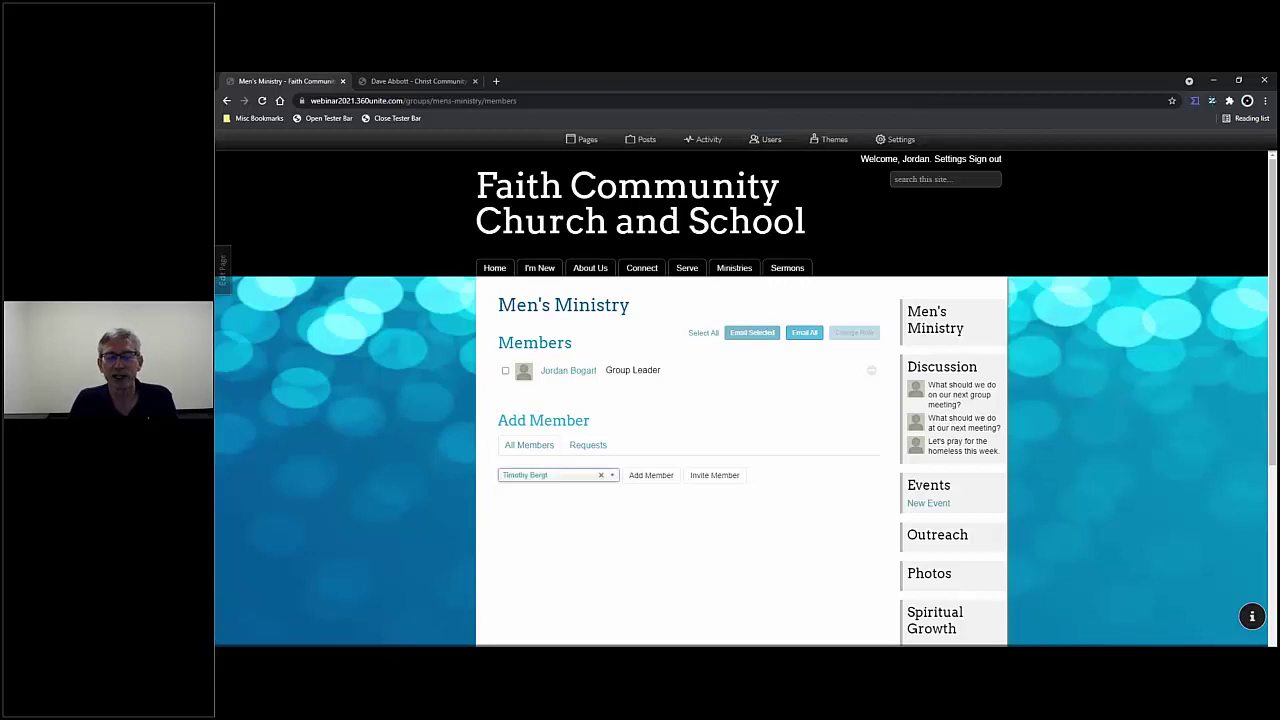
{"action": "left_click", "coordinate": [648, 476]}
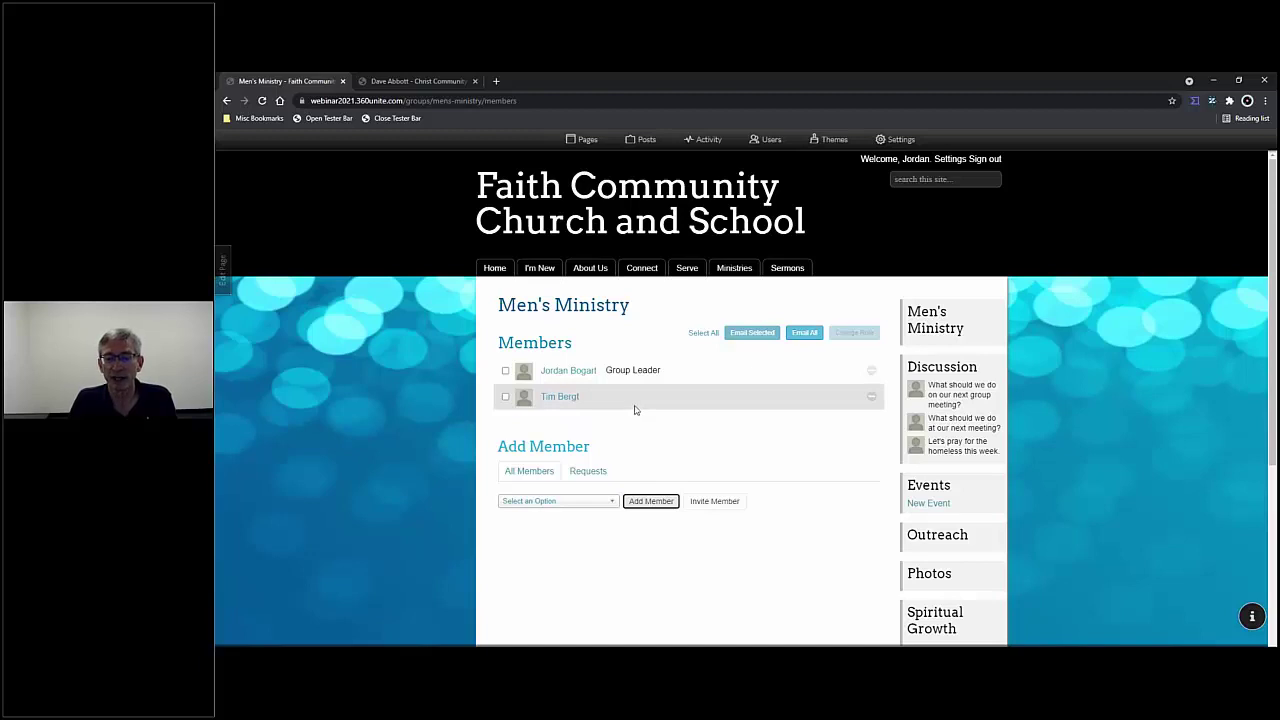
{"action": "left_click", "coordinate": [612, 502]}
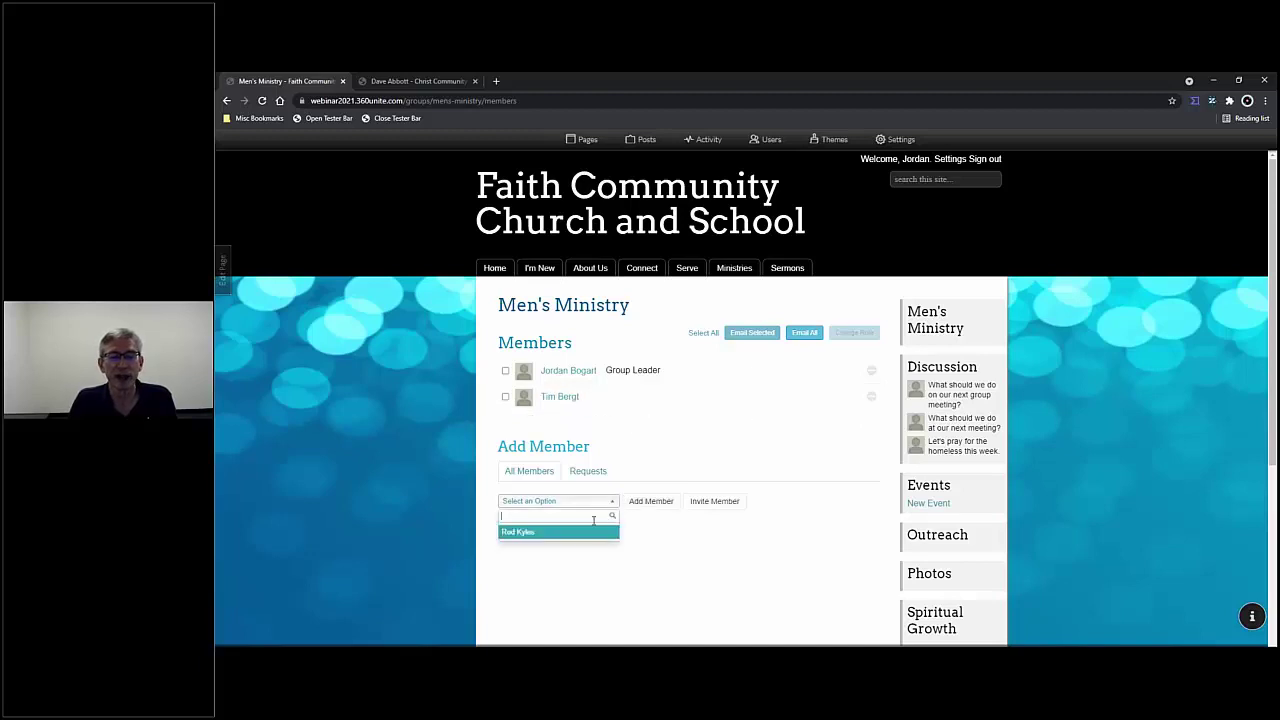
{"action": "left_click", "coordinate": [592, 533]}
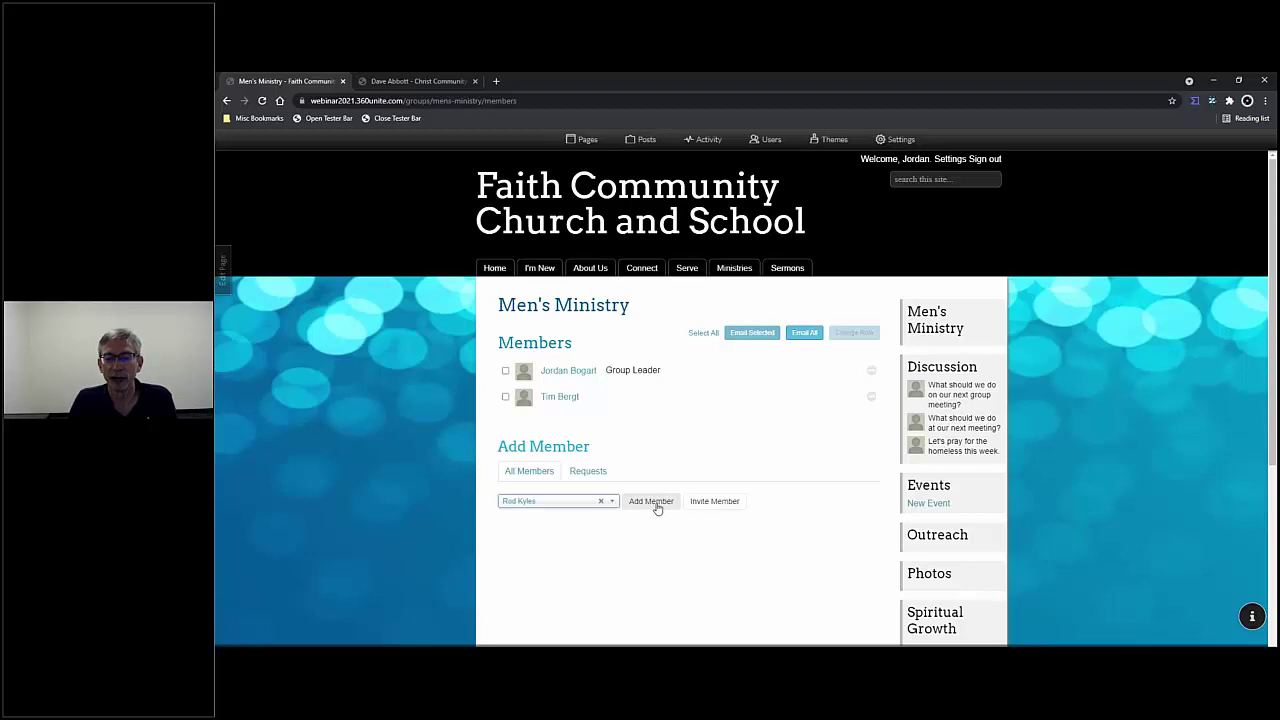
{"action": "left_click", "coordinate": [654, 503]}
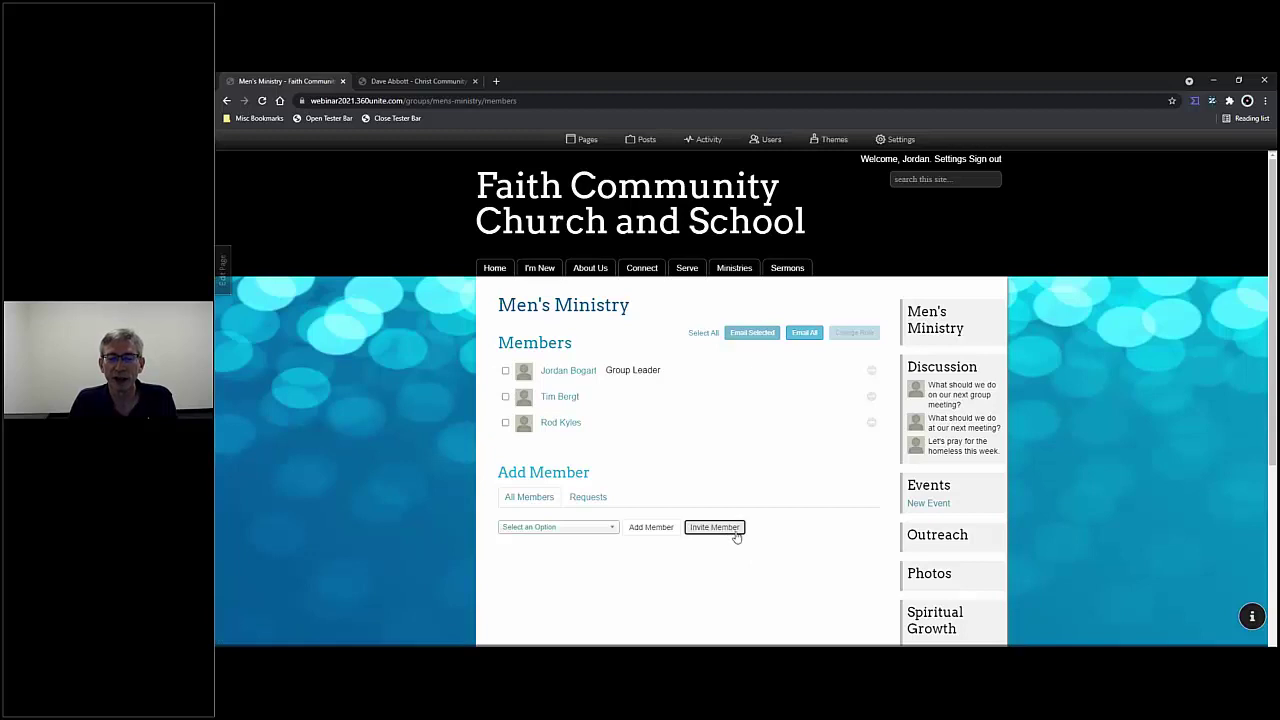
- Check the Requests tab for pending join requests
{"action": "scroll", "coordinate": [737, 537], "scroll_direction": "down", "scroll_amount": 1}
{"action": "scroll", "coordinate": [735, 540], "scroll_direction": "up", "scroll_amount": 1}
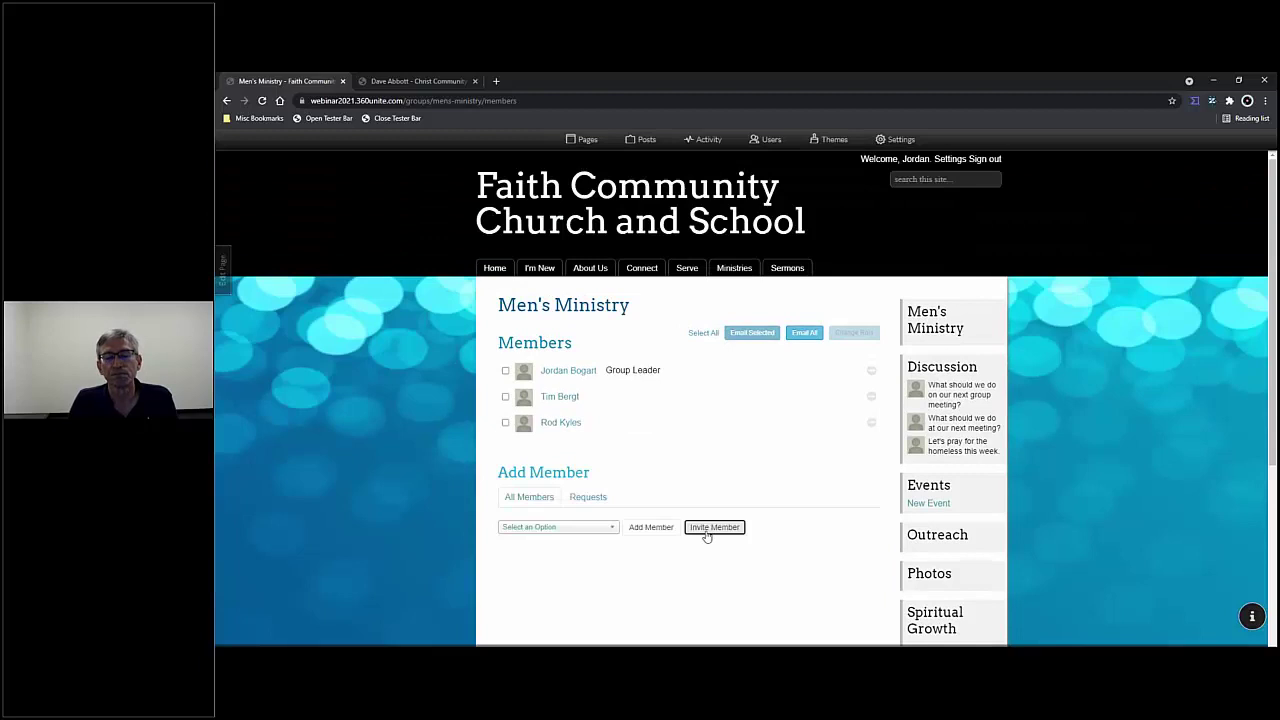
{"action": "left_click", "coordinate": [658, 488]}
{"action": "left_click", "coordinate": [601, 497]}
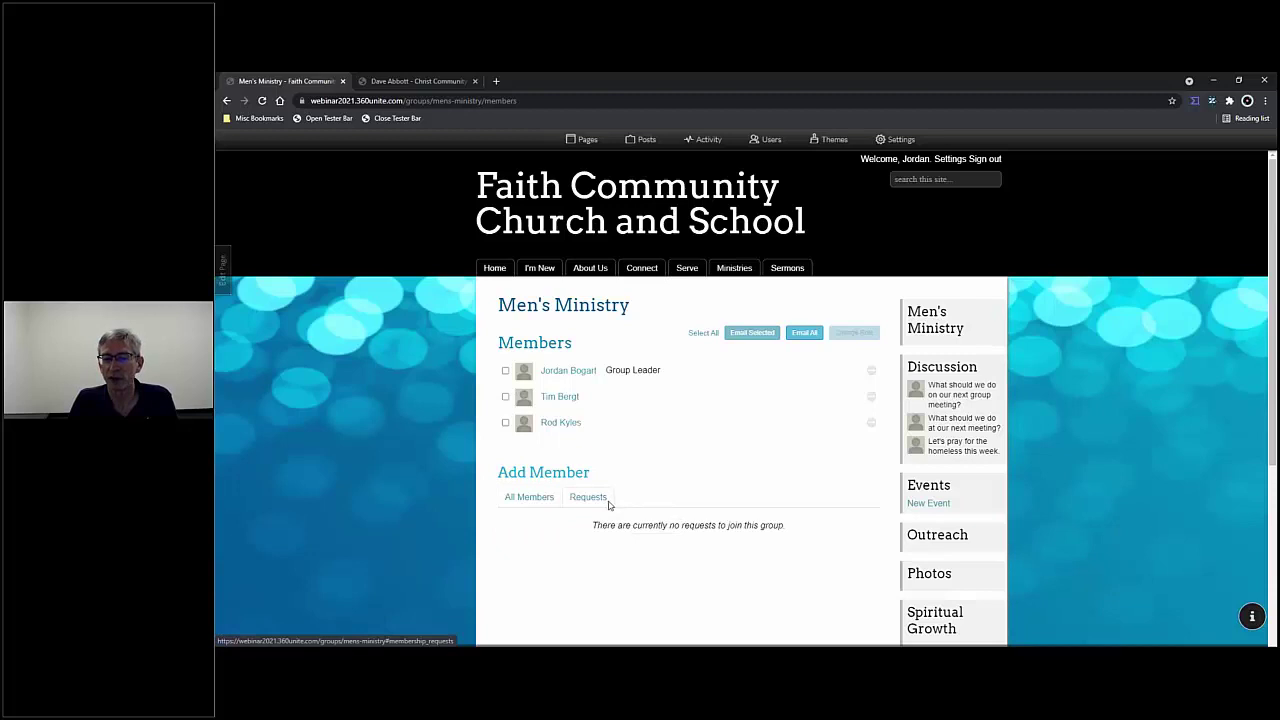
- Set 'Who can join this group?' to 'Anyone who is logged in to this site' and update the group
{"action": "scroll", "coordinate": [760, 468], "scroll_direction": "down", "scroll_amount": 3}
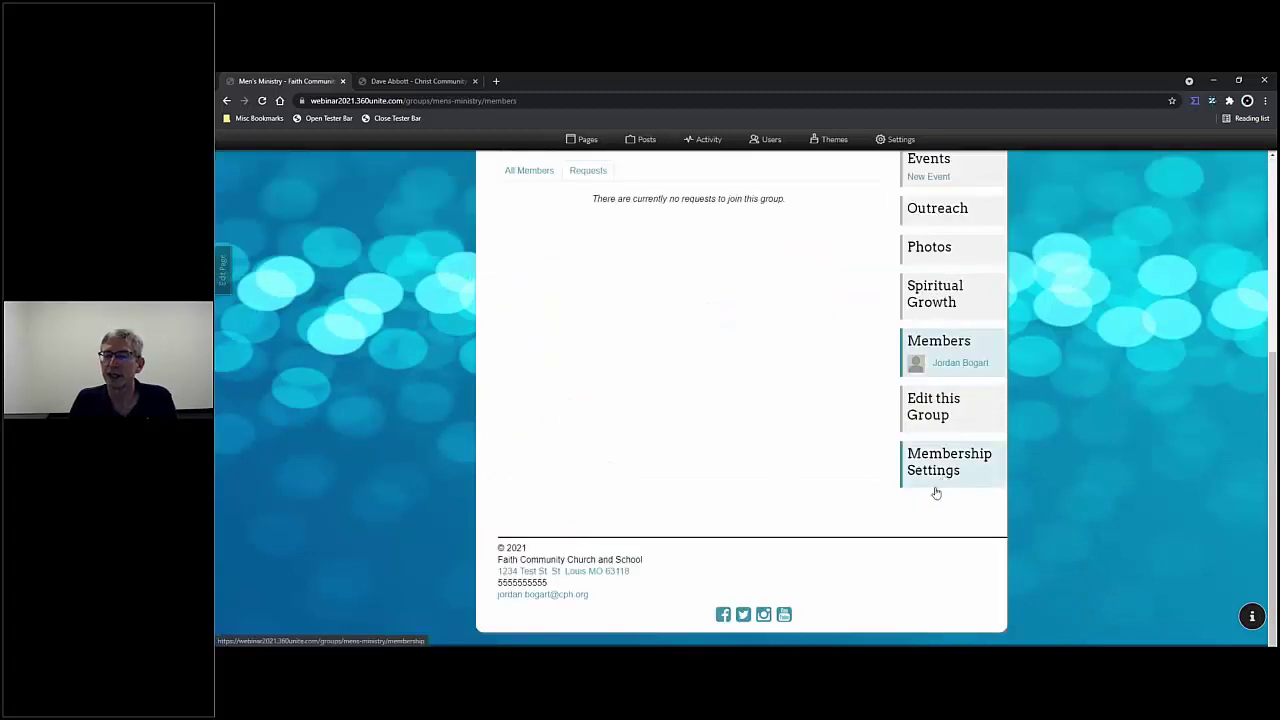
{"action": "scroll", "coordinate": [936, 492], "scroll_direction": "up", "scroll_amount": 2}
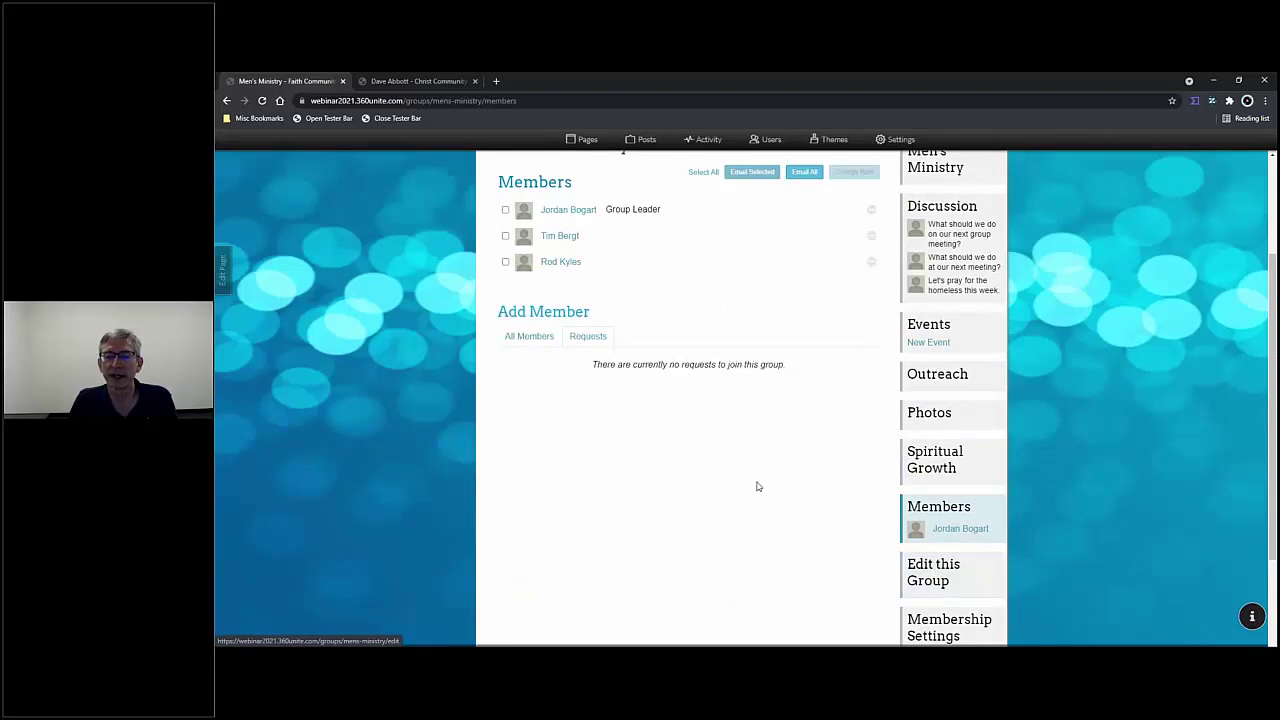
{"action": "scroll", "coordinate": [735, 475], "scroll_direction": "down", "scroll_amount": 7}
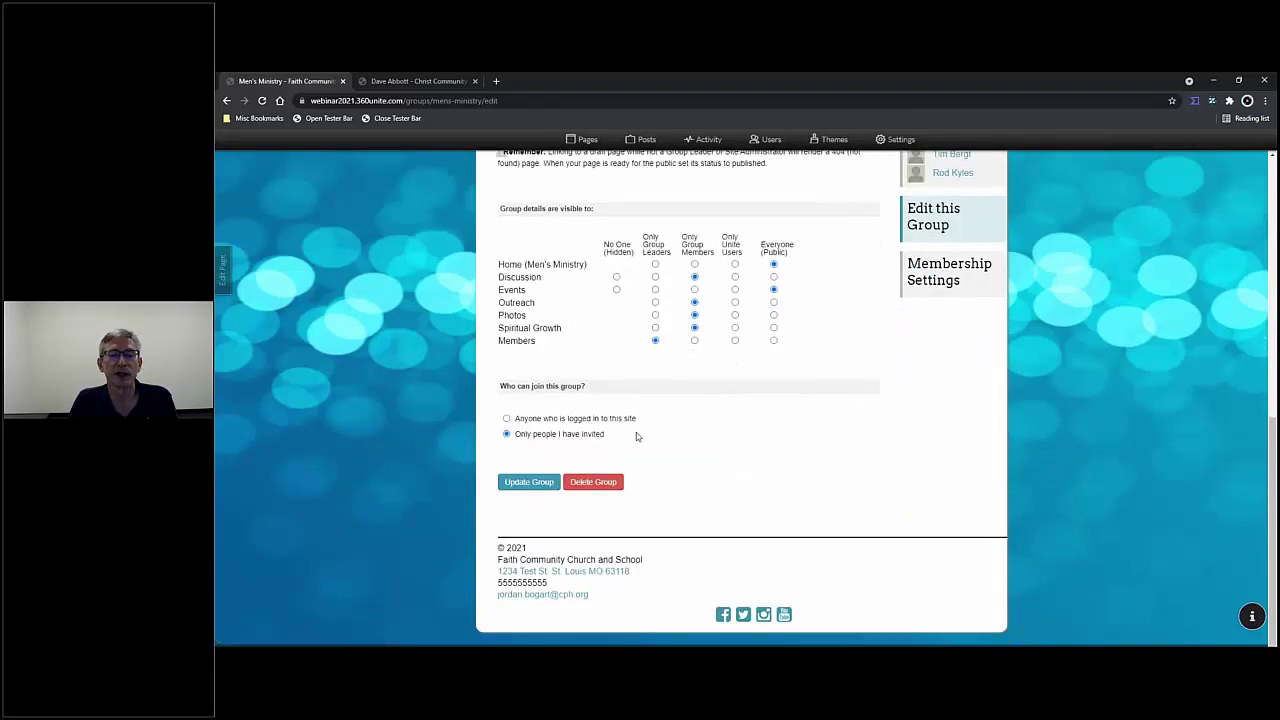
{"action": "left_click", "coordinate": [507, 419]}
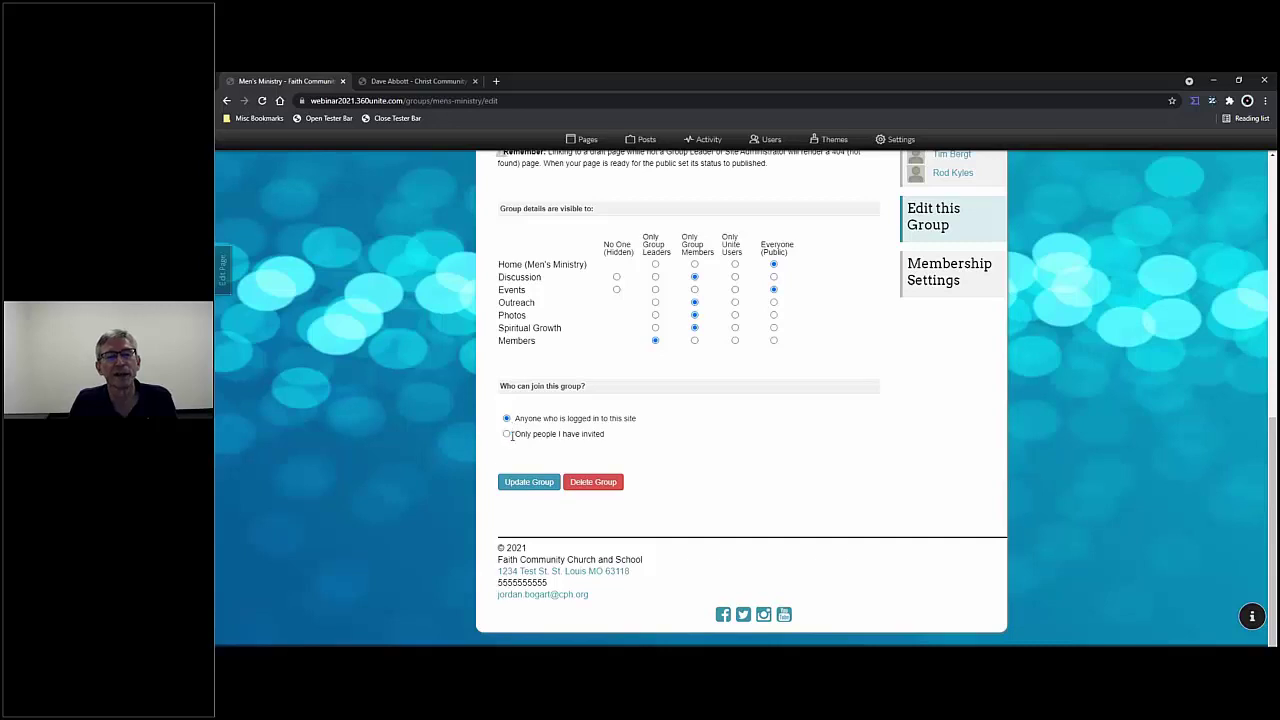
{"action": "left_click", "coordinate": [540, 486]}
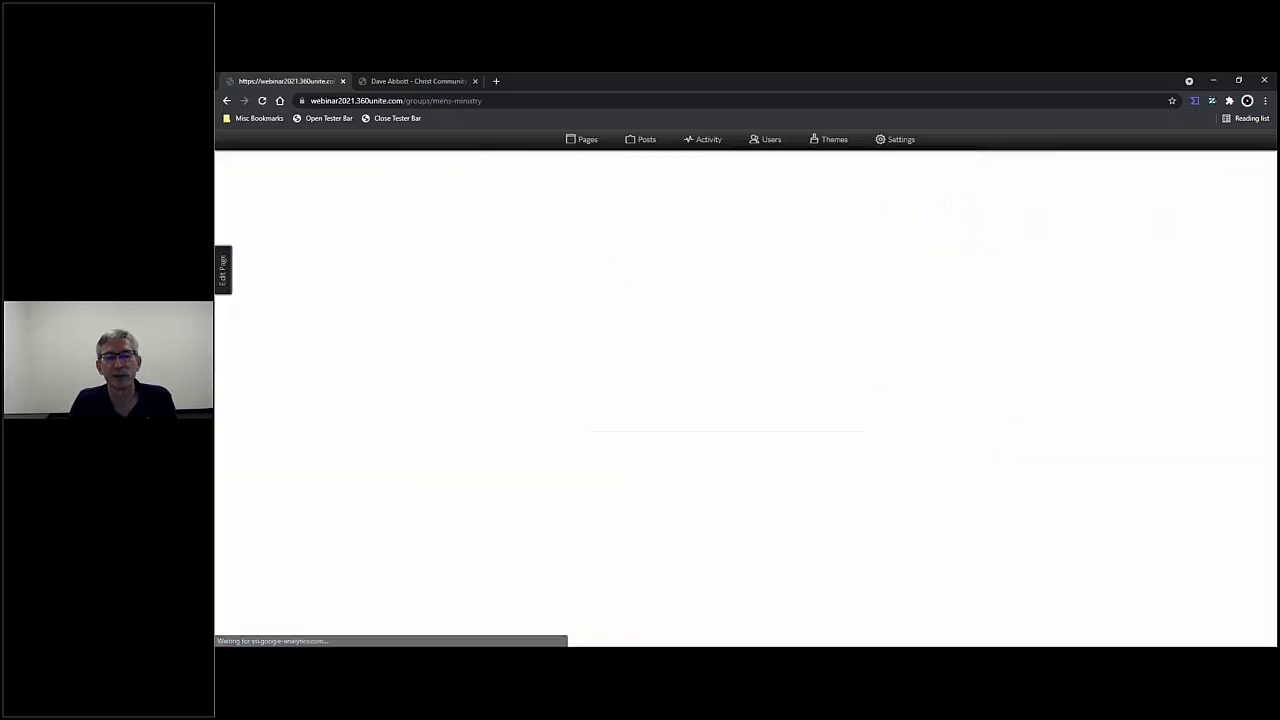
{"action": "scroll", "coordinate": [846, 543], "scroll_direction": "down", "scroll_amount": 3}
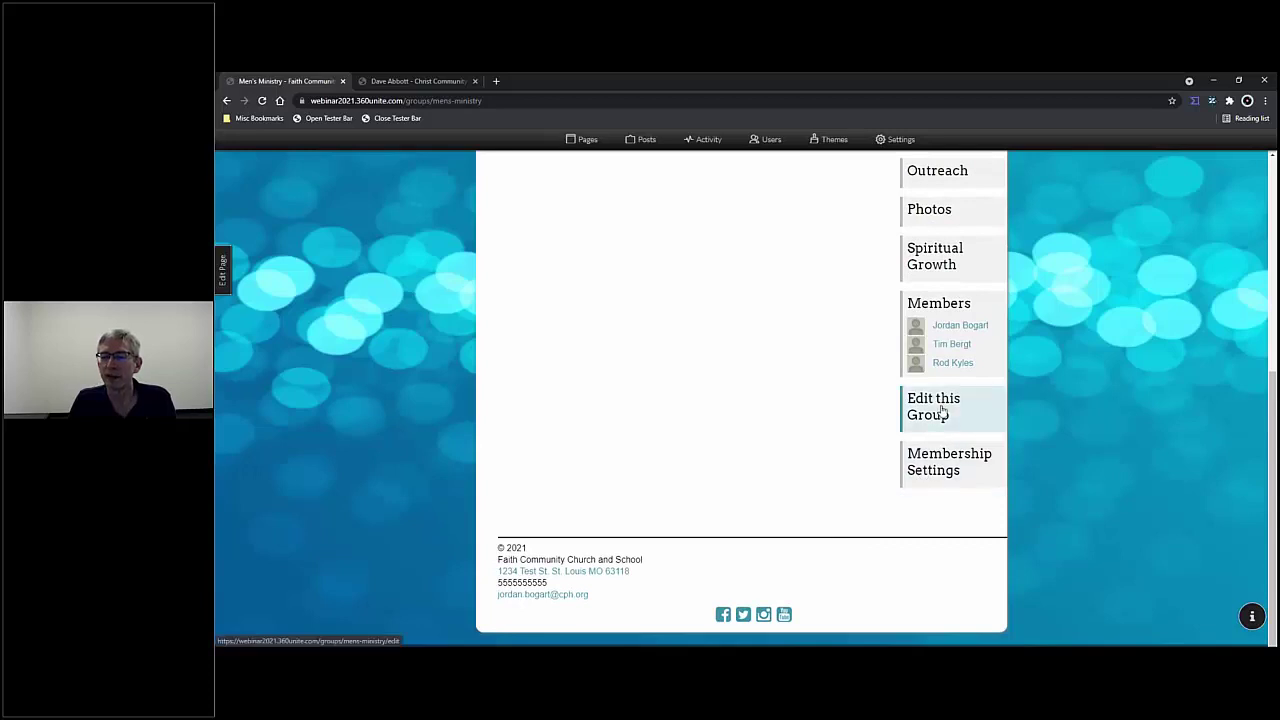
{"action": "scroll", "coordinate": [946, 423], "scroll_direction": "up", "scroll_amount": 2}
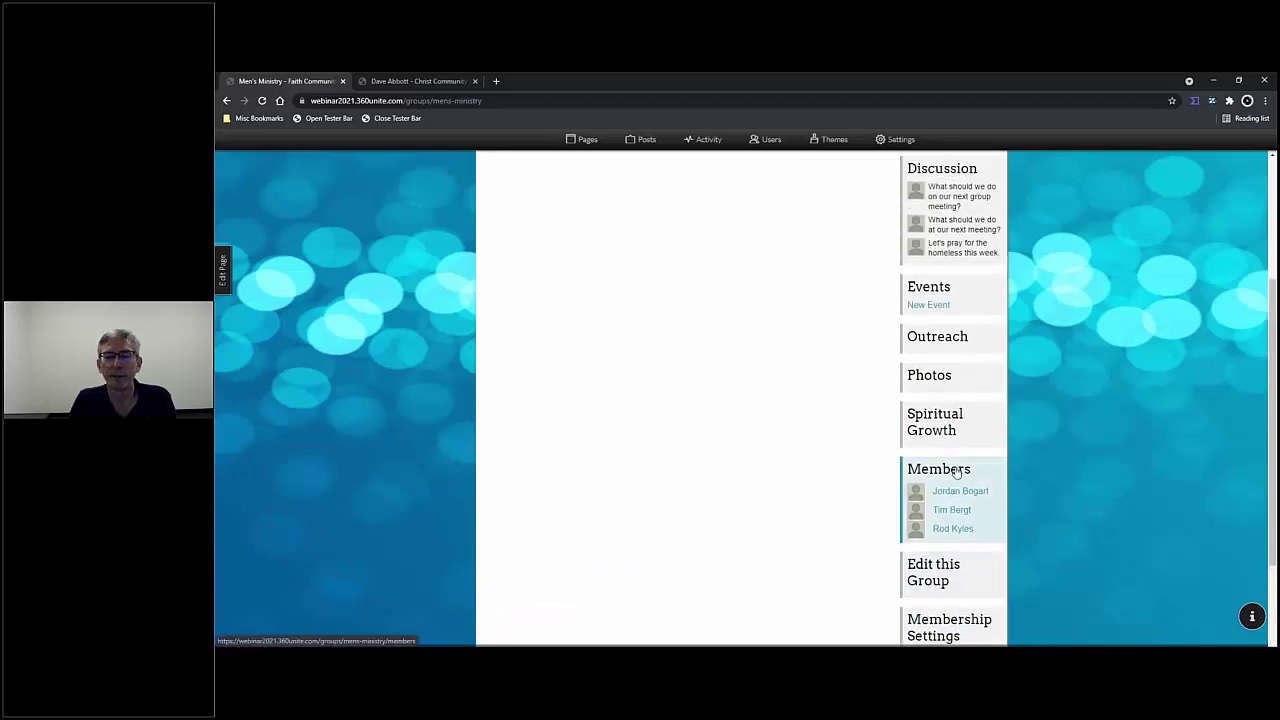
- Return to the Men's Ministry members page, which lists all three members
{"action": "left_click", "coordinate": [956, 472]}
{"action": "scroll", "coordinate": [641, 386], "scroll_direction": "up", "scroll_amount": 2}
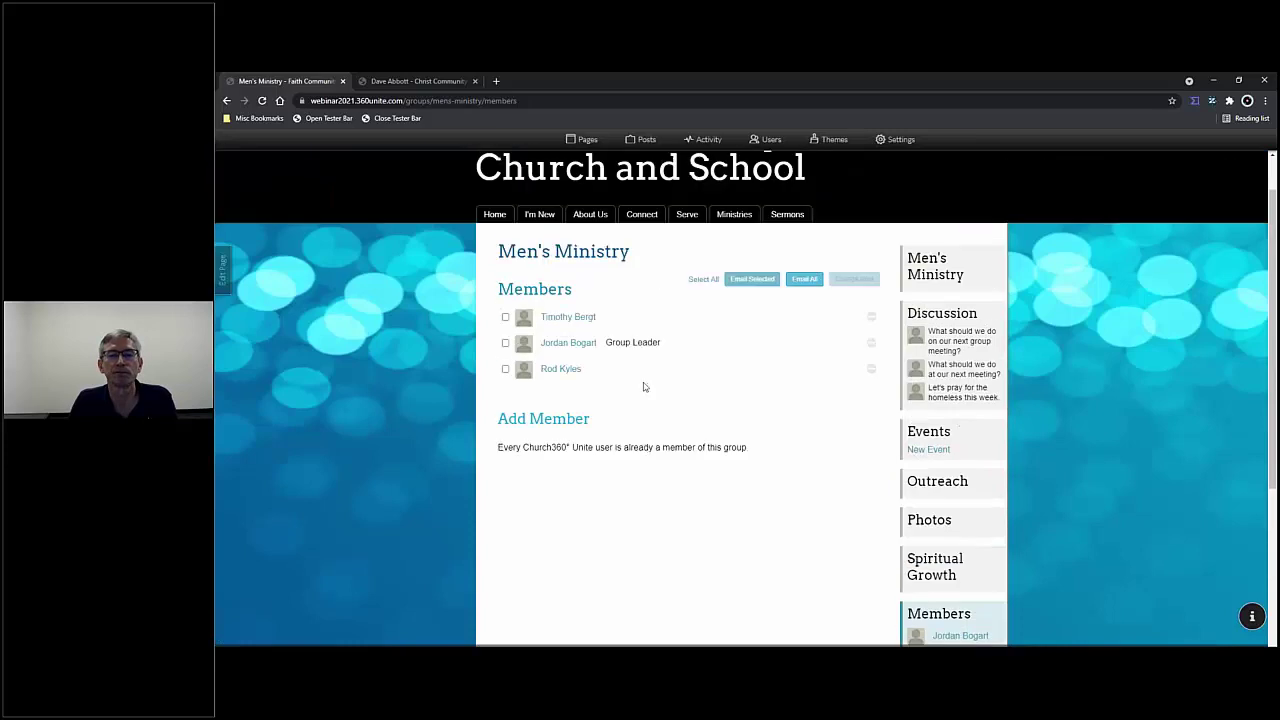
{"action": "scroll", "coordinate": [644, 387], "scroll_direction": "up", "scroll_amount": 1}
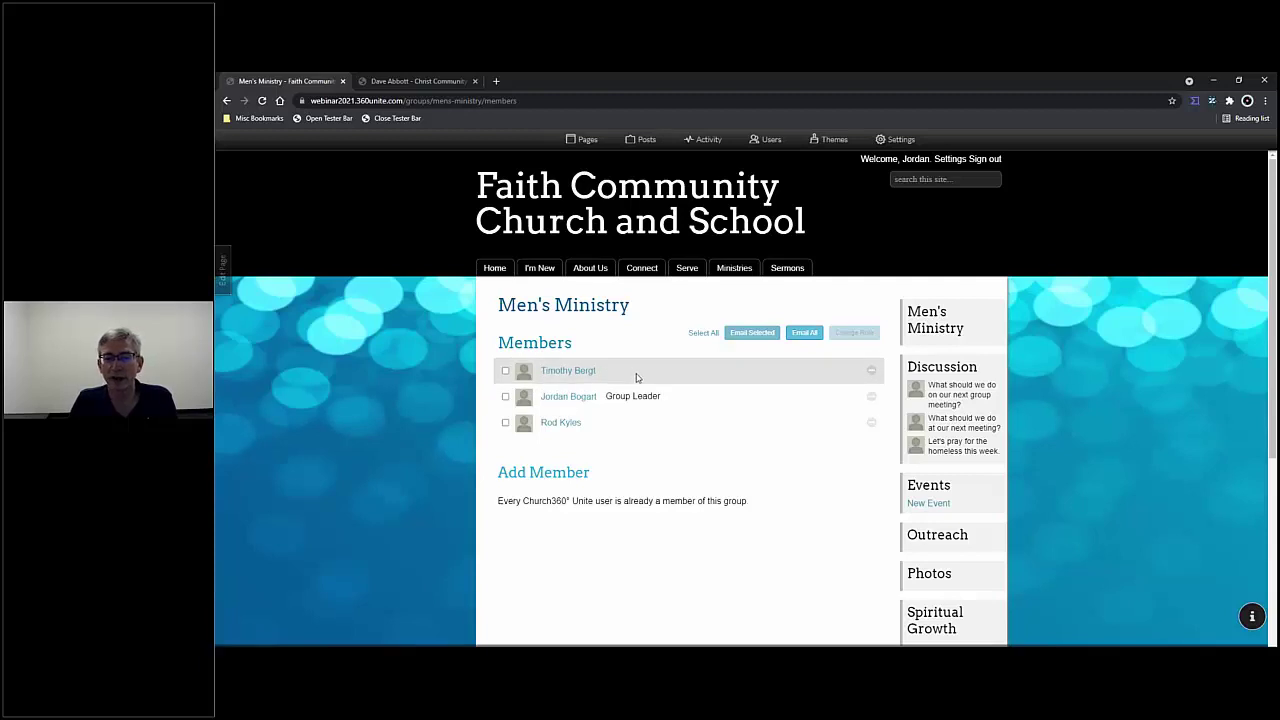
- Promote the newly added member to Group Leader and demote the previous leader to Member
{"action": "left_click", "coordinate": [505, 370]}
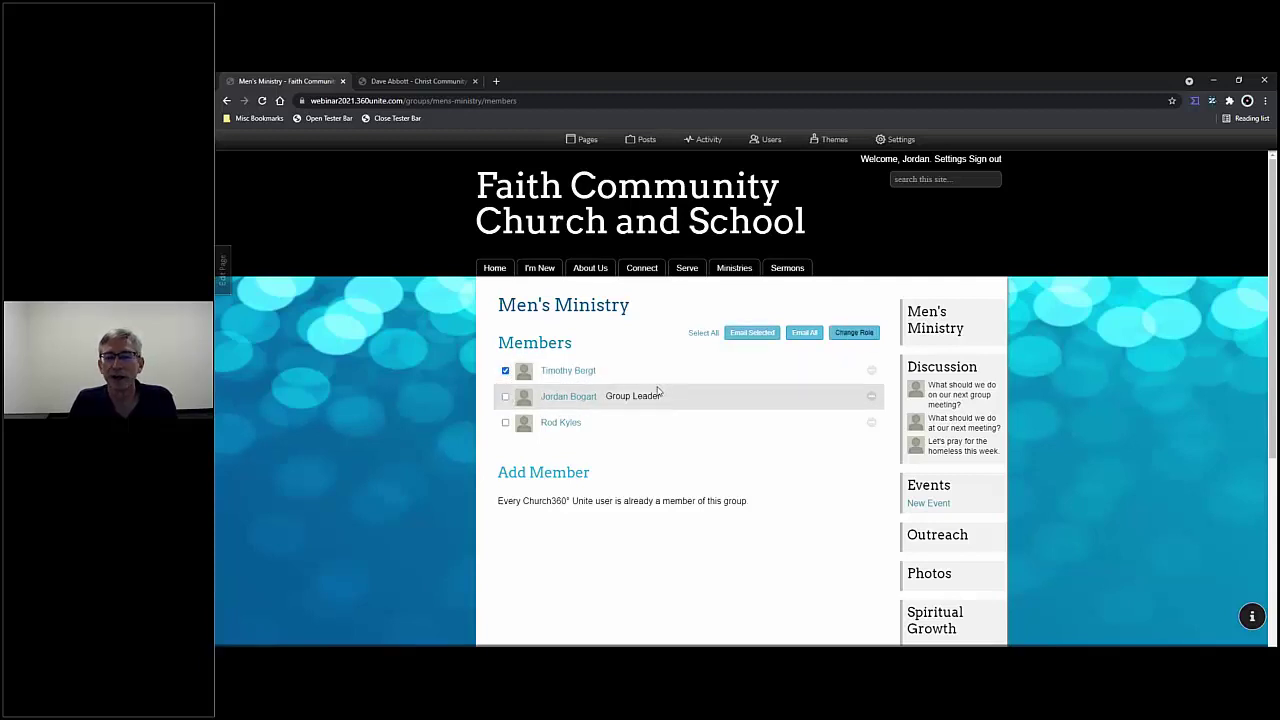
{"action": "left_click", "coordinate": [864, 336]}
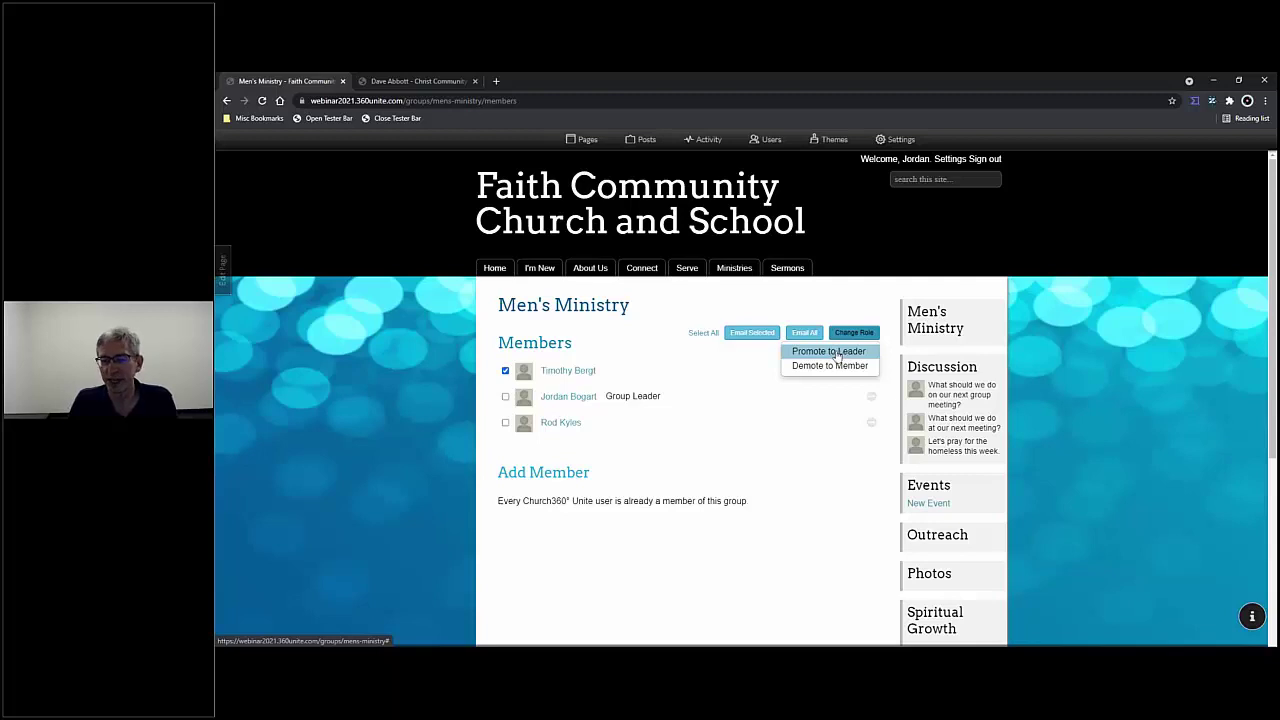
{"action": "left_click", "coordinate": [835, 352]}
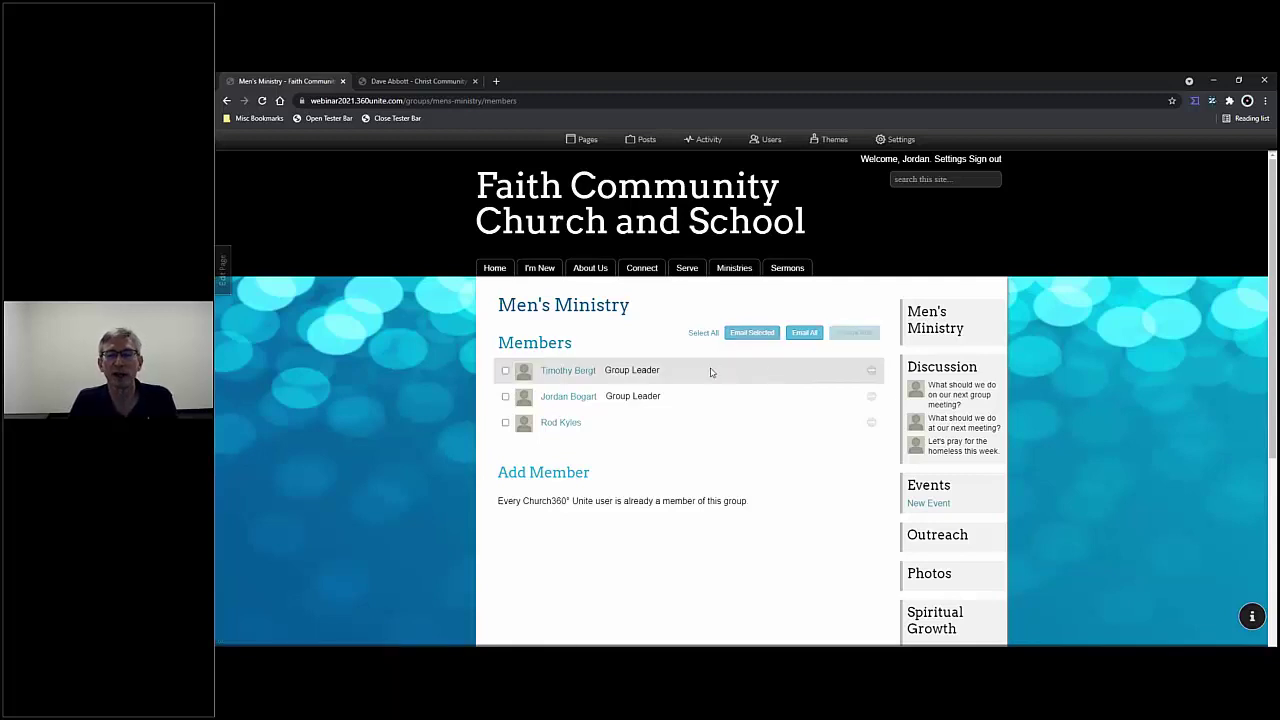
{"action": "left_click", "coordinate": [505, 396]}
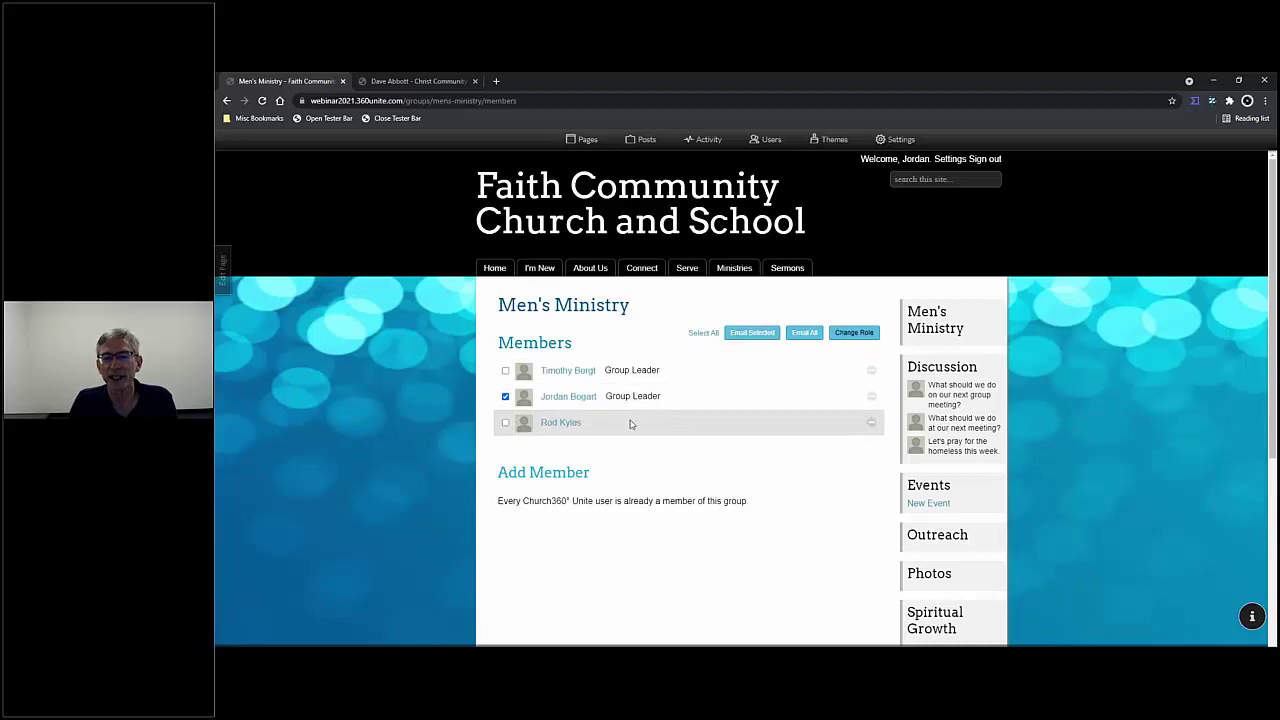
{"action": "left_click", "coordinate": [845, 334]}
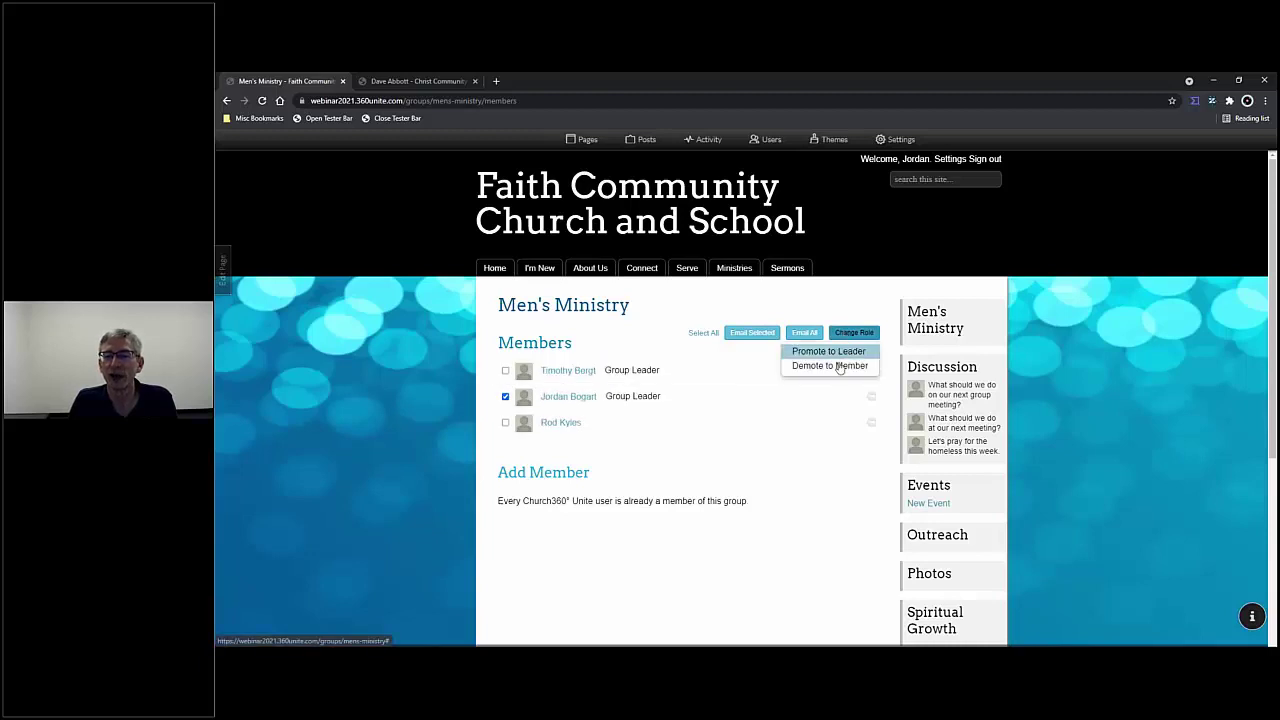
{"action": "left_click", "coordinate": [838, 367]}
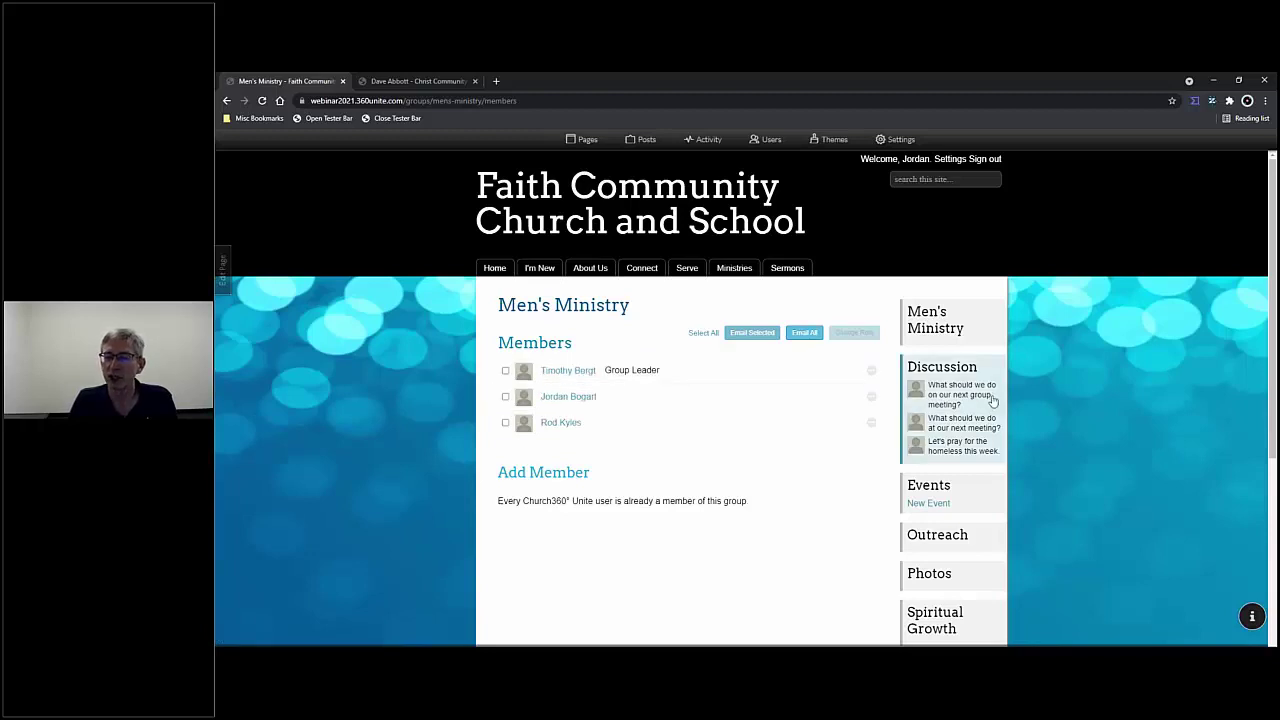
{"action": "scroll", "coordinate": [990, 405], "scroll_direction": "down", "scroll_amount": 2}
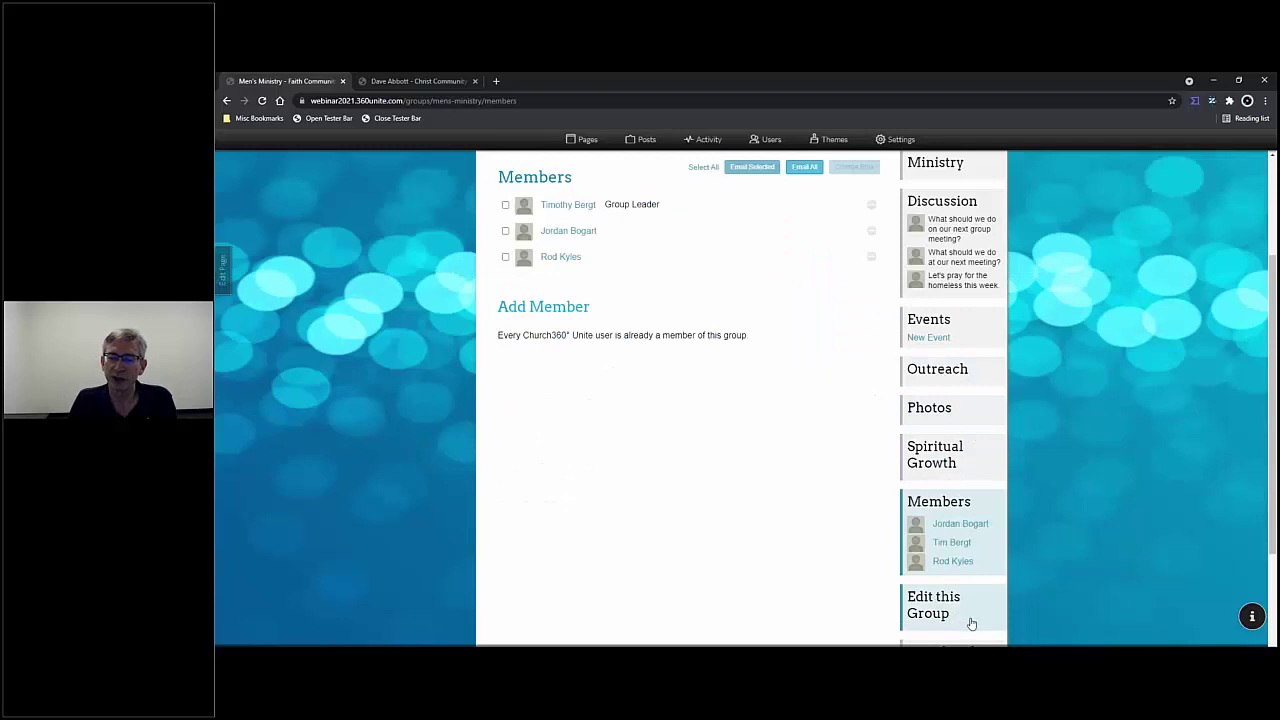
{"action": "scroll", "coordinate": [969, 621], "scroll_direction": "down", "scroll_amount": 2}
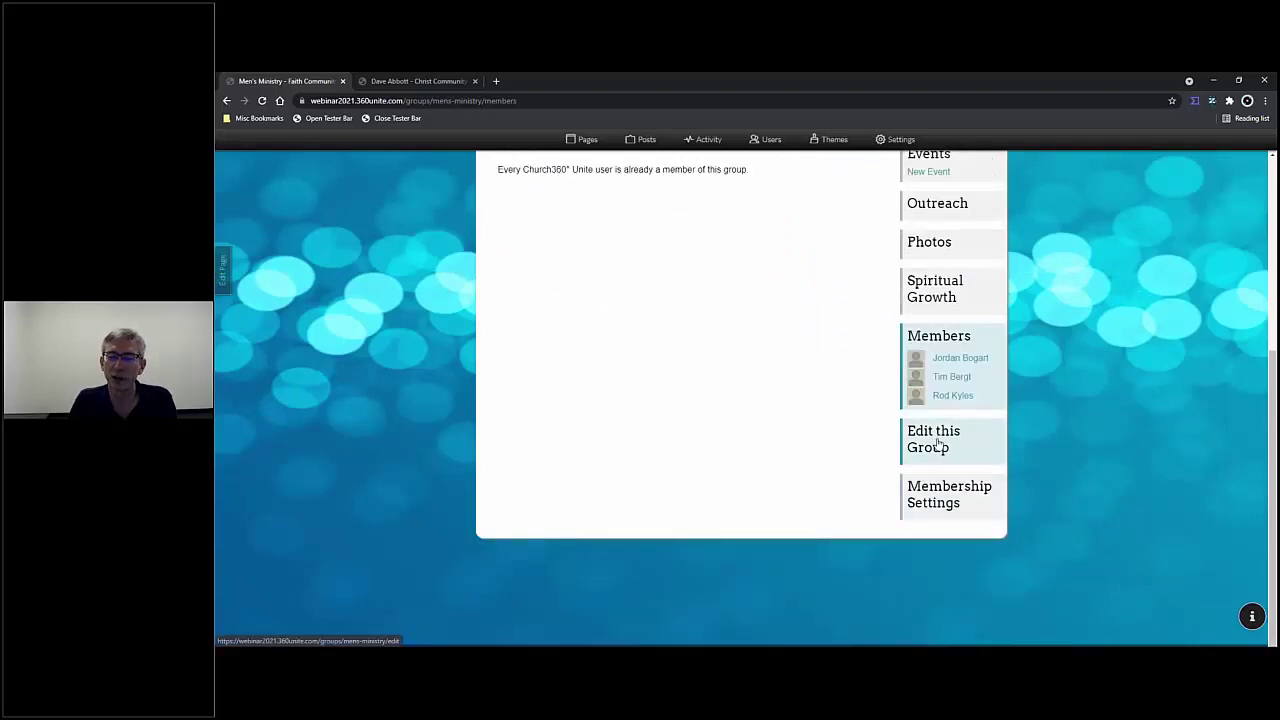
{"action": "left_click", "coordinate": [940, 447]}
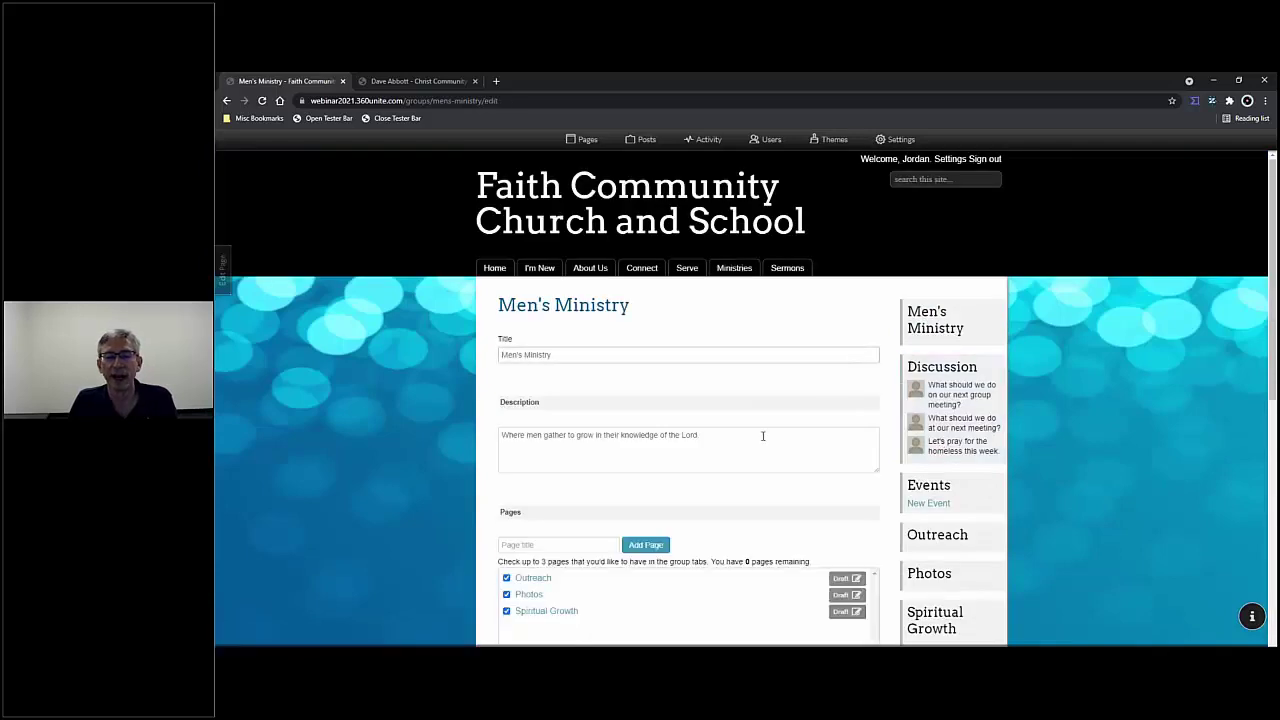
{"action": "scroll", "coordinate": [750, 440], "scroll_direction": "down", "scroll_amount": 1}
{"action": "scroll", "coordinate": [750, 440], "scroll_direction": "down", "scroll_amount": 3}
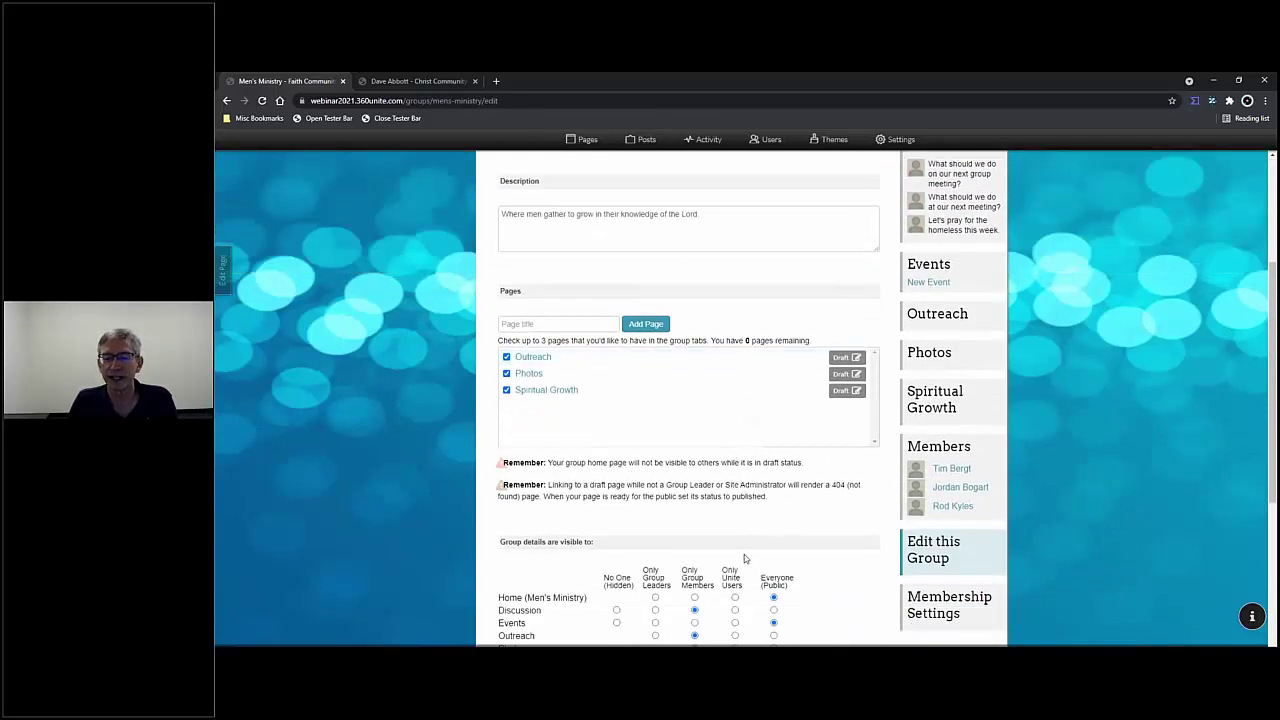
{"action": "scroll", "coordinate": [744, 558], "scroll_direction": "down", "scroll_amount": 2}
{"action": "scroll", "coordinate": [709, 521], "scroll_direction": "down", "scroll_amount": 2}
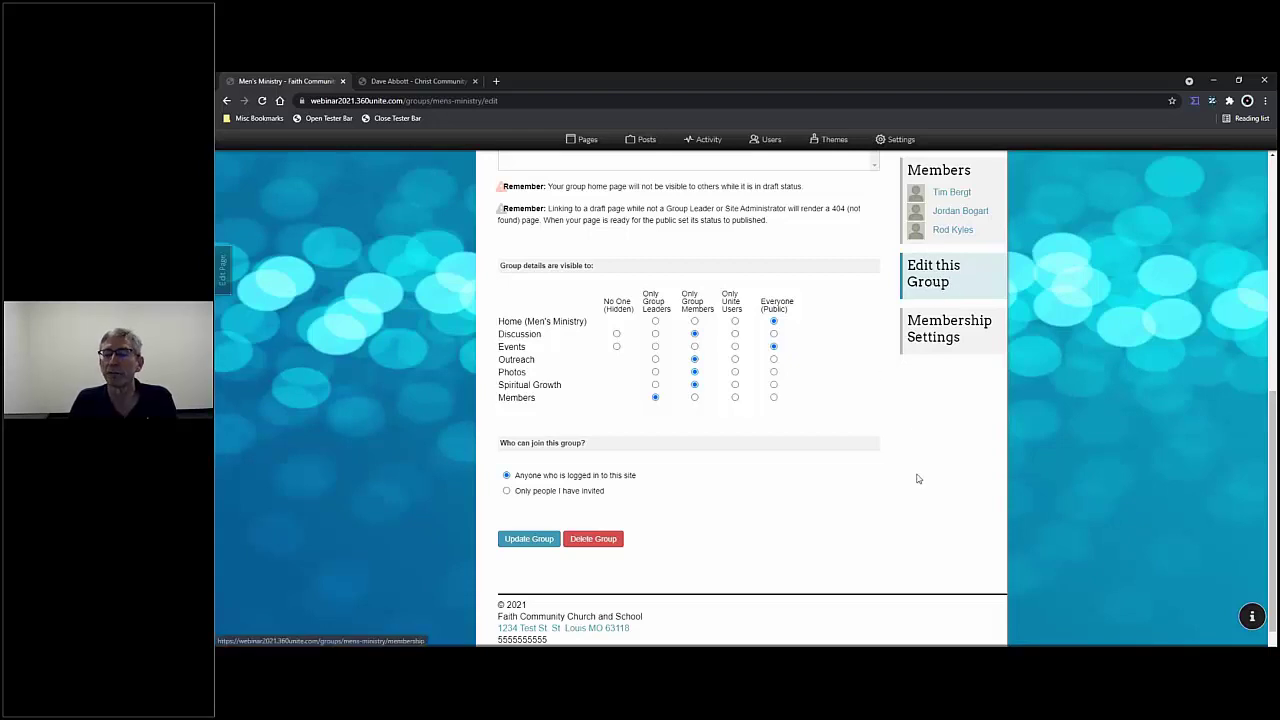
{"action": "scroll", "coordinate": [915, 478], "scroll_direction": "up", "scroll_amount": 1}
{"action": "scroll", "coordinate": [917, 480], "scroll_direction": "up", "scroll_amount": 1}
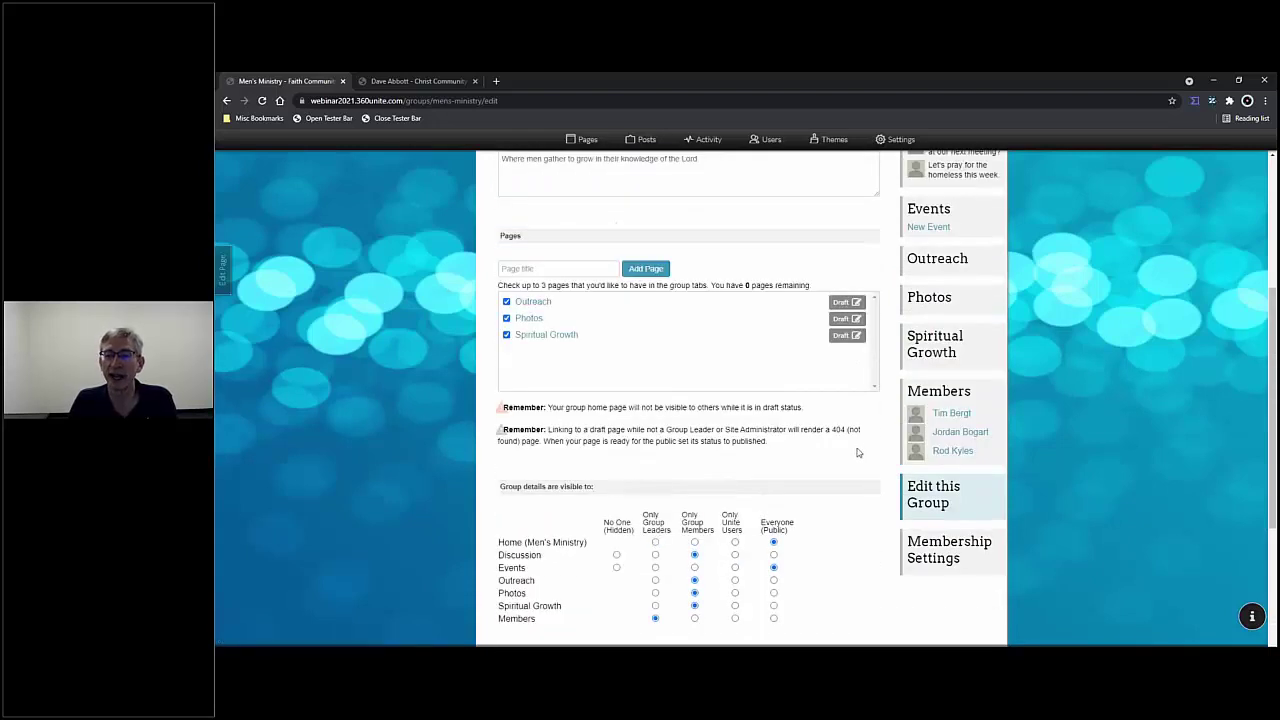
{"action": "scroll", "coordinate": [869, 428], "scroll_direction": "up", "scroll_amount": 1}
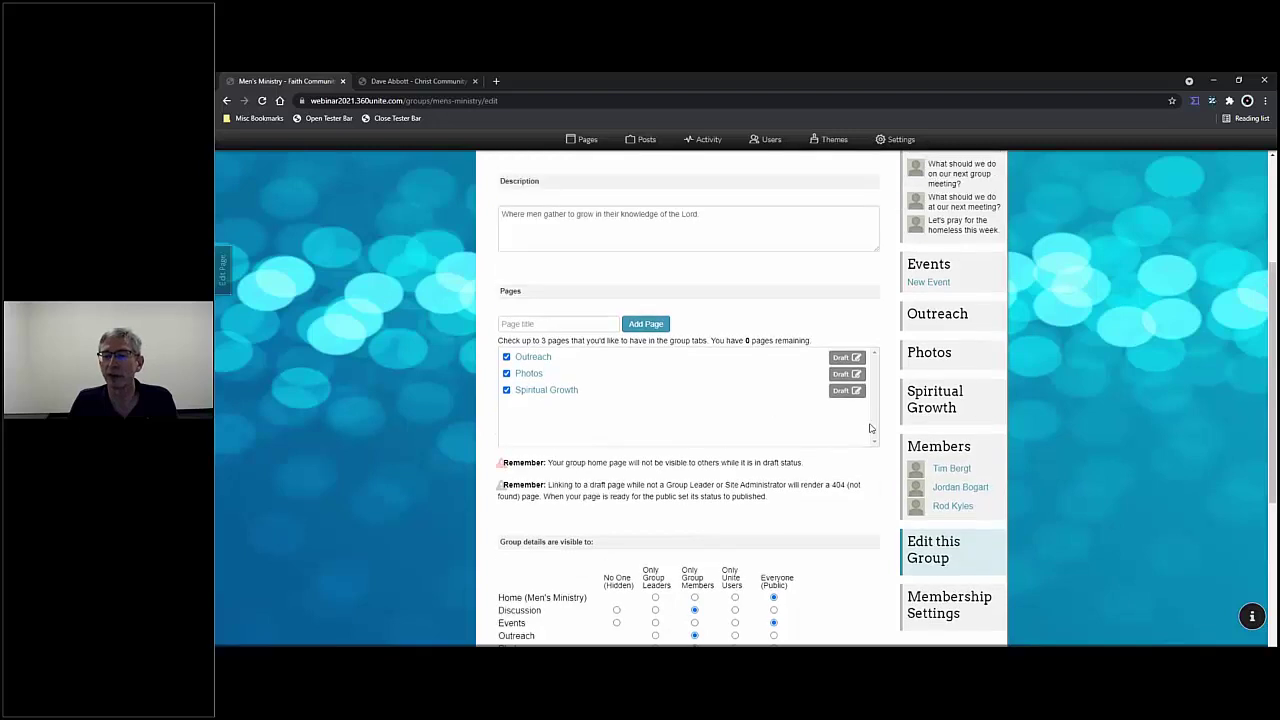
- Promote the second Men's Ministry member to Group Leader
{"action": "left_click", "coordinate": [946, 448]}
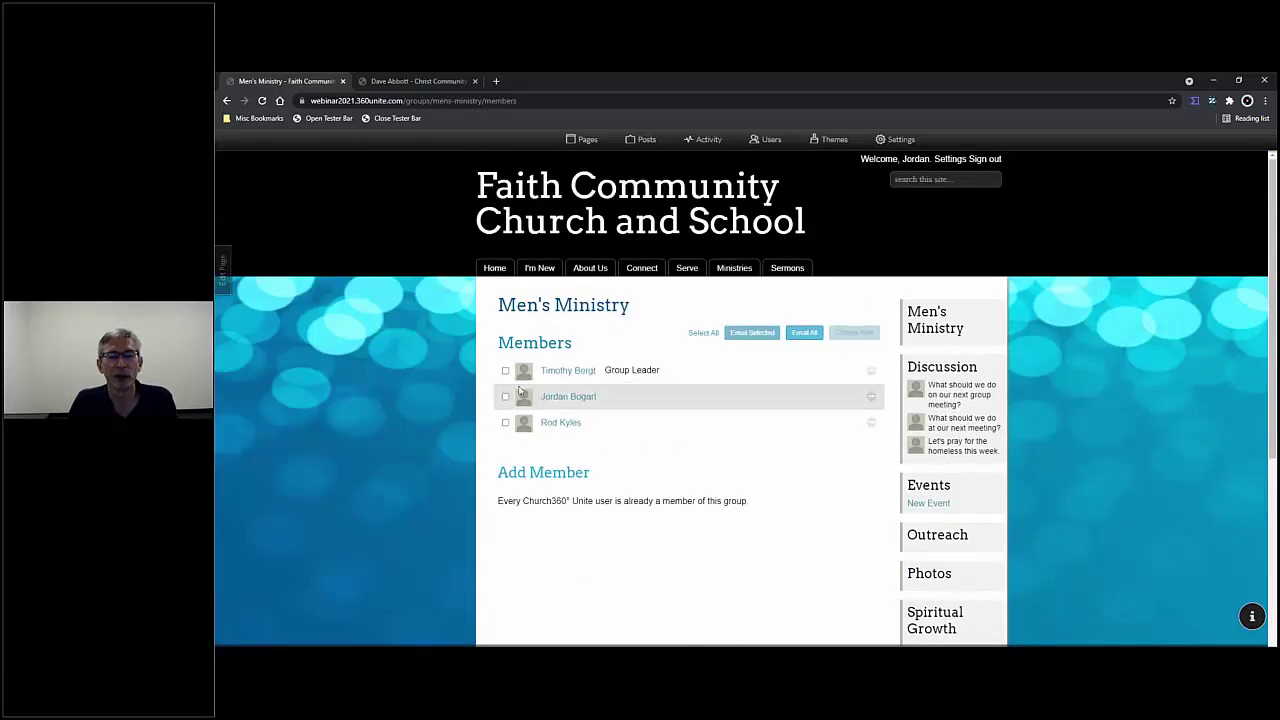
{"action": "left_click", "coordinate": [505, 396]}
{"action": "left_click", "coordinate": [853, 333]}
{"action": "left_click", "coordinate": [830, 346]}
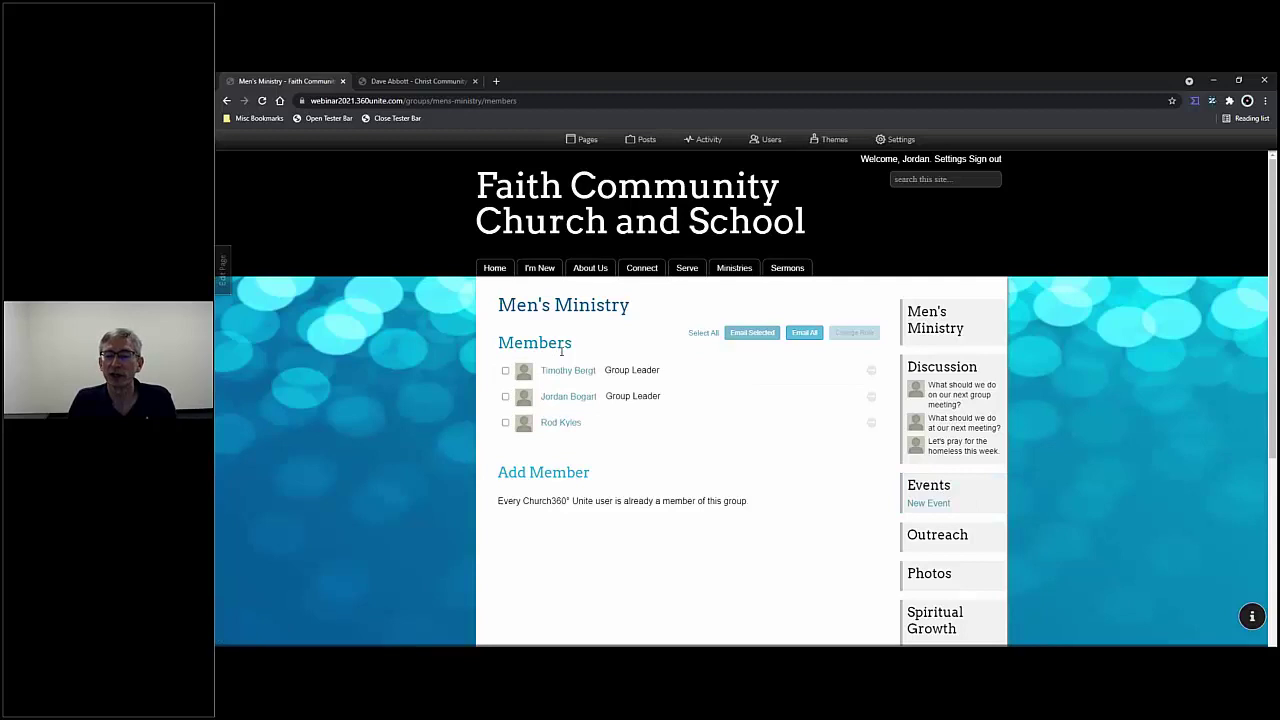
- Check all three members, then clear every selection
{"action": "left_click", "coordinate": [505, 370]}
{"action": "left_click", "coordinate": [505, 396]}
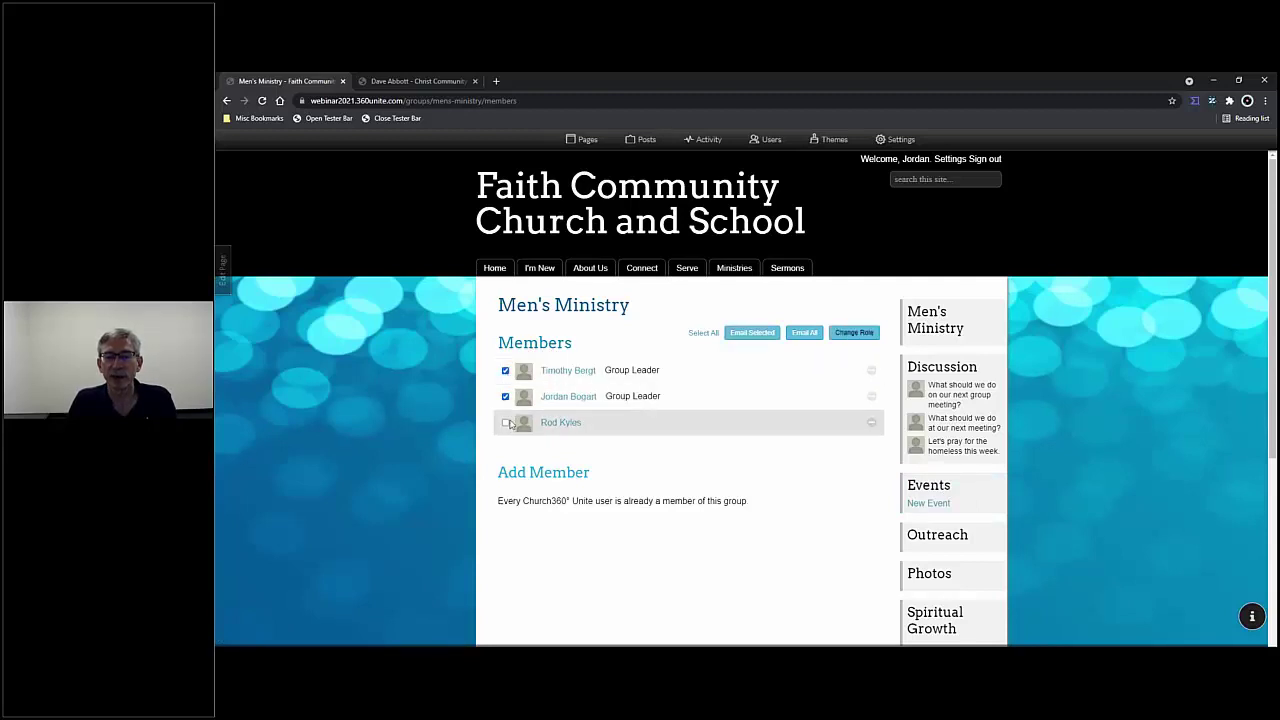
{"action": "left_click", "coordinate": [505, 422]}
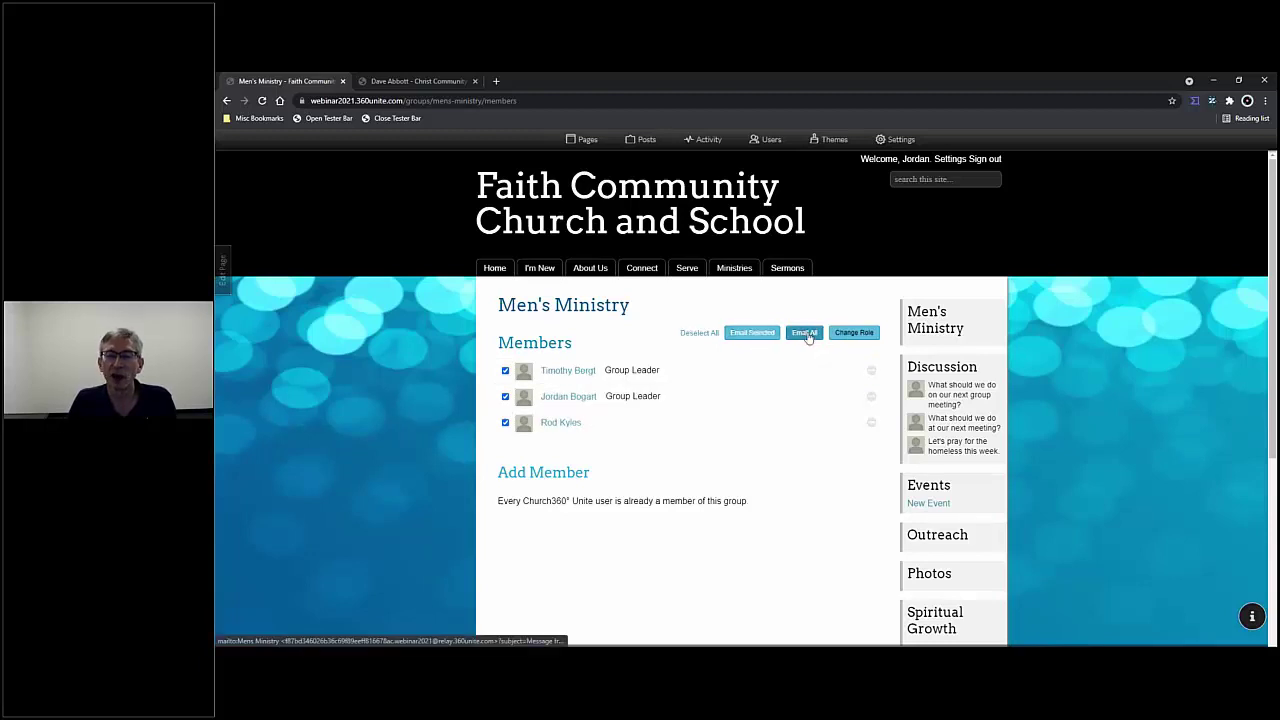
{"action": "left_click", "coordinate": [701, 333]}
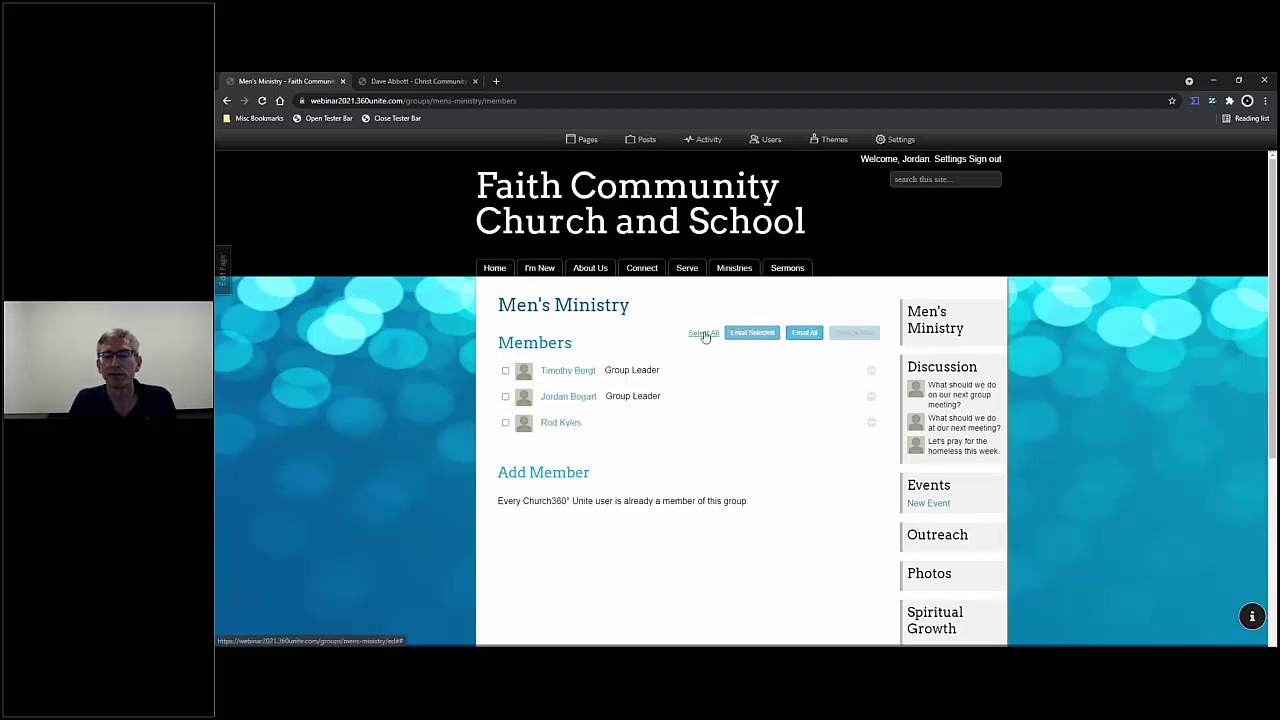
{"action": "scroll", "coordinate": [990, 430], "scroll_direction": "down", "scroll_amount": 1}
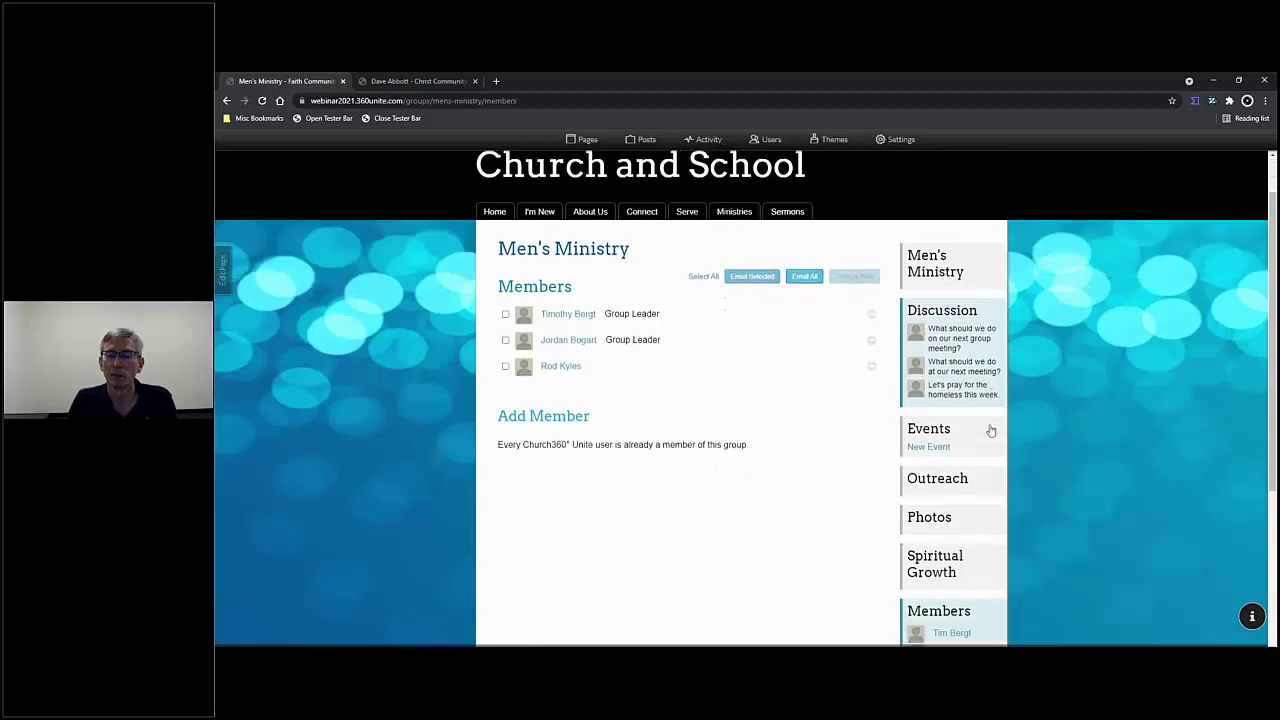
{"action": "scroll", "coordinate": [990, 430], "scroll_direction": "down", "scroll_amount": 5}
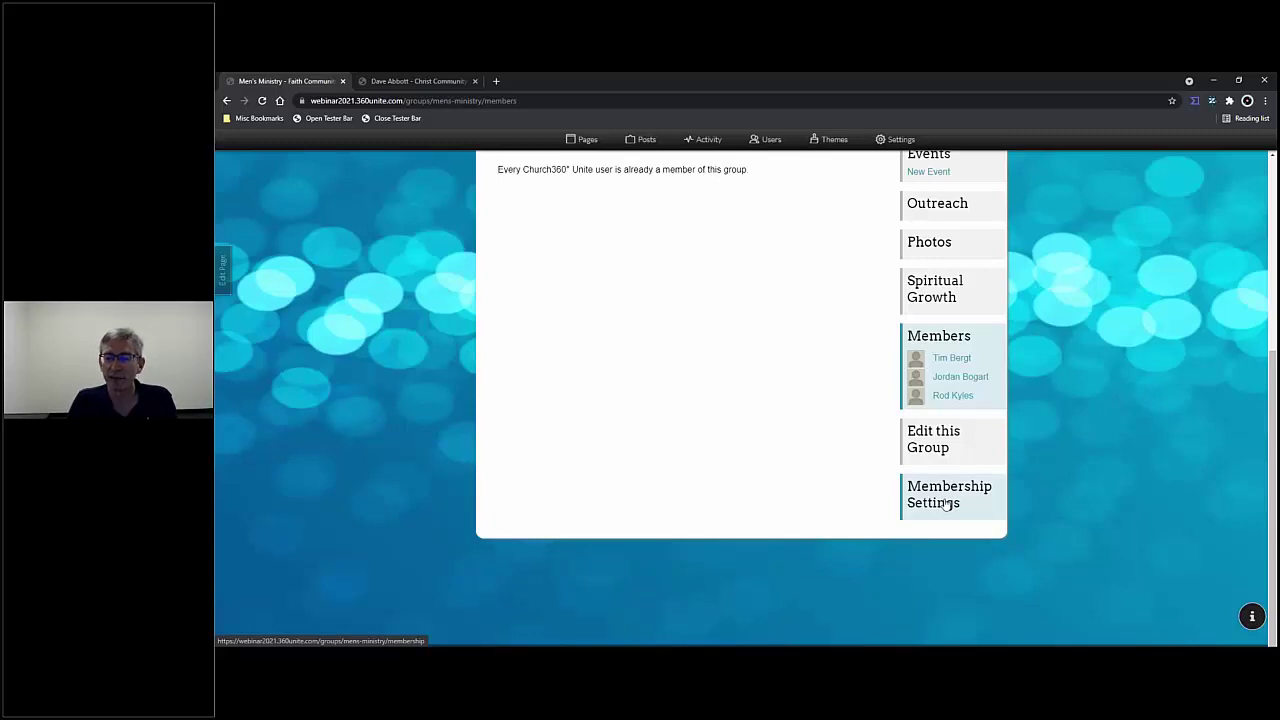
{"action": "left_click", "coordinate": [945, 503]}
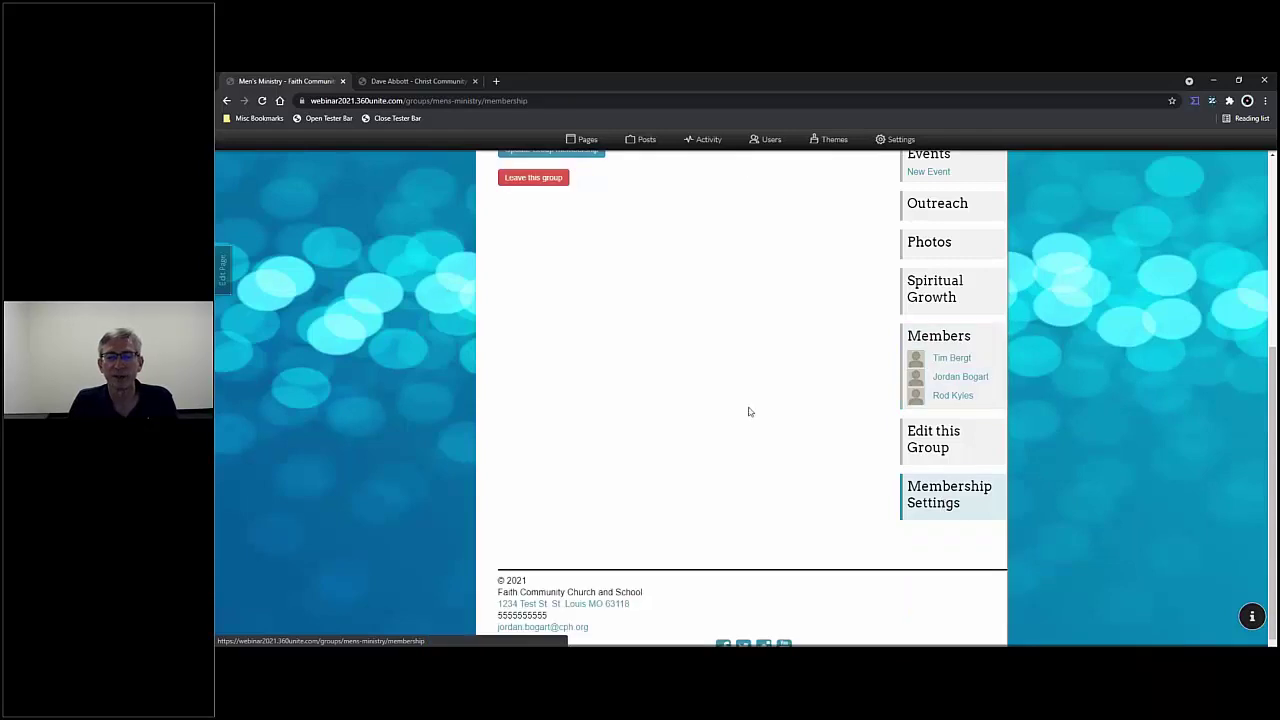
{"action": "scroll", "coordinate": [757, 369], "scroll_direction": "up", "scroll_amount": 5}
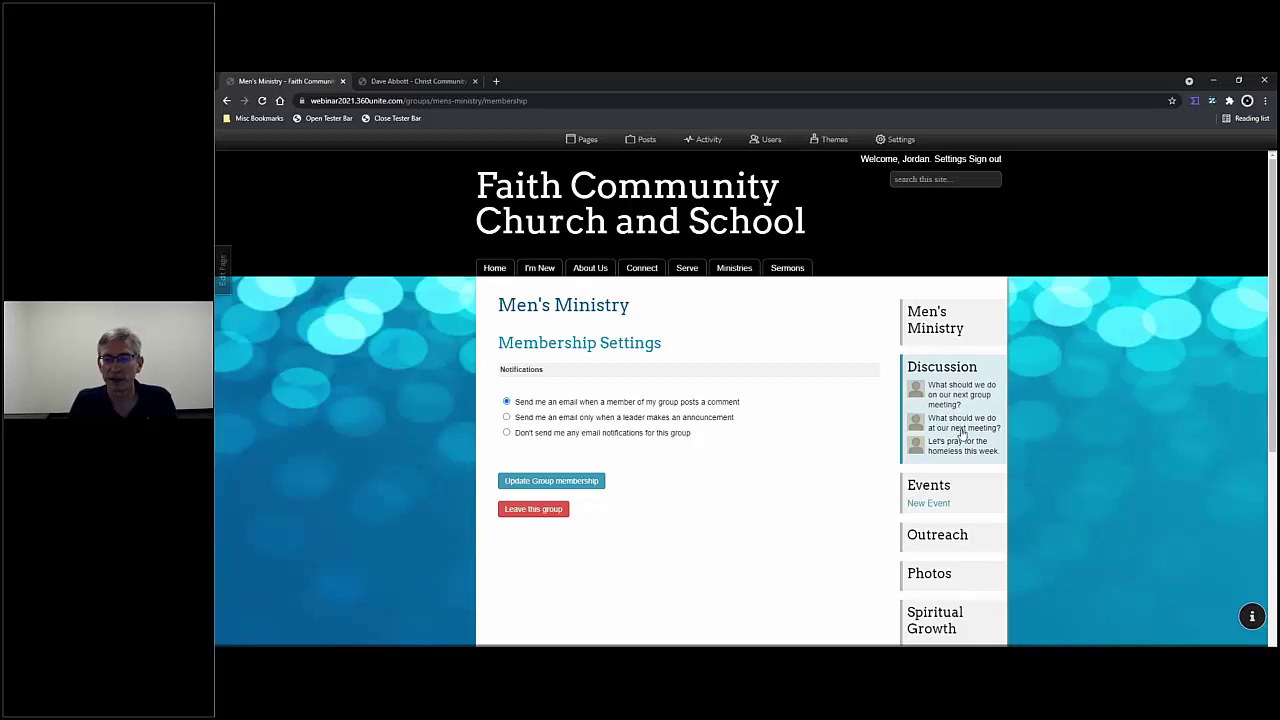
{"action": "left_click", "coordinate": [507, 417]}
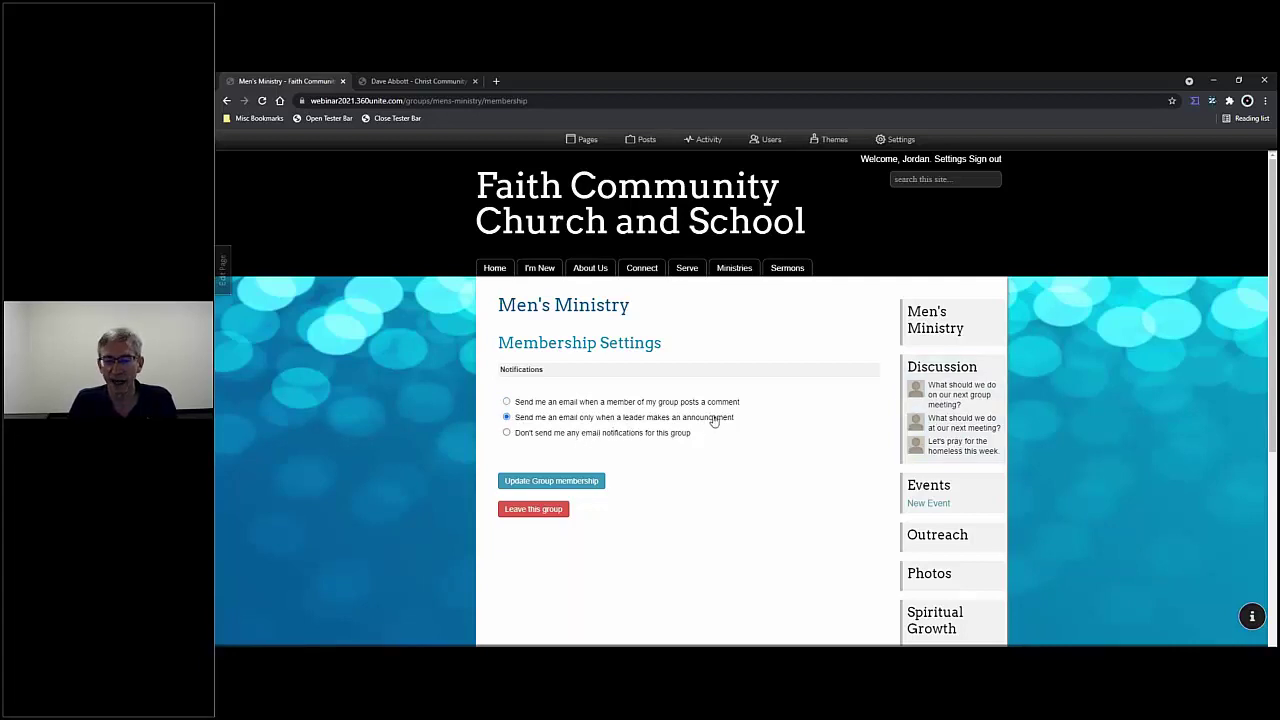
{"action": "scroll", "coordinate": [930, 480], "scroll_direction": "down", "scroll_amount": 2}
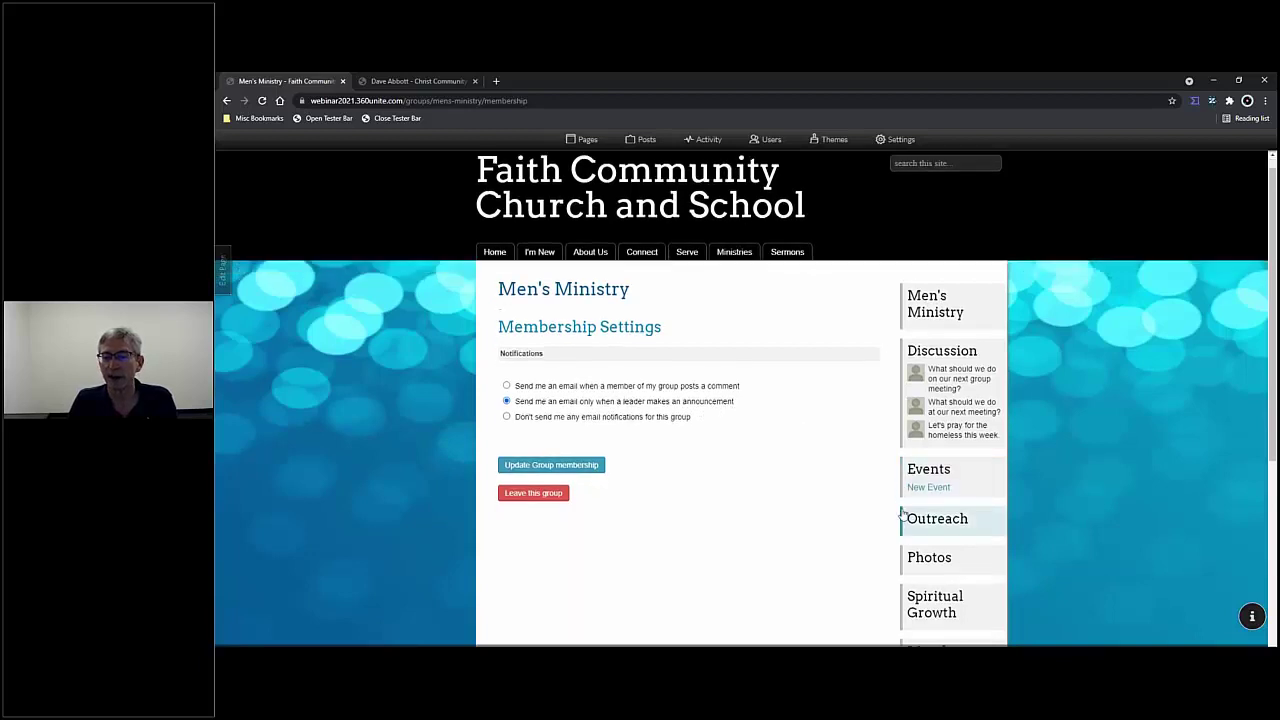
{"action": "left_click", "coordinate": [930, 450]}
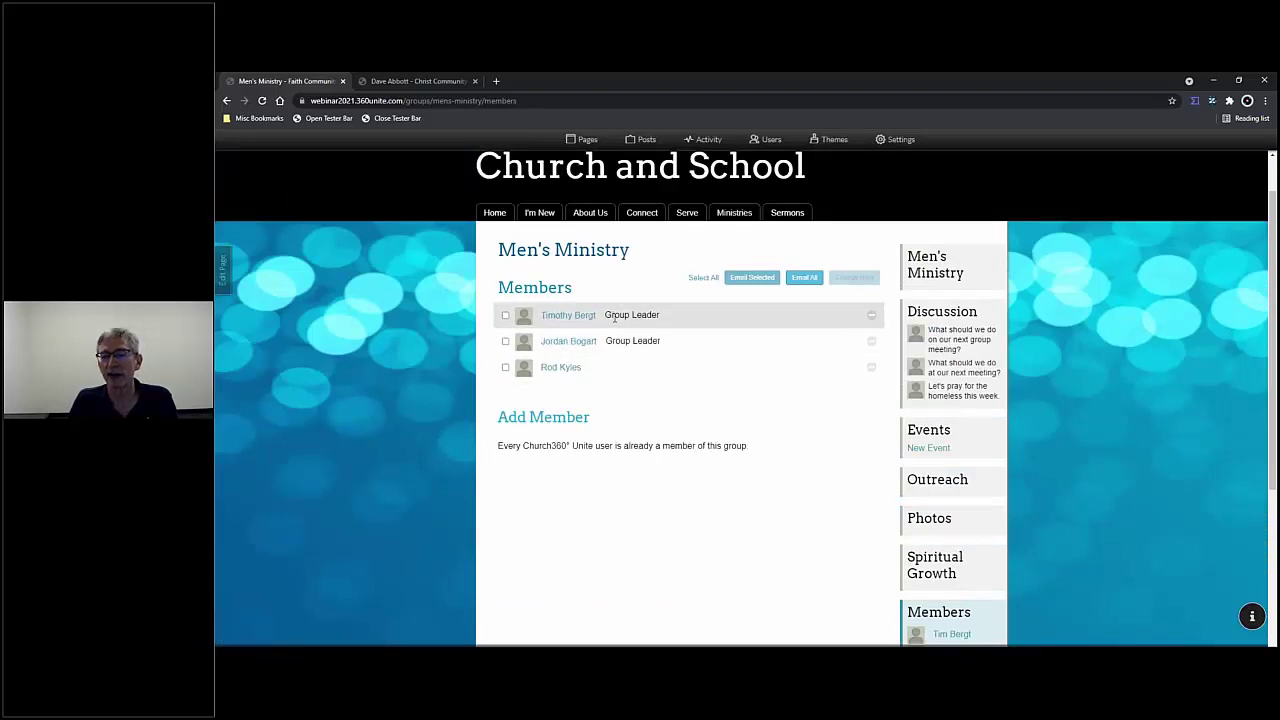
- Choose "Don't send me any email notifications" in Men's Ministry membership settings
{"action": "scroll", "coordinate": [811, 411], "scroll_direction": "down", "scroll_amount": 3}
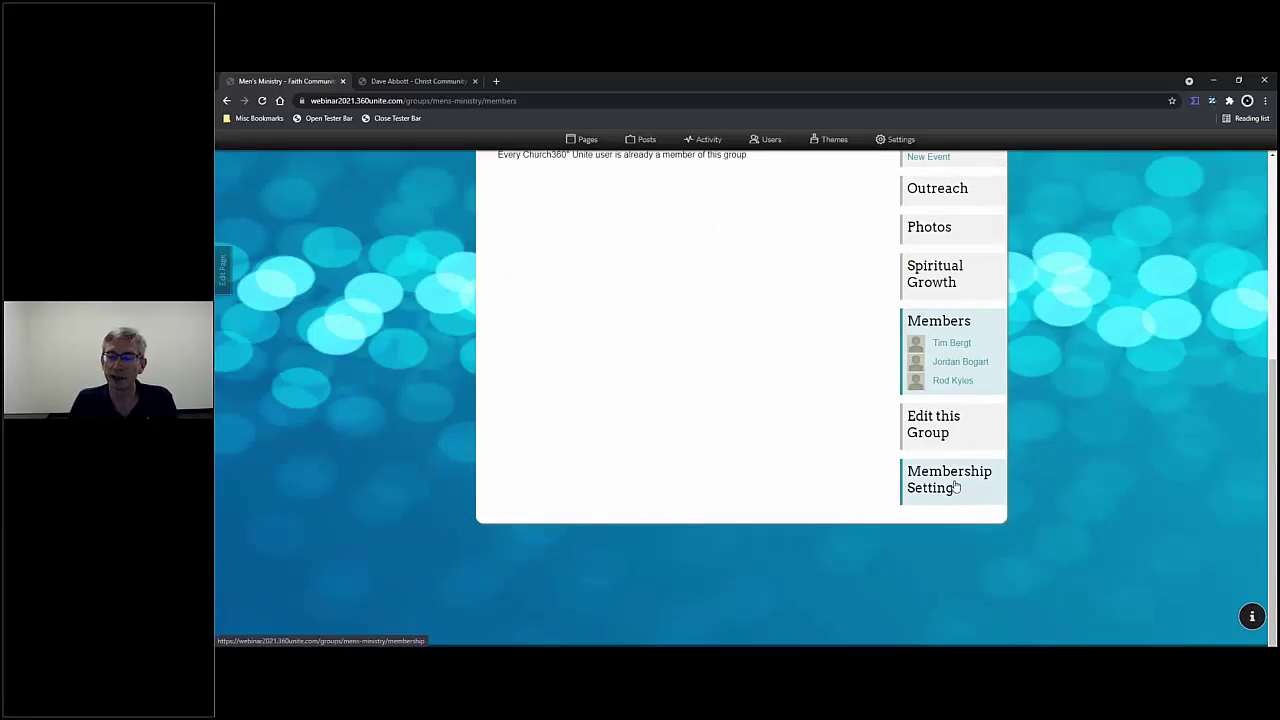
{"action": "left_click", "coordinate": [955, 486]}
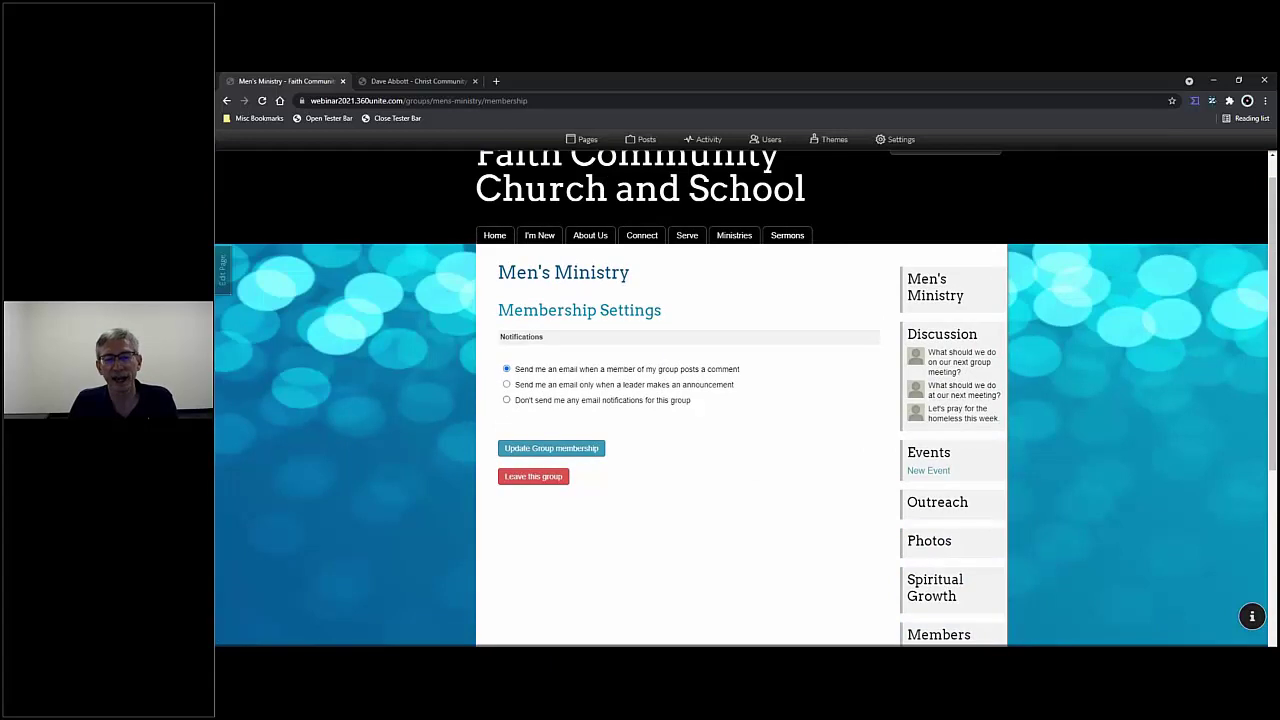
{"action": "left_click", "coordinate": [506, 400]}
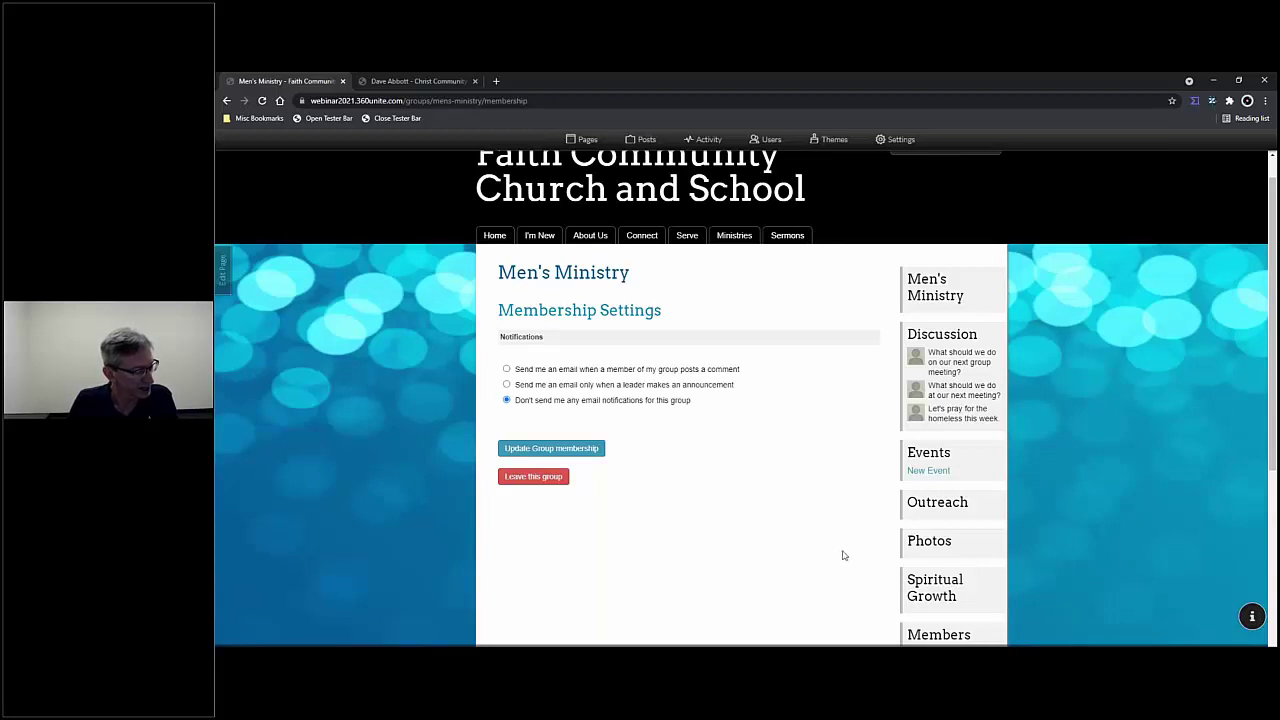
{"action": "scroll", "coordinate": [843, 555], "scroll_direction": "down", "scroll_amount": 2}
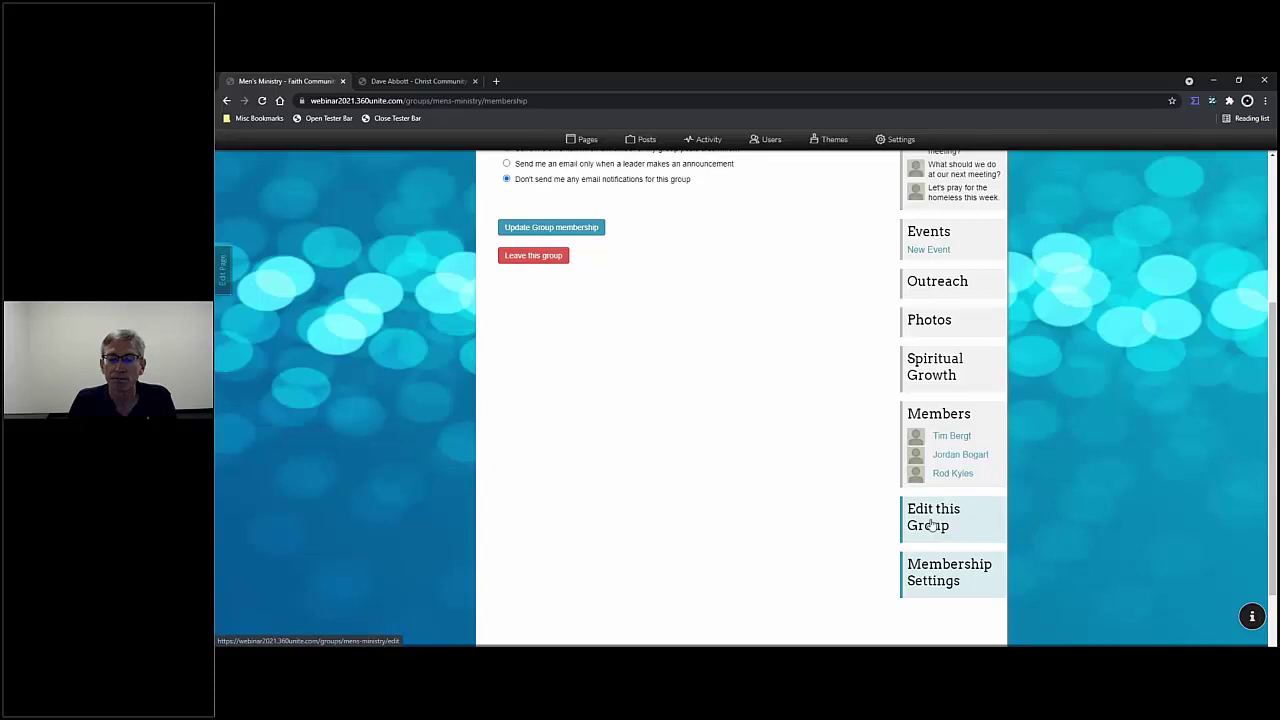
- On the group edit page, make Events visible to everyone and keep Spiritual Growth members-only
{"action": "left_click", "coordinate": [930, 520]}
{"action": "scroll", "coordinate": [840, 500], "scroll_direction": "down", "scroll_amount": 6}
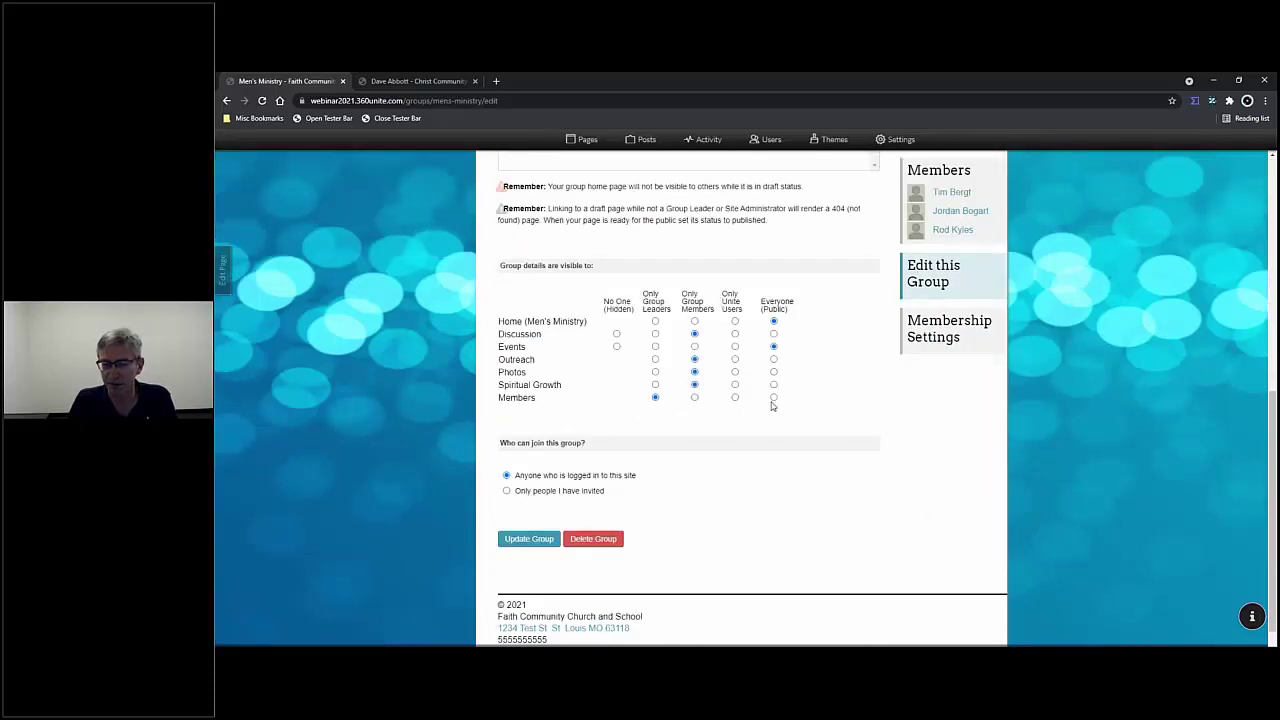
{"action": "left_click", "coordinate": [774, 347]}
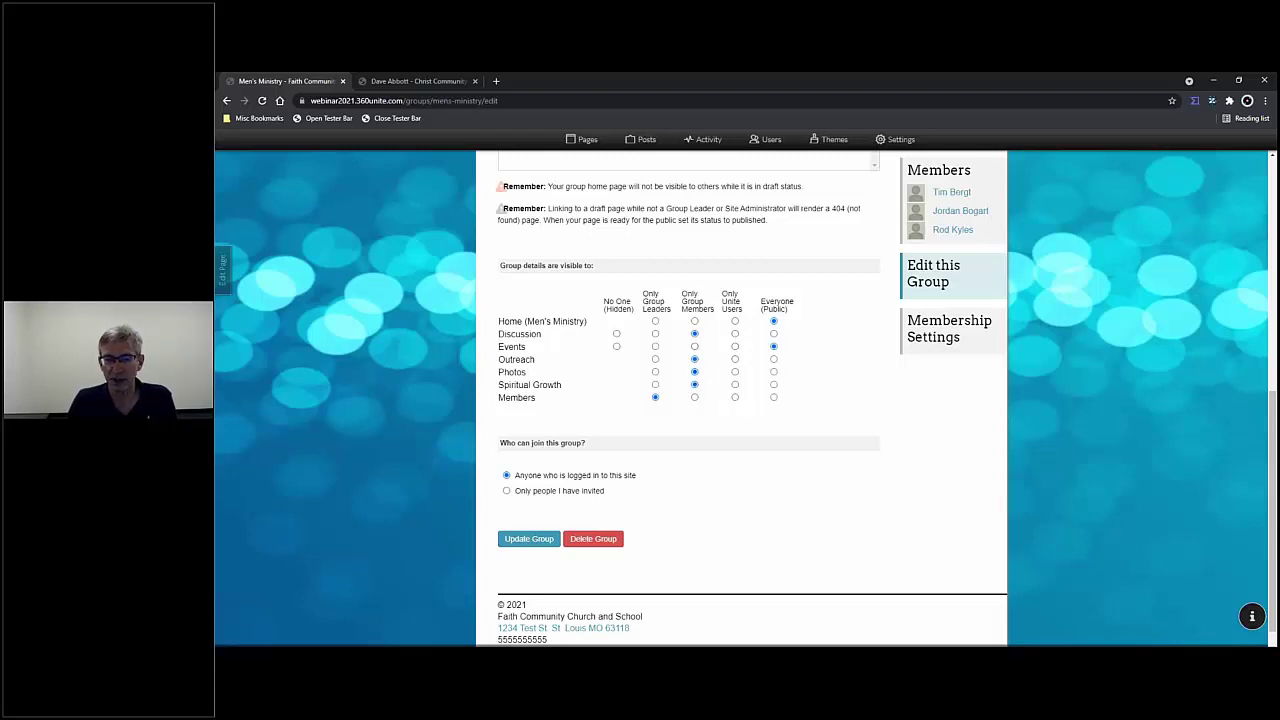
{"action": "left_click", "coordinate": [694, 385]}
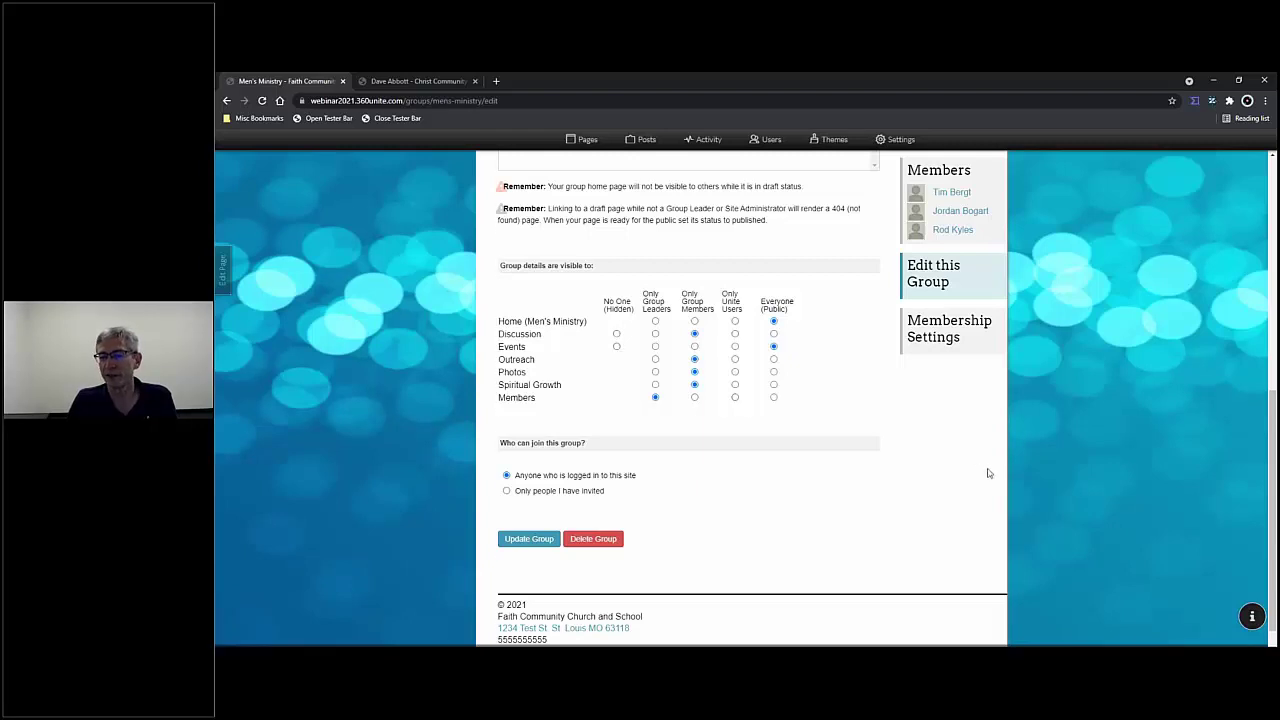
{"action": "scroll", "coordinate": [988, 472], "scroll_direction": "up", "scroll_amount": 3}
{"action": "scroll", "coordinate": [988, 472], "scroll_direction": "up", "scroll_amount": 1}
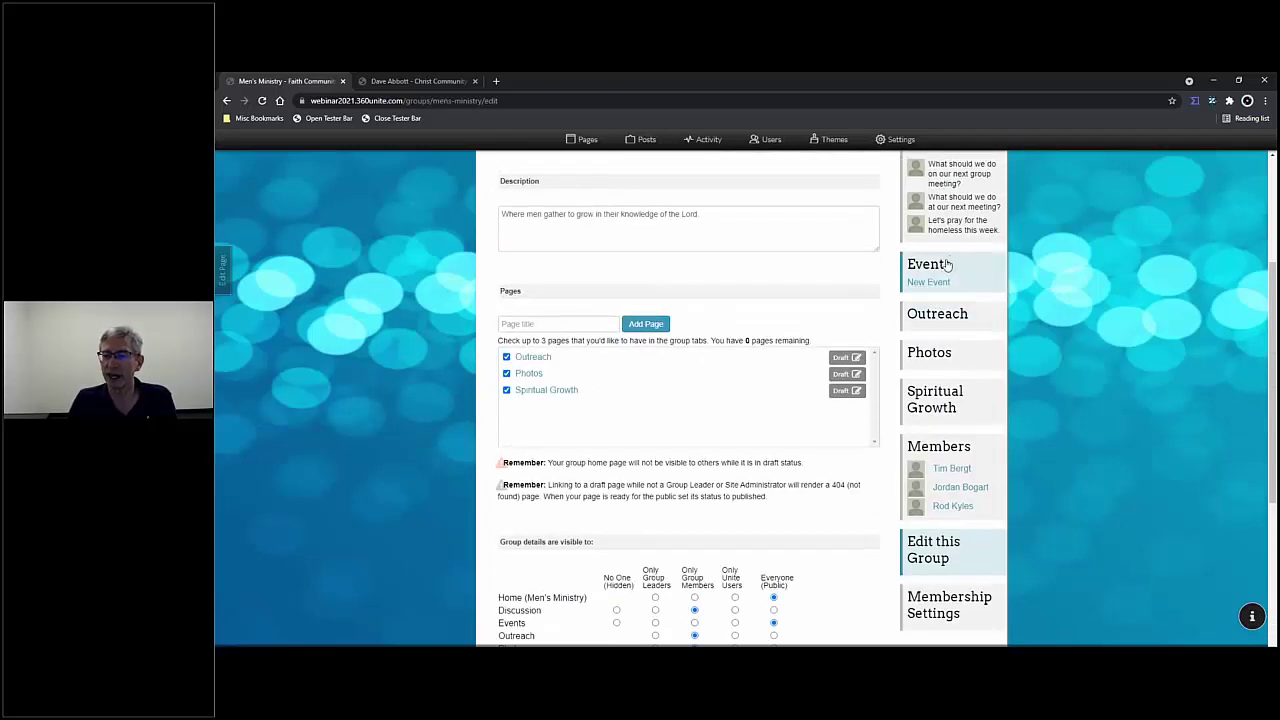
{"action": "scroll", "coordinate": [945, 272], "scroll_direction": "up", "scroll_amount": 2}
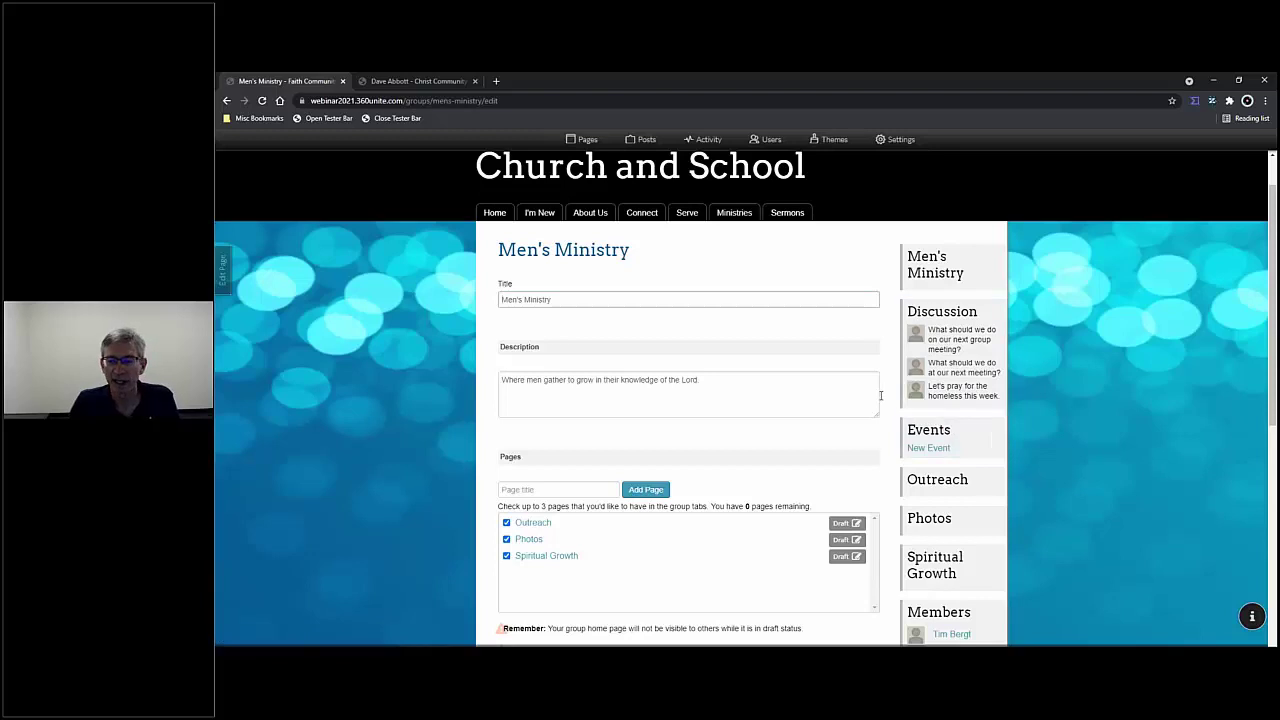
{"action": "scroll", "coordinate": [884, 386], "scroll_direction": "down", "scroll_amount": 3}
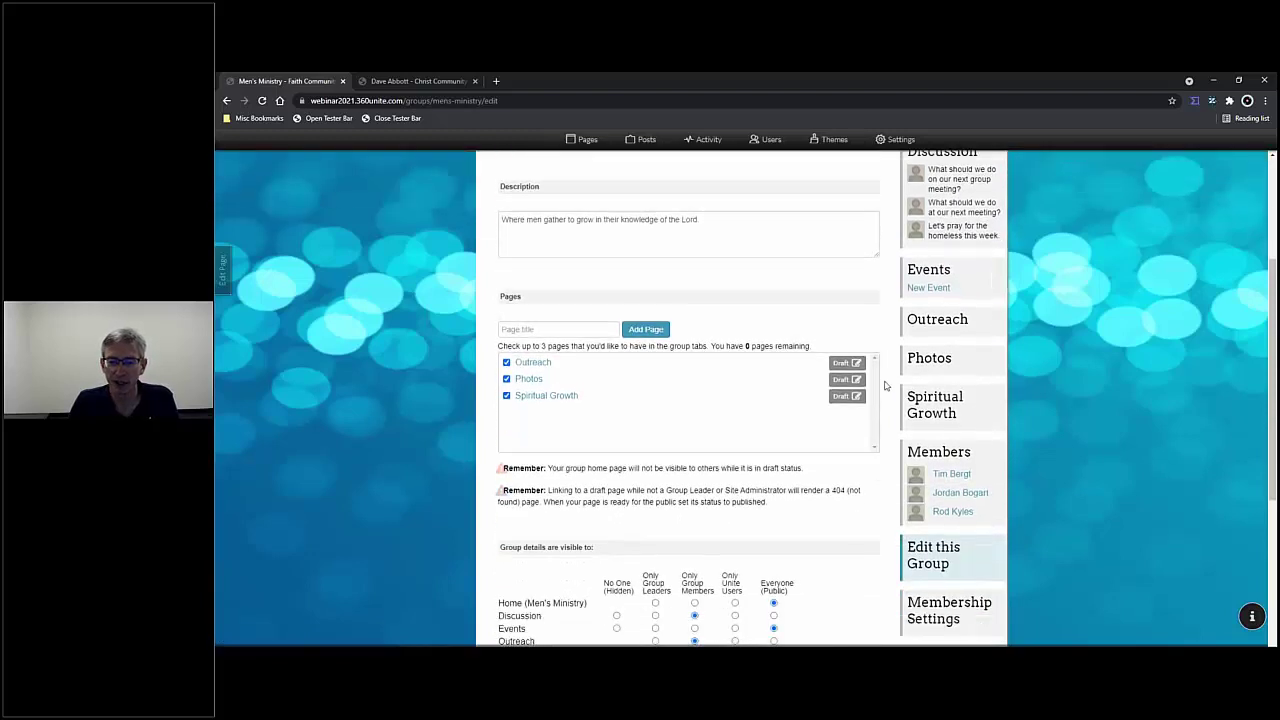
{"action": "scroll", "coordinate": [884, 382], "scroll_direction": "down", "scroll_amount": 1}
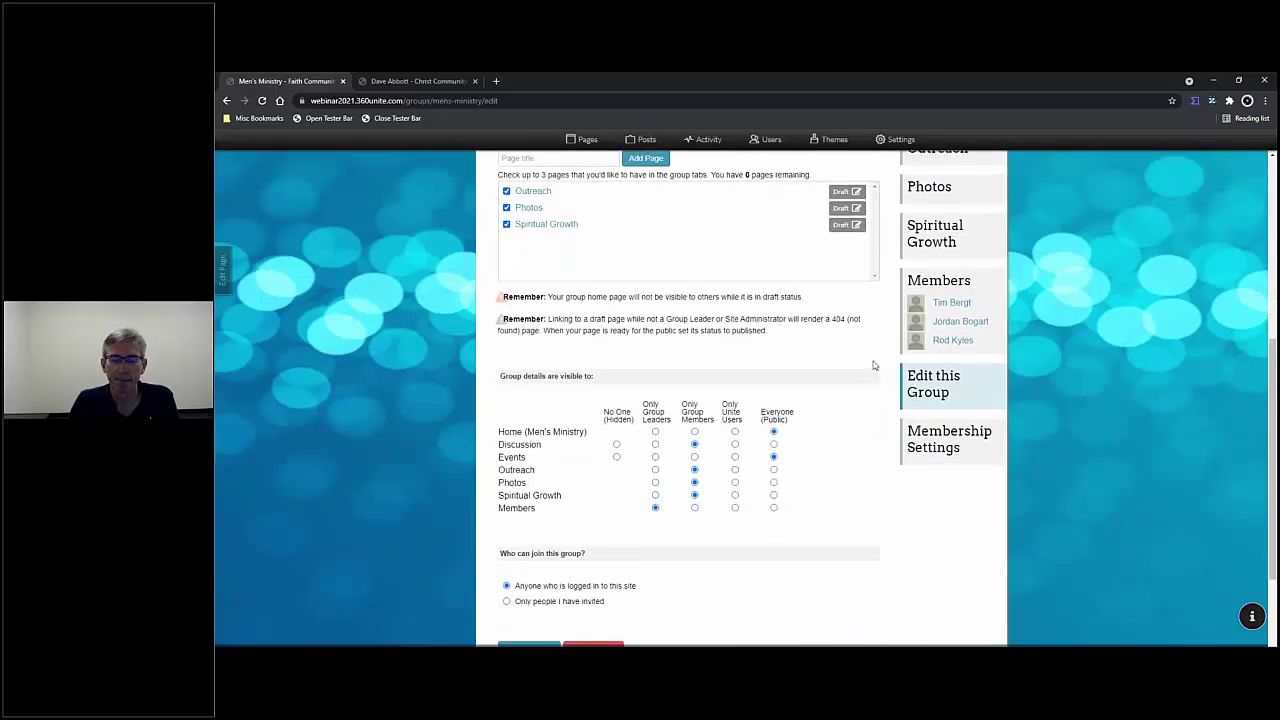
{"action": "scroll", "coordinate": [871, 364], "scroll_direction": "down", "scroll_amount": 2}
{"action": "scroll", "coordinate": [868, 362], "scroll_direction": "up", "scroll_amount": 3}
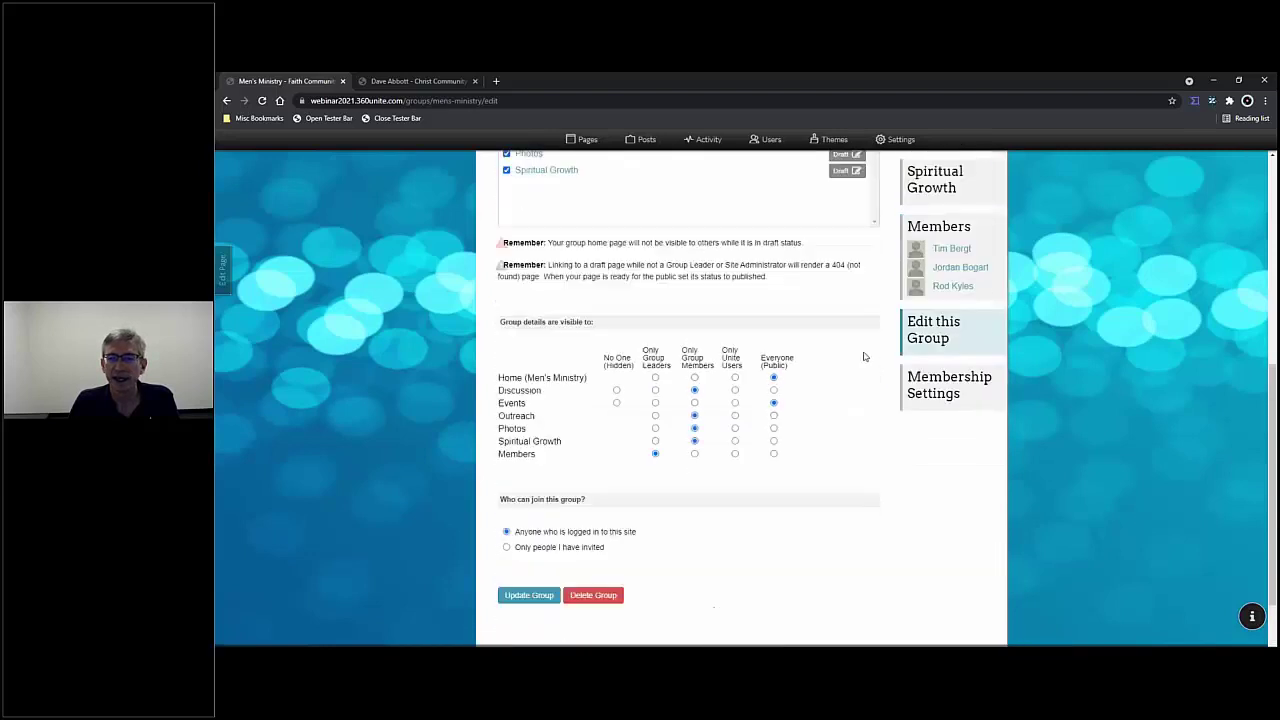
{"action": "scroll", "coordinate": [864, 356], "scroll_direction": "up", "scroll_amount": 1}
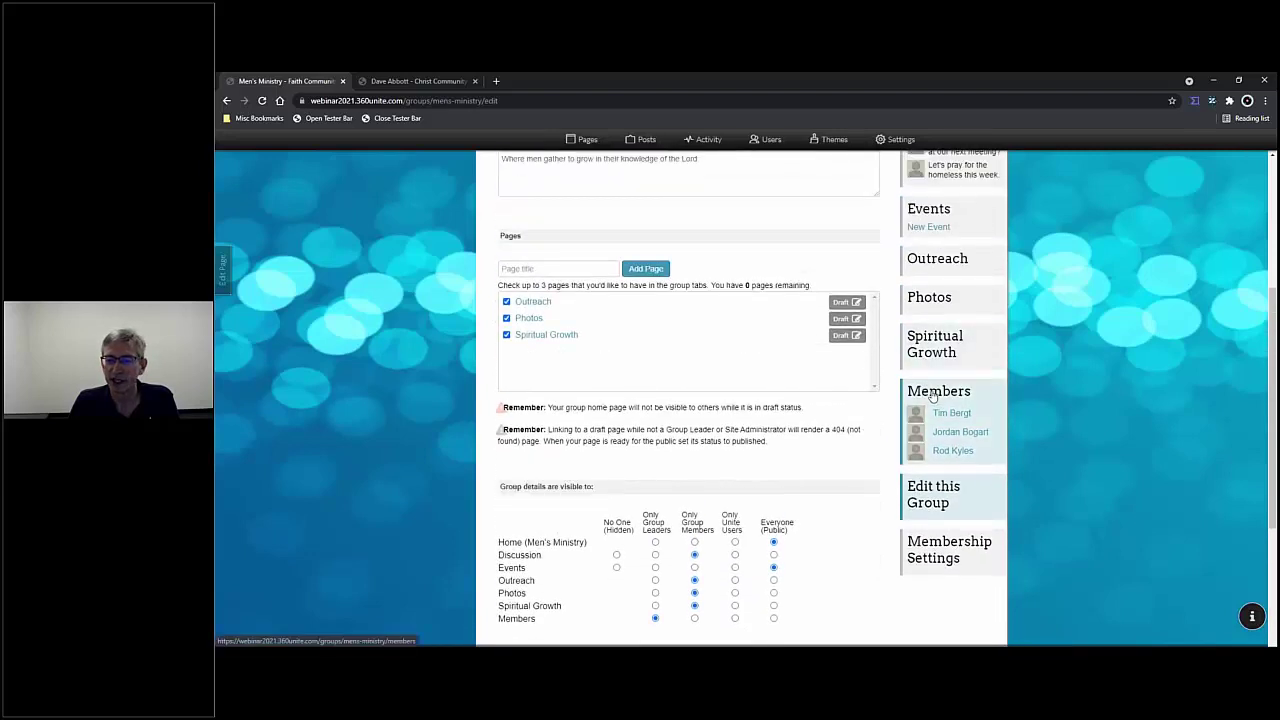
- Return to the Men's Ministry members list
{"action": "left_click", "coordinate": [908, 400]}
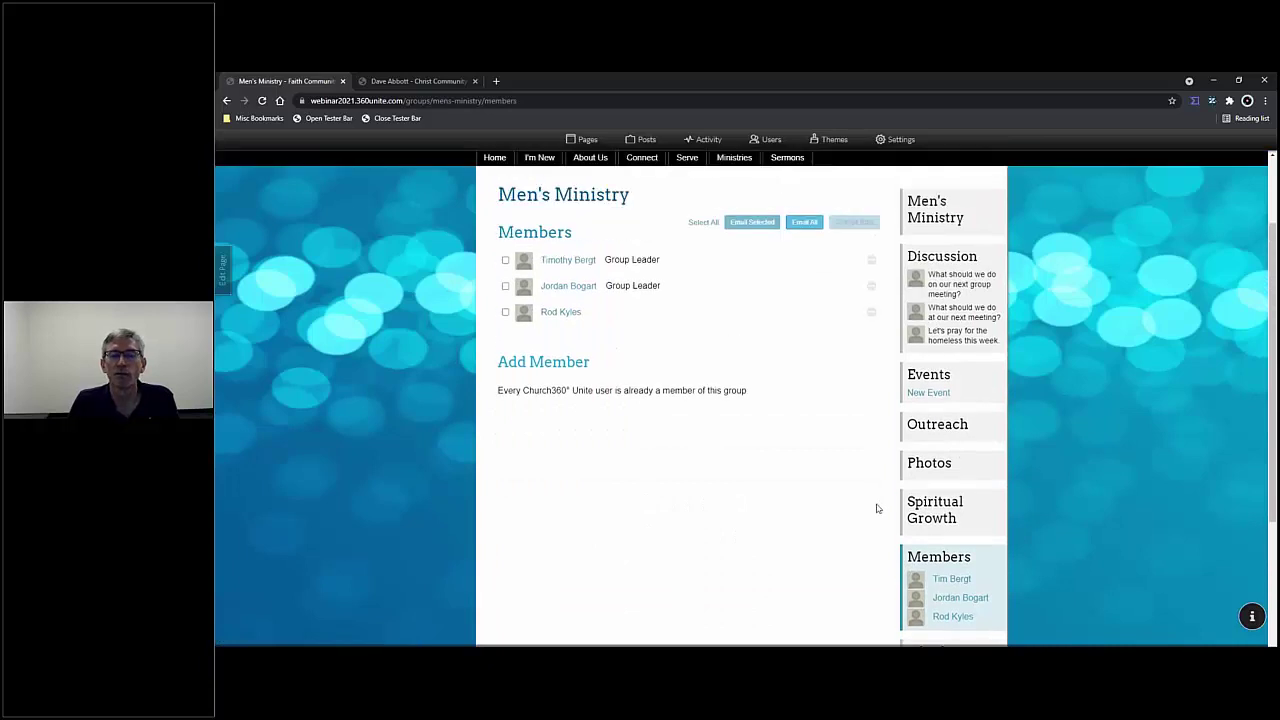
{"action": "scroll", "coordinate": [948, 582], "scroll_direction": "down", "scroll_amount": 1}
{"action": "scroll", "coordinate": [968, 568], "scroll_direction": "down", "scroll_amount": 3}
{"action": "scroll", "coordinate": [968, 568], "scroll_direction": "up", "scroll_amount": 1}
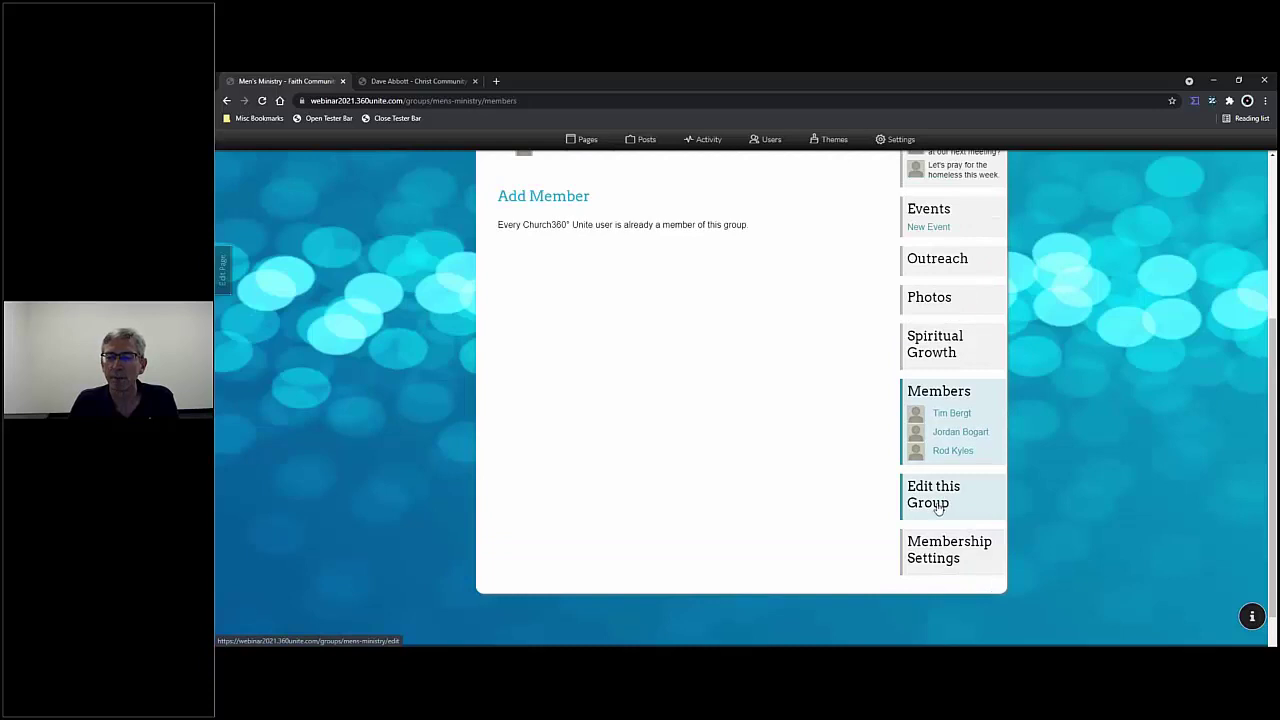
- Save the group settings with Update Group, then view its three-member list
{"action": "left_click", "coordinate": [938, 508]}
{"action": "scroll", "coordinate": [584, 462], "scroll_direction": "down", "scroll_amount": 5}
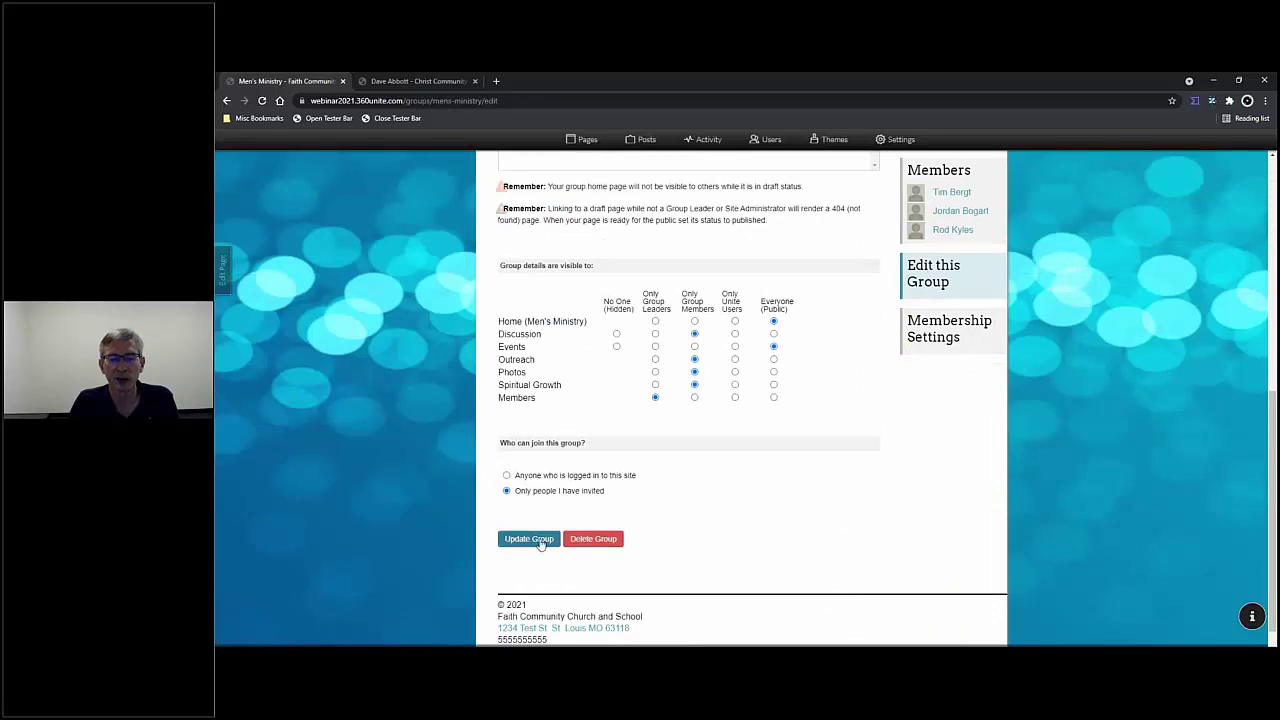
{"action": "left_click", "coordinate": [537, 541]}
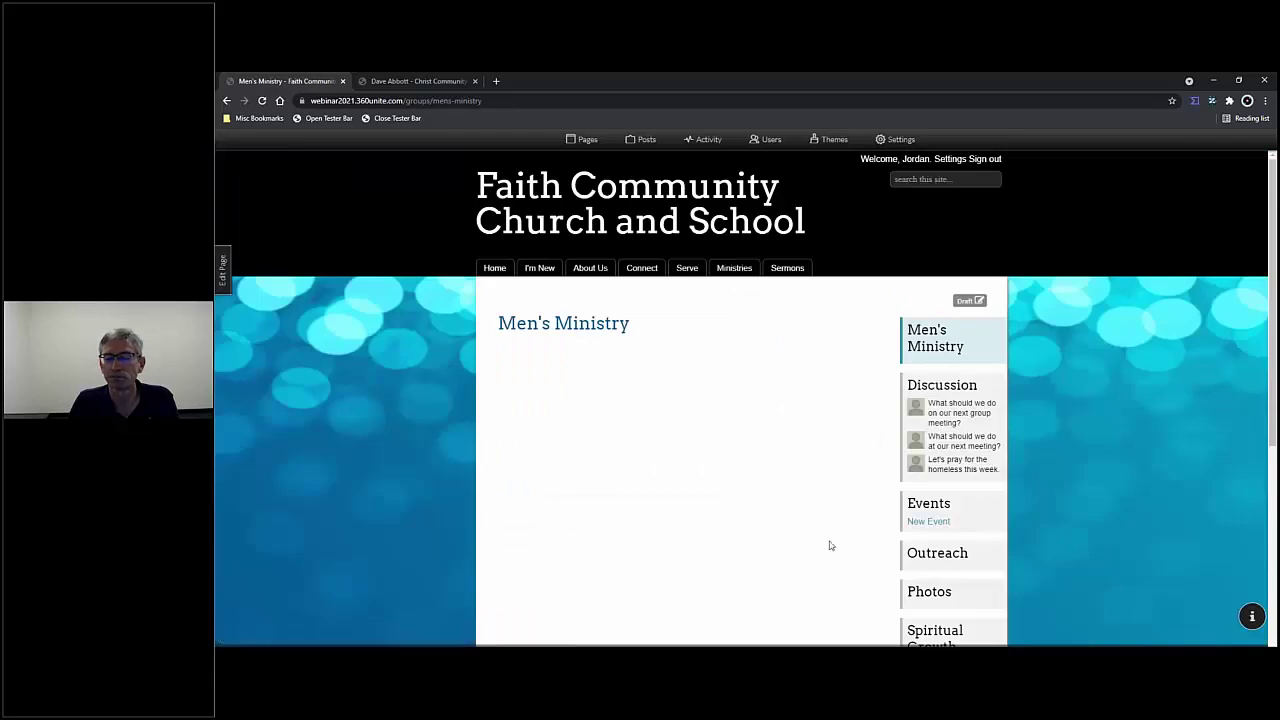
{"action": "scroll", "coordinate": [853, 541], "scroll_direction": "down", "scroll_amount": 4}
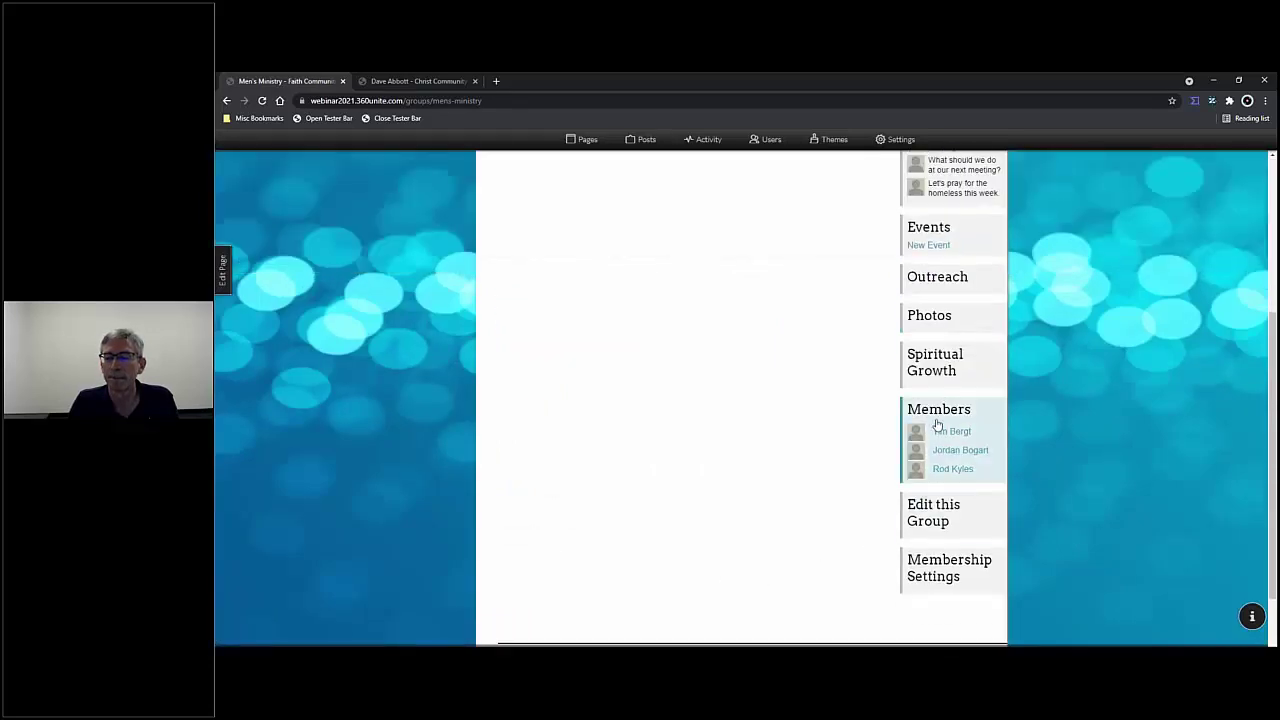
{"action": "left_click", "coordinate": [940, 410]}
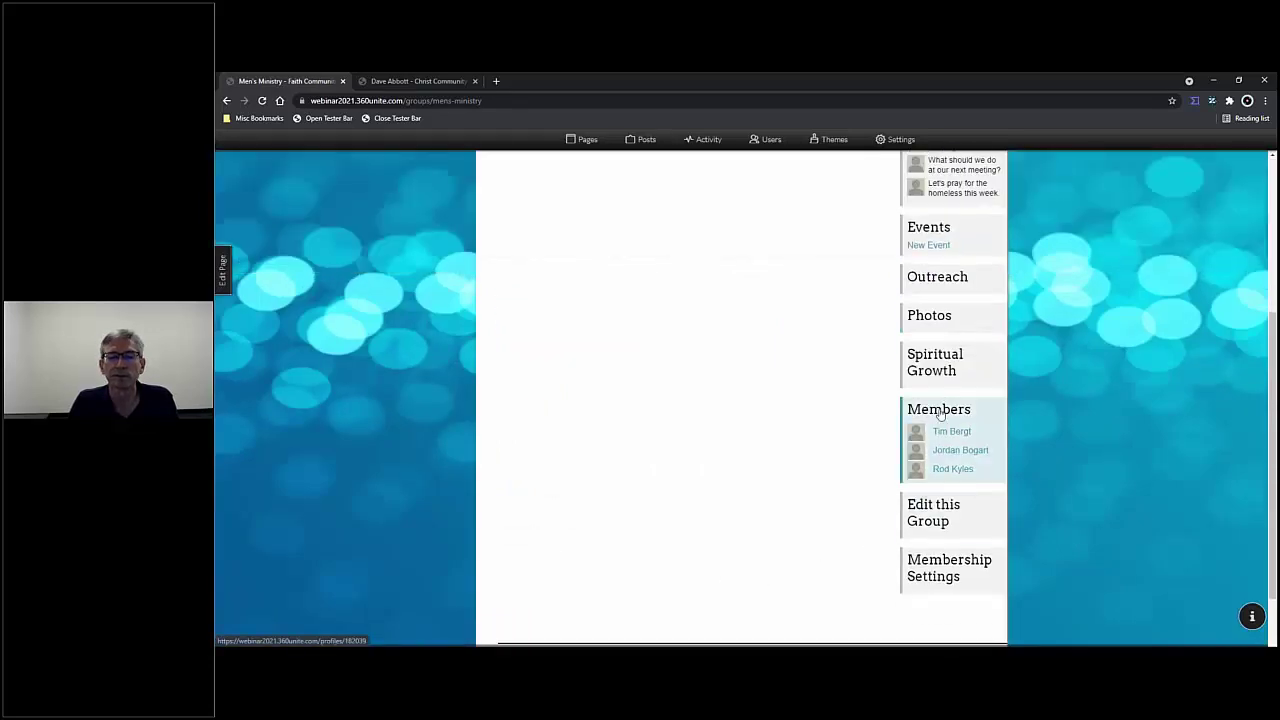
{"action": "scroll", "coordinate": [800, 410], "scroll_direction": "up", "scroll_amount": 1}
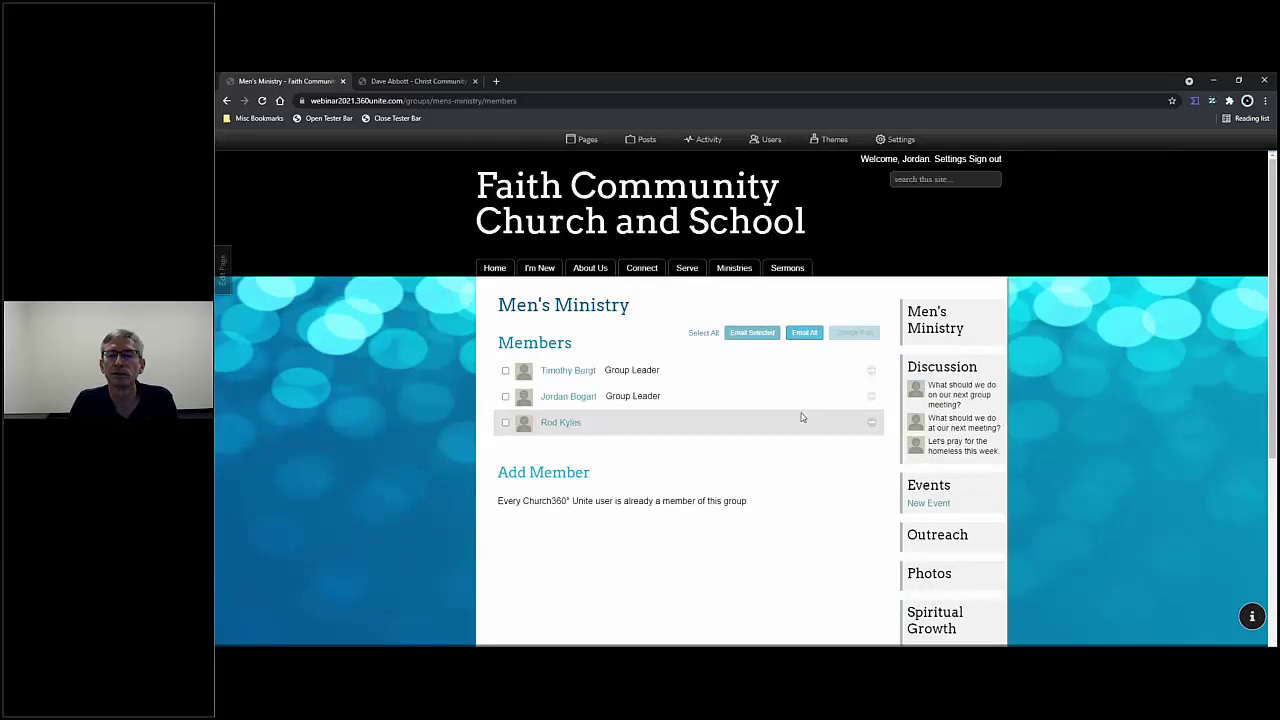
- Delete the third, non-leader member from Men's Ministry and reload the members page
{"action": "left_click", "coordinate": [871, 422]}
{"action": "left_click", "coordinate": [845, 423]}
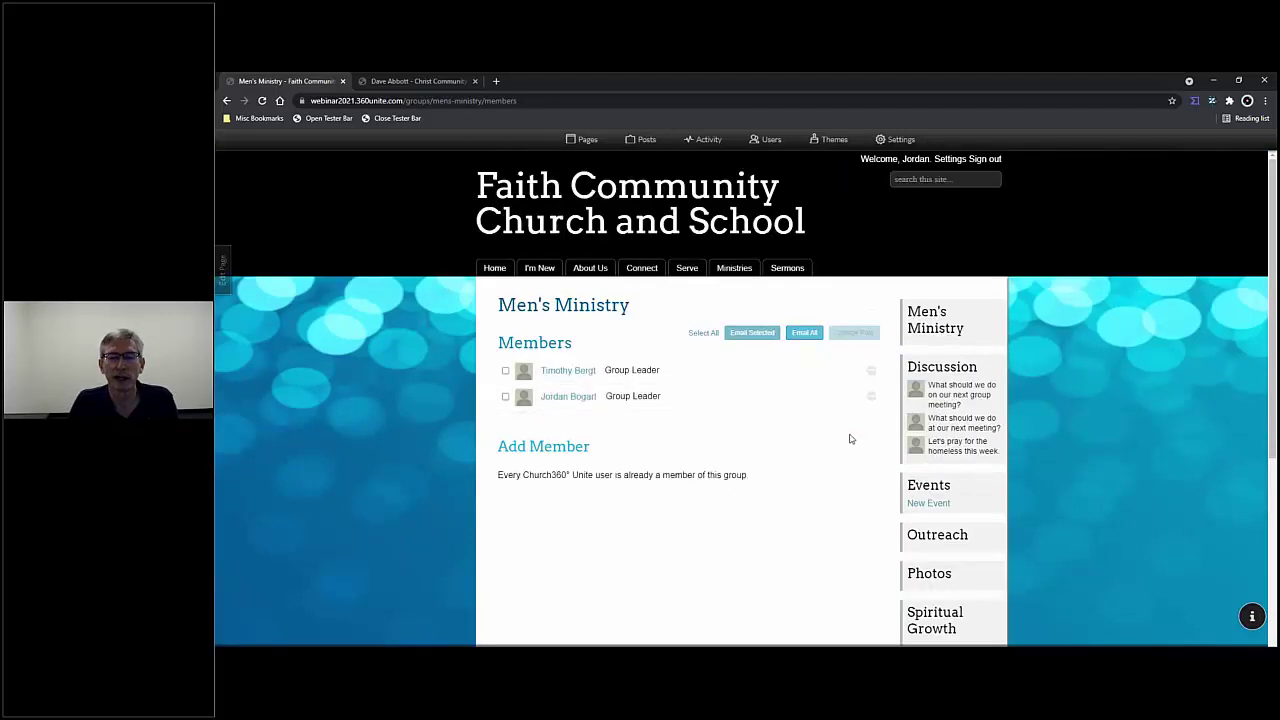
{"action": "left_click", "coordinate": [262, 100]}
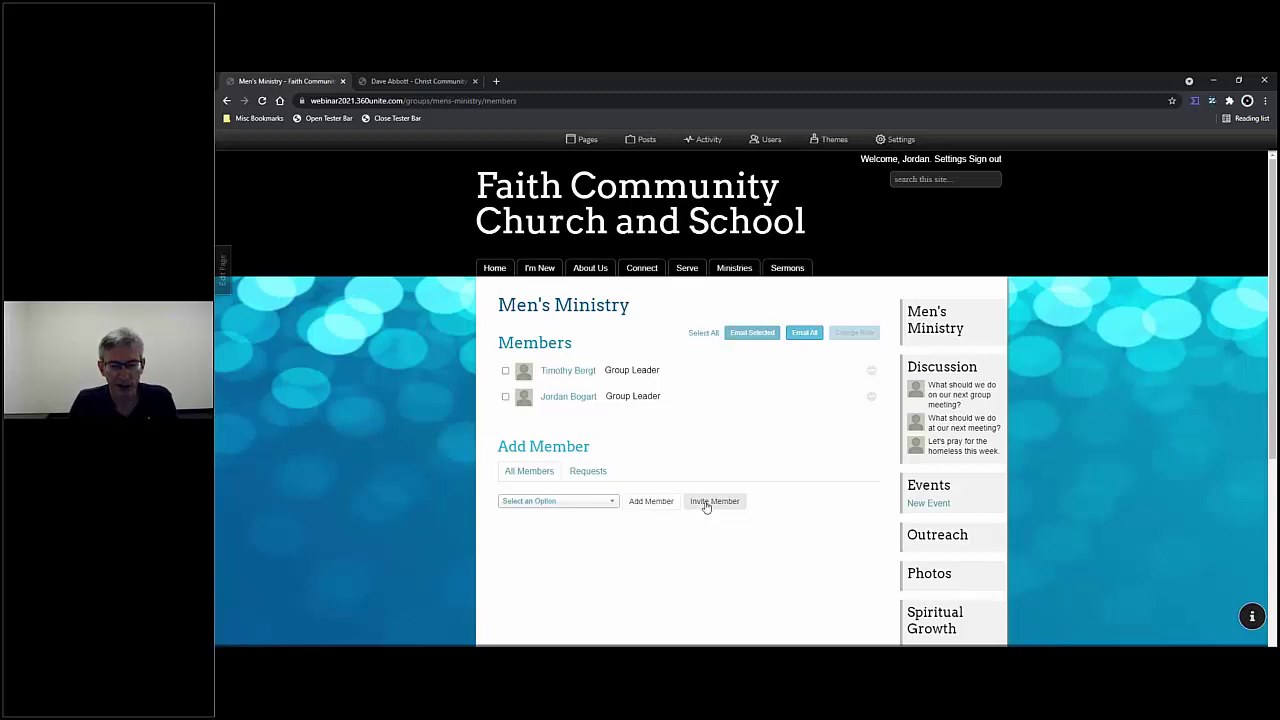
{"action": "left_click", "coordinate": [770, 141]}
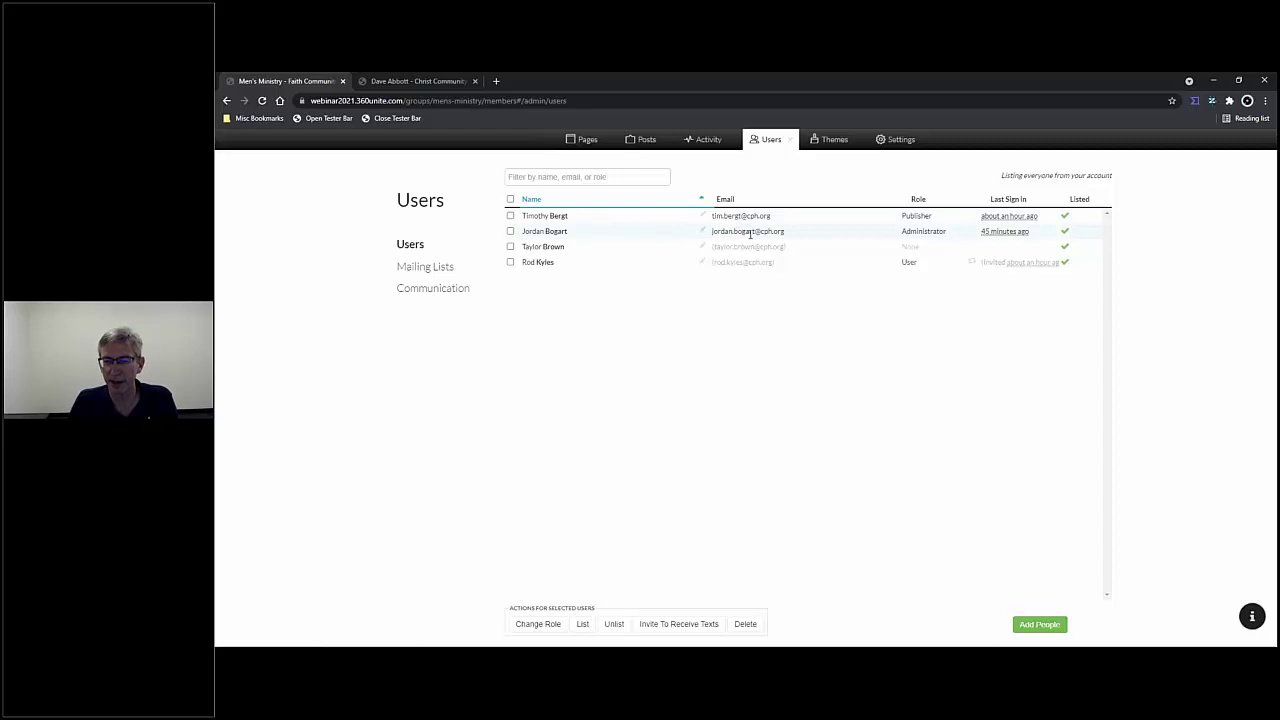
{"action": "left_click", "coordinate": [789, 139]}
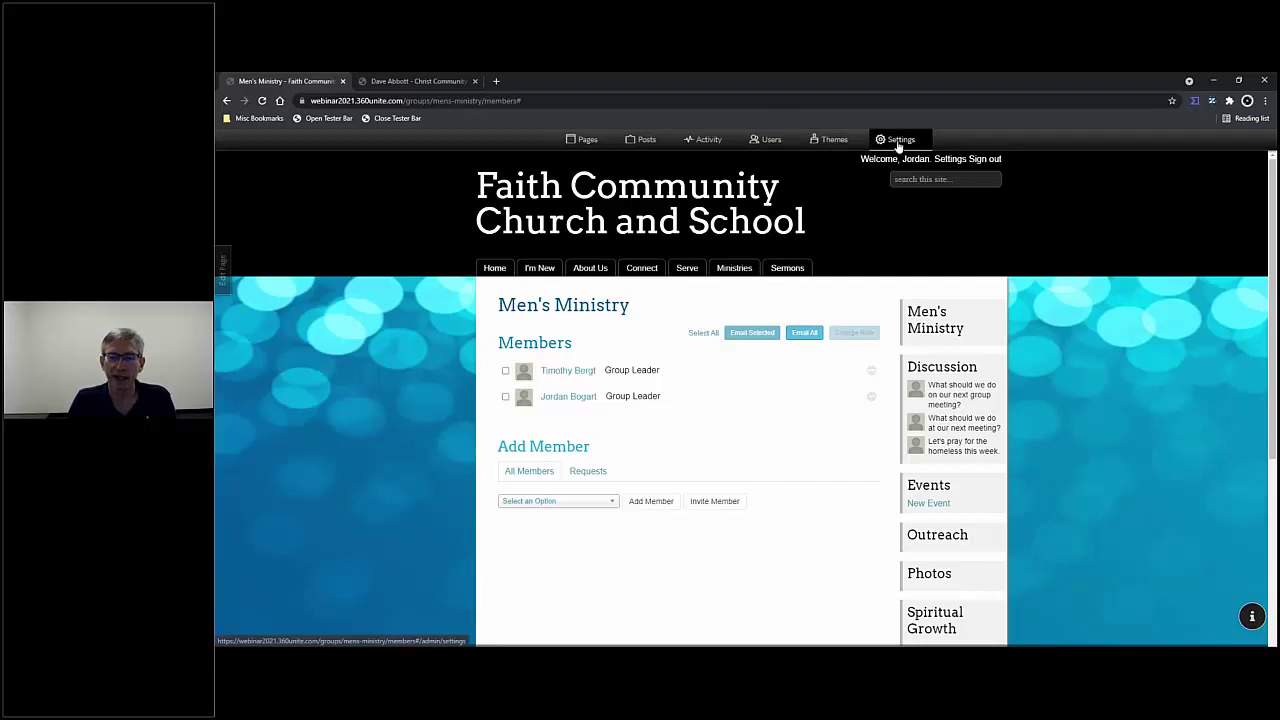
- In calendar settings at 110% zoom, create a Bible Study calendar
{"action": "left_click", "coordinate": [898, 142]}
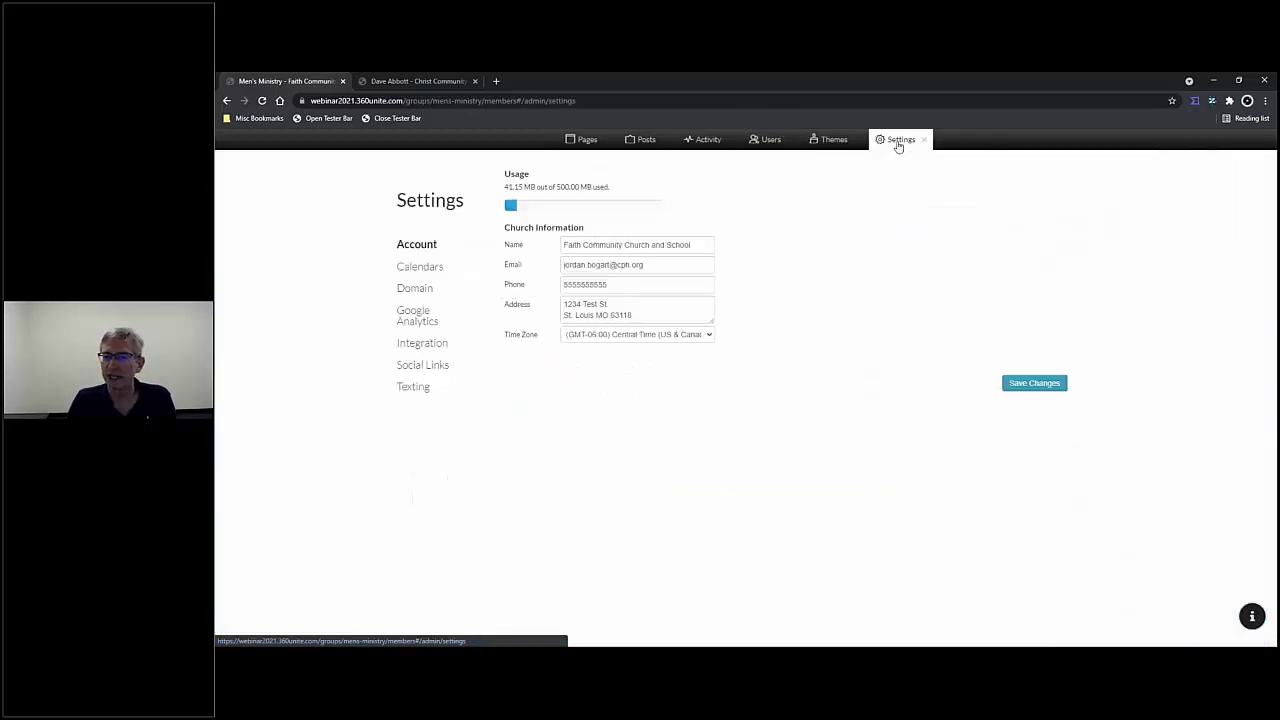
{"action": "left_click", "coordinate": [420, 272]}
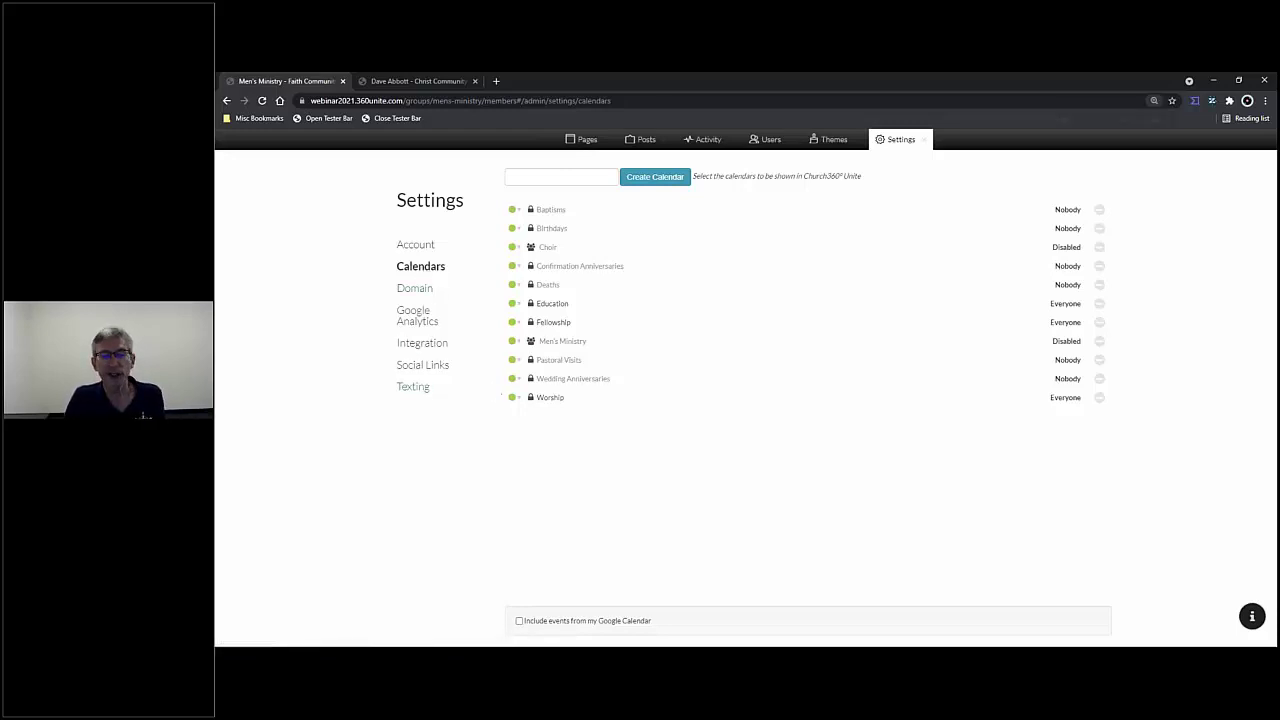
{"action": "key", "text": "ctrl+plus"}
{"action": "key", "text": "ctrl+plus"}
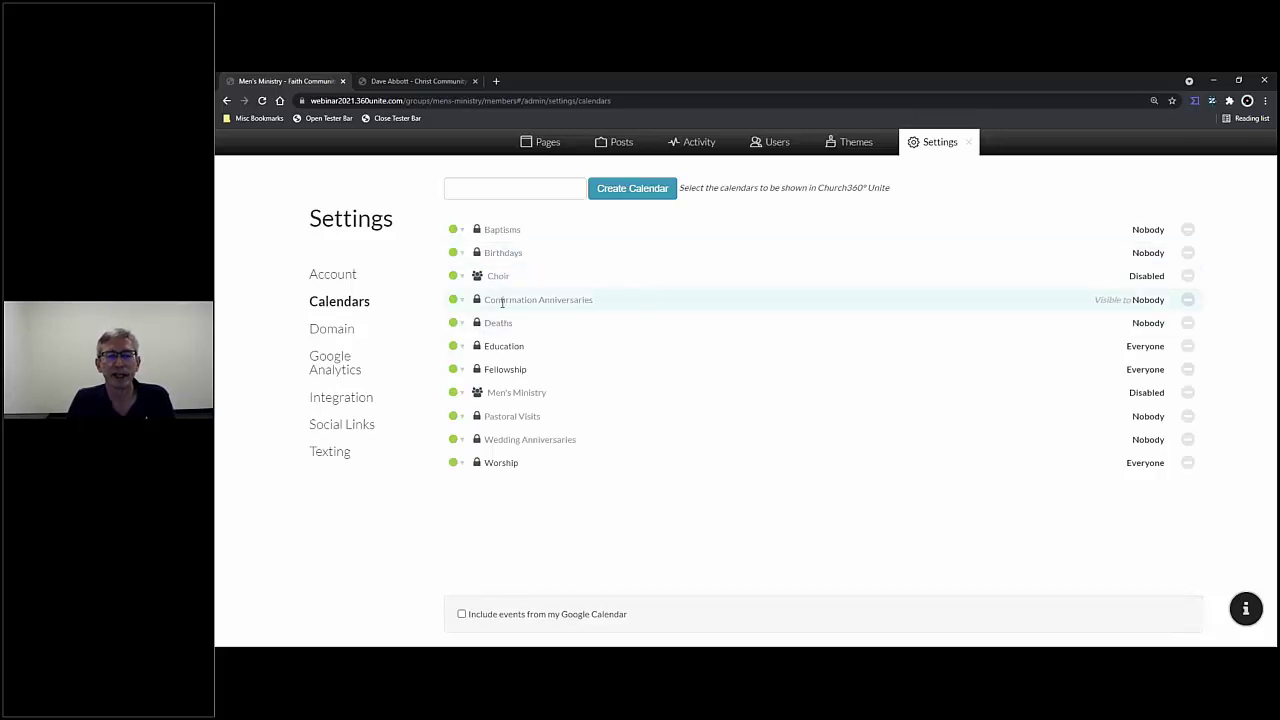
{"action": "left_click", "coordinate": [491, 185]}
{"action": "type", "text": "Bibl"}
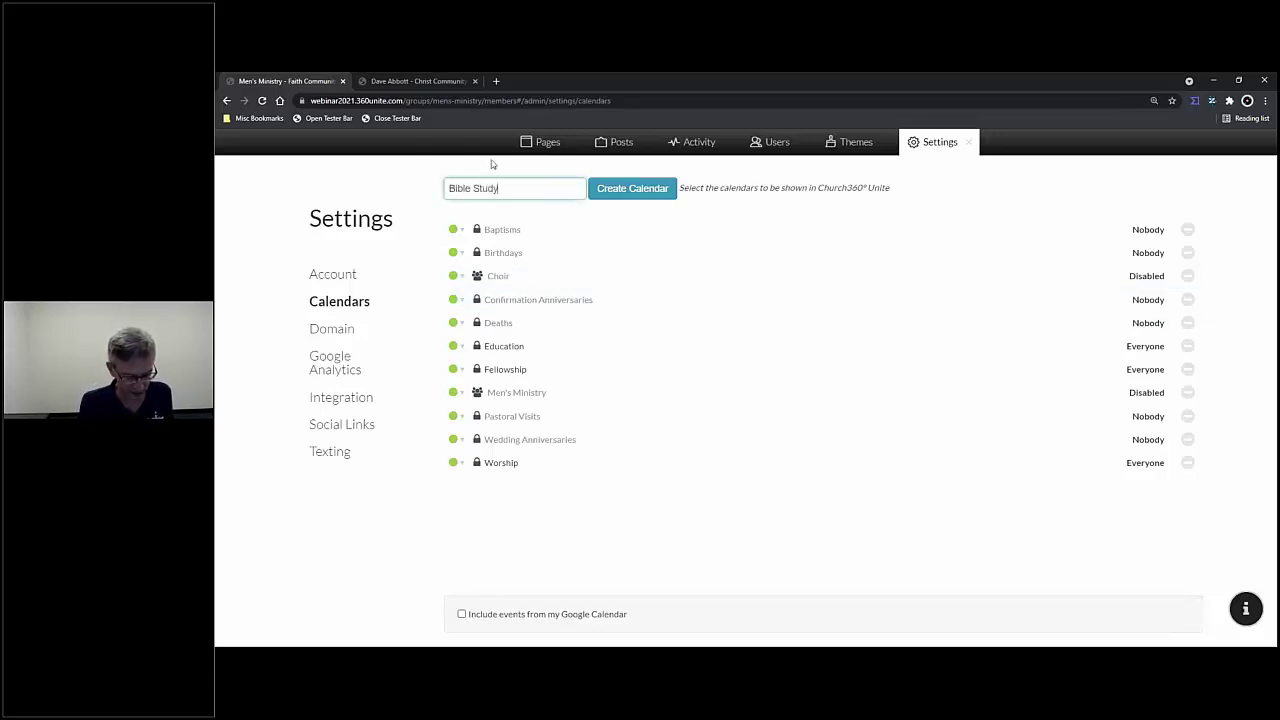
{"action": "type", "text": "e Study"}
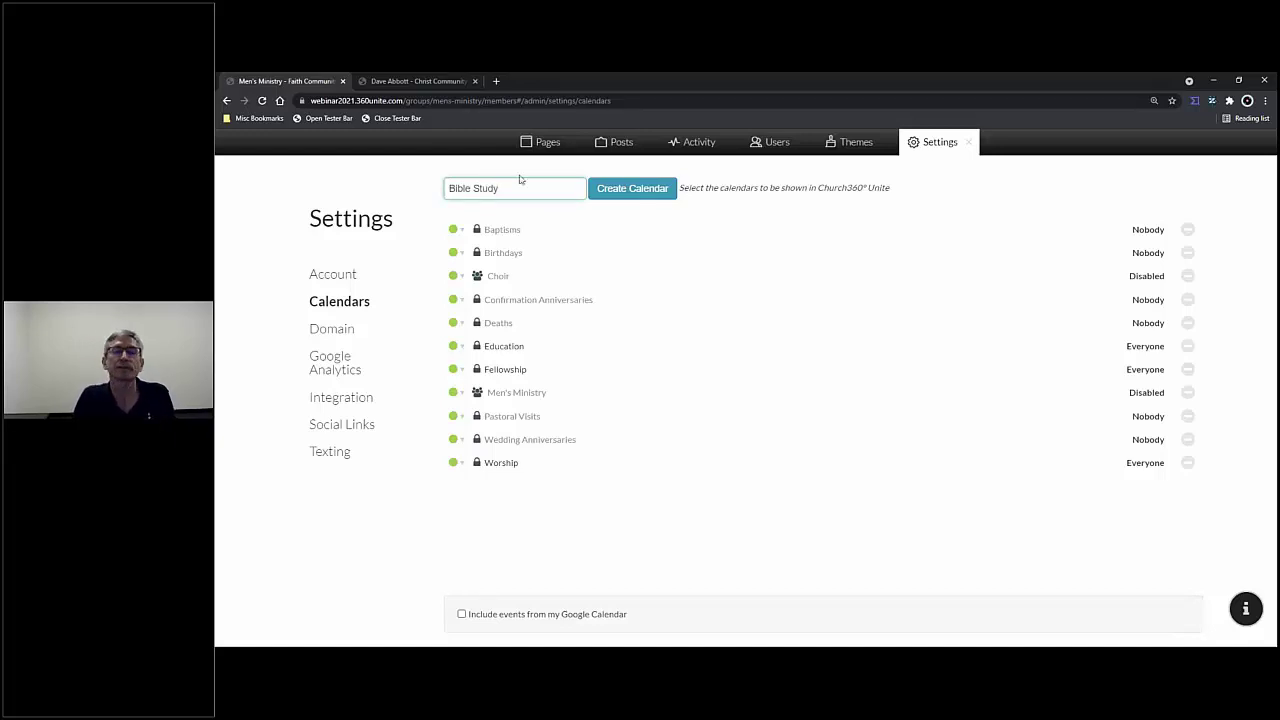
{"action": "left_click", "coordinate": [628, 189]}
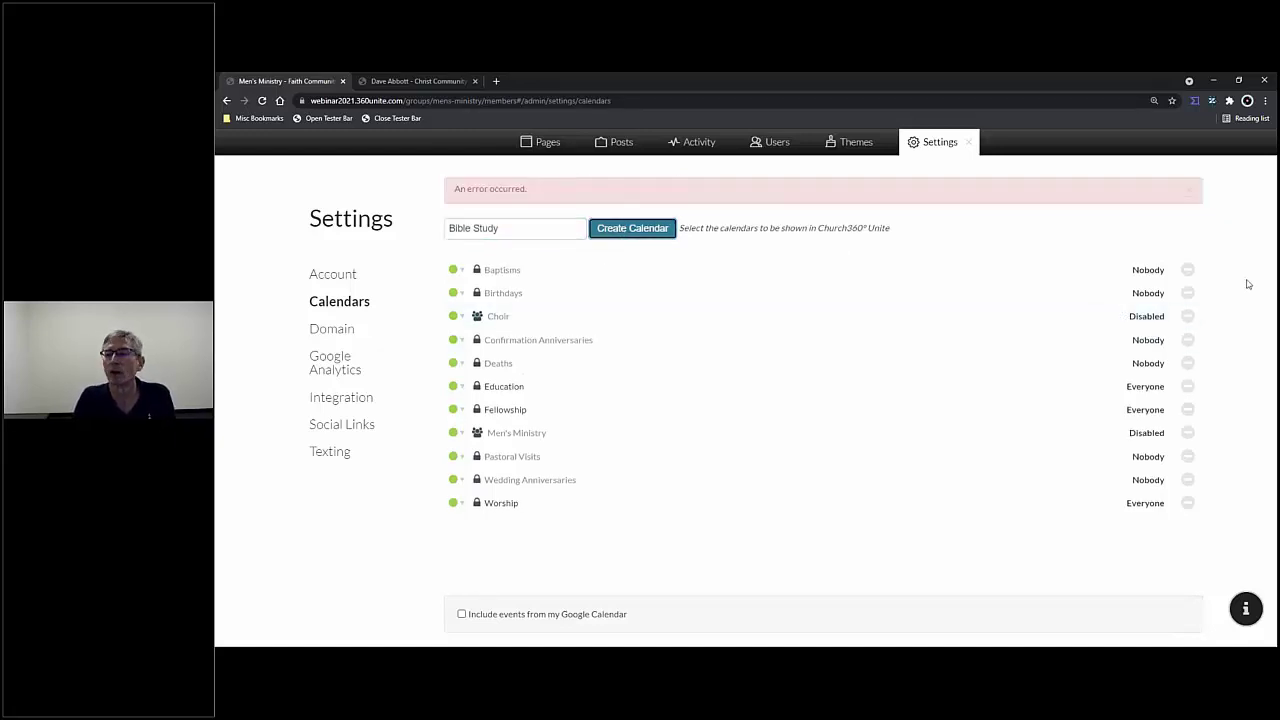
{"action": "left_click", "coordinate": [1190, 198]}
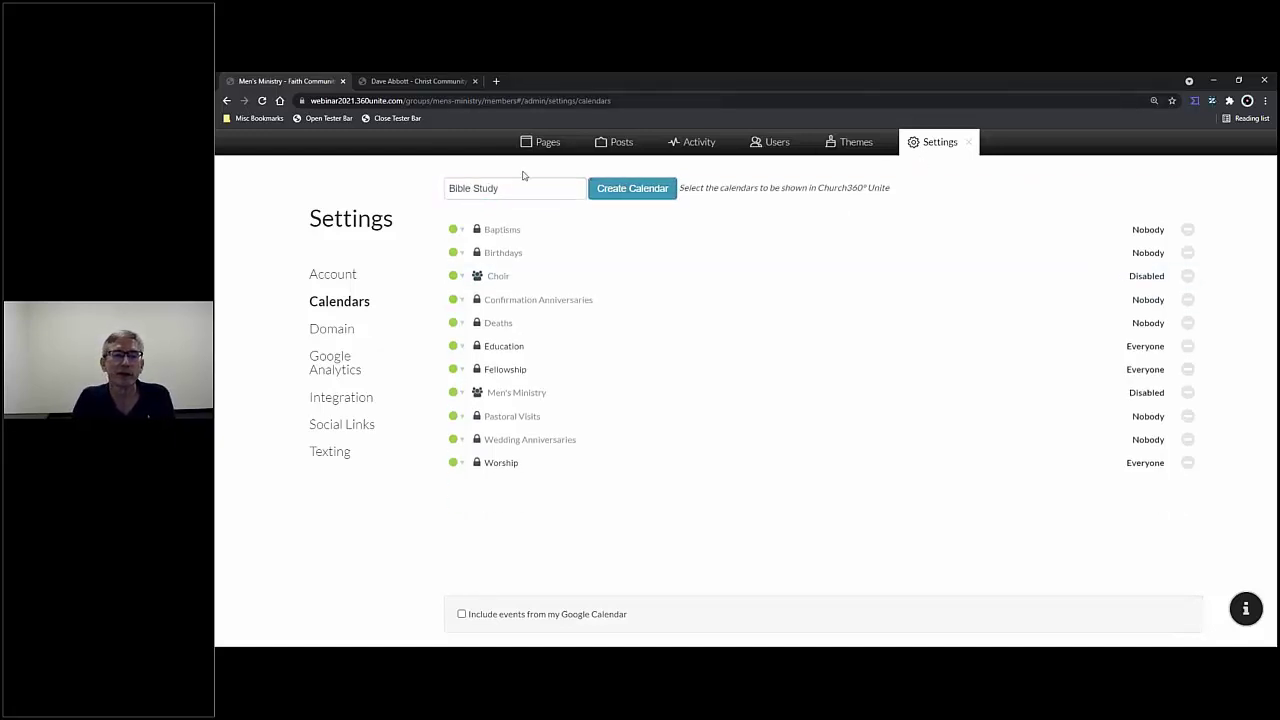
- Create a Gymnasium calendar, clear the name field, and reload the page
{"action": "left_click_drag", "start_coordinate": [513, 188], "coordinate": [409, 169]}
{"action": "type", "text": "Gymnasium"}
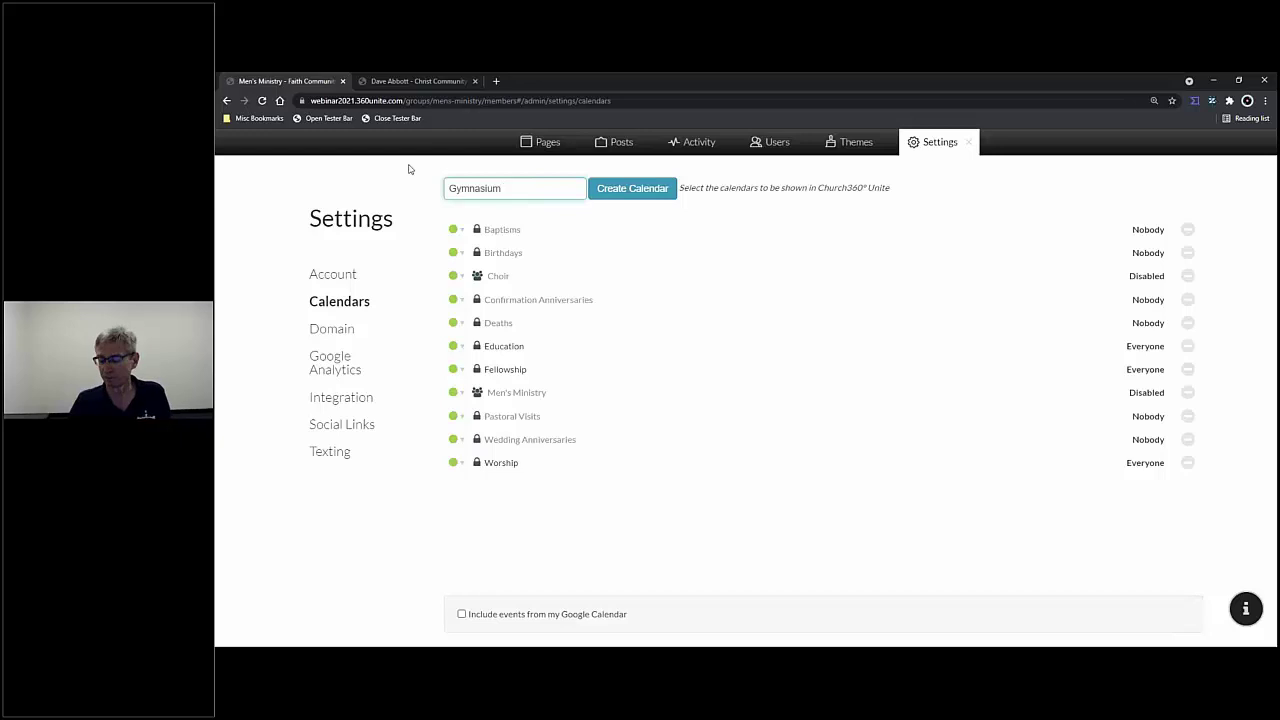
{"action": "left_click", "coordinate": [645, 193]}
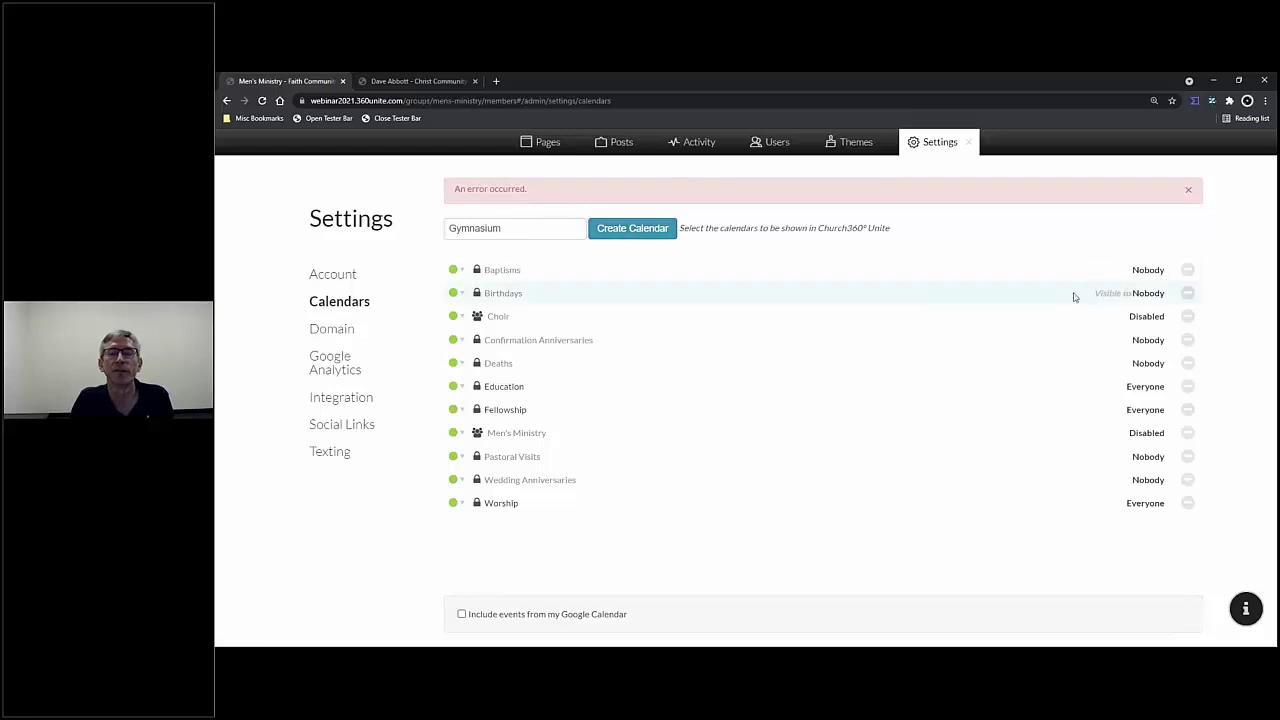
{"action": "left_click", "coordinate": [1188, 190]}
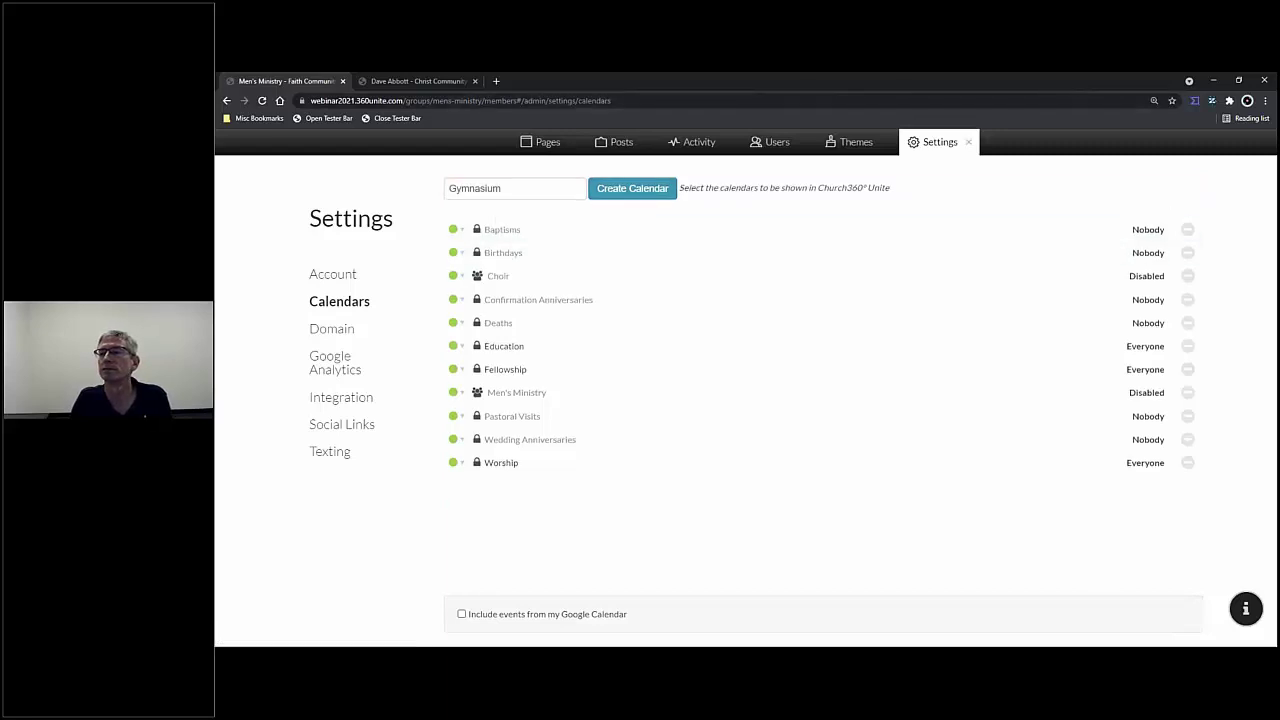
{"action": "left_click_drag", "start_coordinate": [515, 188], "coordinate": [446, 190]}
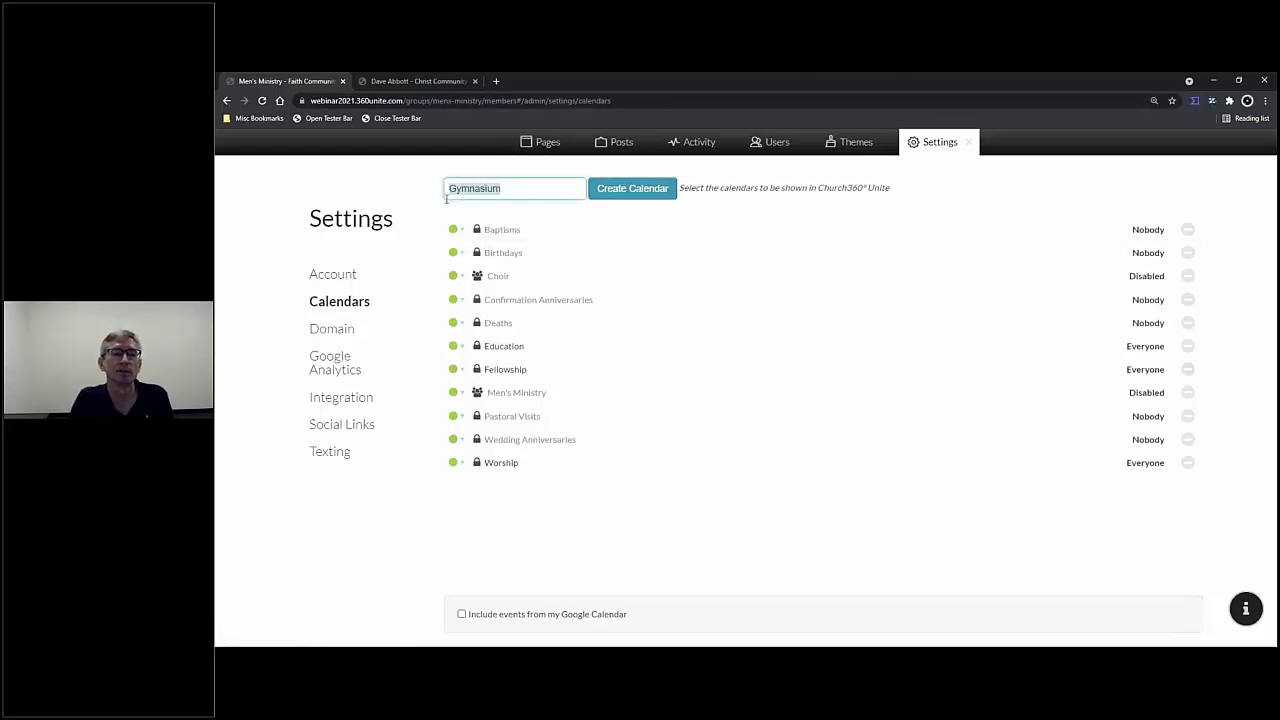
{"action": "key", "text": "BackSpace"}
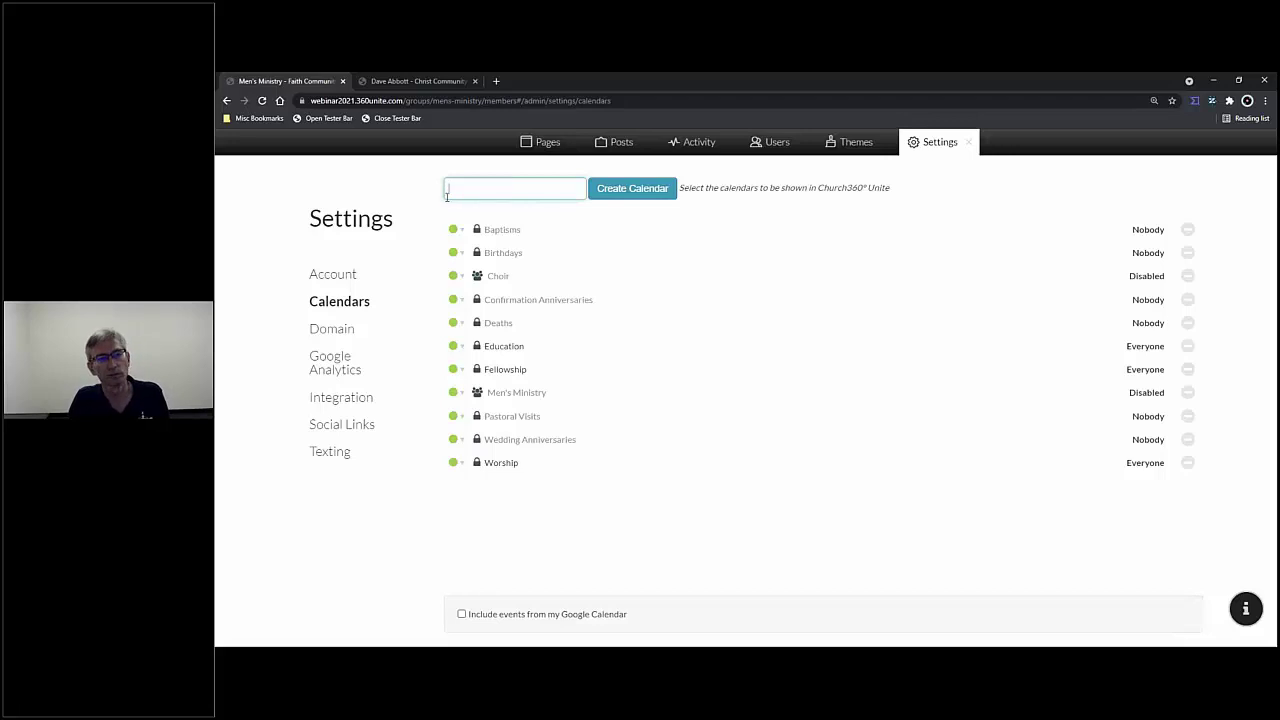
{"action": "left_click", "coordinate": [262, 100]}
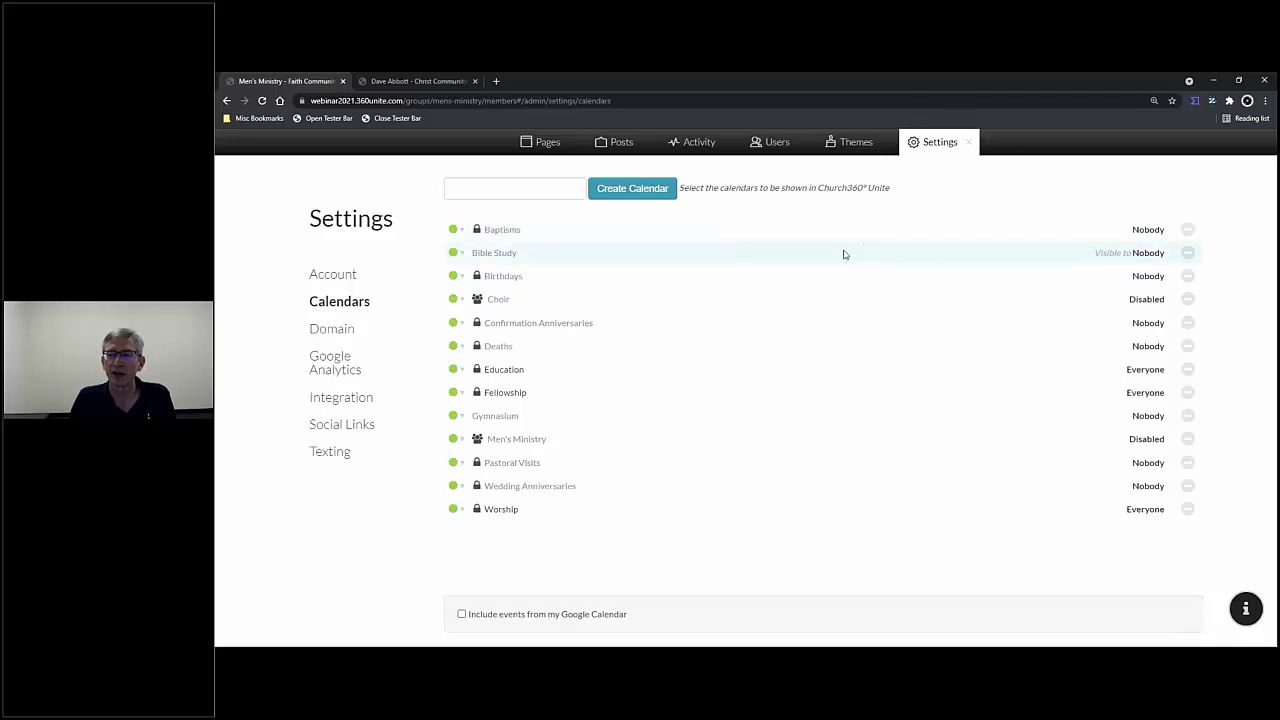
- Change the Bible Study calendar's Who can view? setting from Nobody to Users and save
{"action": "left_click", "coordinate": [535, 252]}
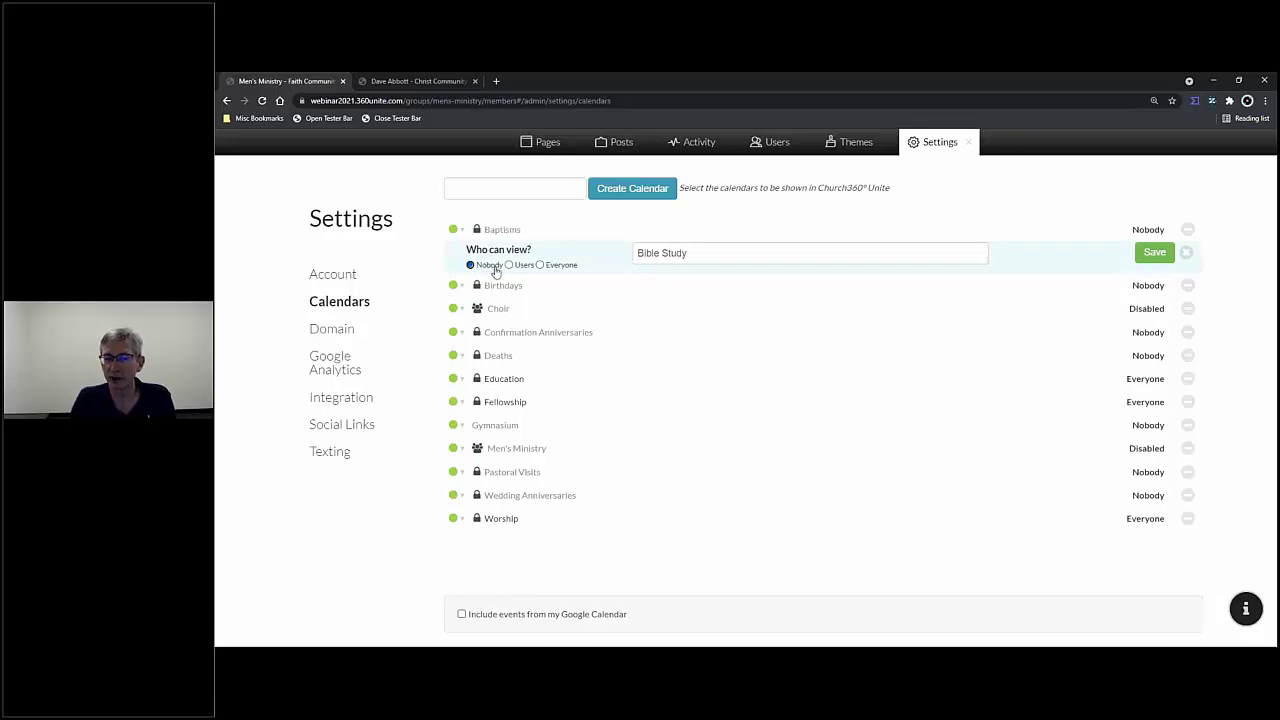
{"action": "left_click", "coordinate": [509, 265]}
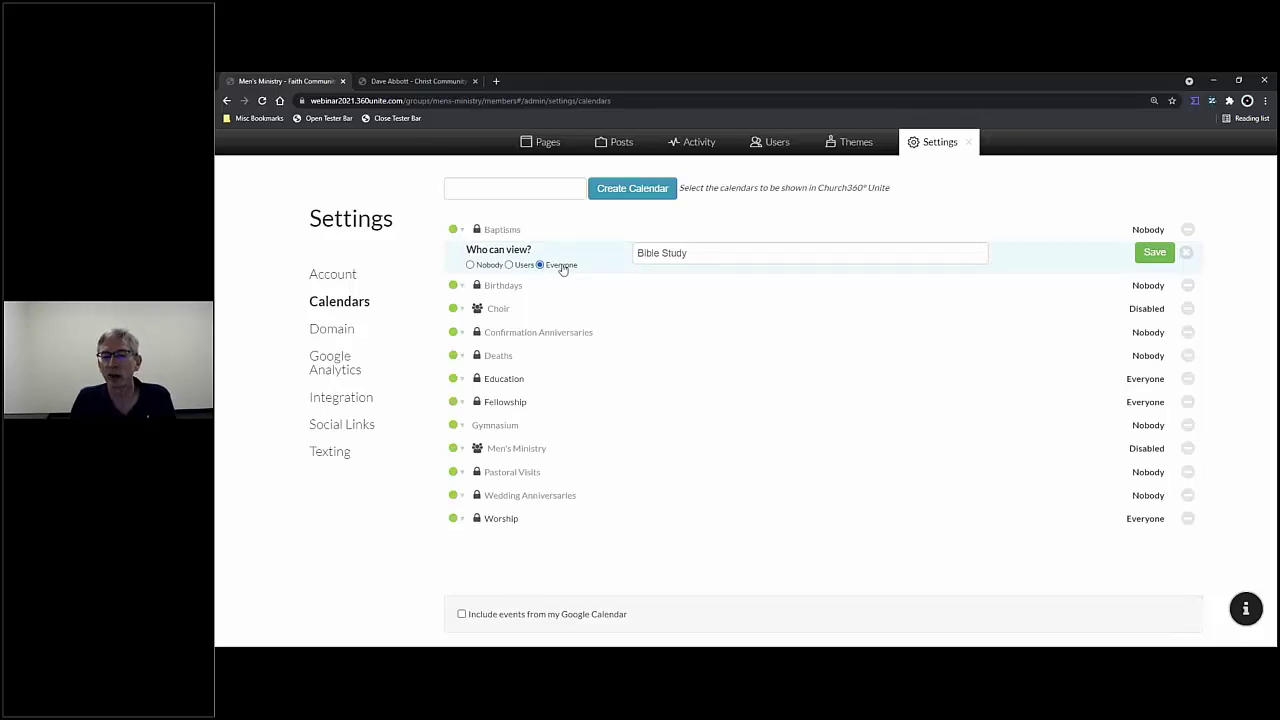
{"action": "left_click", "coordinate": [509, 265]}
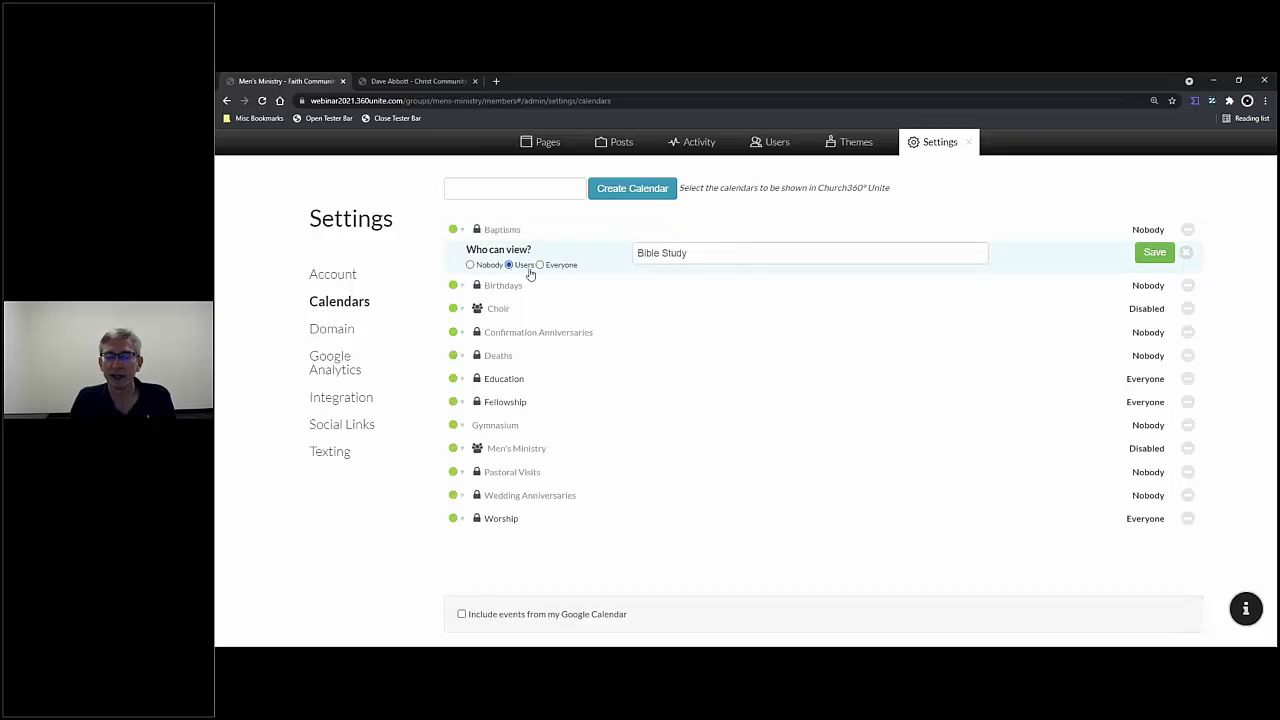
{"action": "left_click", "coordinate": [1154, 252]}
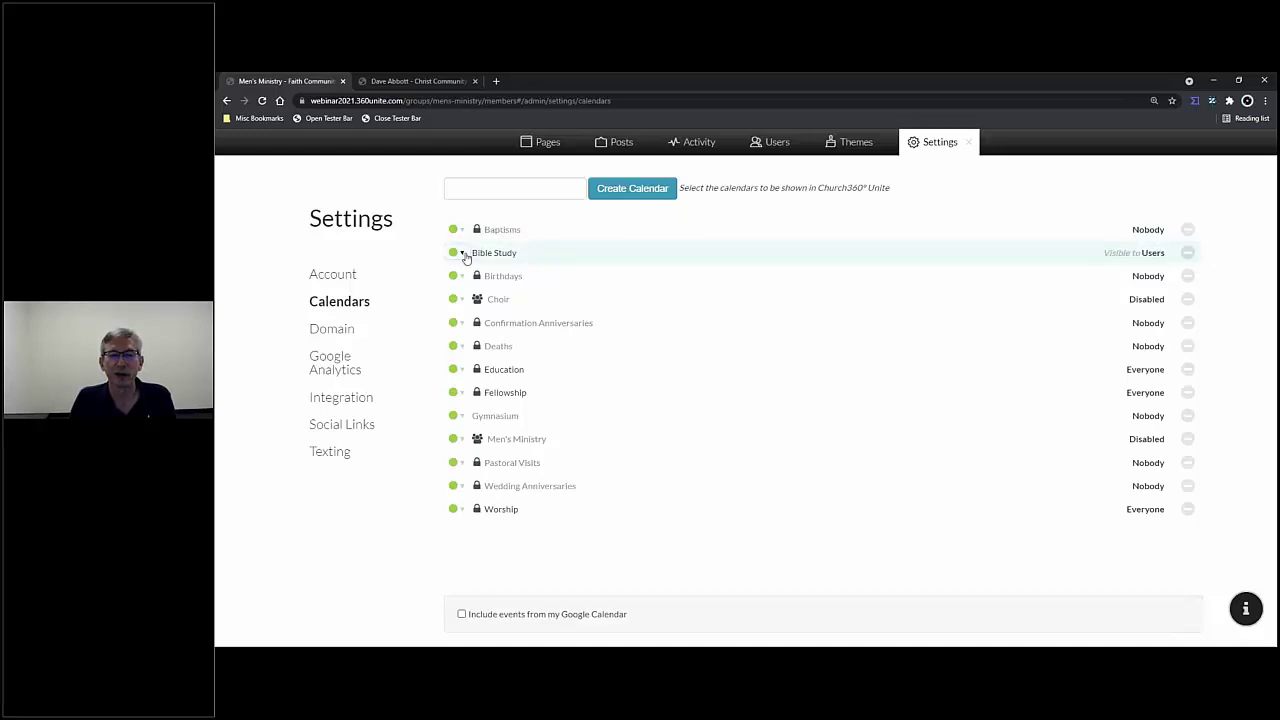
- Colour the Bible Study calendar blue and the Gymnasium calendar orange
{"action": "left_click", "coordinate": [464, 255]}
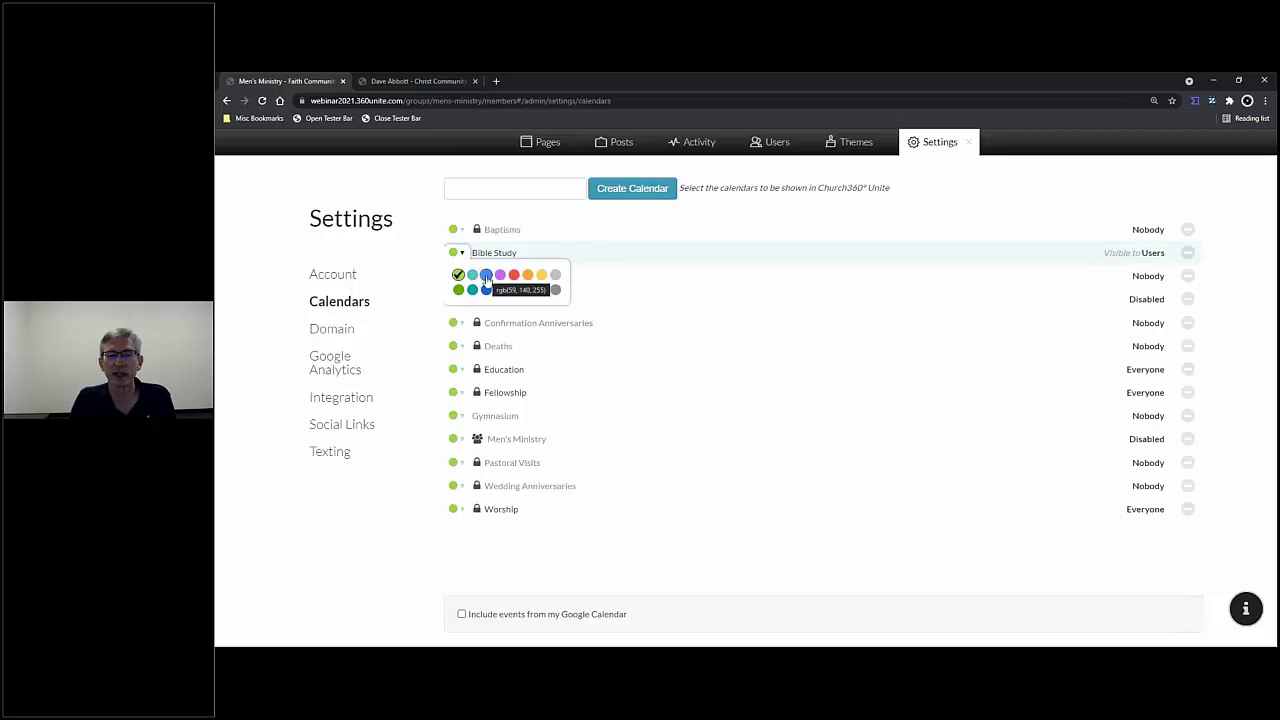
{"action": "left_click", "coordinate": [486, 278]}
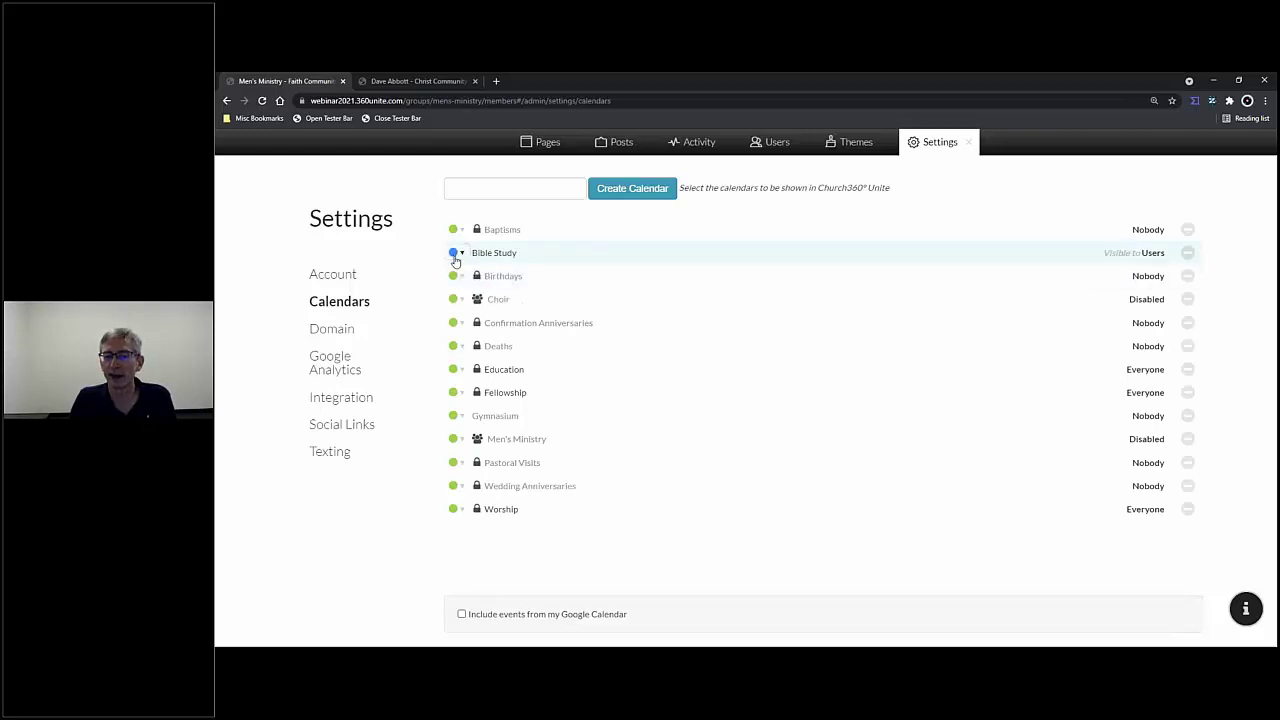
{"action": "left_click", "coordinate": [463, 419]}
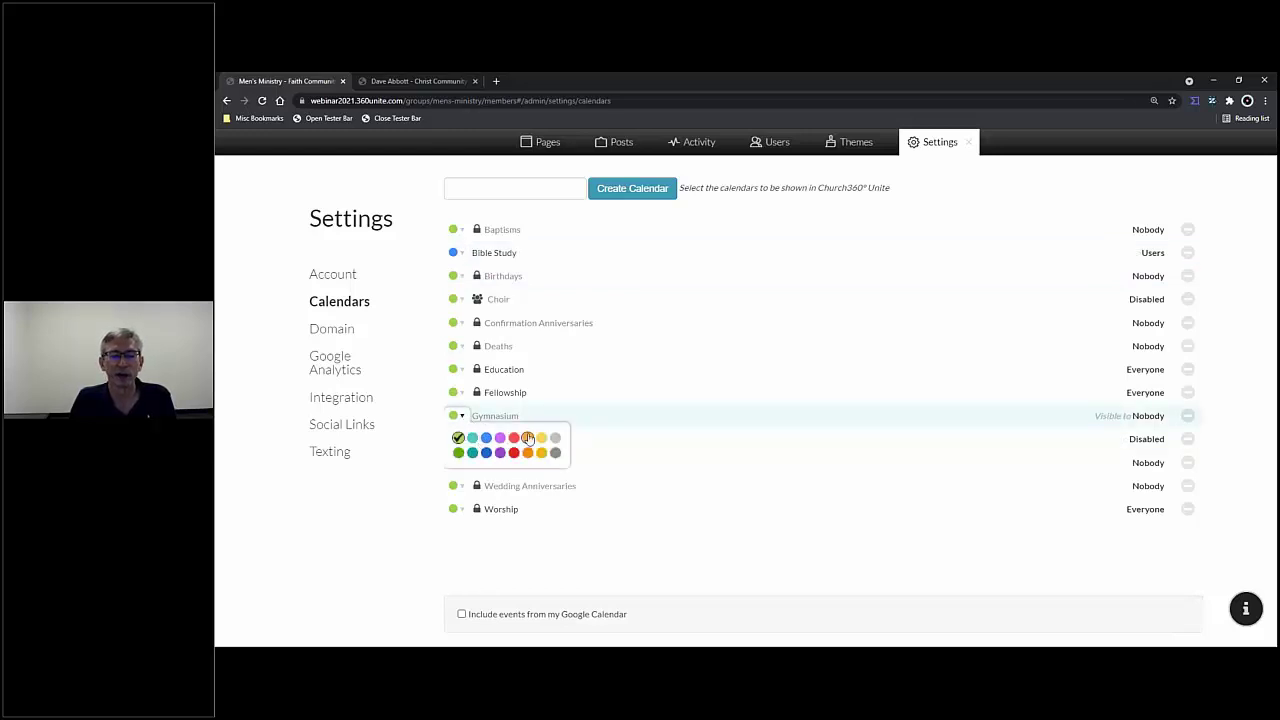
{"action": "left_click", "coordinate": [528, 437]}
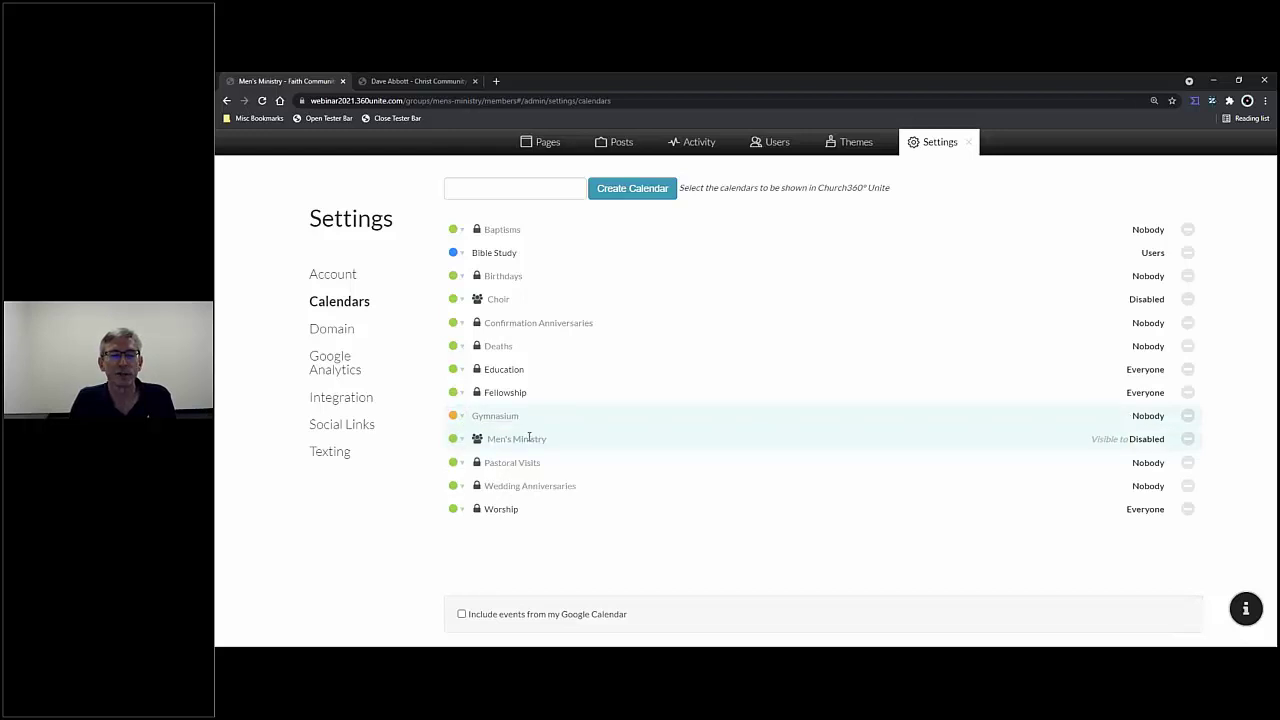
- Make Baptisms blue, Bible Study teal and Birthdays red
{"action": "left_click", "coordinate": [463, 232]}
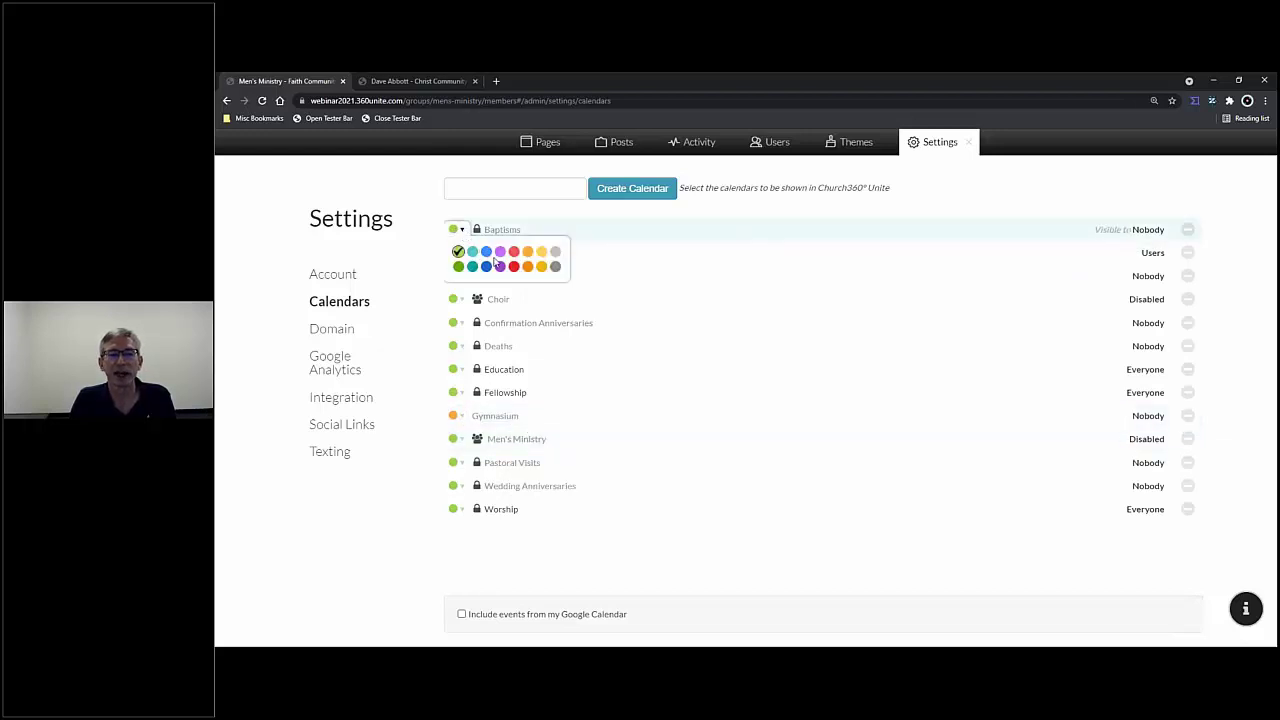
{"action": "left_click", "coordinate": [488, 256]}
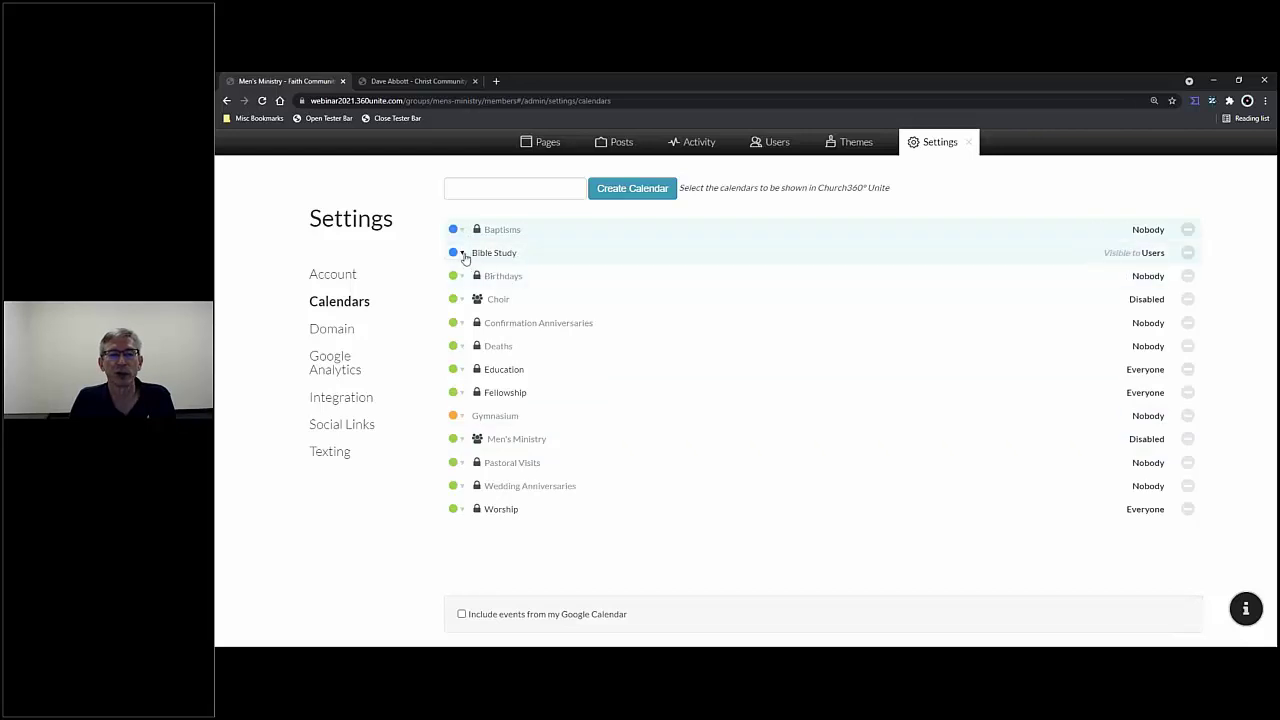
{"action": "left_click", "coordinate": [462, 253]}
{"action": "left_click", "coordinate": [472, 274]}
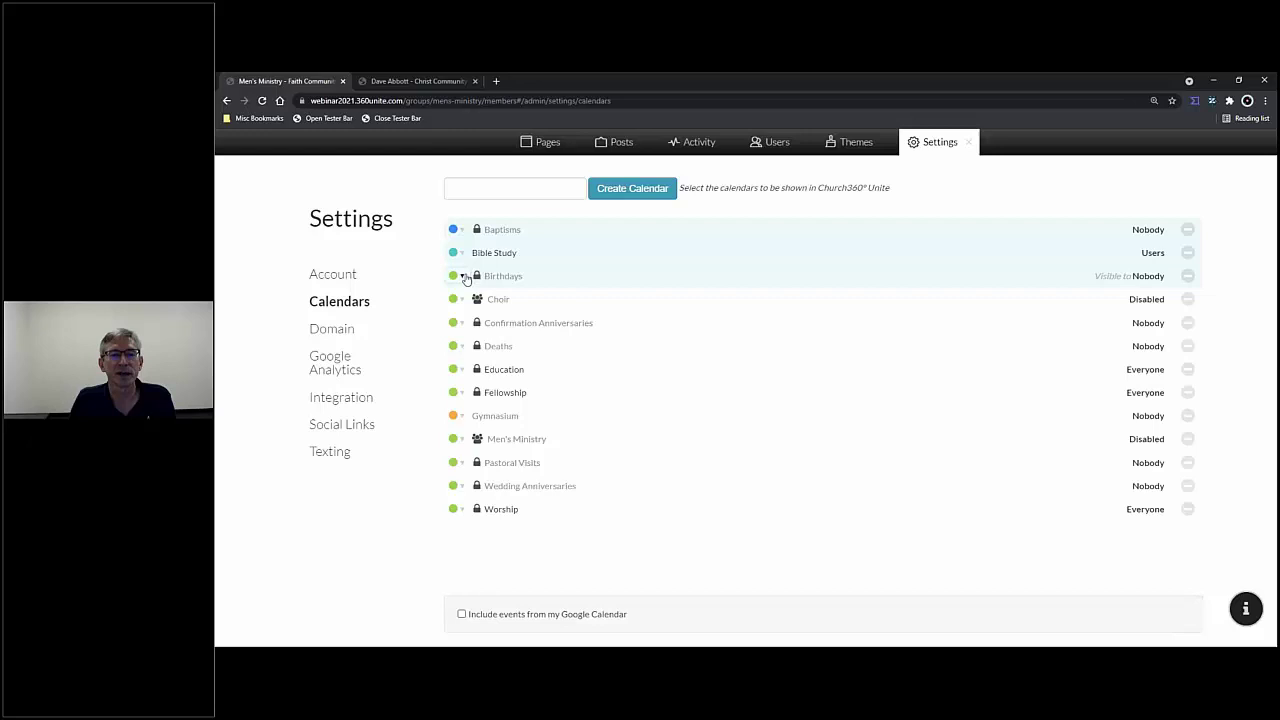
{"action": "left_click", "coordinate": [463, 276]}
{"action": "left_click", "coordinate": [519, 303]}
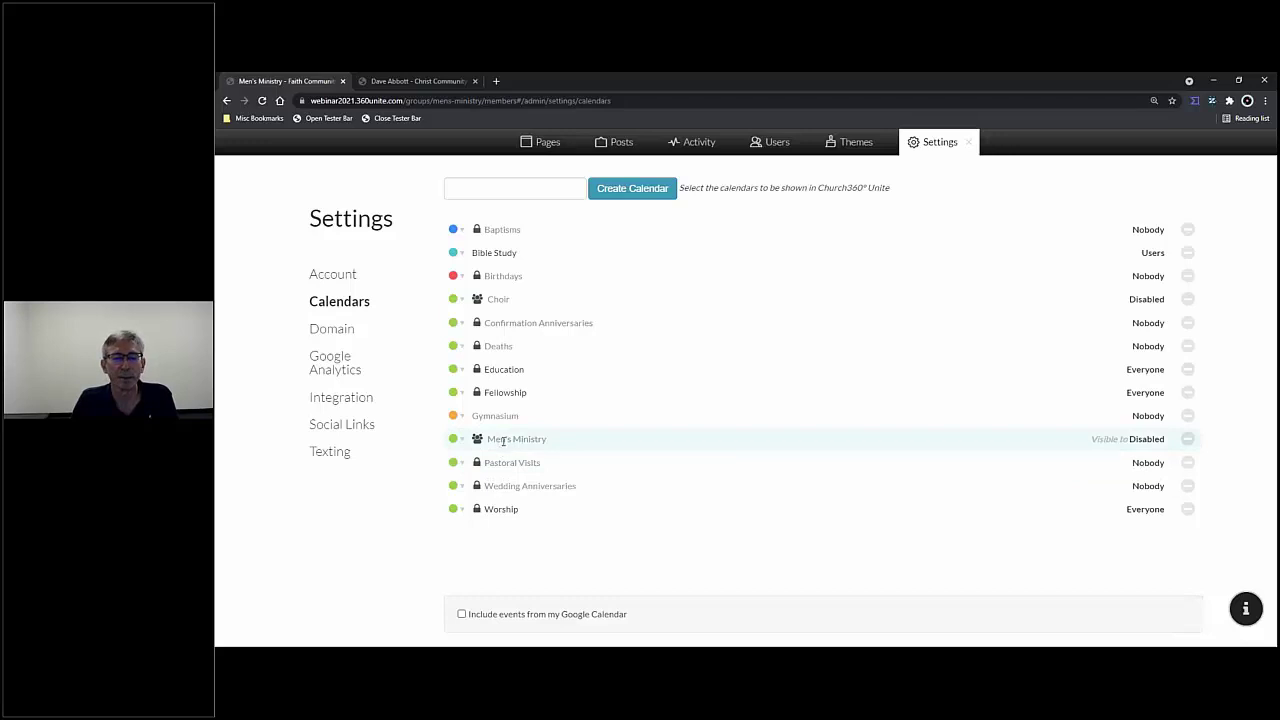
{"action": "left_click", "coordinate": [563, 441]}
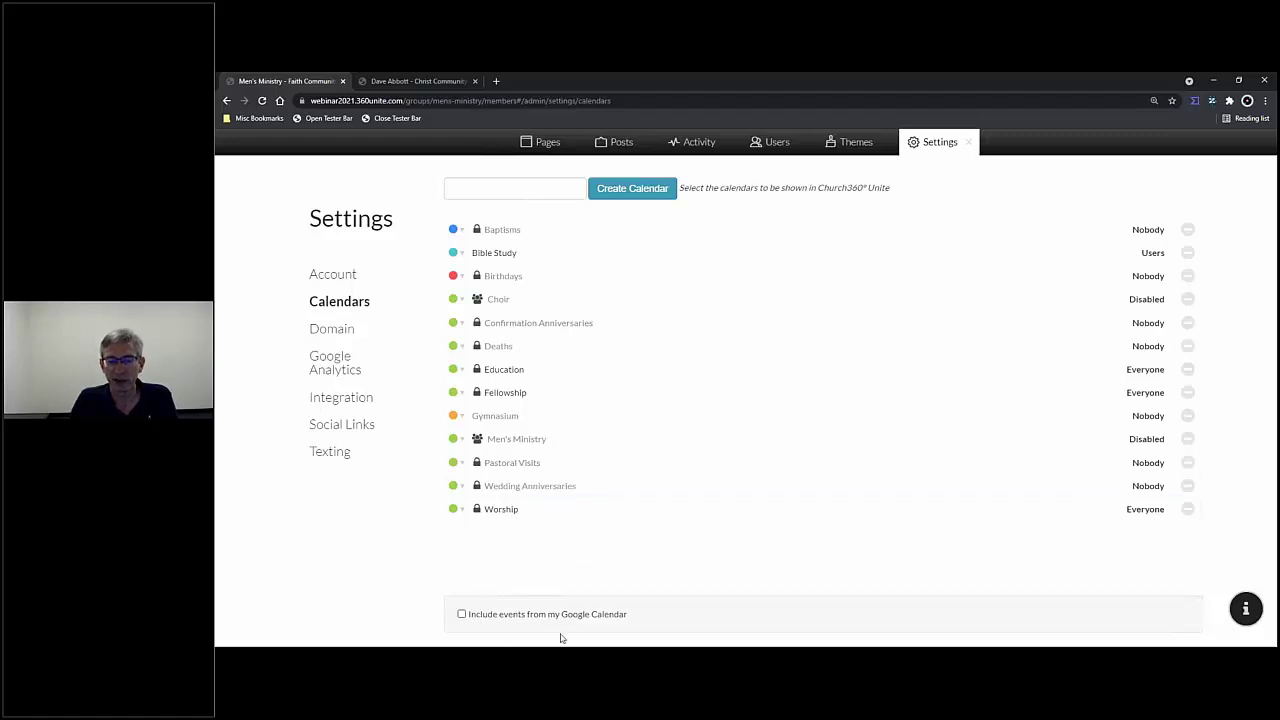
{"action": "left_click", "coordinate": [462, 614]}
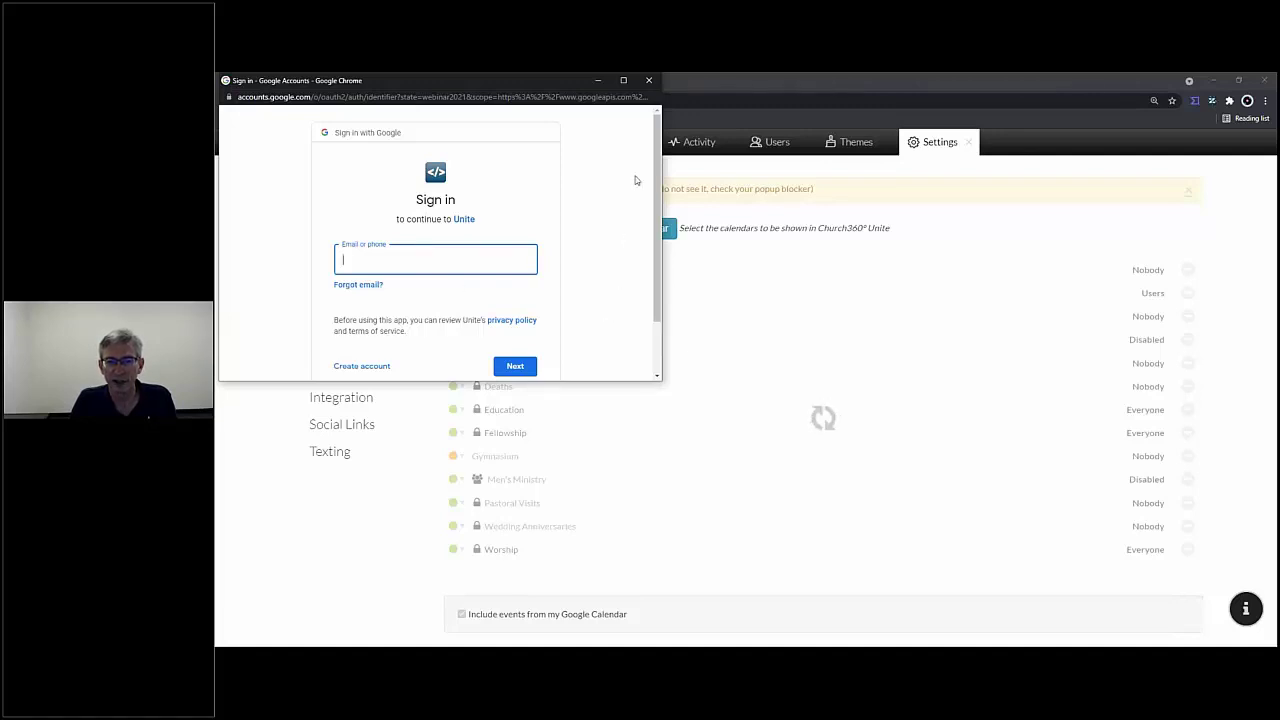
{"action": "left_click", "coordinate": [650, 81]}
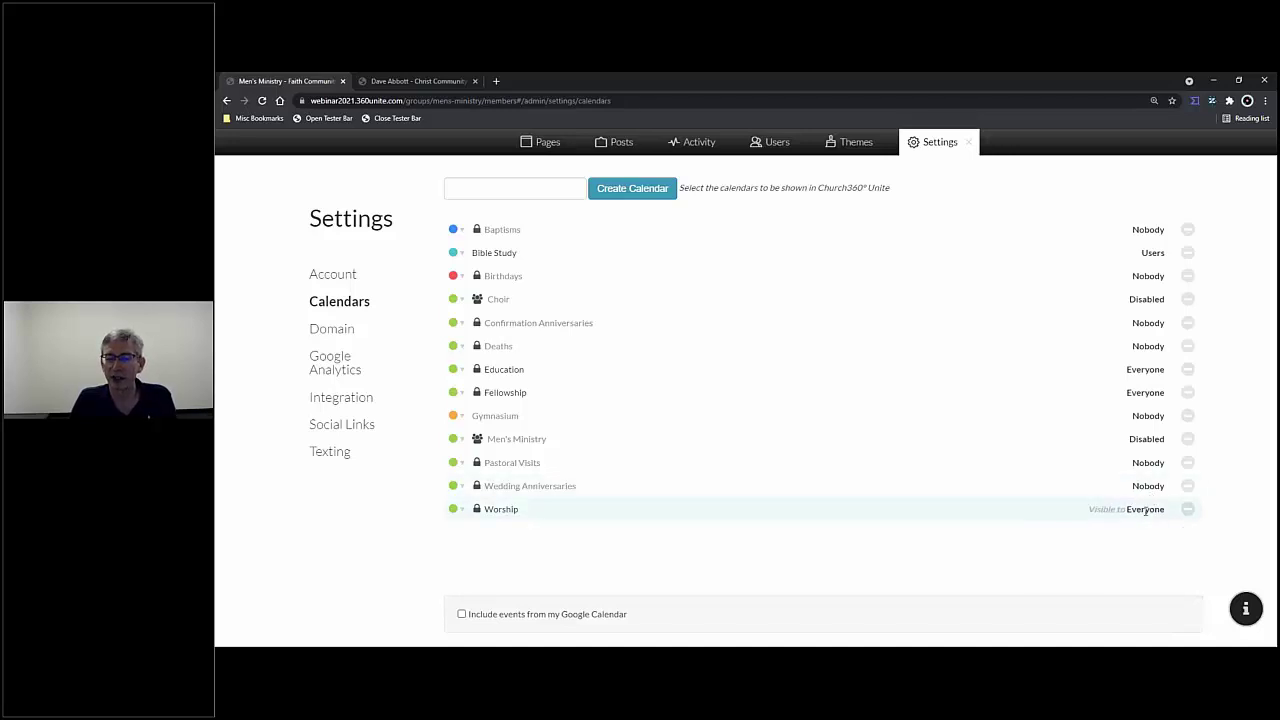
- Close admin settings, go to Connect > Calendar for June 2021, and list its calendars
{"action": "left_click", "coordinate": [971, 146]}
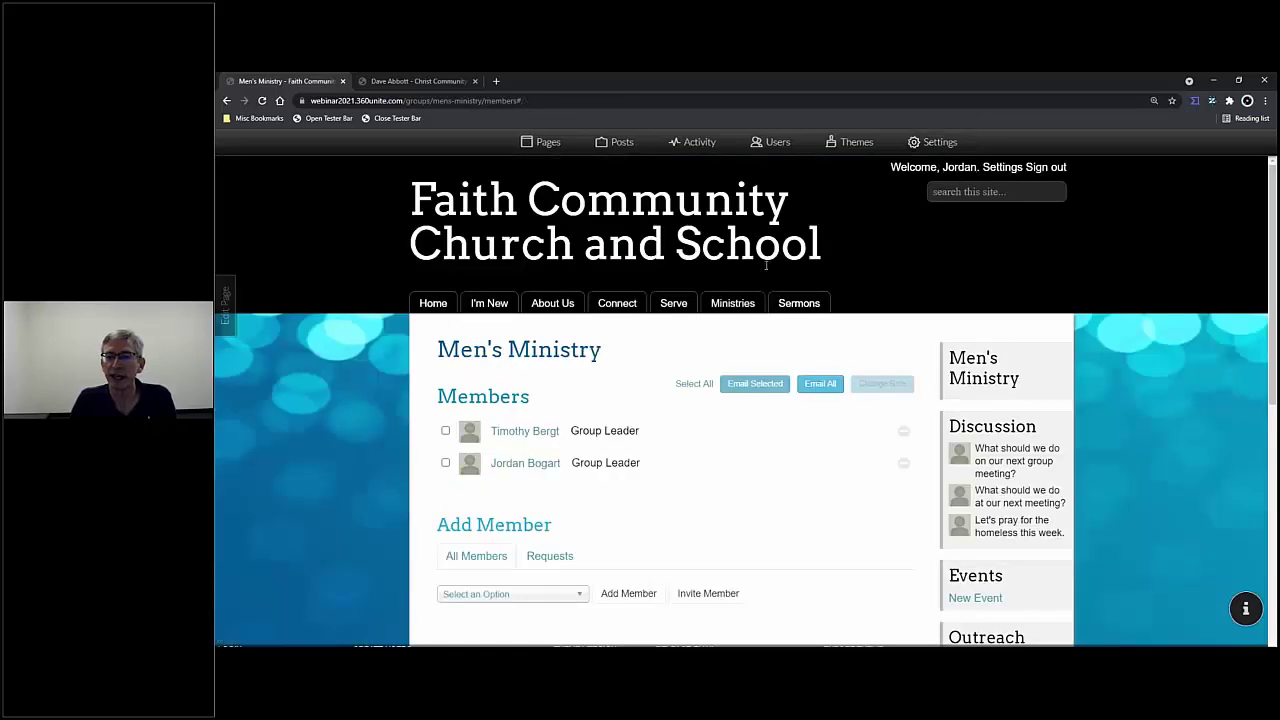
{"action": "mouse_move", "coordinate": [679, 302]}
{"action": "mouse_move", "coordinate": [640, 314]}
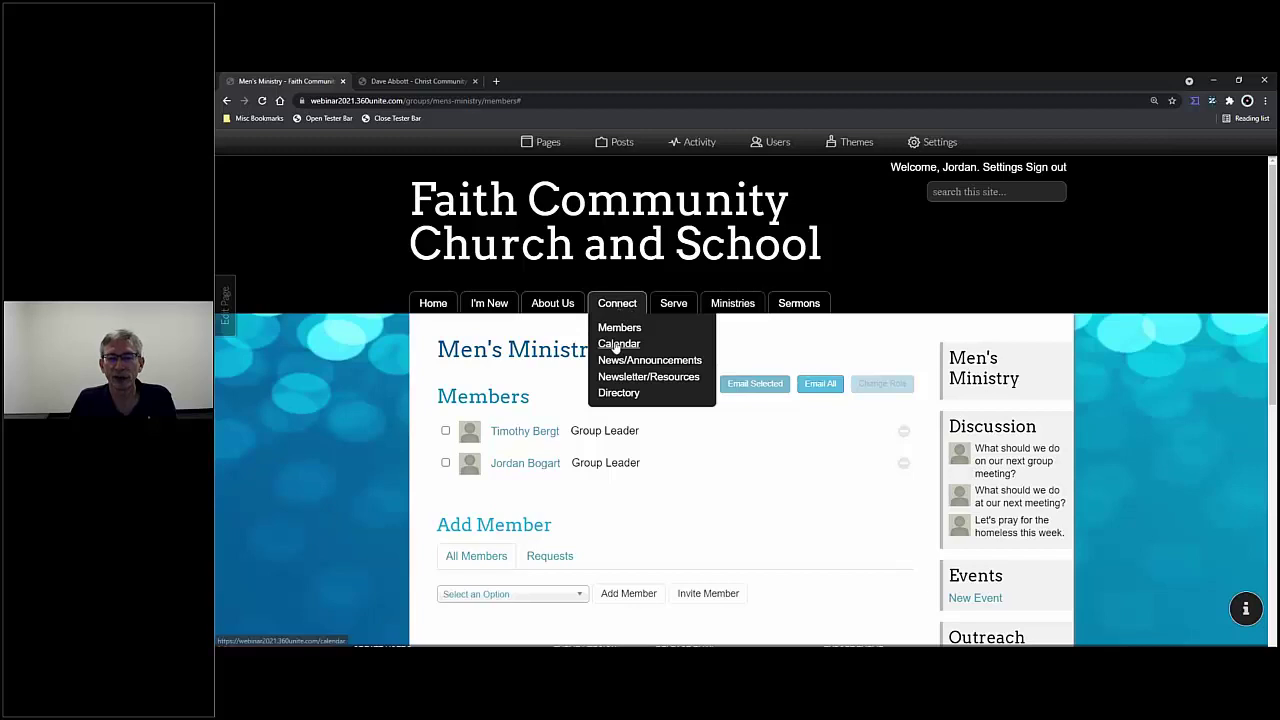
{"action": "left_click", "coordinate": [616, 344]}
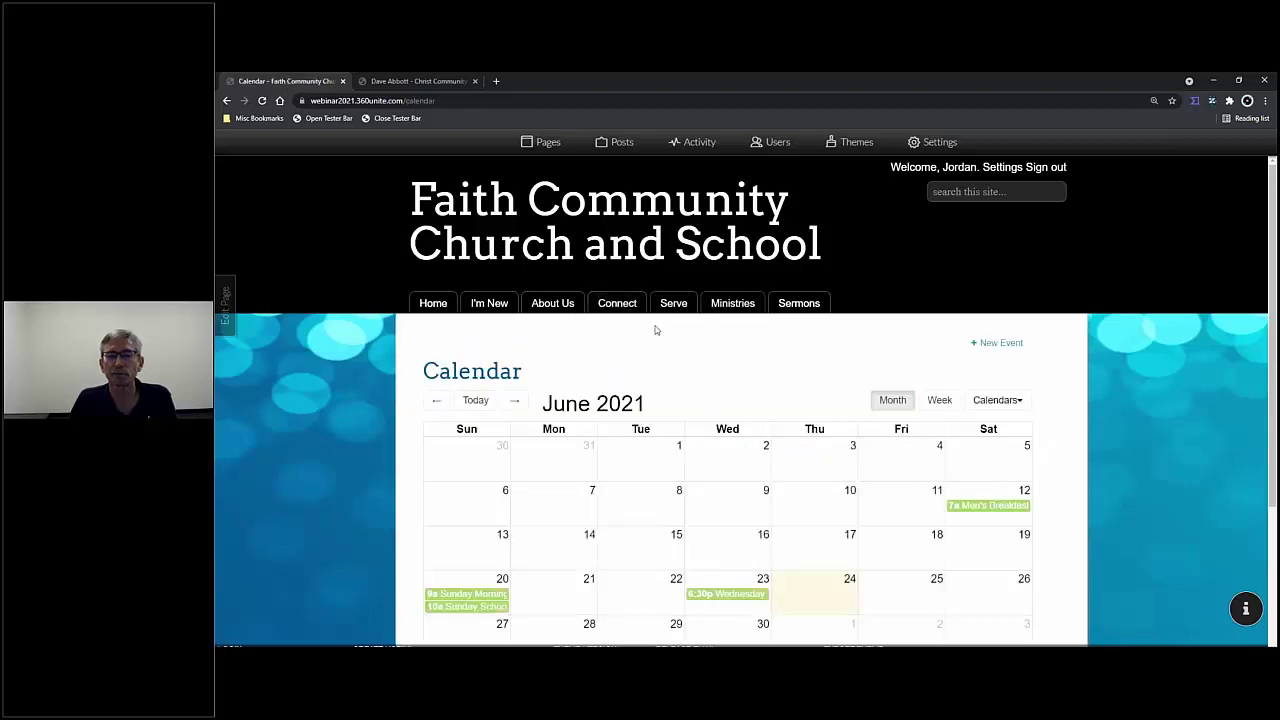
{"action": "scroll", "coordinate": [735, 326], "scroll_direction": "down", "scroll_amount": 2}
{"action": "scroll", "coordinate": [737, 326], "scroll_direction": "up", "scroll_amount": 1}
{"action": "scroll", "coordinate": [737, 326], "scroll_direction": "down", "scroll_amount": 1}
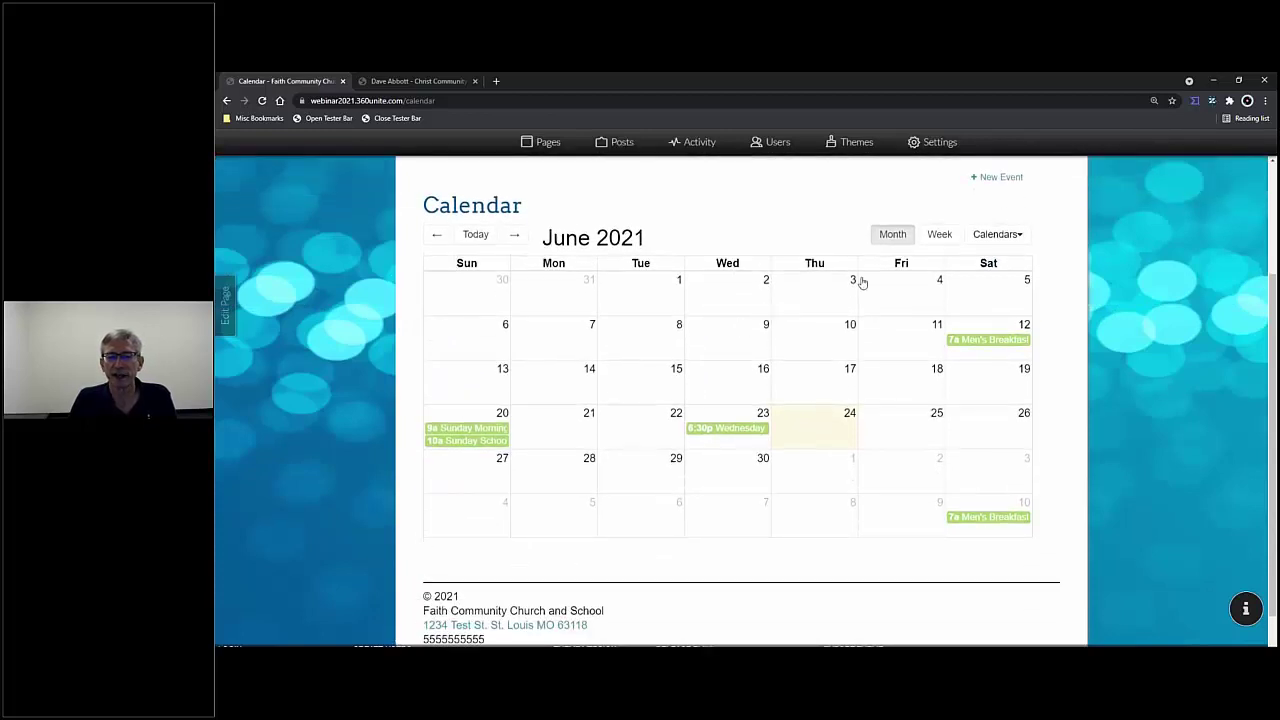
{"action": "left_click", "coordinate": [1020, 238]}
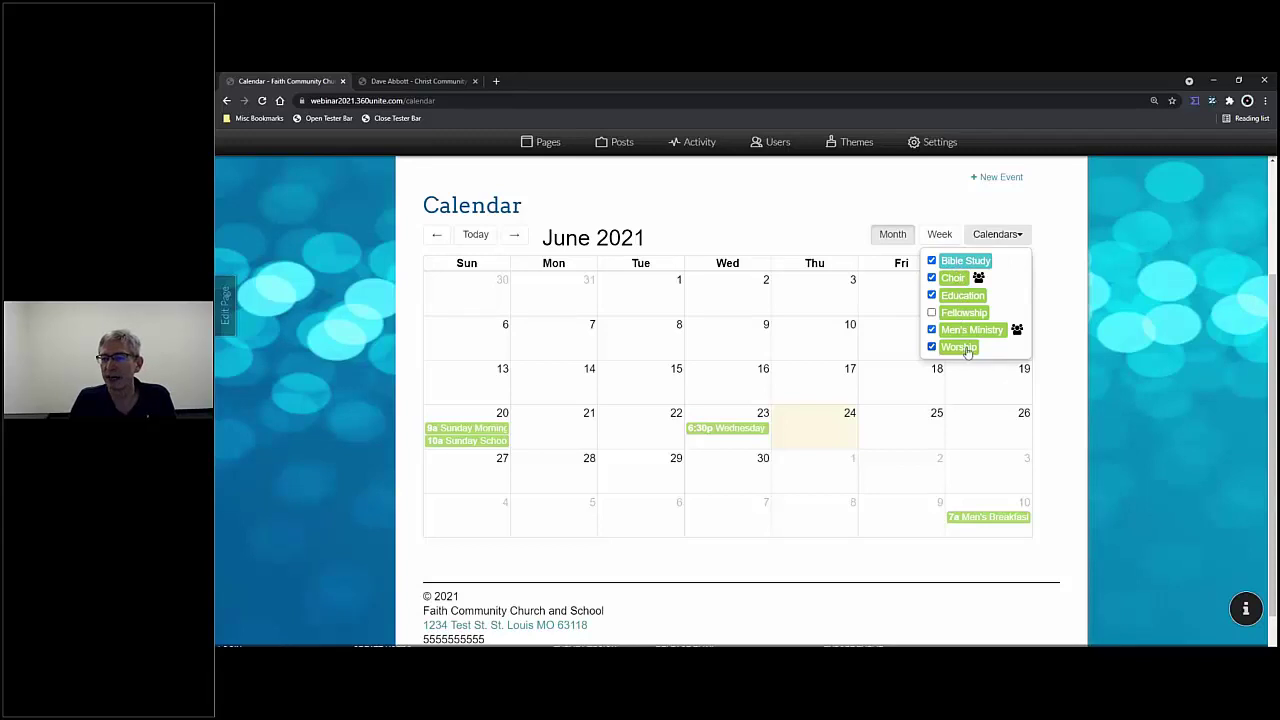
{"action": "scroll", "coordinate": [720, 208], "scroll_direction": "up", "scroll_amount": 2}
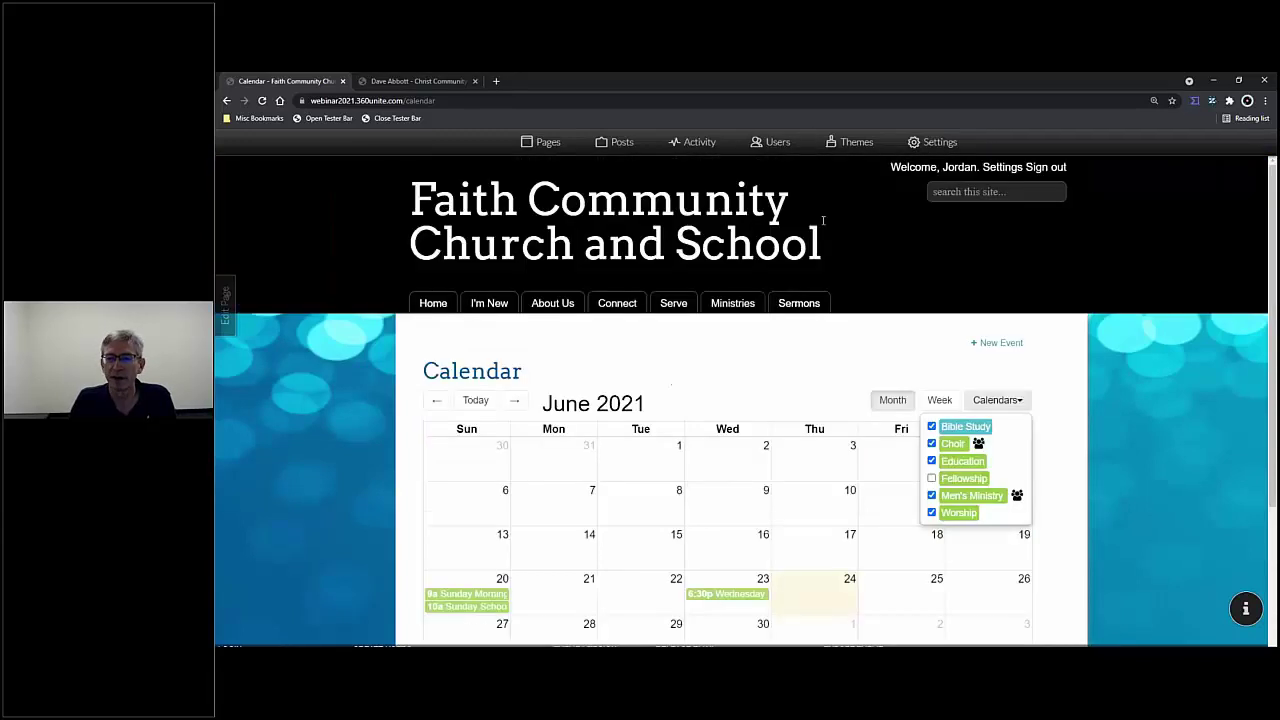
- Sign out, check which calendars visitors see, then log back in via the Tester Bar
{"action": "left_click", "coordinate": [1051, 173]}
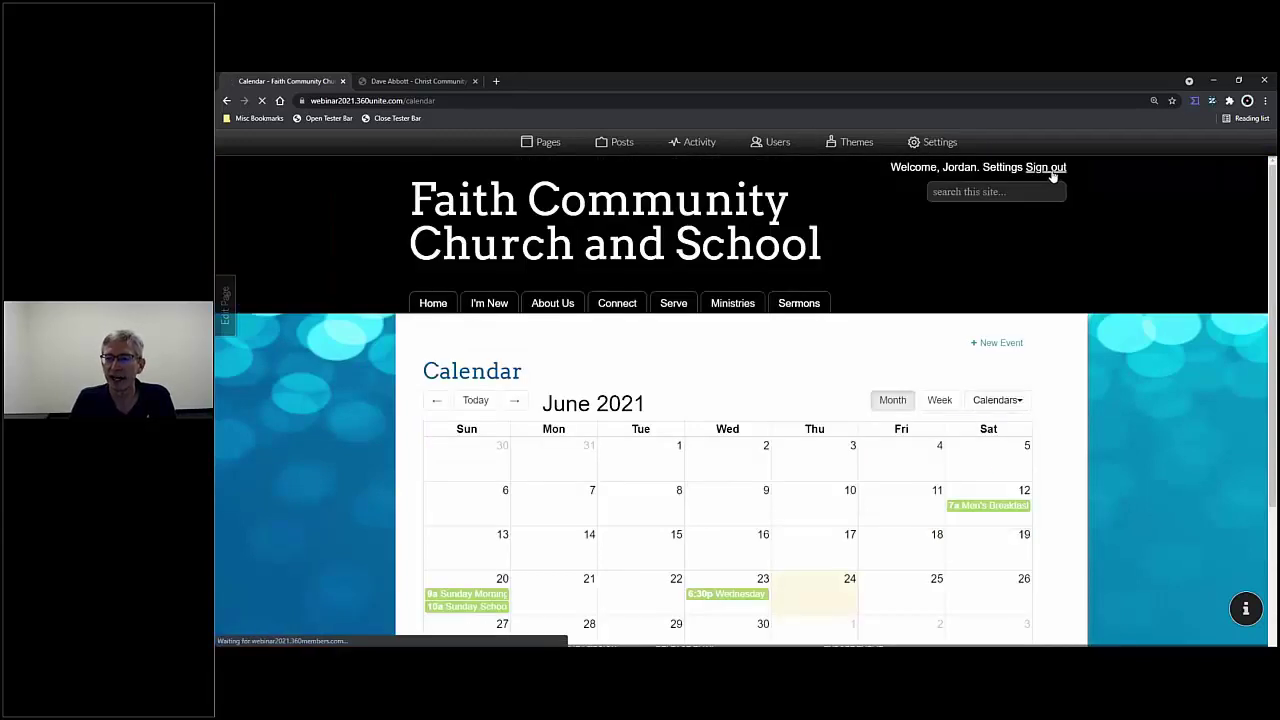
{"action": "mouse_move", "coordinate": [560, 289]}
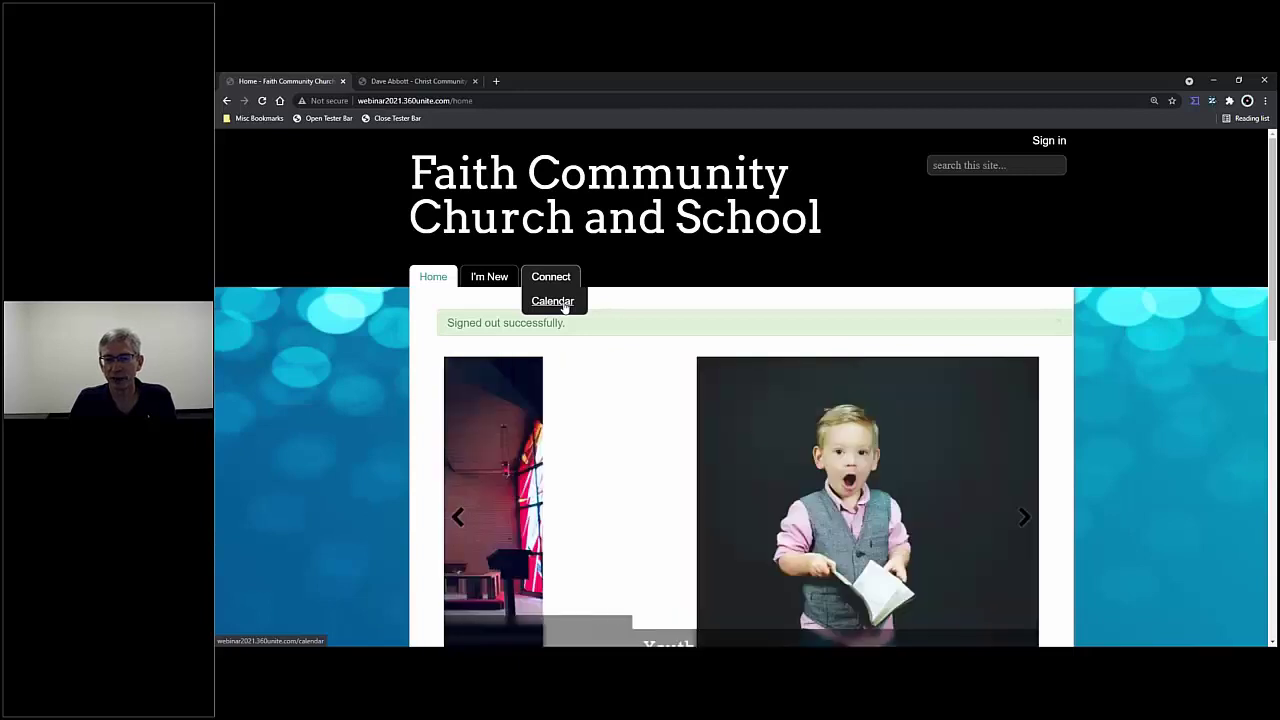
{"action": "left_click", "coordinate": [565, 304]}
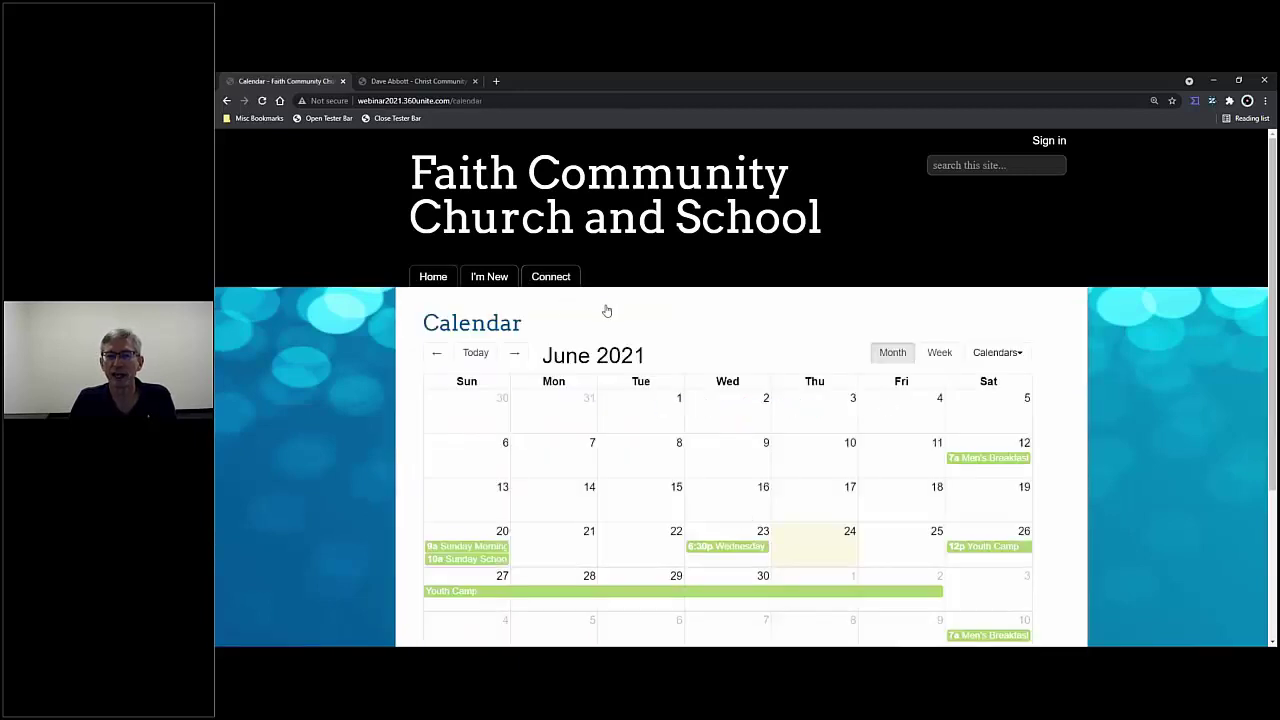
{"action": "left_click", "coordinate": [993, 358]}
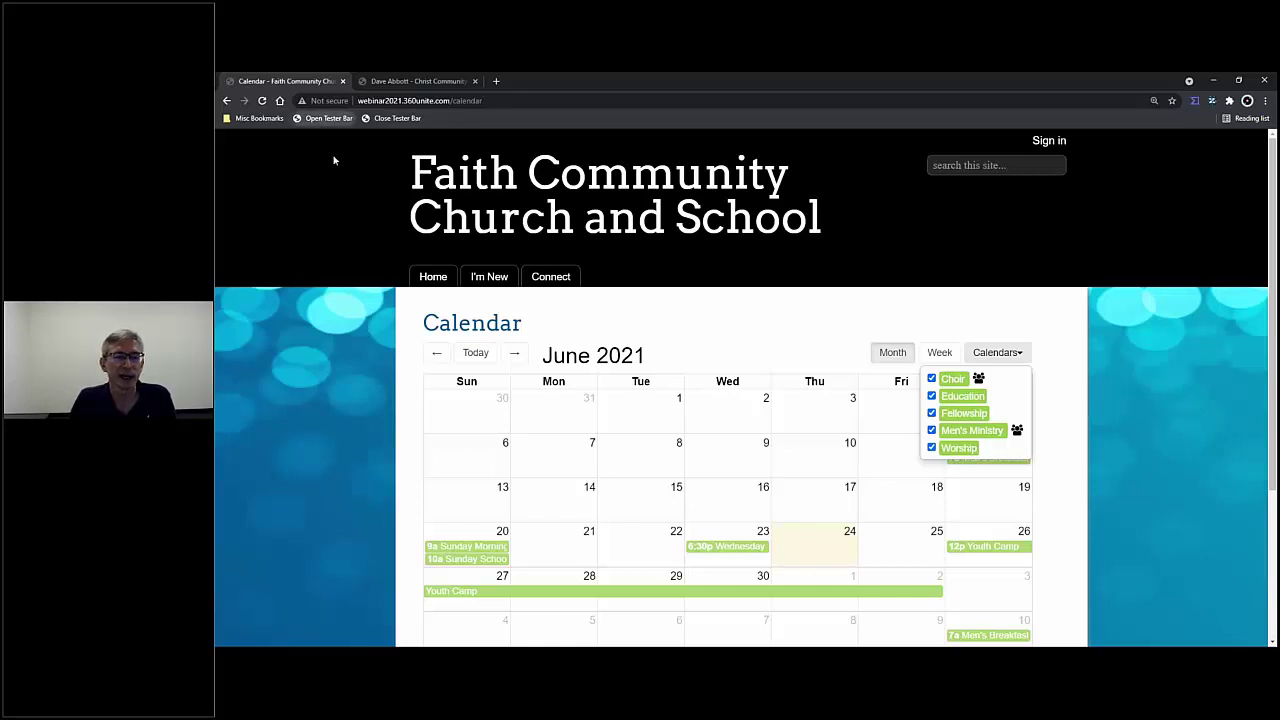
{"action": "left_click", "coordinate": [328, 119]}
{"action": "left_click", "coordinate": [325, 638]}
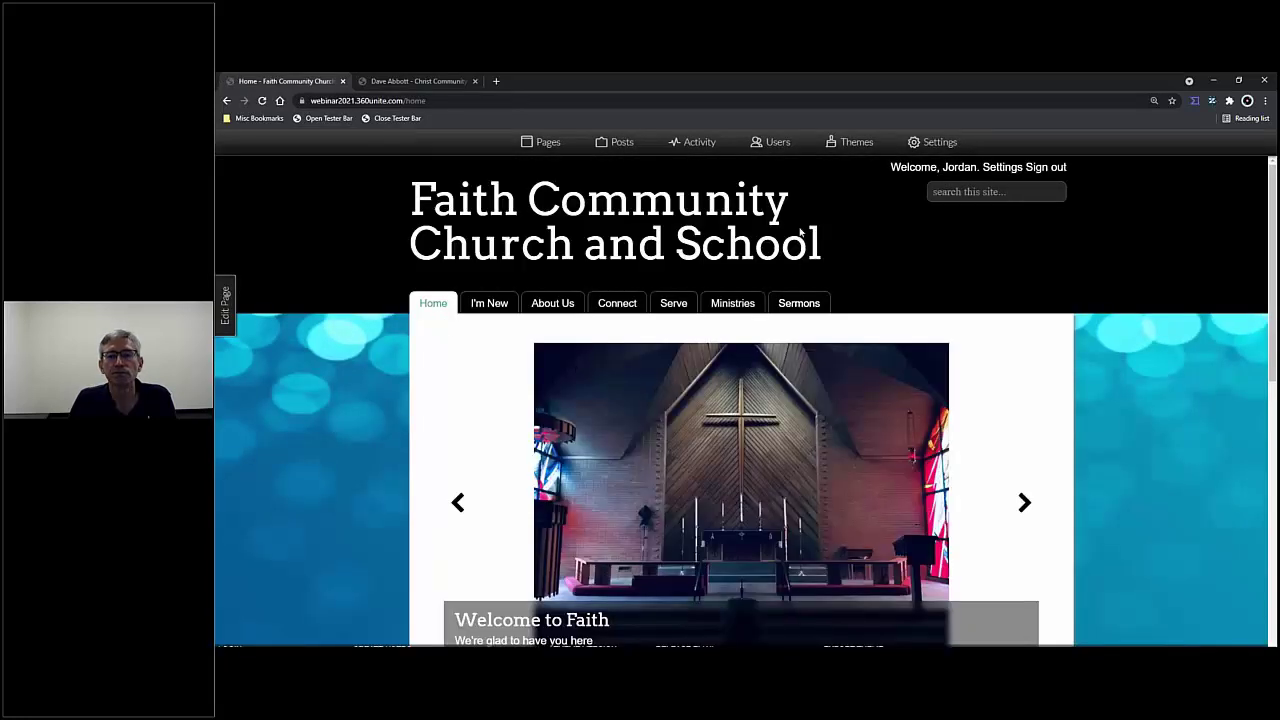
- Go to the site calendar via Connect > Calendar, showing June 2021
{"action": "mouse_move", "coordinate": [617, 305]}
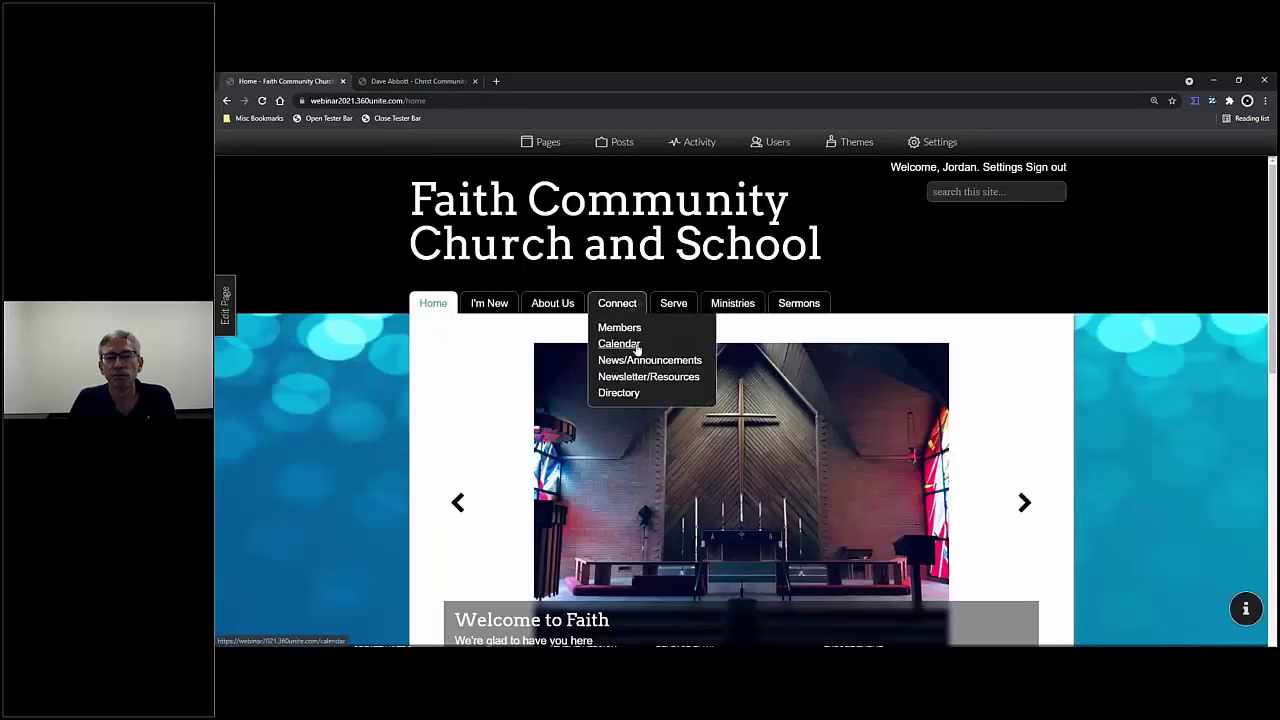
{"action": "left_click", "coordinate": [636, 345]}
{"action": "scroll", "coordinate": [1088, 415], "scroll_direction": "down", "scroll_amount": 1}
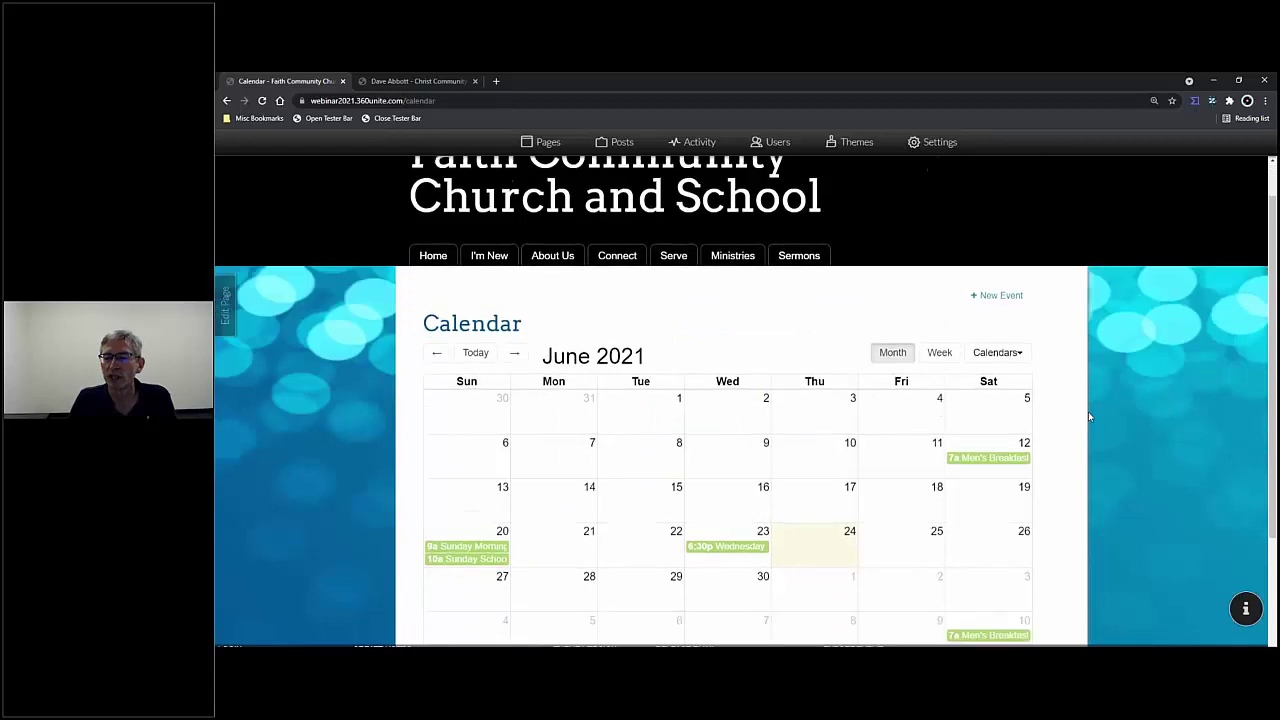
{"action": "scroll", "coordinate": [1088, 415], "scroll_direction": "down", "scroll_amount": 1}
- Check the Calendars list, then scroll through the June 2021 month view
{"action": "left_click", "coordinate": [1012, 290]}
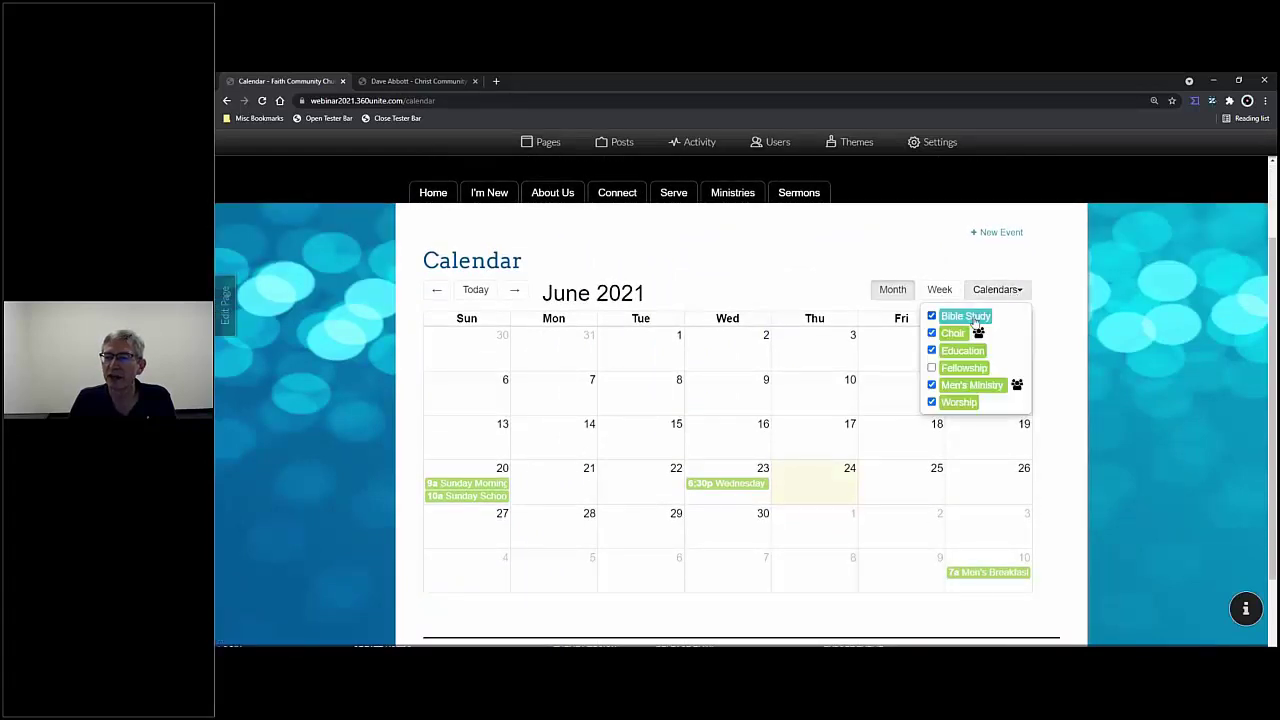
{"action": "left_click", "coordinate": [1049, 316]}
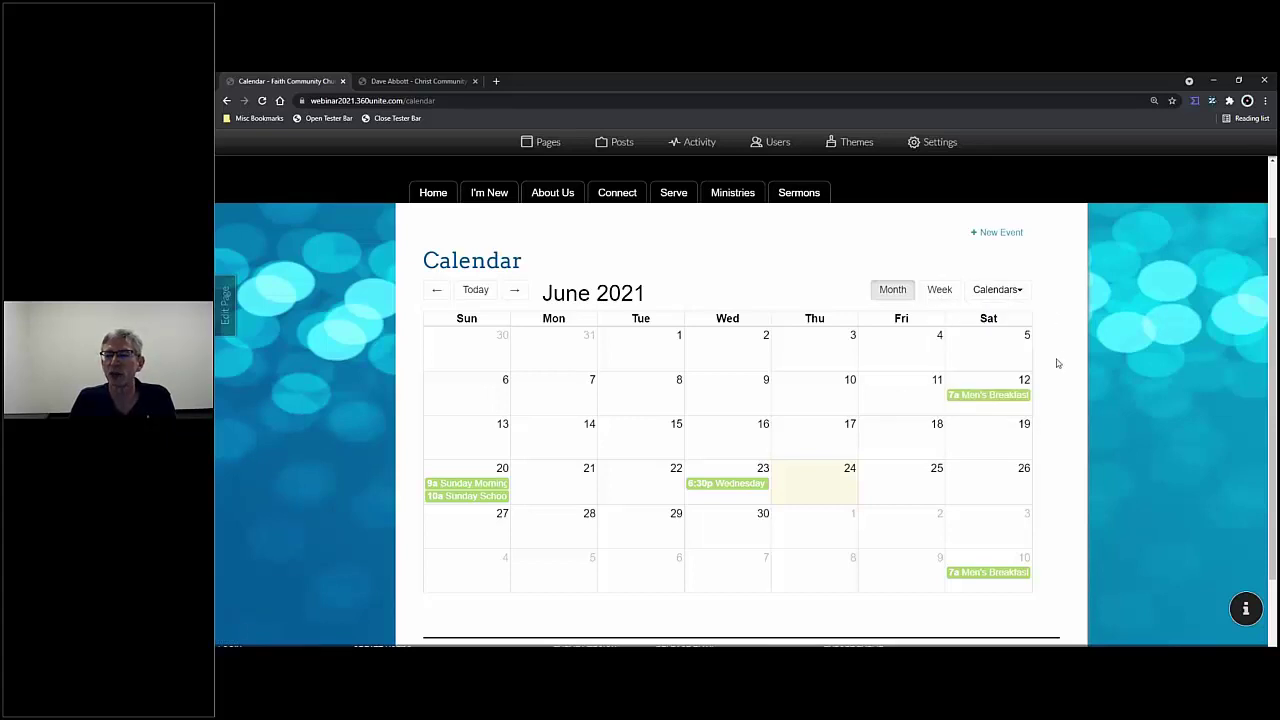
{"action": "scroll", "coordinate": [1060, 362], "scroll_direction": "down", "scroll_amount": 1}
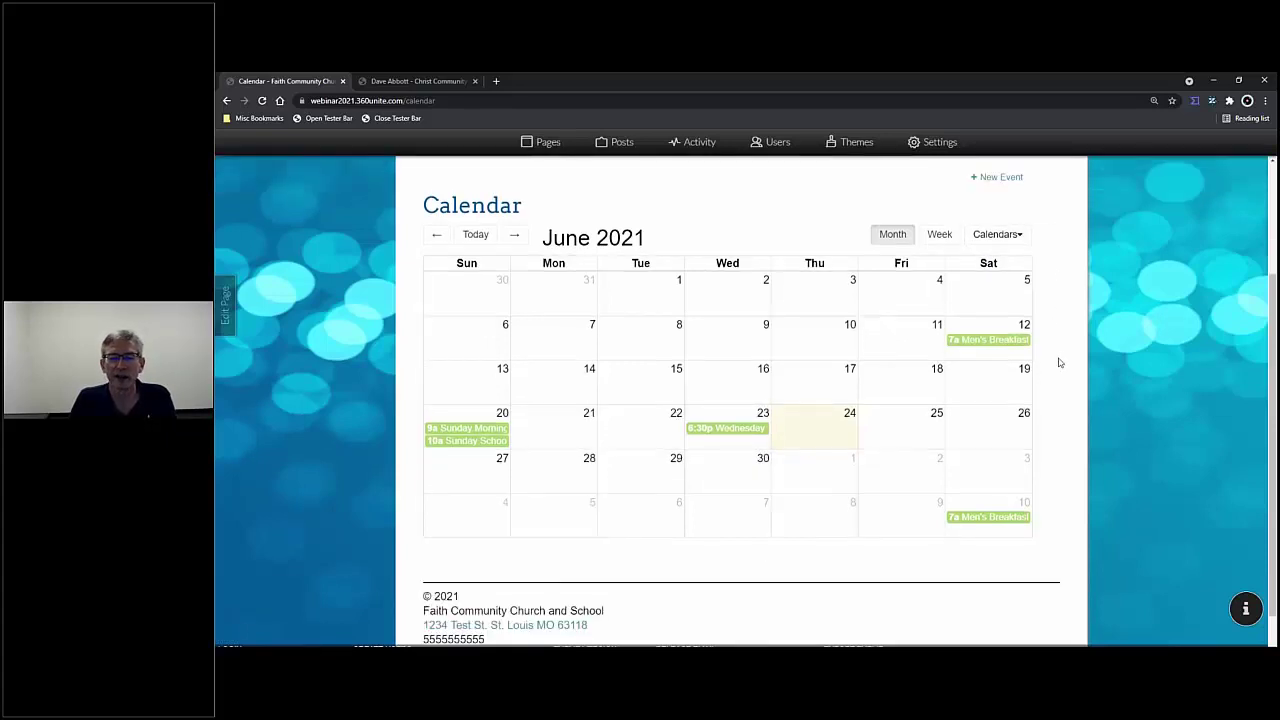
{"action": "scroll", "coordinate": [1060, 362], "scroll_direction": "up", "scroll_amount": 1}
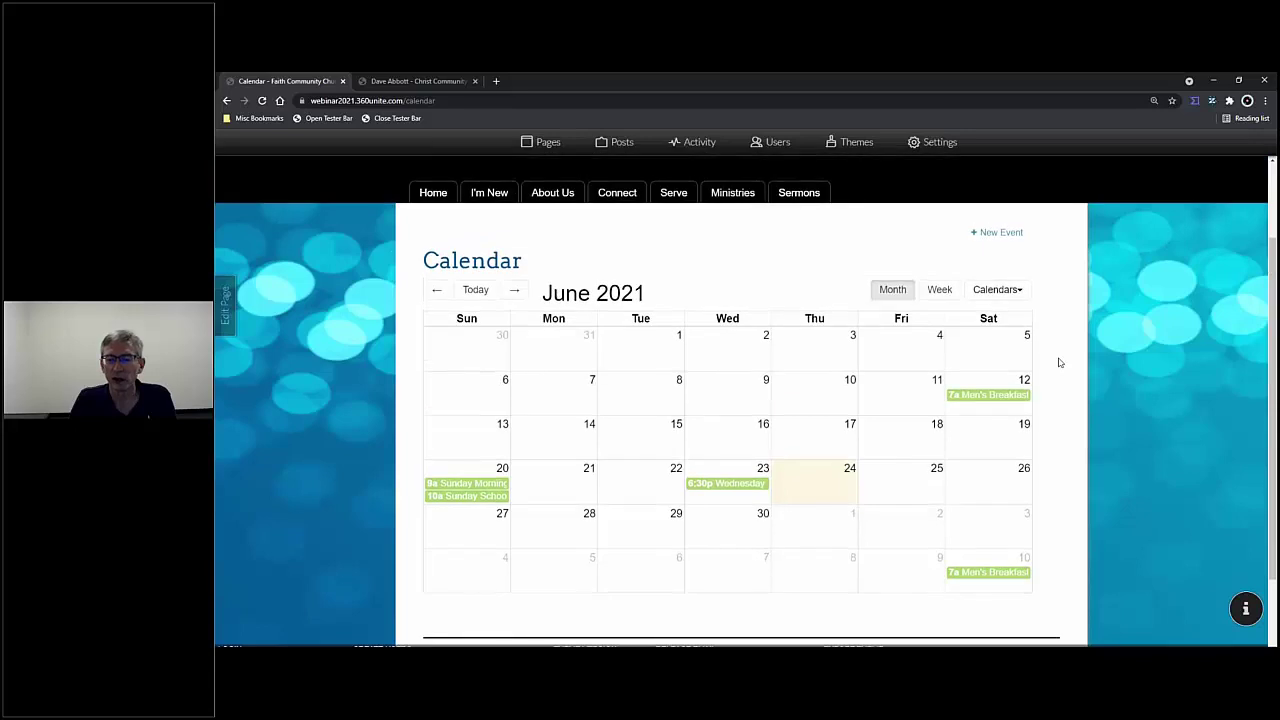
{"action": "scroll", "coordinate": [1060, 362], "scroll_direction": "down", "scroll_amount": 1}
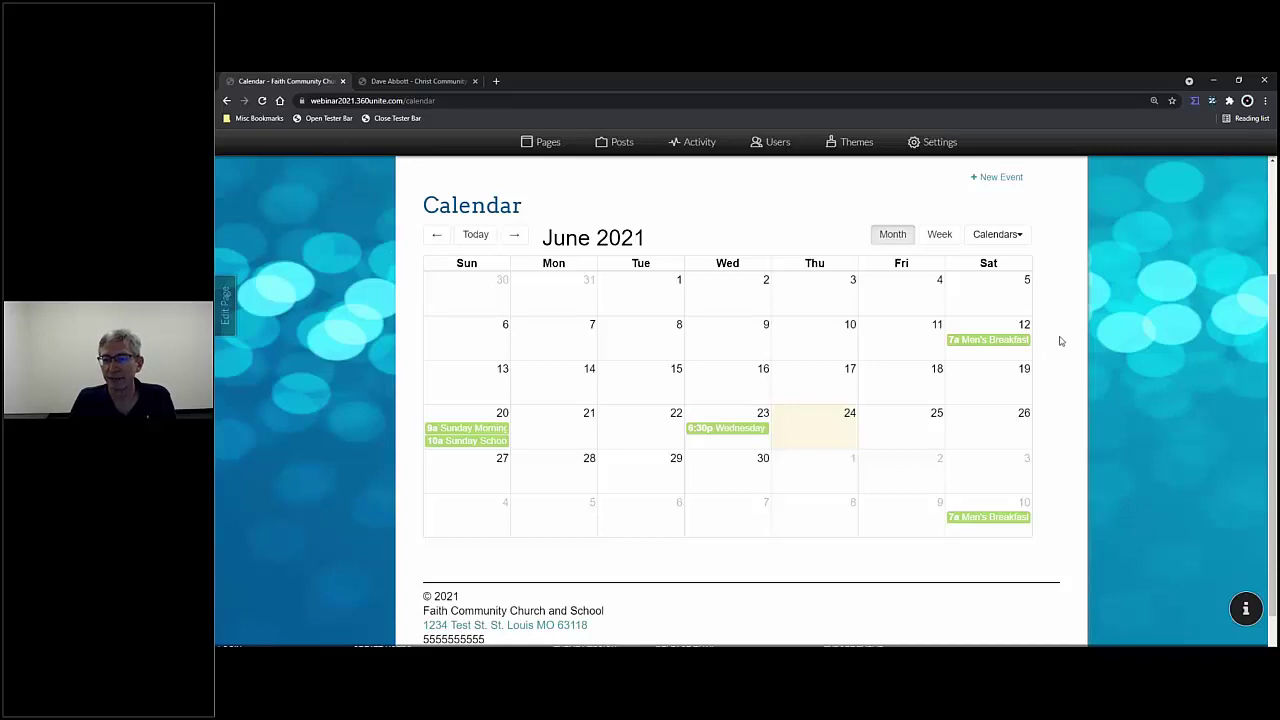
{"action": "scroll", "coordinate": [1057, 337], "scroll_direction": "up", "scroll_amount": 1}
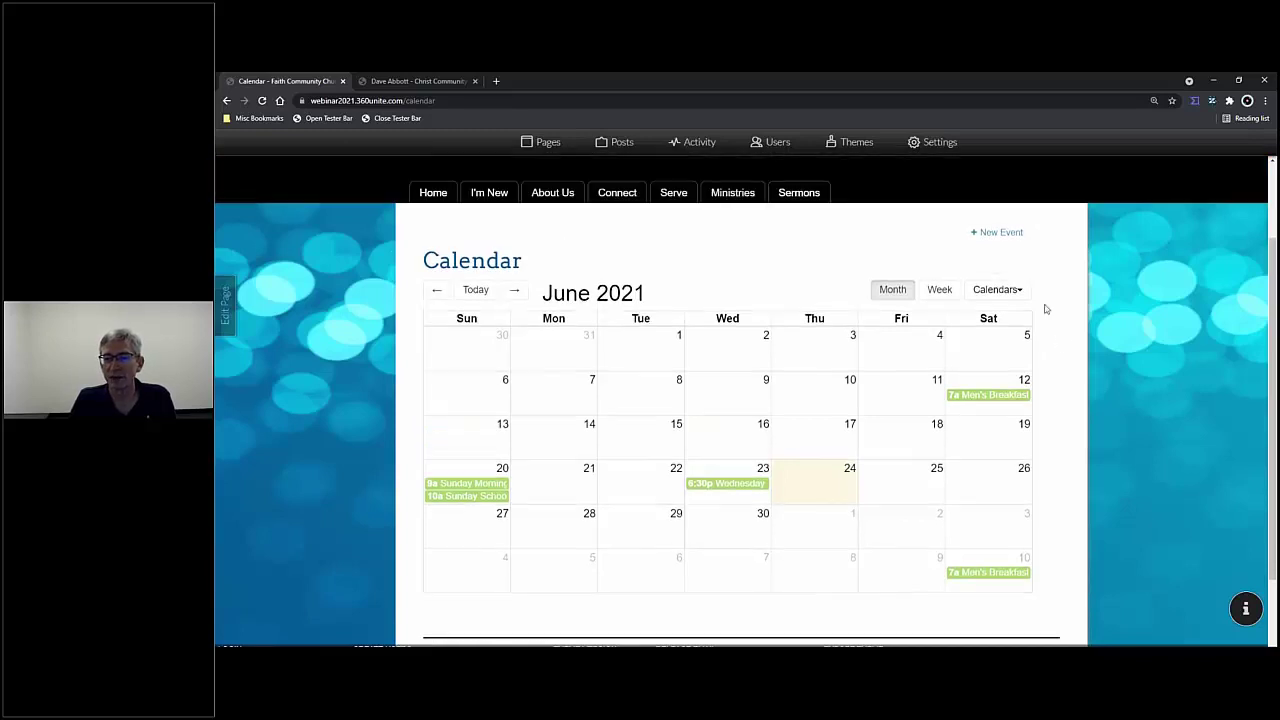
- Start a new event titled 'Fellowship Dinner'
{"action": "left_click", "coordinate": [996, 235]}
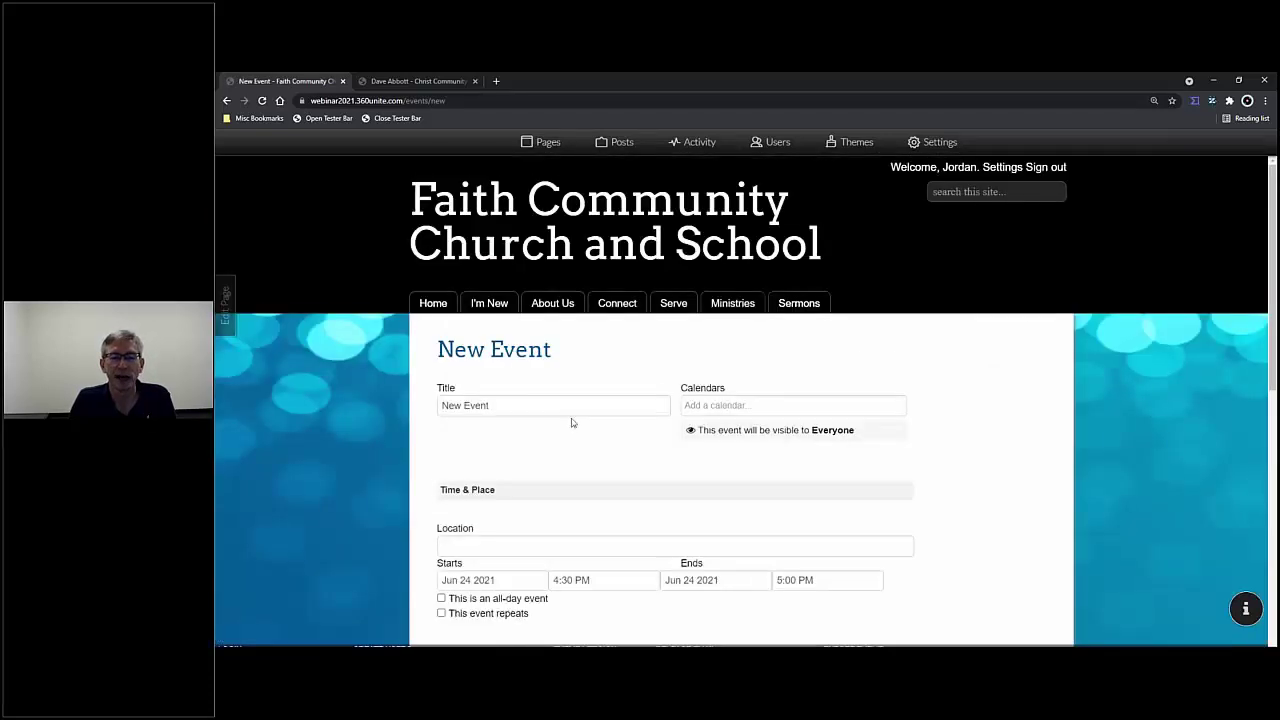
{"action": "scroll", "coordinate": [572, 420], "scroll_direction": "down", "scroll_amount": 2}
{"action": "left_click_drag", "start_coordinate": [516, 295], "coordinate": [390, 259]}
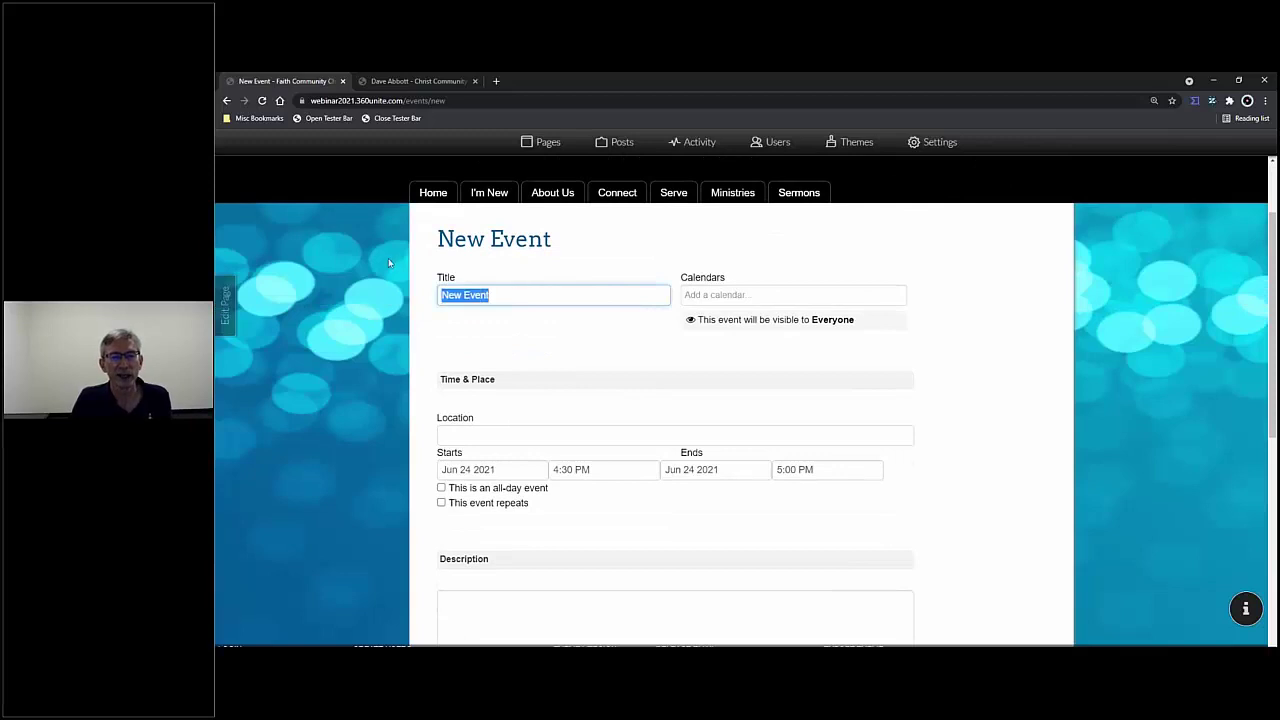
{"action": "type", "text": "fELLOWSHIP"}
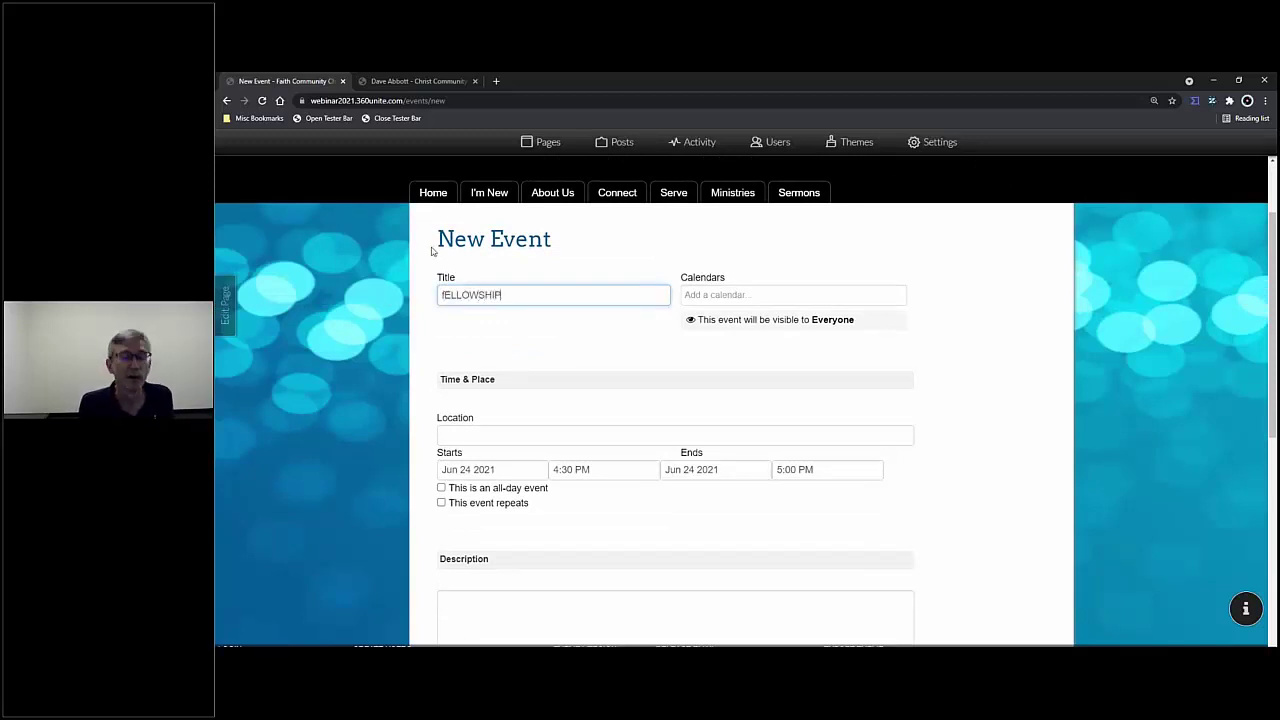
{"action": "key", "text": "BackSpace"}
{"action": "key", "text": "BackSpace"}
{"action": "key", "text": "BackSpace"}
{"action": "key", "text": "BackSpace"}
{"action": "key", "text": "BackSpace"}
{"action": "key", "text": "BackSpace"}
{"action": "key", "text": "BackSpace"}
{"action": "key", "text": "BackSpace"}
{"action": "key", "text": "BackSpace"}
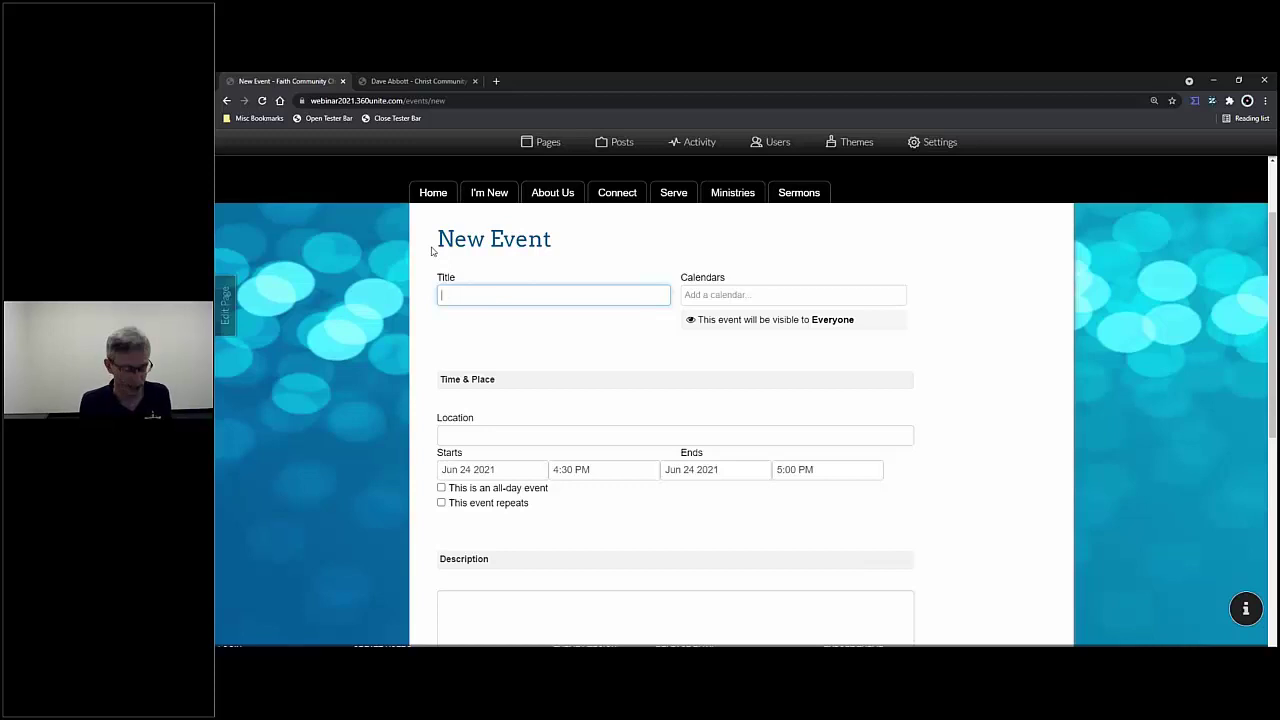
{"action": "type", "text": "Fello"}
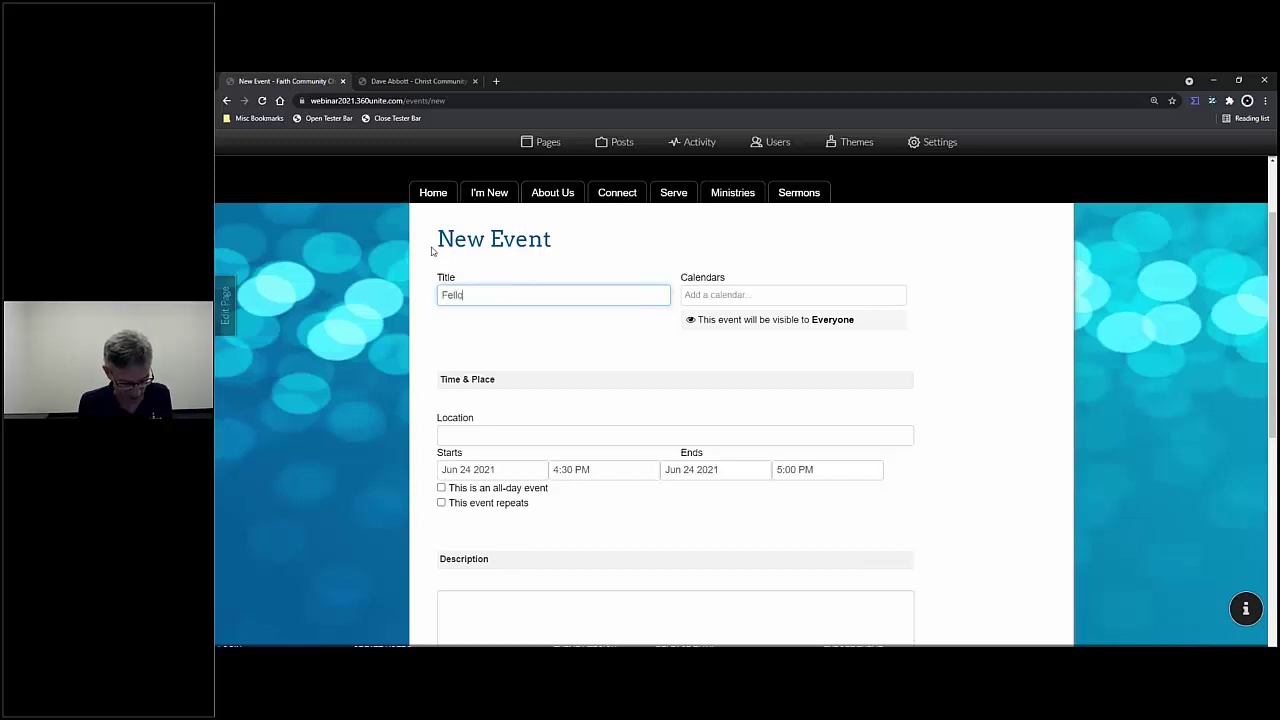
{"action": "type", "text": "wship Dinner"}
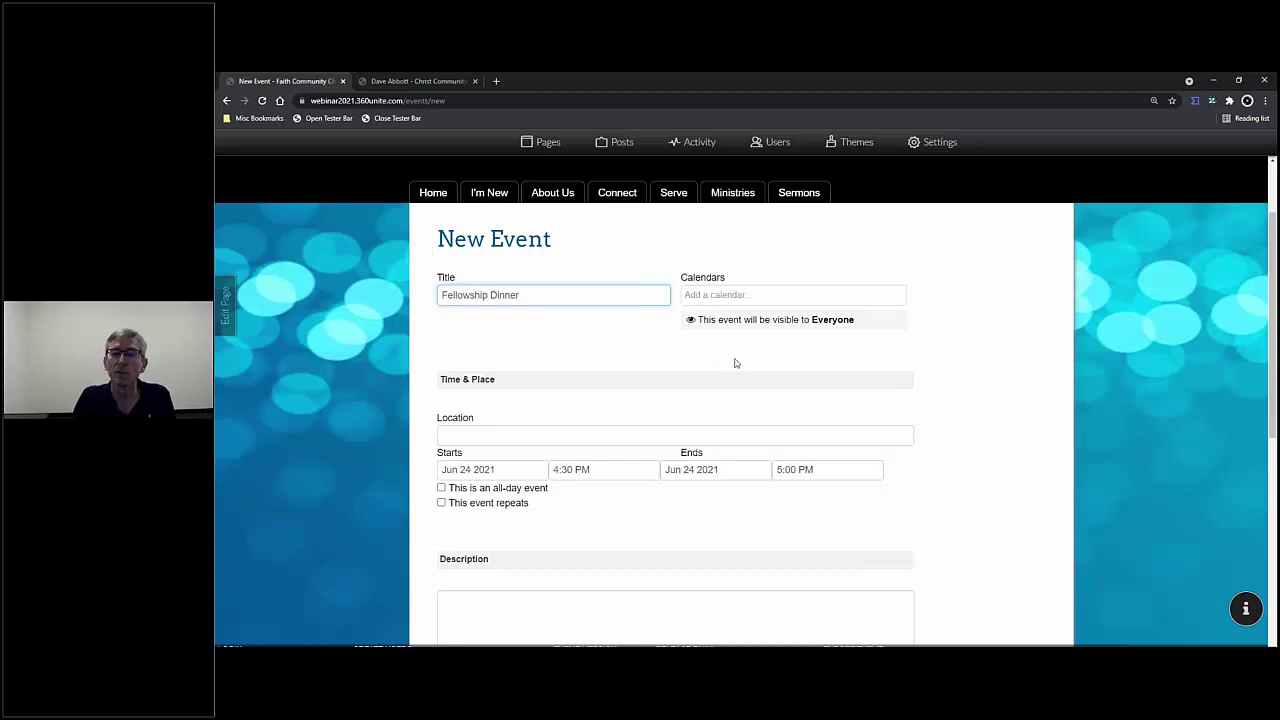
- Assign the event to the Fellowship calendar with location Church Basement
{"action": "left_click", "coordinate": [738, 295]}
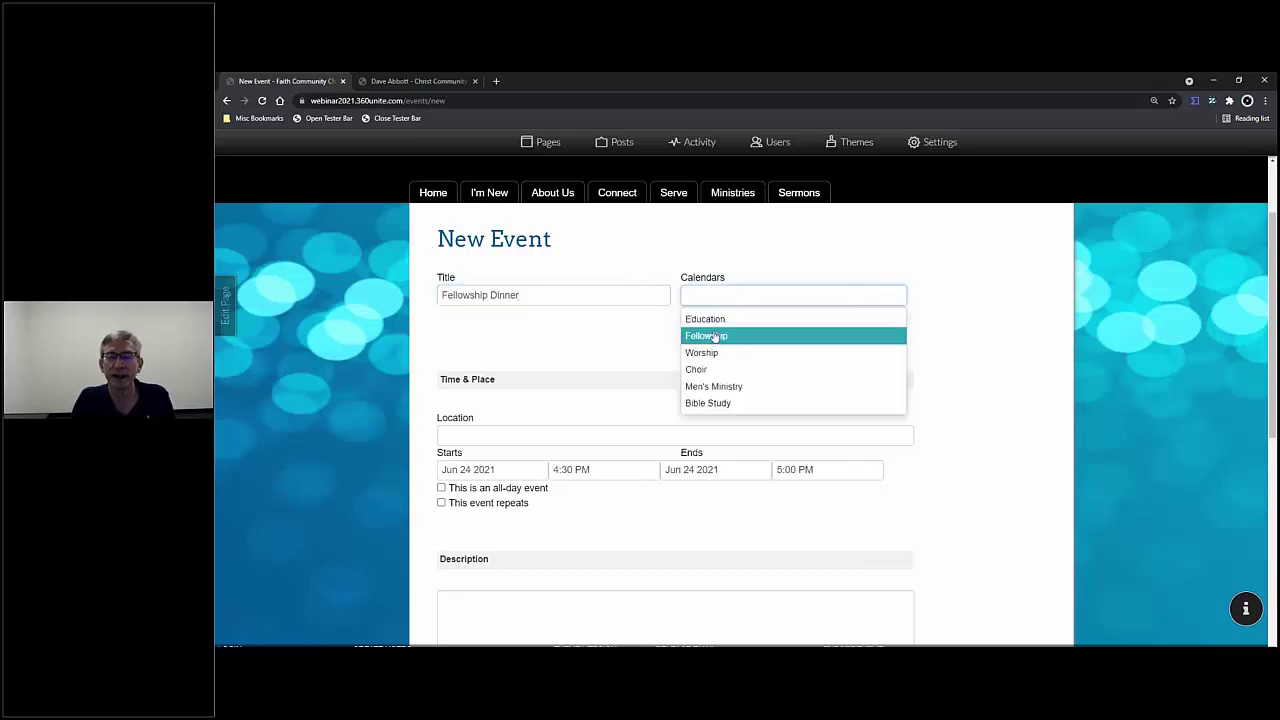
{"action": "left_click", "coordinate": [714, 336]}
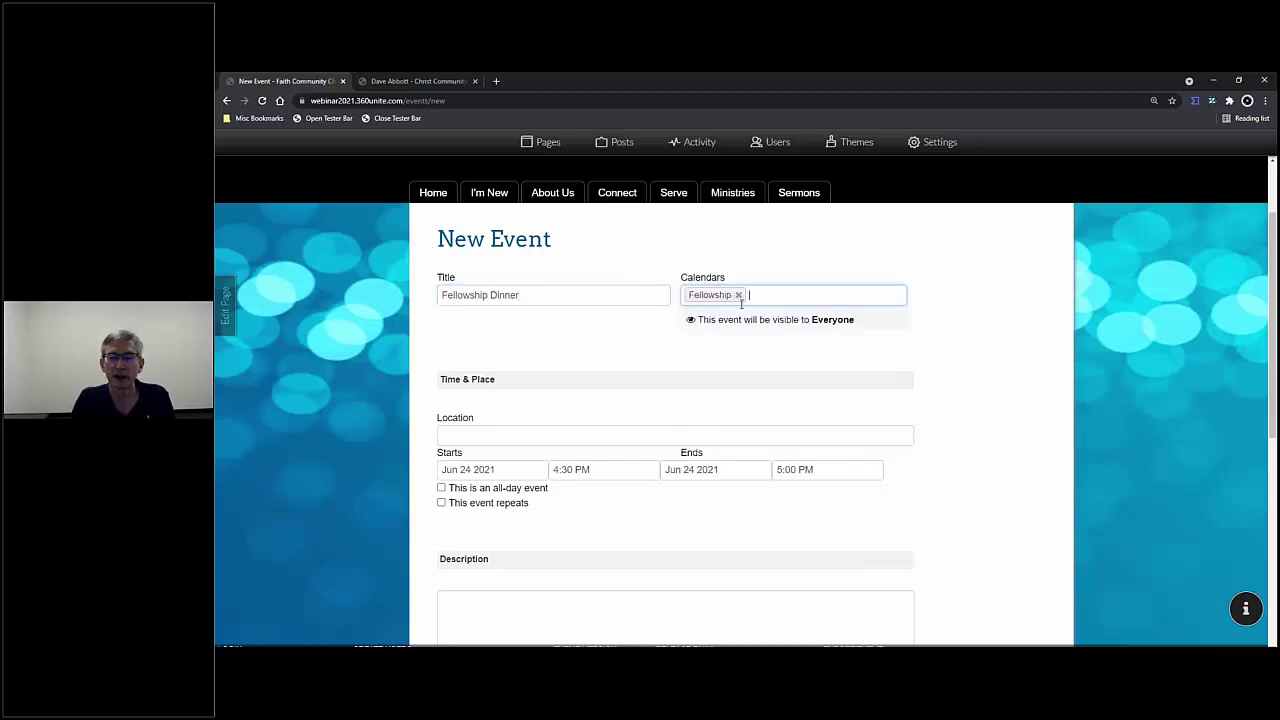
{"action": "scroll", "coordinate": [745, 305], "scroll_direction": "down", "scroll_amount": 1}
{"action": "left_click", "coordinate": [514, 382]}
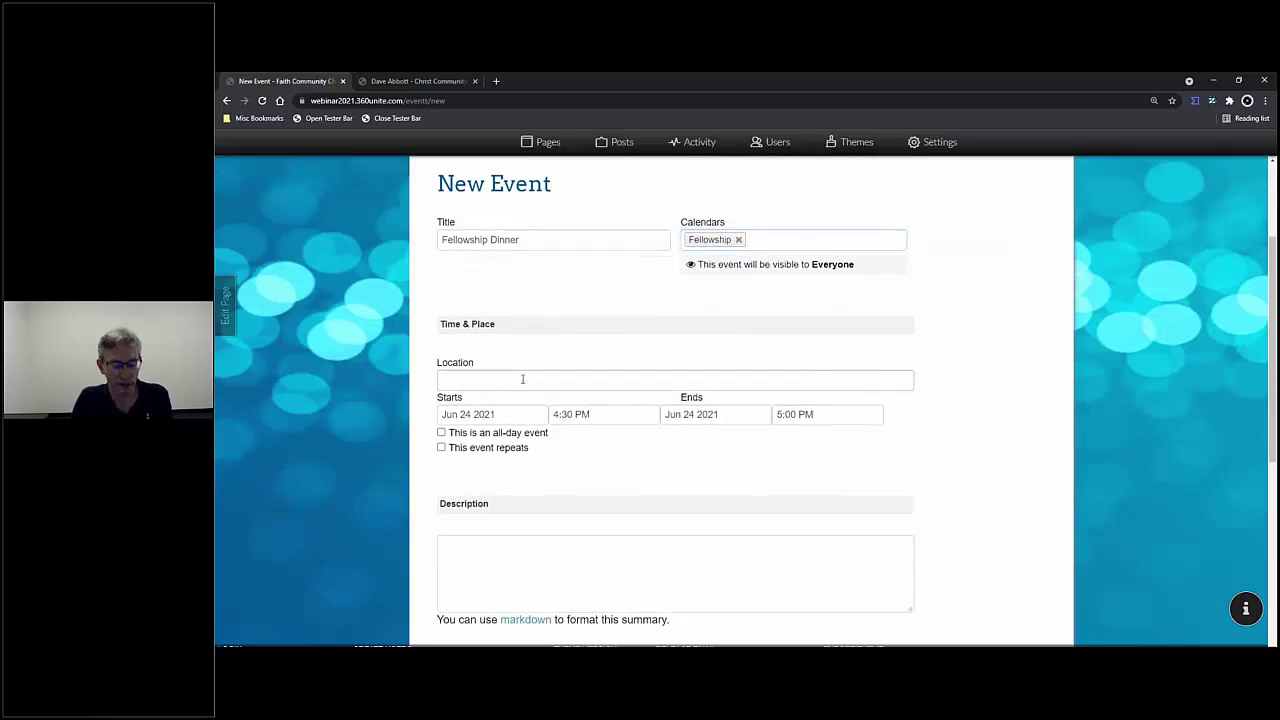
{"action": "type", "text": "Church"}
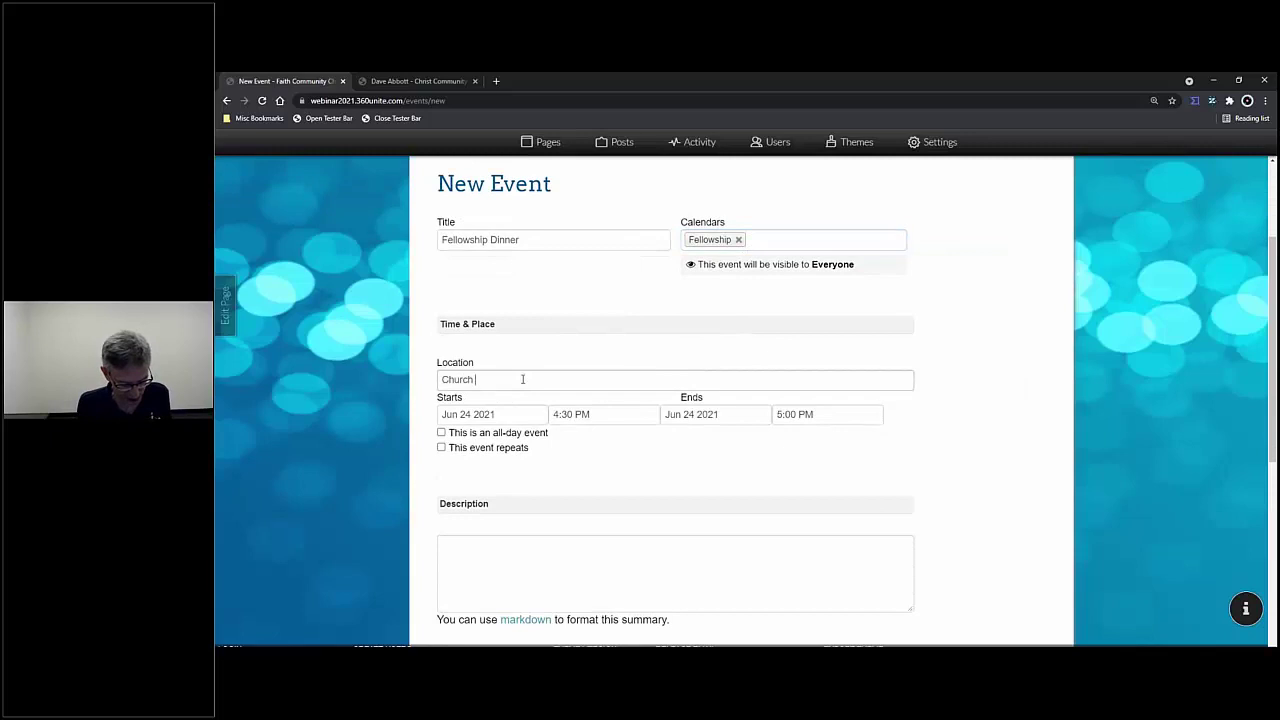
{"action": "type", "text": " Basement"}
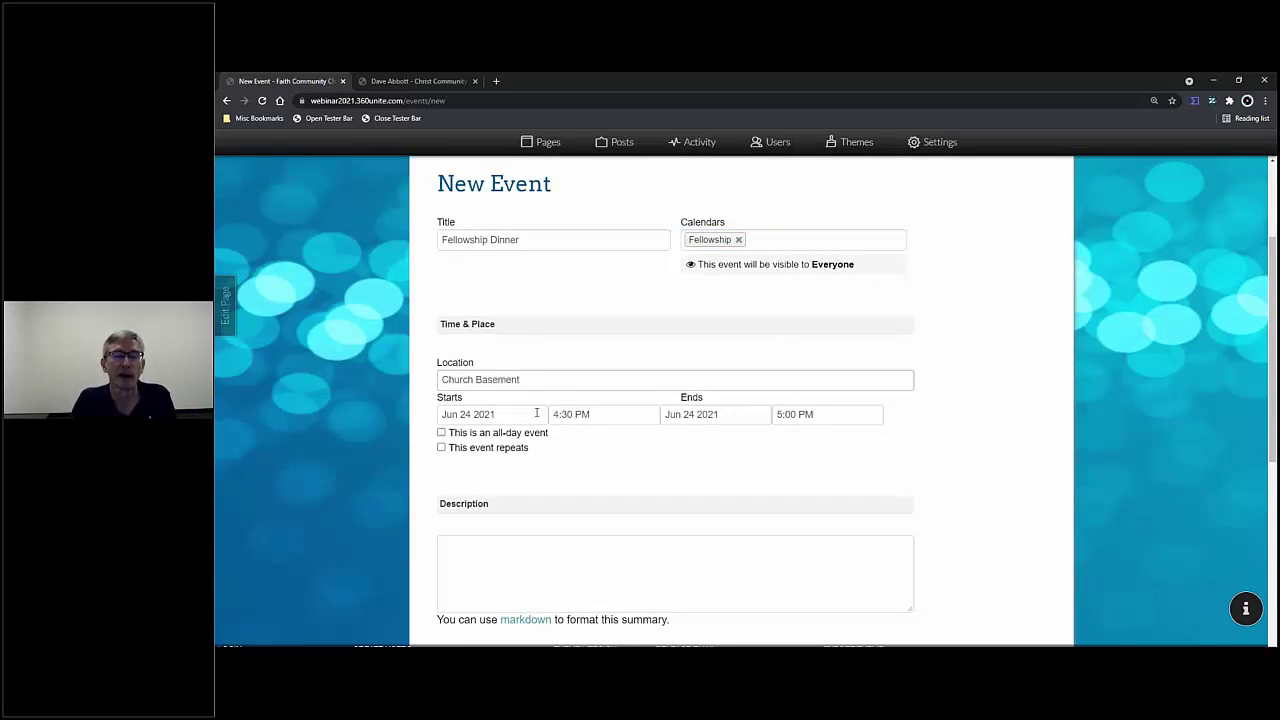
- Set the event to Jul 01 2021, 5:30–7:30 PM
{"action": "left_click", "coordinate": [527, 414]}
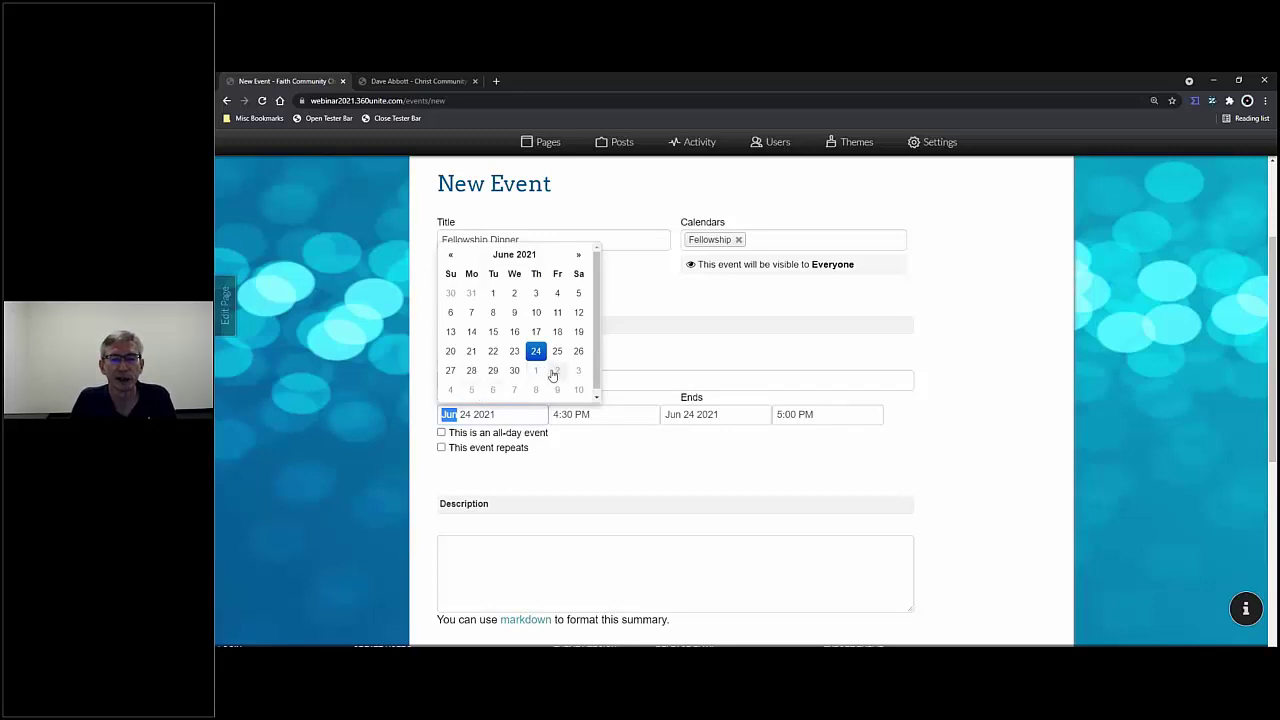
{"action": "left_click", "coordinate": [536, 370]}
{"action": "left_click", "coordinate": [596, 413]}
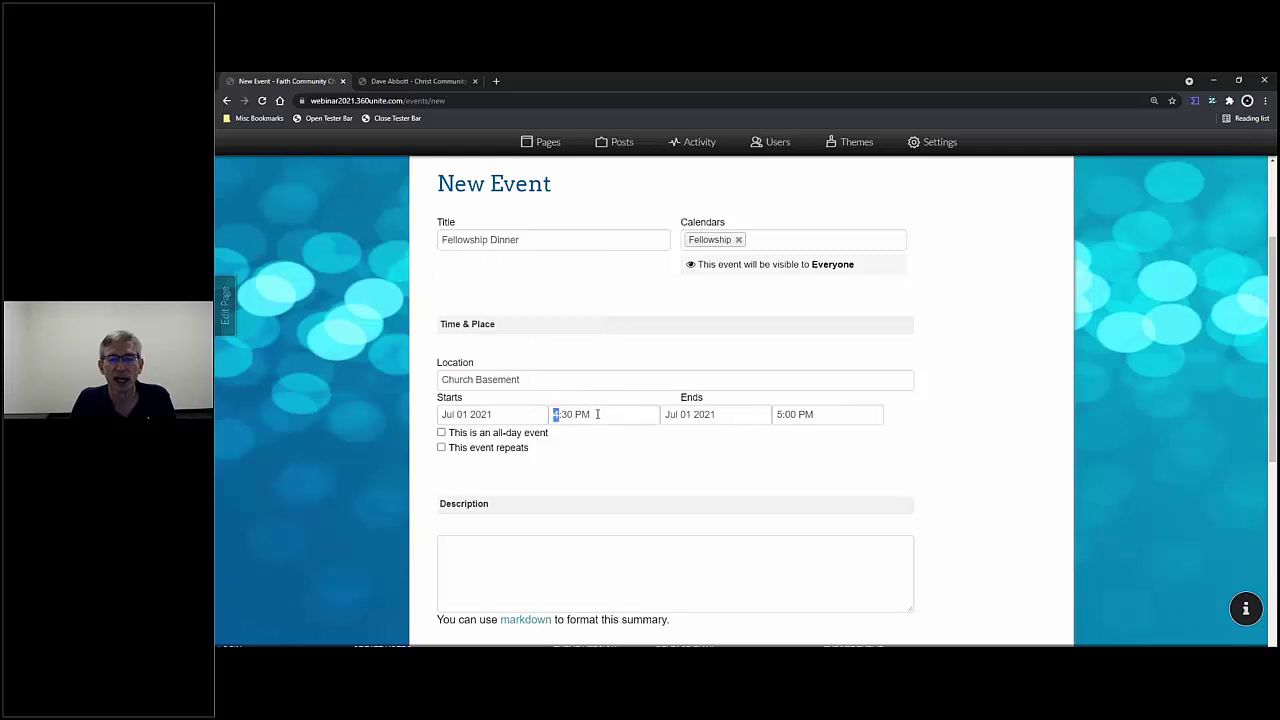
{"action": "type", "text": "6"}
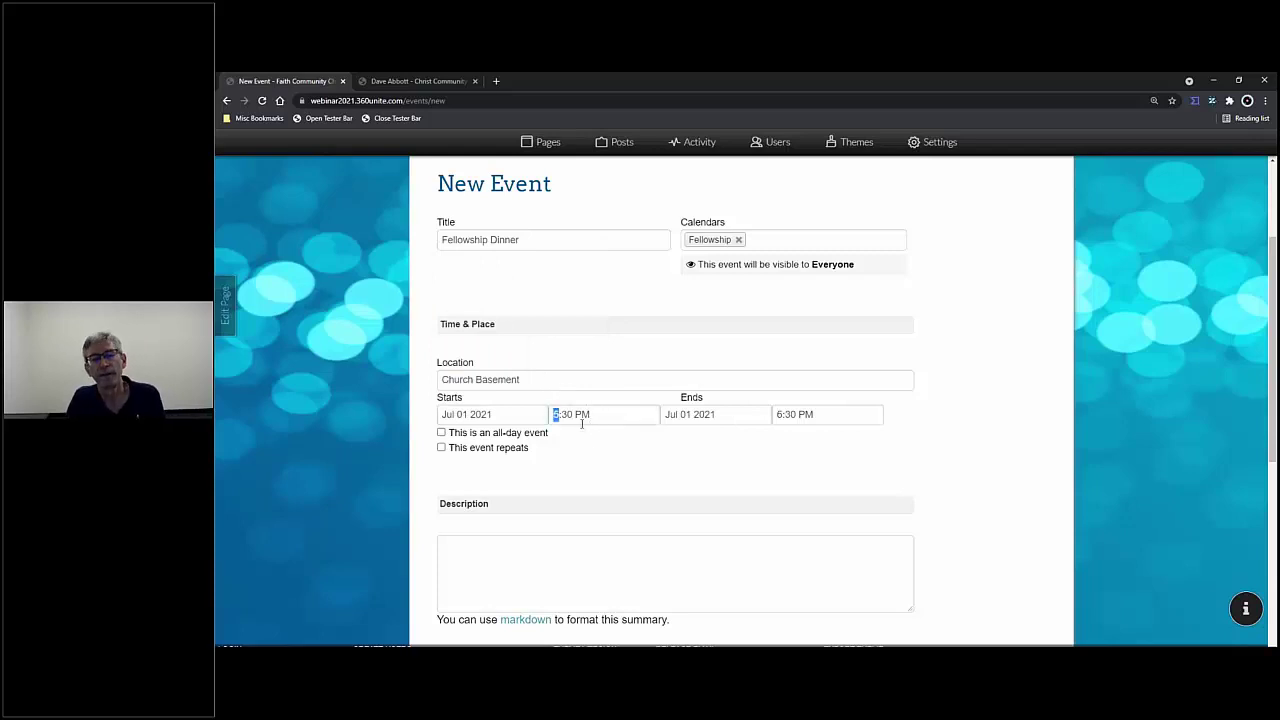
{"action": "left_click", "coordinate": [780, 415]}
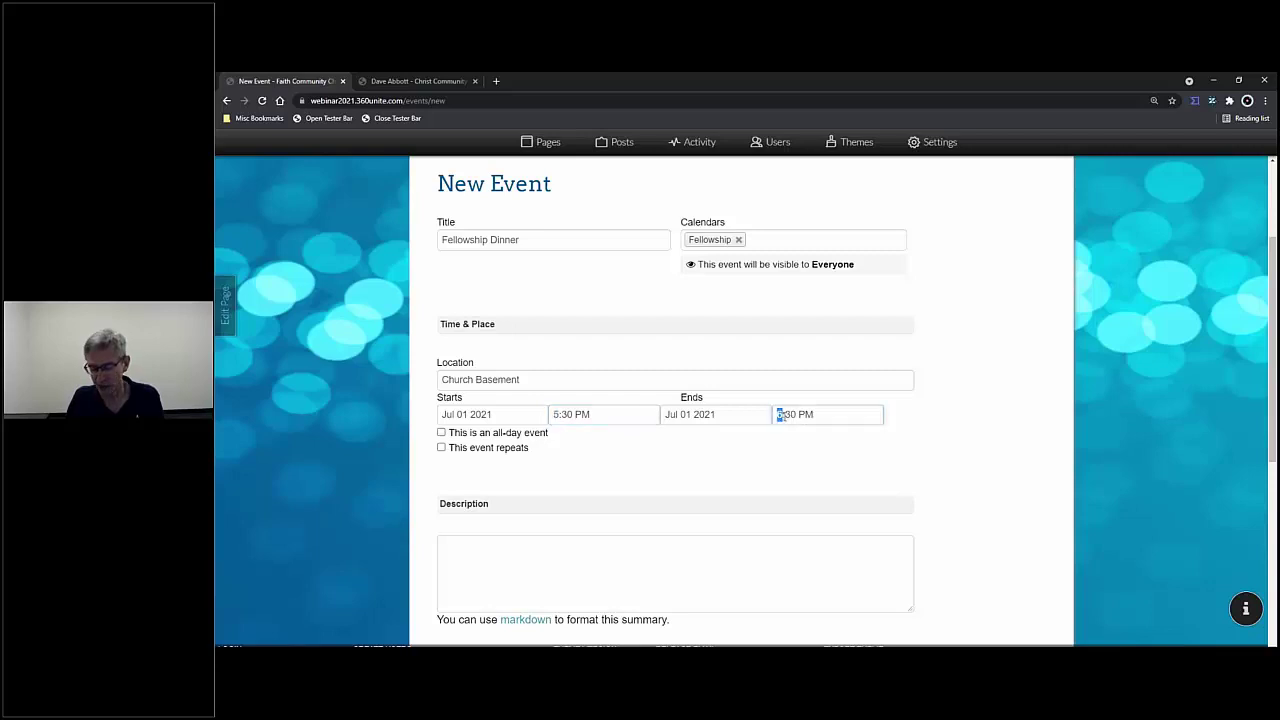
{"action": "type", "text": "7"}
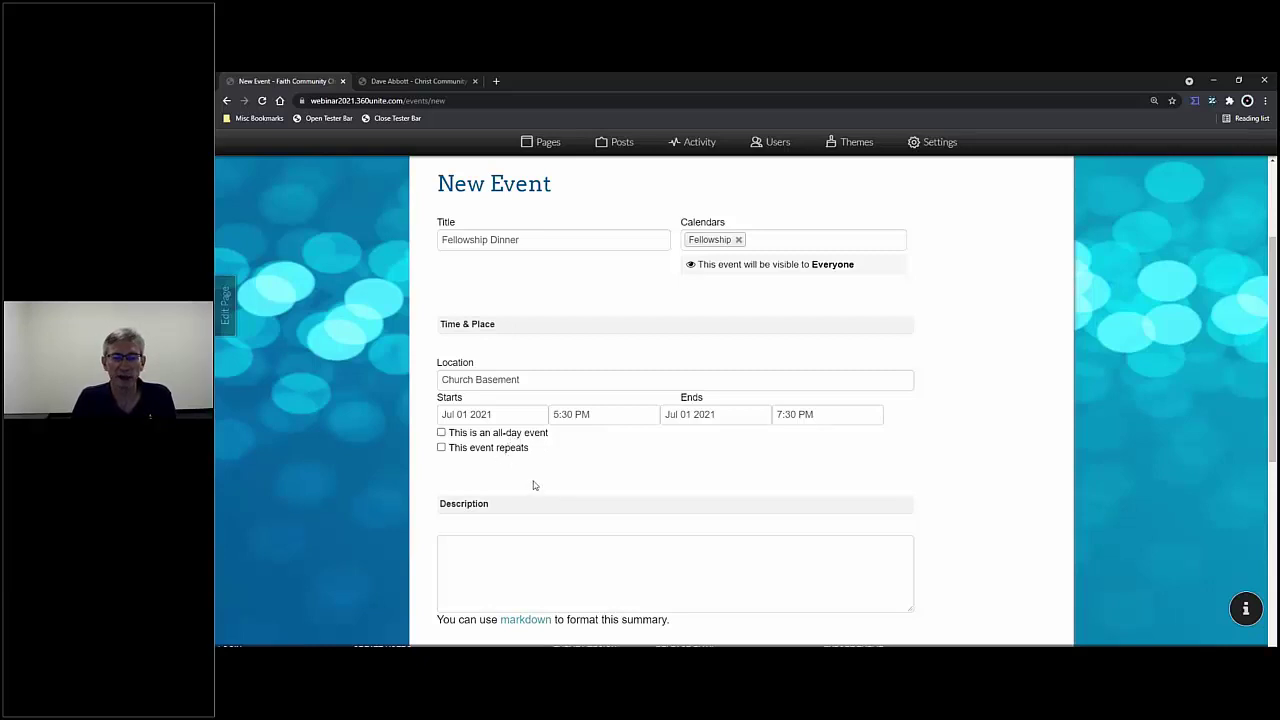
{"action": "scroll", "coordinate": [533, 485], "scroll_direction": "down", "scroll_amount": 2}
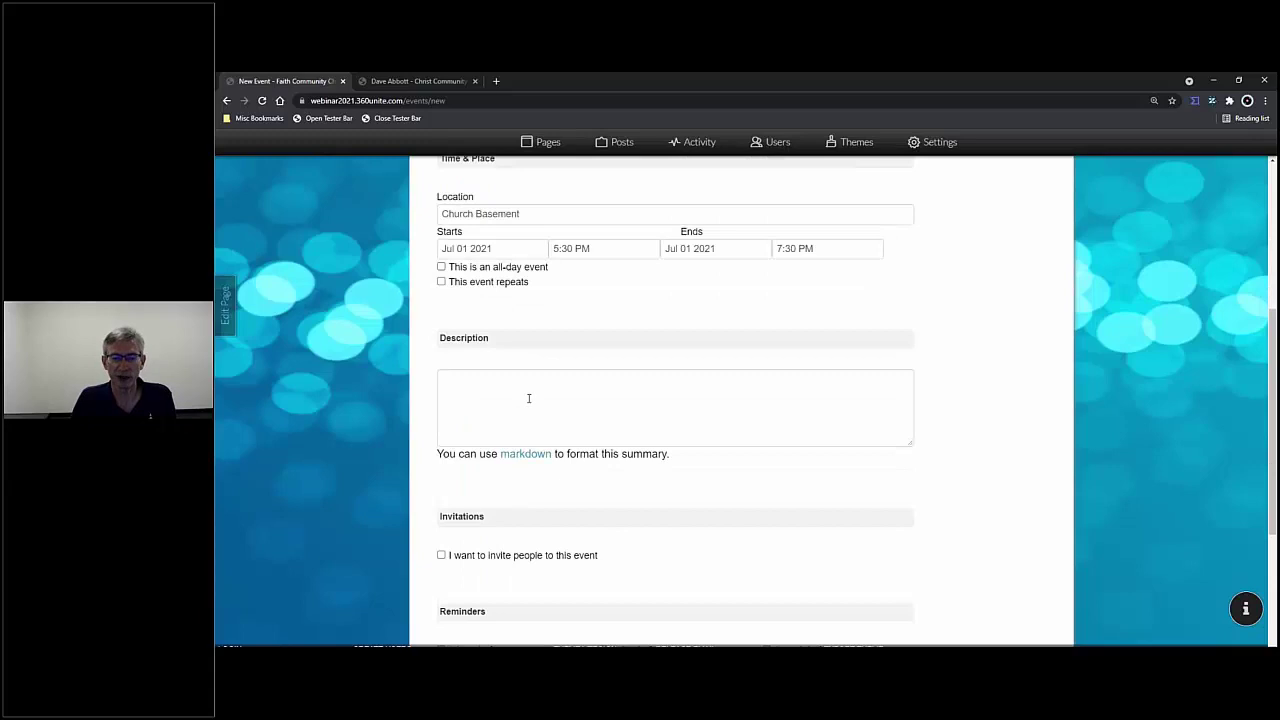
{"action": "scroll", "coordinate": [529, 398], "scroll_direction": "down", "scroll_amount": 3}
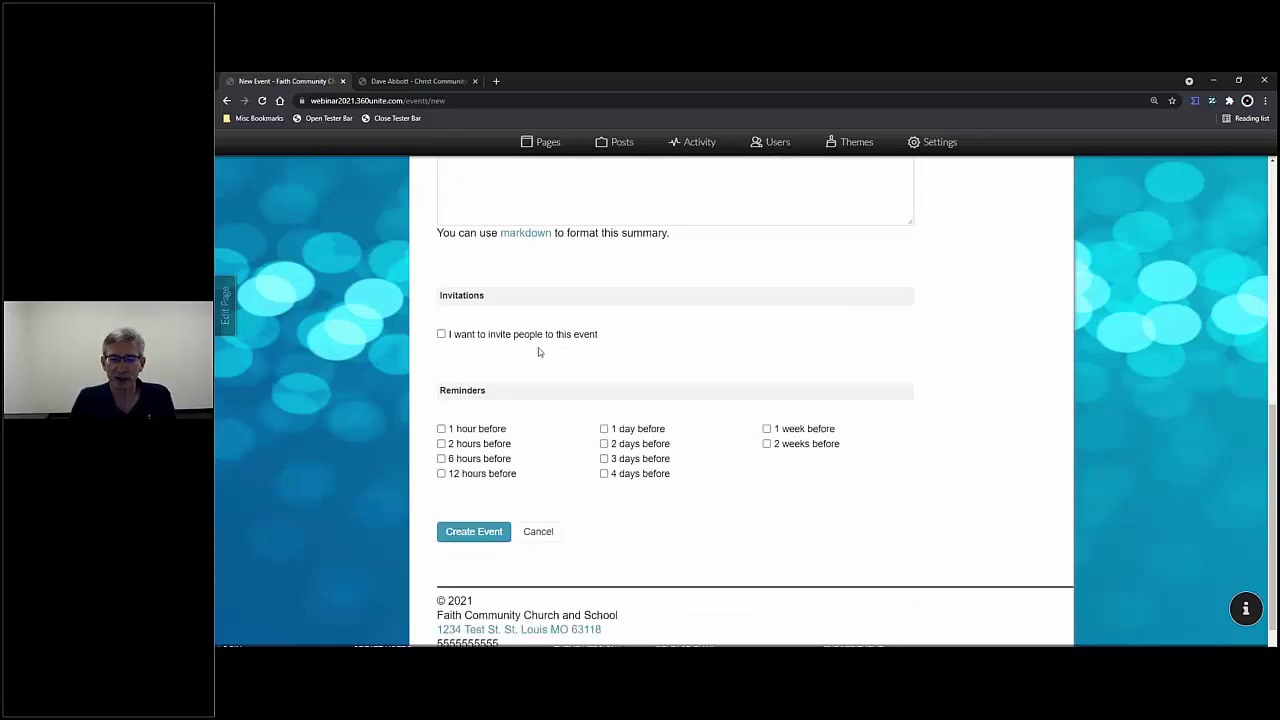
- Turn on invitations and invite only the first listed member
{"action": "left_click", "coordinate": [442, 336]}
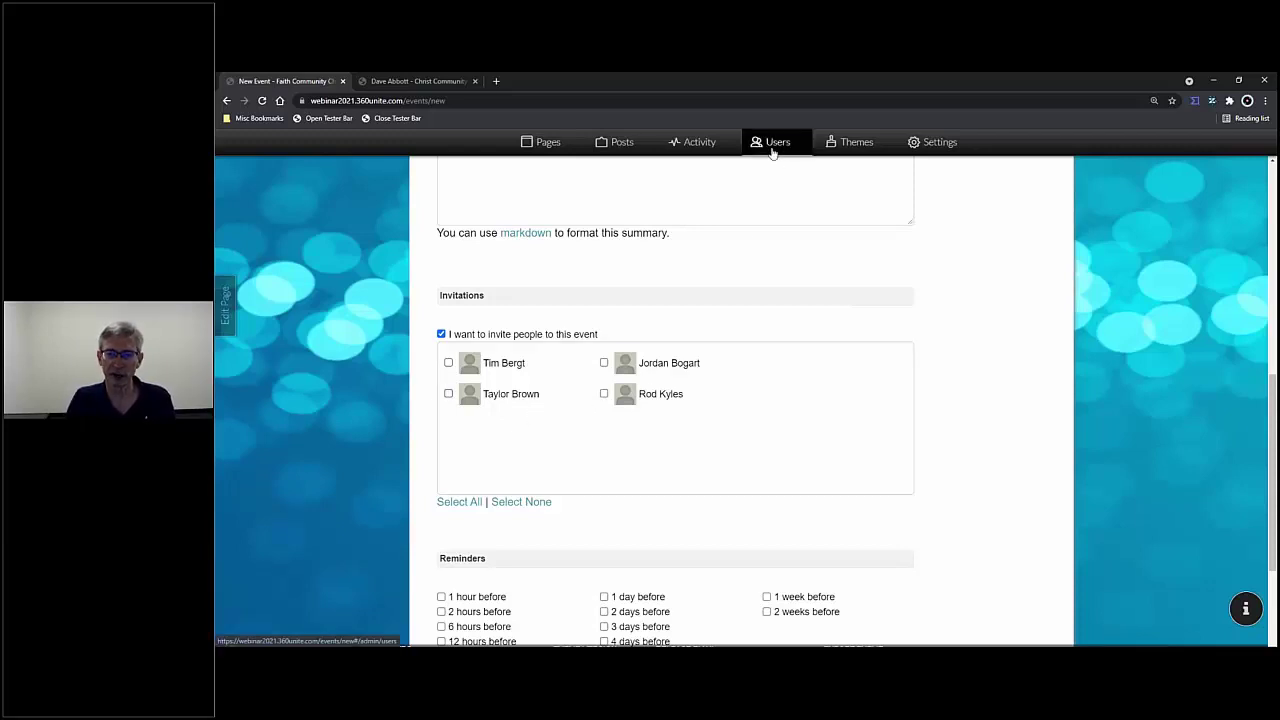
{"action": "left_click", "coordinate": [448, 363]}
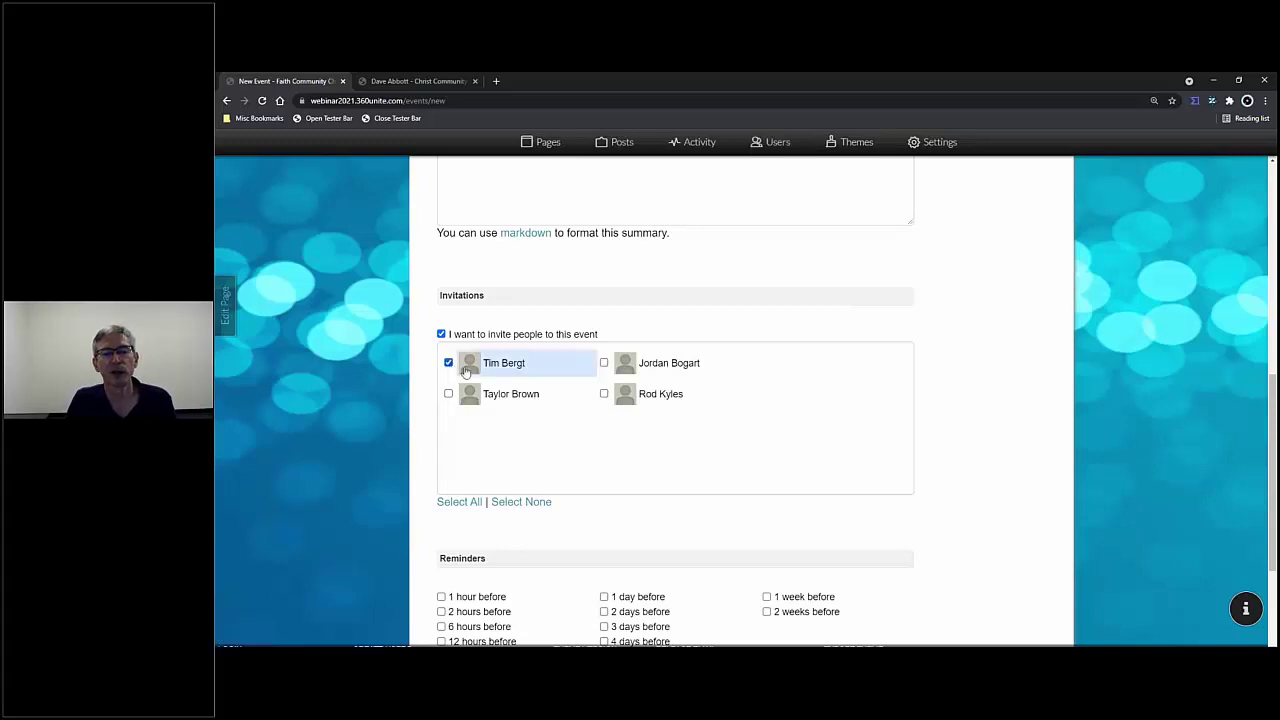
{"action": "left_click", "coordinate": [604, 363]}
{"action": "left_click", "coordinate": [604, 395]}
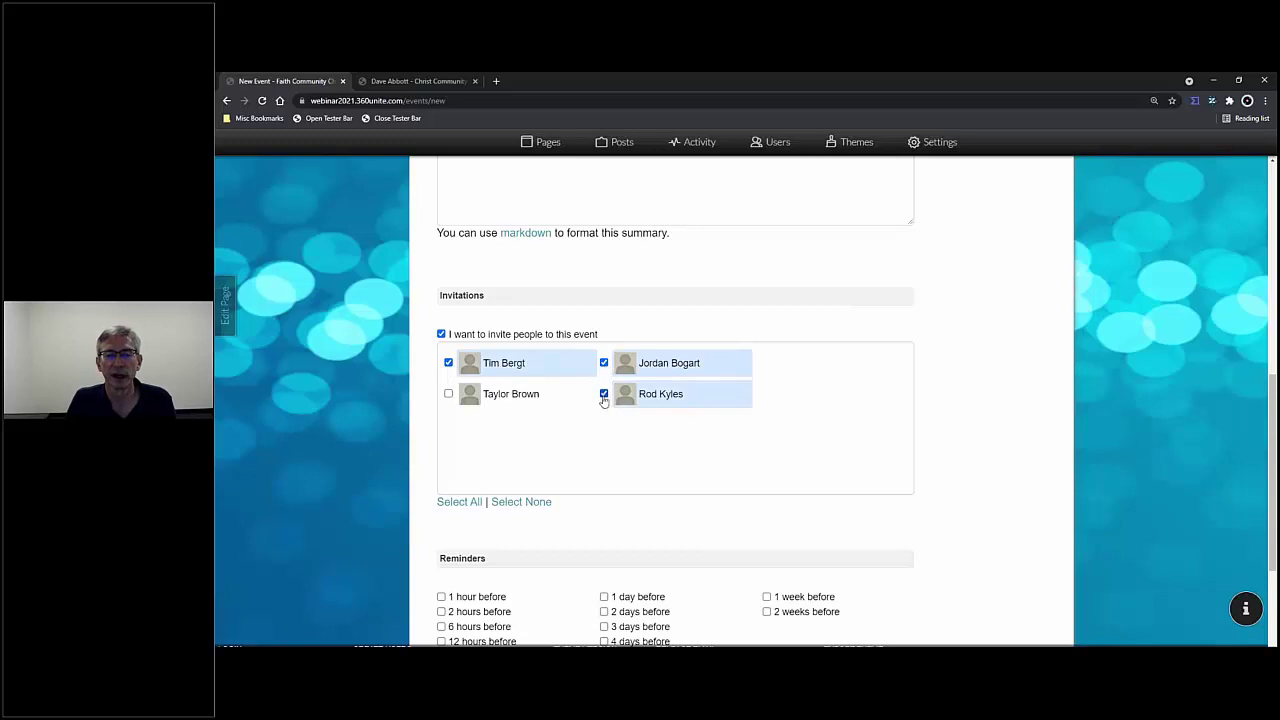
{"action": "left_click", "coordinate": [459, 502]}
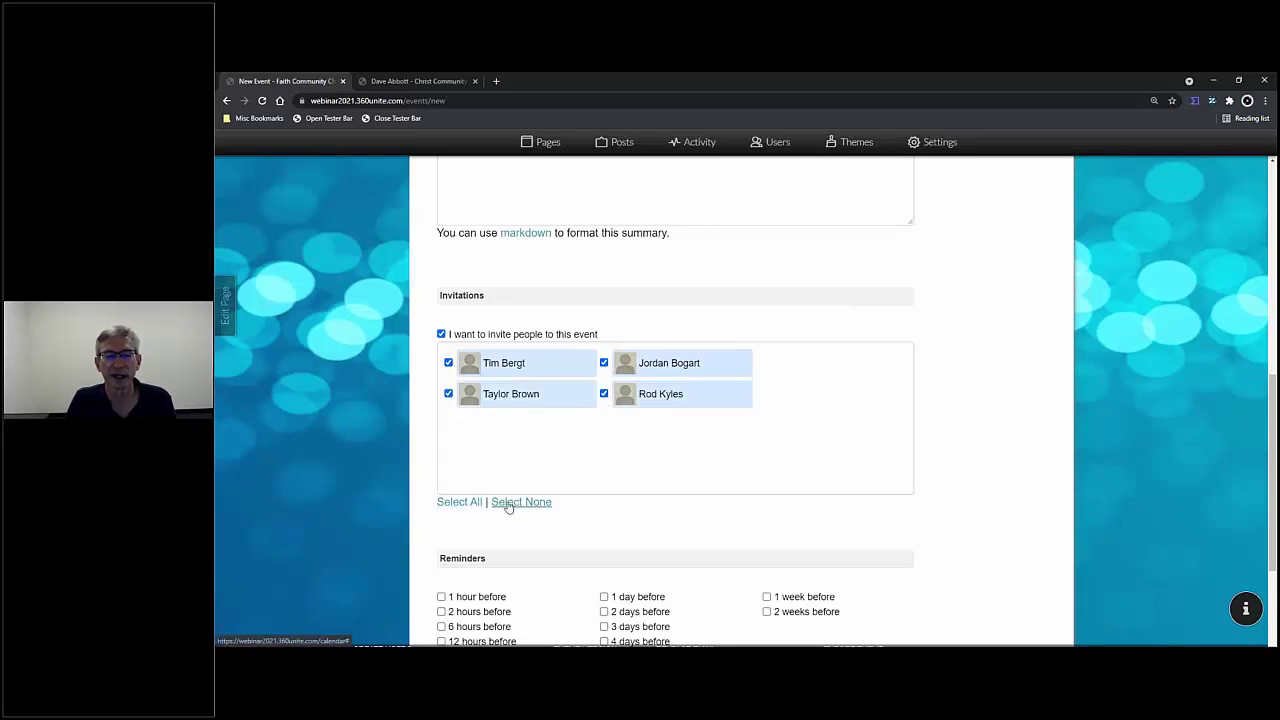
{"action": "left_click", "coordinate": [508, 503]}
{"action": "left_click", "coordinate": [449, 364]}
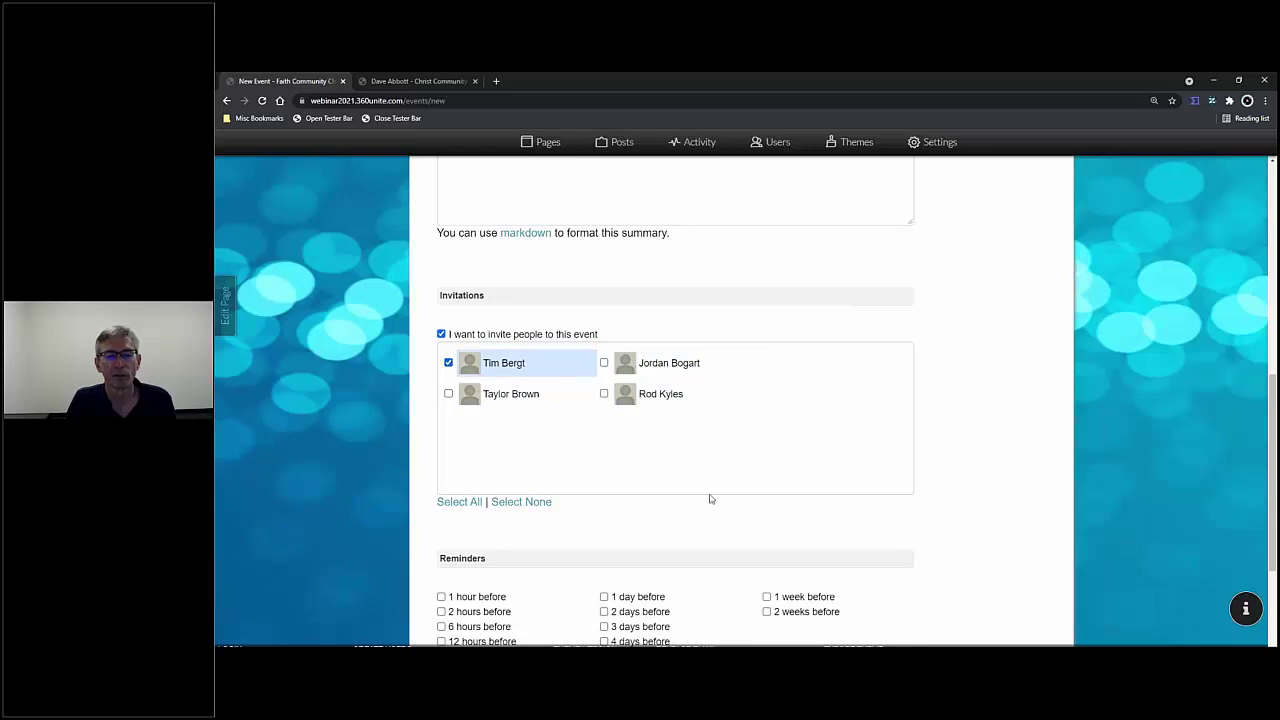
- Set reminders 1 hour, 1 day and 1 week before, and create the event
{"action": "scroll", "coordinate": [720, 503], "scroll_direction": "down", "scroll_amount": 3}
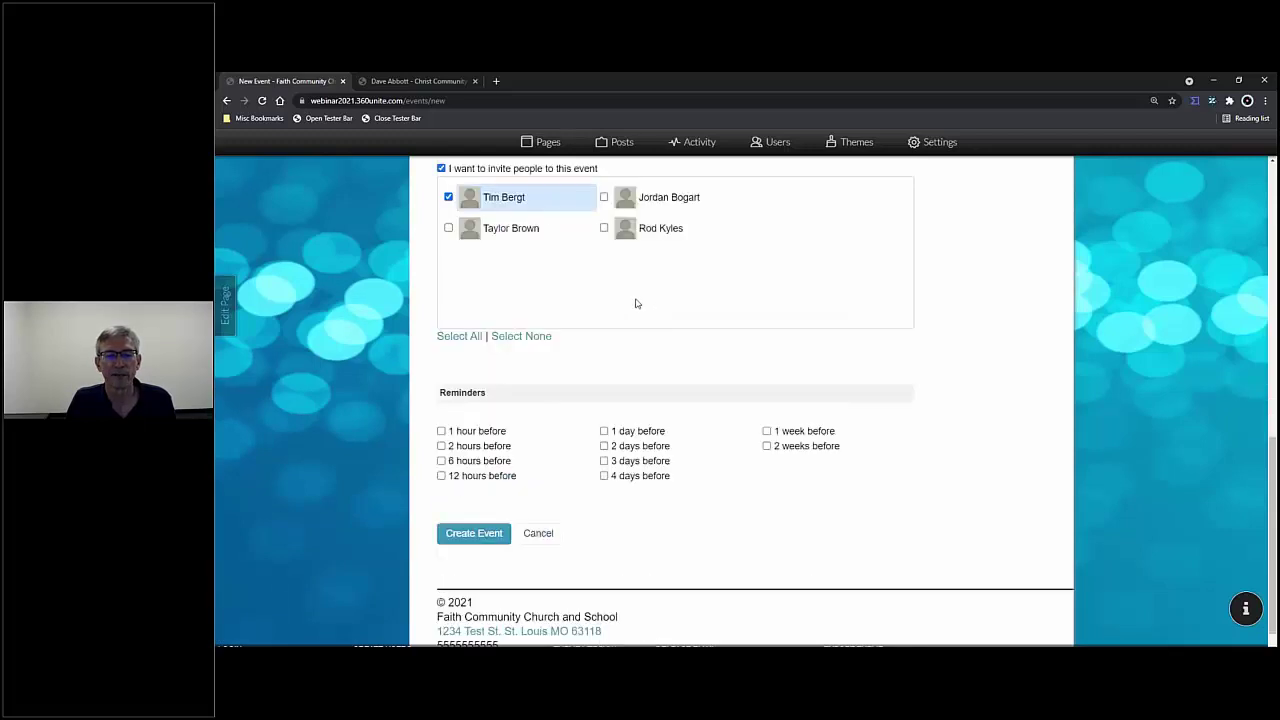
{"action": "left_click", "coordinate": [443, 433]}
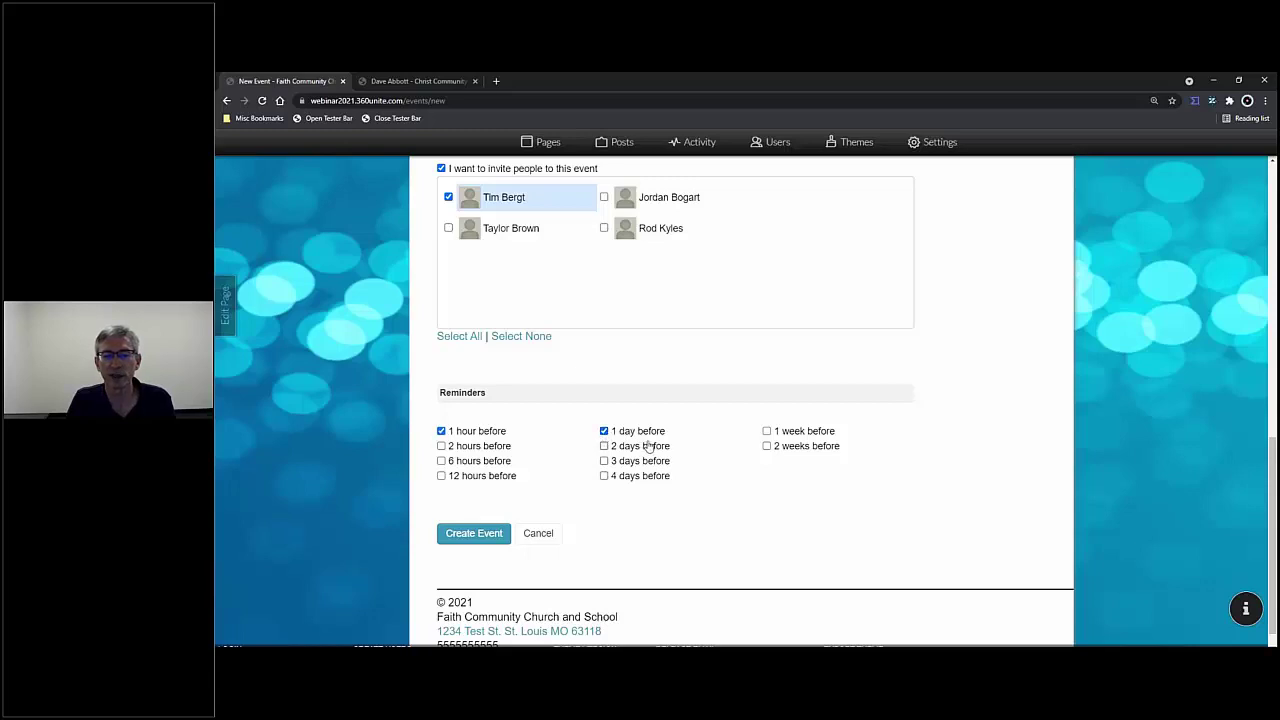
{"action": "left_click", "coordinate": [767, 431]}
{"action": "left_click", "coordinate": [476, 533]}
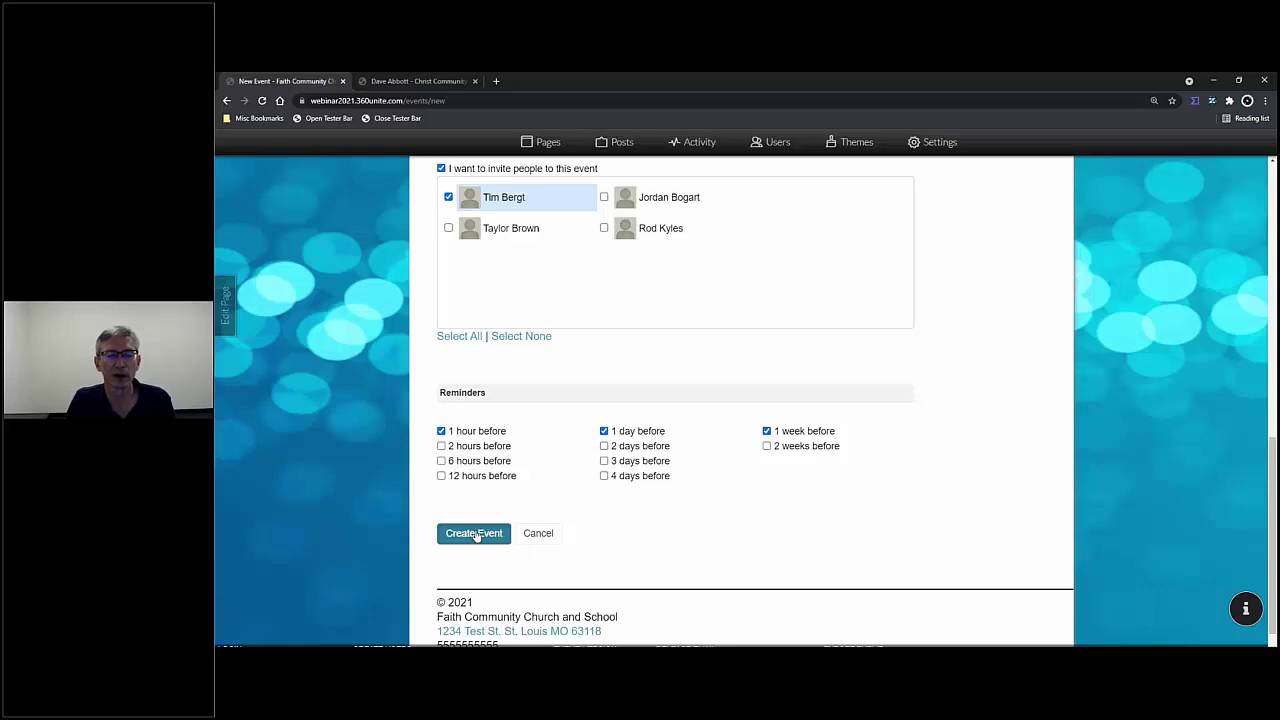
- Mark yourself as going to Fellowship Dinner and review its reminders without changes
{"action": "scroll", "coordinate": [688, 440], "scroll_direction": "down", "scroll_amount": 1}
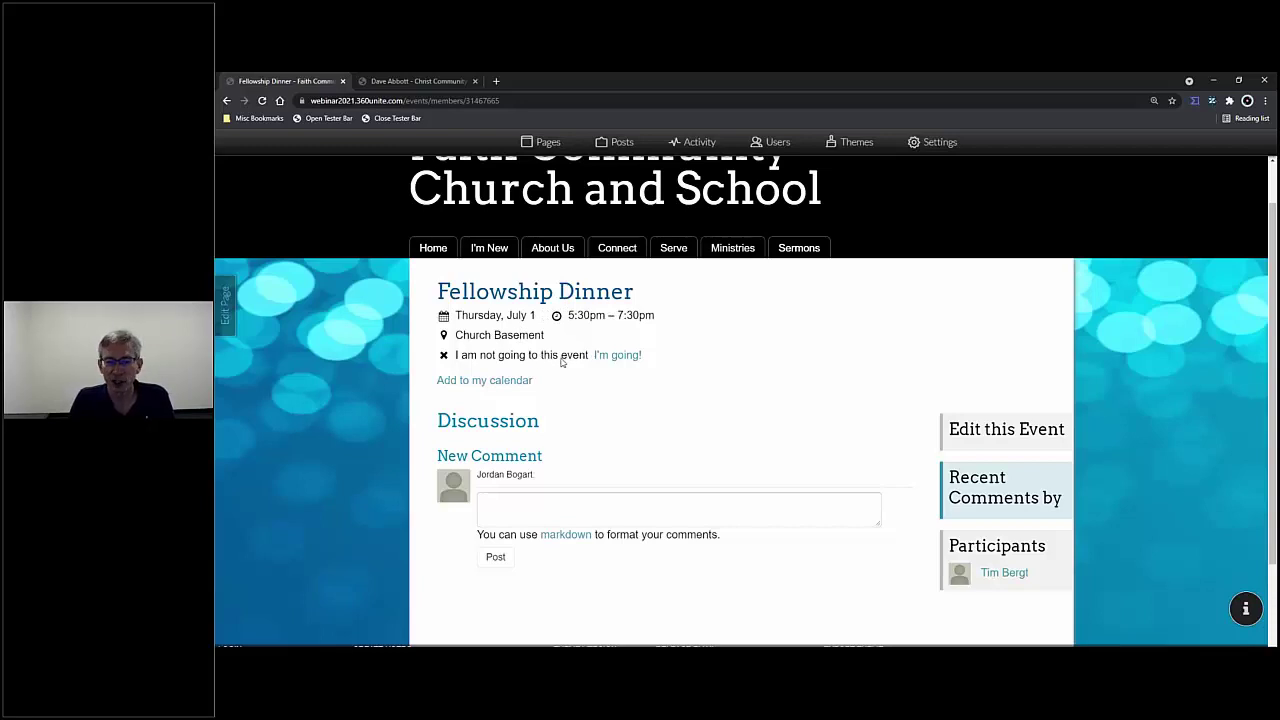
{"action": "left_click", "coordinate": [612, 356]}
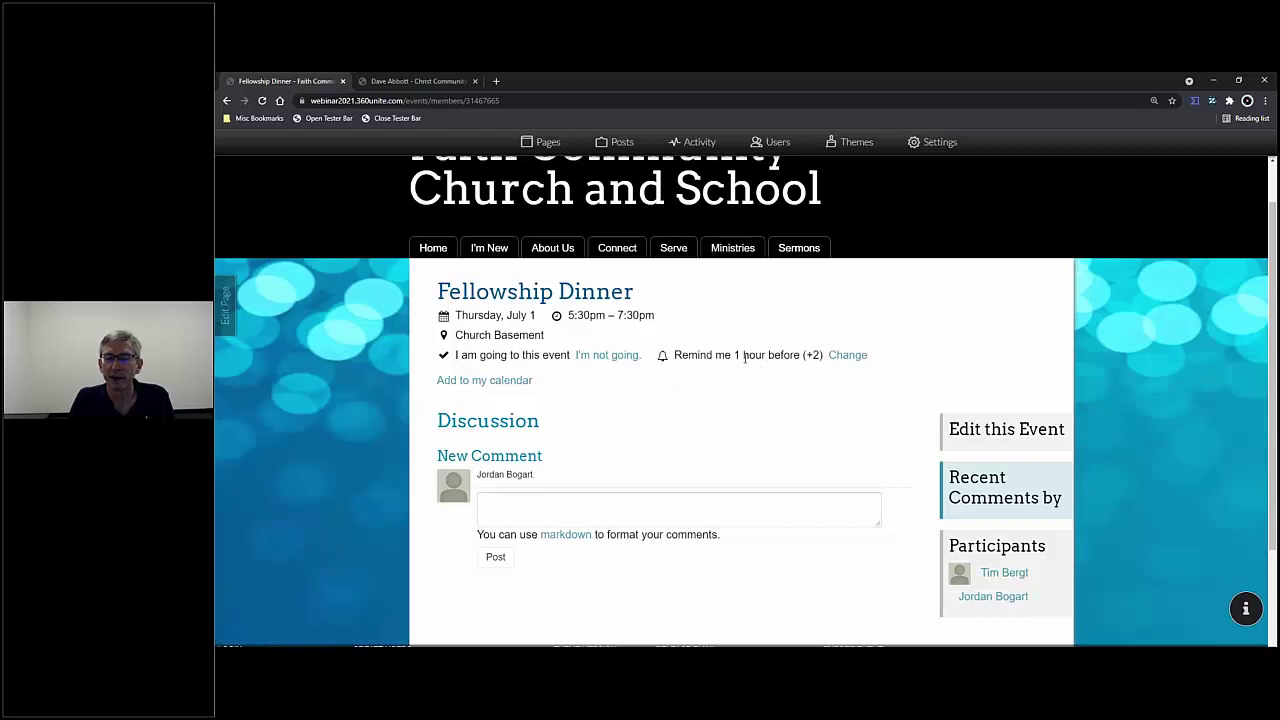
{"action": "left_click", "coordinate": [848, 356]}
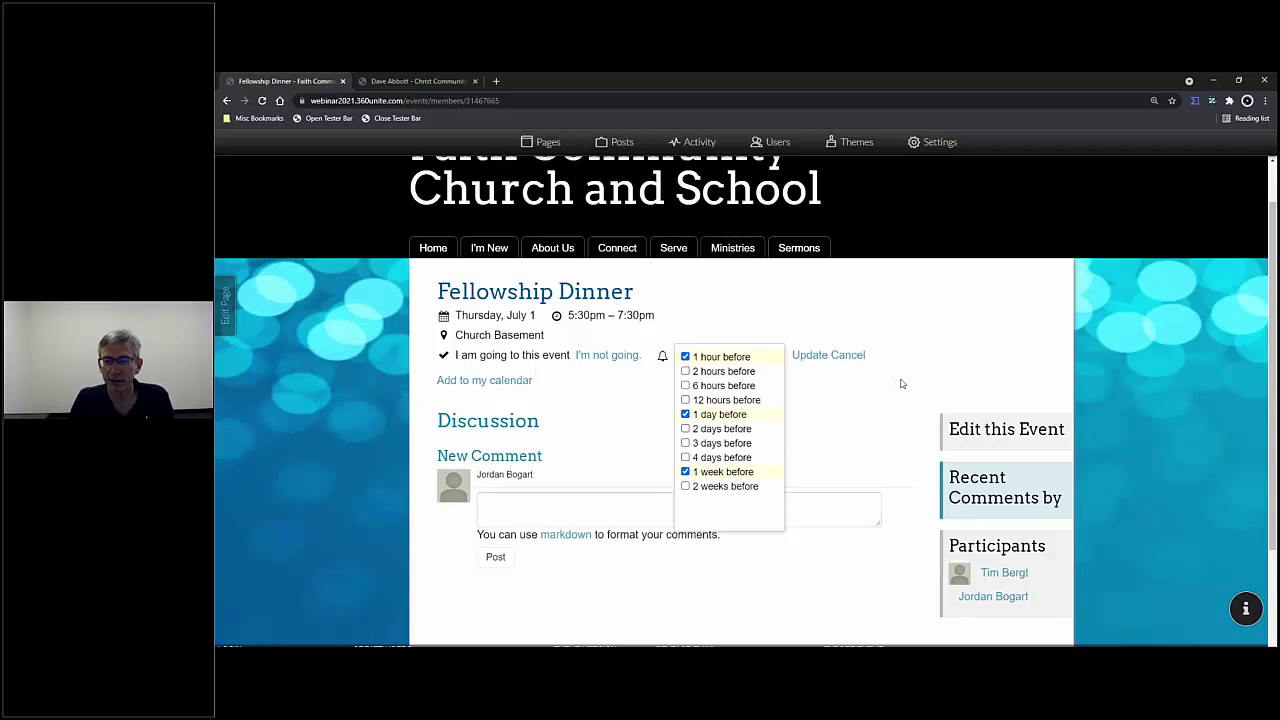
{"action": "left_click", "coordinate": [852, 358]}
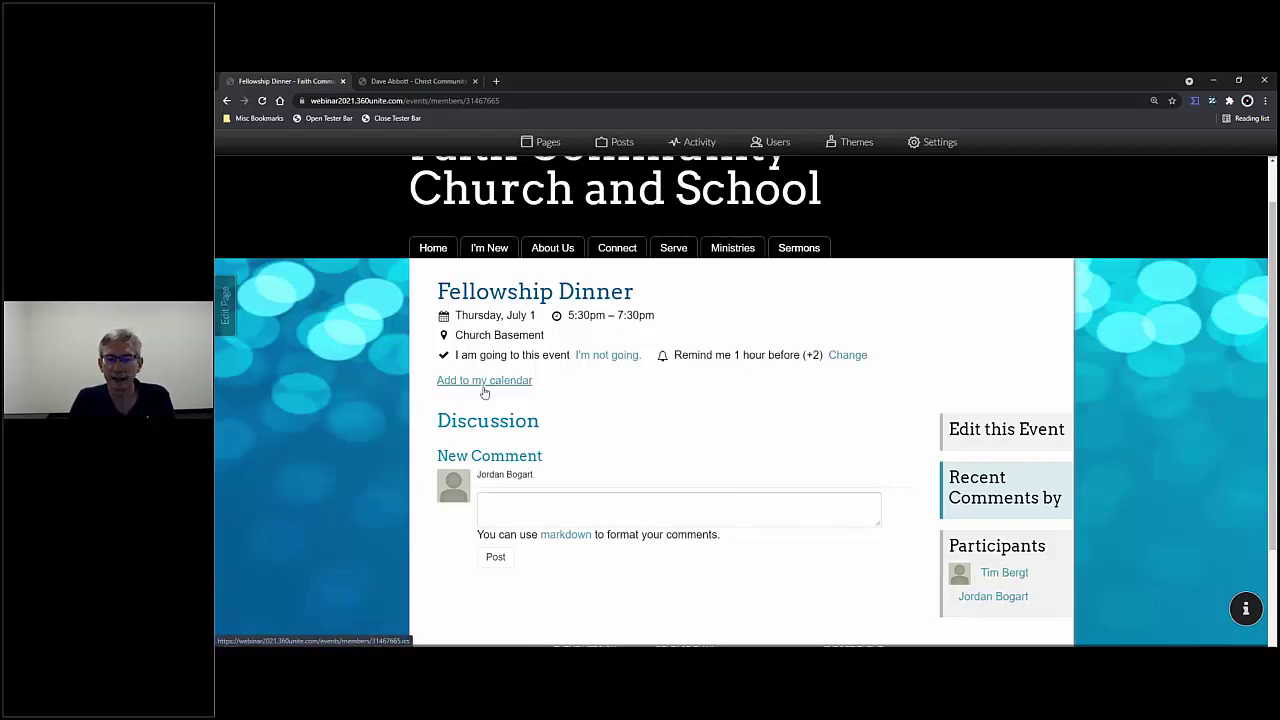
{"action": "left_click", "coordinate": [584, 515]}
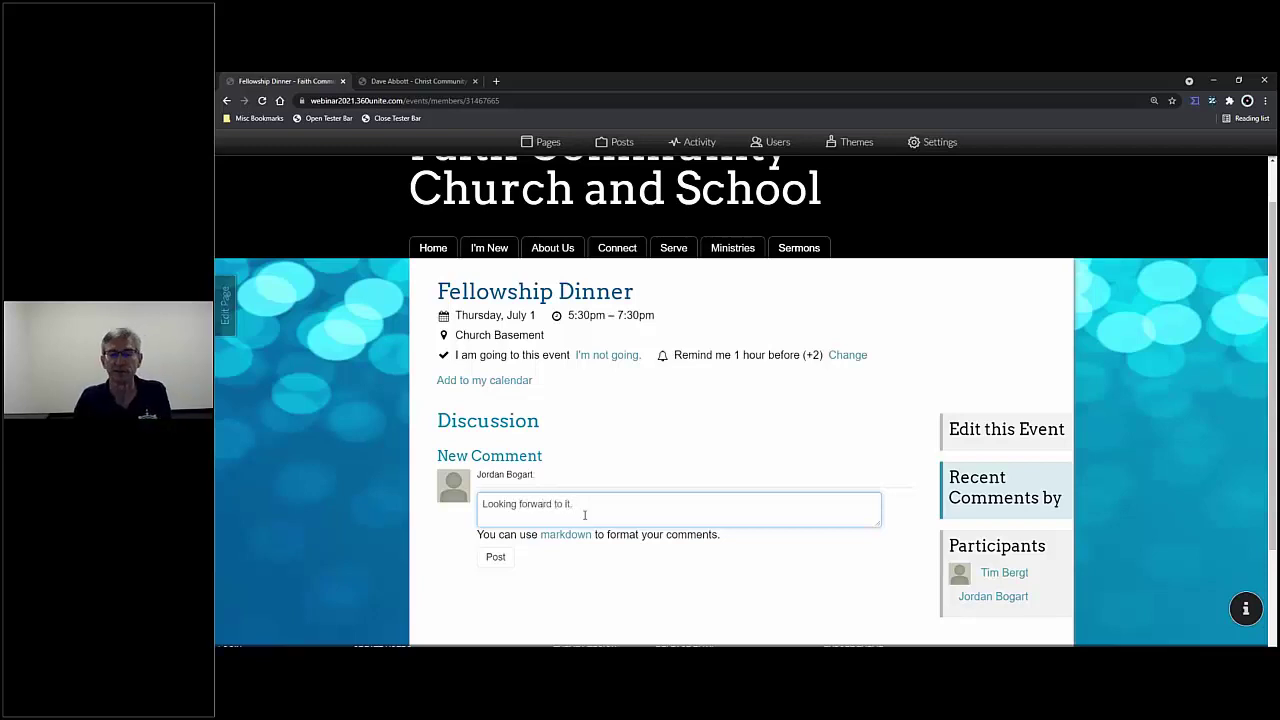
- Post the comment 'Looking forward to it.' to the event discussion
{"action": "left_click", "coordinate": [495, 557]}
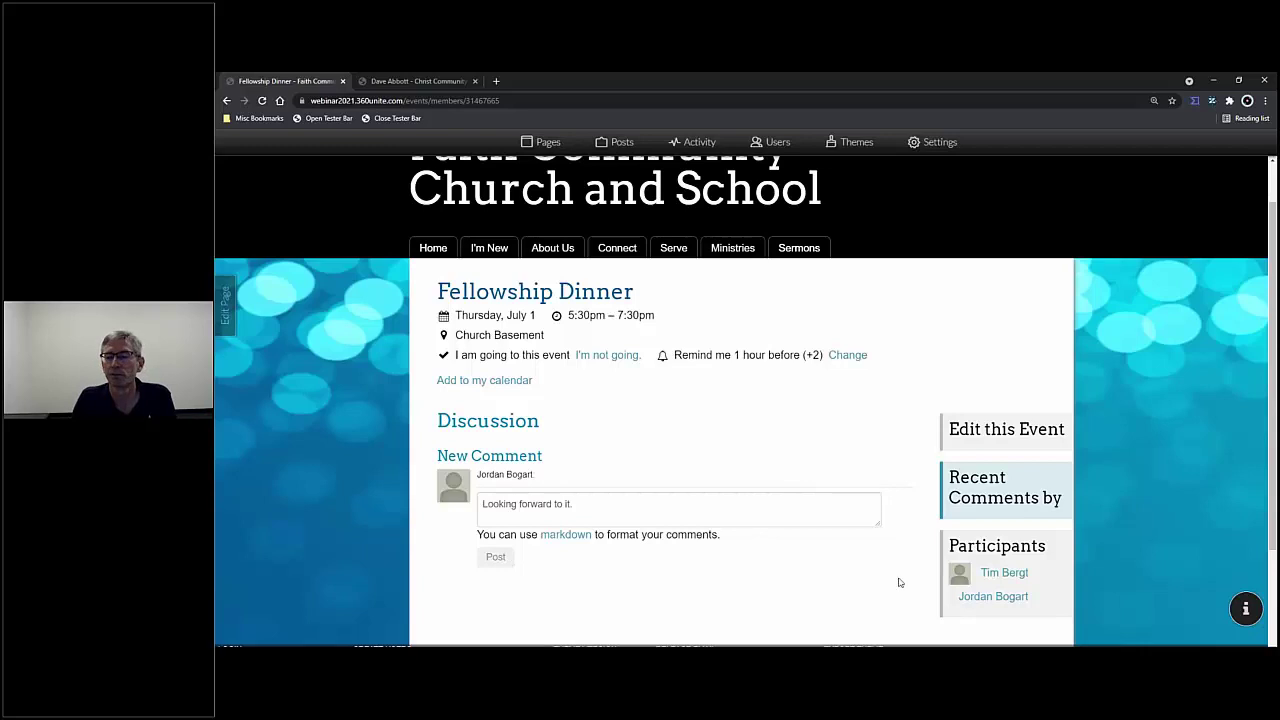
{"action": "scroll", "coordinate": [900, 586], "scroll_direction": "down", "scroll_amount": 3}
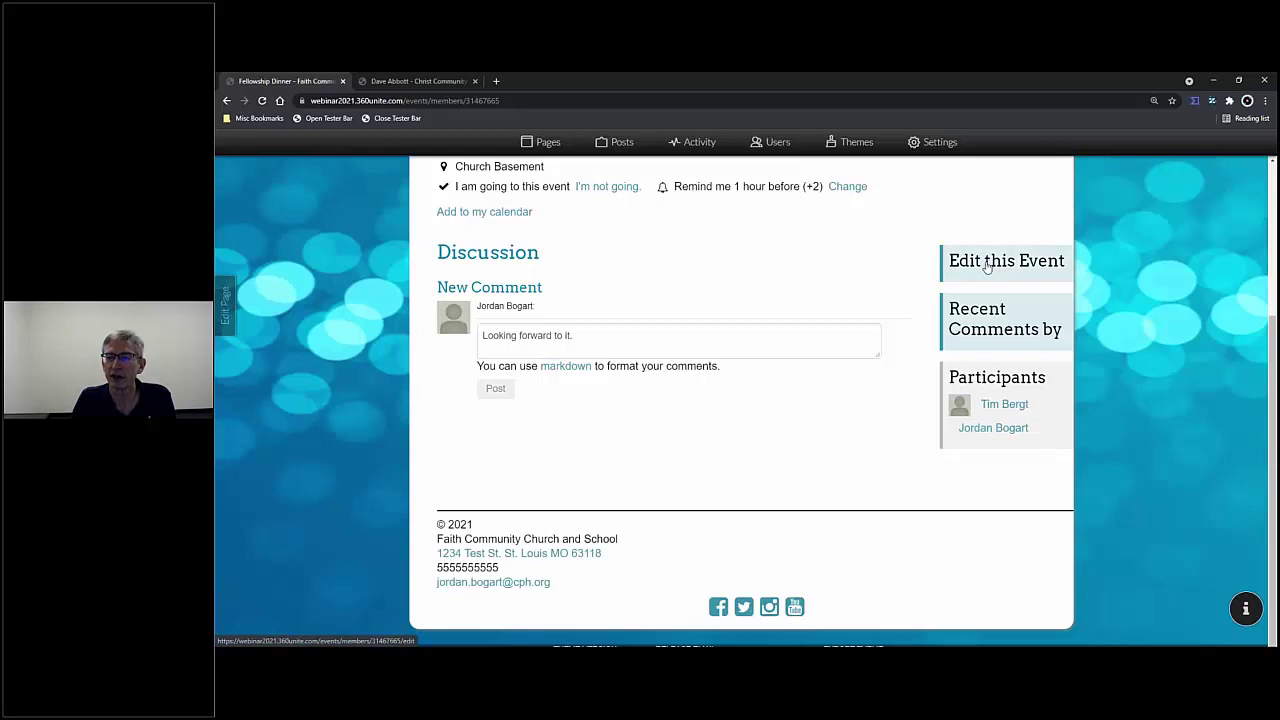
- Open Fellowship Dinner's edit form and scroll through its fields and back up
{"action": "left_click", "coordinate": [986, 263]}
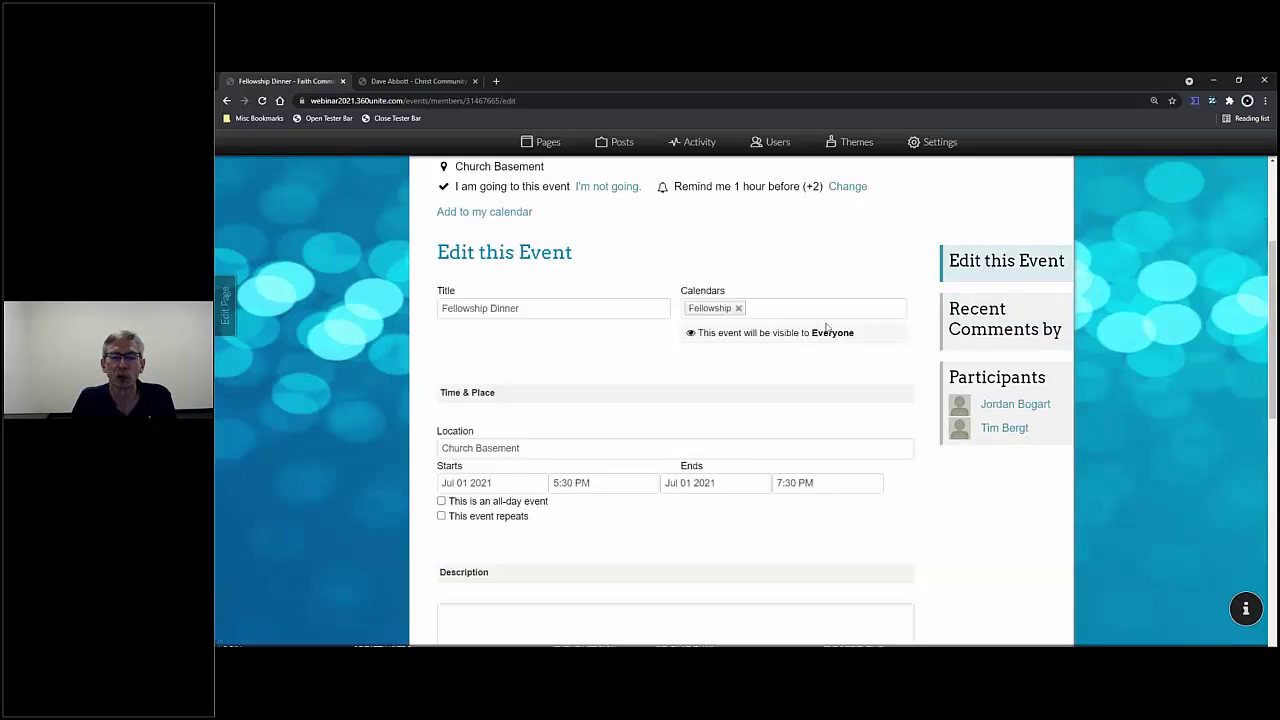
{"action": "scroll", "coordinate": [826, 327], "scroll_direction": "down", "scroll_amount": 1}
{"action": "scroll", "coordinate": [826, 327], "scroll_direction": "down", "scroll_amount": 3}
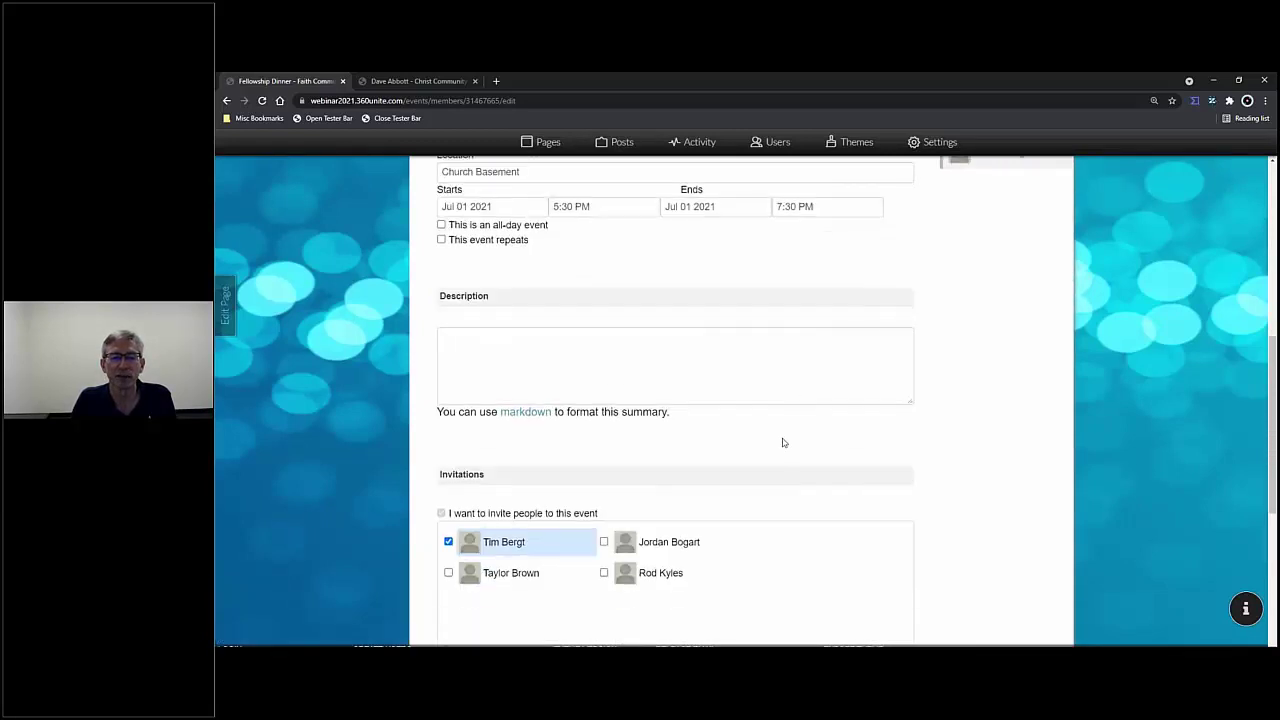
{"action": "scroll", "coordinate": [787, 454], "scroll_direction": "down", "scroll_amount": 3}
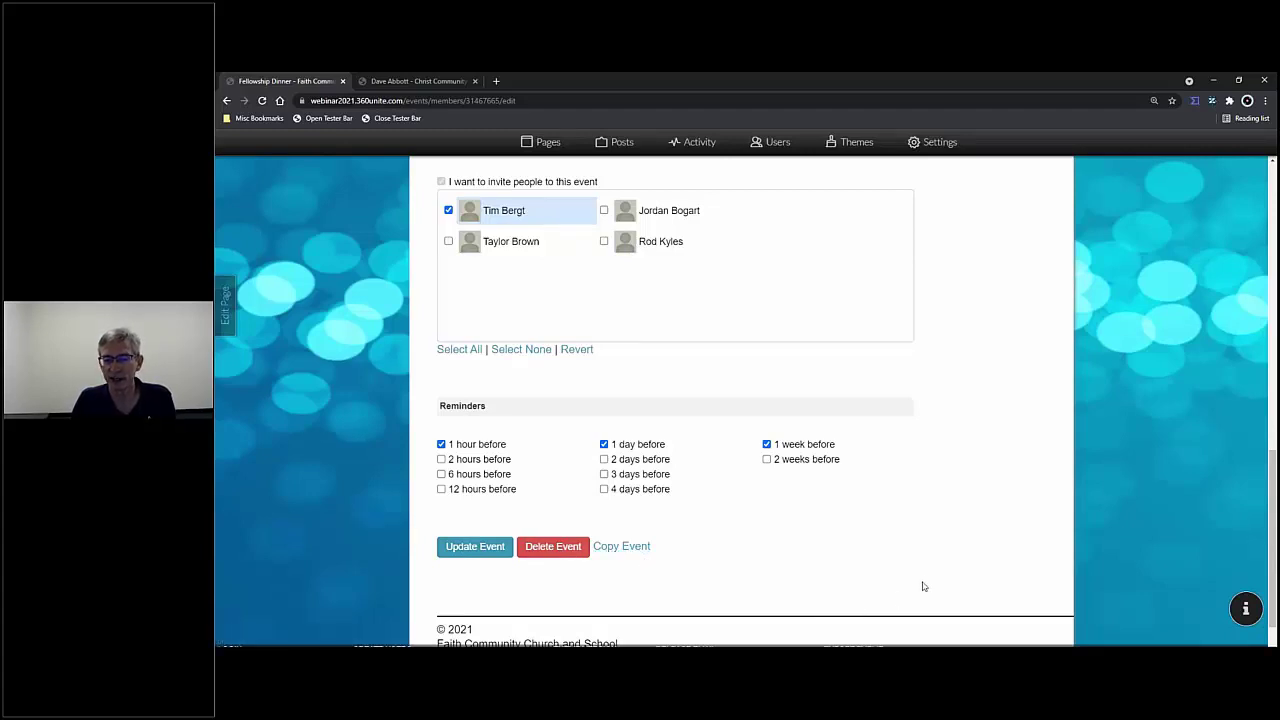
{"action": "scroll", "coordinate": [935, 564], "scroll_direction": "up", "scroll_amount": 6}
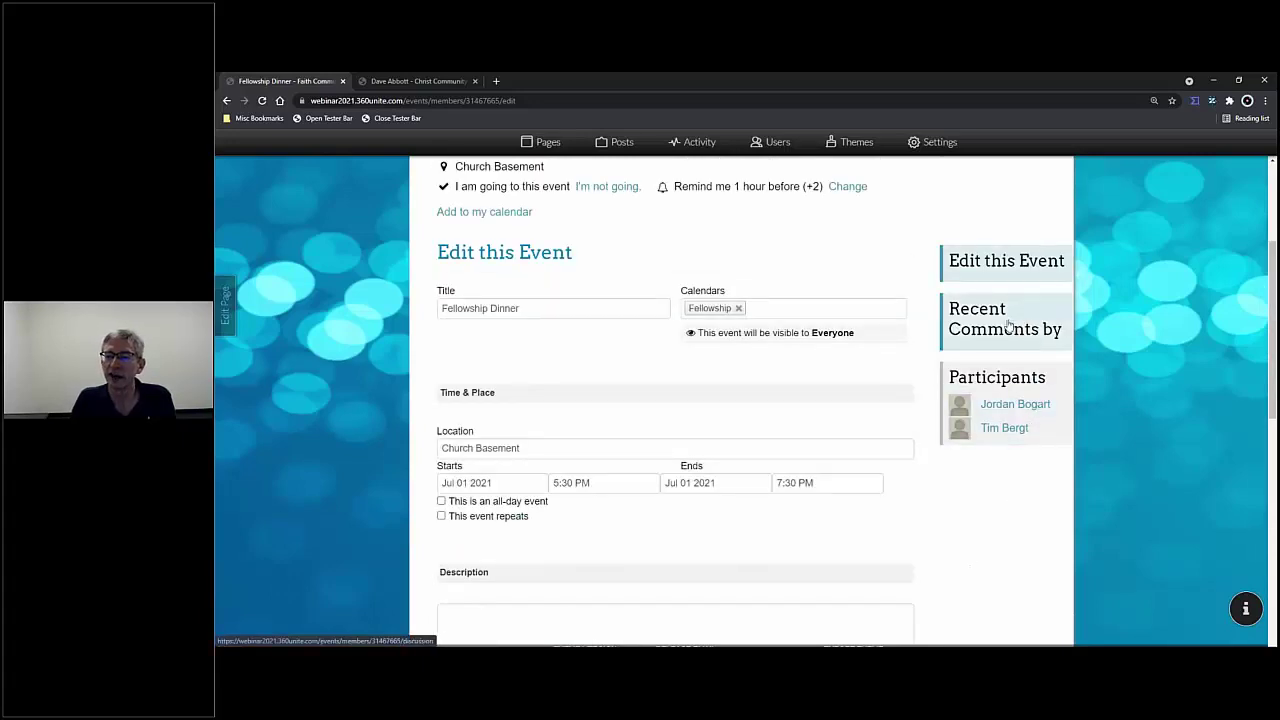
- View the event's recent comments, then its Participants page with one Yes response
{"action": "left_click", "coordinate": [1004, 327]}
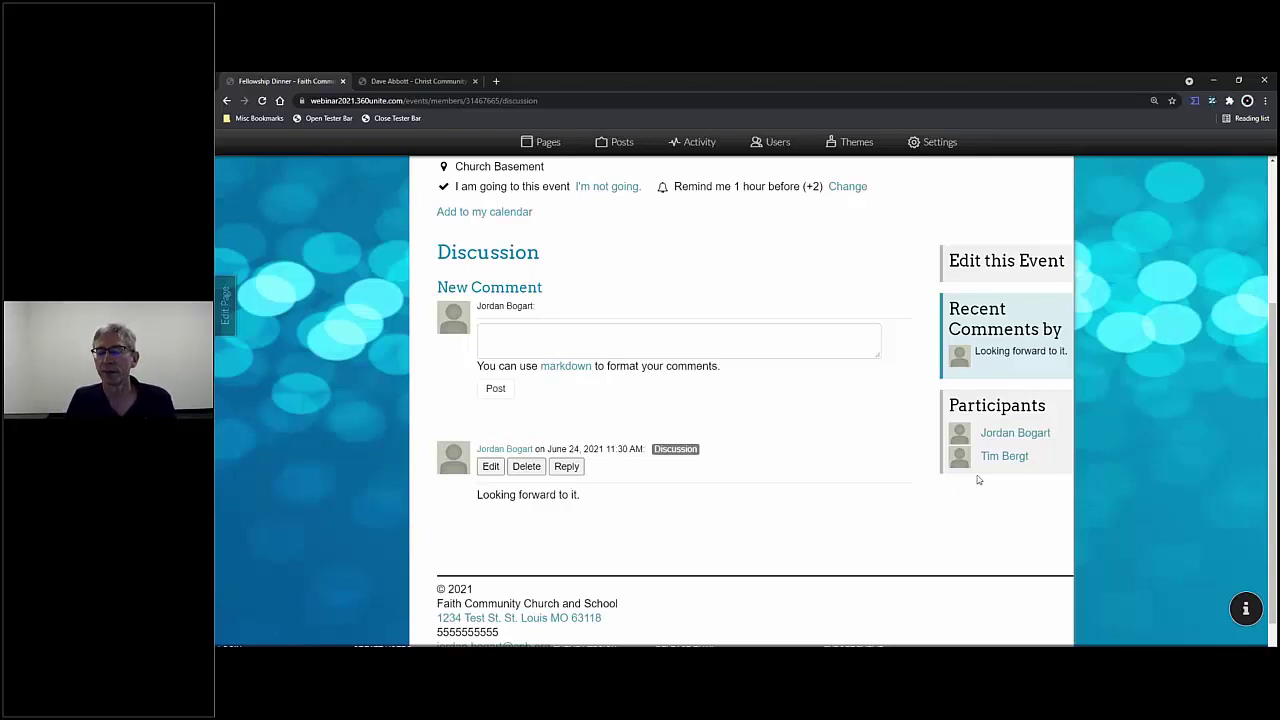
{"action": "left_click", "coordinate": [1004, 410]}
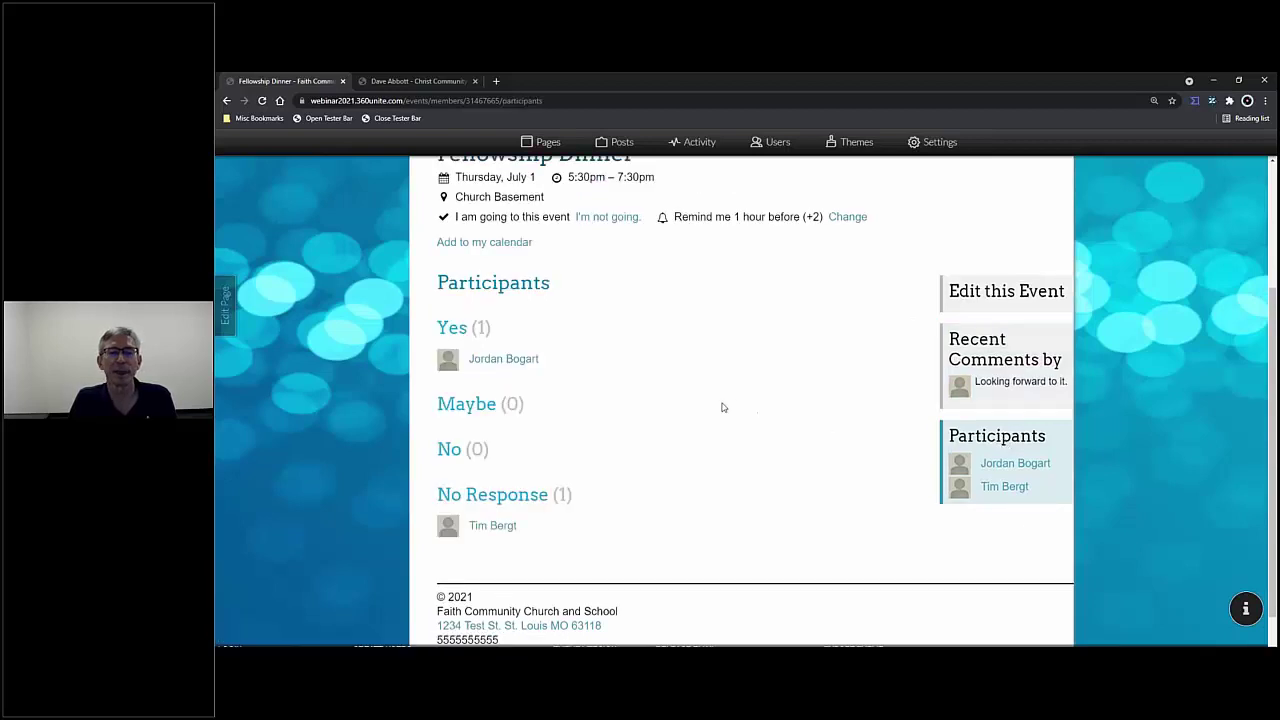
{"action": "scroll", "coordinate": [712, 417], "scroll_direction": "up", "scroll_amount": 2}
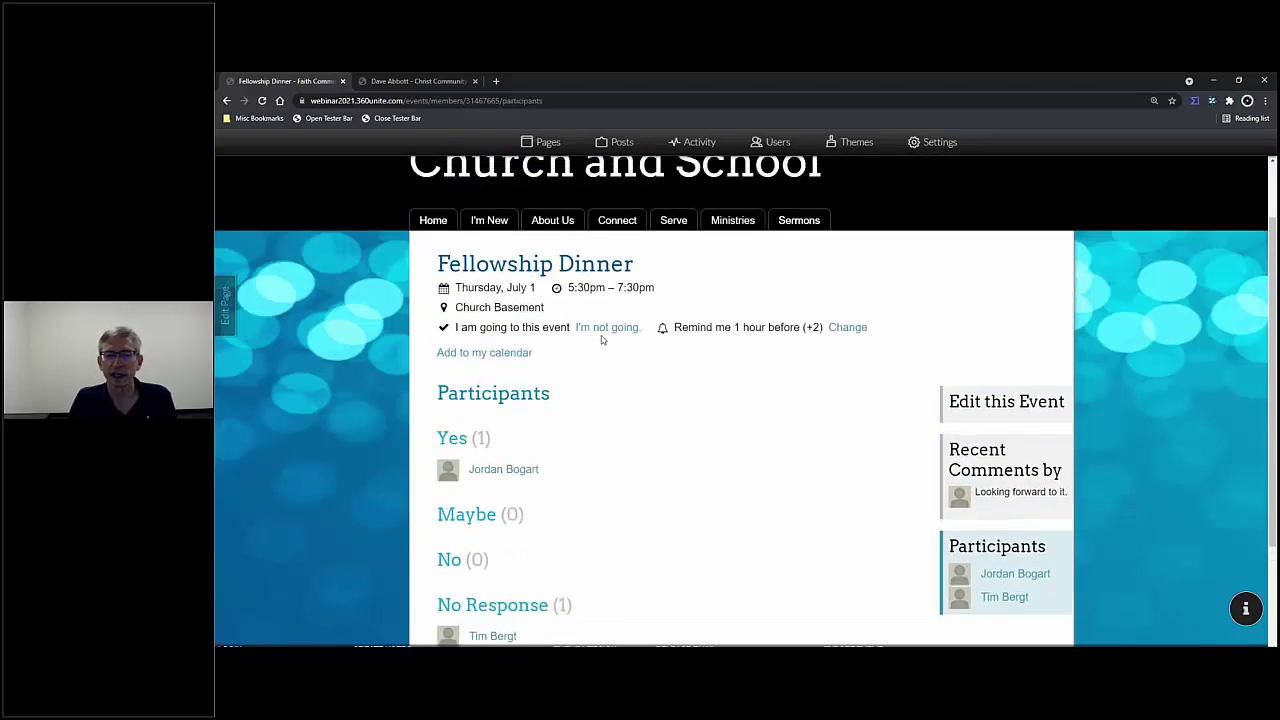
{"action": "scroll", "coordinate": [597, 370], "scroll_direction": "down", "scroll_amount": 1}
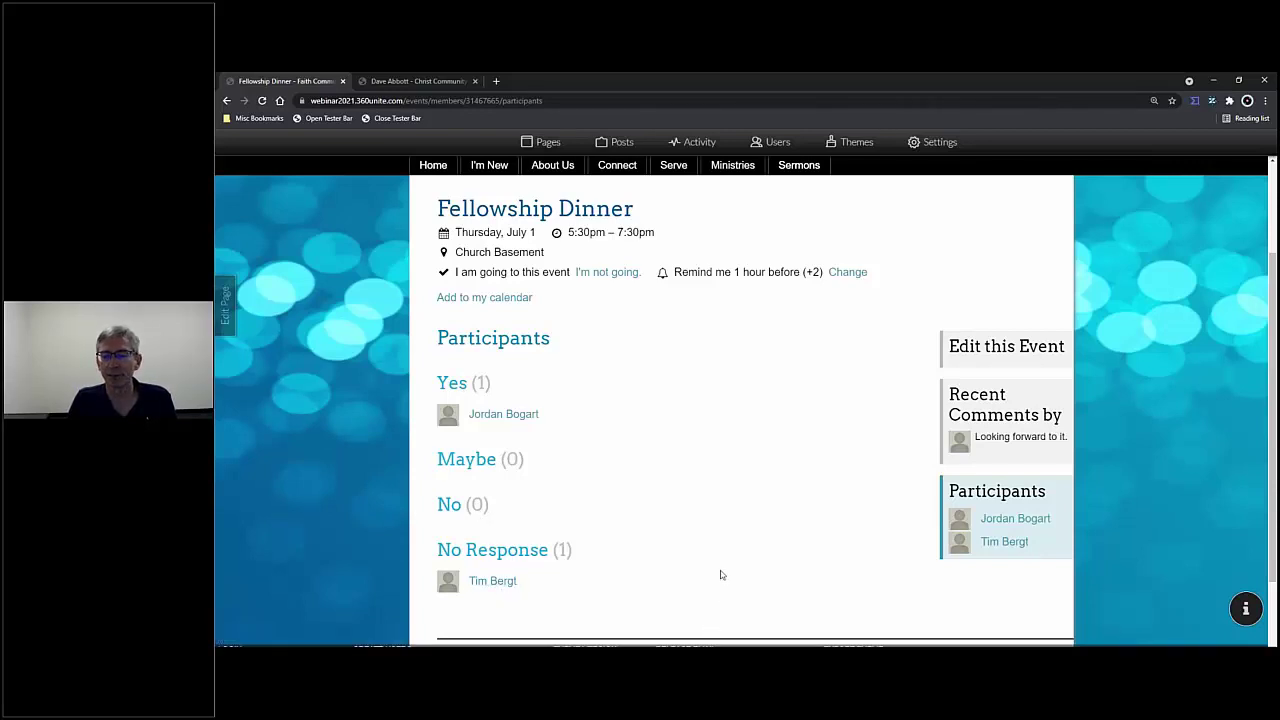
{"action": "scroll", "coordinate": [717, 567], "scroll_direction": "up", "scroll_amount": 3}
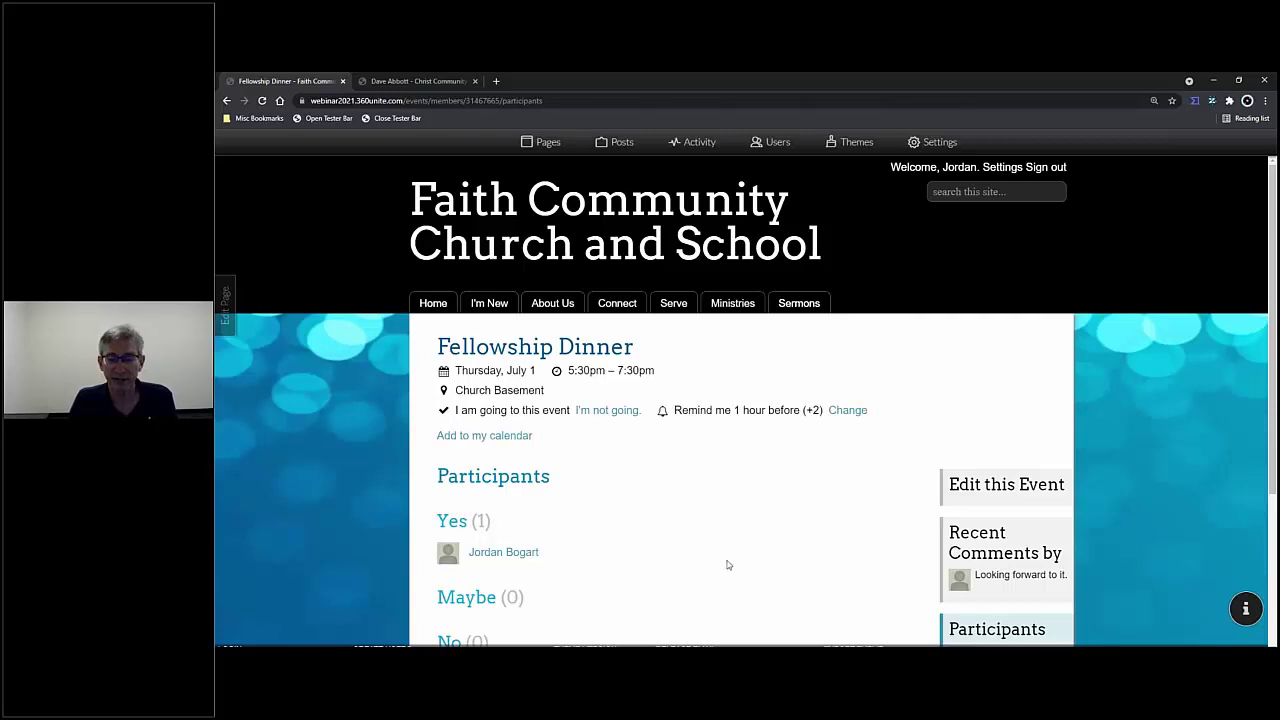
- Open the site calendar and add the Fellowship calendar to show Fellowship Dinner on Jul 1
{"action": "mouse_move", "coordinate": [736, 300]}
{"action": "mouse_move", "coordinate": [683, 316]}
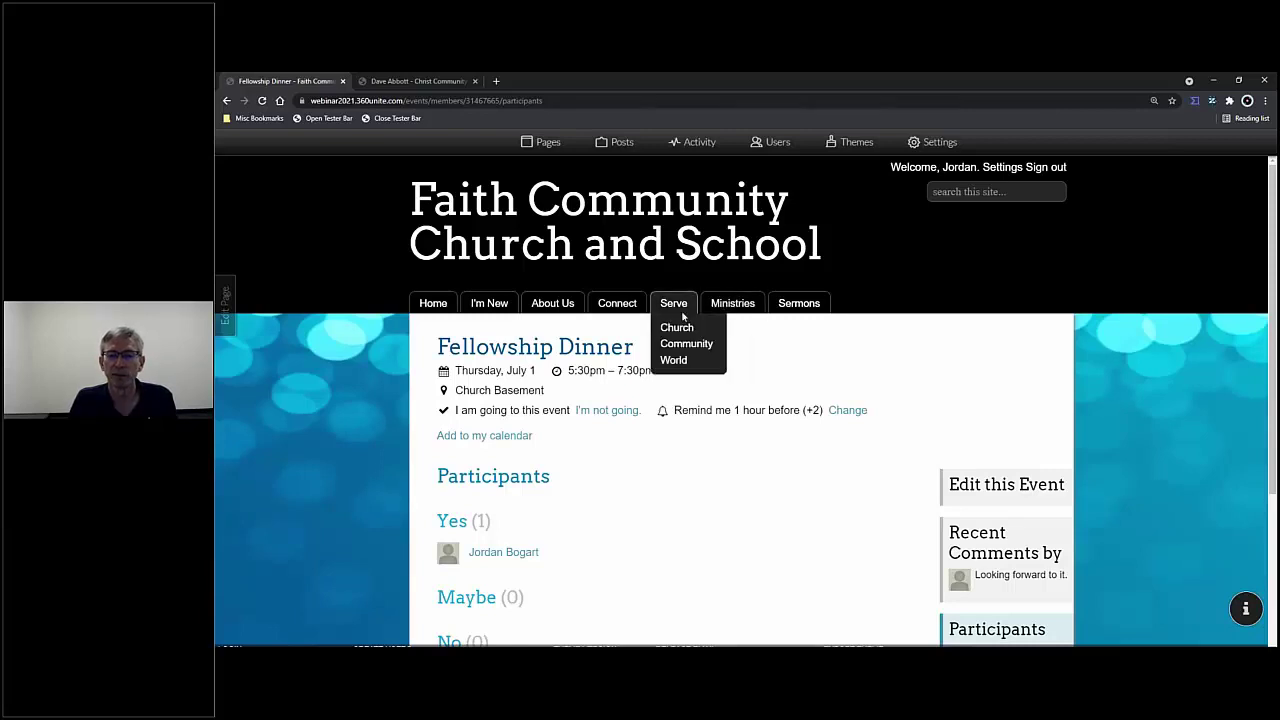
{"action": "mouse_move", "coordinate": [617, 303]}
{"action": "left_click", "coordinate": [617, 350]}
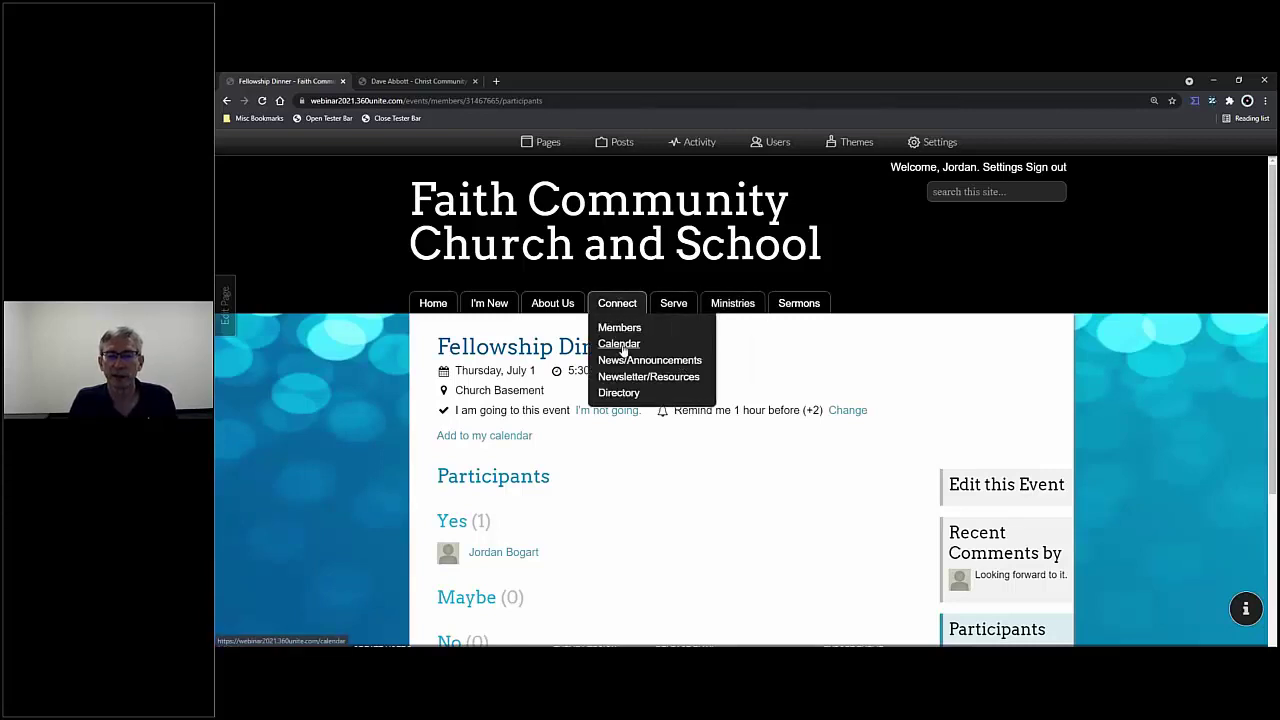
{"action": "scroll", "coordinate": [958, 430], "scroll_direction": "down", "scroll_amount": 2}
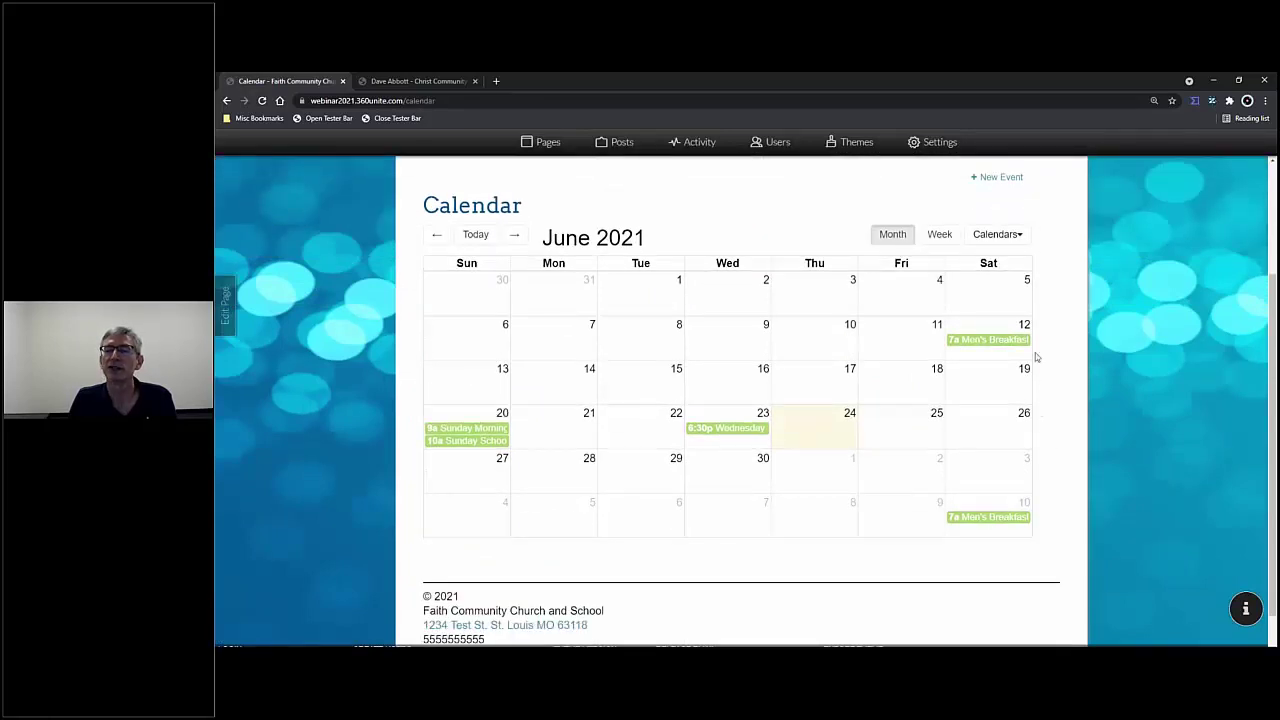
{"action": "left_click", "coordinate": [1012, 234]}
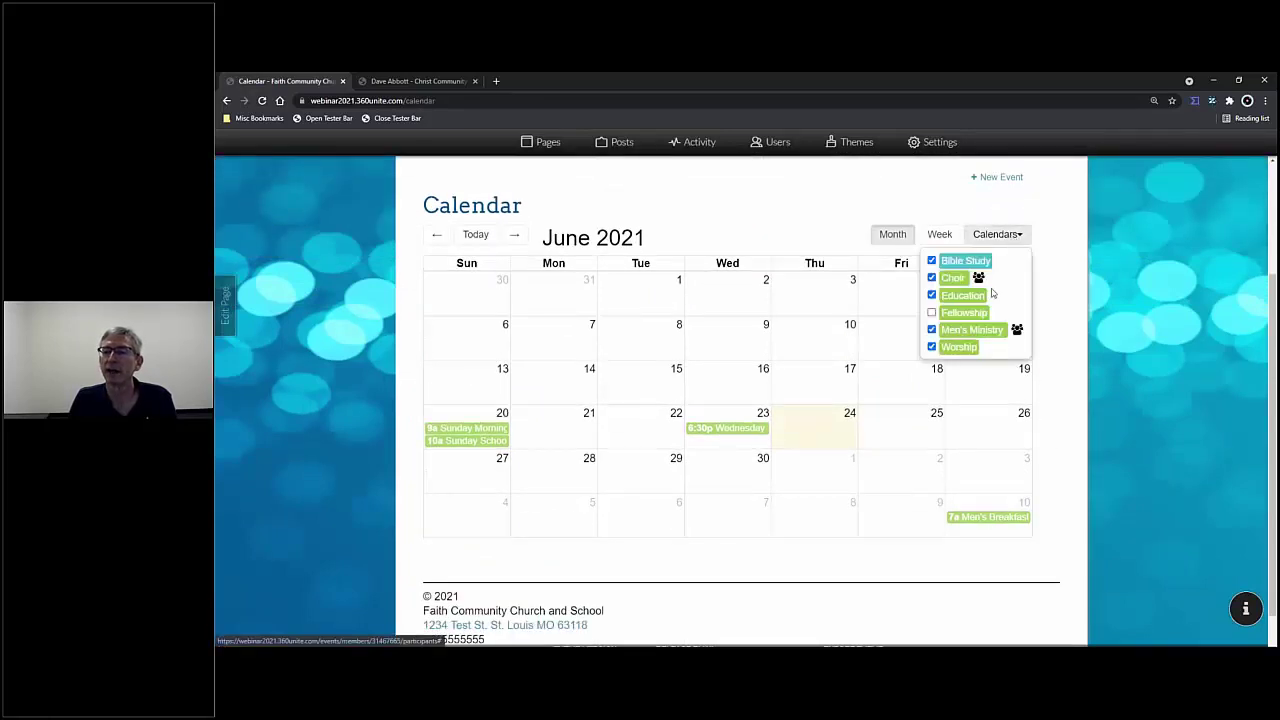
{"action": "left_click", "coordinate": [931, 313]}
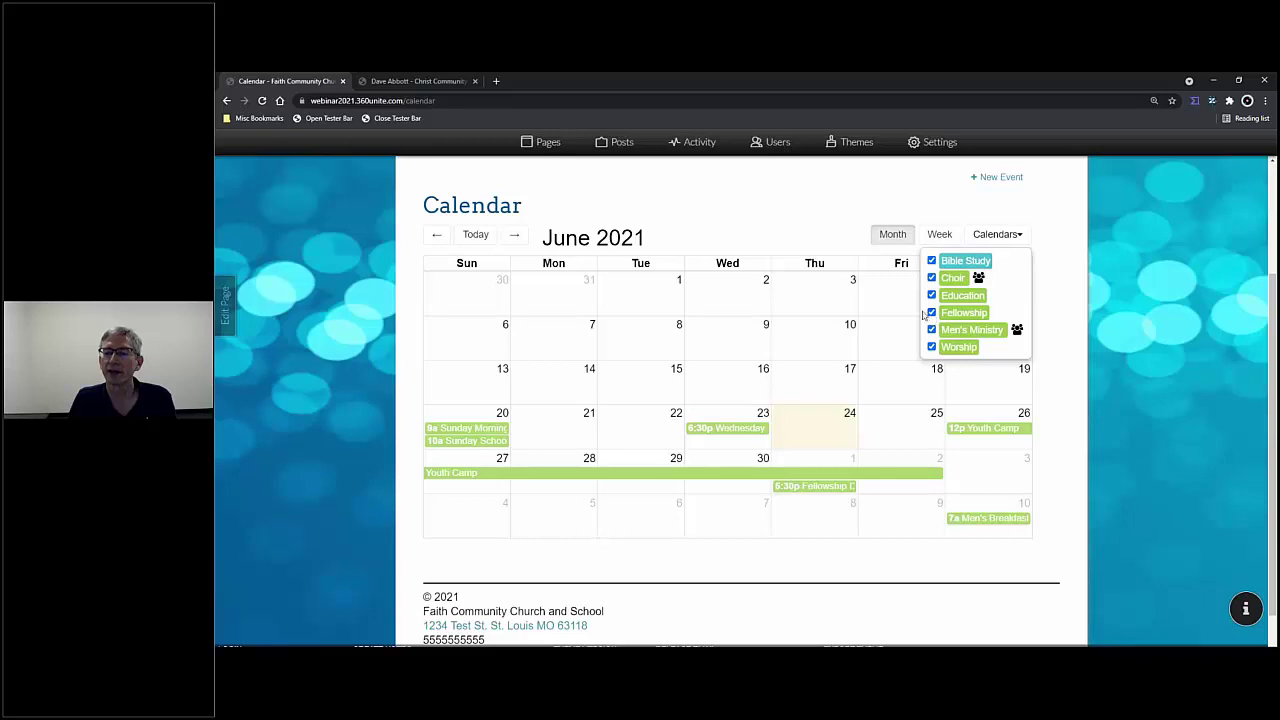
{"action": "left_click", "coordinate": [797, 210]}
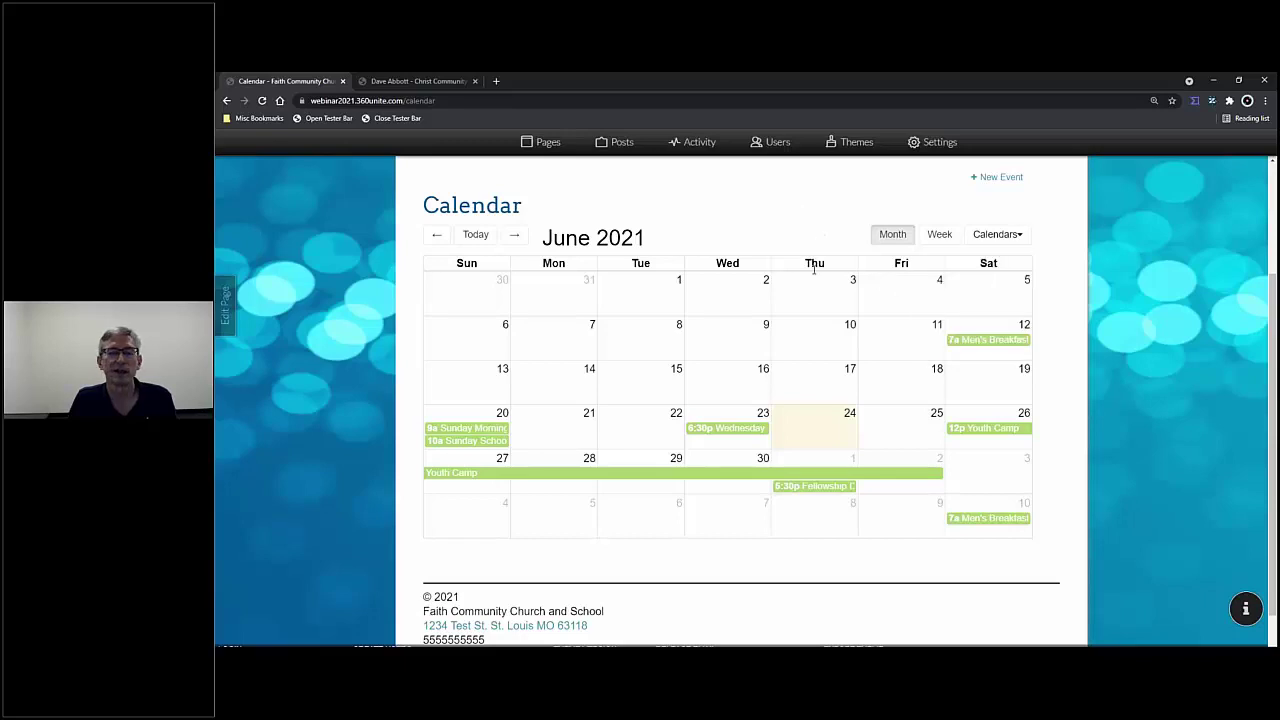
{"action": "mouse_move", "coordinate": [820, 492]}
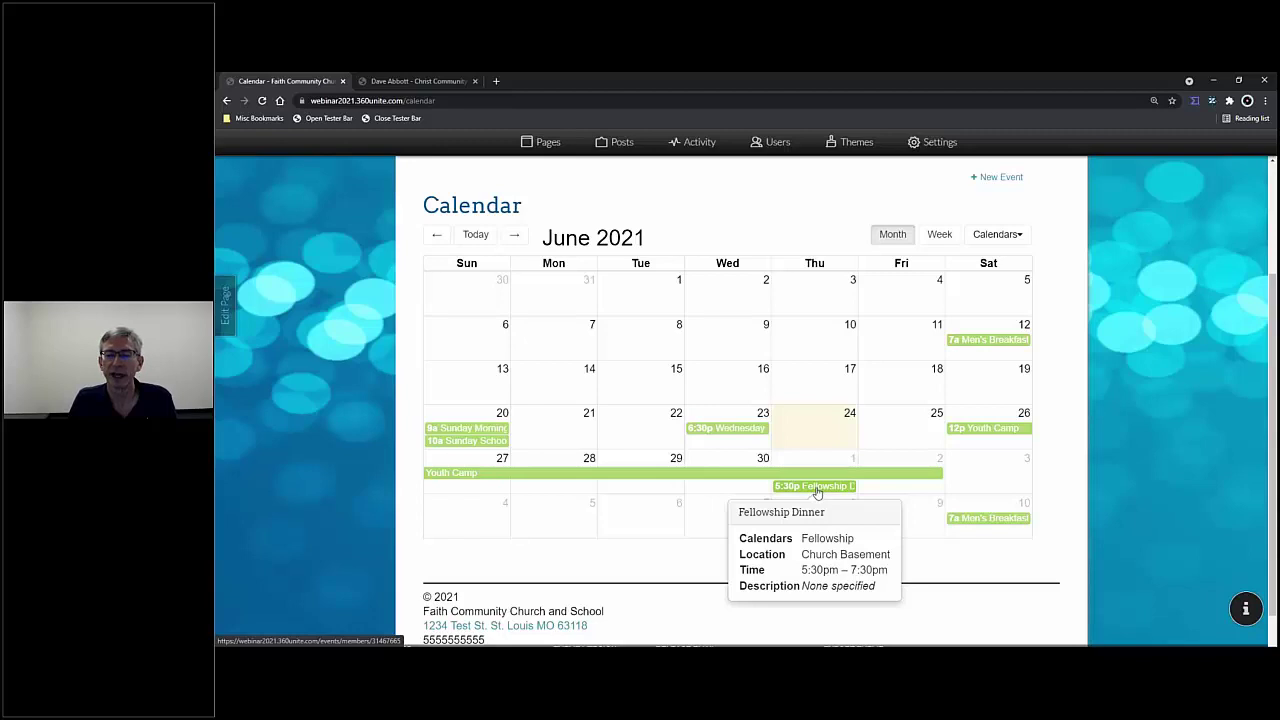
{"action": "left_click", "coordinate": [818, 487]}
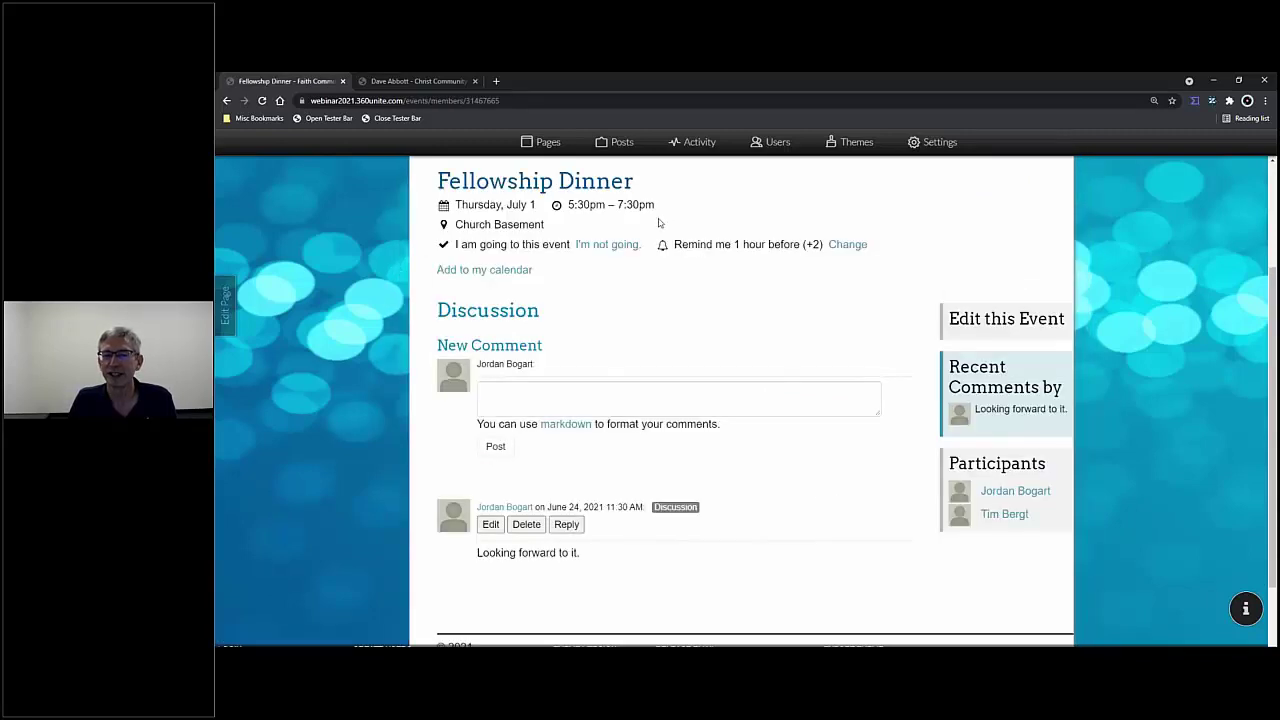
{"action": "scroll", "coordinate": [680, 240], "scroll_direction": "up", "scroll_amount": 1}
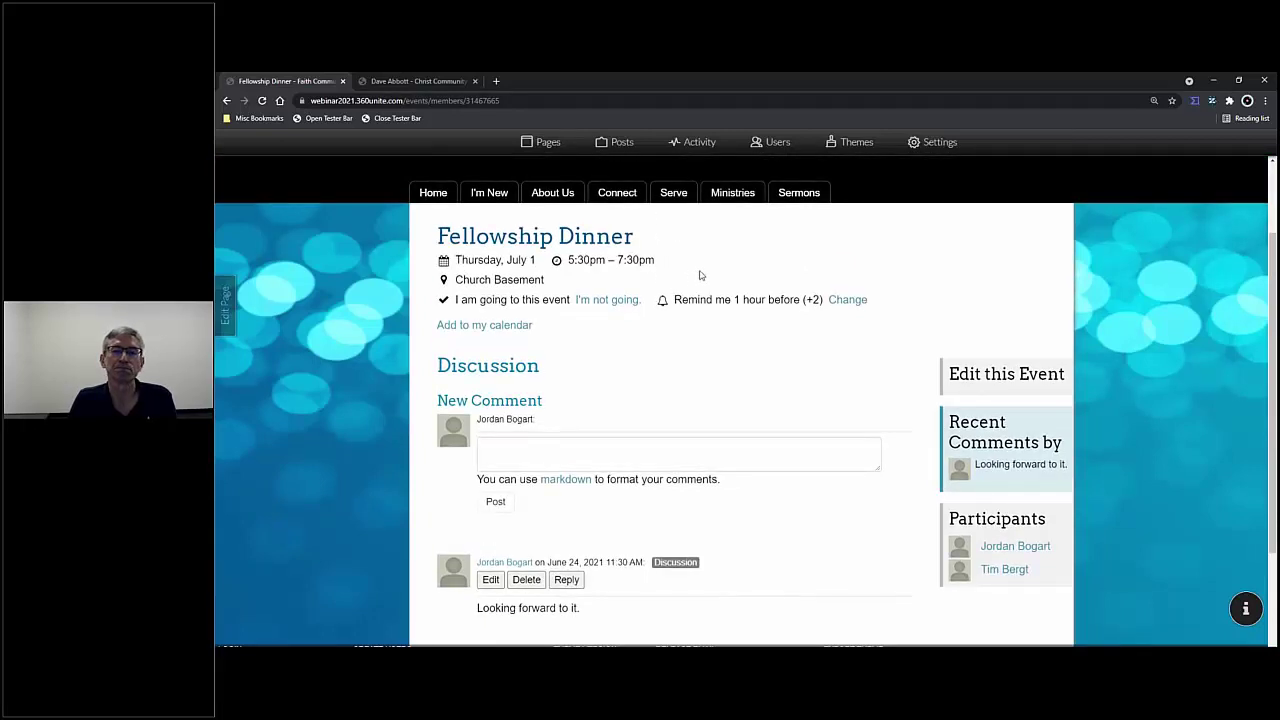
{"action": "mouse_move", "coordinate": [642, 199]}
{"action": "left_click", "coordinate": [630, 236]}
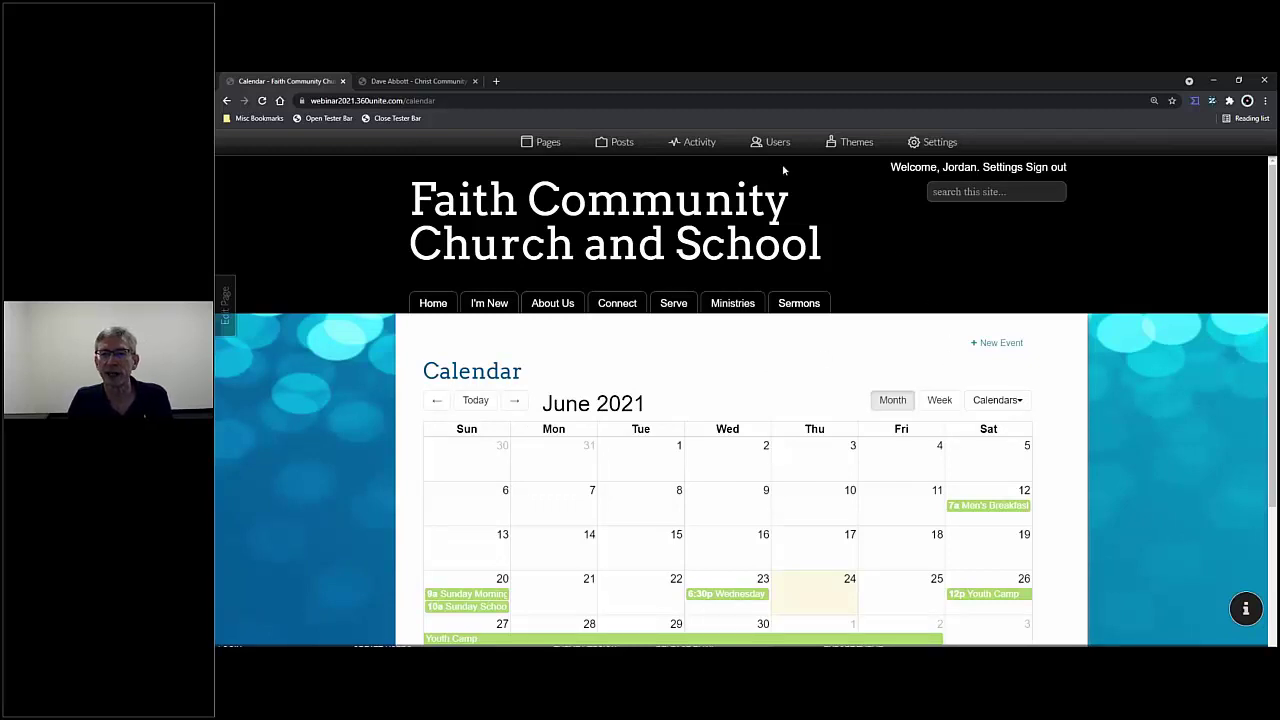
- Go from Activity to Users, then to the Mailing Lists view
{"action": "left_click", "coordinate": [686, 145]}
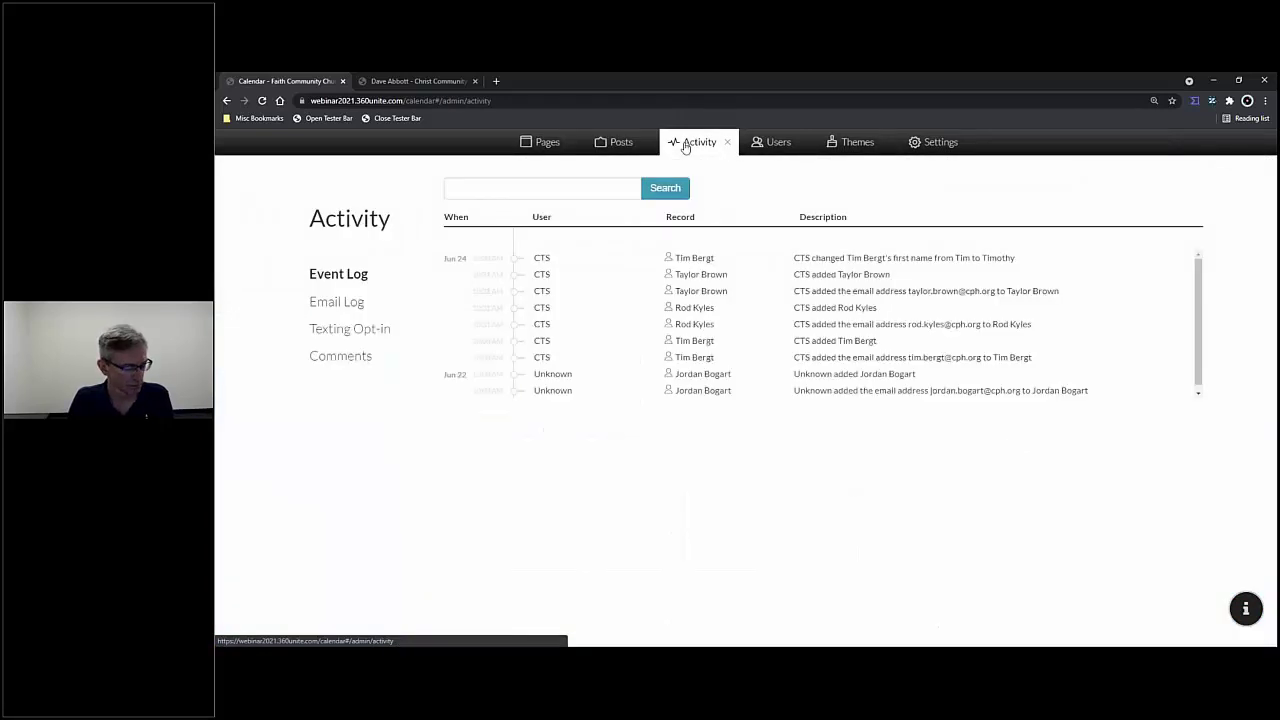
{"action": "left_click", "coordinate": [772, 146]}
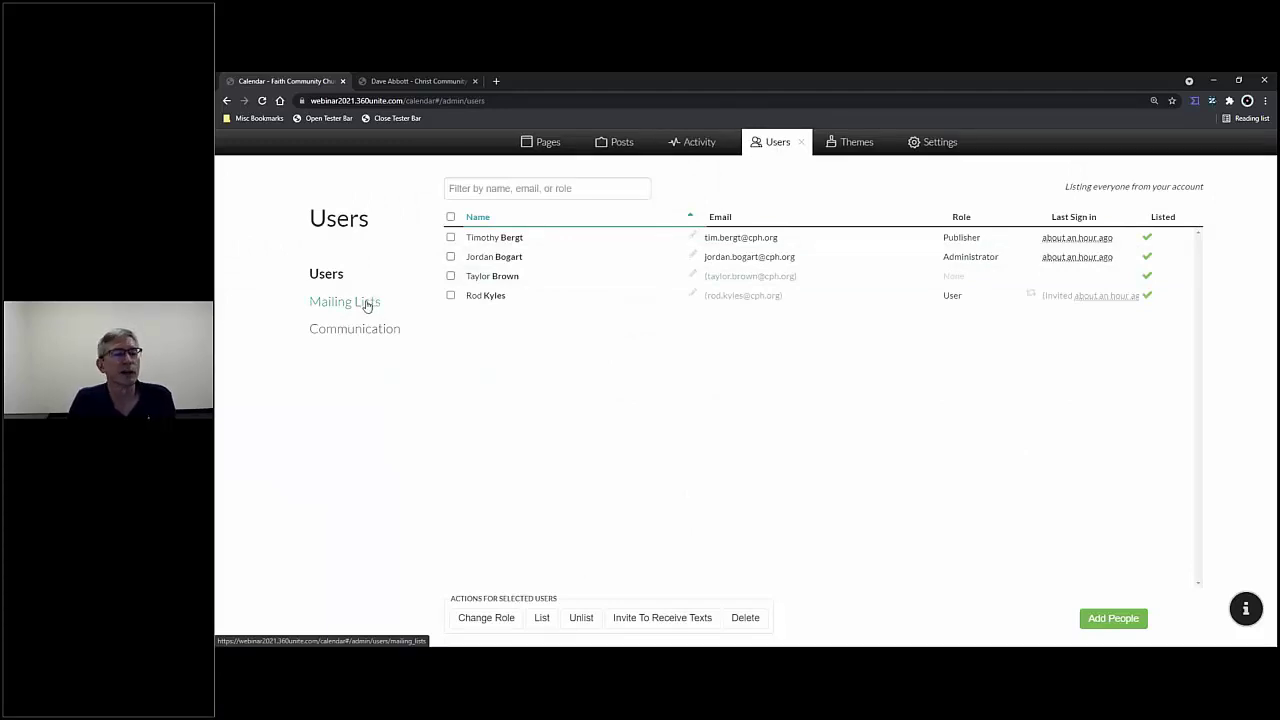
{"action": "left_click", "coordinate": [367, 304]}
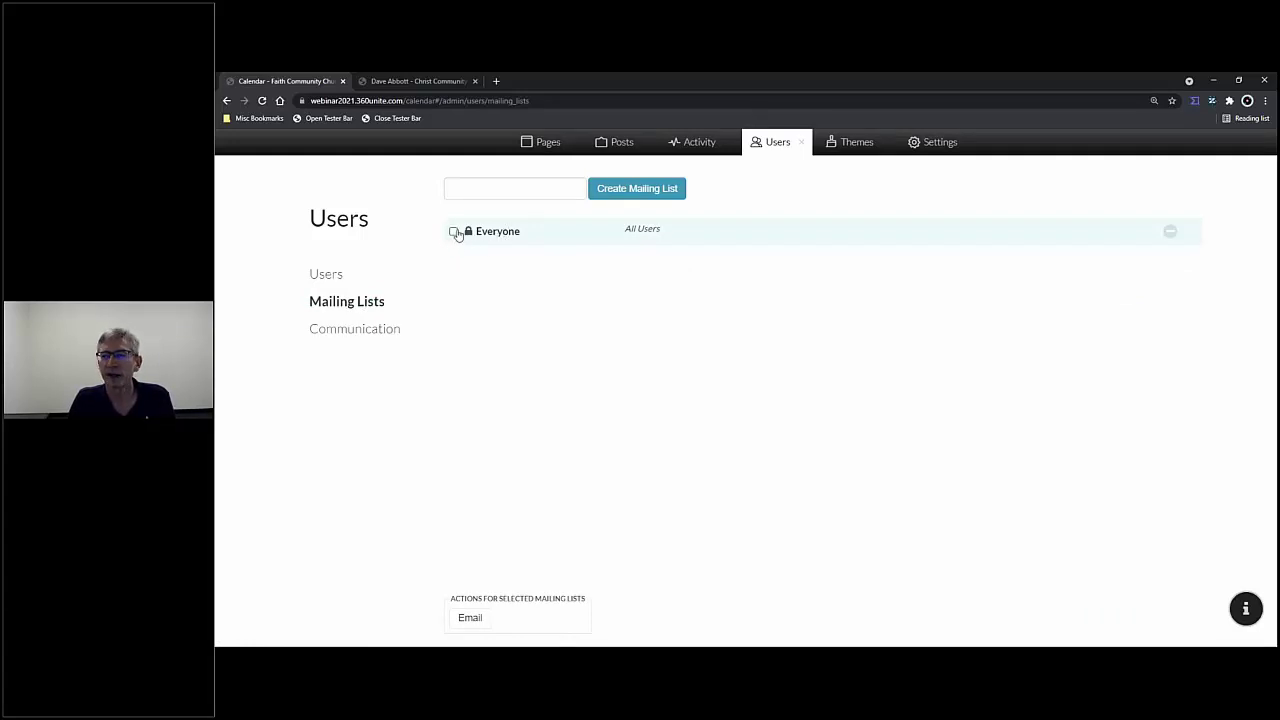
- Delete the Everyone mailing list and create it again
{"action": "left_click", "coordinate": [1169, 232]}
{"action": "left_click", "coordinate": [1136, 232]}
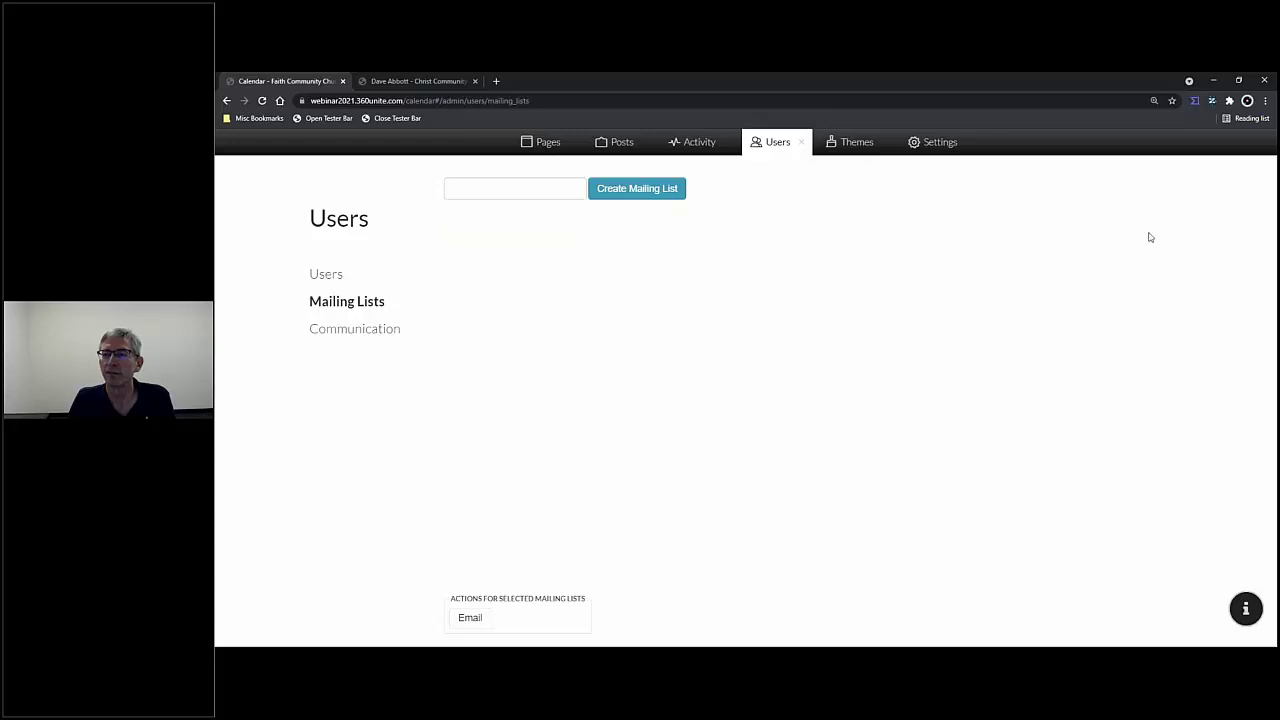
{"action": "left_click", "coordinate": [488, 191]}
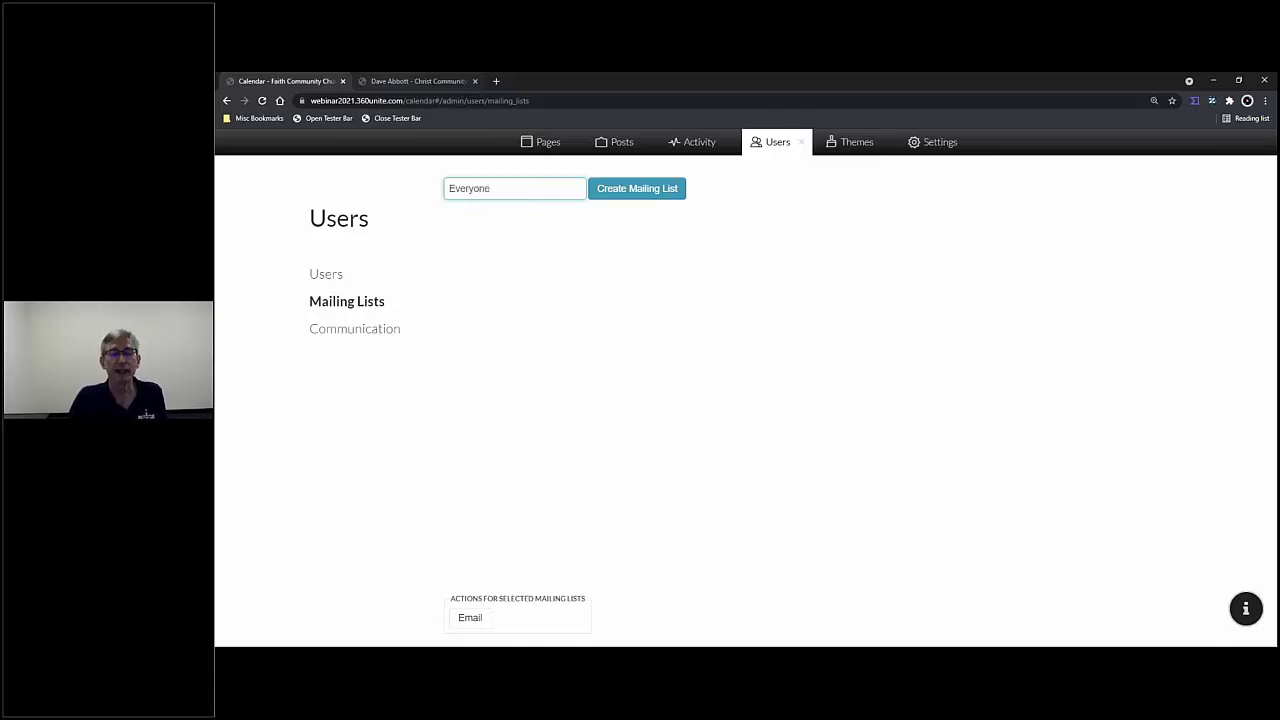
{"action": "left_click", "coordinate": [665, 186]}
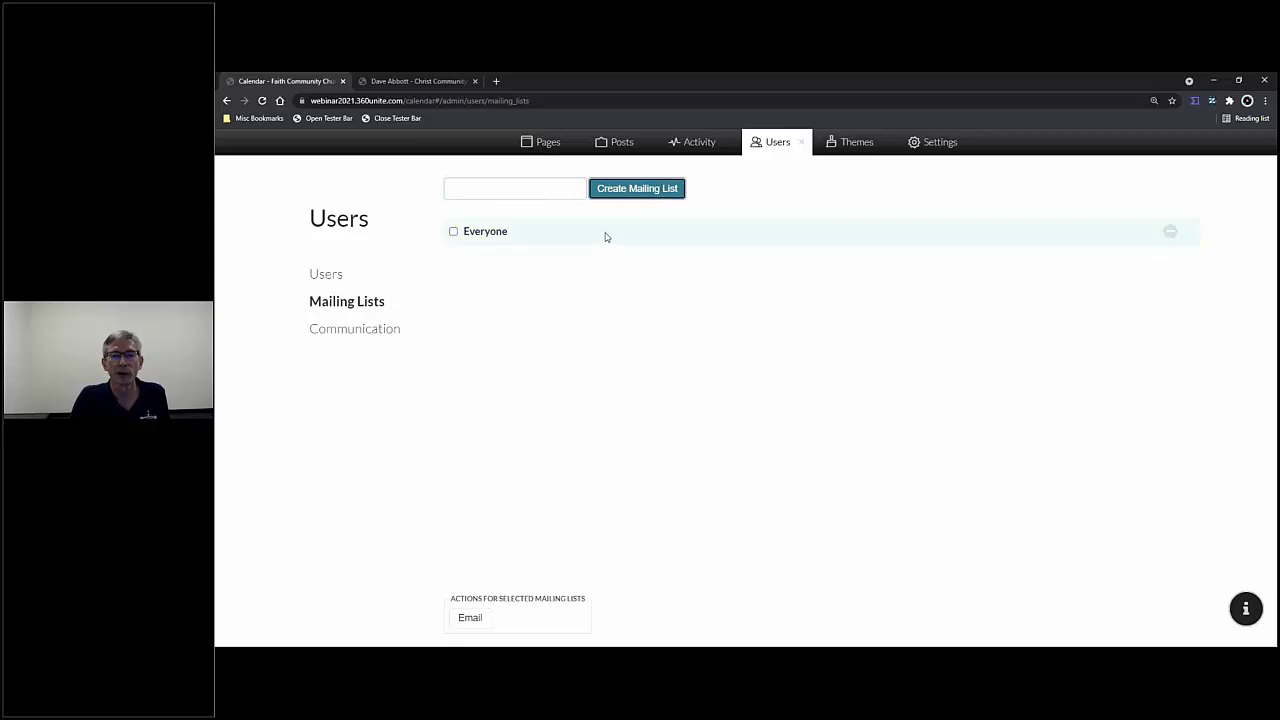
- Add three users as Everyone list recipients and start naming the Men's Ministry list
{"action": "left_click", "coordinate": [605, 237]}
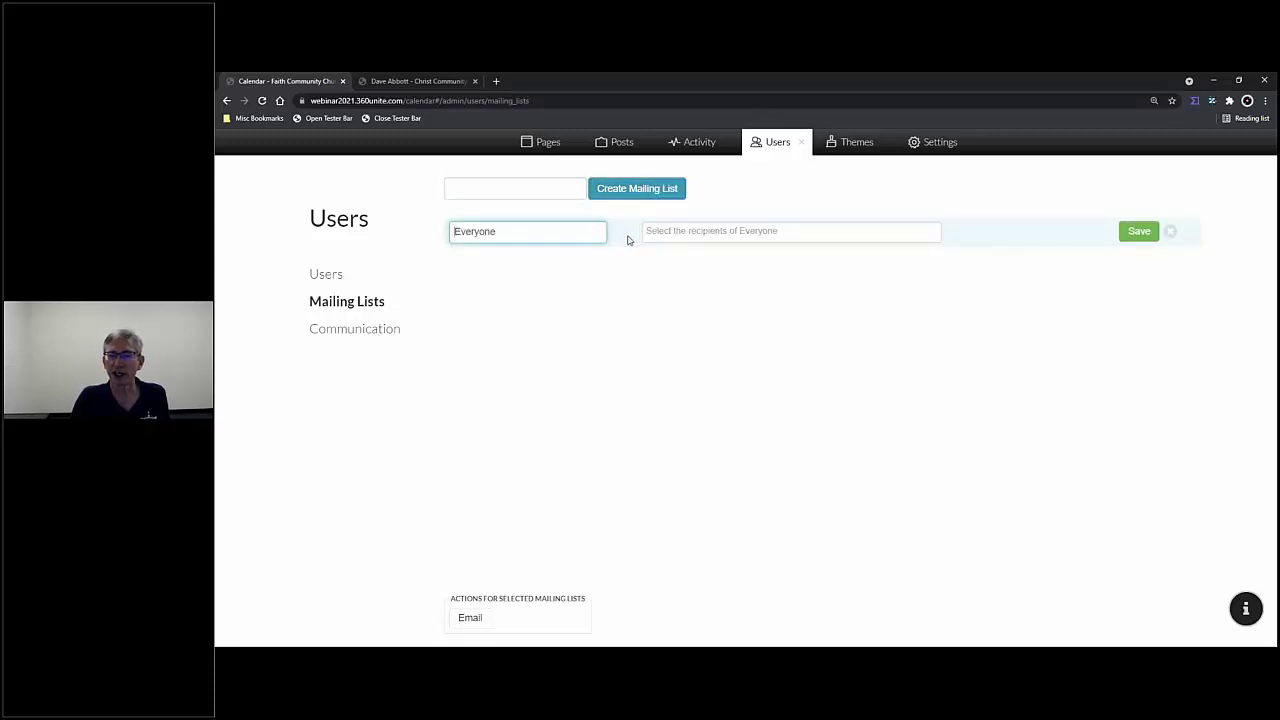
{"action": "left_click", "coordinate": [677, 233]}
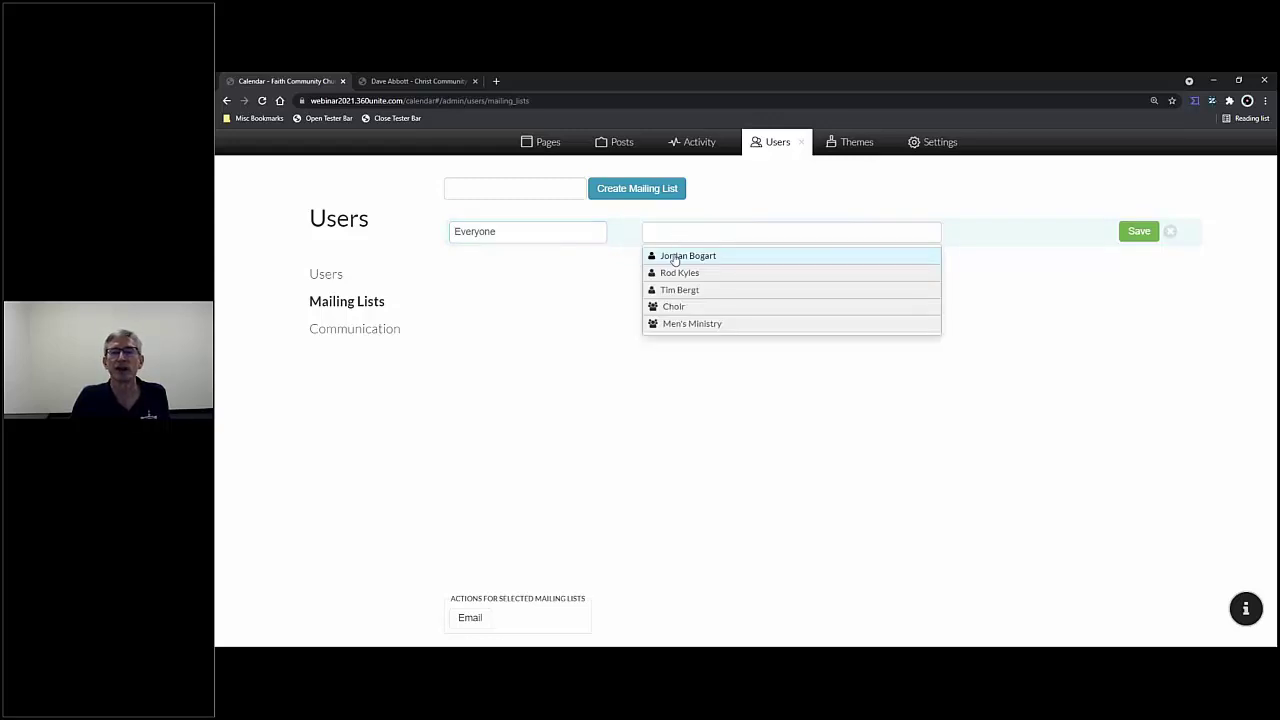
{"action": "left_click", "coordinate": [675, 256]}
{"action": "left_click", "coordinate": [743, 232]}
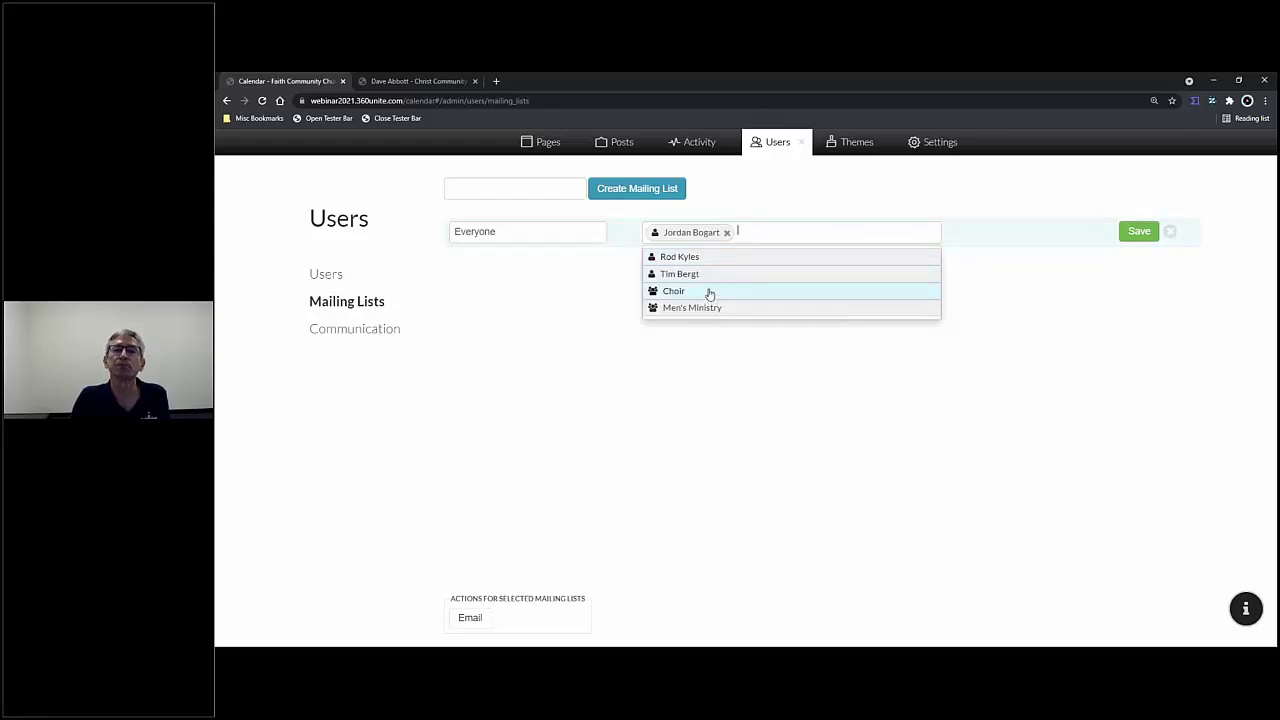
{"action": "left_click", "coordinate": [706, 257]}
{"action": "left_click", "coordinate": [844, 231]}
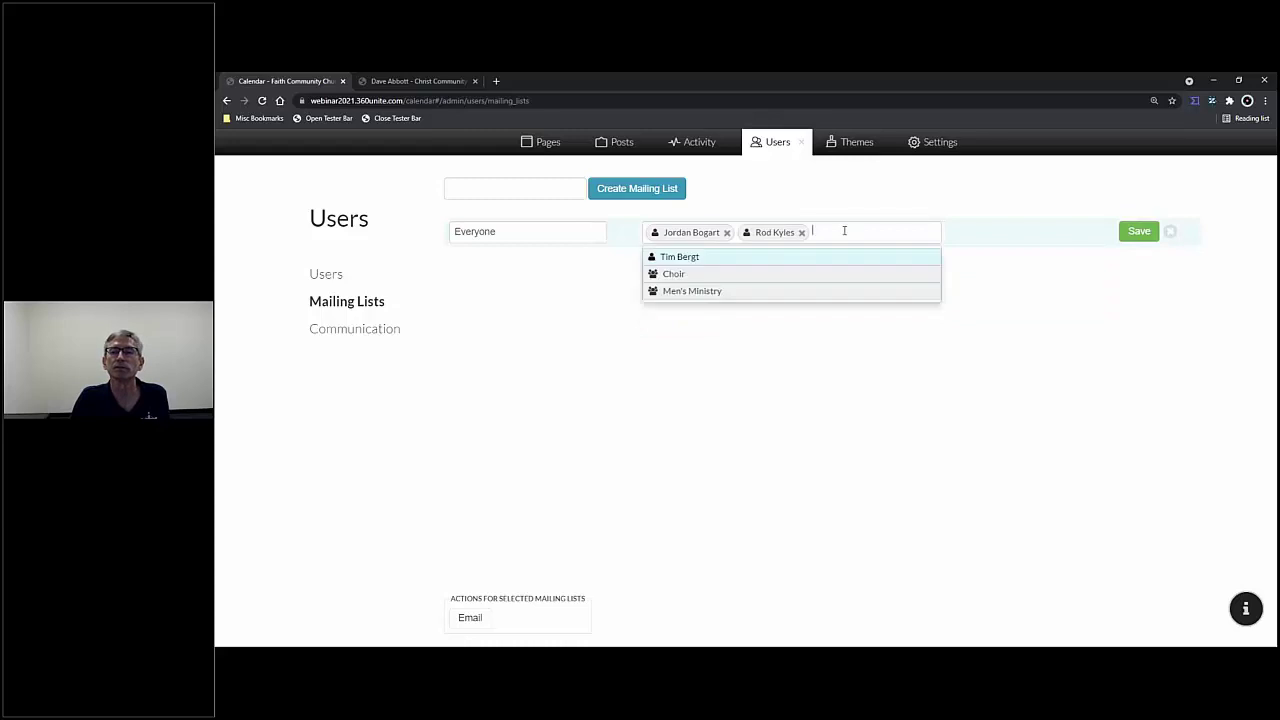
{"action": "left_click", "coordinate": [751, 256]}
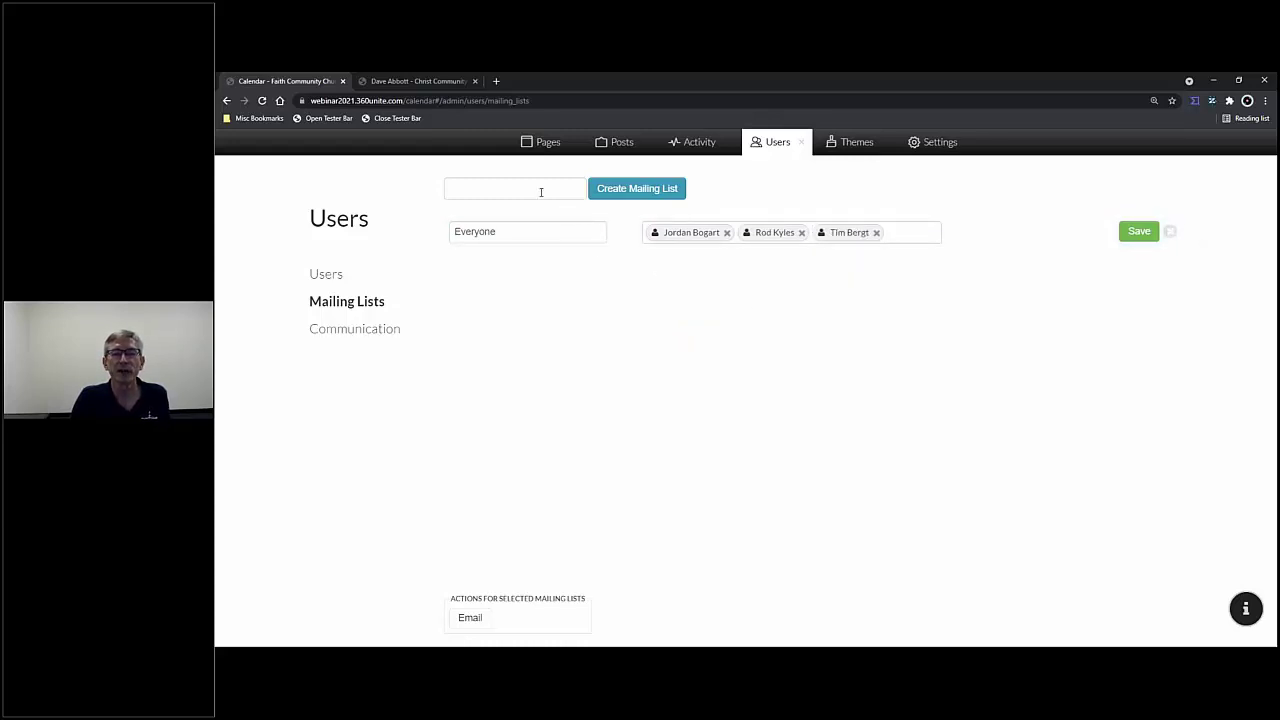
{"action": "type", "text": "Me"}
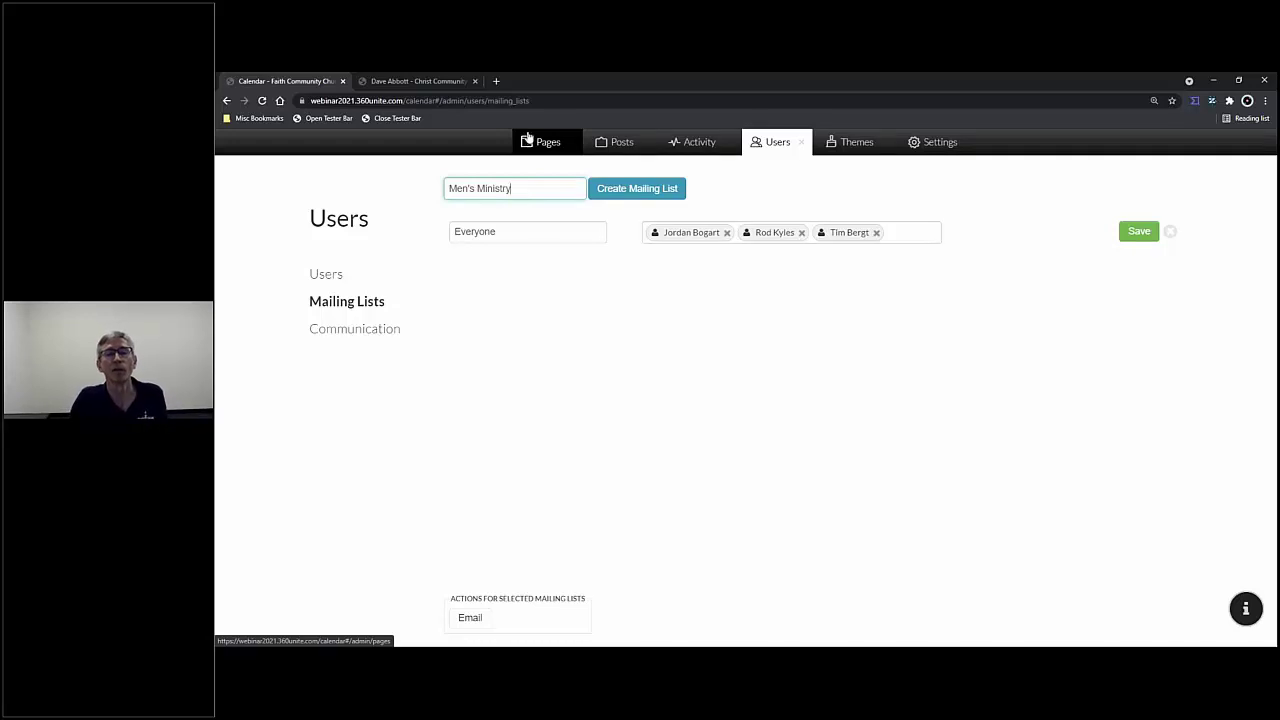
- Create and save a 'Men's Ministry' mailing list whose member is the Men's Ministry group
{"action": "type", "text": "n's Ministry"}
{"action": "left_click", "coordinate": [659, 193]}
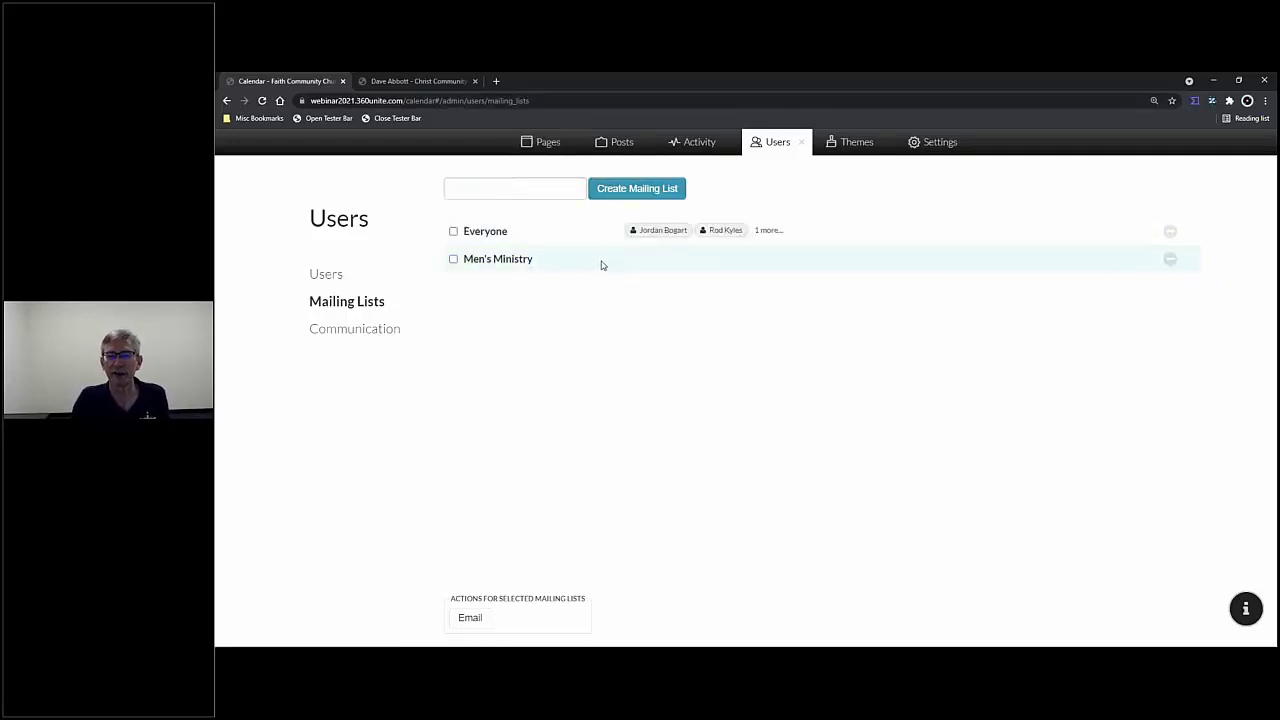
{"action": "left_click", "coordinate": [601, 262]}
{"action": "left_click", "coordinate": [651, 259]}
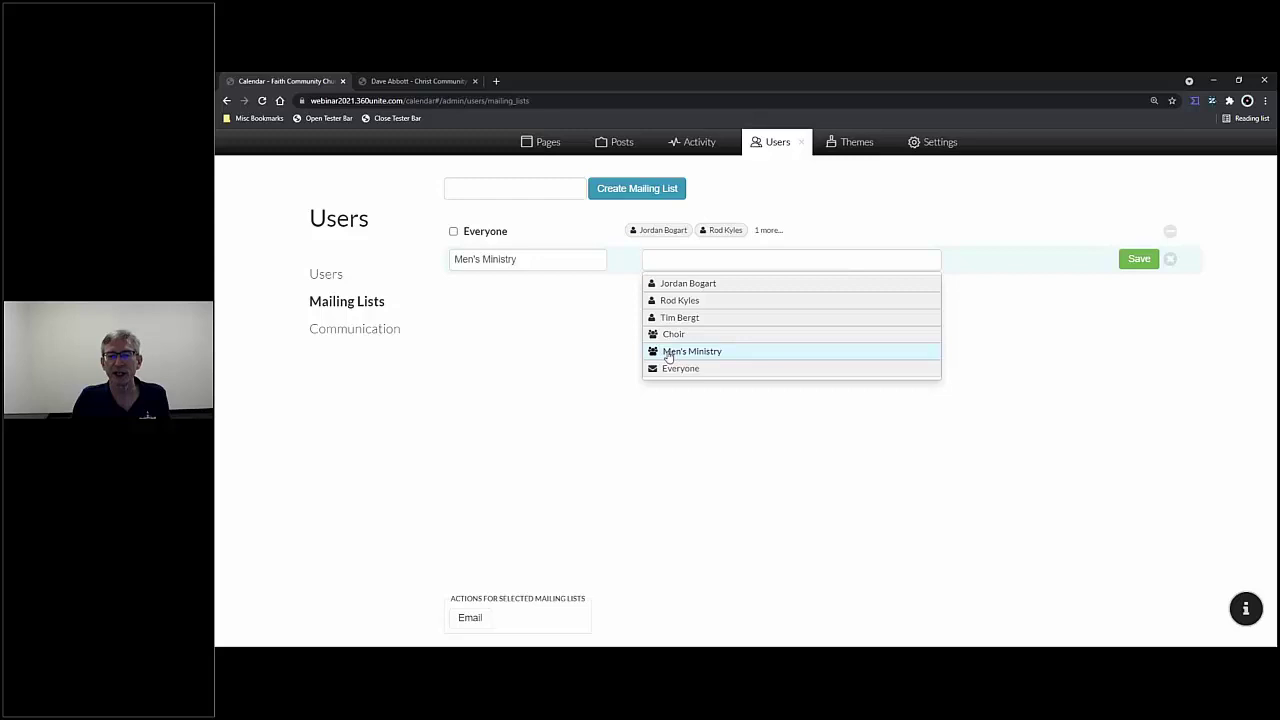
{"action": "left_click", "coordinate": [668, 354]}
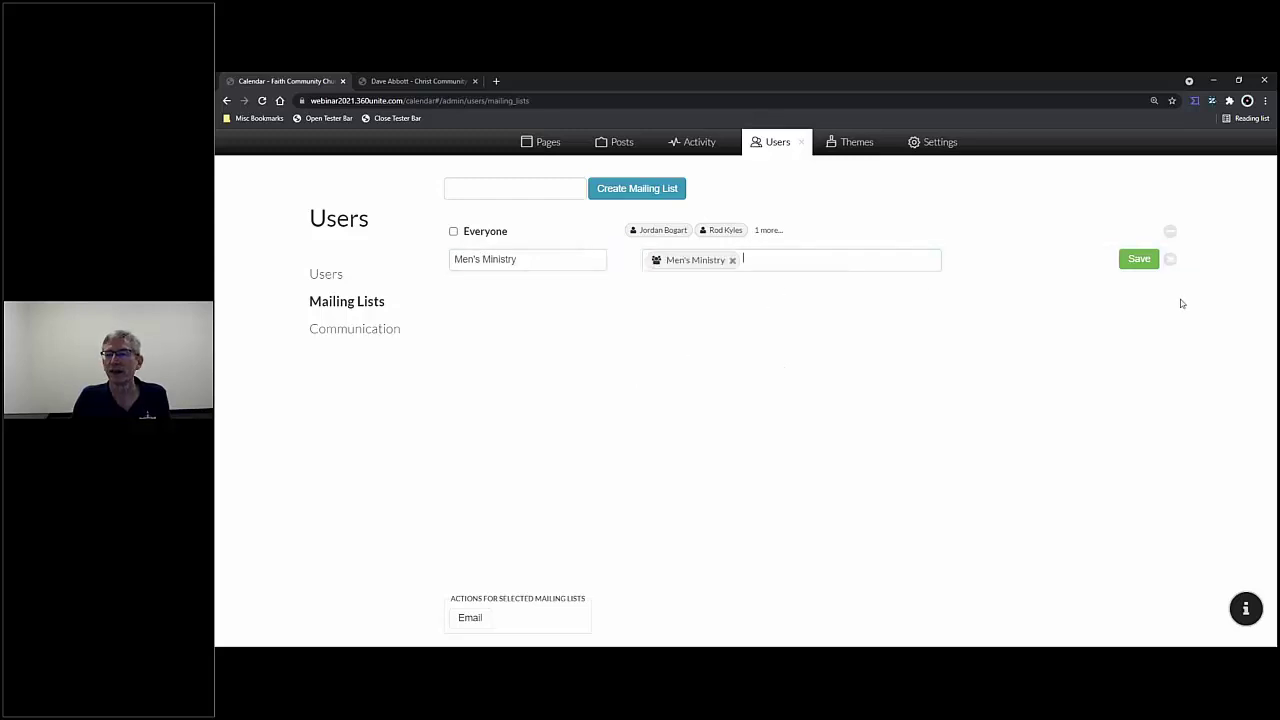
{"action": "left_click", "coordinate": [1138, 261]}
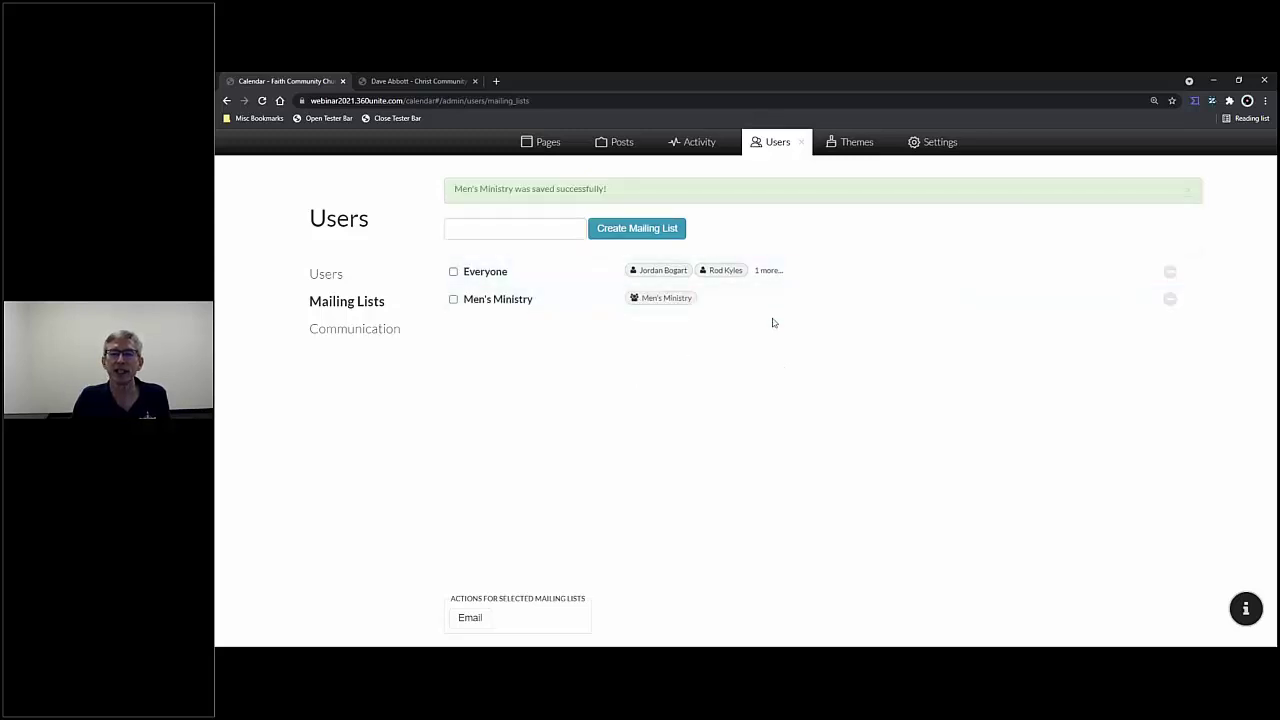
{"action": "left_click", "coordinate": [811, 277]}
{"action": "left_click", "coordinate": [918, 268]}
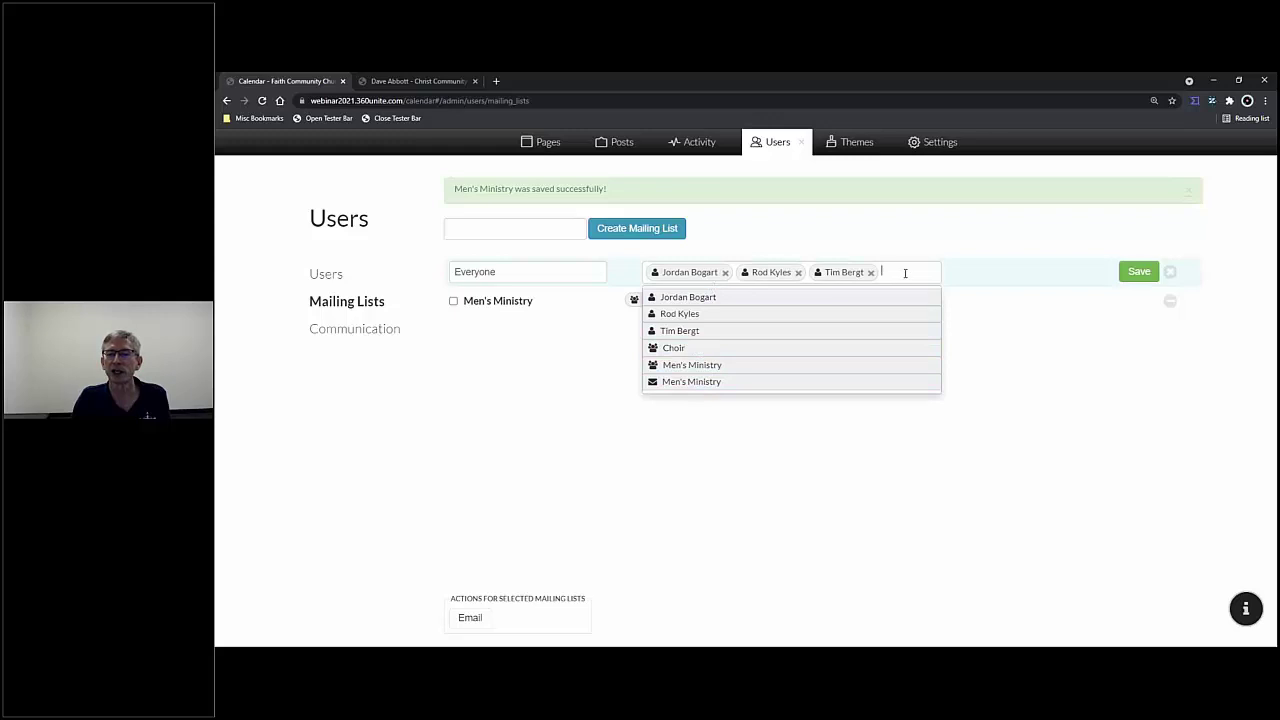
- Remove the three individual member tags from the Everyone mailing list
{"action": "left_click", "coordinate": [1005, 378]}
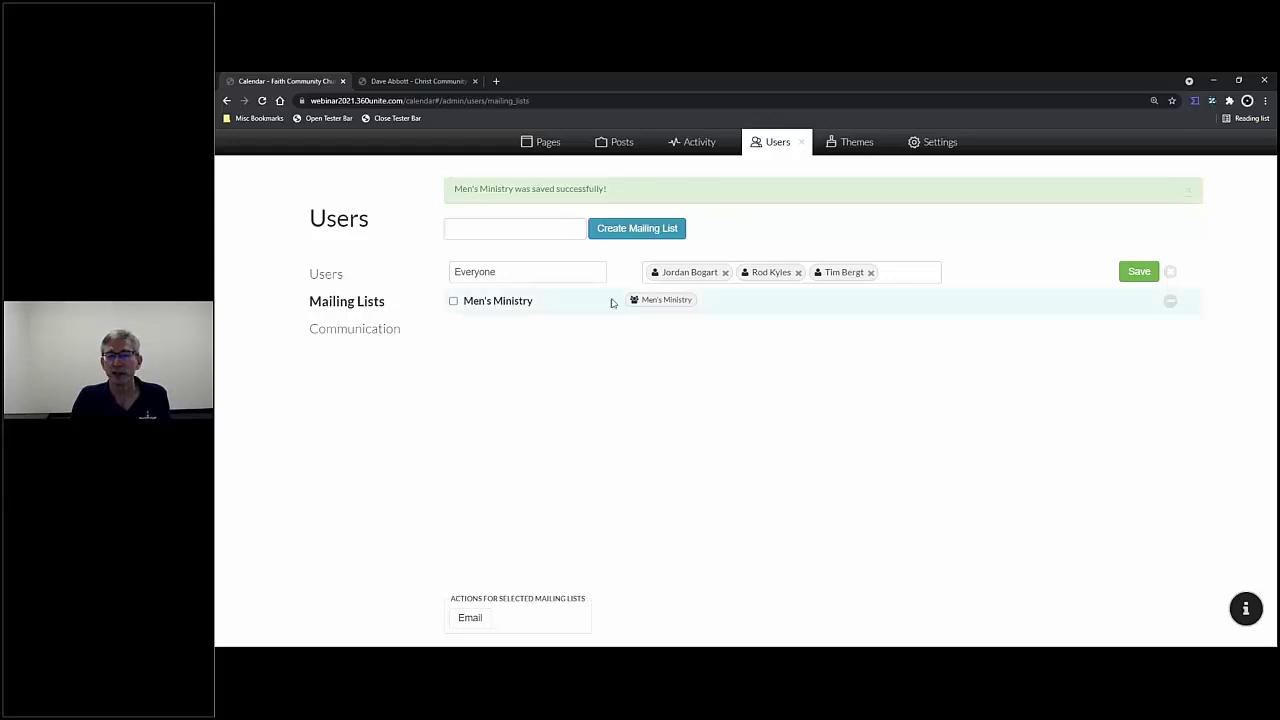
{"action": "left_click", "coordinate": [870, 272]}
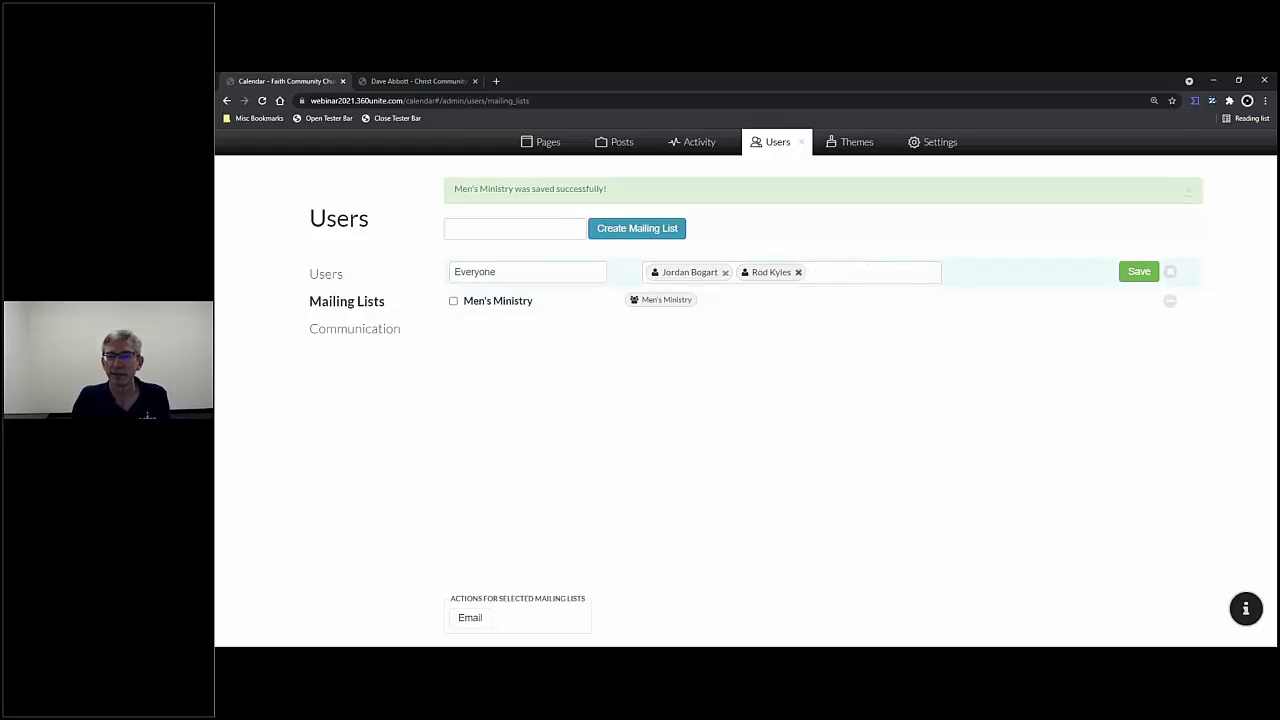
{"action": "left_click", "coordinate": [798, 272]}
{"action": "left_click", "coordinate": [725, 272]}
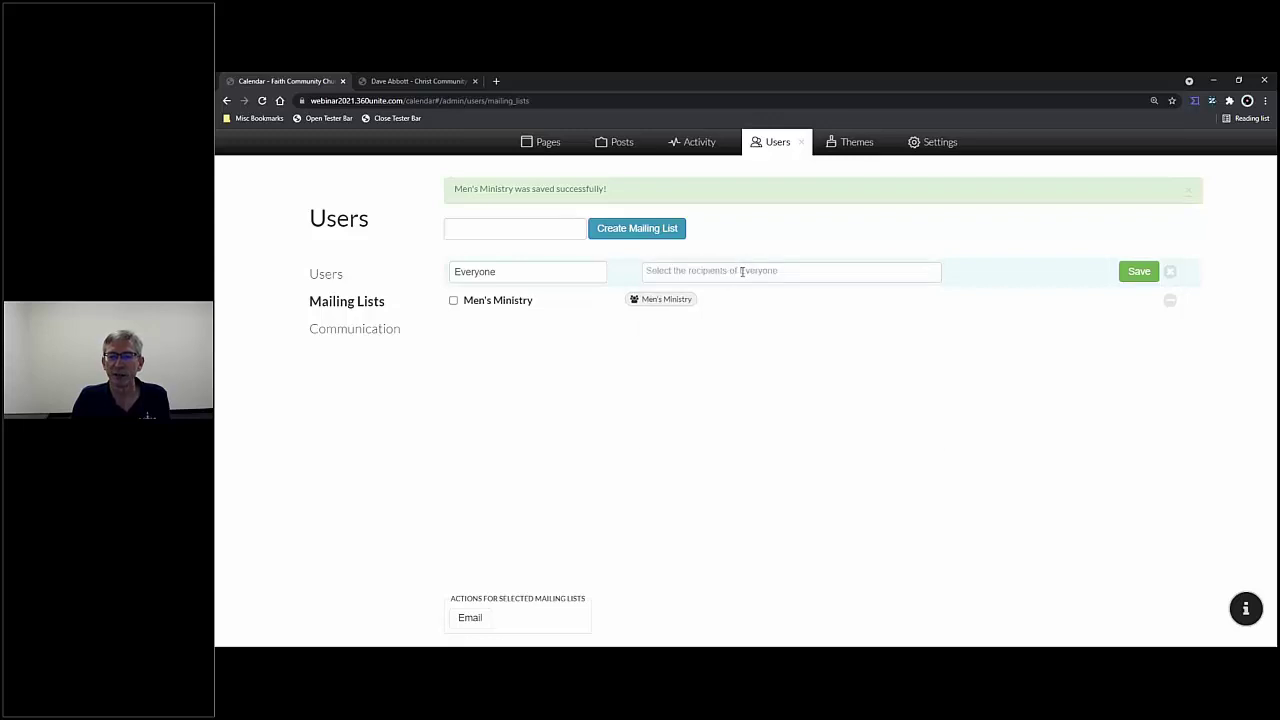
- Add the Men's Ministry mailing list as Everyone's recipient, save, and dismiss the confirmation
{"action": "left_click", "coordinate": [742, 271]}
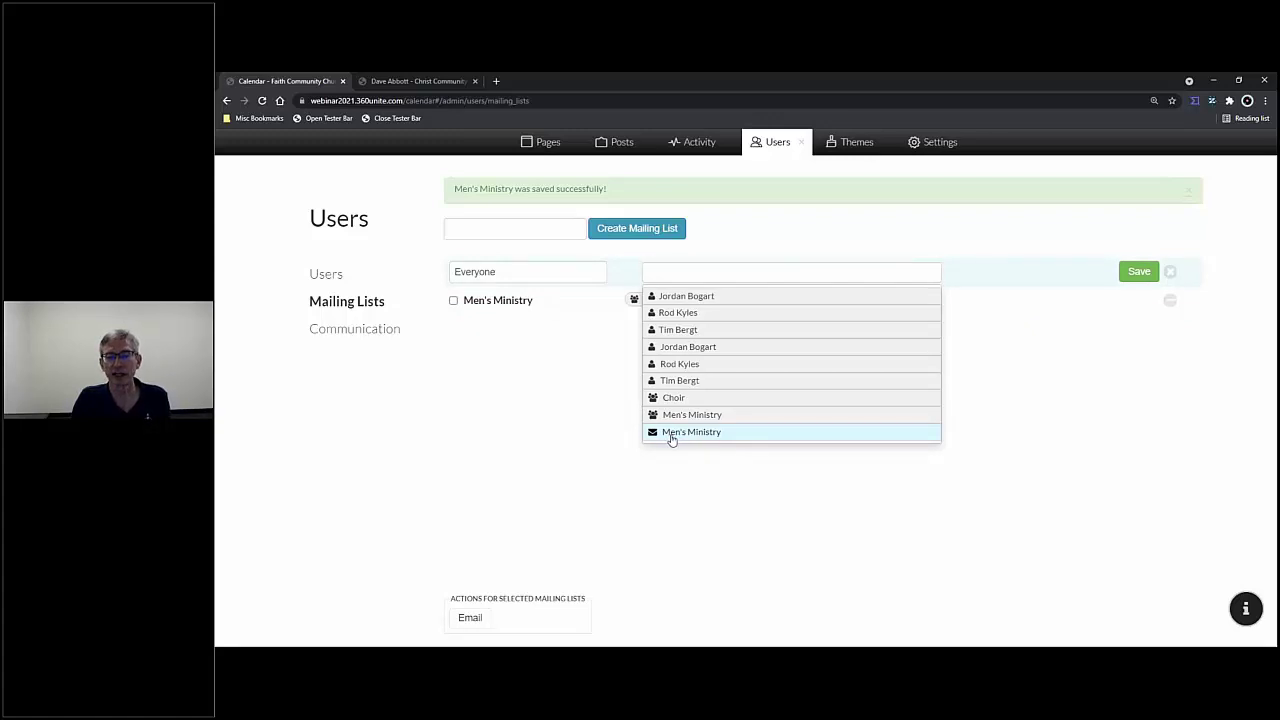
{"action": "left_click", "coordinate": [673, 432]}
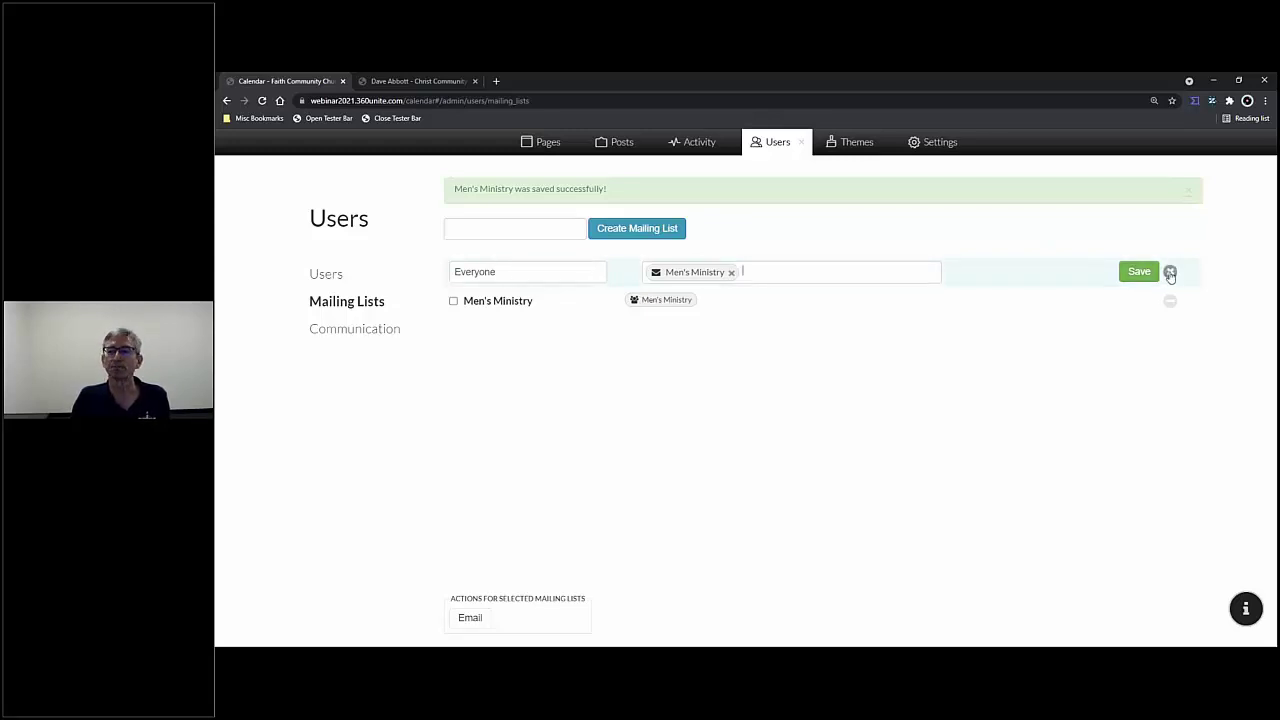
{"action": "left_click", "coordinate": [1139, 272]}
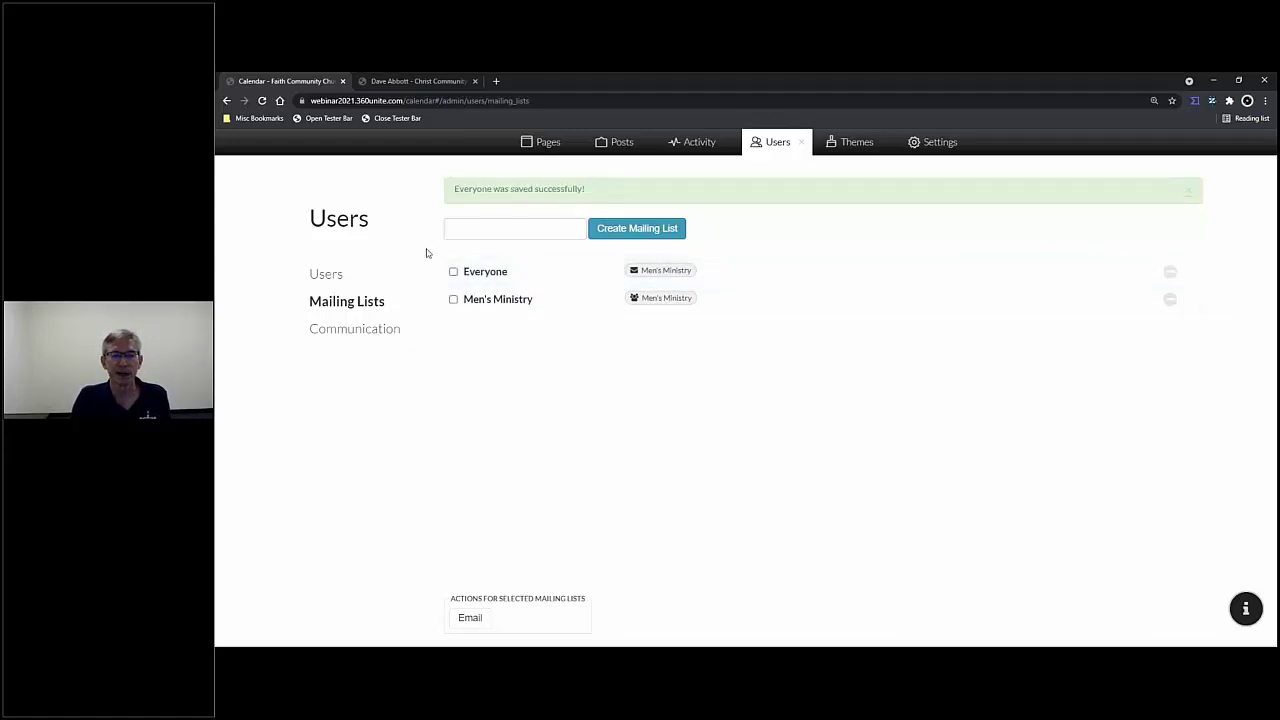
{"action": "left_click", "coordinate": [454, 301]}
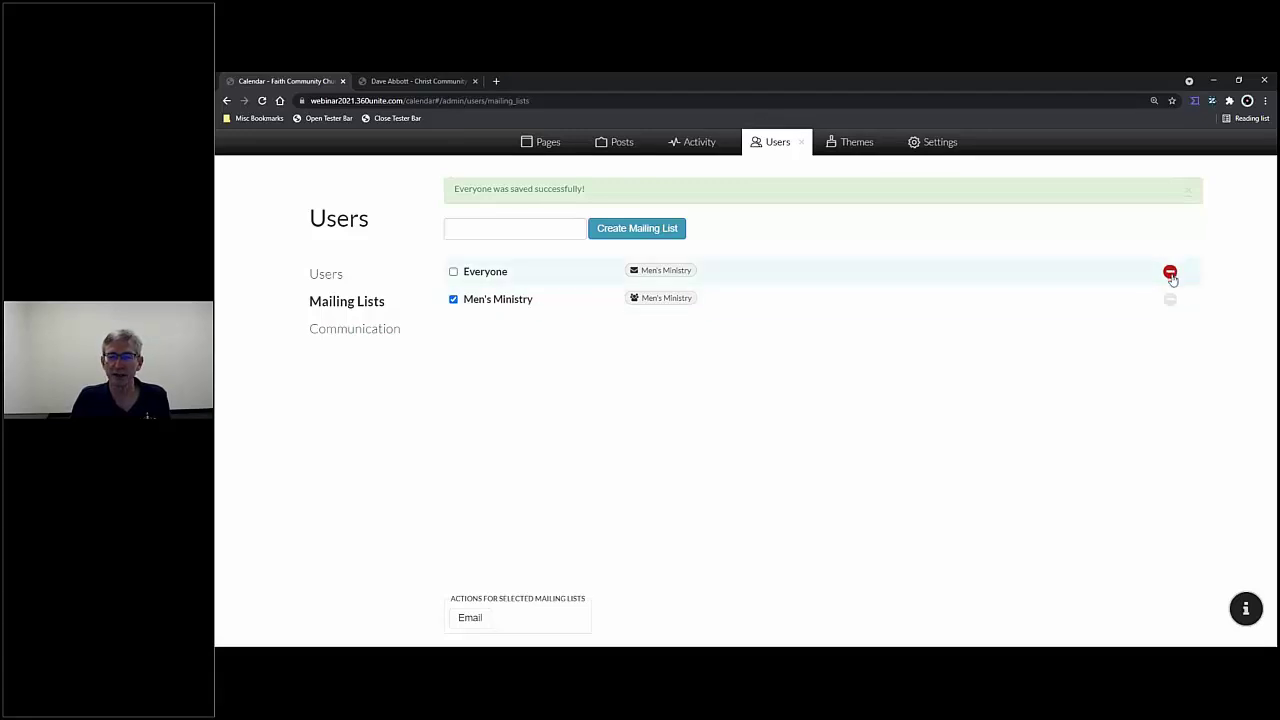
{"action": "left_click", "coordinate": [1188, 191]}
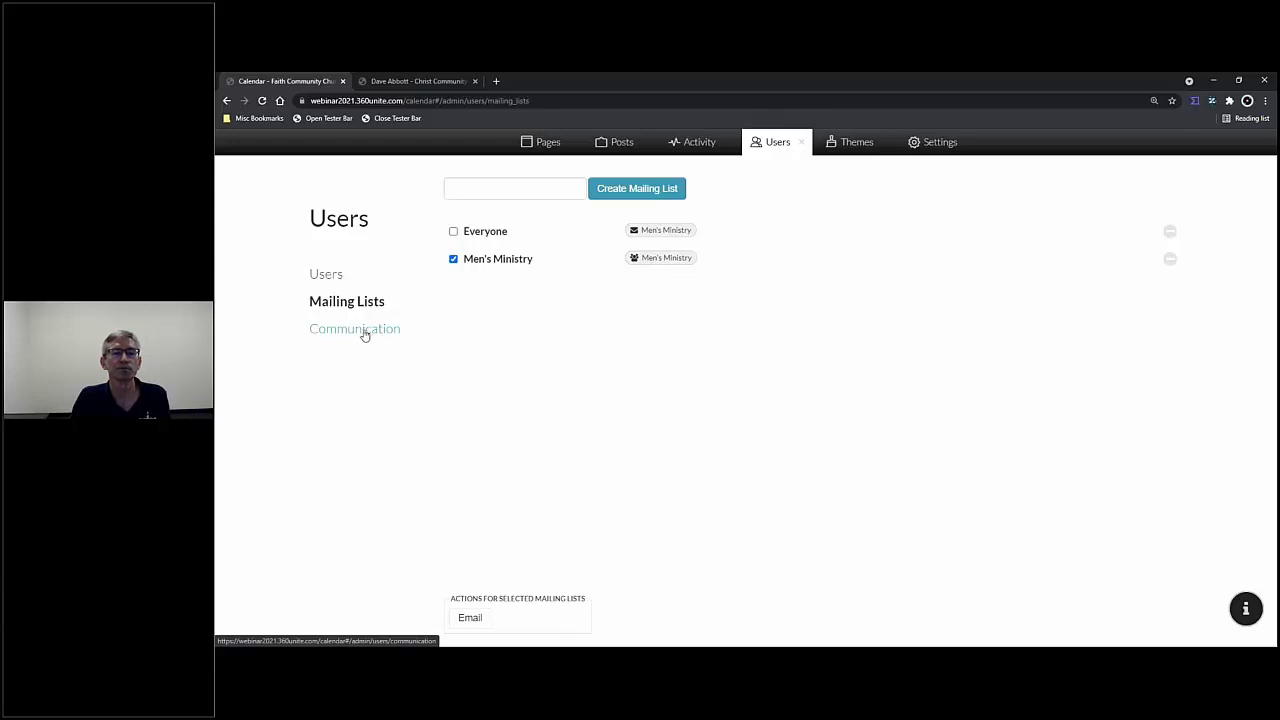
- On the Communication page, tick and then untick both Men's Ministry contacts
{"action": "left_click", "coordinate": [362, 333]}
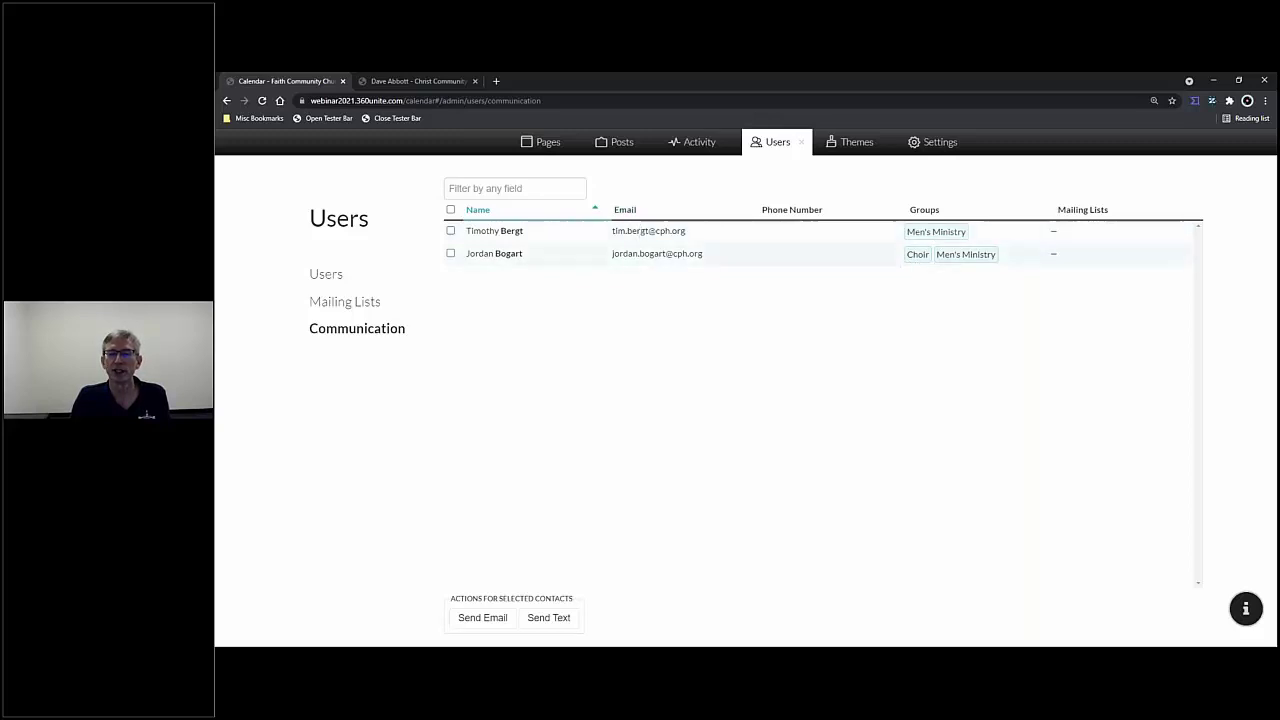
{"action": "left_click", "coordinate": [451, 231]}
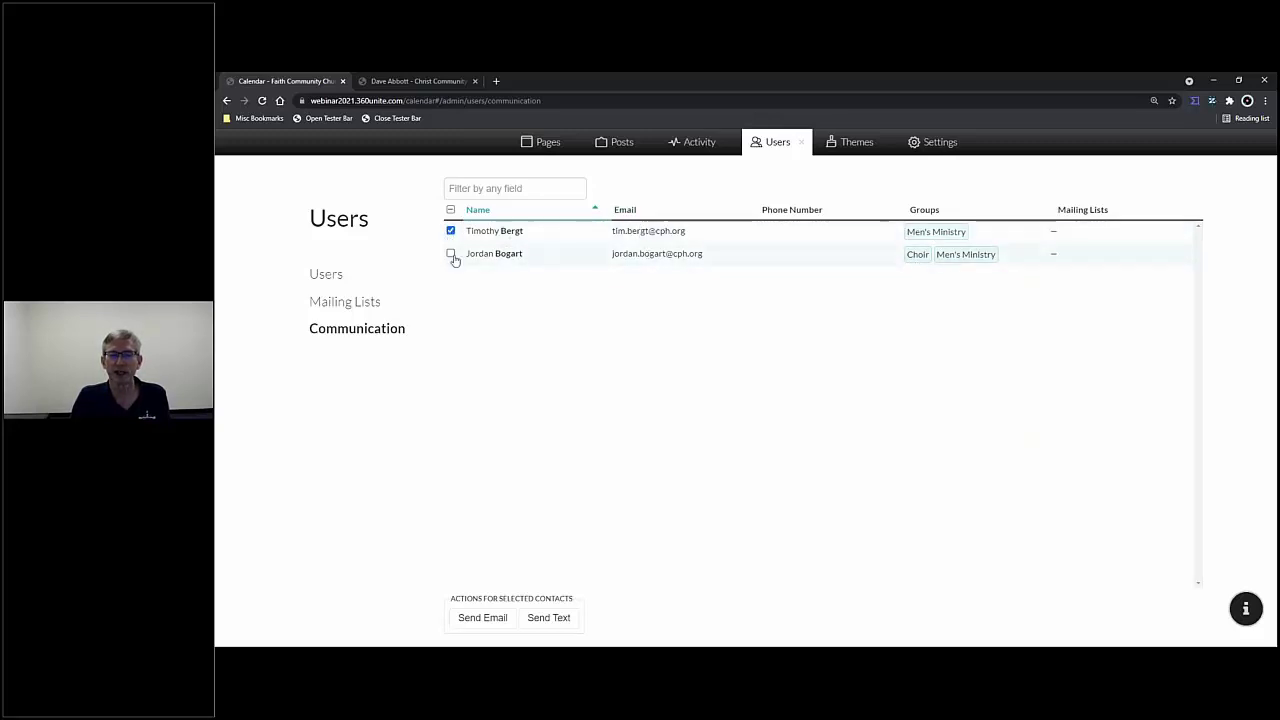
{"action": "left_click", "coordinate": [451, 254]}
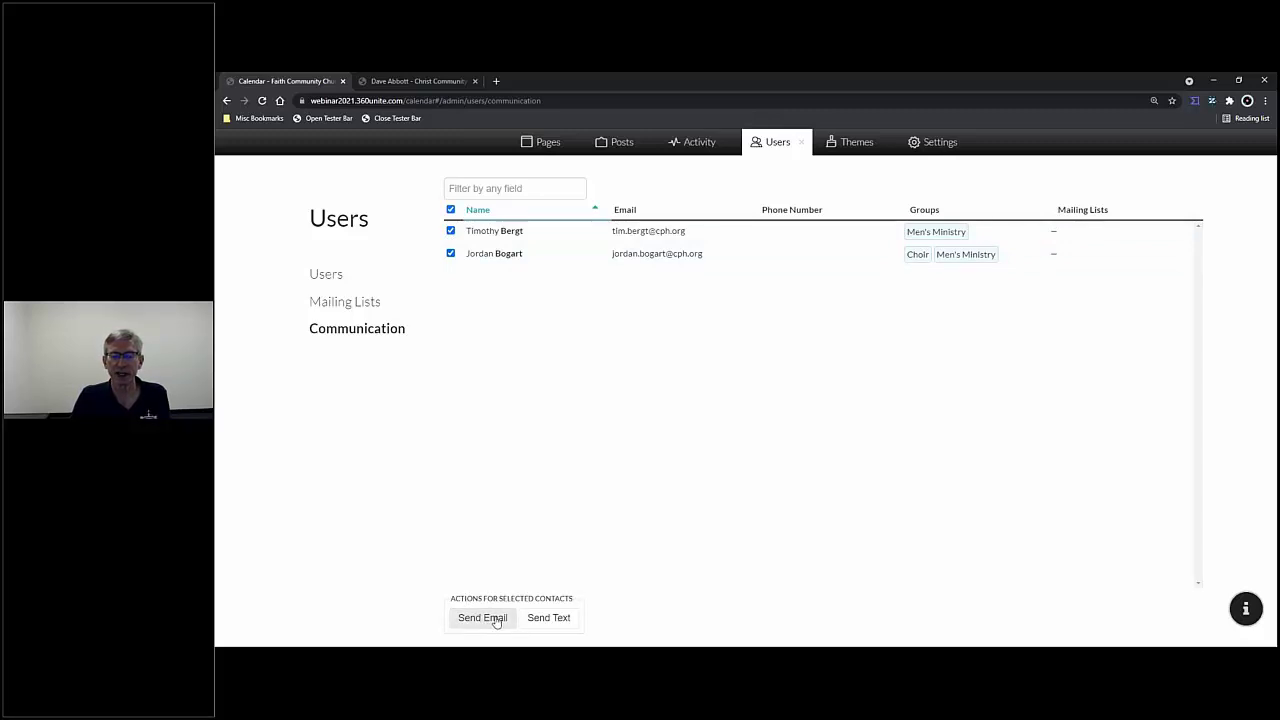
{"action": "left_click", "coordinate": [450, 254]}
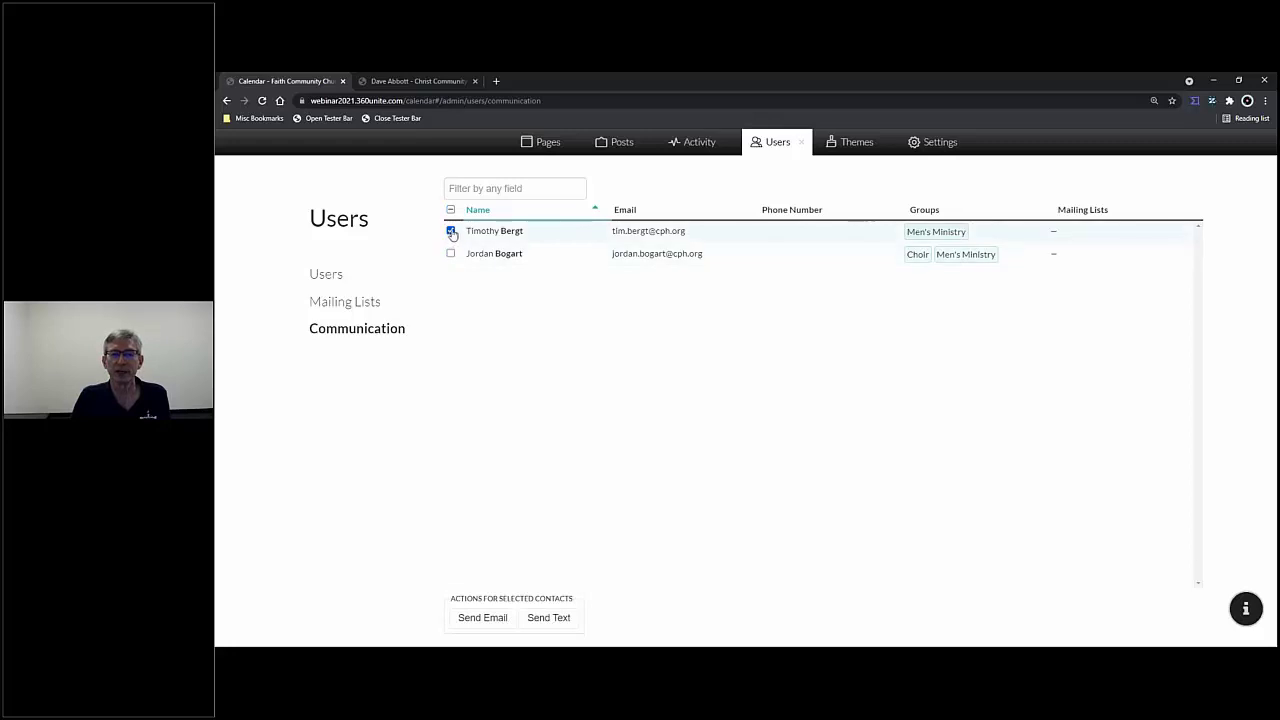
{"action": "left_click", "coordinate": [451, 231]}
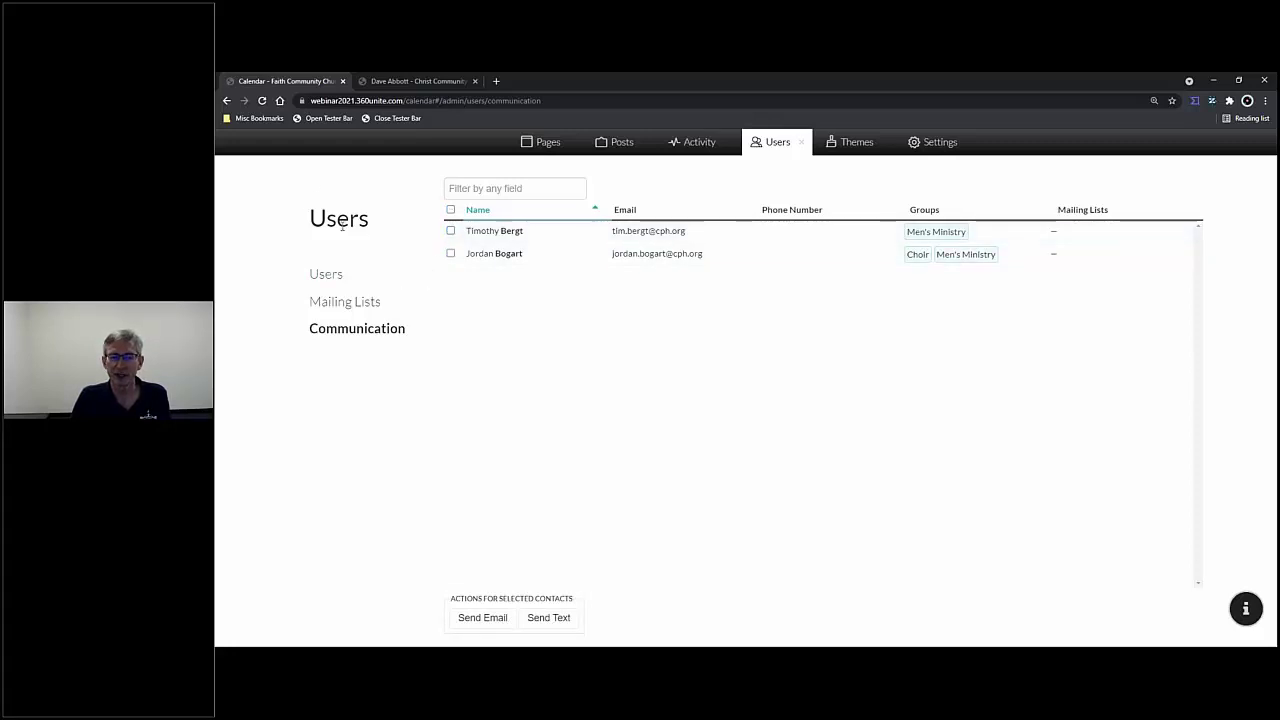
- Delete the extra Everyone mailing list from the Mailing Lists page
{"action": "left_click", "coordinate": [336, 310]}
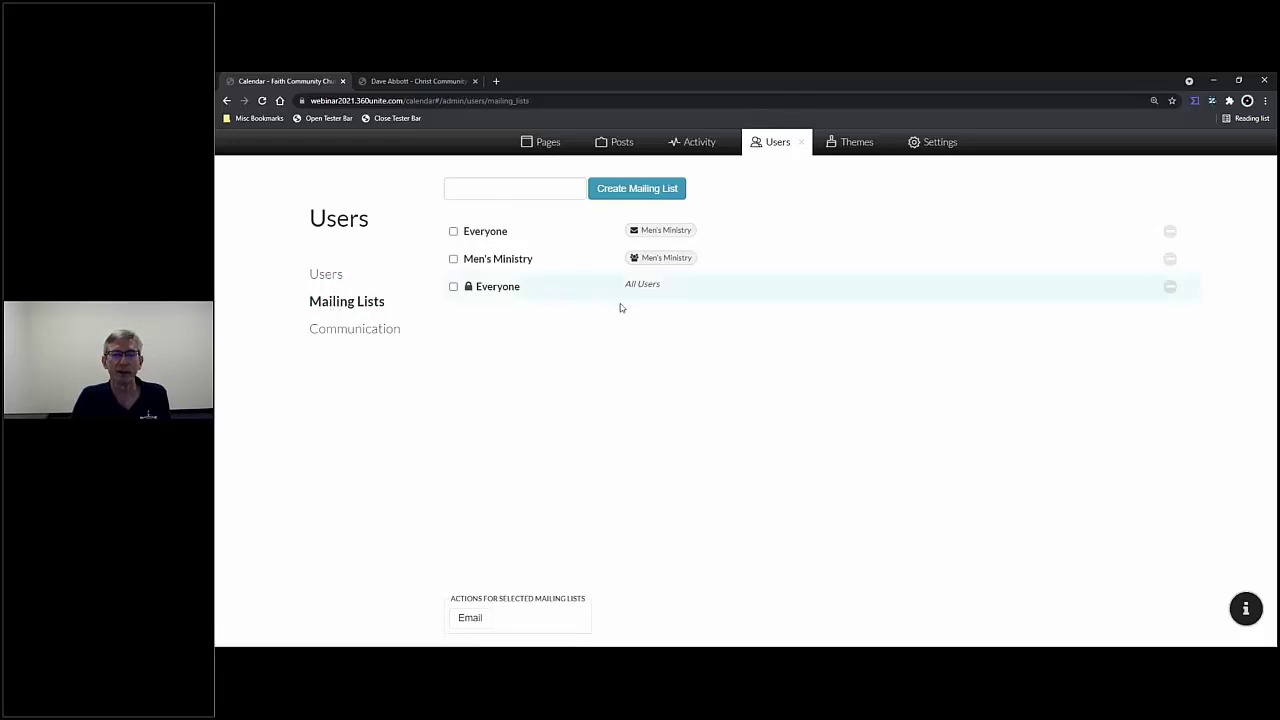
{"action": "left_click", "coordinate": [1169, 231]}
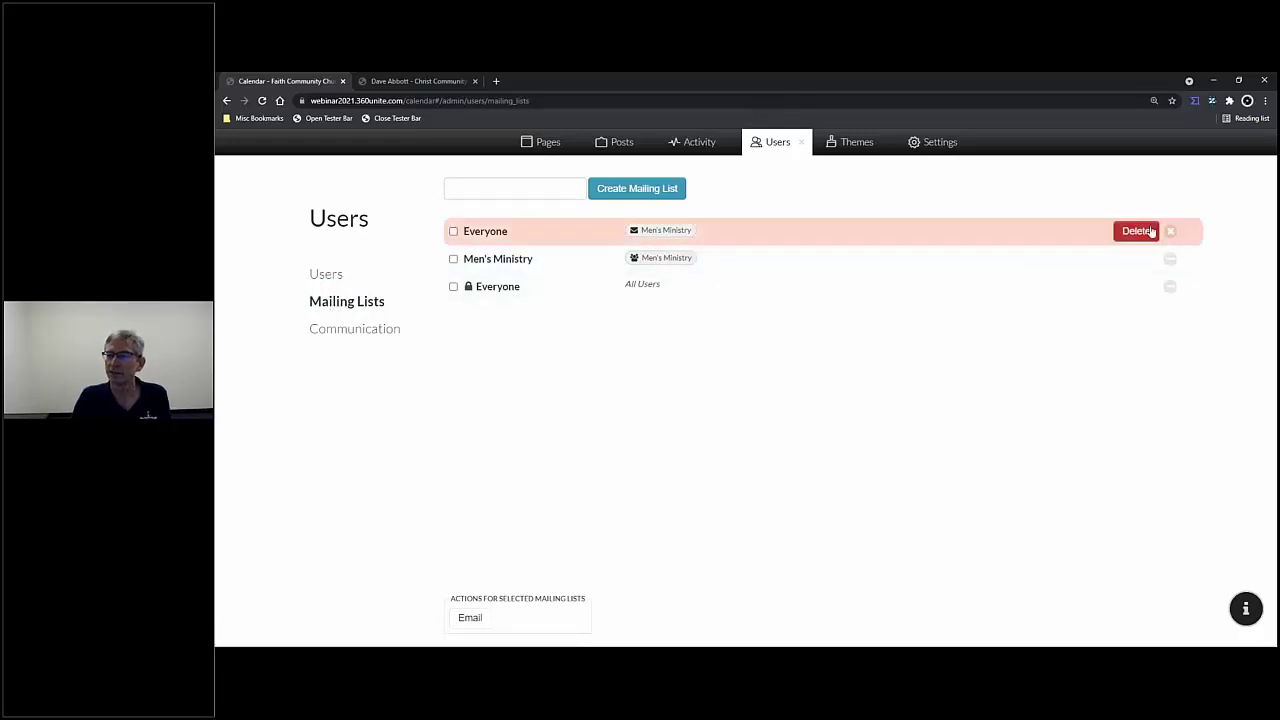
{"action": "left_click", "coordinate": [1138, 231]}
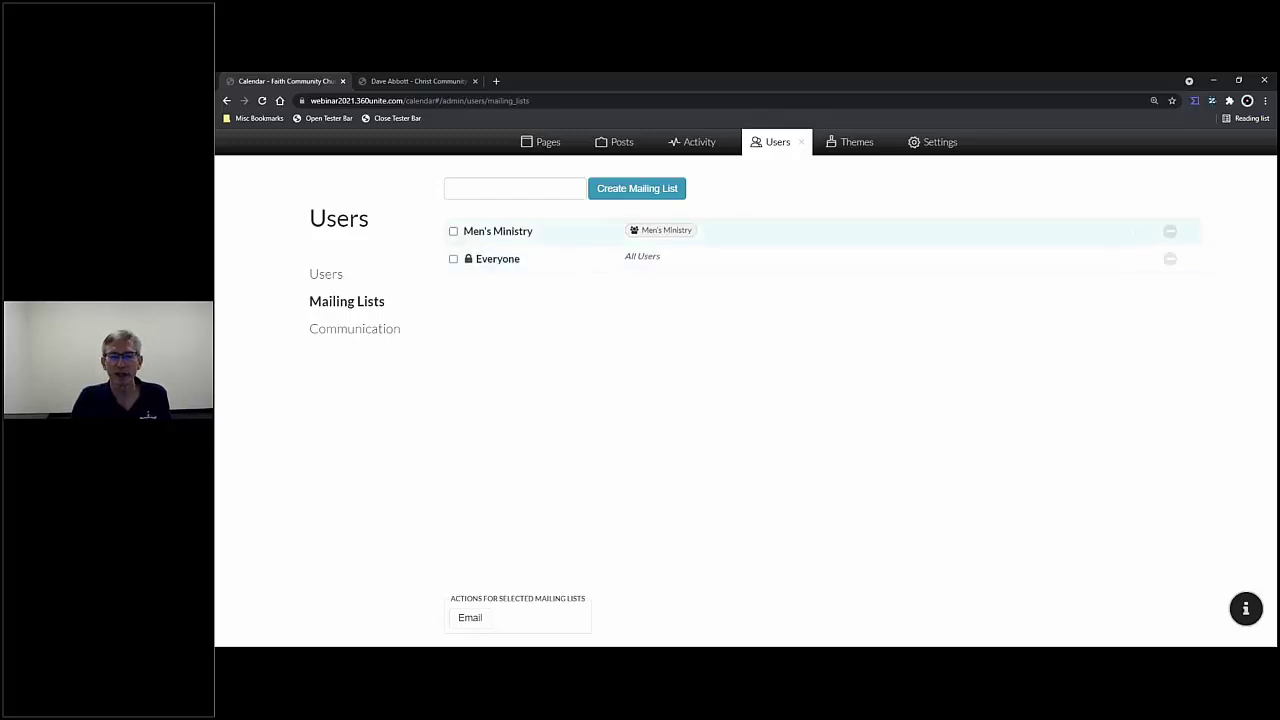
- Check the Men's Ministry mailing list for emailing
{"action": "left_click", "coordinate": [367, 334]}
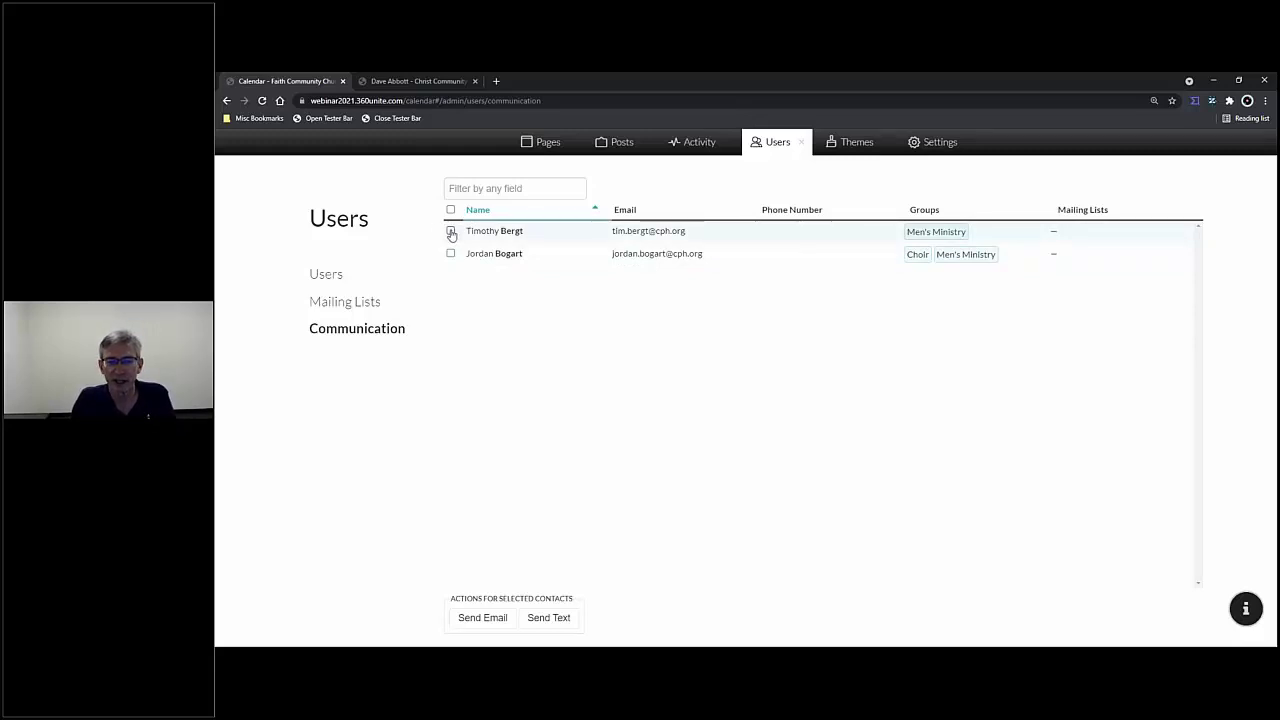
{"action": "left_click", "coordinate": [366, 302]}
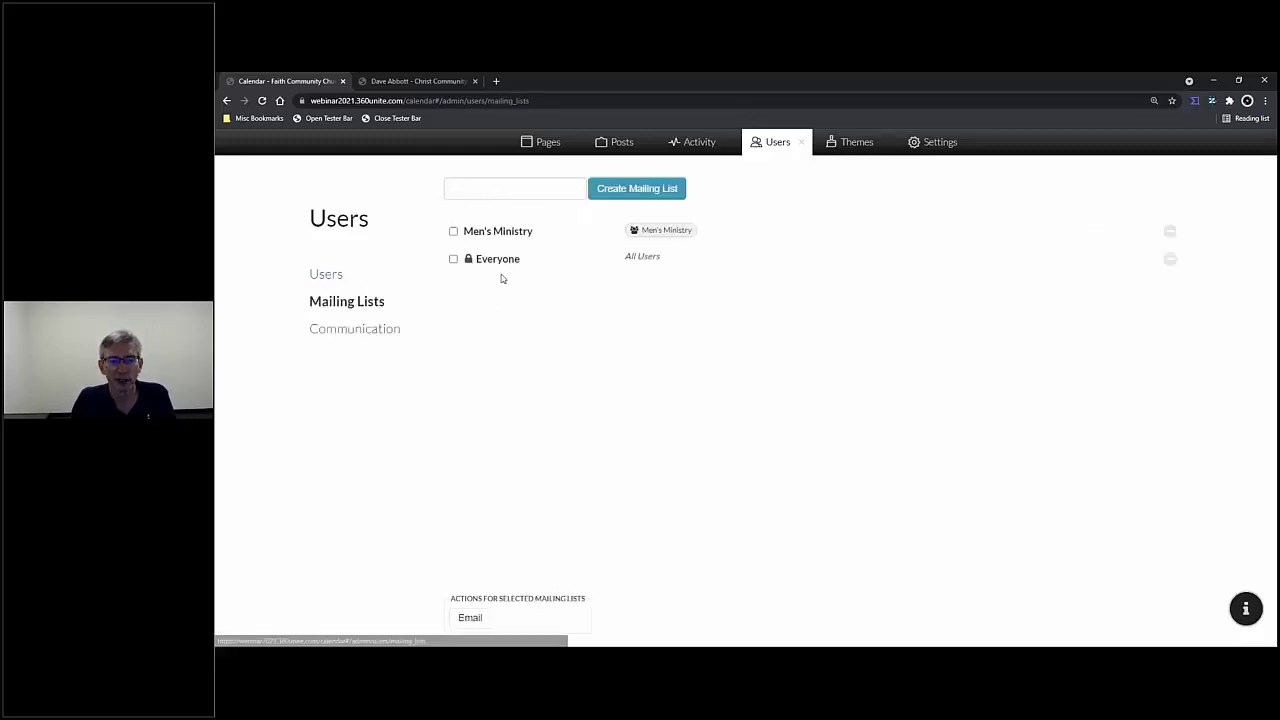
{"action": "left_click", "coordinate": [453, 232]}
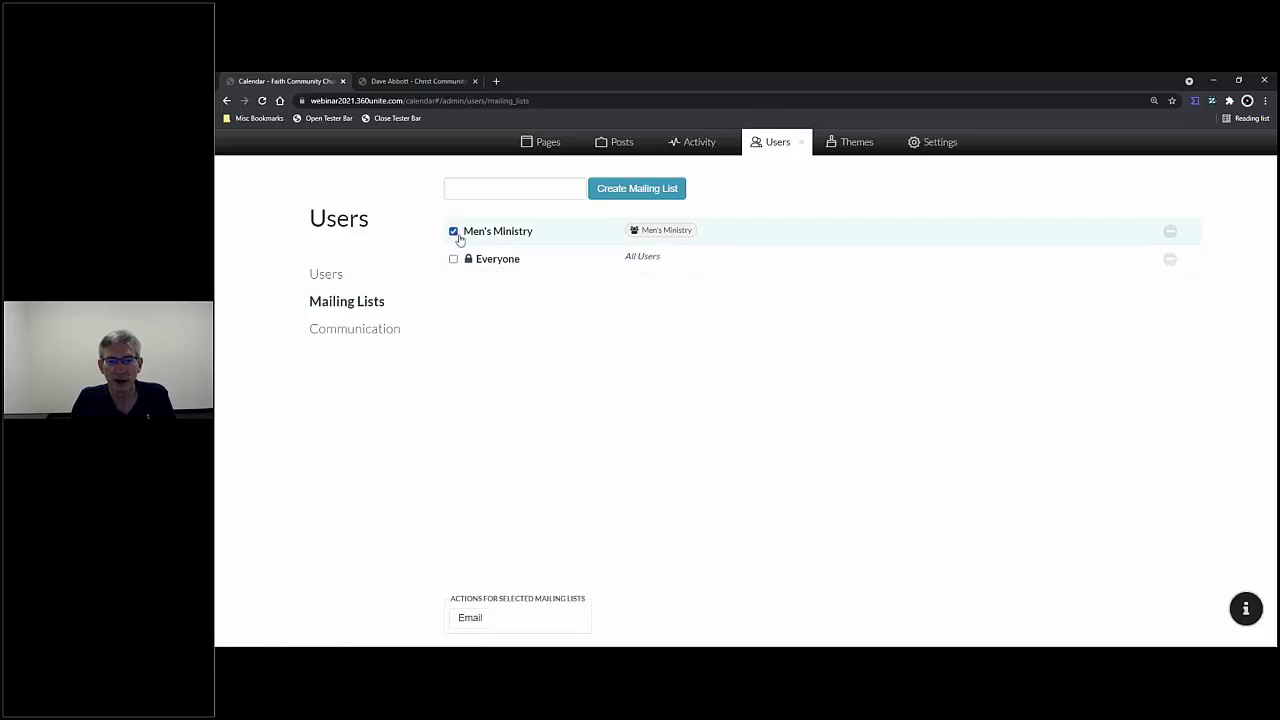
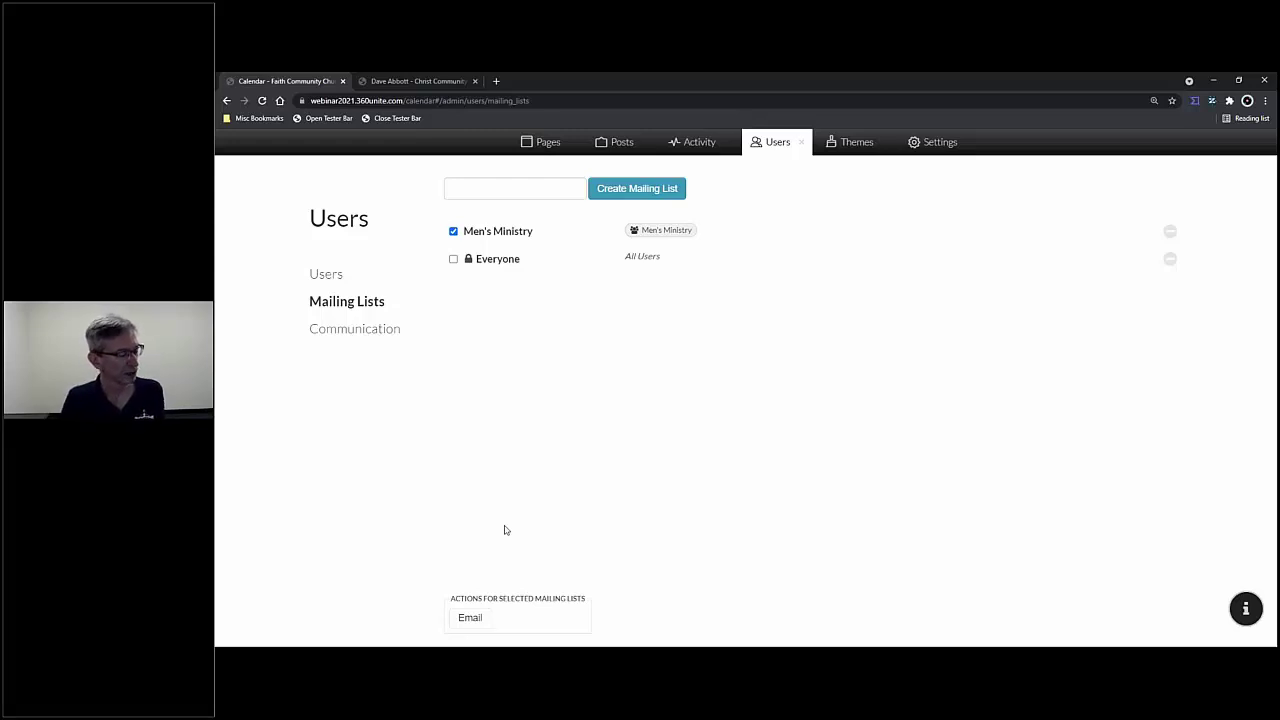
- Review the Activity event log, check the empty Email Log, and return to the Event Log
{"action": "left_click", "coordinate": [703, 149]}
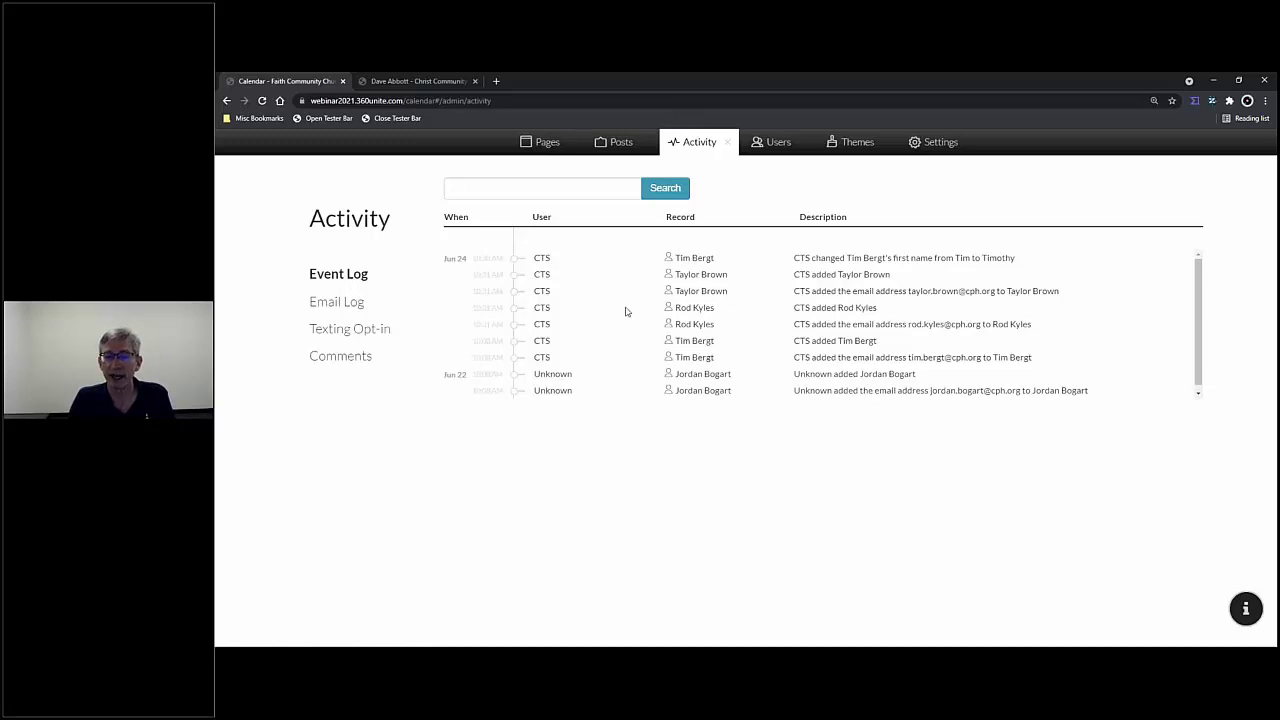
{"action": "double_click", "coordinate": [540, 258]}
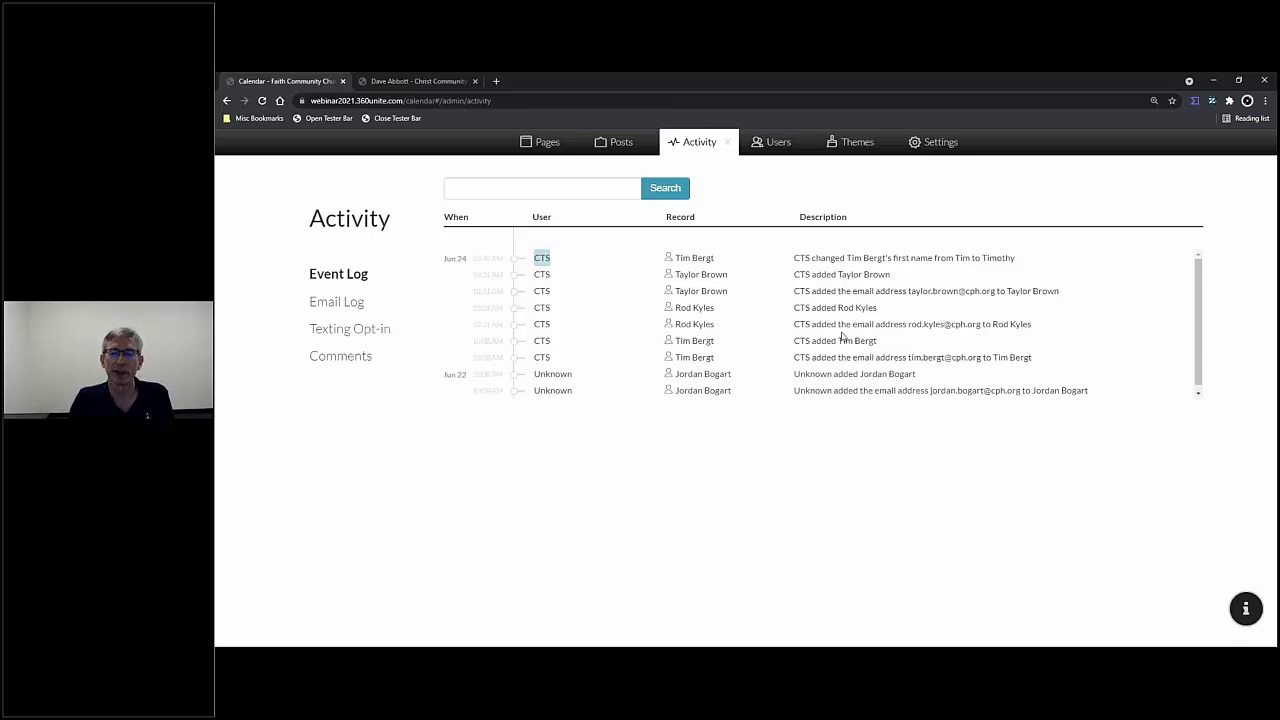
{"action": "left_click", "coordinate": [338, 306]}
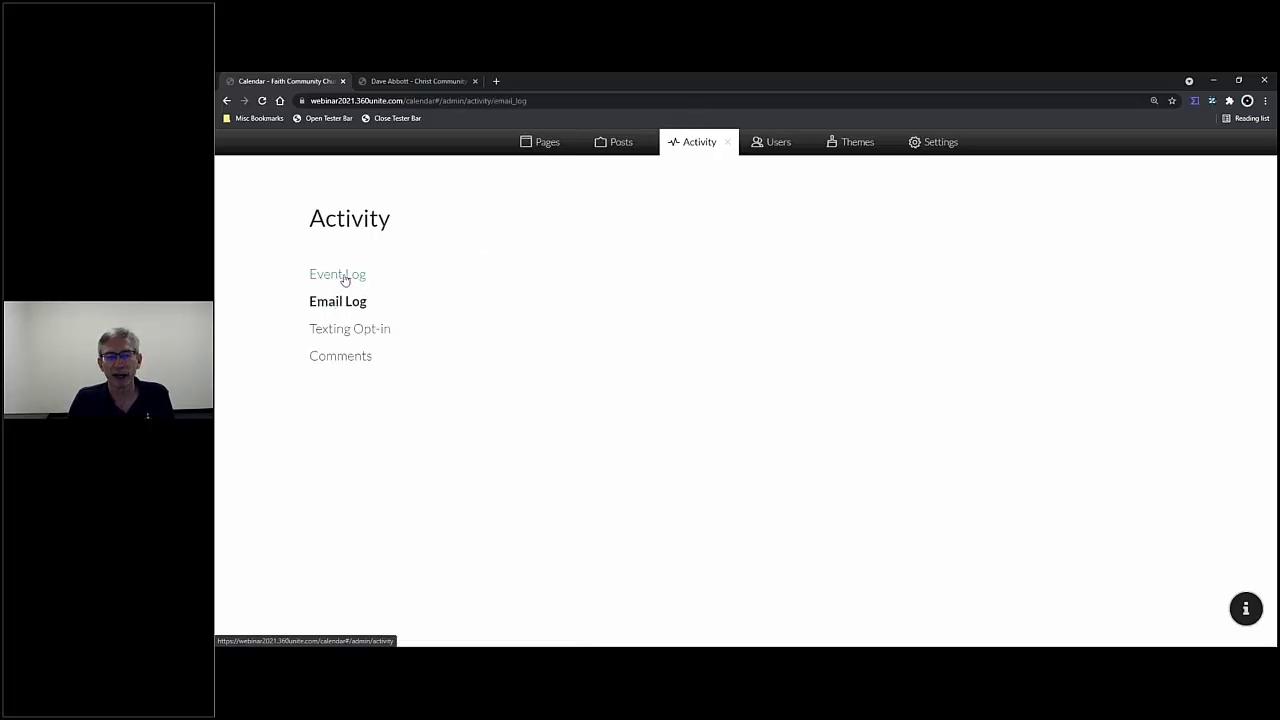
{"action": "left_click", "coordinate": [343, 278]}
- On the Christ Community Church site, open the Activity Email Log and zoom in twice
{"action": "left_click", "coordinate": [418, 81]}
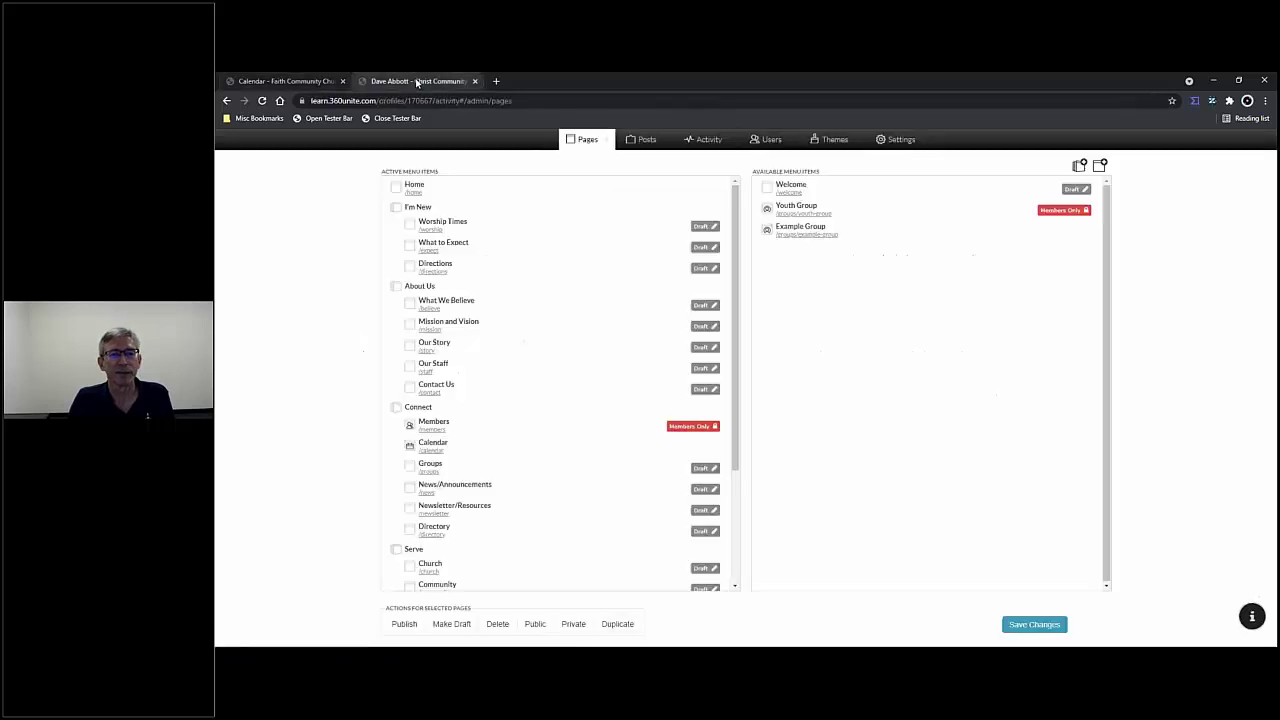
{"action": "left_click", "coordinate": [709, 139]}
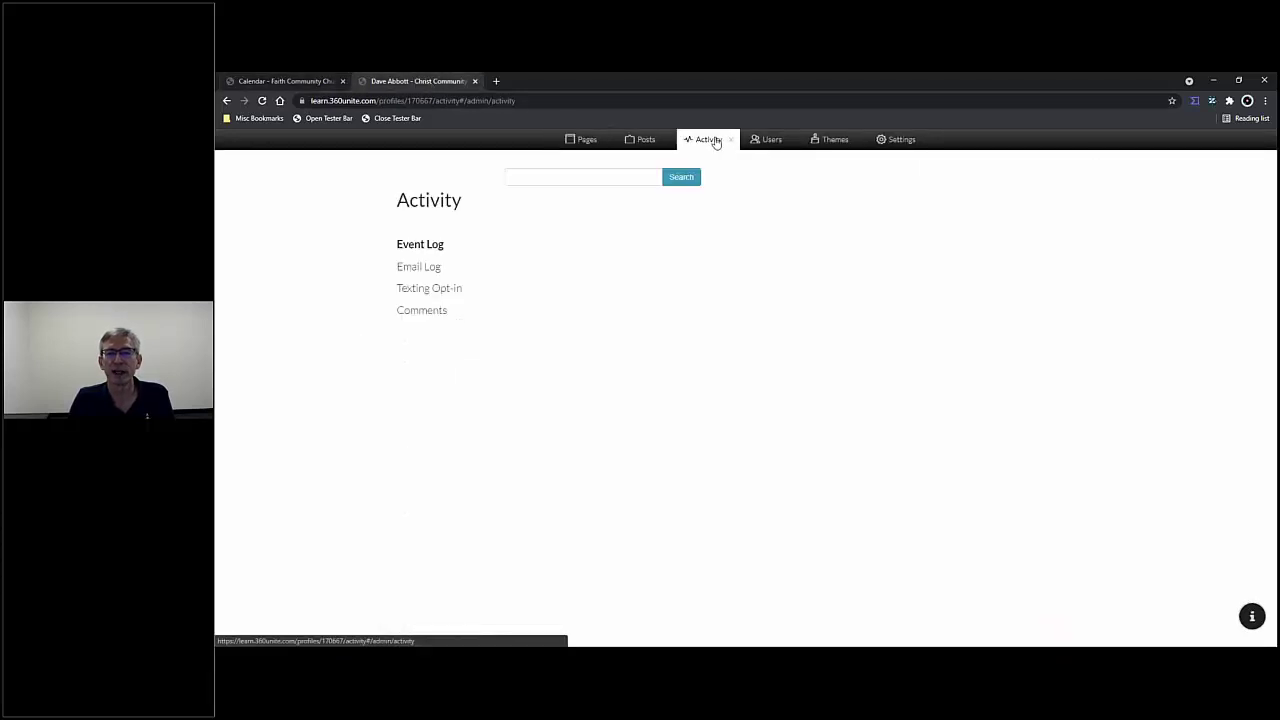
{"action": "left_click", "coordinate": [420, 268]}
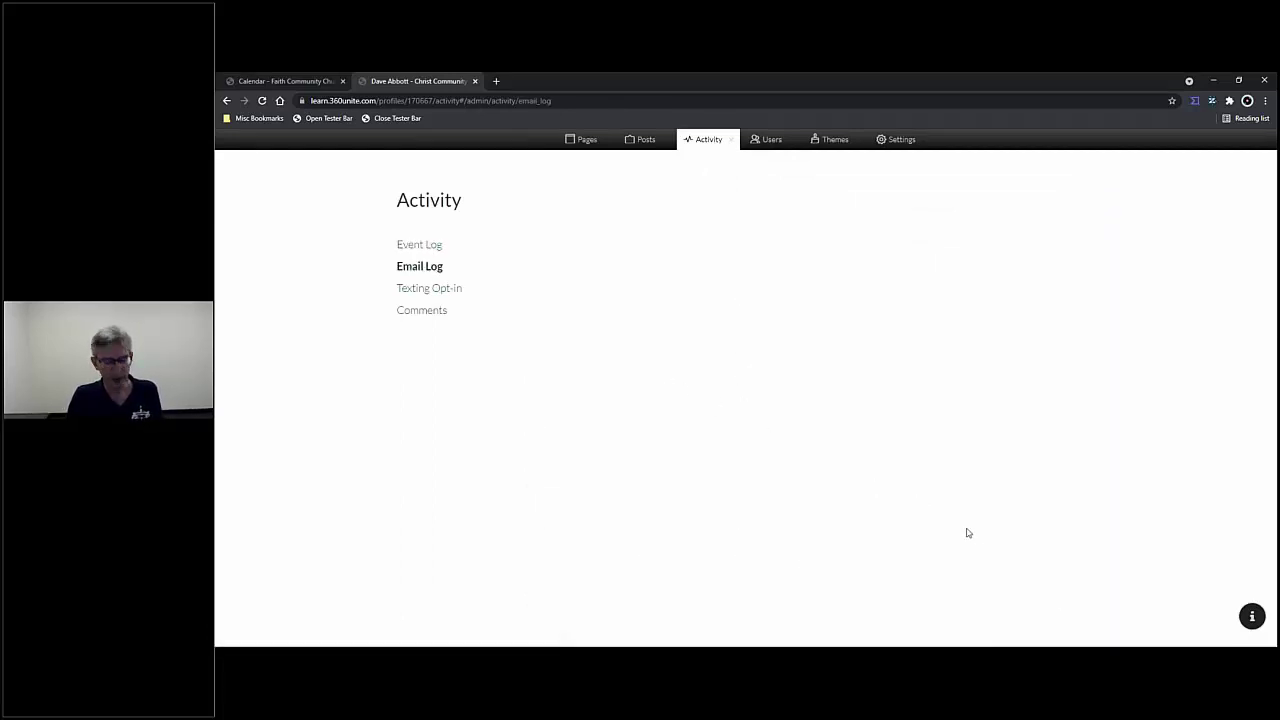
{"action": "key", "text": "ctrl+plus"}
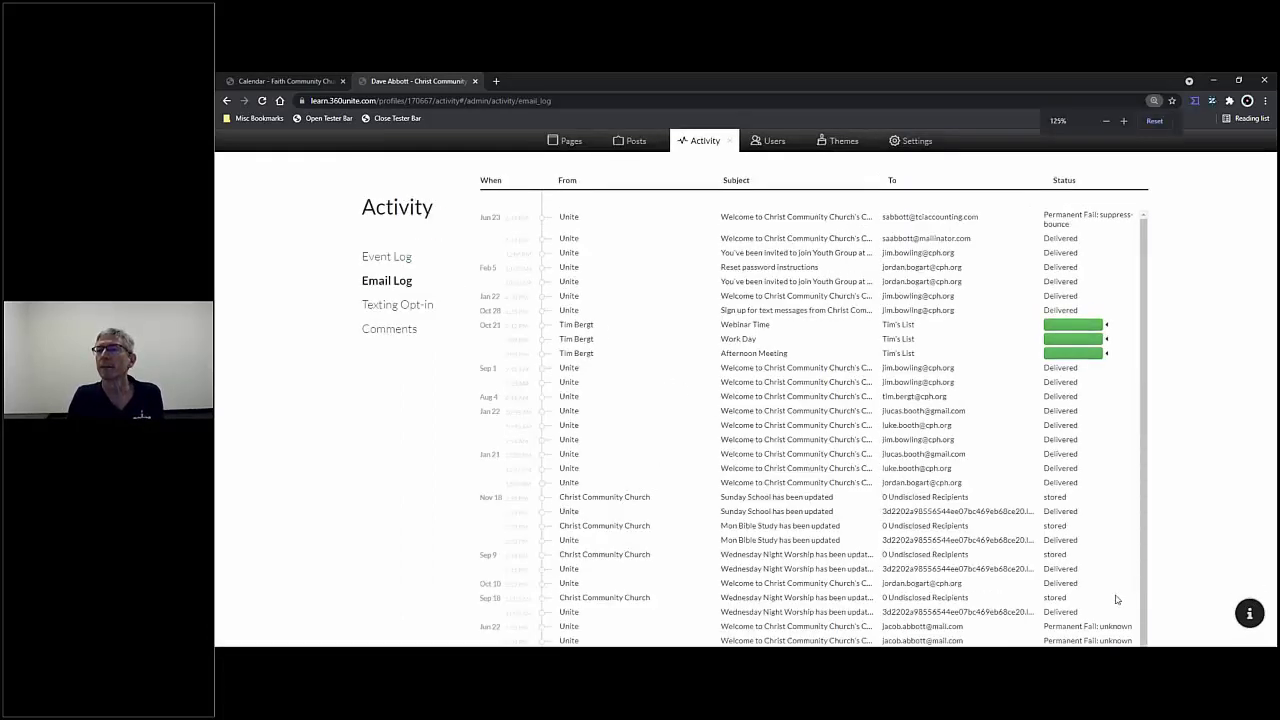
{"action": "key", "text": "ctrl+plus"}
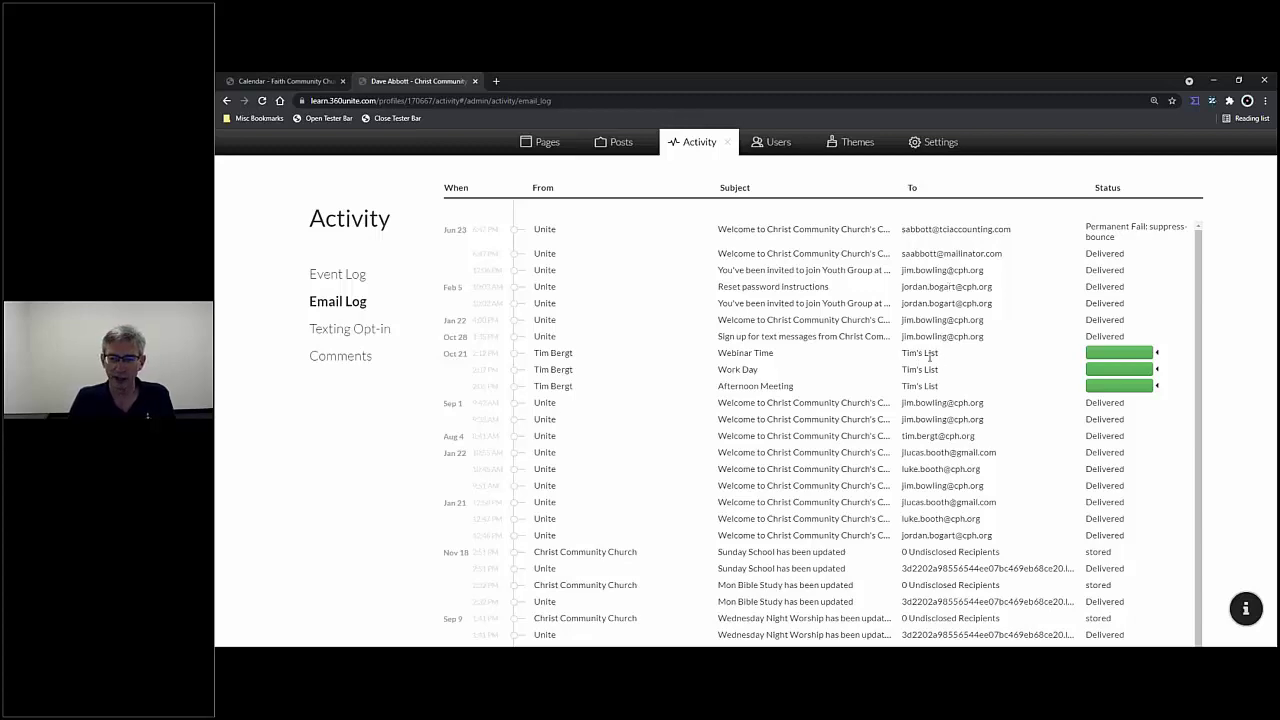
- Check the Webinar Time email's recipients, then view the Texting Opt-in list
{"action": "left_click", "coordinate": [1157, 353]}
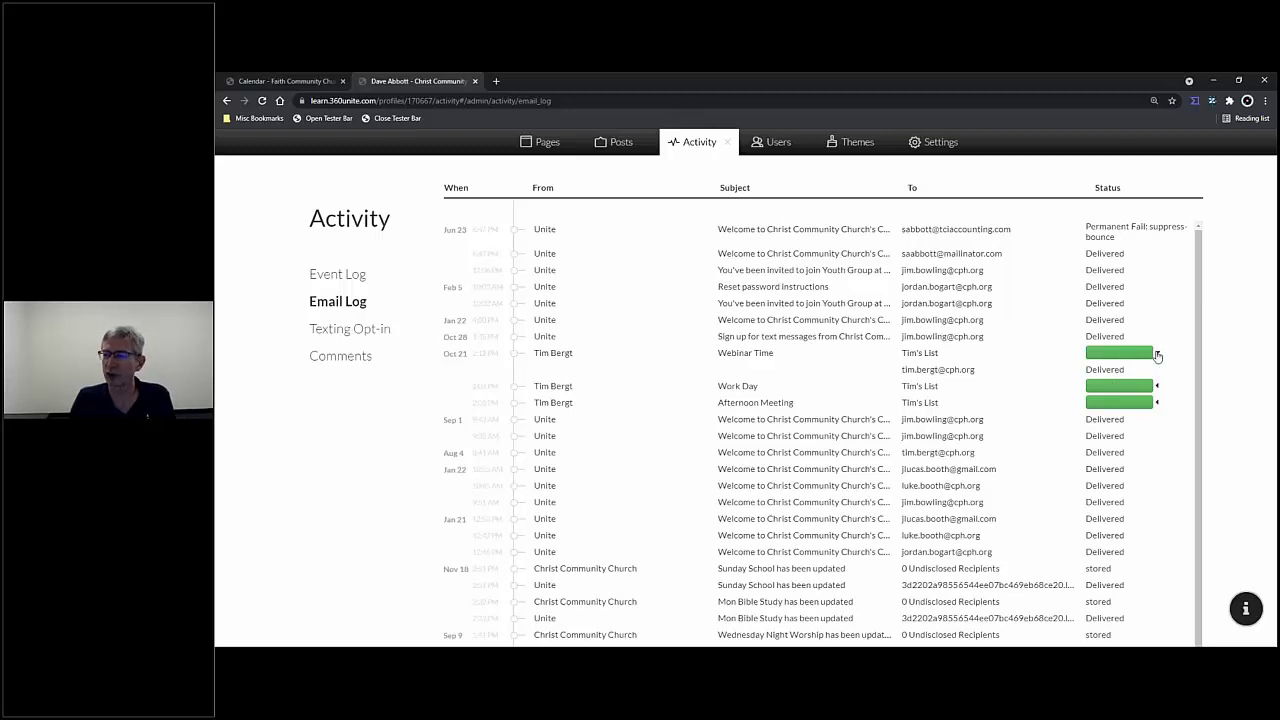
{"action": "left_click", "coordinate": [1157, 355]}
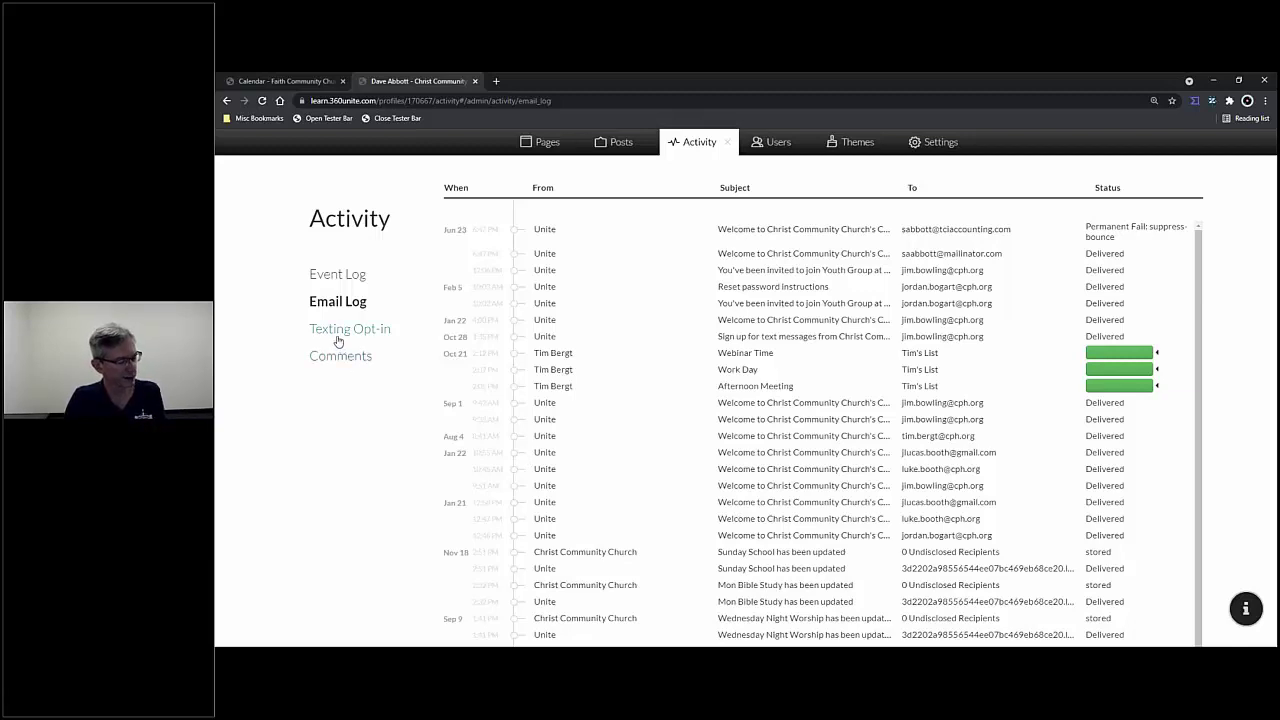
{"action": "left_click", "coordinate": [348, 333]}
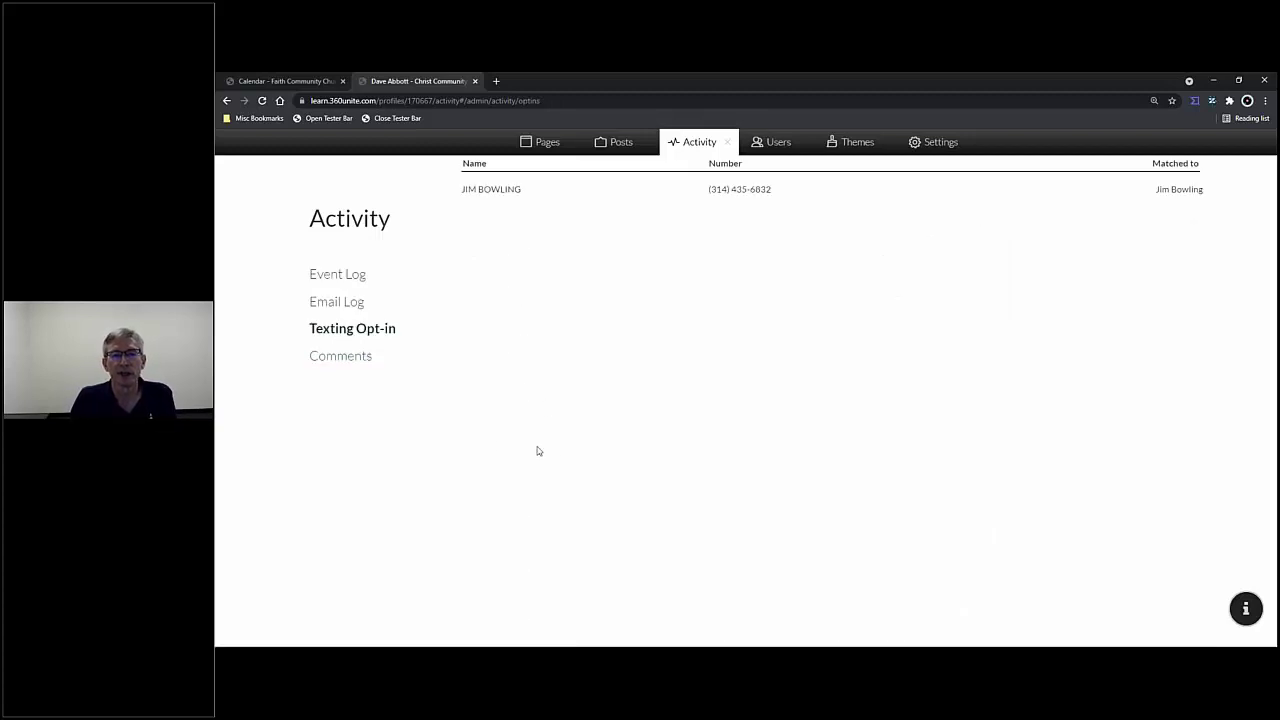
- Bring up the Texting page under Settings to review the opt-in configuration
{"action": "left_click", "coordinate": [931, 152]}
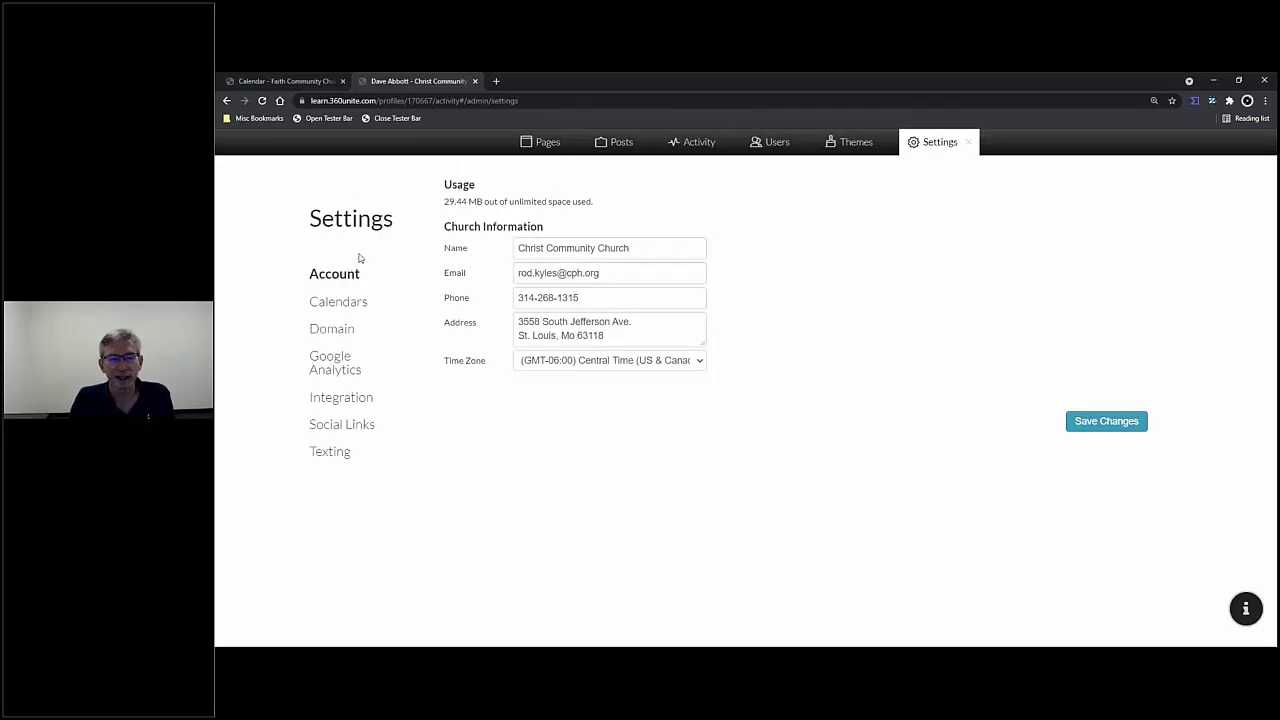
{"action": "left_click", "coordinate": [332, 454]}
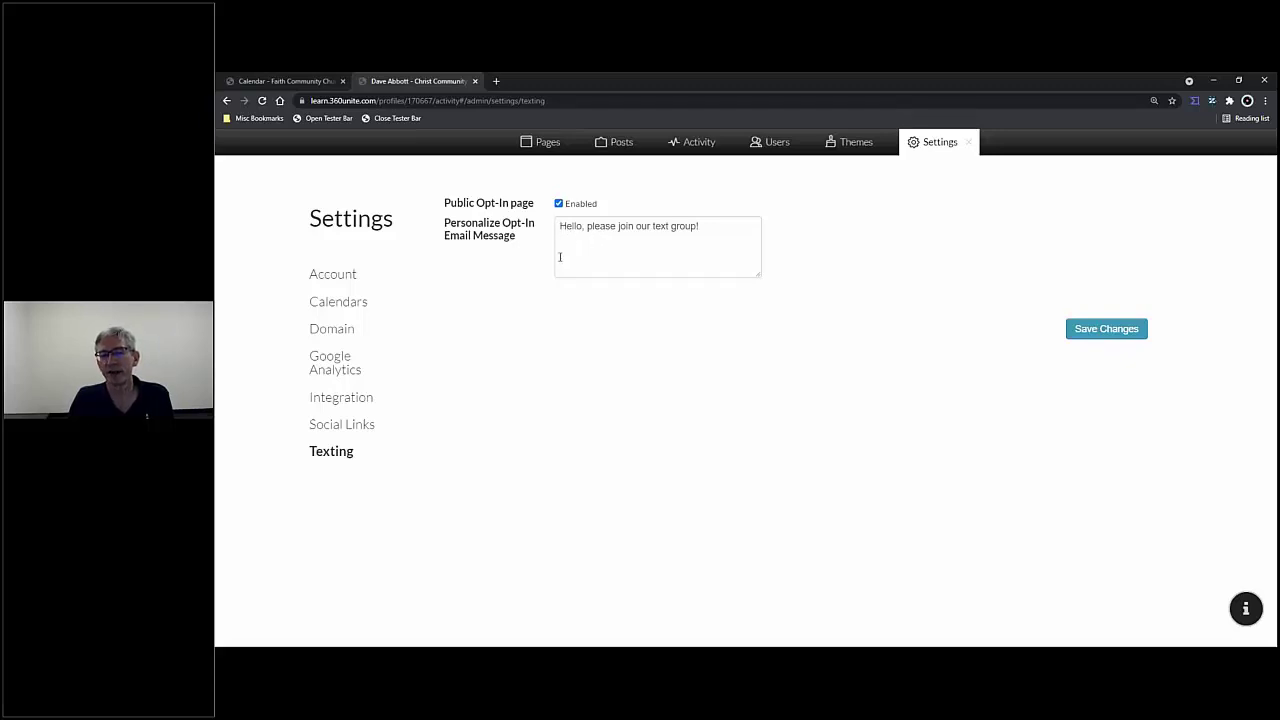
- Append 'Any questions, call the church office at' plus the office number to the opt-in message, and save
{"action": "left_click", "coordinate": [724, 230]}
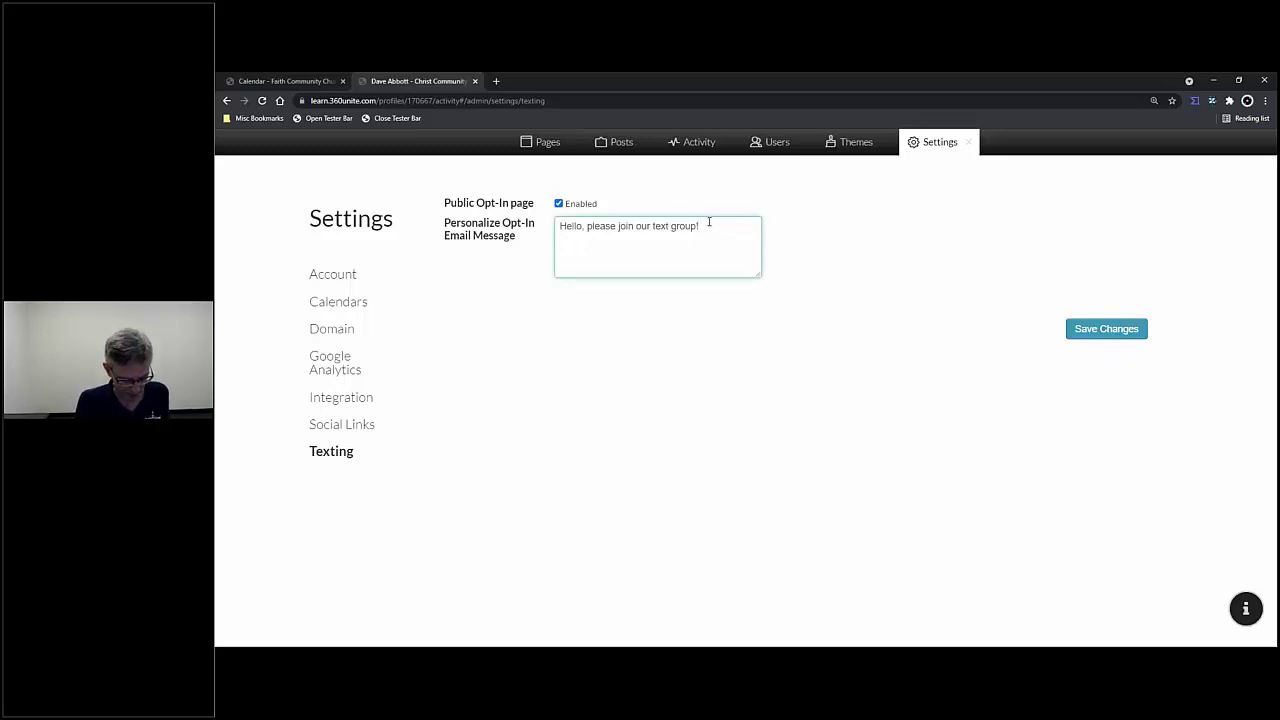
{"action": "type", "text": "Any que"}
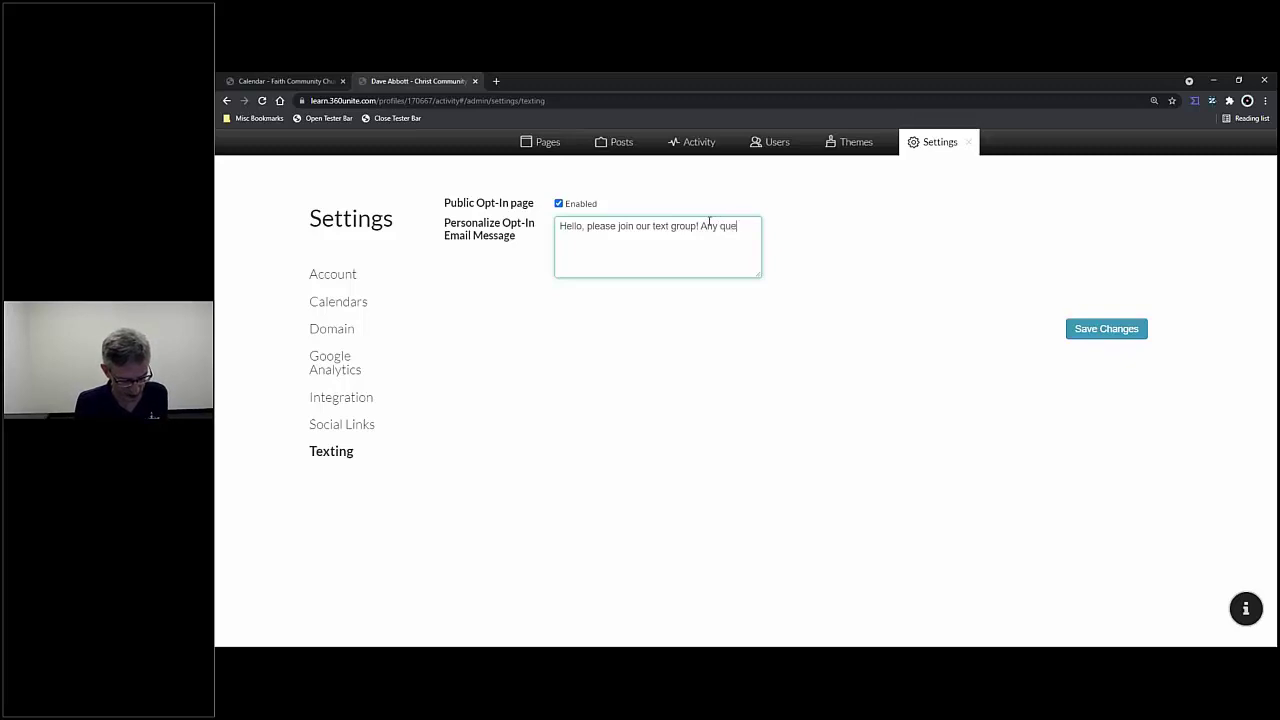
{"action": "type", "text": "stions, c"}
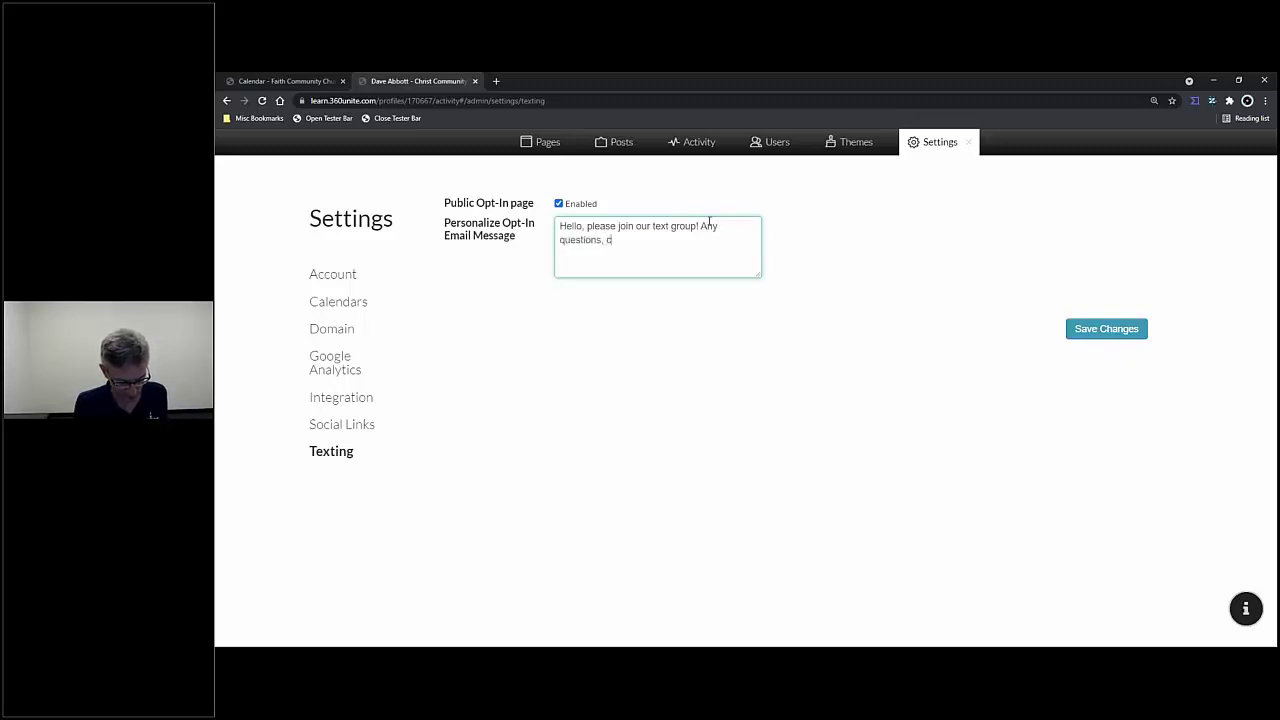
{"action": "type", "text": "all the ch"}
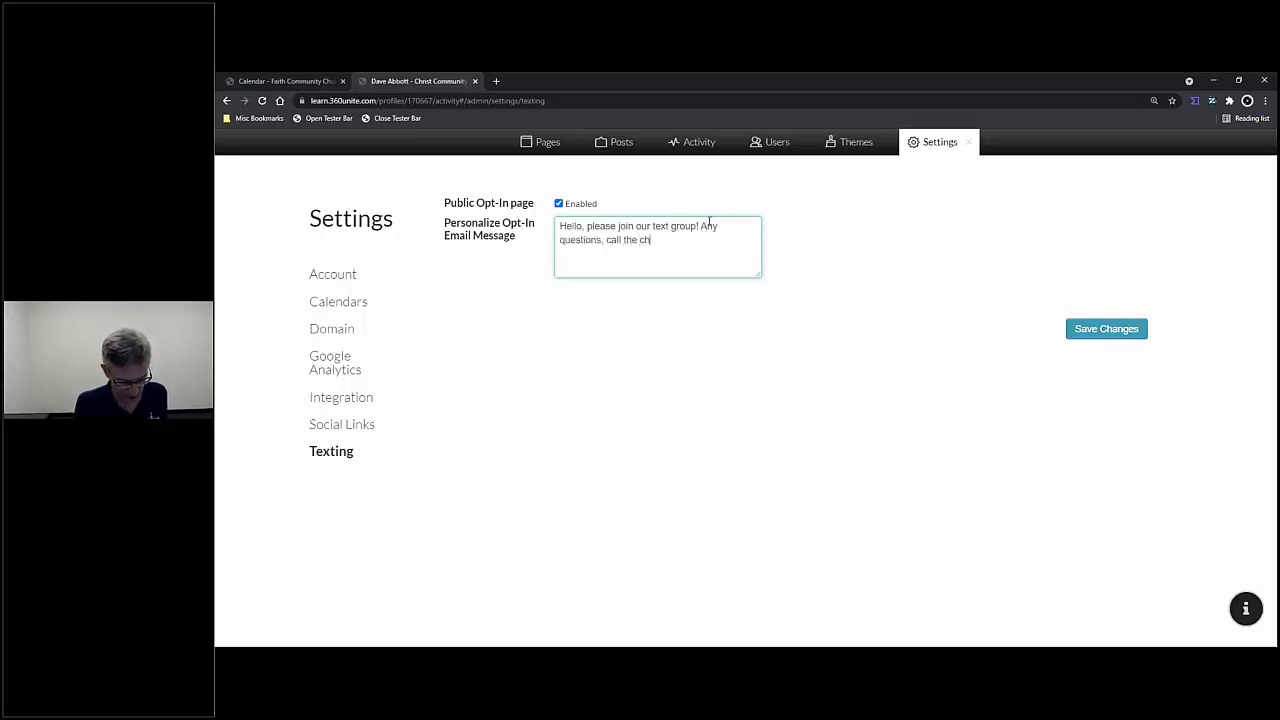
{"action": "type", "text": "urch office a"}
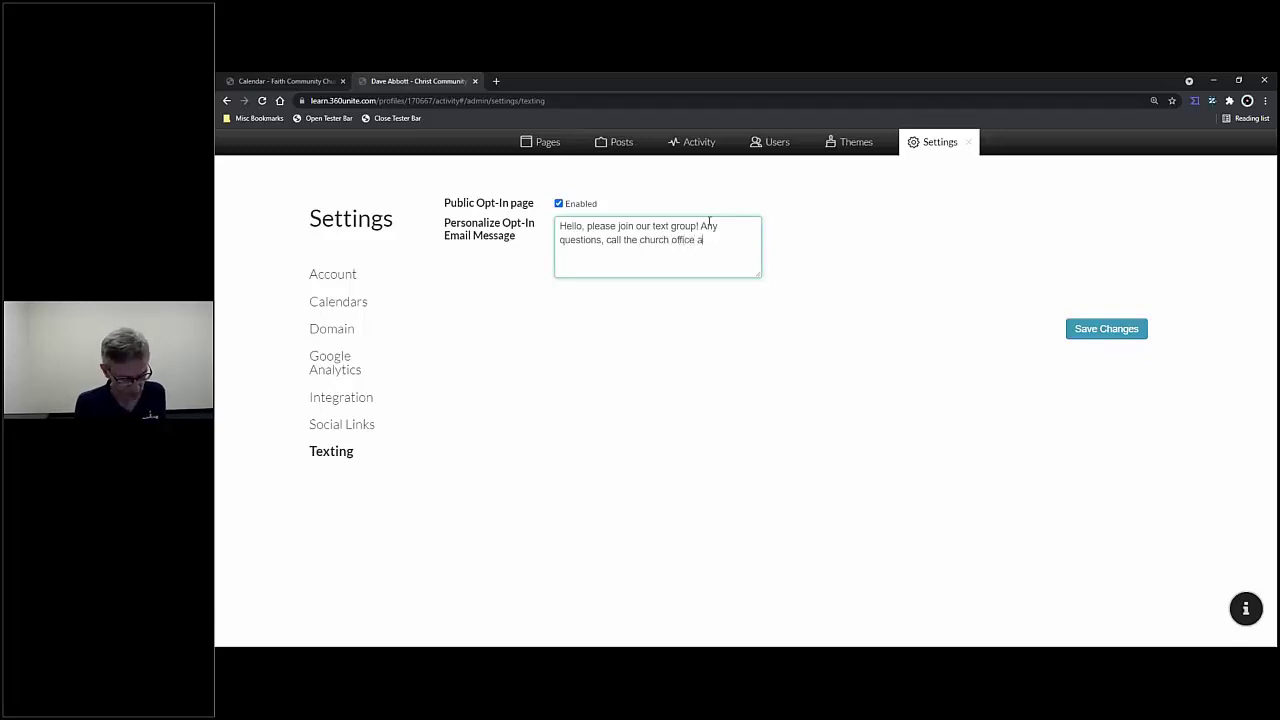
{"action": "type", "text": "t "}
{"action": "type", "text": "111"}
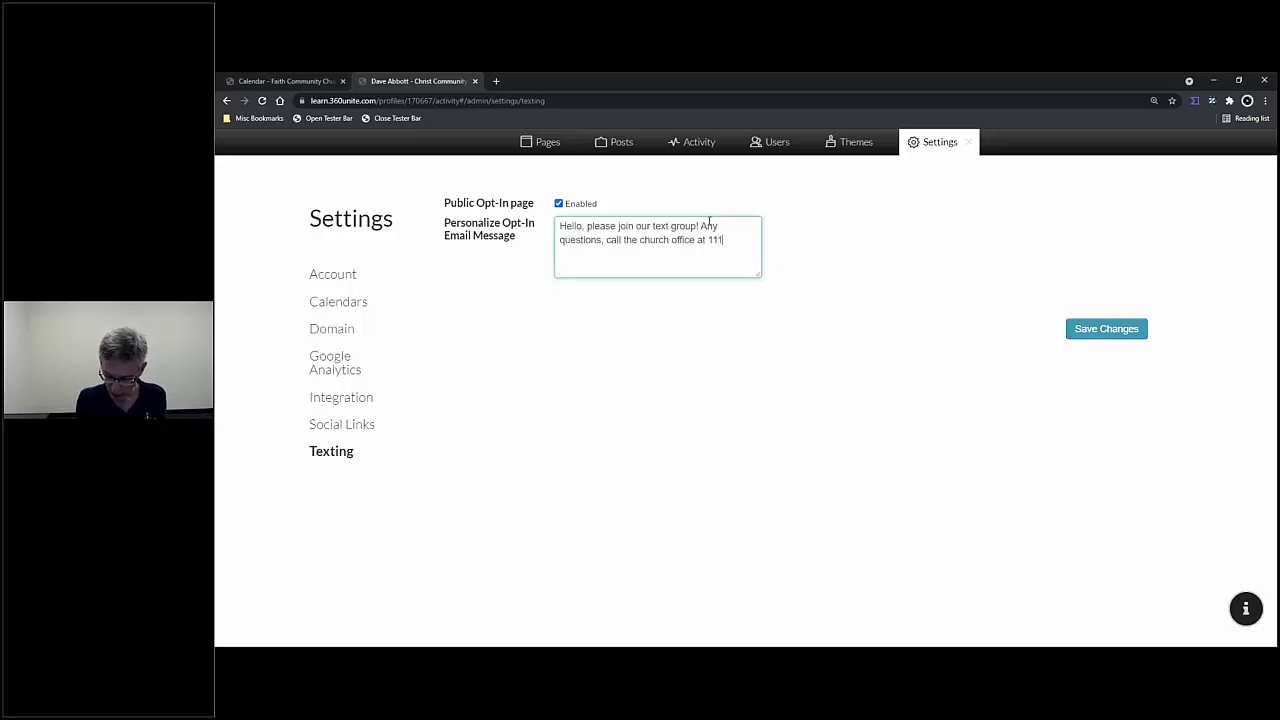
{"action": "type", "text": "-222-"}
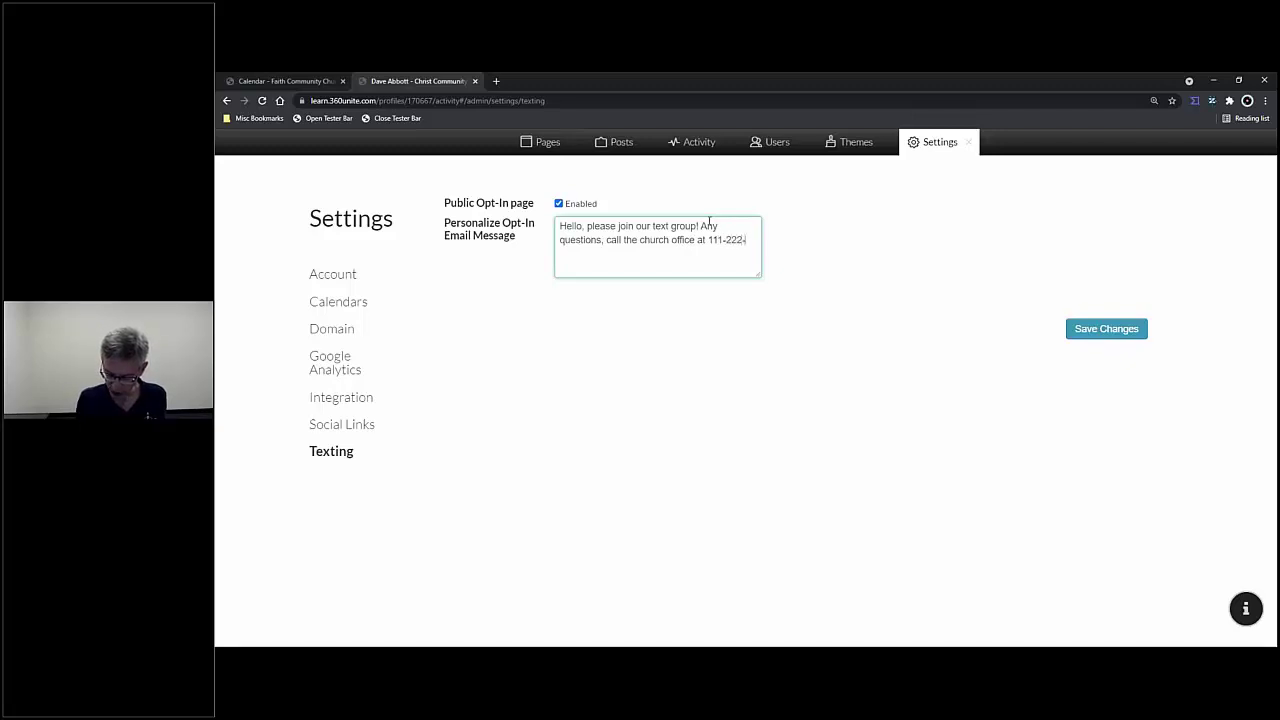
{"action": "type", "text": "3456"}
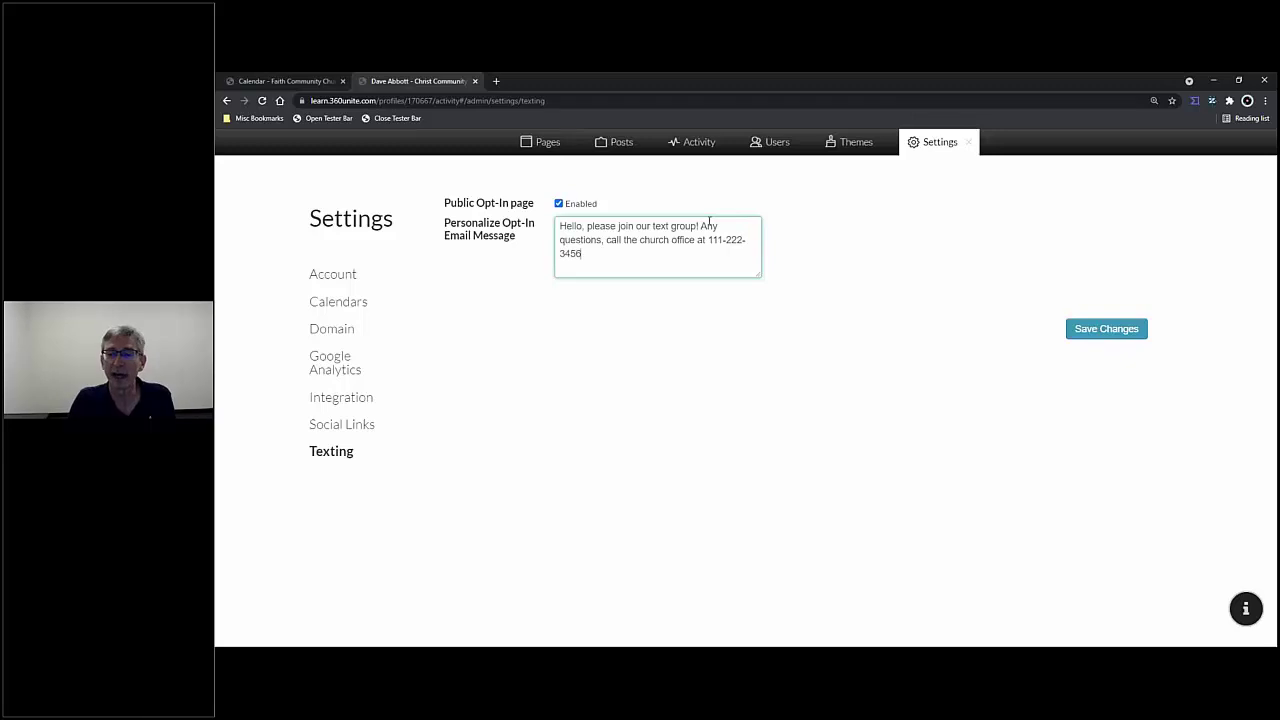
{"action": "left_click", "coordinate": [1100, 333]}
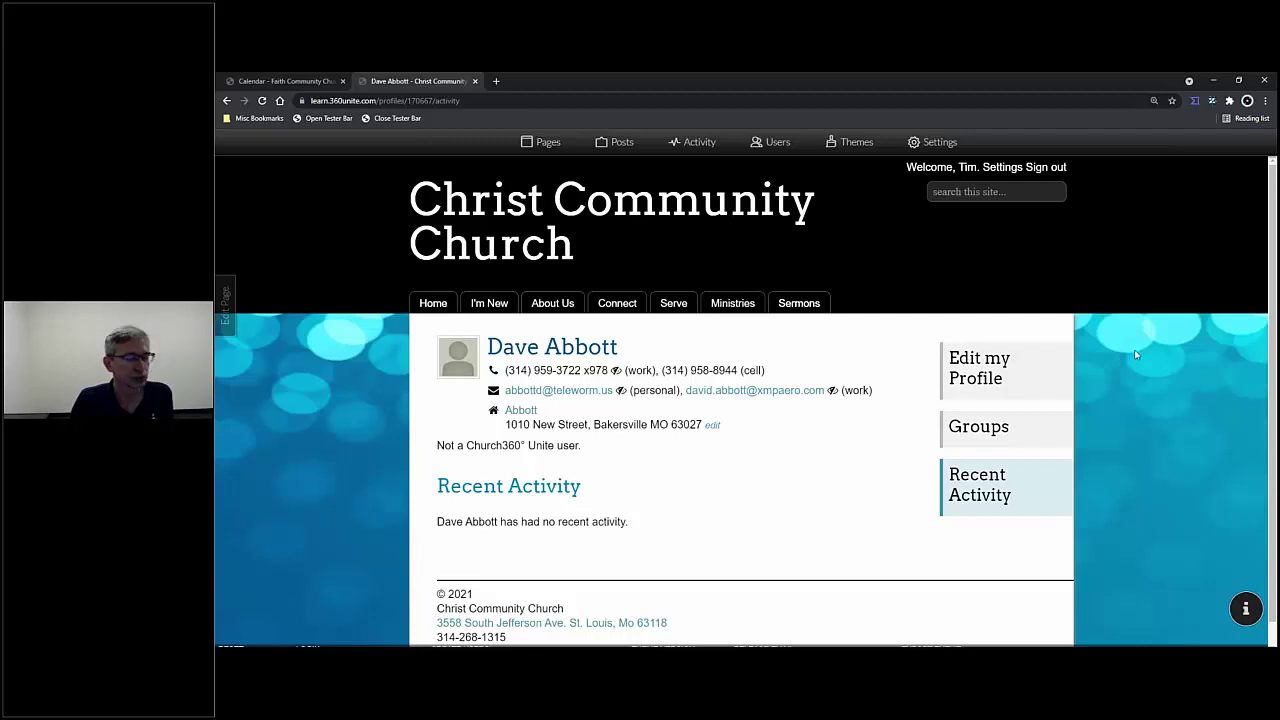
- Look over the Activity log, Texting Opt-in list and Users, then switch to the Faith Community Church and School site
{"action": "left_click", "coordinate": [697, 142]}
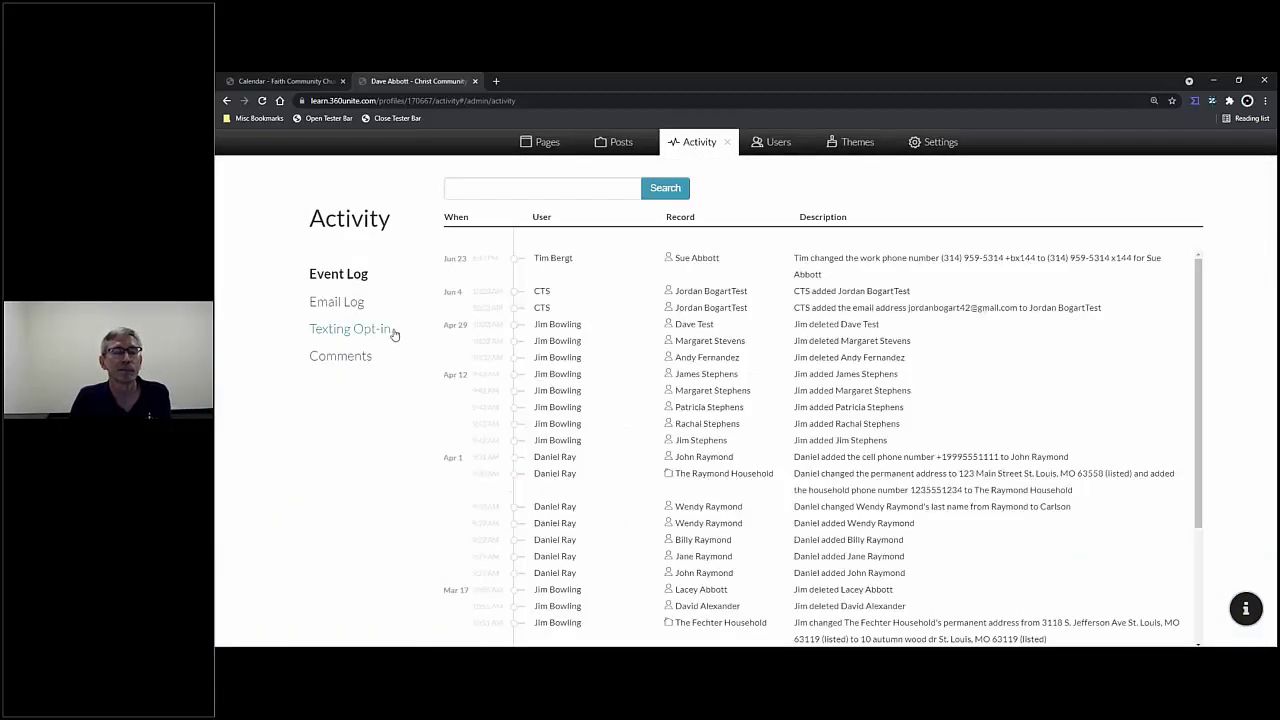
{"action": "left_click", "coordinate": [380, 335]}
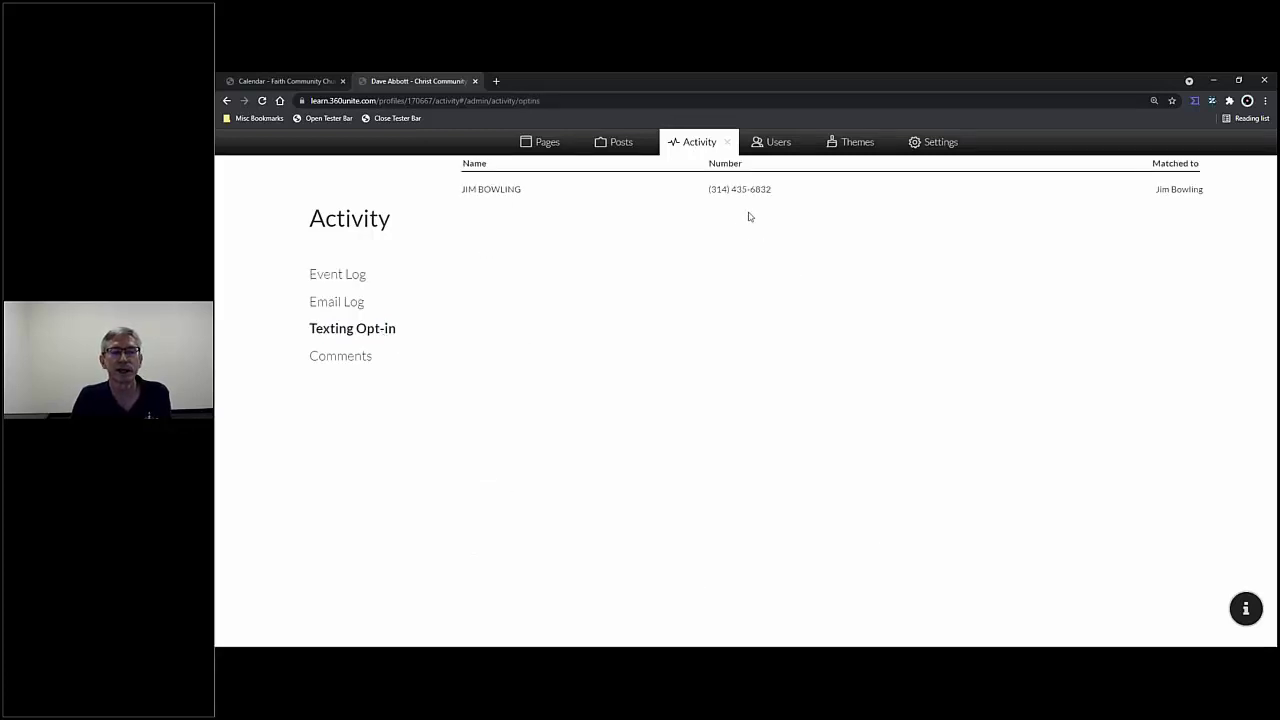
{"action": "left_click", "coordinate": [772, 143]}
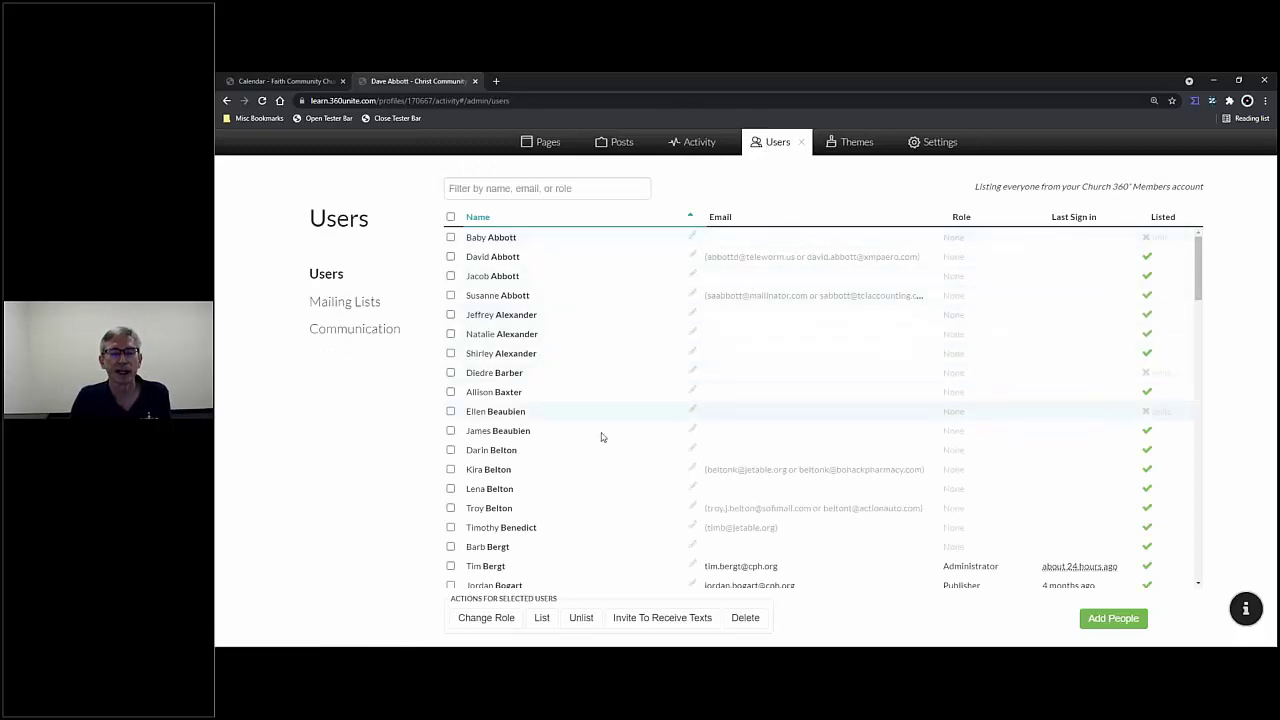
{"action": "scroll", "coordinate": [623, 437], "scroll_direction": "down", "scroll_amount": 1}
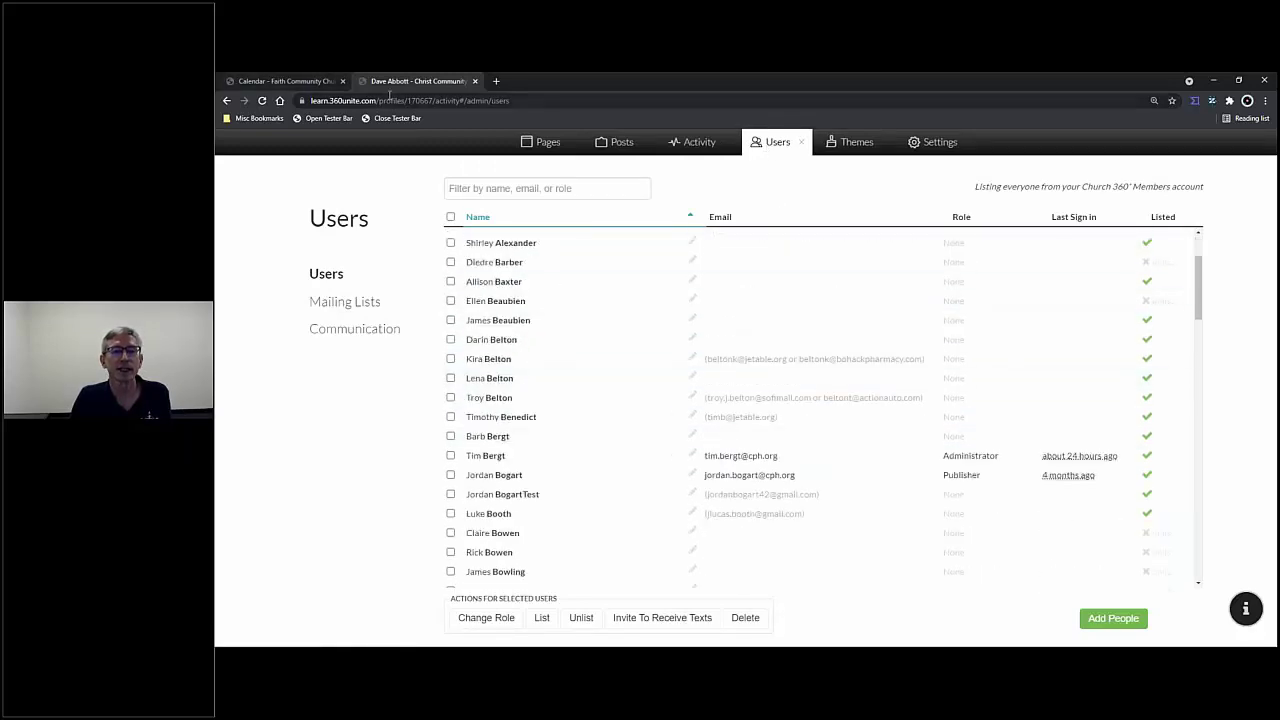
{"action": "left_click", "coordinate": [282, 81]}
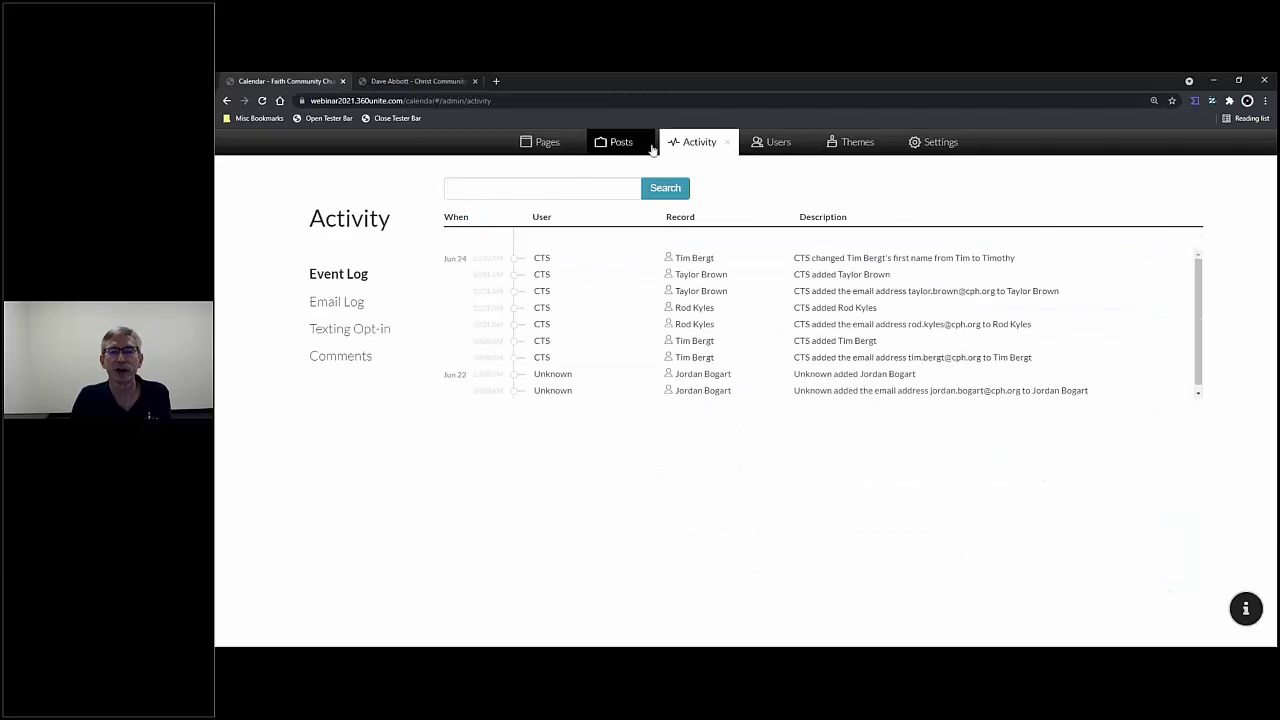
- In Texting settings, enable the public opt-in page and save the message 'Join us in our texting group. Any questions, call the church office.'
{"action": "left_click", "coordinate": [729, 146]}
{"action": "left_click", "coordinate": [937, 145]}
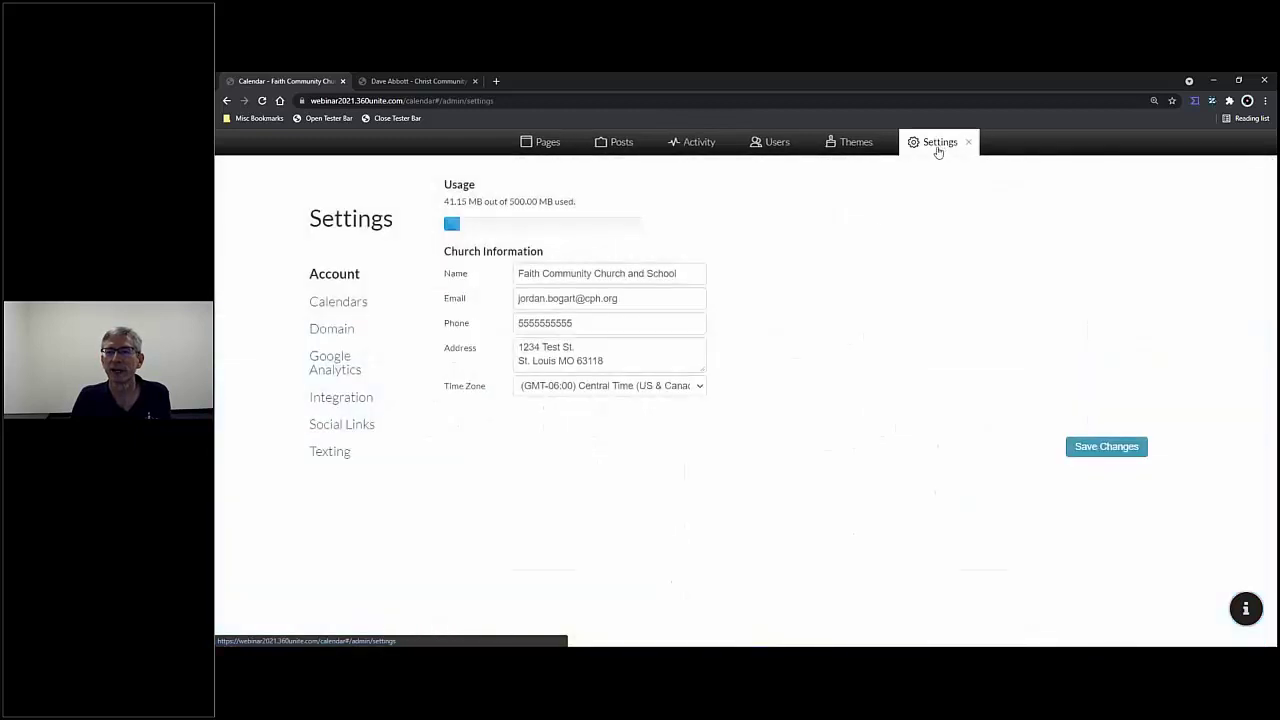
{"action": "left_click", "coordinate": [346, 452]}
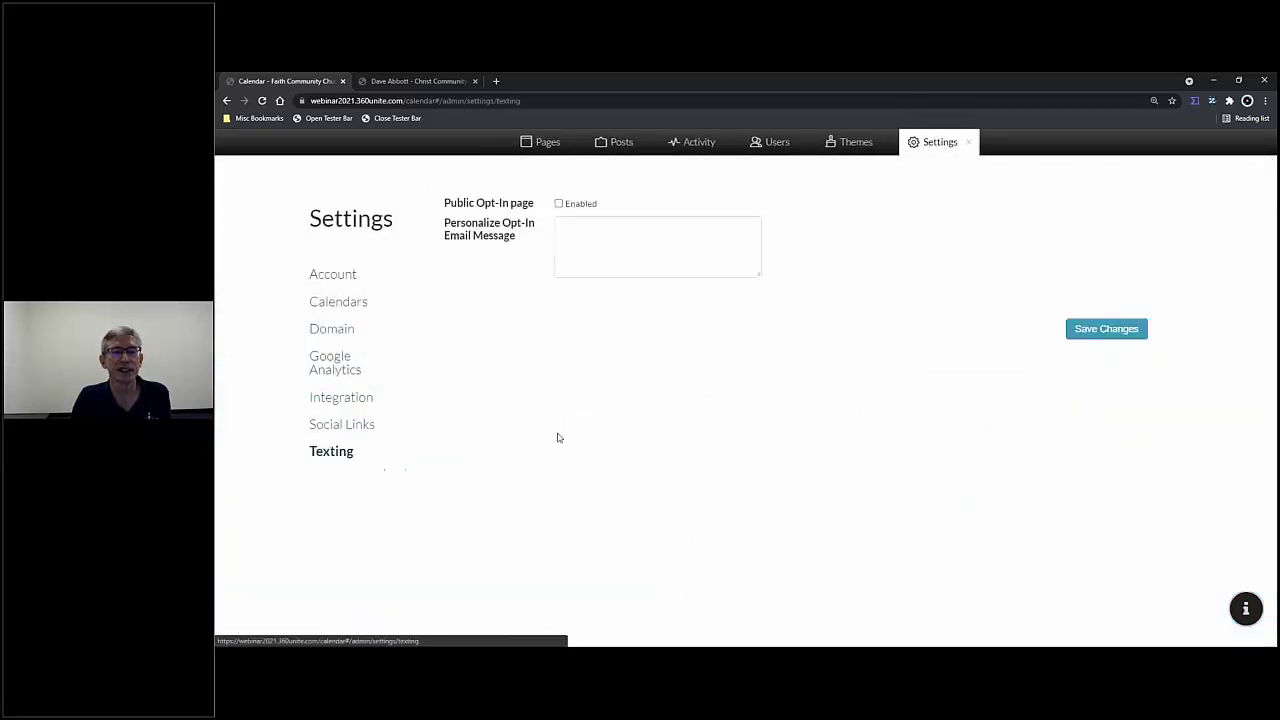
{"action": "left_click", "coordinate": [558, 204]}
{"action": "left_click", "coordinate": [593, 234]}
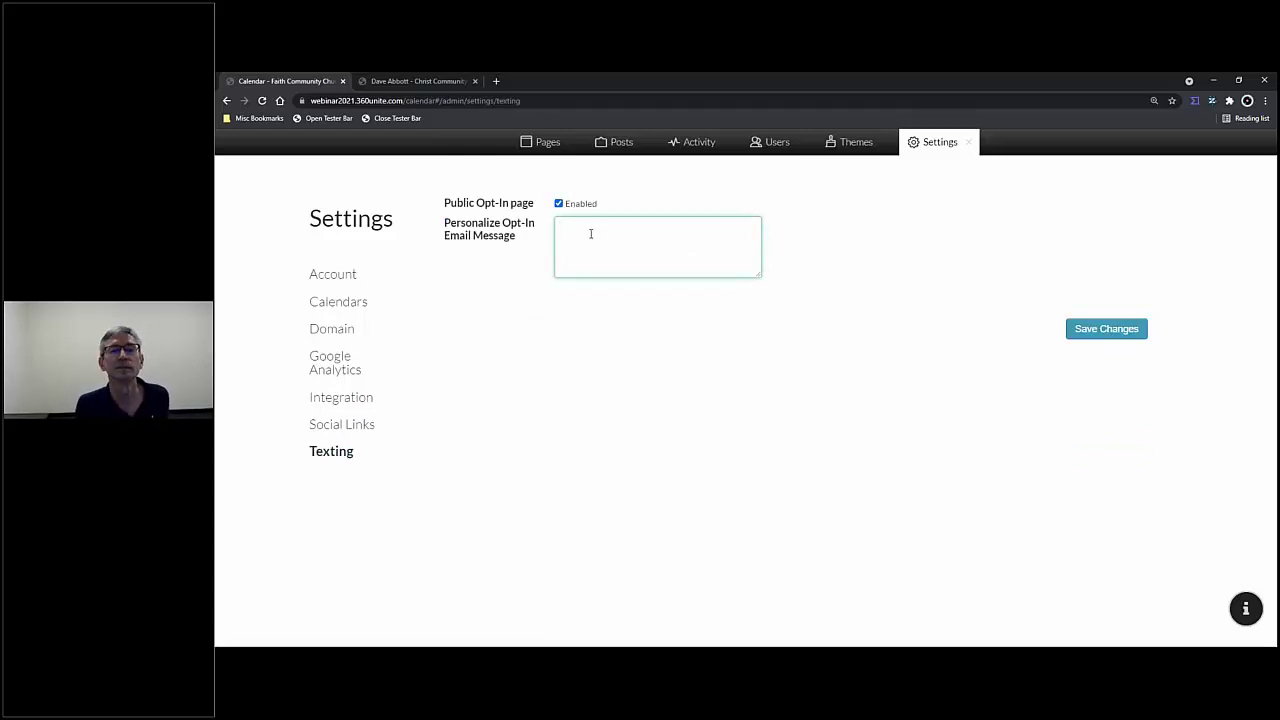
{"action": "type", "text": "Join us"}
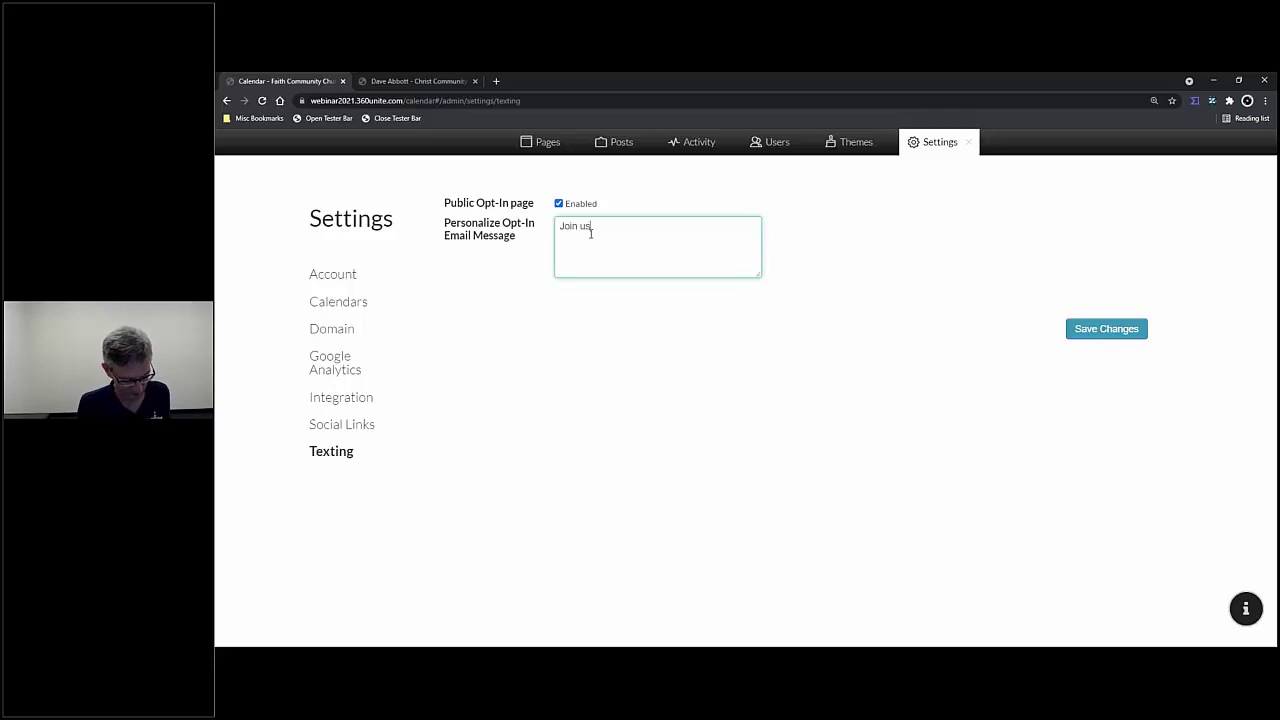
{"action": "type", "text": ",n our texting "}
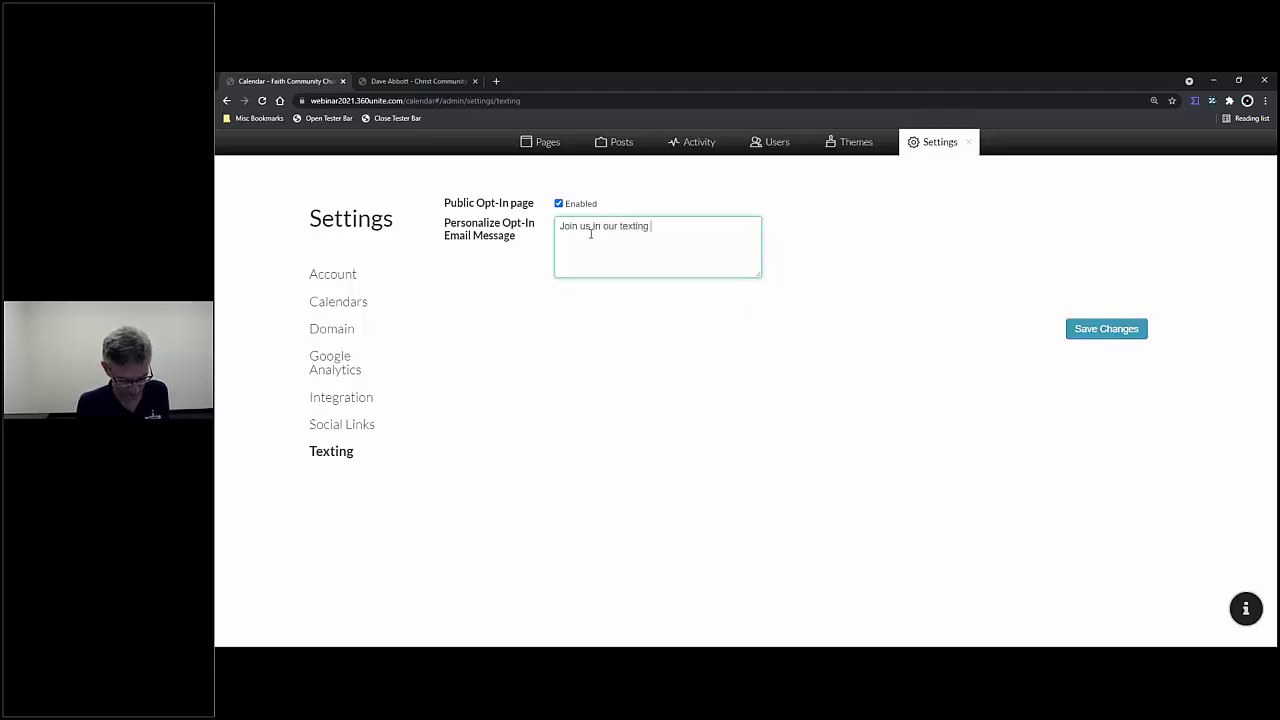
{"action": "type", "text": "group."}
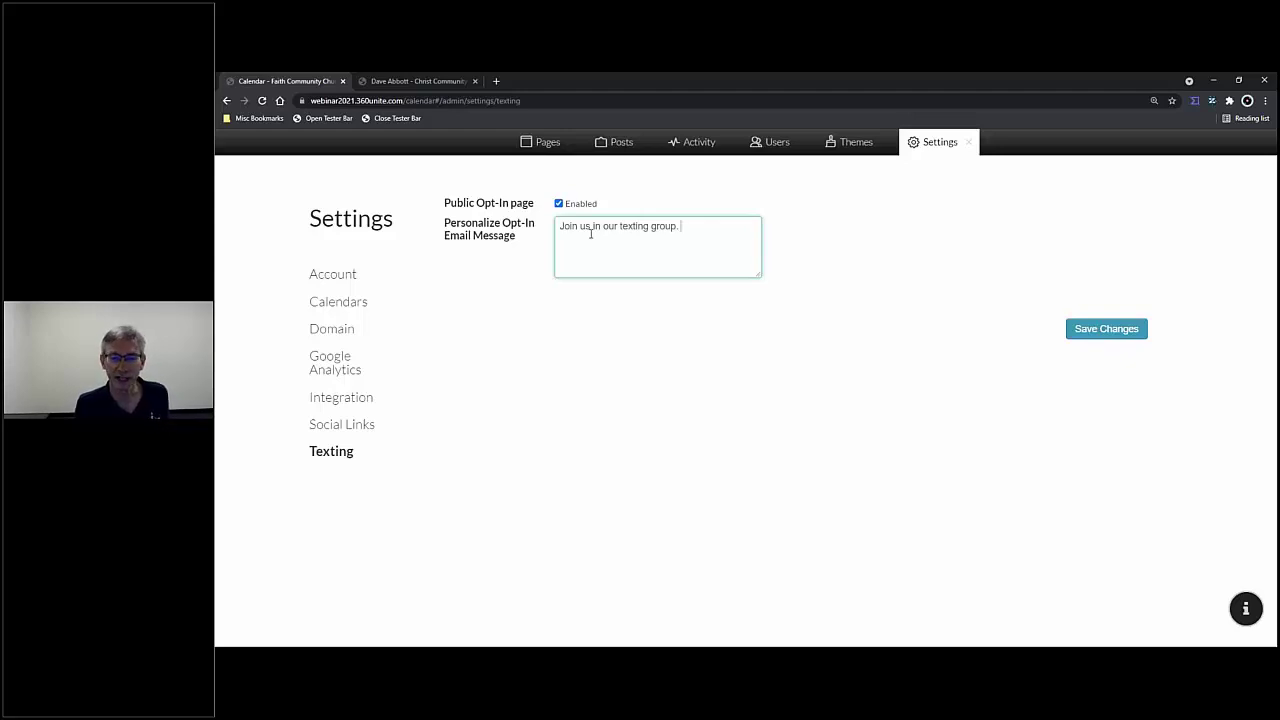
{"action": "type", "text": " An"}
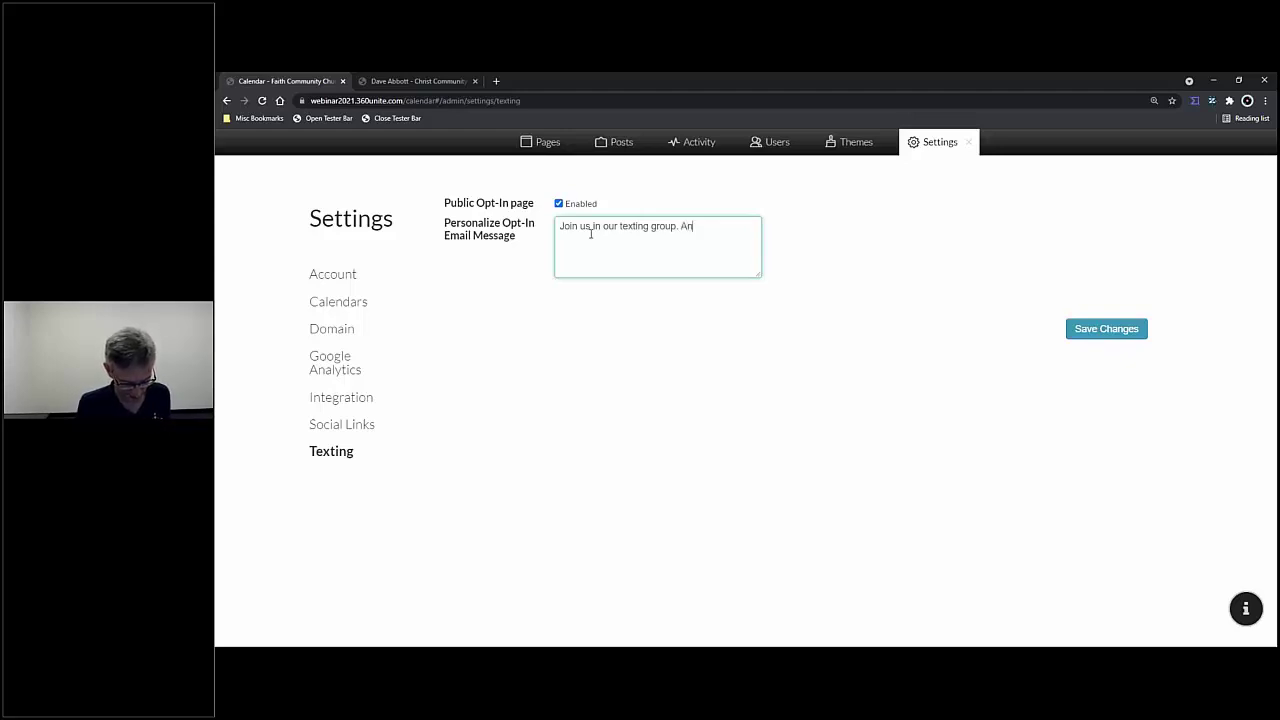
{"action": "type", "text": "y questions, call the church office."}
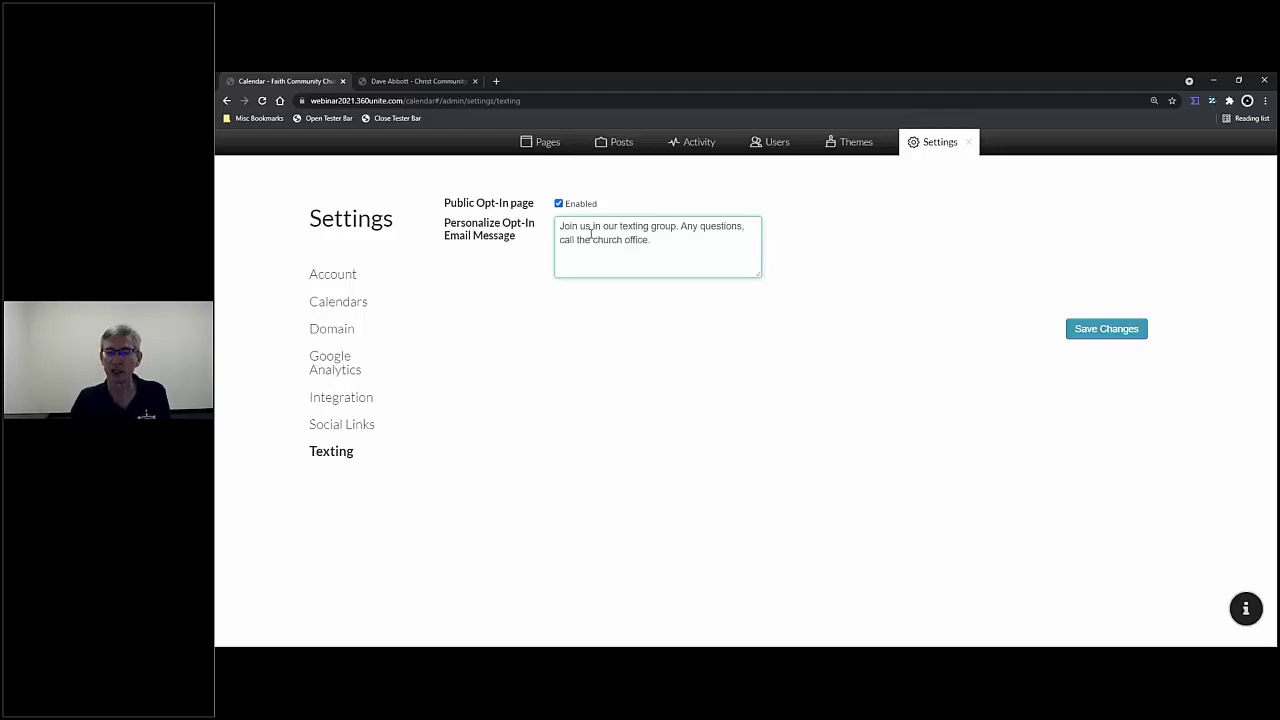
{"action": "left_click", "coordinate": [1086, 336]}
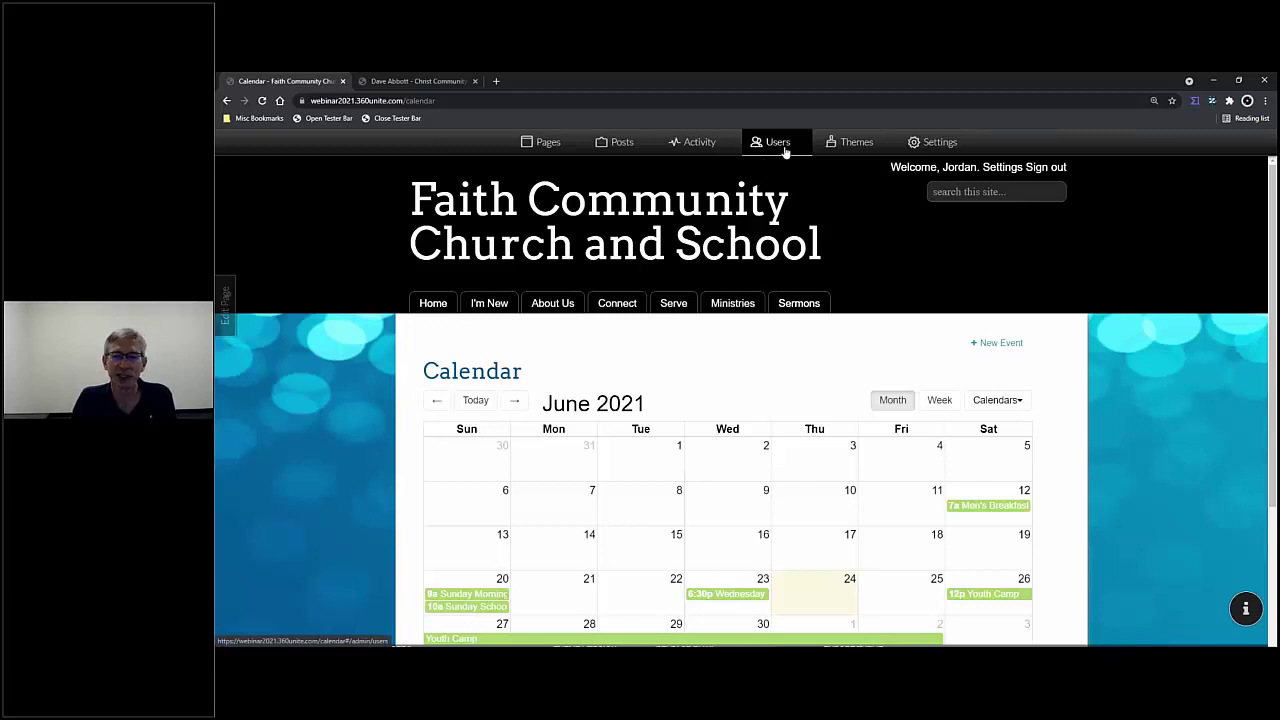
- In Users, select a member and choose Invite To Receive Texts
{"action": "left_click", "coordinate": [780, 146]}
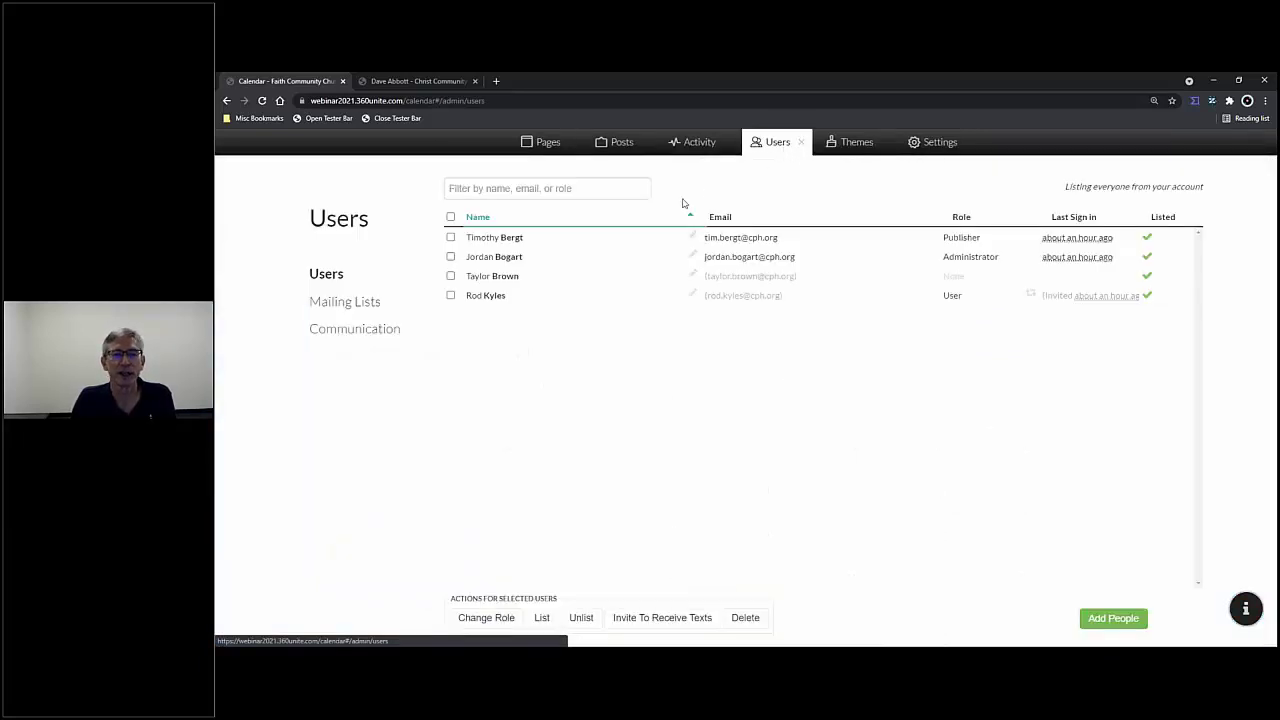
{"action": "left_click", "coordinate": [451, 239]}
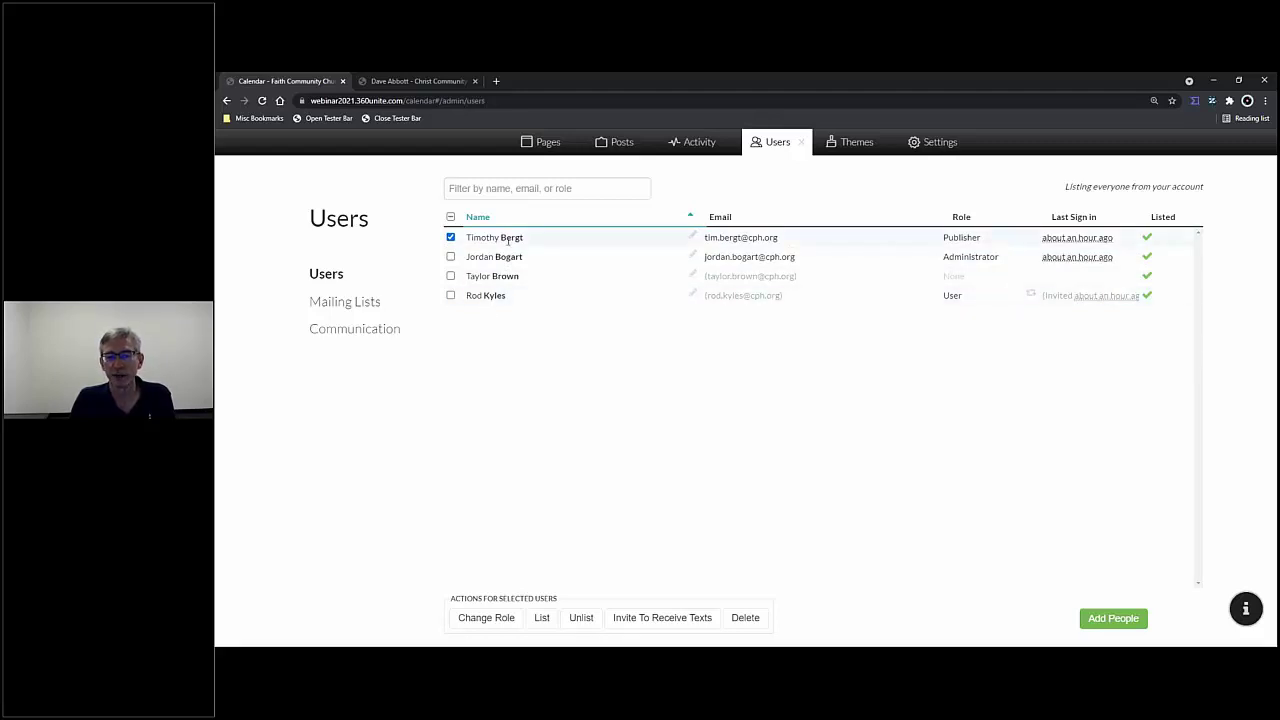
{"action": "left_click", "coordinate": [663, 618]}
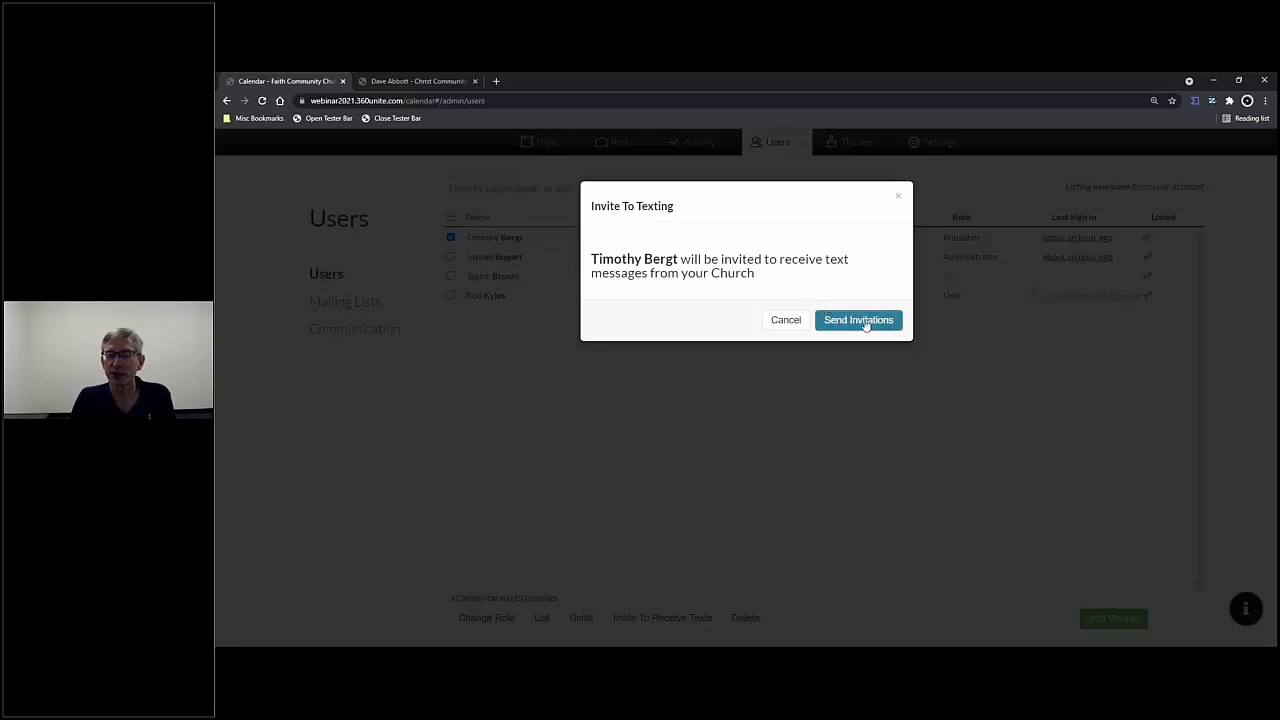
- Send the texting invitation and dismiss the confirmation banner
{"action": "left_click", "coordinate": [858, 320]}
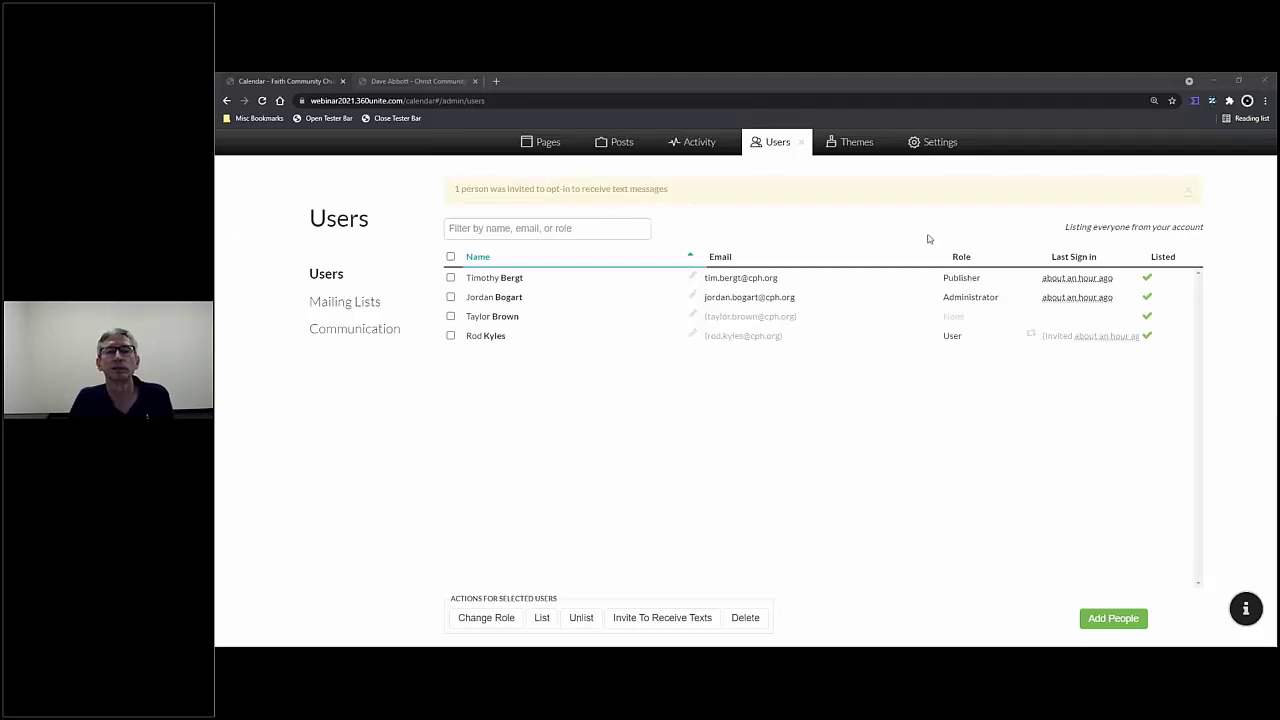
{"action": "left_click", "coordinate": [1189, 196]}
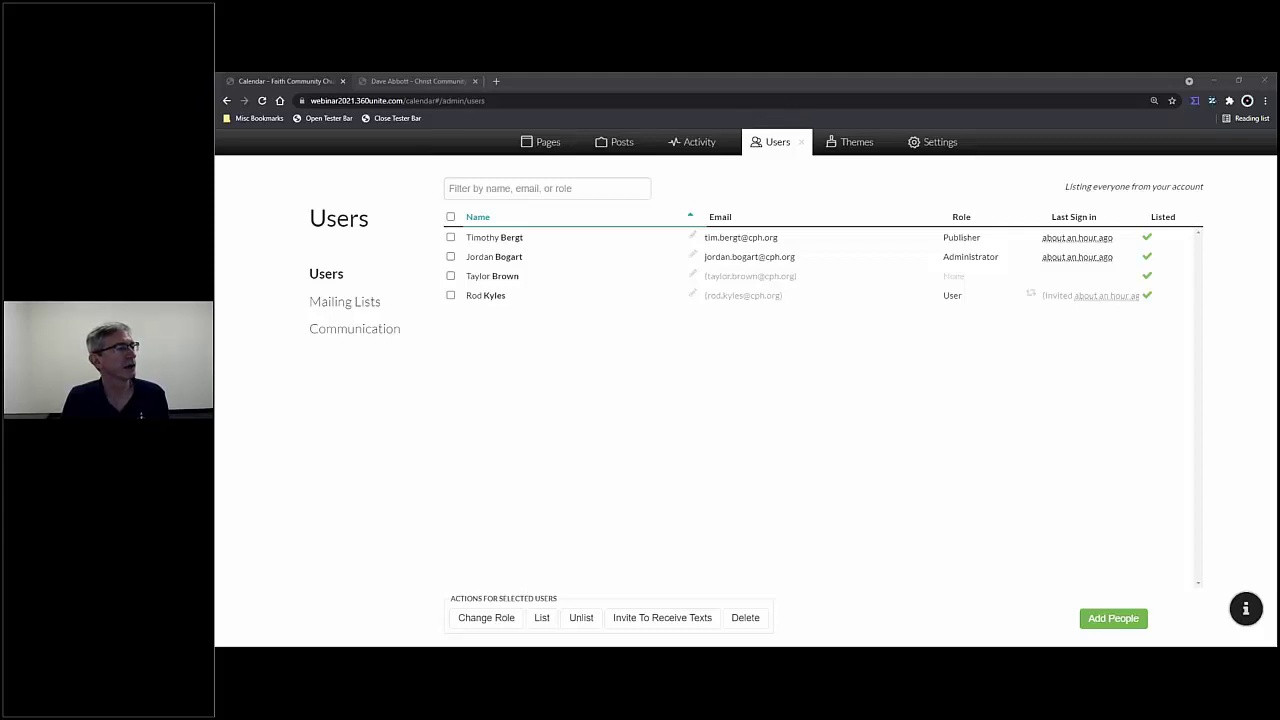
- Read the texting invitation email in Outlook and follow its Sign me up link
{"action": "left_click_drag", "start_coordinate": [218, 190], "coordinate": [733, 181]}
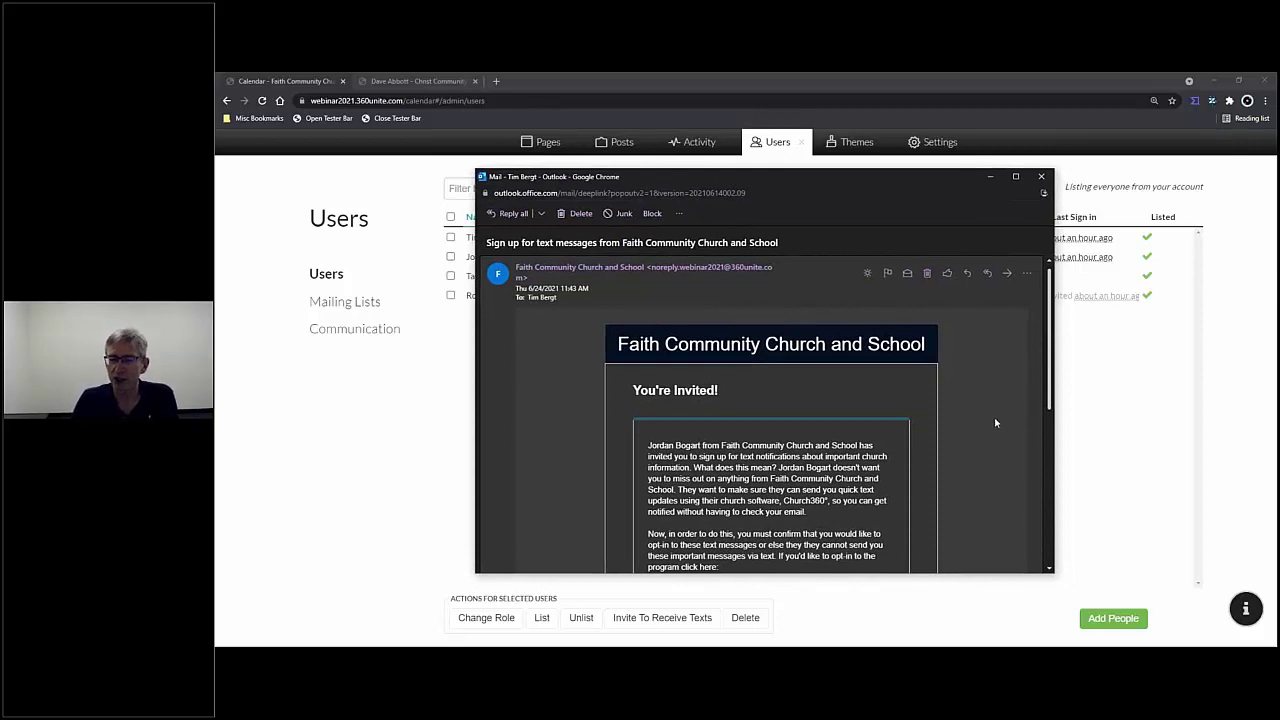
{"action": "scroll", "coordinate": [992, 419], "scroll_direction": "down", "scroll_amount": 4}
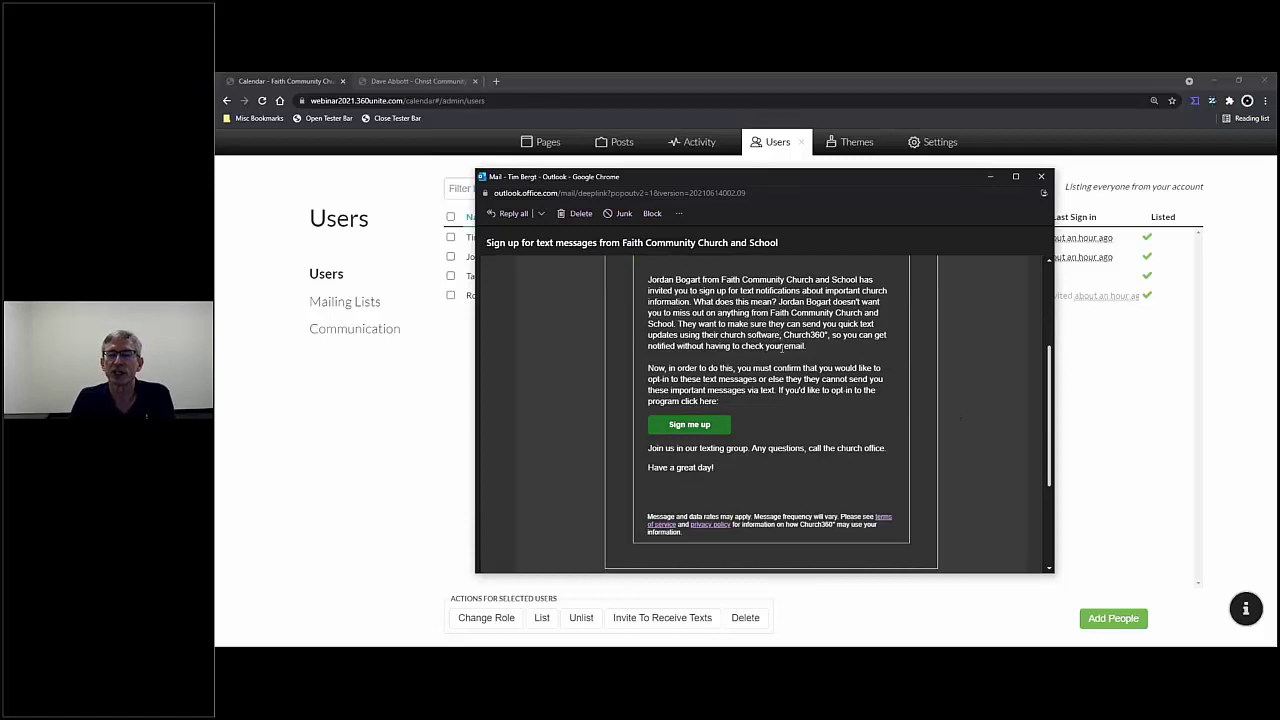
{"action": "scroll", "coordinate": [782, 347], "scroll_direction": "up", "scroll_amount": 1}
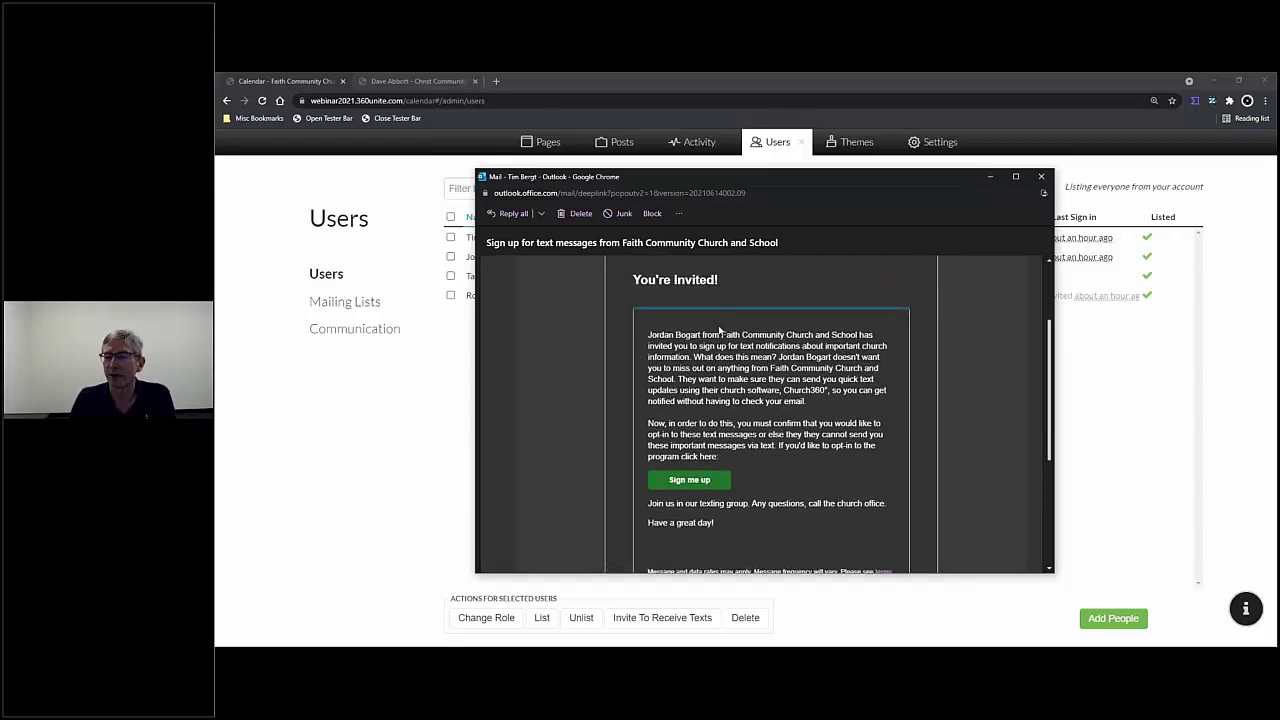
{"action": "scroll", "coordinate": [719, 330], "scroll_direction": "down", "scroll_amount": 1}
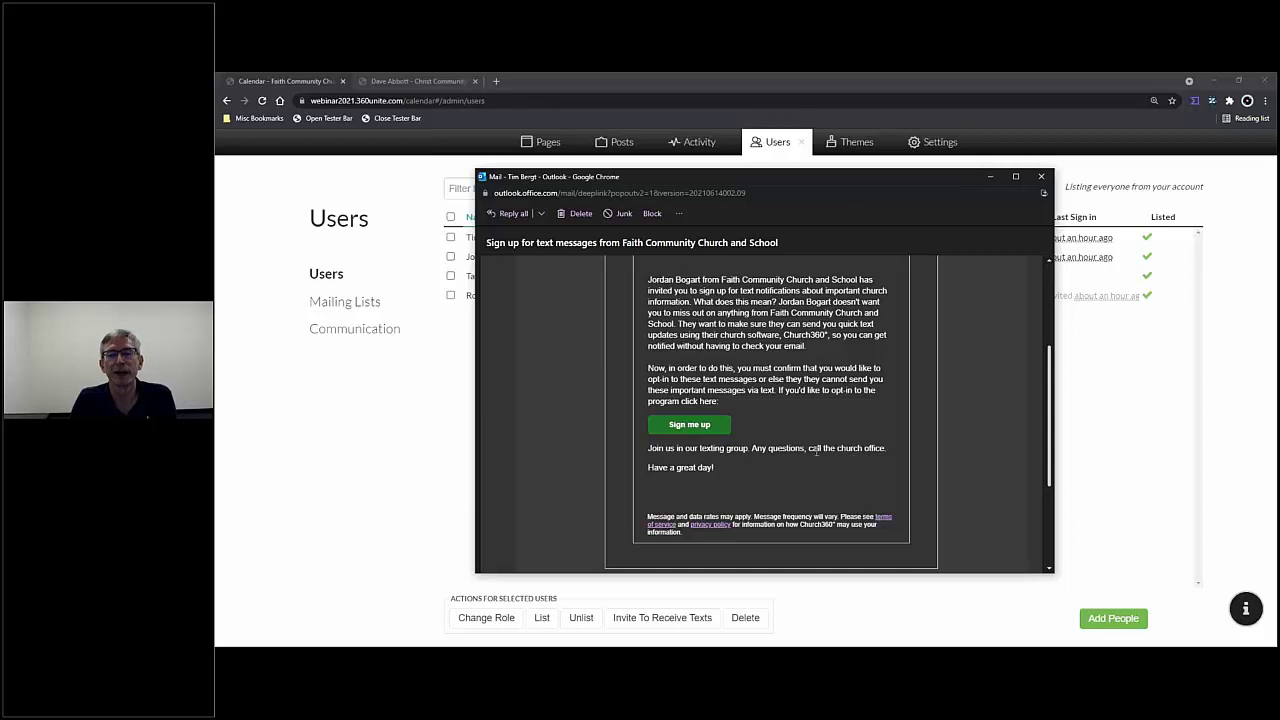
{"action": "scroll", "coordinate": [811, 449], "scroll_direction": "up", "scroll_amount": 1}
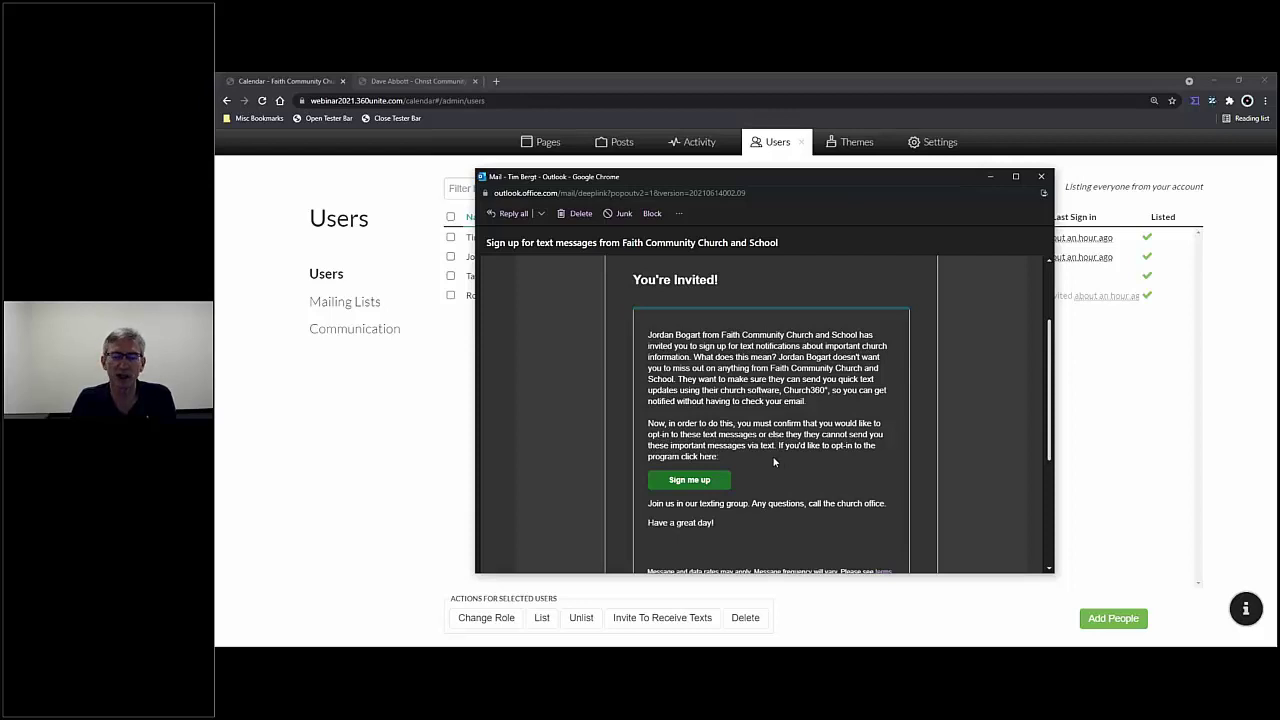
{"action": "scroll", "coordinate": [774, 455], "scroll_direction": "down", "scroll_amount": 1}
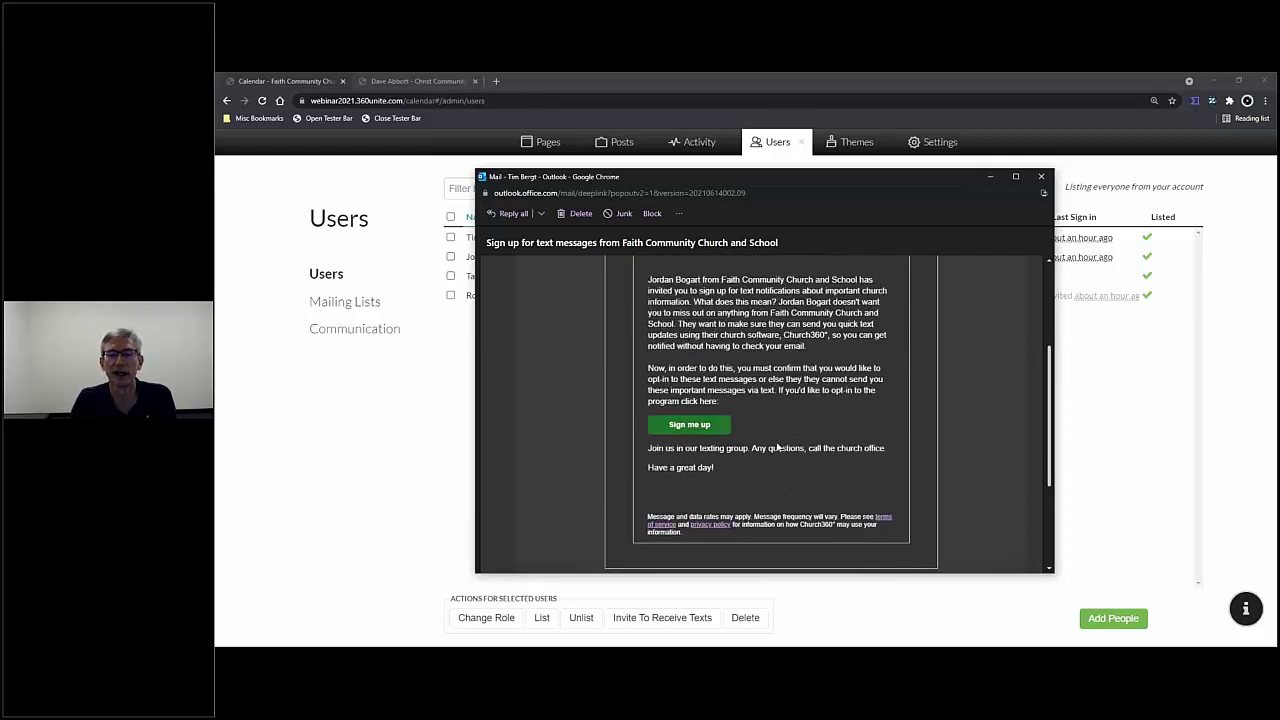
{"action": "left_click", "coordinate": [691, 428]}
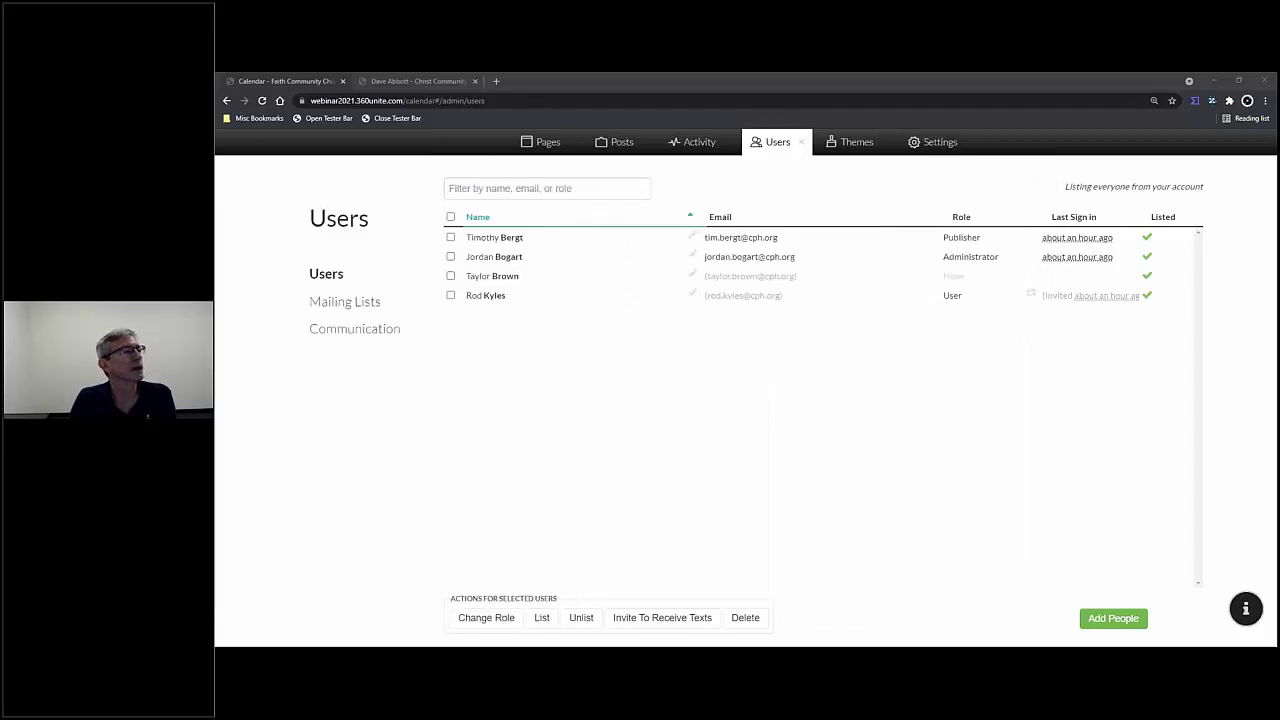
- Submit the public opt-in form with the user's cell number and full name
{"action": "left_click_drag", "start_coordinate": [420, 480], "coordinate": [881, 83]}
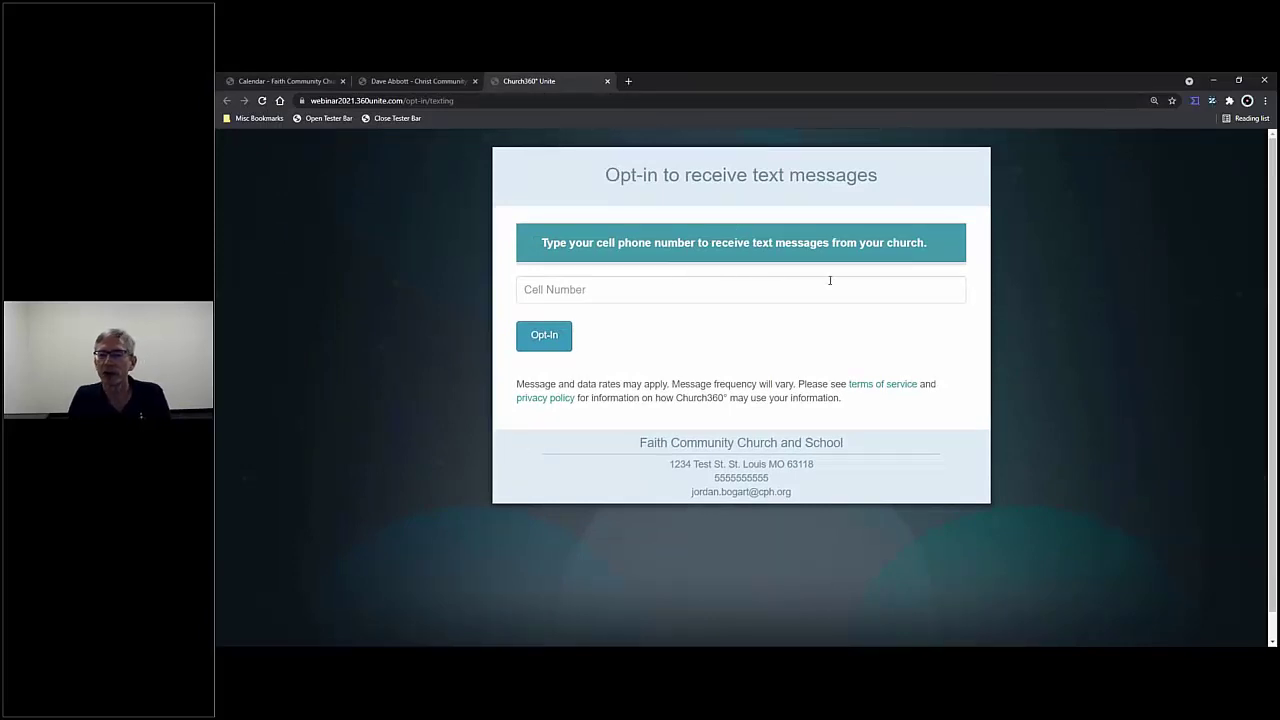
{"action": "left_click", "coordinate": [742, 292]}
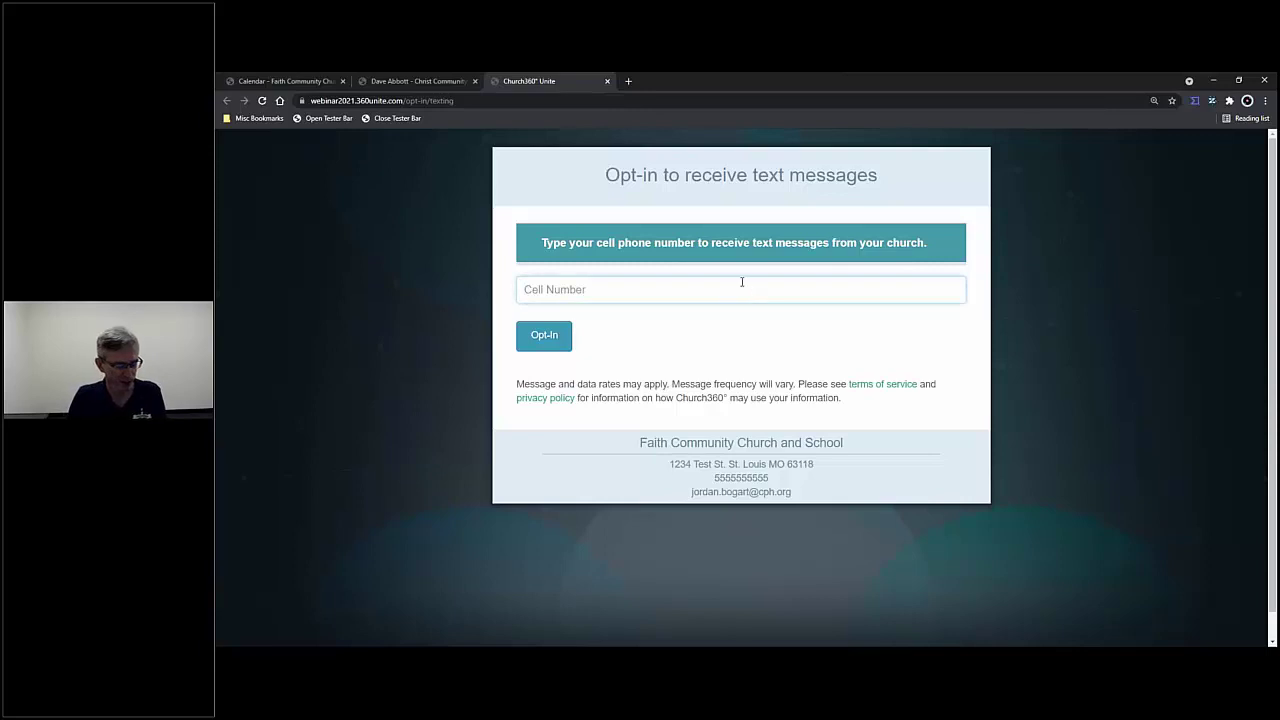
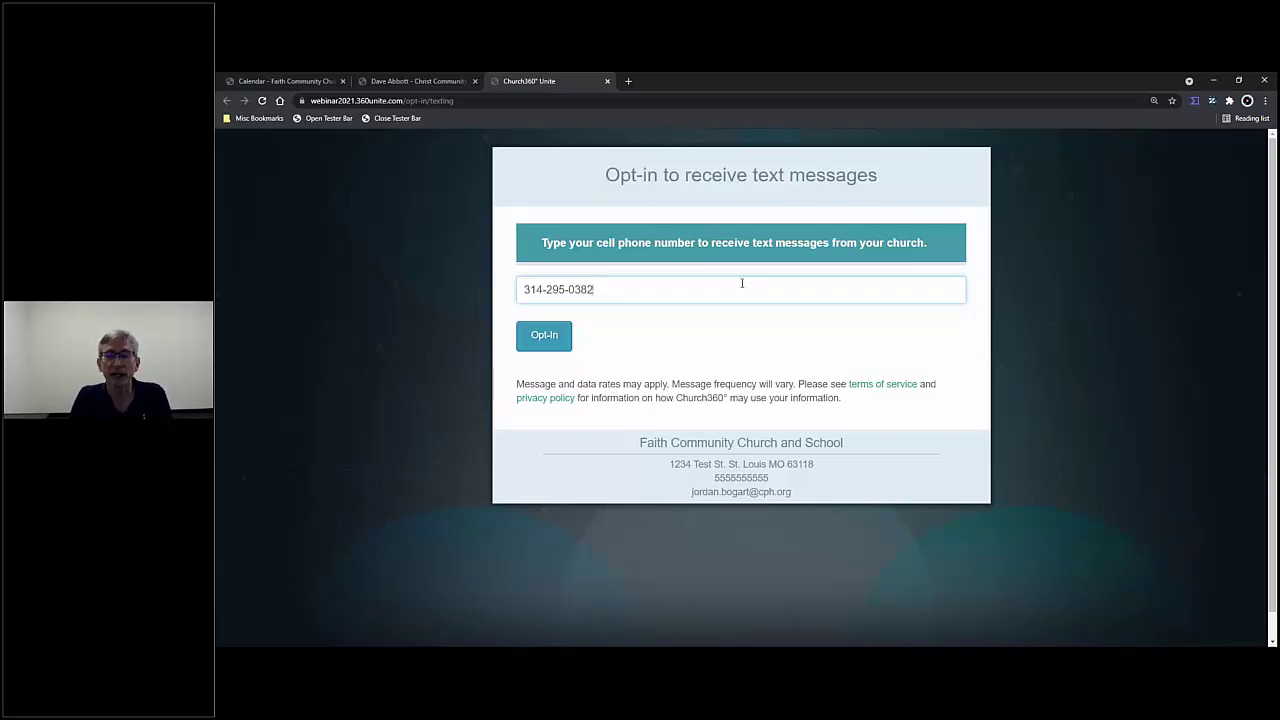
{"action": "left_click", "coordinate": [554, 339]}
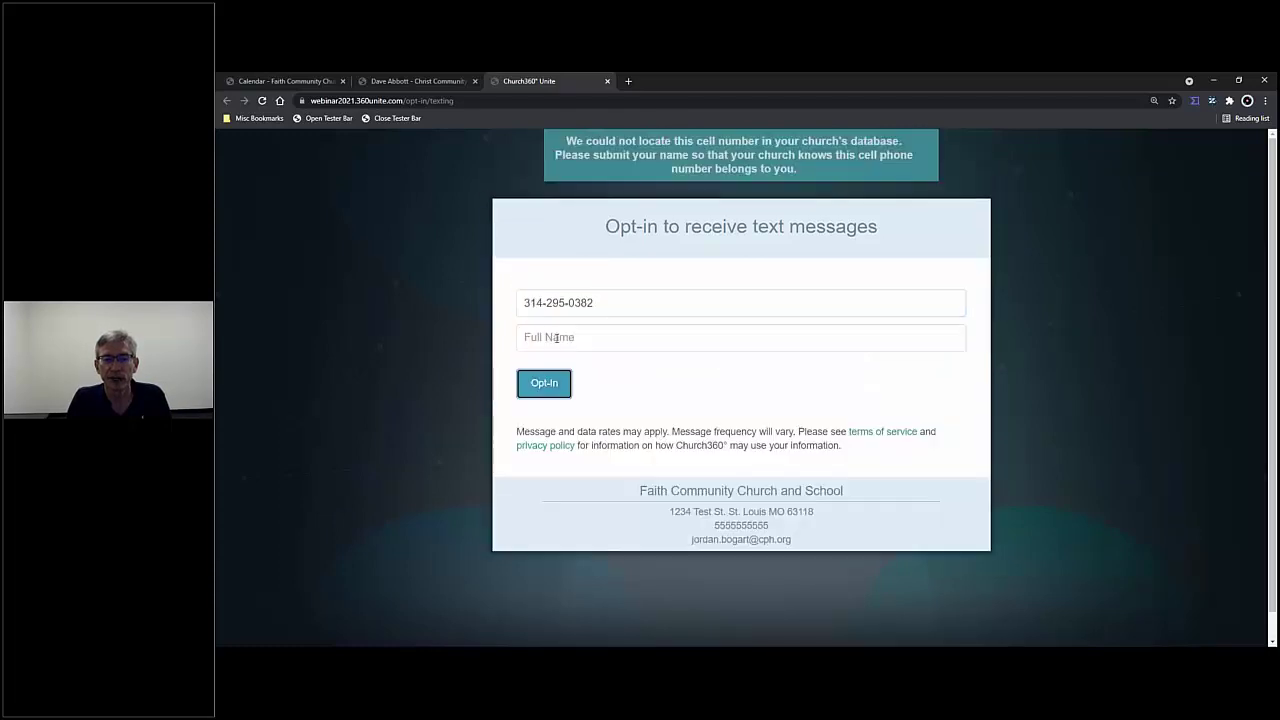
{"action": "left_click", "coordinate": [599, 341]}
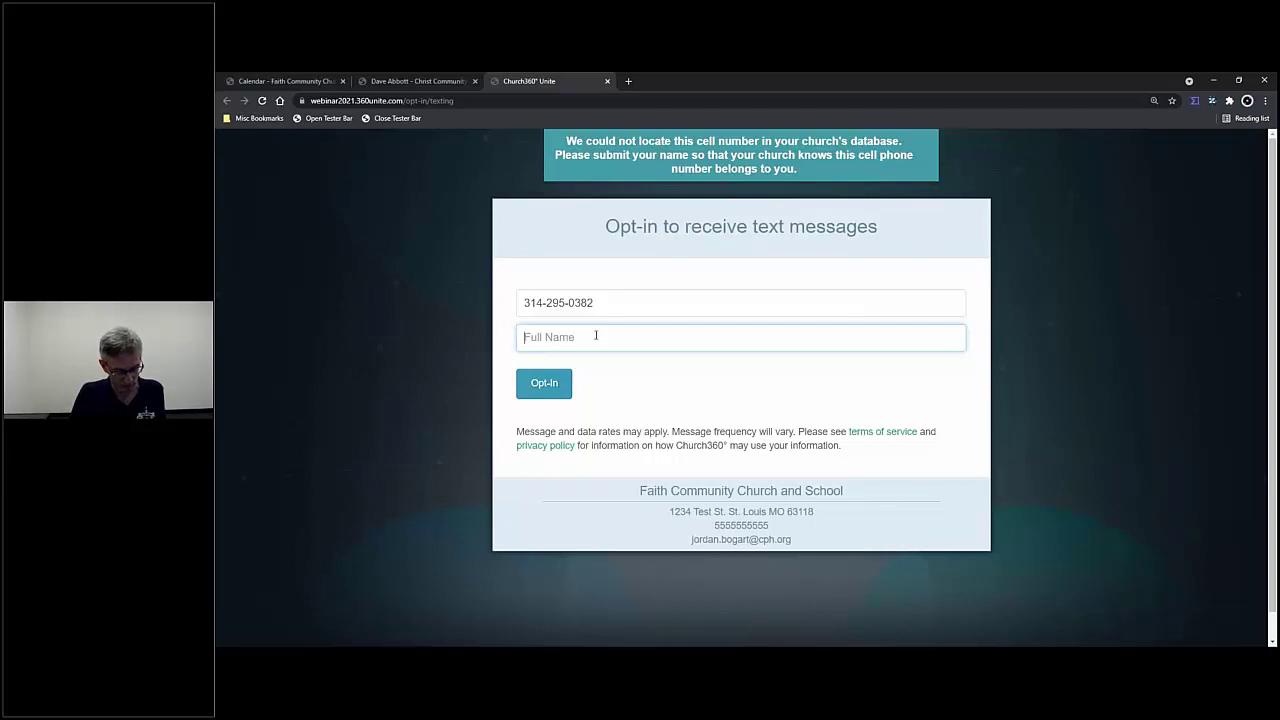
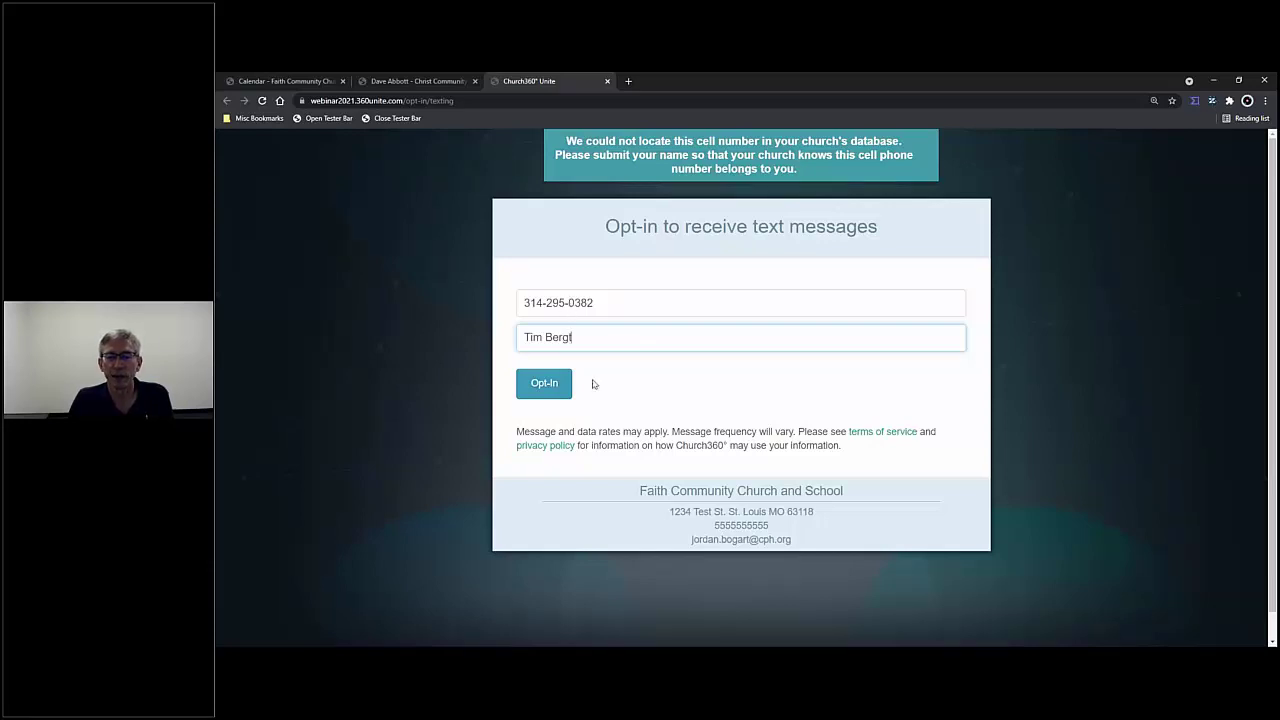
{"action": "left_click", "coordinate": [550, 385]}
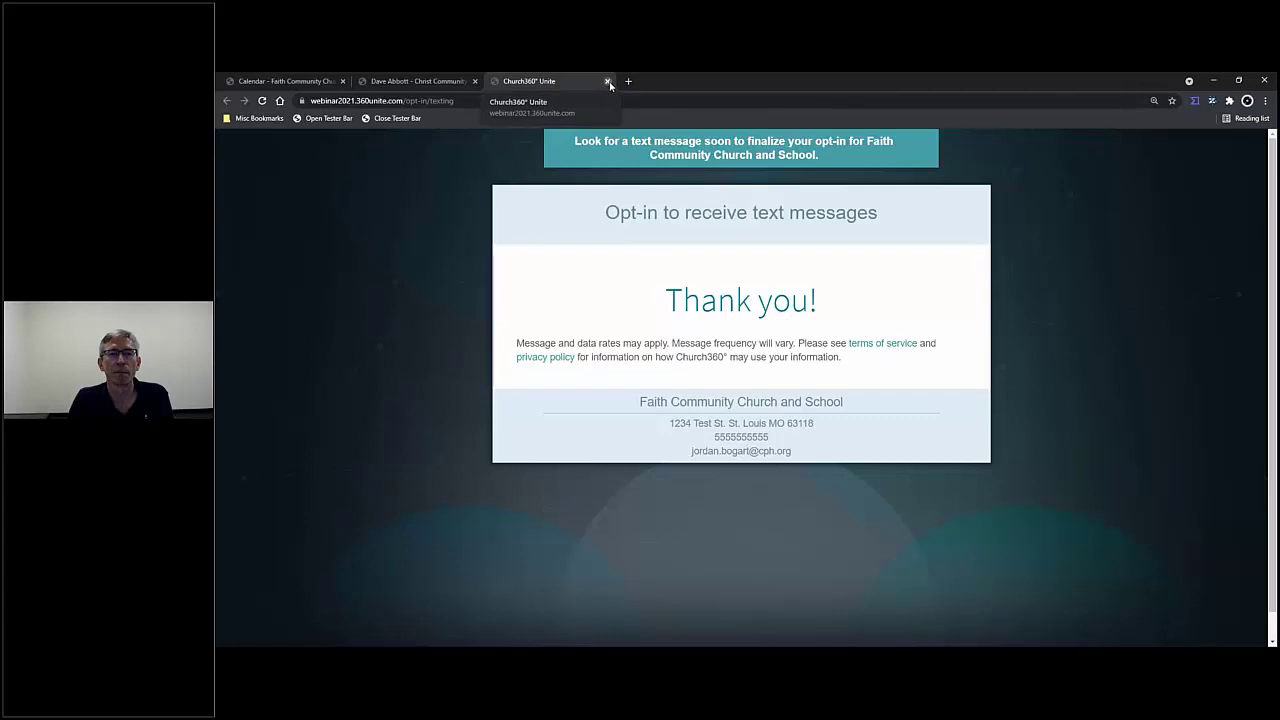
- Close the public Church360 Unite opt-in page to get back to the admin Users list
{"action": "left_click", "coordinate": [607, 81]}
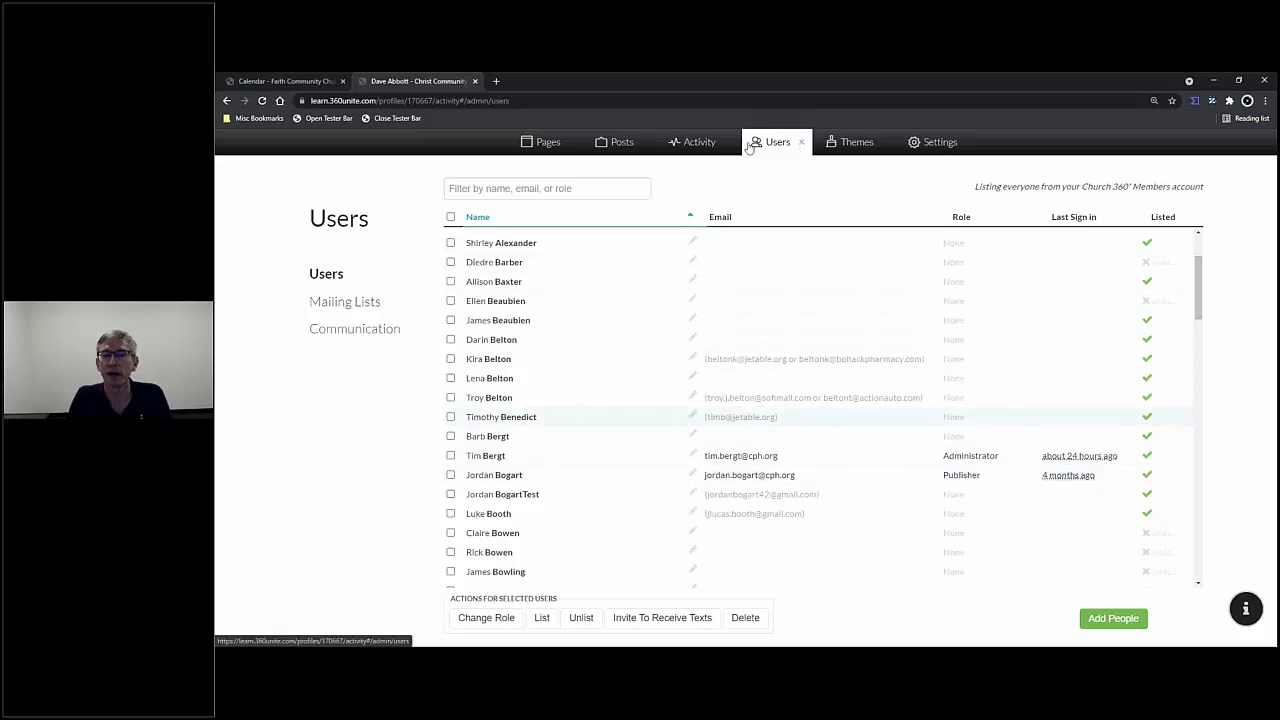
- Show the refreshed Texting Opt-in list in Activity, where one phone number is matched to a user
{"action": "left_click", "coordinate": [712, 146]}
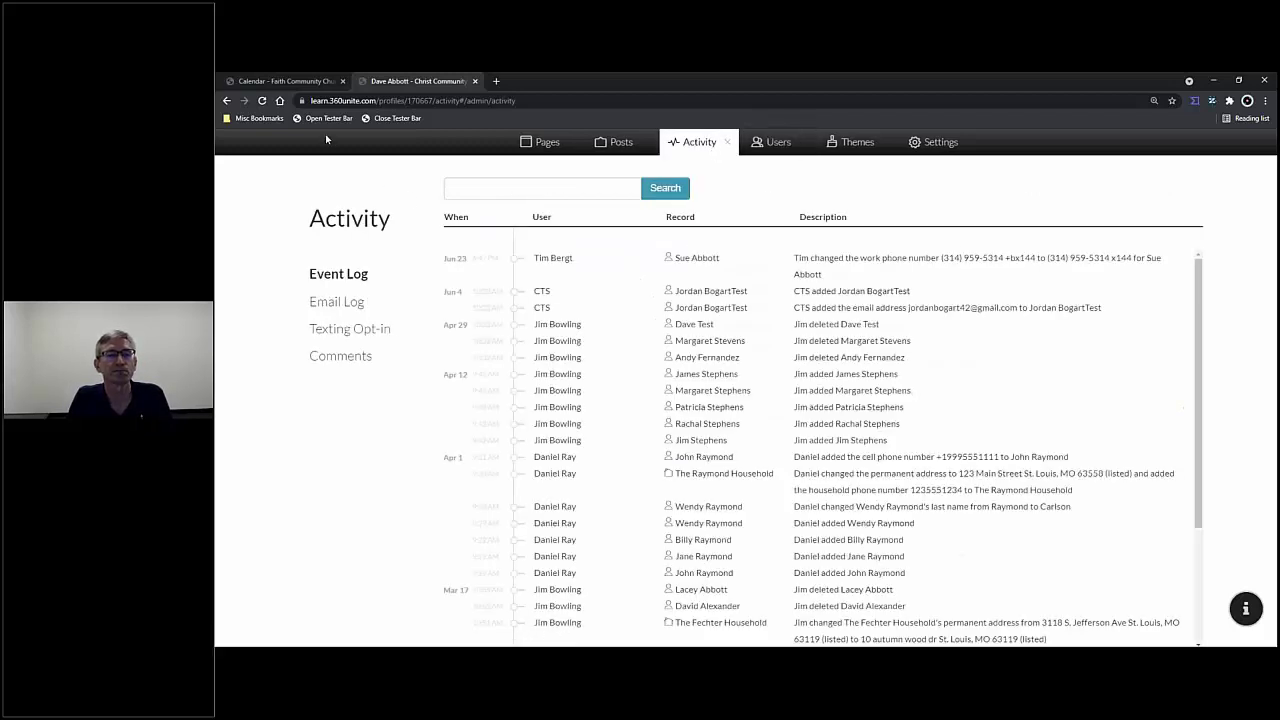
{"action": "left_click", "coordinate": [263, 101]}
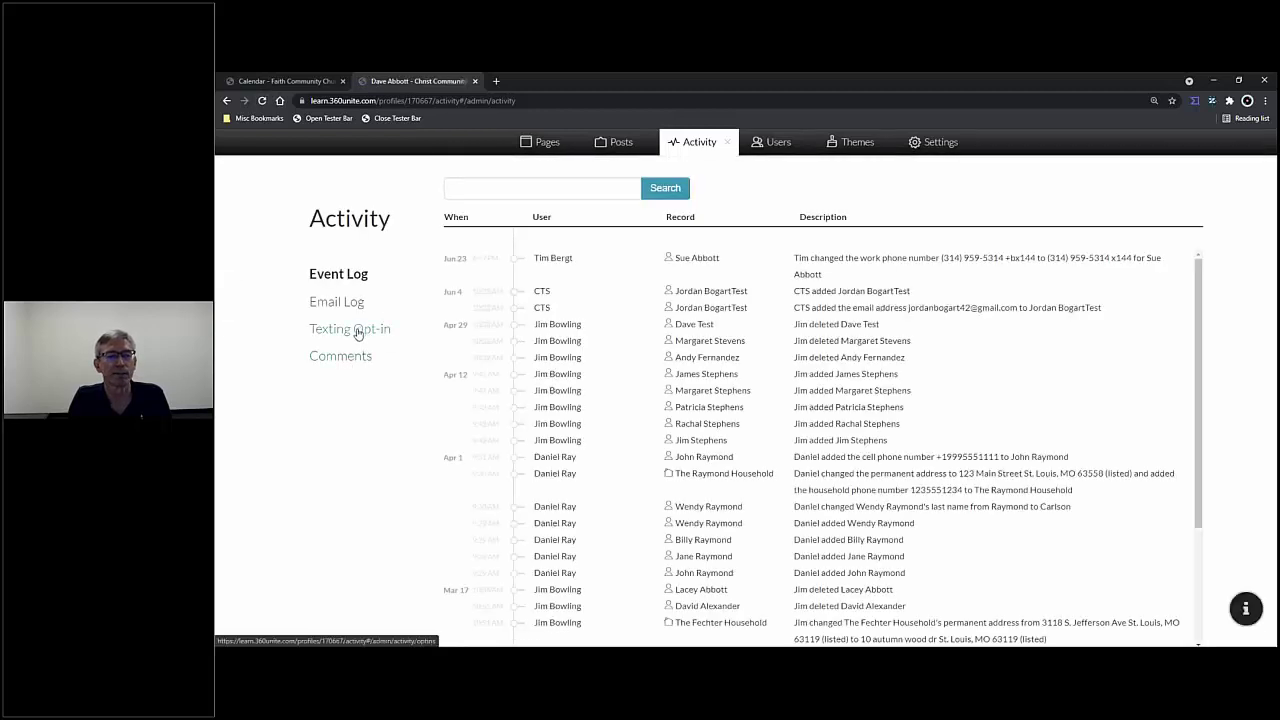
{"action": "left_click", "coordinate": [360, 341]}
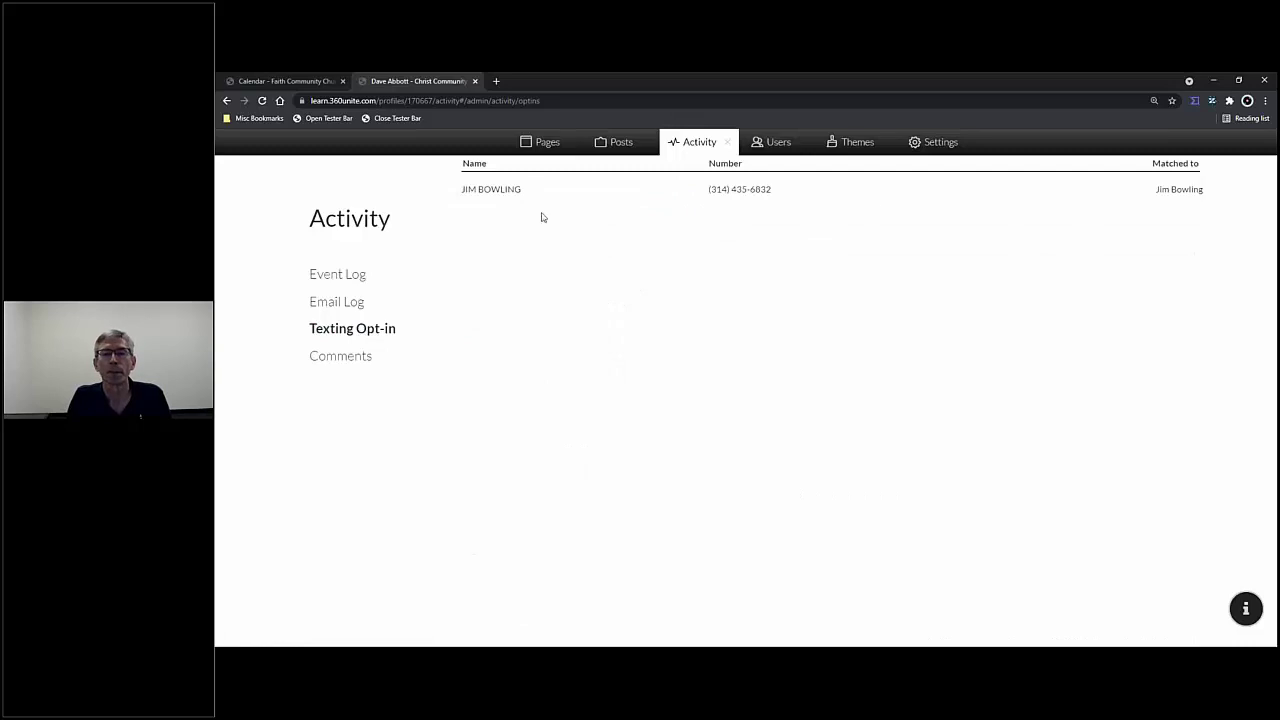
{"action": "left_click", "coordinate": [263, 101]}
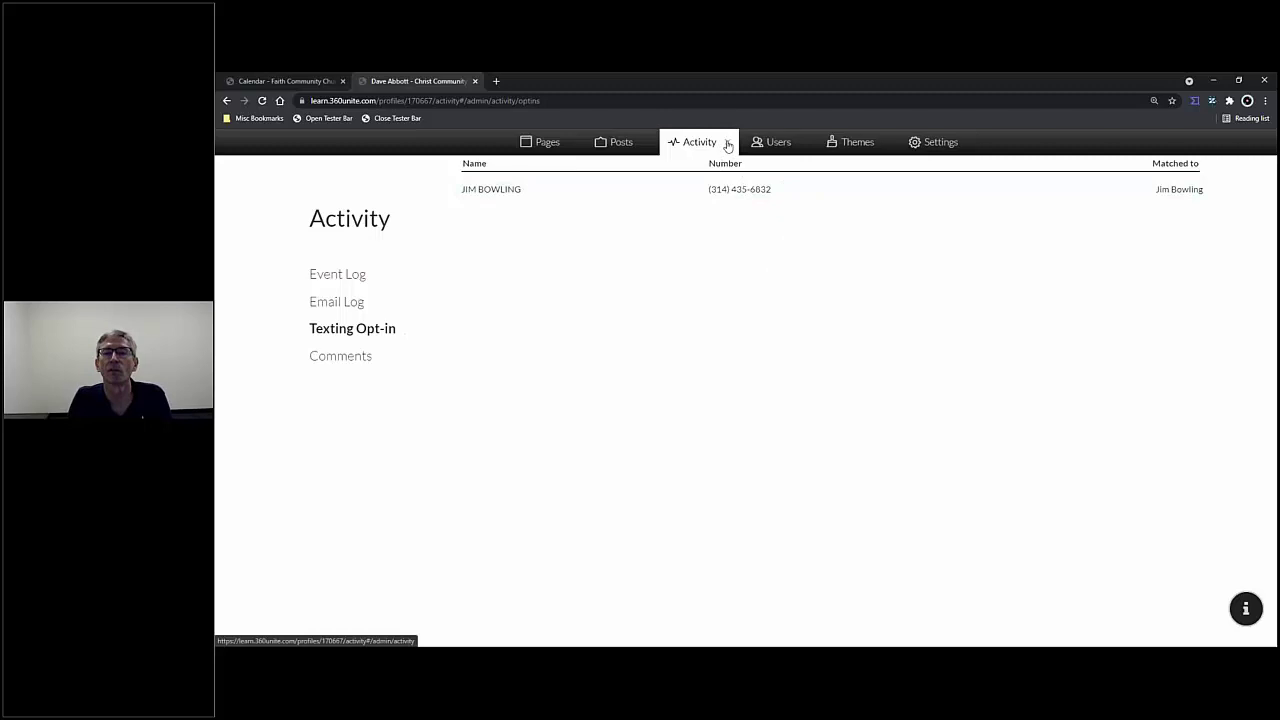
{"action": "left_click", "coordinate": [352, 358]}
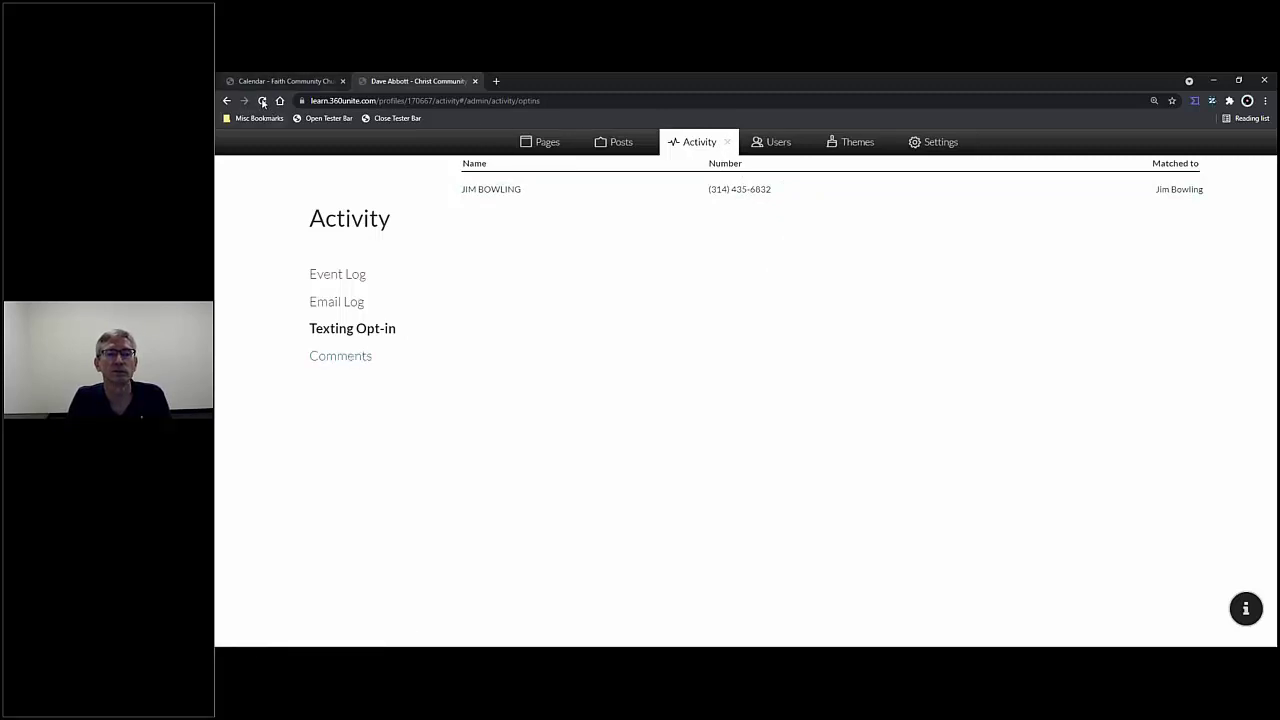
- Open the Texting page of the site Settings, passing through the Users list
{"action": "left_click", "coordinate": [778, 143]}
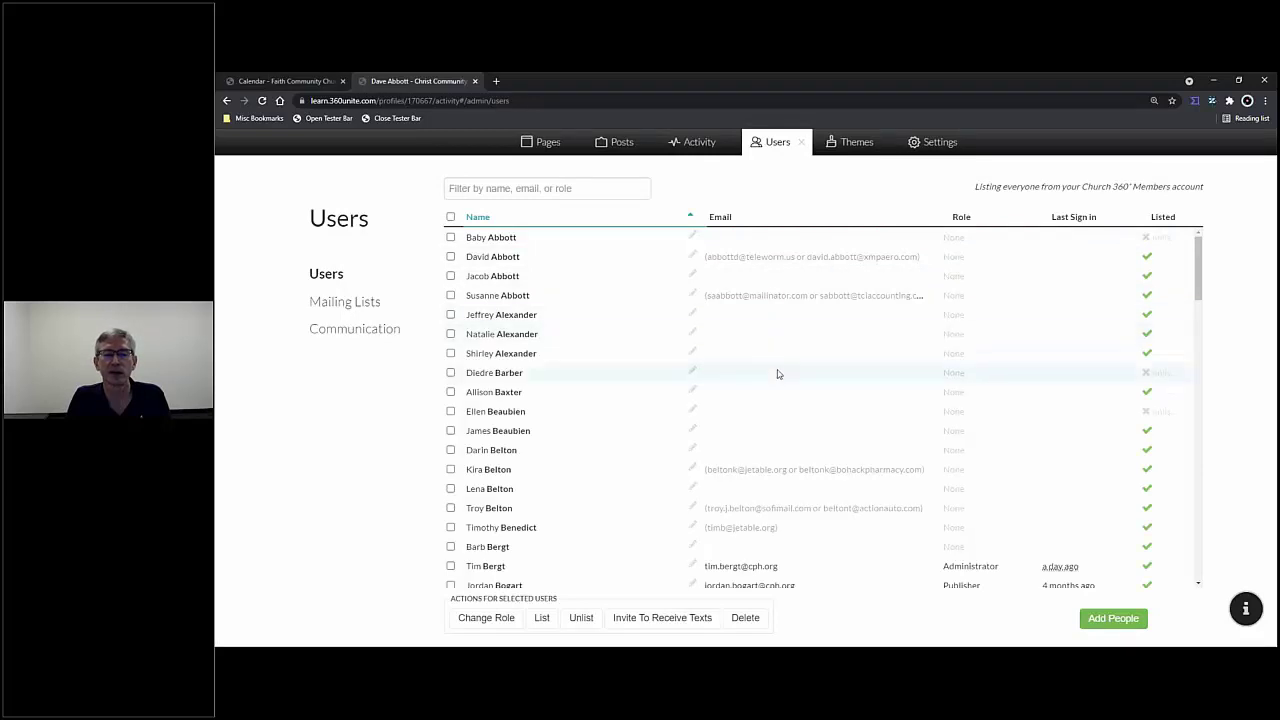
{"action": "mouse_move", "coordinate": [1050, 576]}
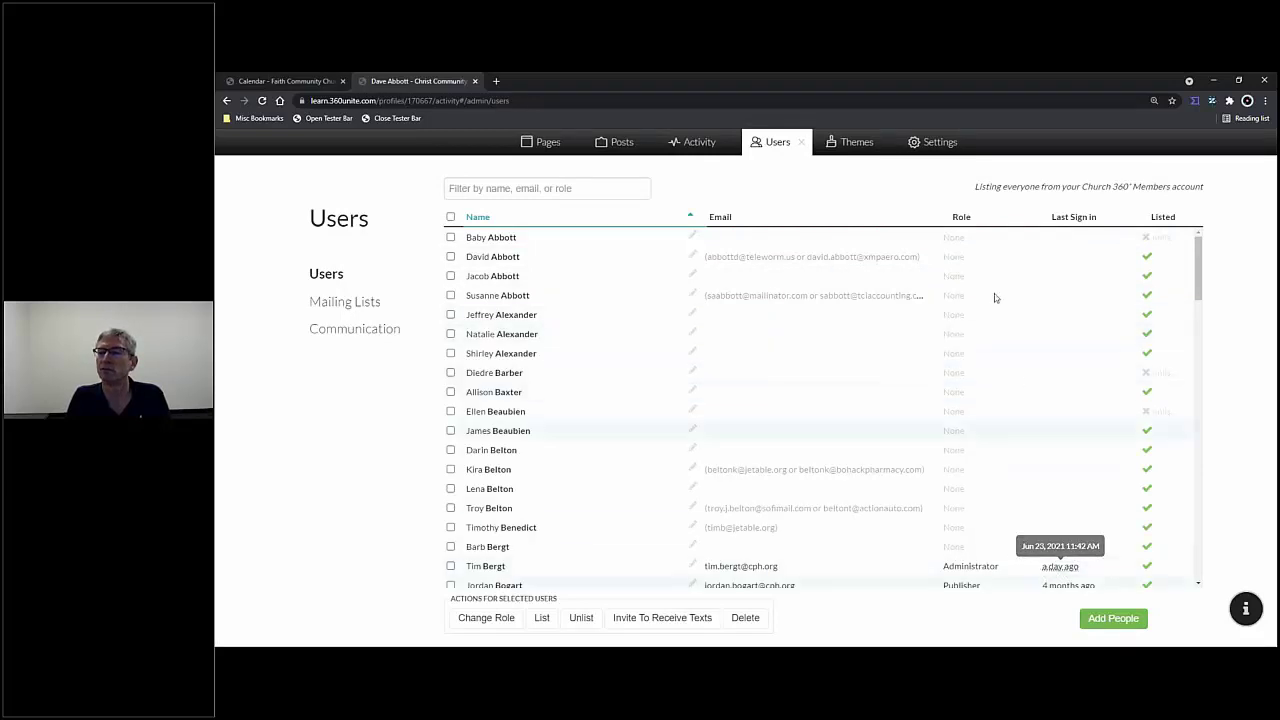
{"action": "left_click", "coordinate": [940, 145]}
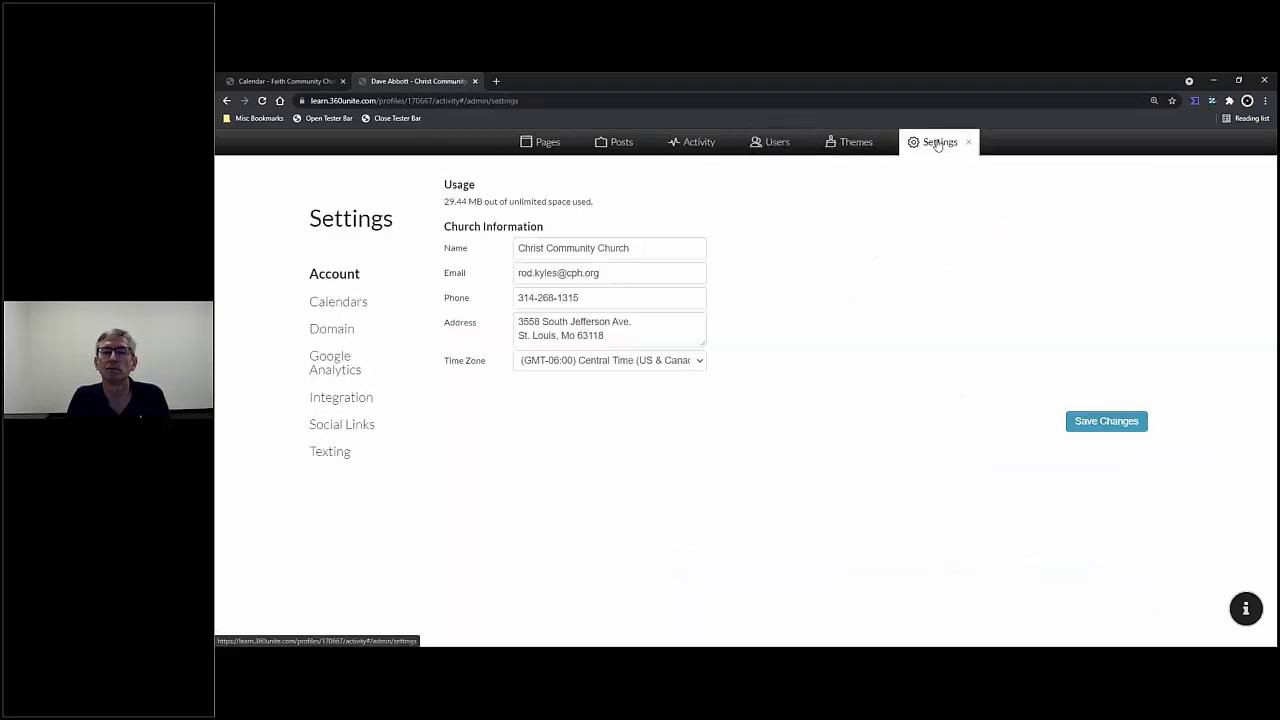
{"action": "left_click", "coordinate": [333, 452]}
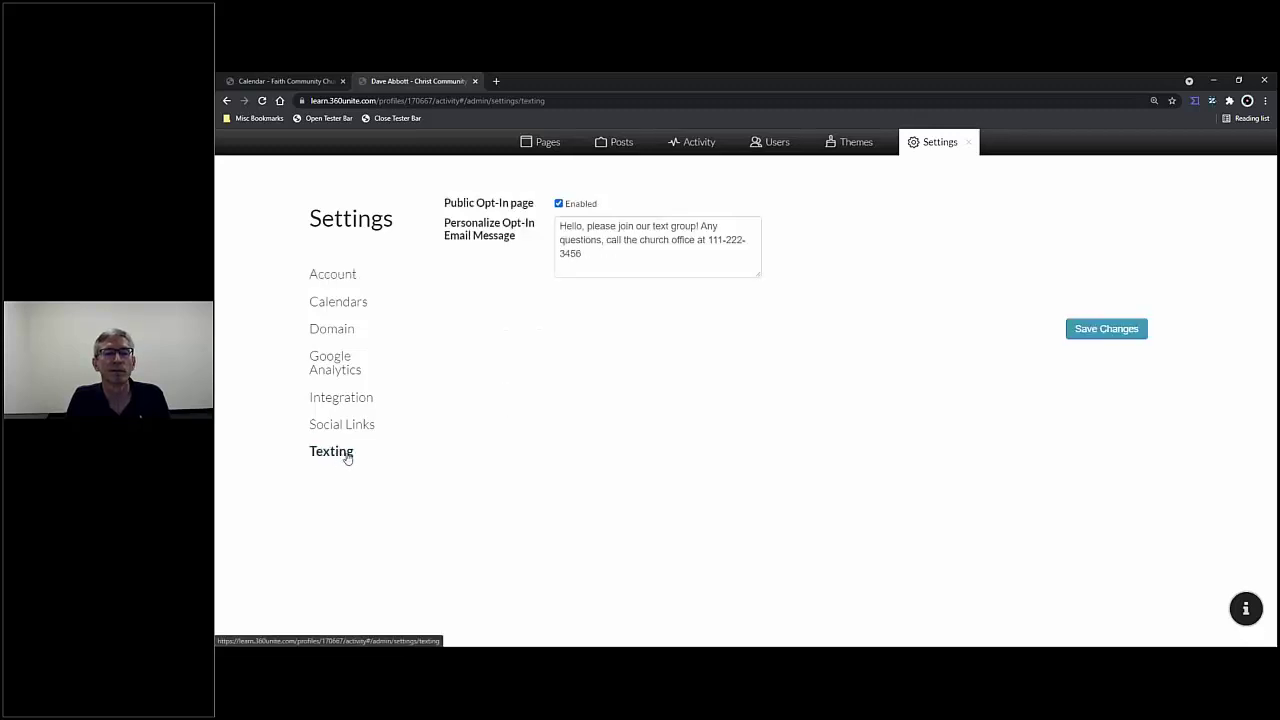
- Bring up the refreshed Texting Opt-in list in the Activity section
{"action": "left_click", "coordinate": [692, 148]}
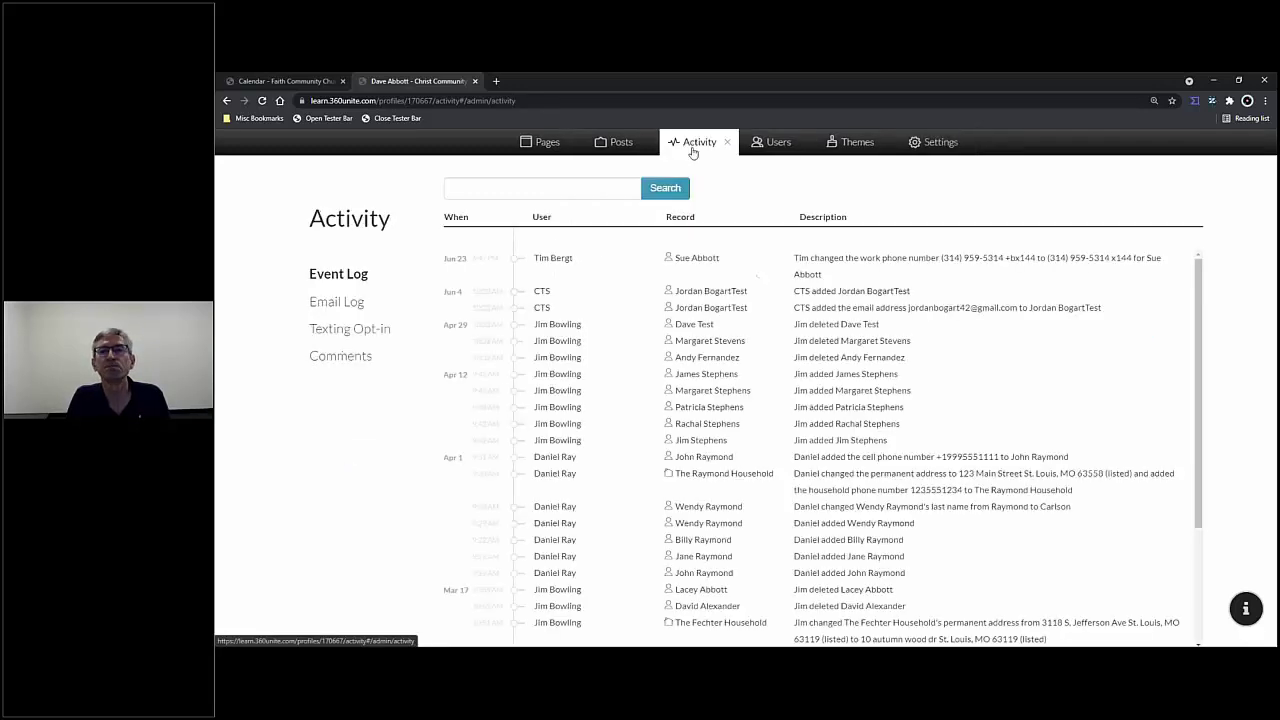
{"action": "left_click", "coordinate": [371, 333]}
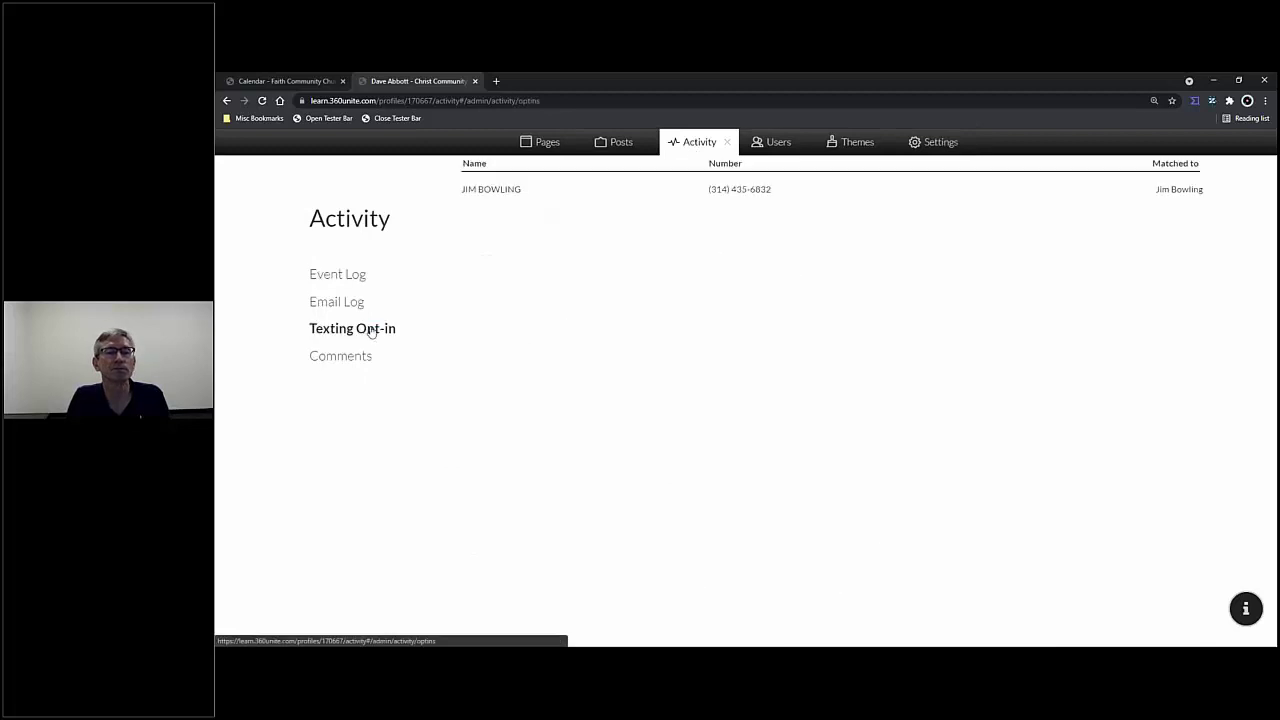
{"action": "left_click", "coordinate": [263, 101]}
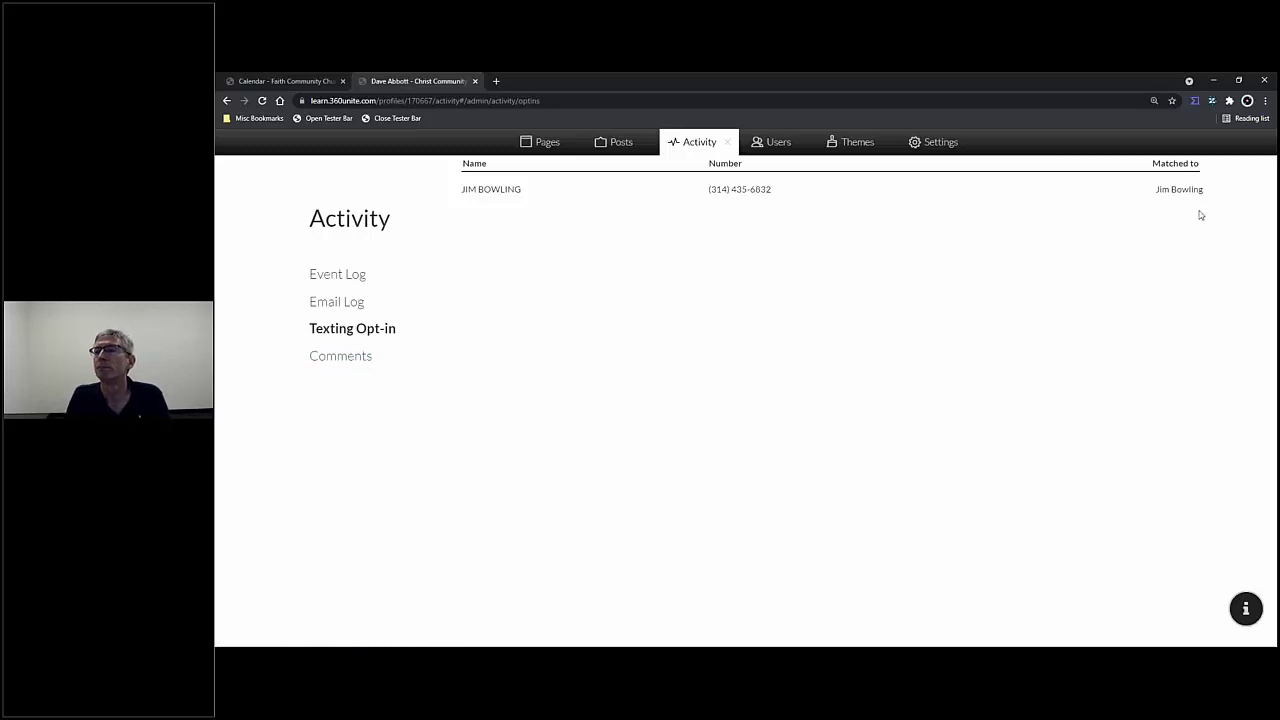
- Unlink the phone opt-in, cancel matching without relinking, and switch to the Faith Community tab
{"action": "mouse_move", "coordinate": [1160, 191]}
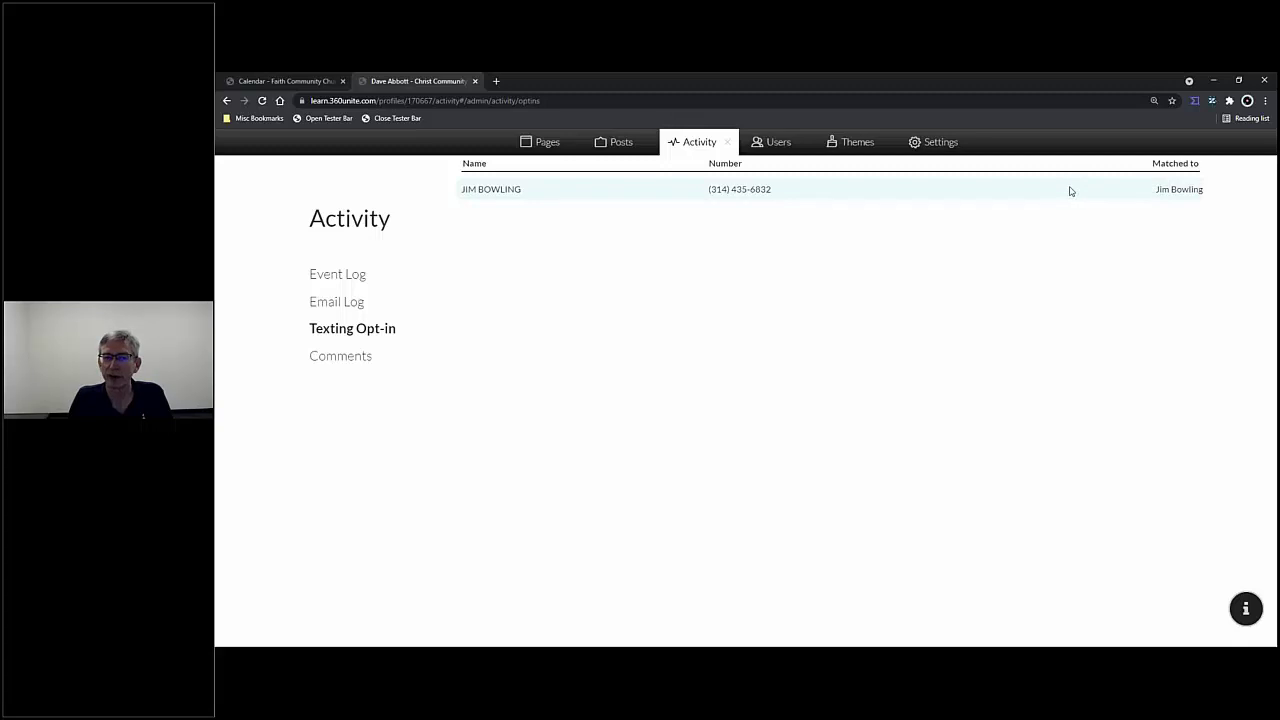
{"action": "mouse_move", "coordinate": [1091, 192]}
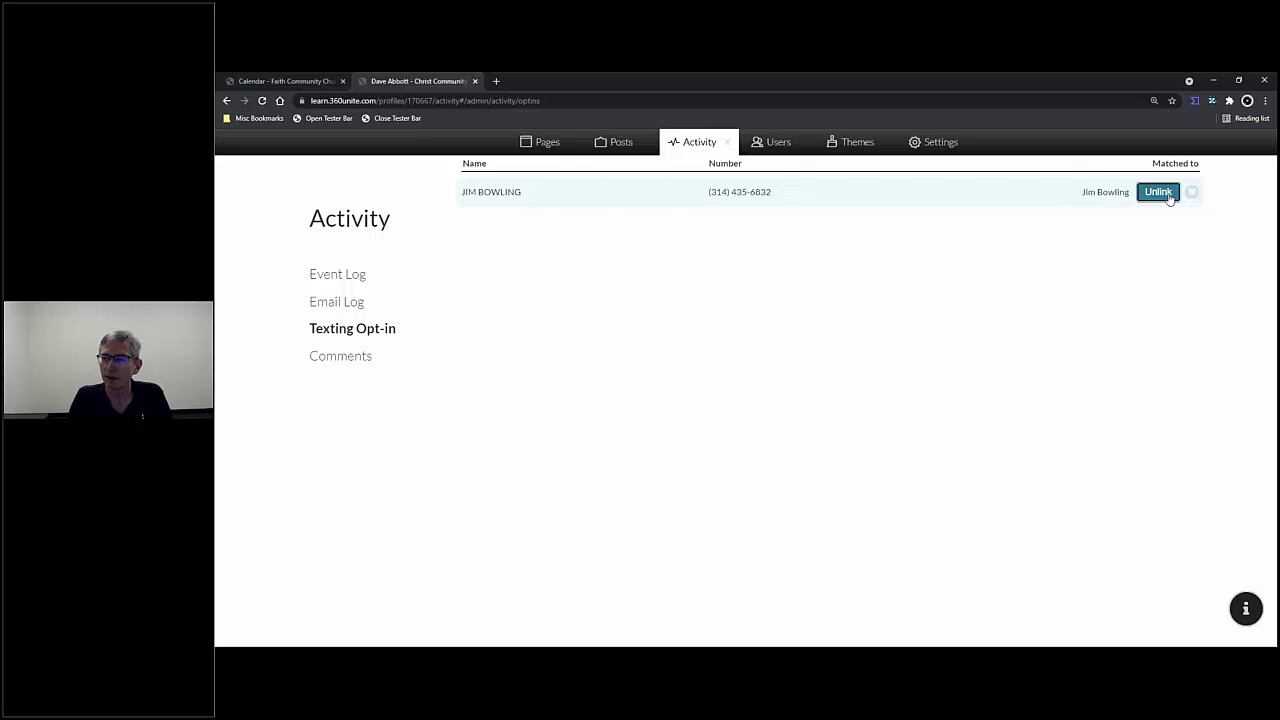
{"action": "left_click", "coordinate": [1166, 196]}
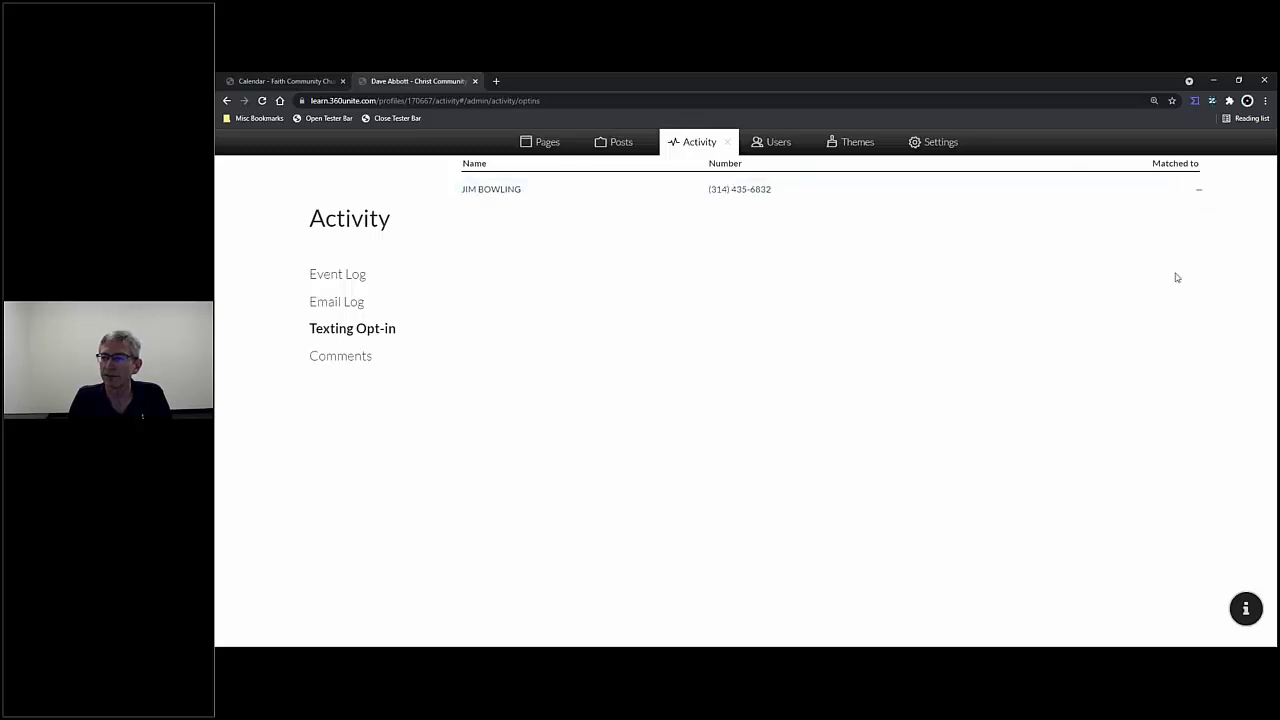
{"action": "left_click", "coordinate": [1178, 195]}
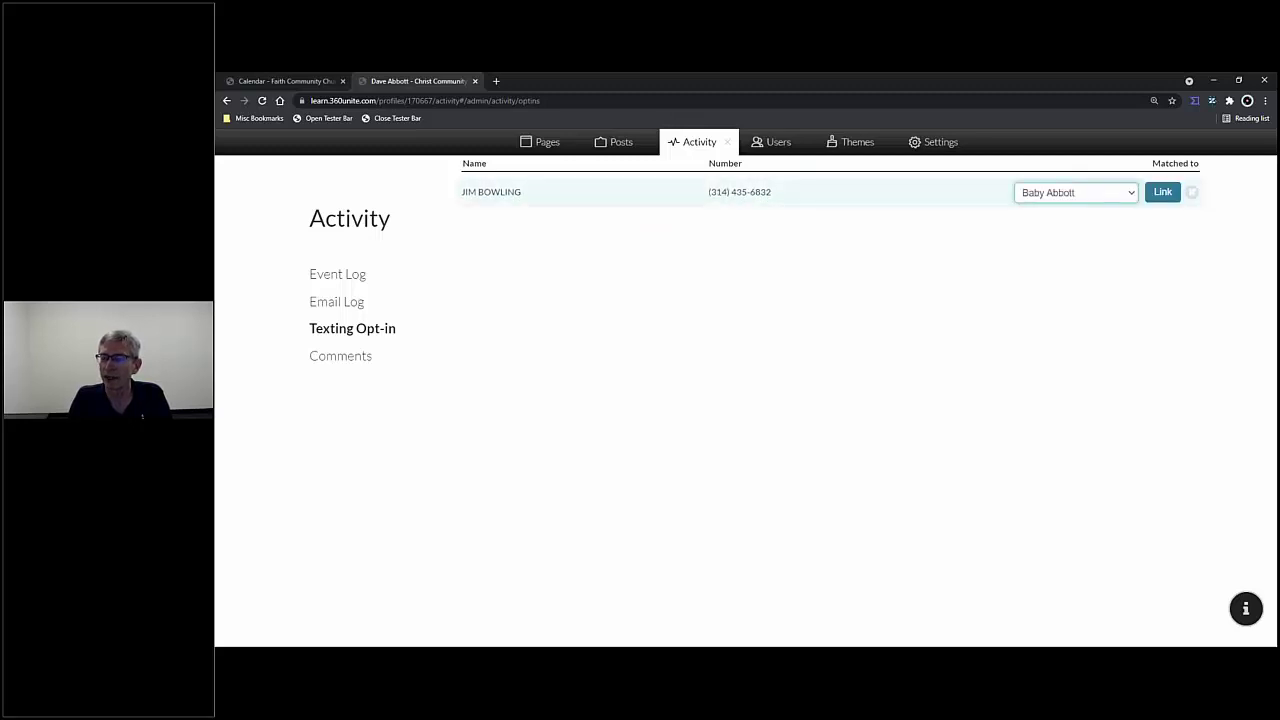
{"action": "left_click", "coordinate": [1133, 193]}
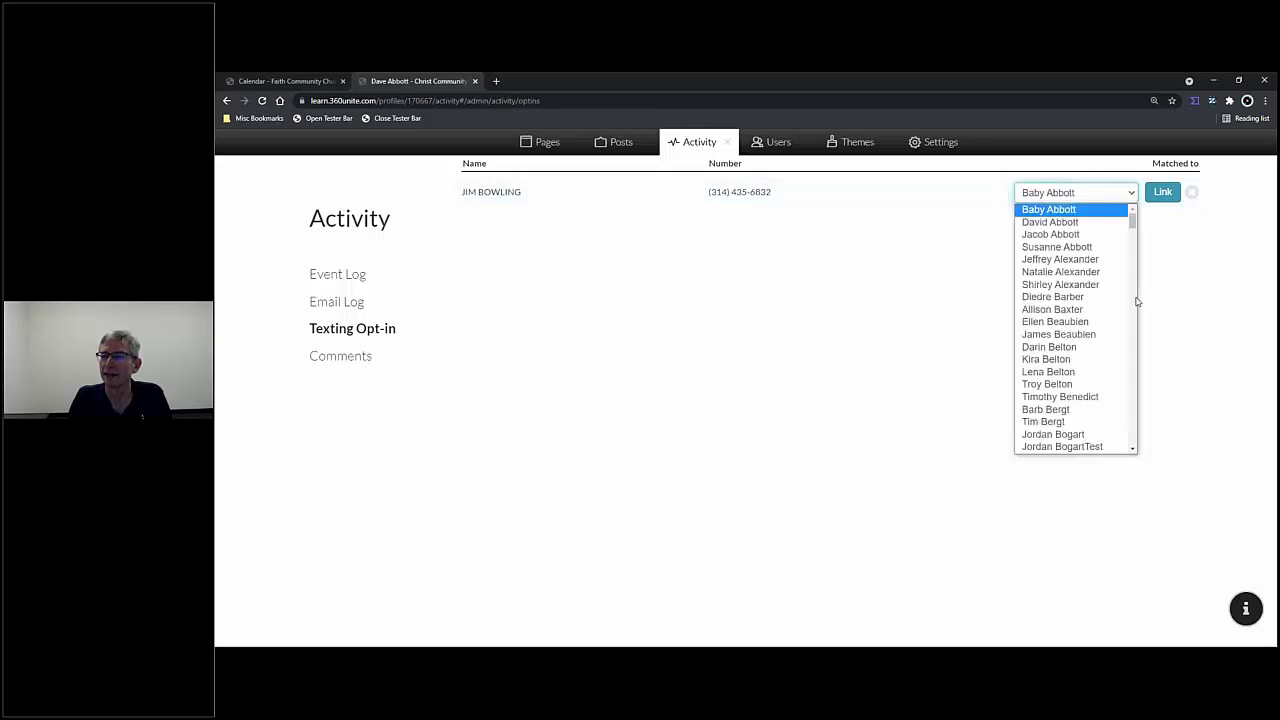
{"action": "scroll", "coordinate": [1131, 316], "scroll_direction": "down", "scroll_amount": 5}
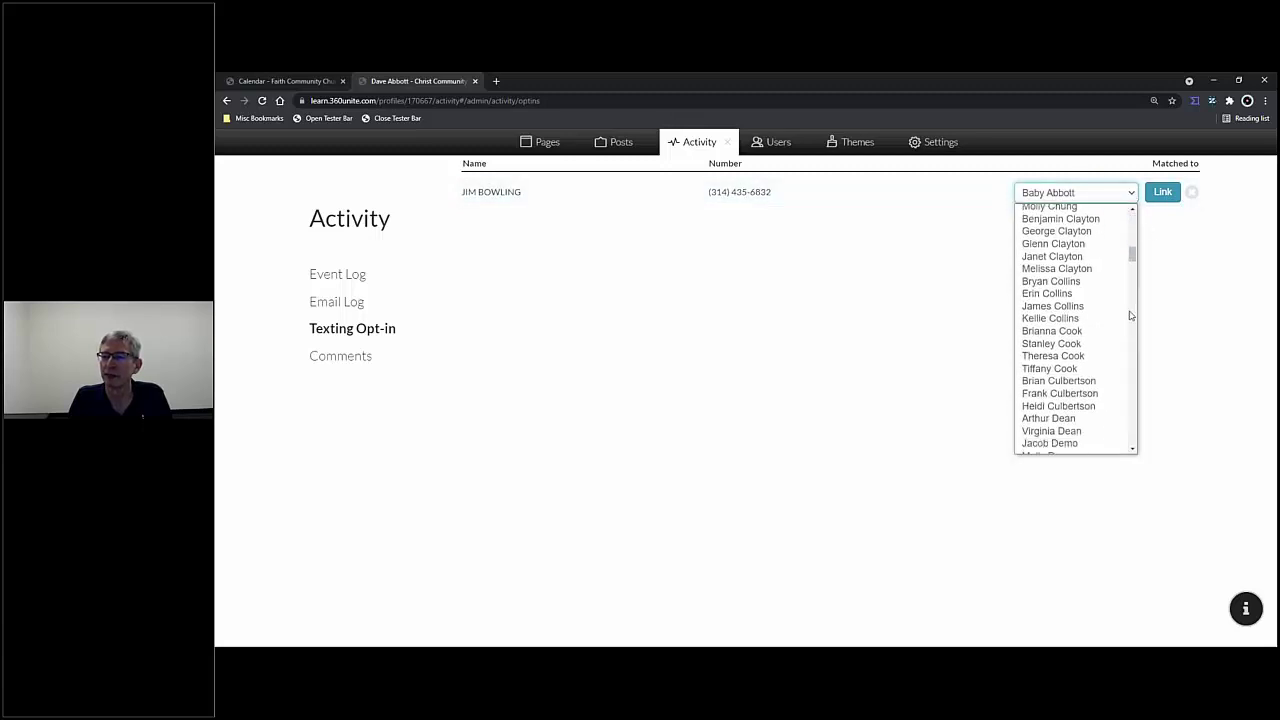
{"action": "scroll", "coordinate": [1131, 316], "scroll_direction": "up", "scroll_amount": 3}
{"action": "scroll", "coordinate": [1114, 323], "scroll_direction": "up", "scroll_amount": 2}
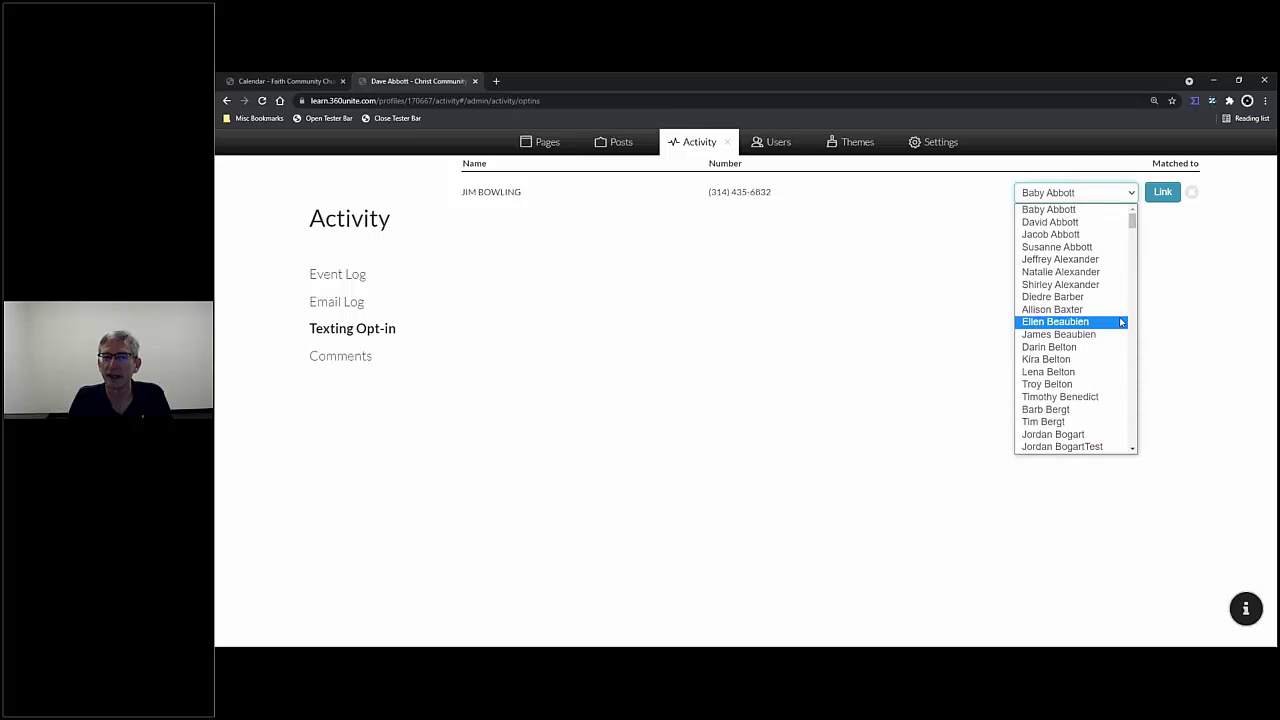
{"action": "left_click", "coordinate": [1192, 192]}
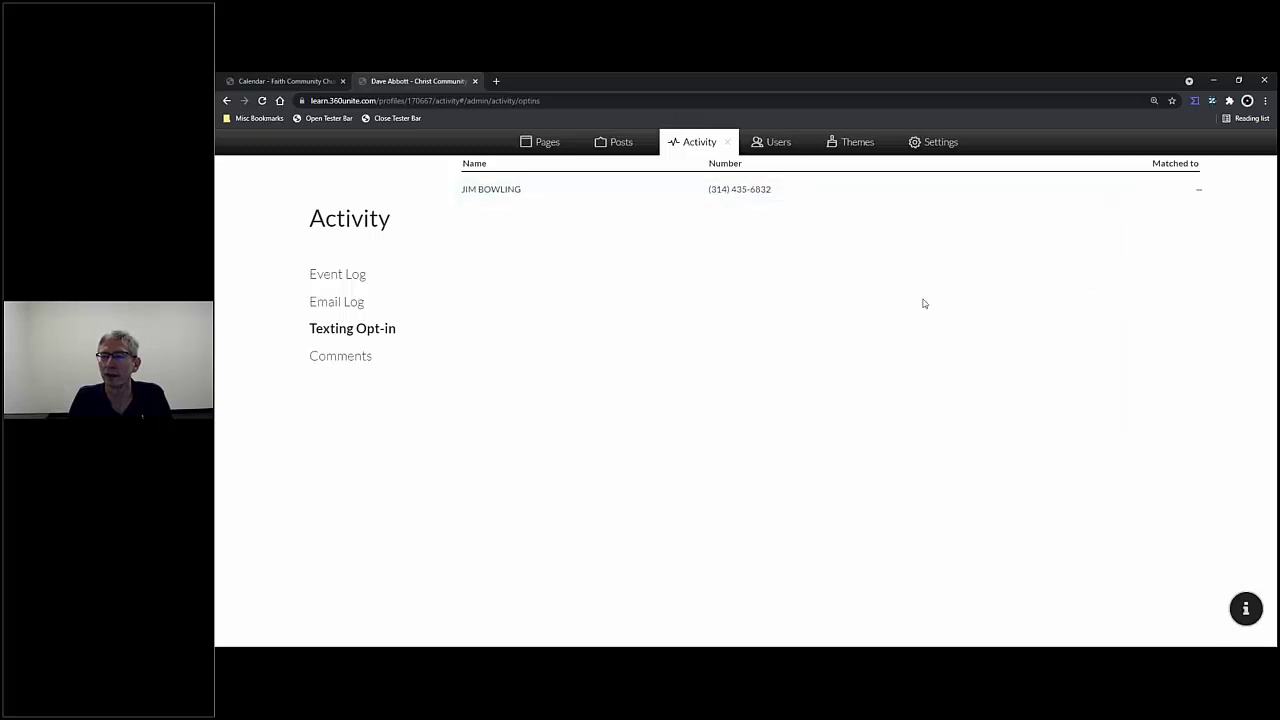
{"action": "key", "text": "ctrl+shift+Tab"}
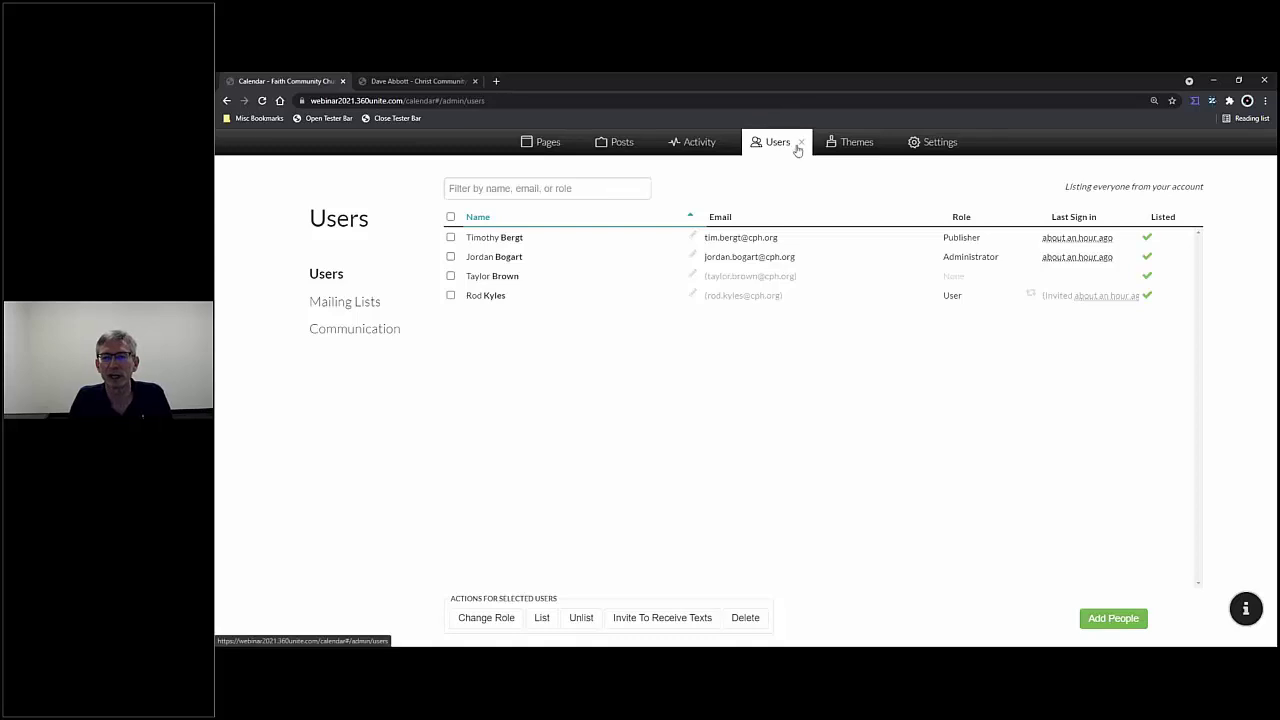
- Link the texting opt-in number to its suggested user, then view Users > Communication
{"action": "left_click", "coordinate": [690, 147]}
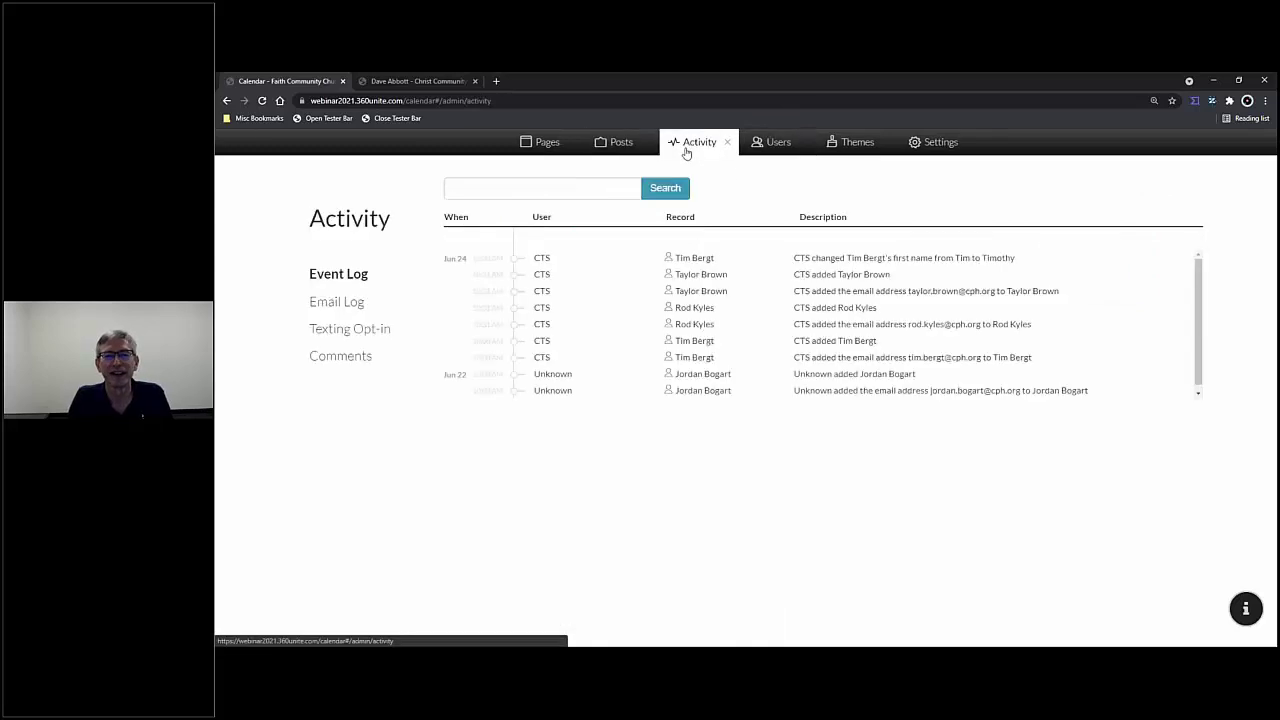
{"action": "left_click", "coordinate": [347, 336]}
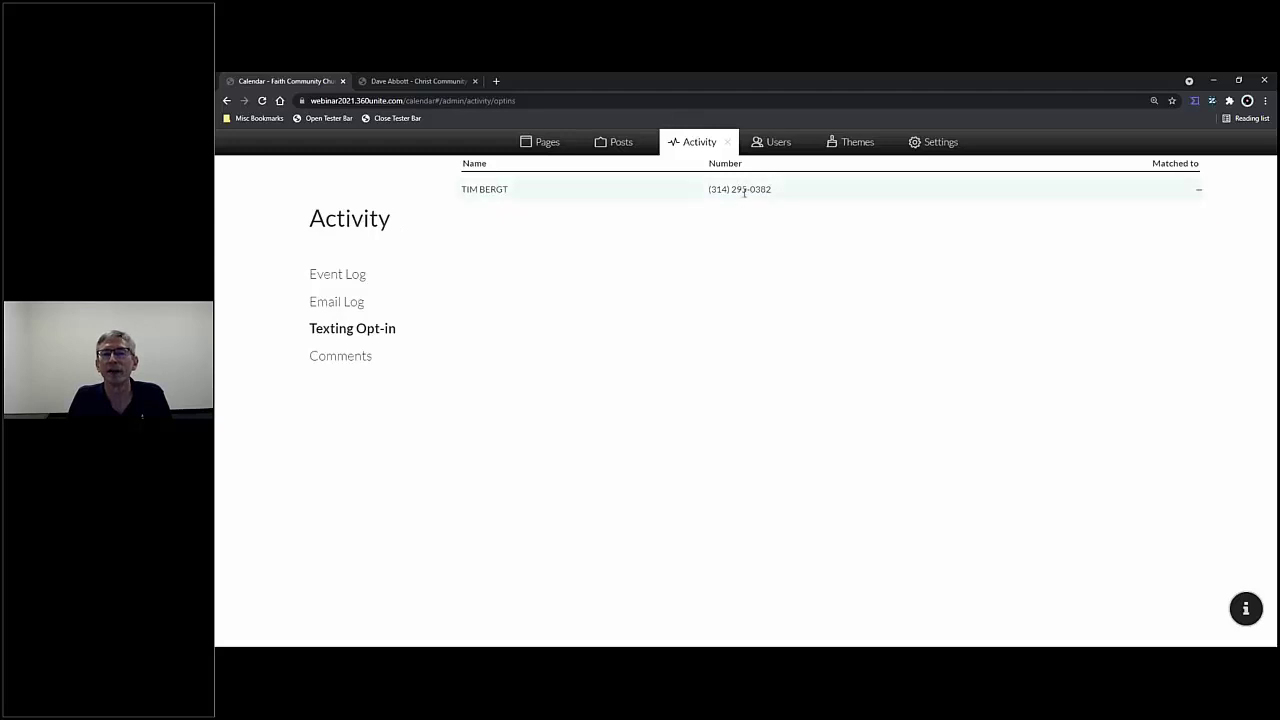
{"action": "left_click", "coordinate": [1198, 188]}
{"action": "left_click", "coordinate": [1133, 194]}
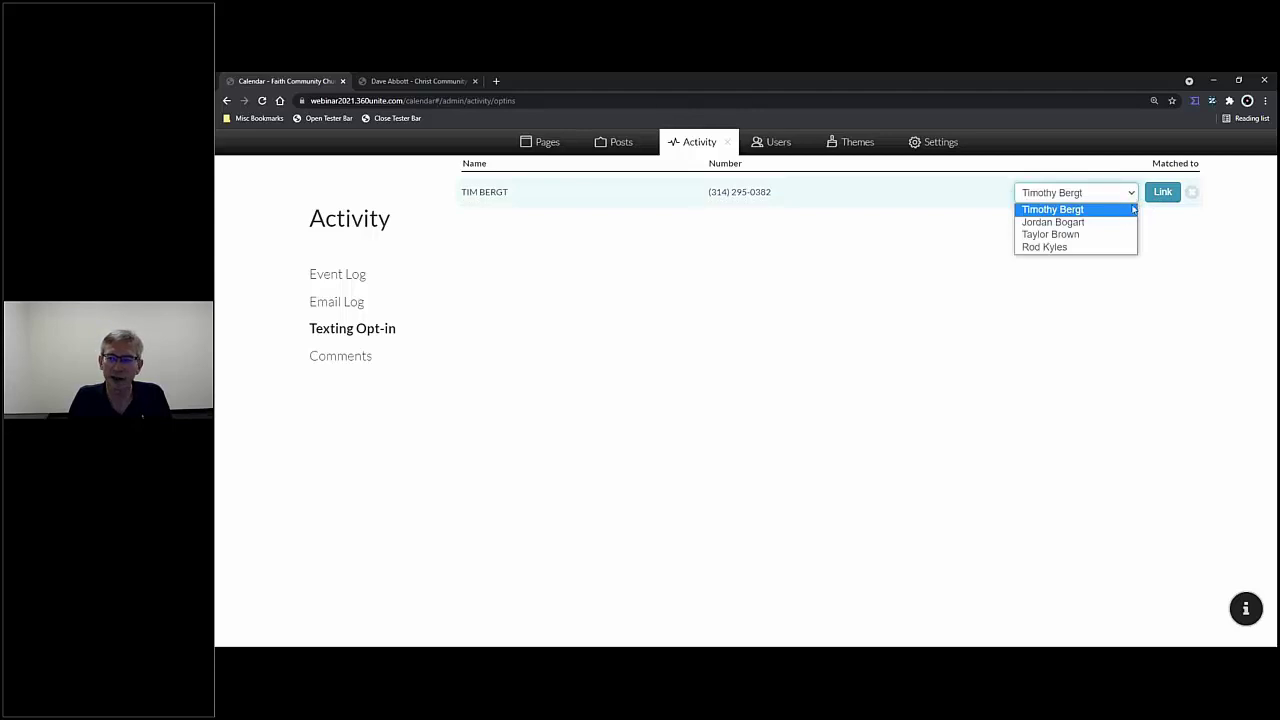
{"action": "left_click", "coordinate": [1155, 196]}
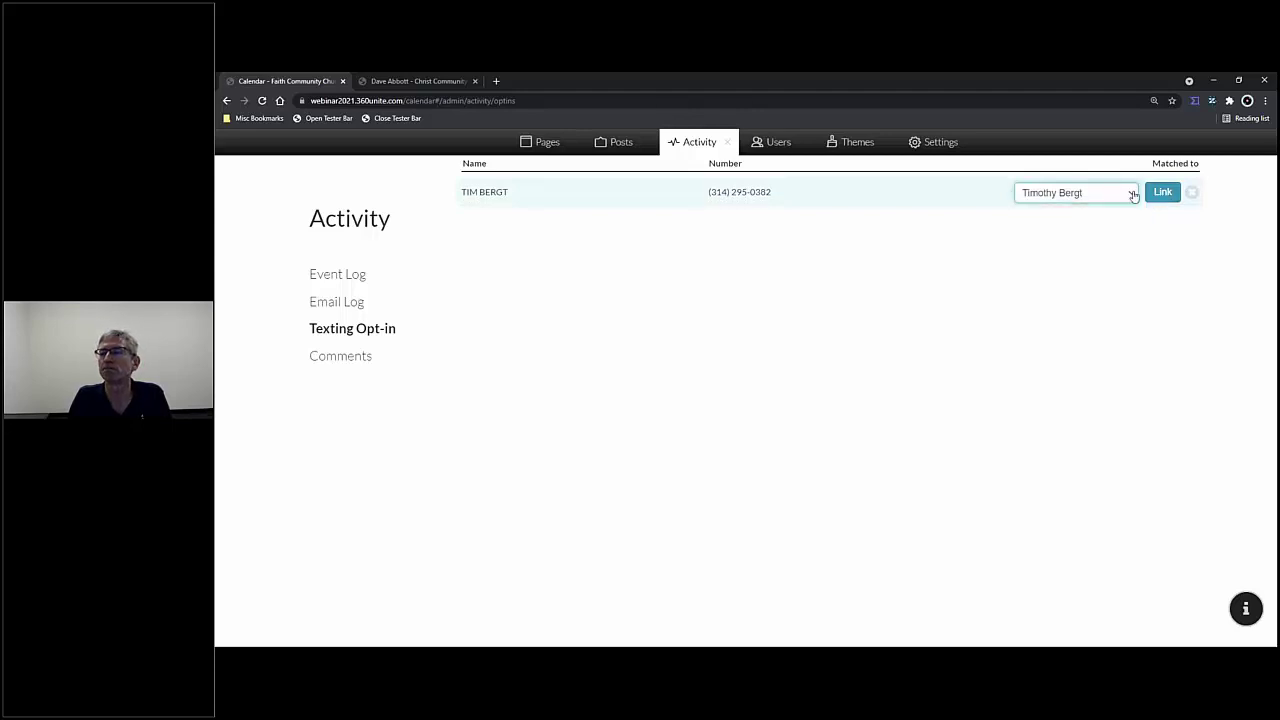
{"action": "left_click", "coordinate": [1157, 193]}
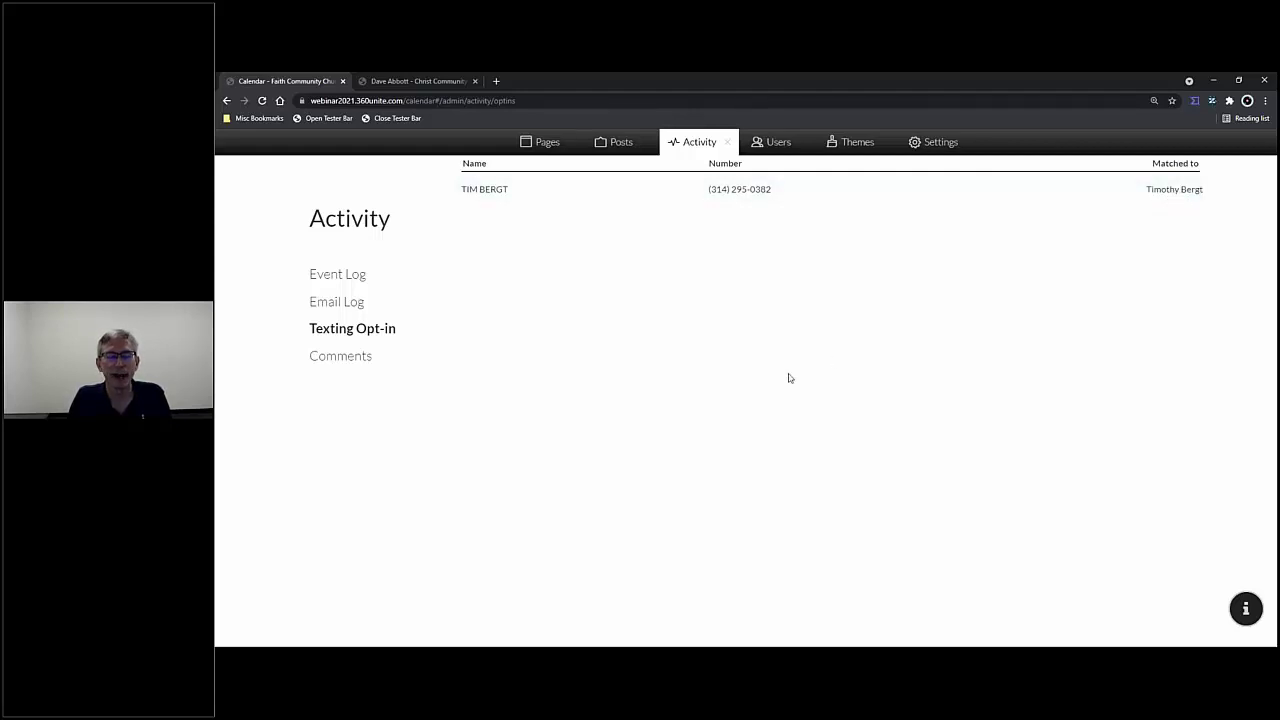
{"action": "left_click", "coordinate": [768, 146]}
{"action": "left_click", "coordinate": [366, 330]}
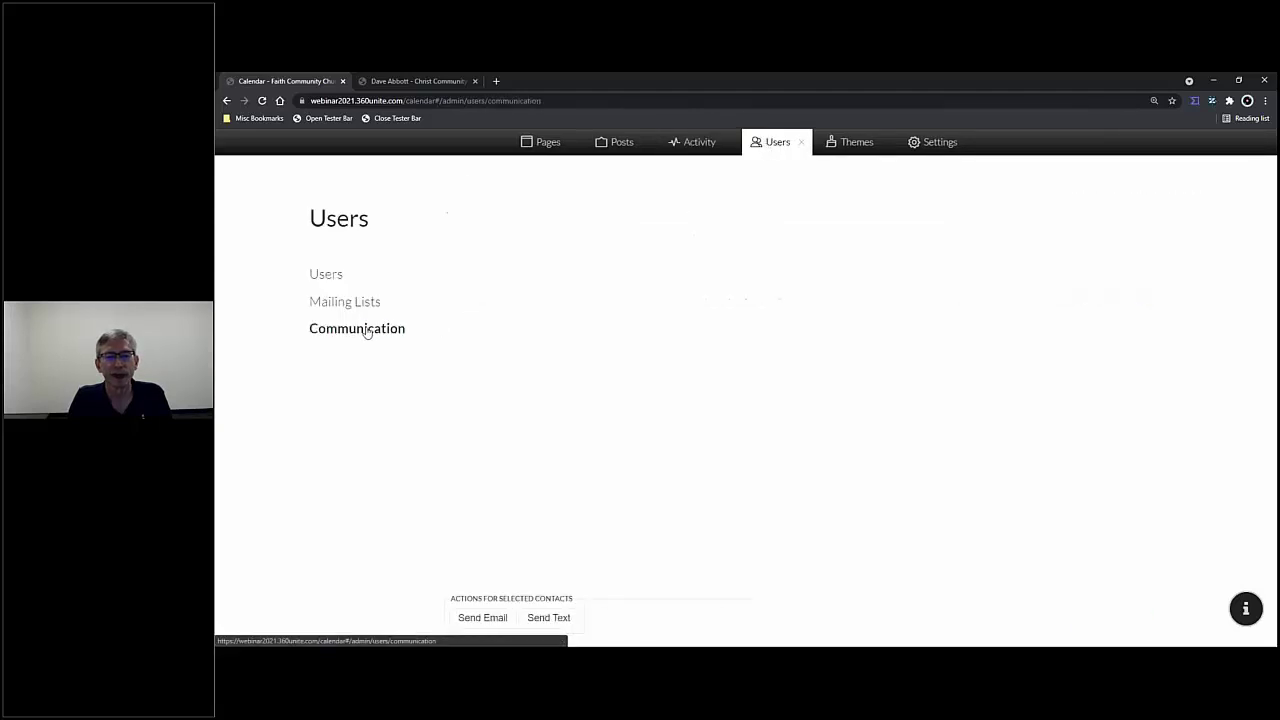
- Start an Announcement-type text to the selected opted-in user
{"action": "left_click", "coordinate": [450, 231]}
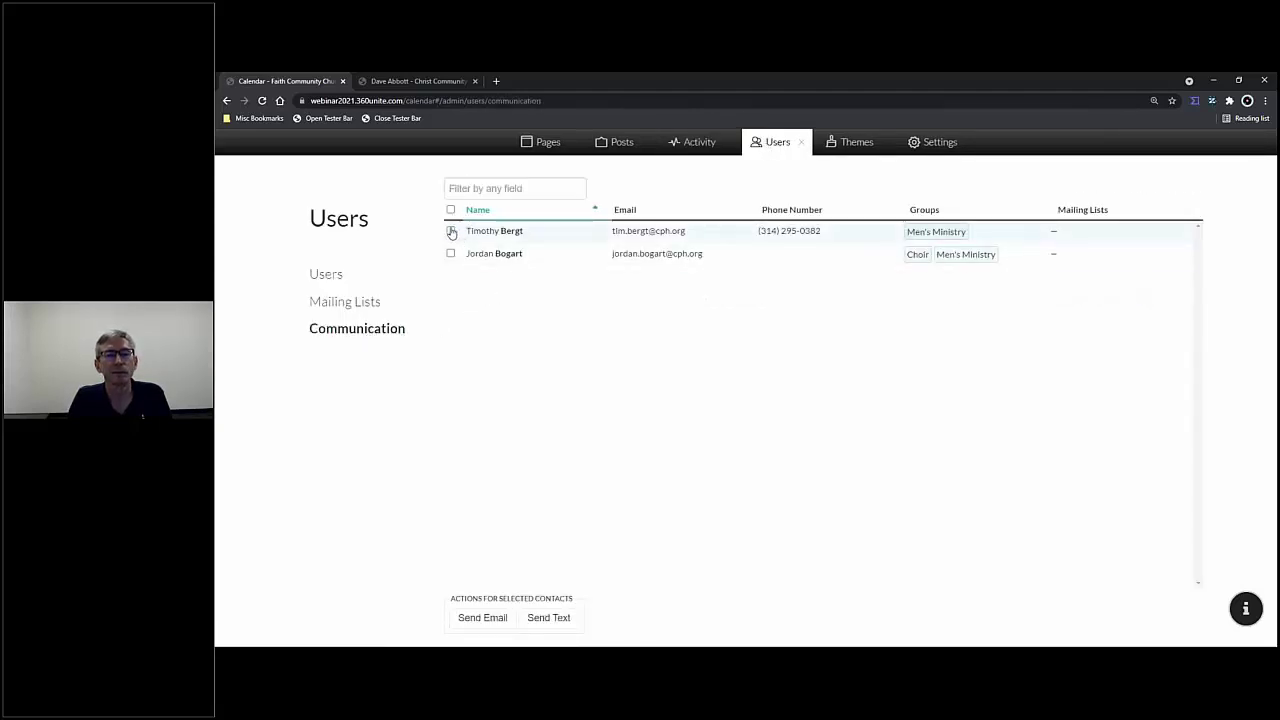
{"action": "left_click", "coordinate": [548, 618]}
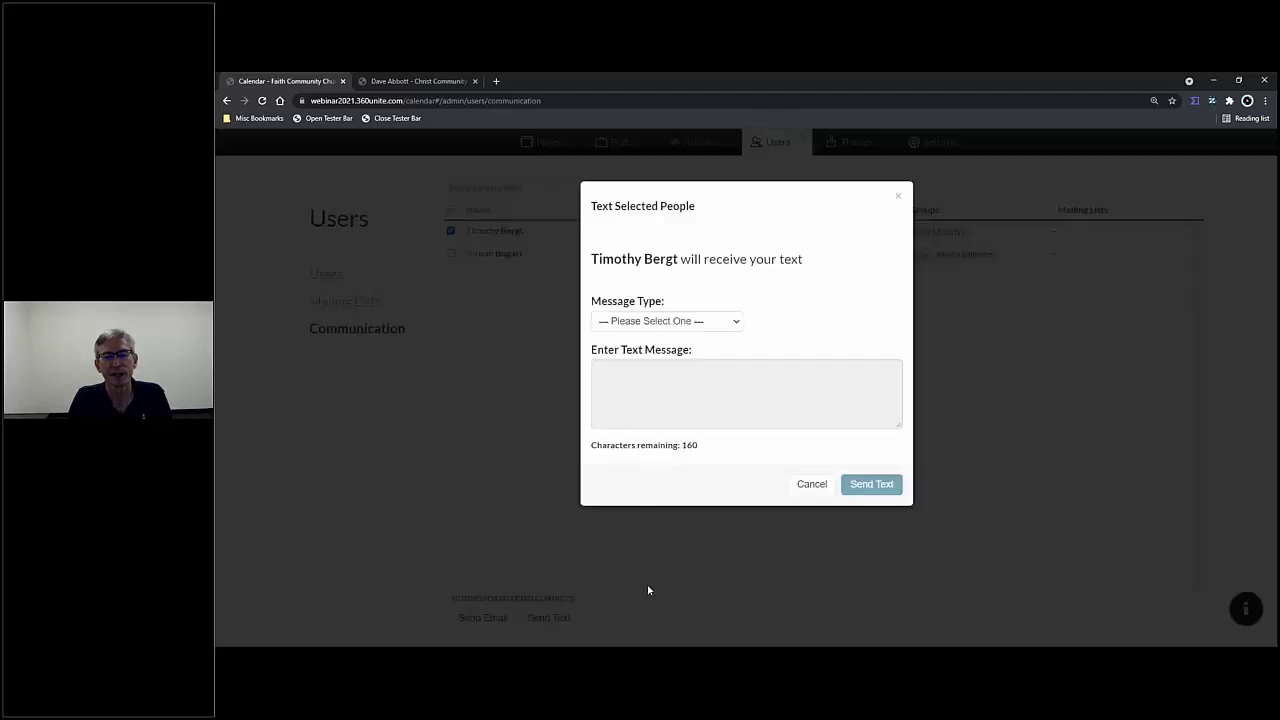
{"action": "left_click", "coordinate": [729, 325]}
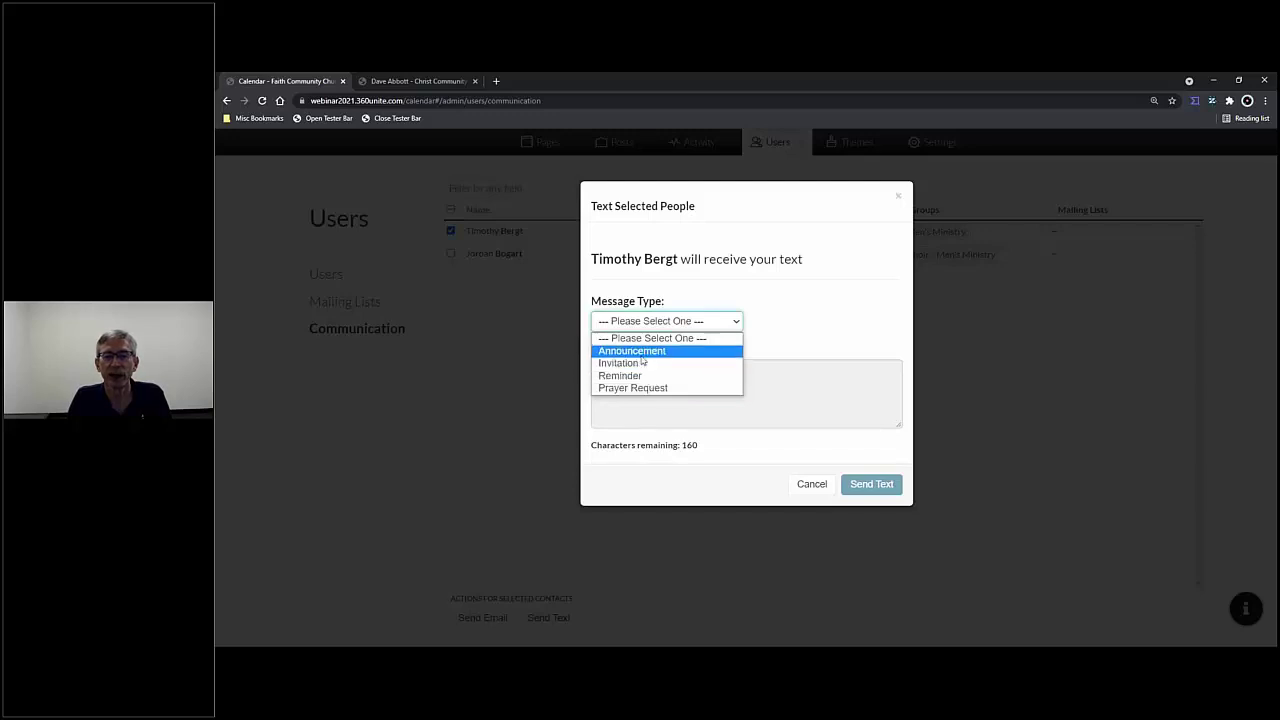
{"action": "left_click", "coordinate": [643, 352]}
- Send a 'Welcome to texting' message to the user, then go to the church site's home page
{"action": "left_click", "coordinate": [684, 384]}
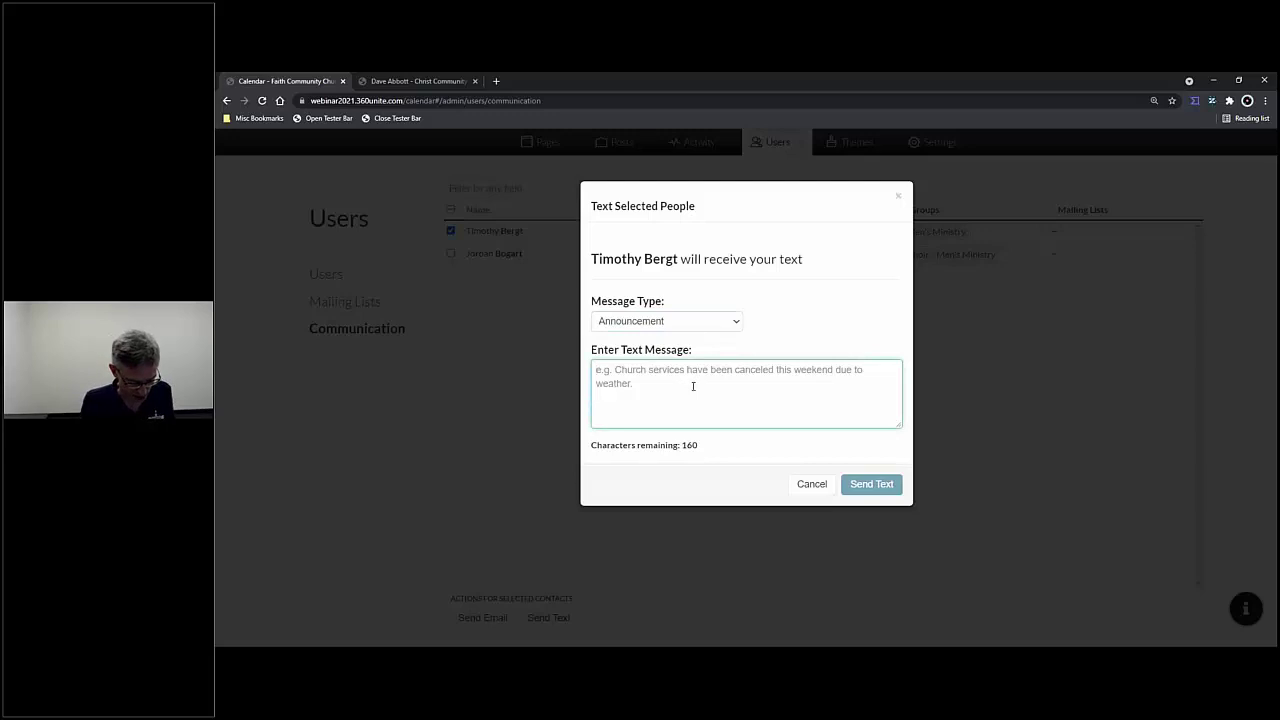
{"action": "type", "text": "Welocme to"}
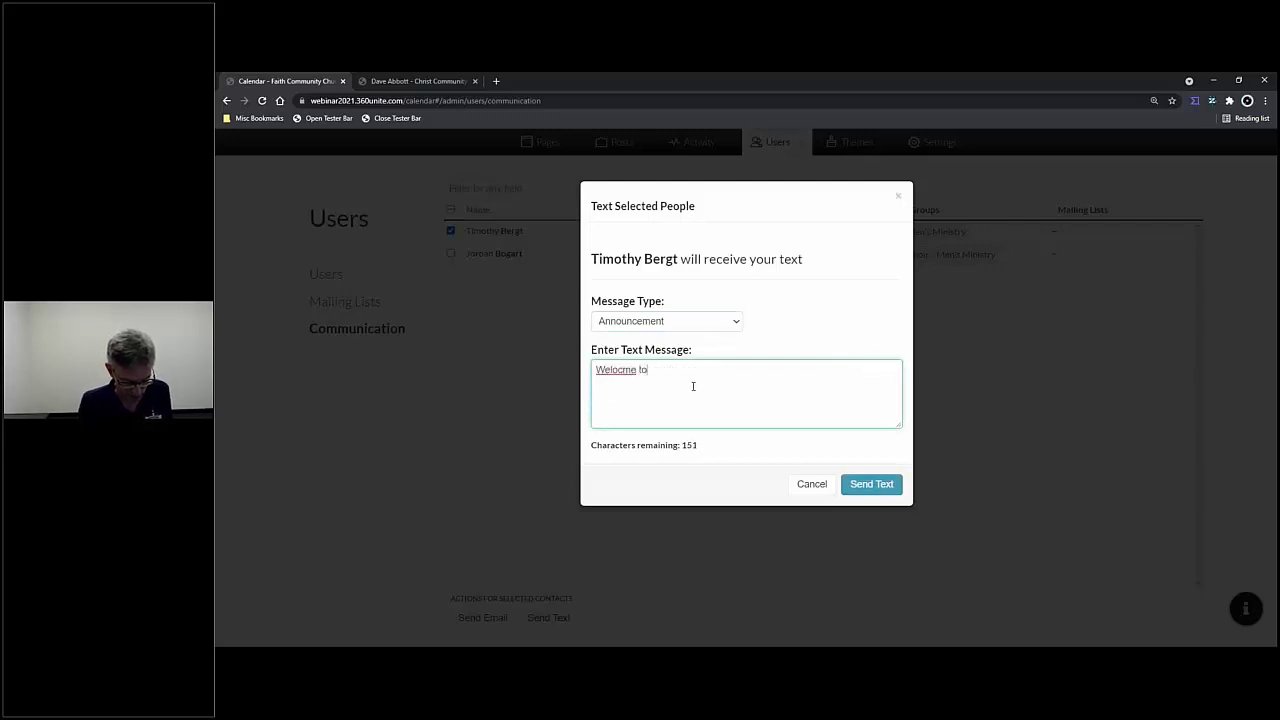
{"action": "type", "text": " texting Tim."}
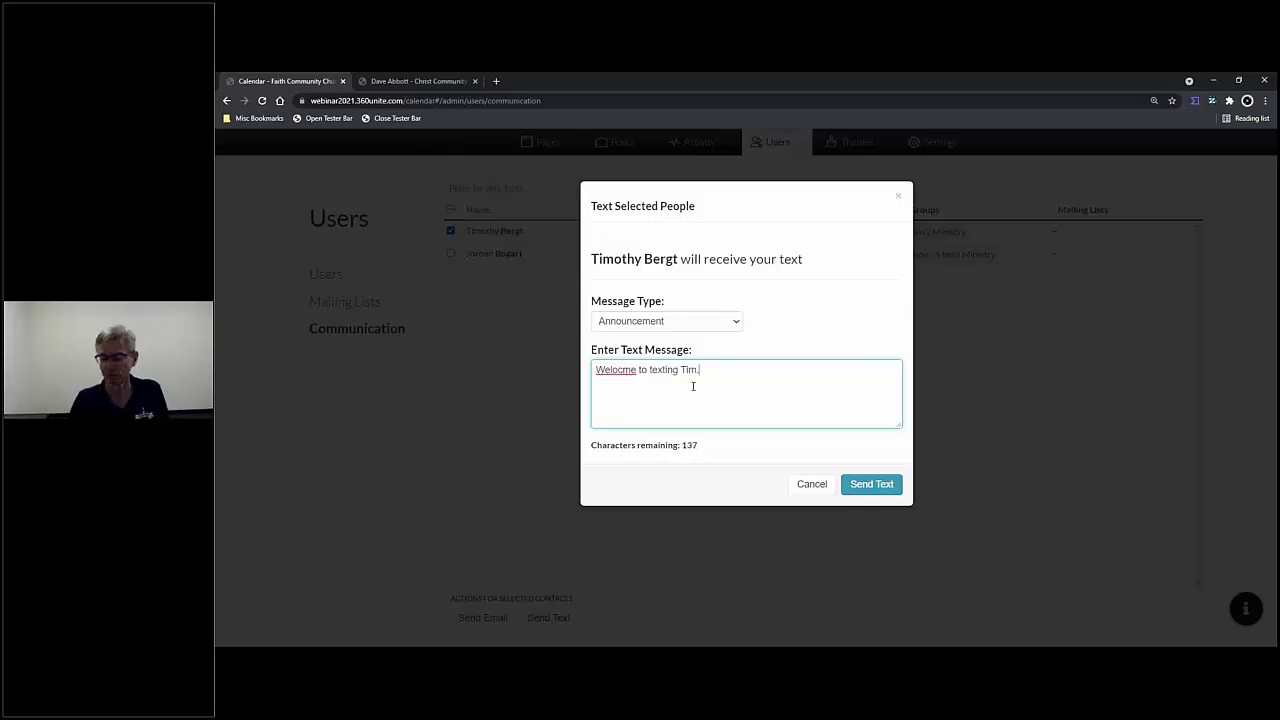
{"action": "right_click", "coordinate": [608, 370]}
{"action": "left_click", "coordinate": [637, 373]}
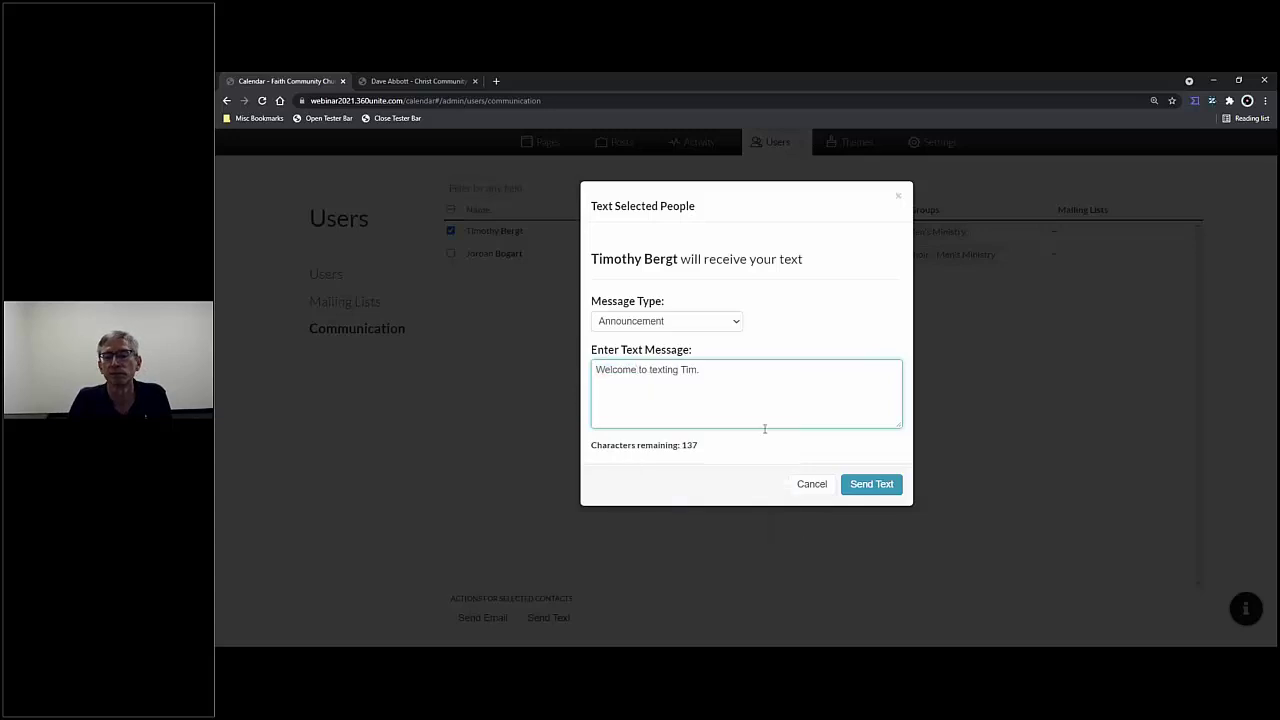
{"action": "left_click", "coordinate": [871, 484]}
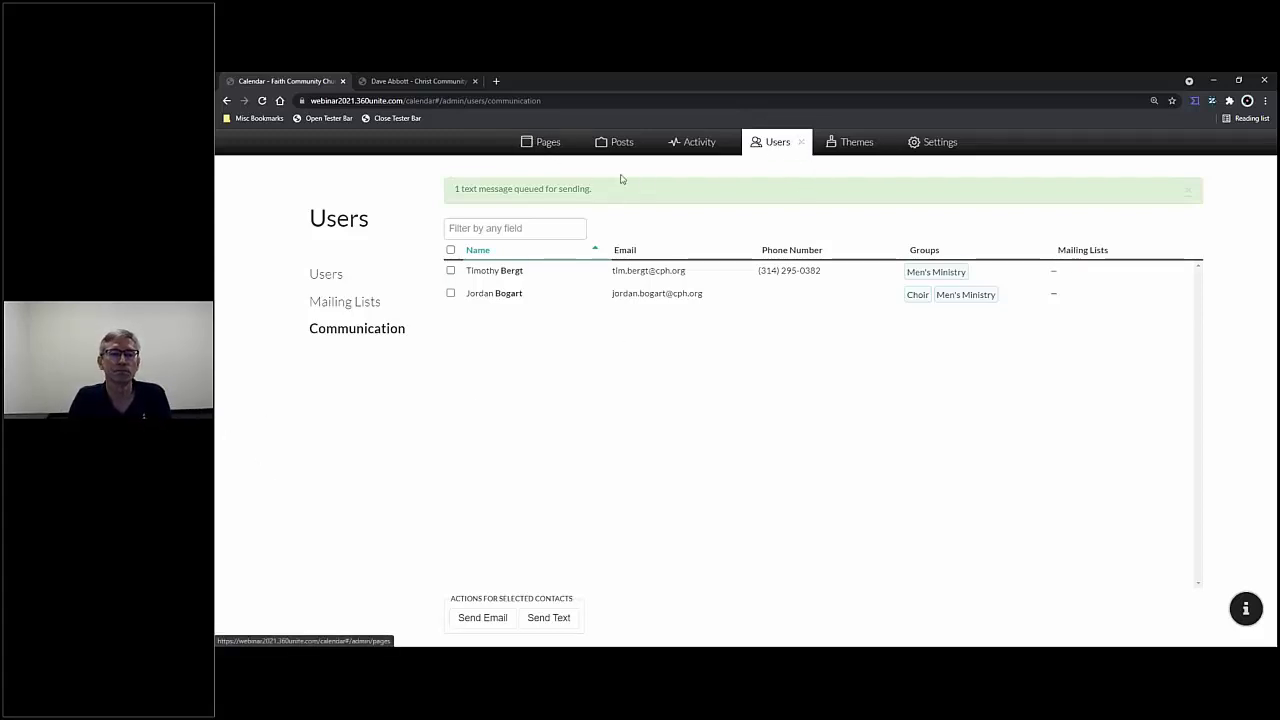
{"action": "left_click", "coordinate": [799, 144]}
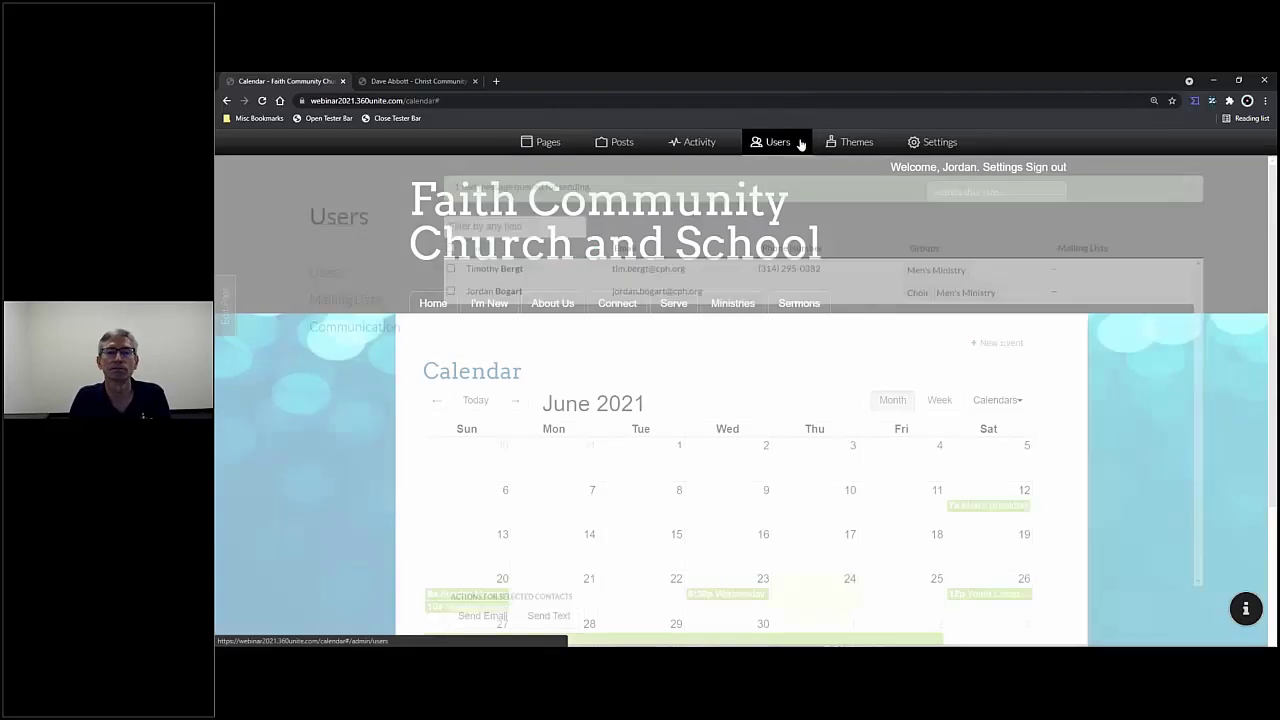
{"action": "left_click", "coordinate": [439, 305]}
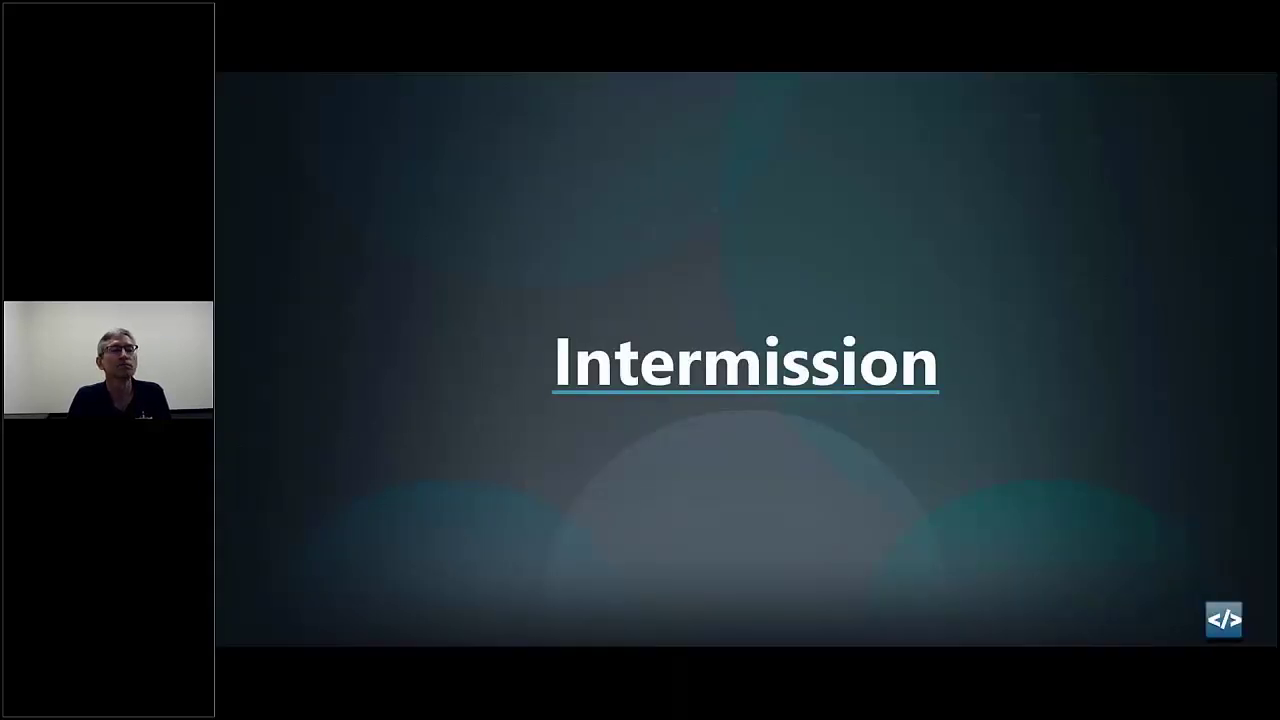
- Advance past the Quiz slide to the True or False? email-address question
{"action": "left_click", "coordinate": [431, 468]}
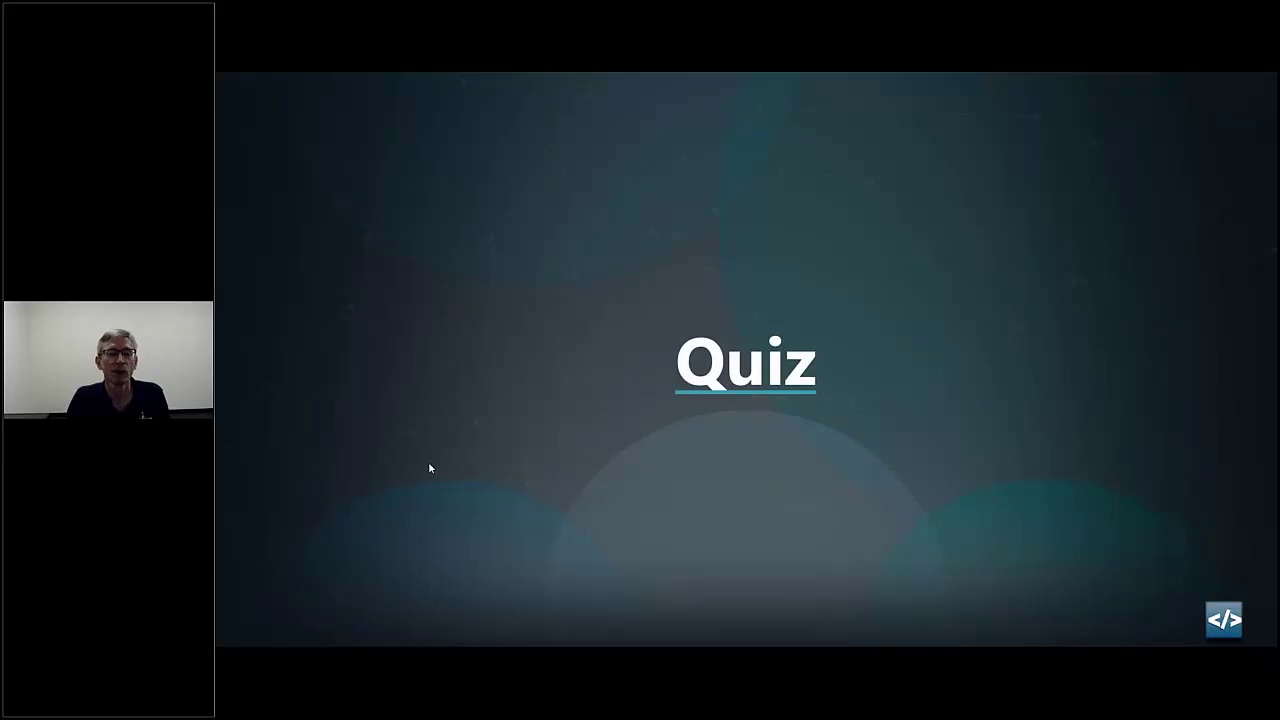
{"action": "left_click", "coordinate": [430, 468]}
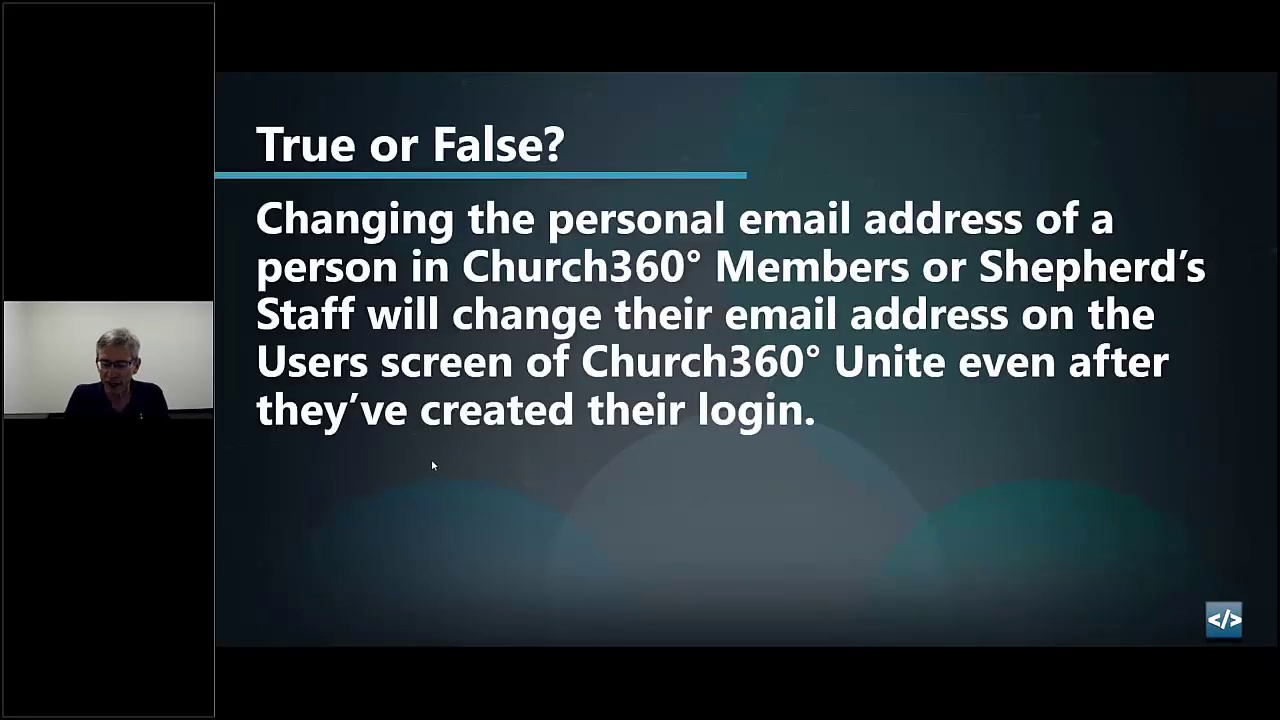
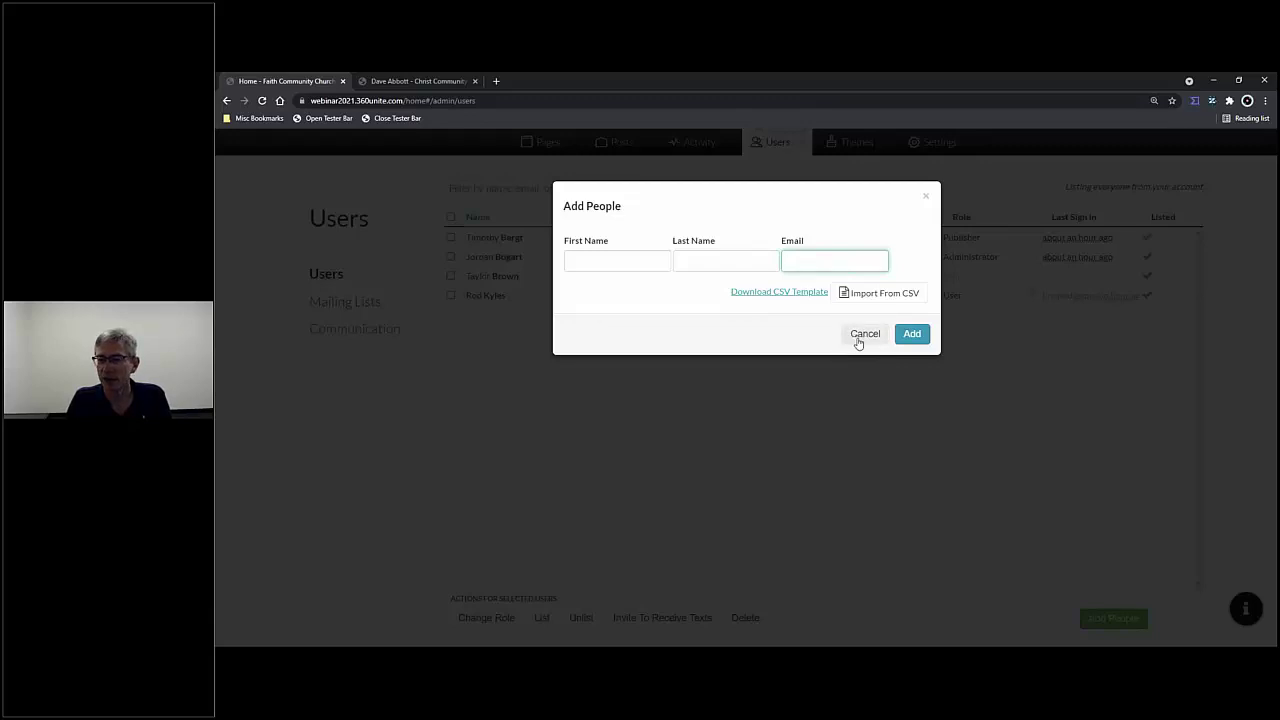
- Close the Add People form without adding anyone
{"action": "left_click", "coordinate": [925, 196]}
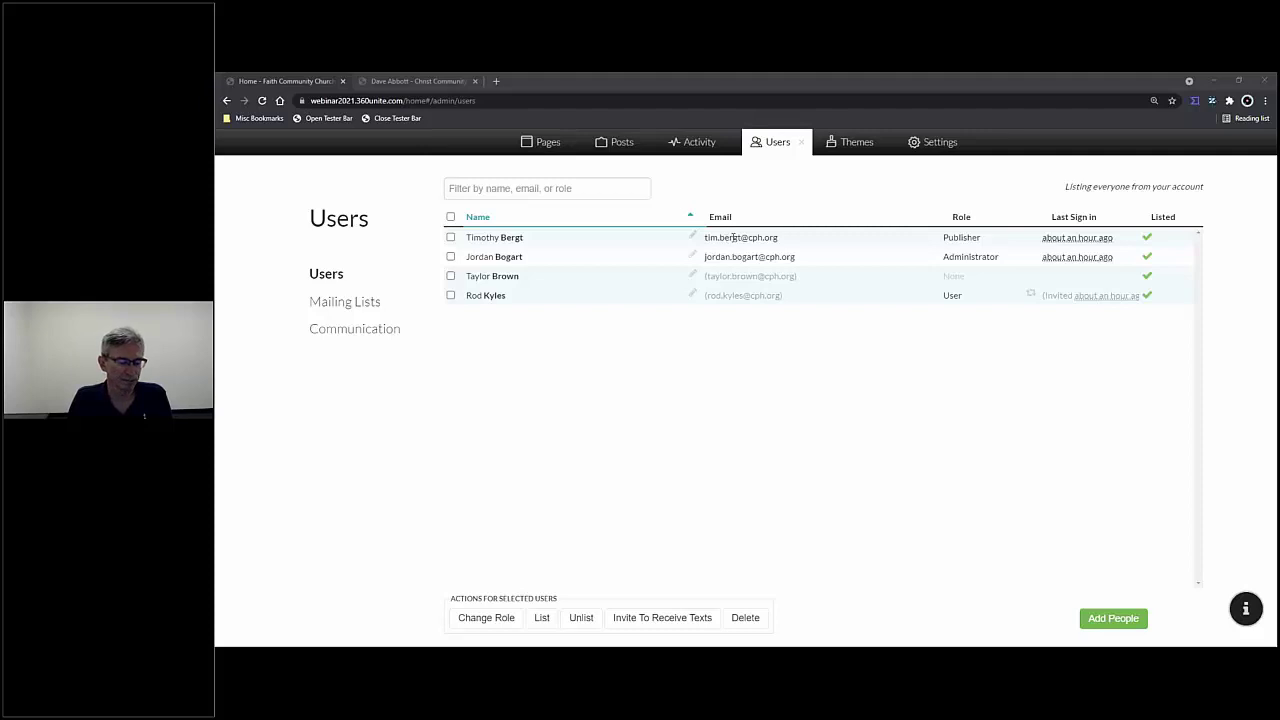
- Edit the first user's row inline, entering a placeholder first and last name, and save it
{"action": "left_click", "coordinate": [615, 239]}
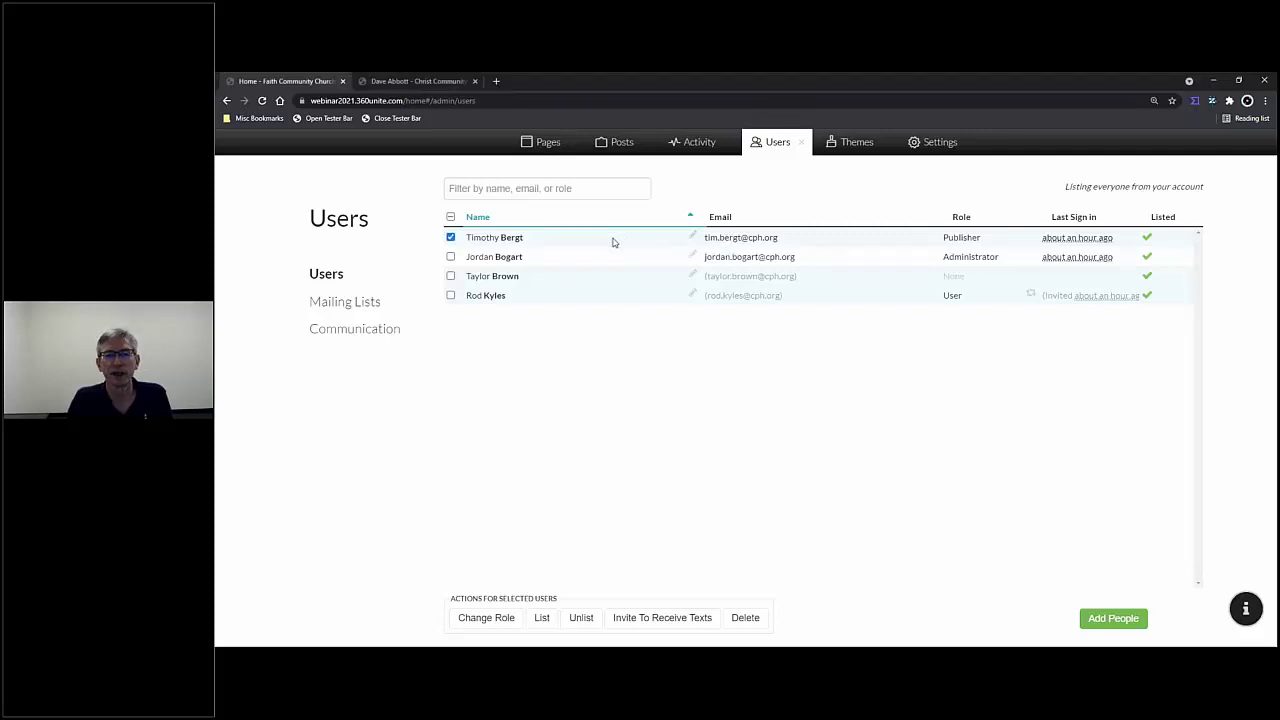
{"action": "left_click", "coordinate": [692, 238]}
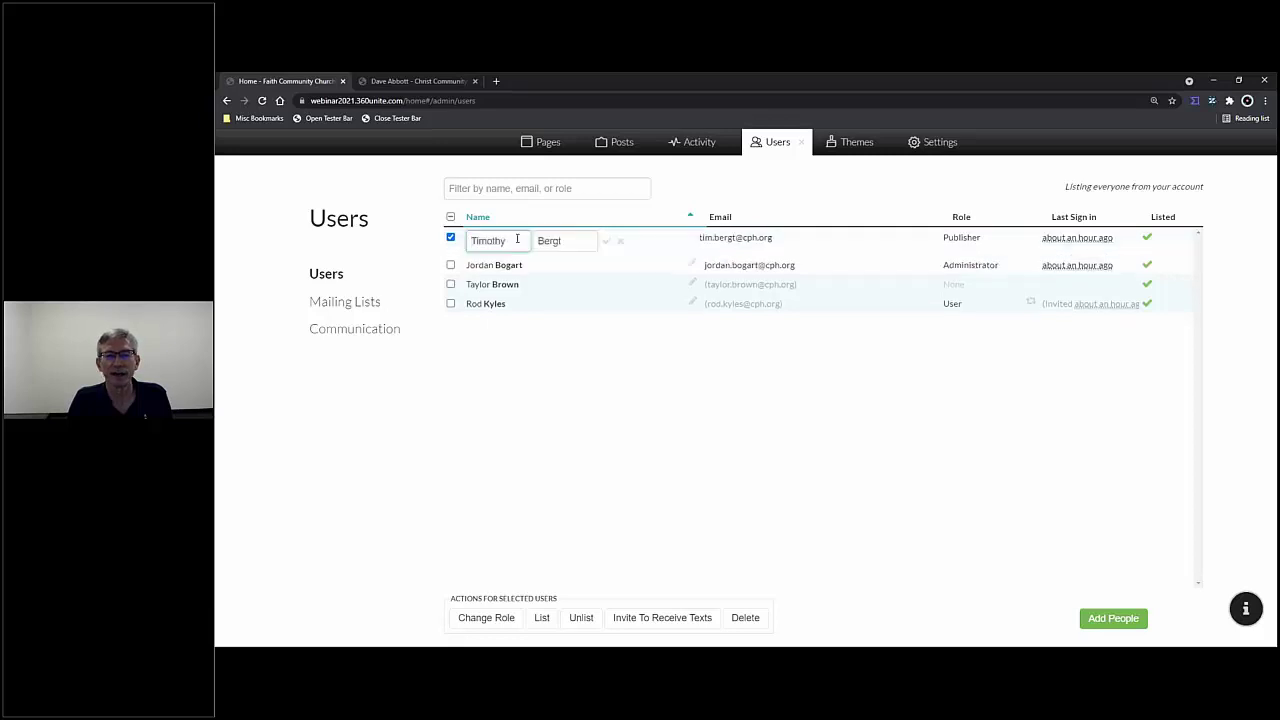
{"action": "left_click_drag", "start_coordinate": [516, 240], "coordinate": [470, 241]}
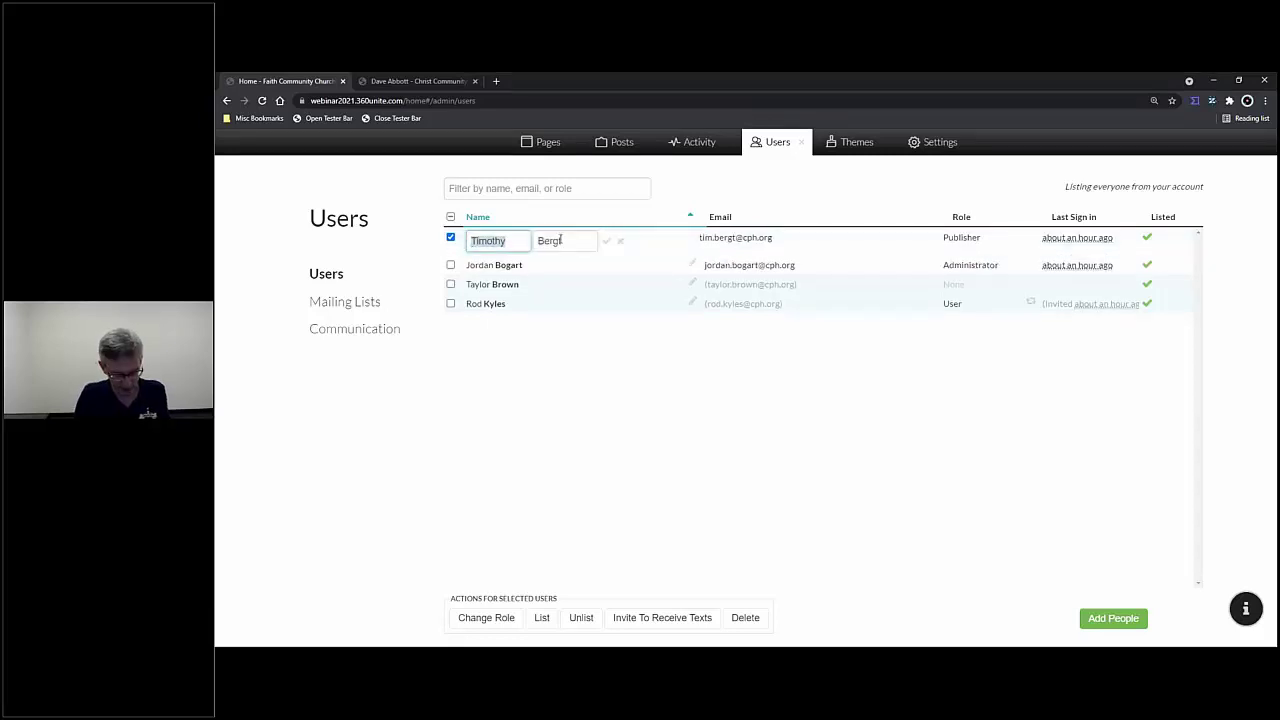
{"action": "type", "text": "John Doe"}
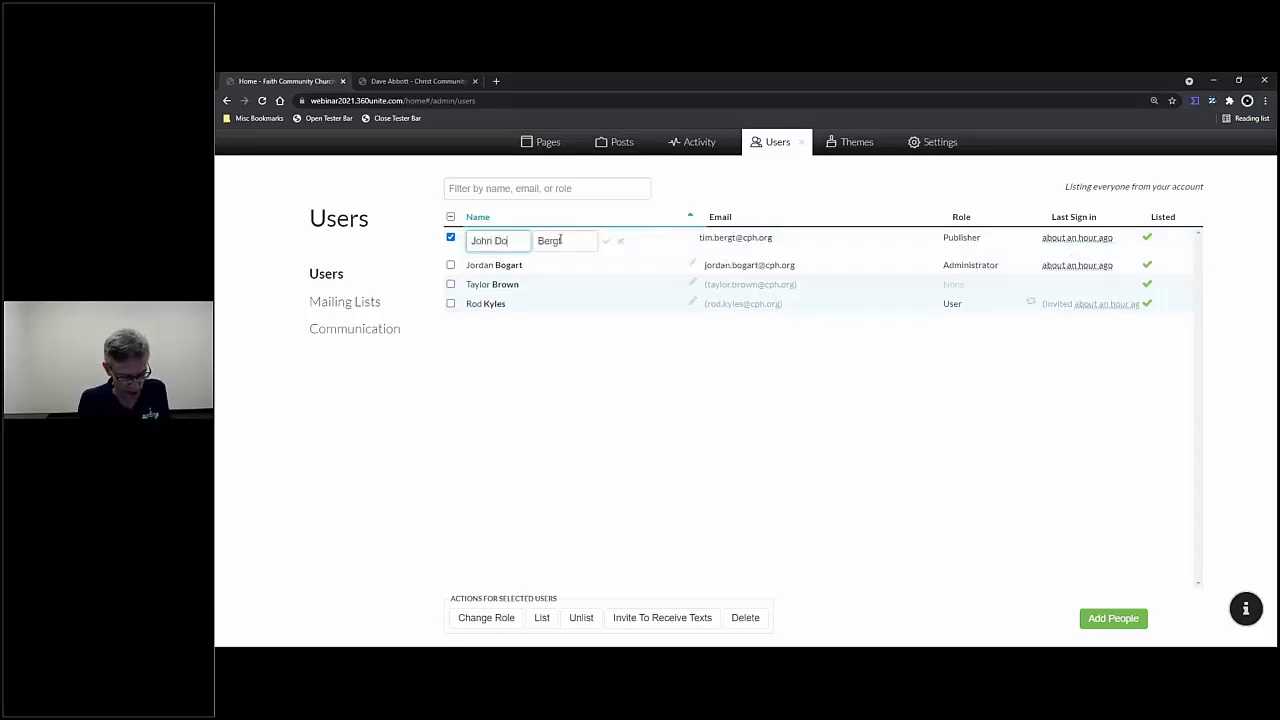
{"action": "key", "text": "BackSpace"}
{"action": "key", "text": "BackSpace"}
{"action": "key", "text": "BackSpace"}
{"action": "key", "text": "BackSpace"}
{"action": "key", "text": "Tab"}
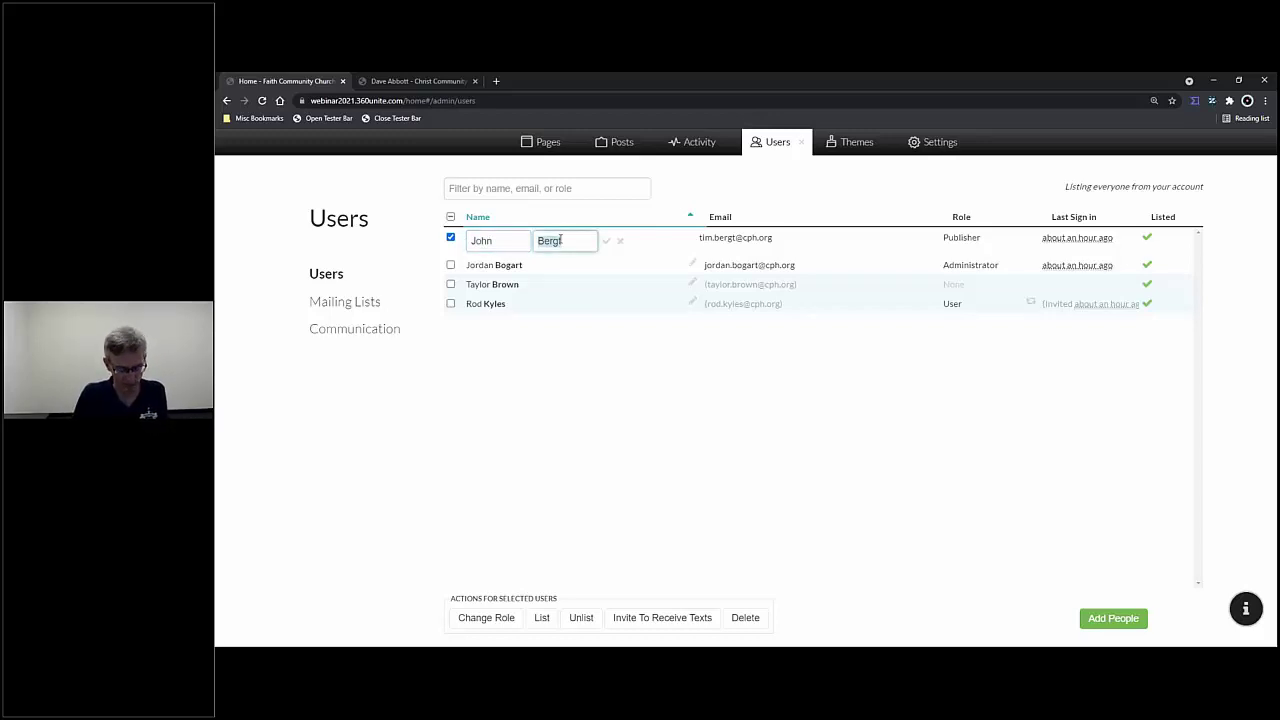
{"action": "type", "text": "Doe"}
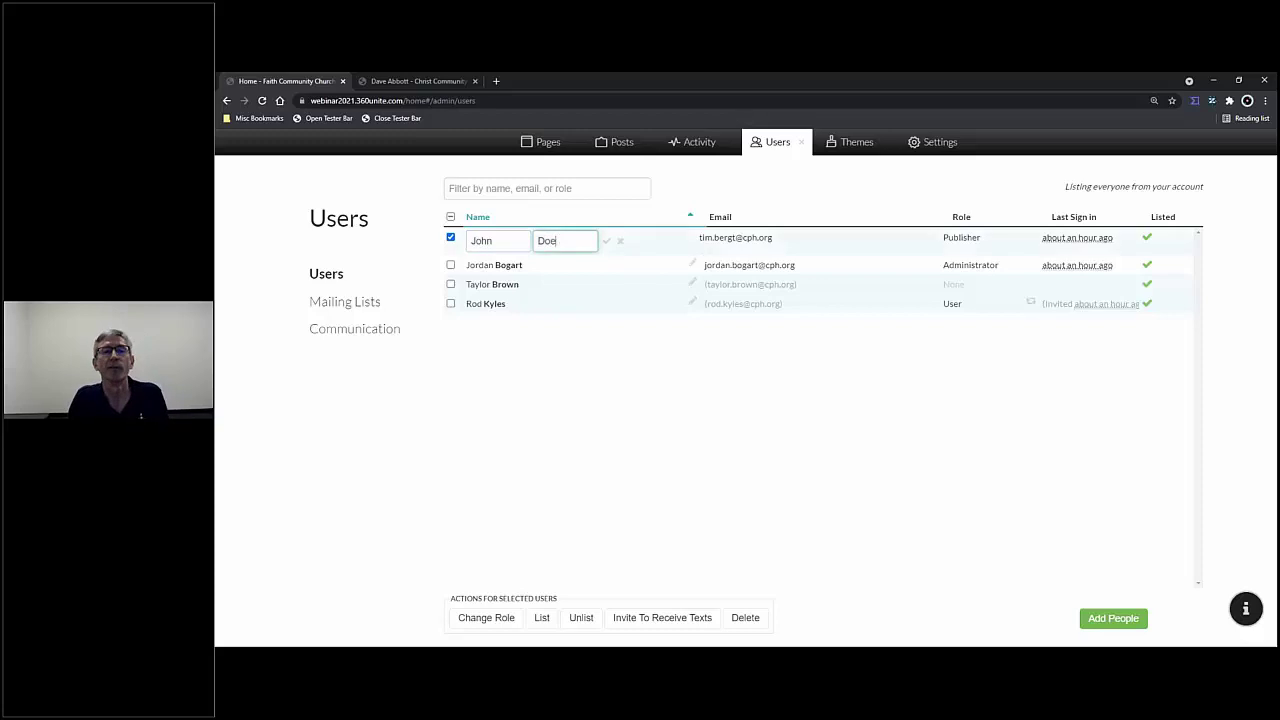
{"action": "left_click", "coordinate": [606, 243]}
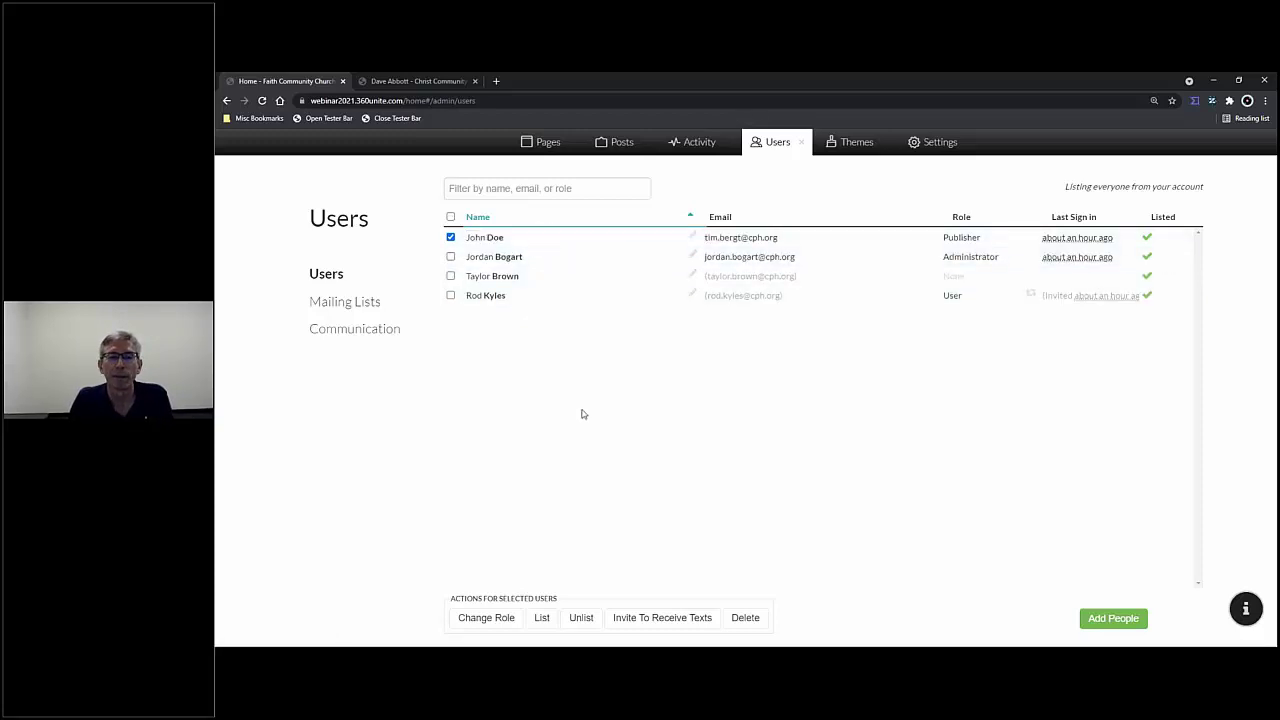